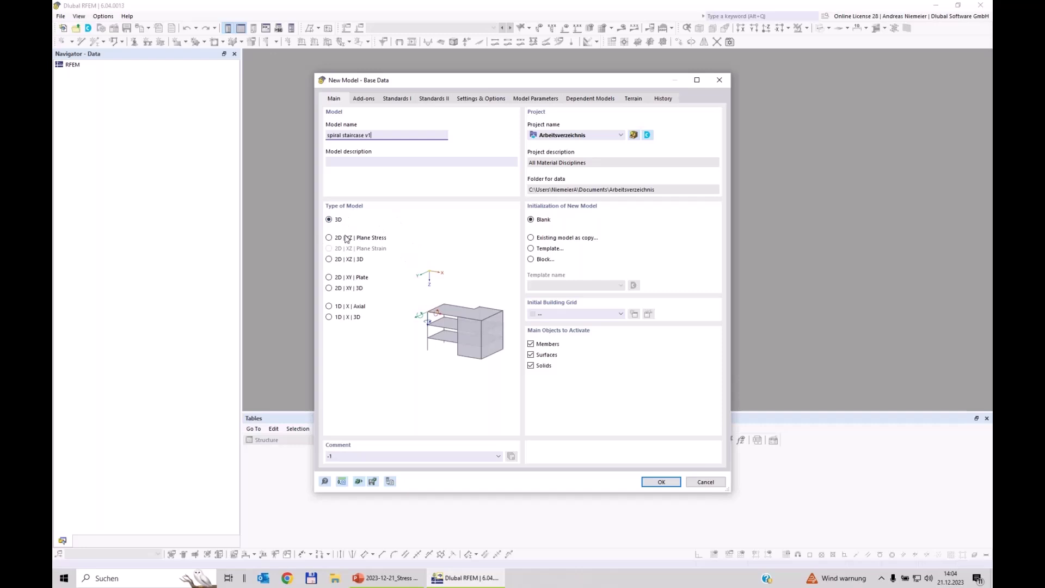
# Activate the Stress-Strain Analysis add-on and deactivate the load wizards for the new model.
pyautogui.click(362, 100)
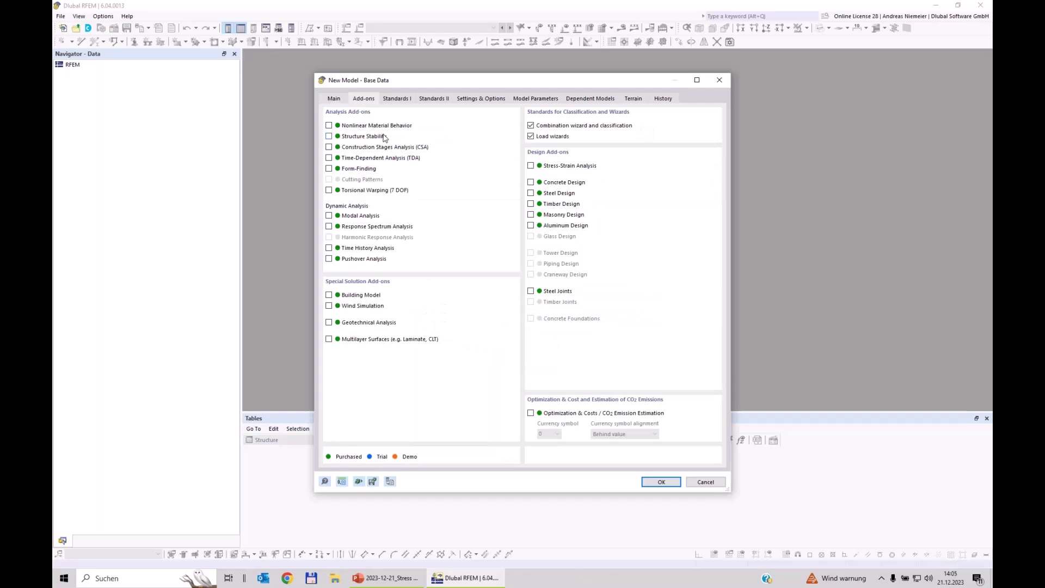
pyautogui.click(545, 169)
pyautogui.click(531, 137)
# Select standard group EN 1990 with the CEN | 2010-04 edition, review the settings and options, and create the model.
pyautogui.click(398, 99)
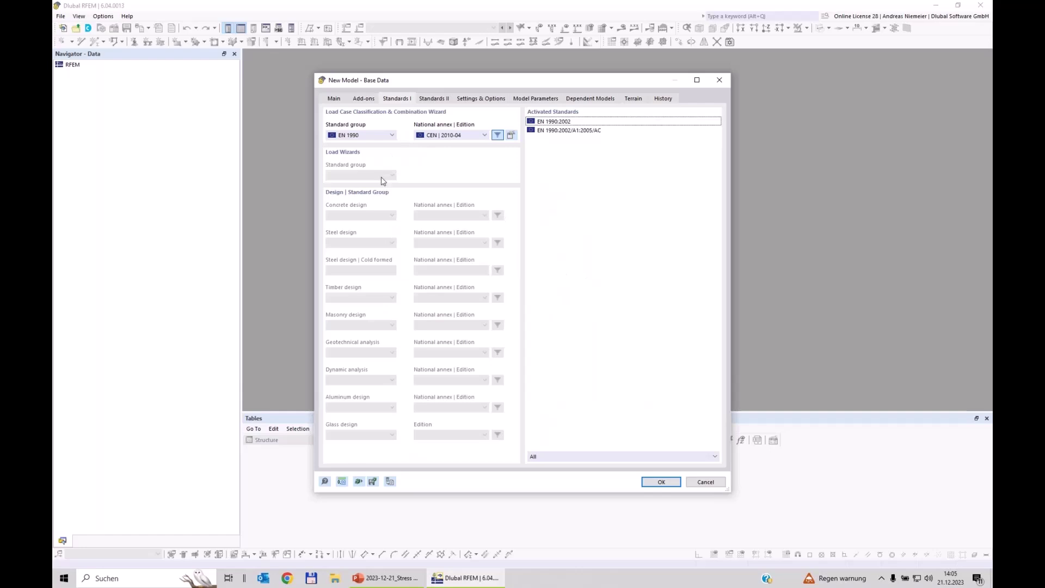
pyautogui.click(373, 135)
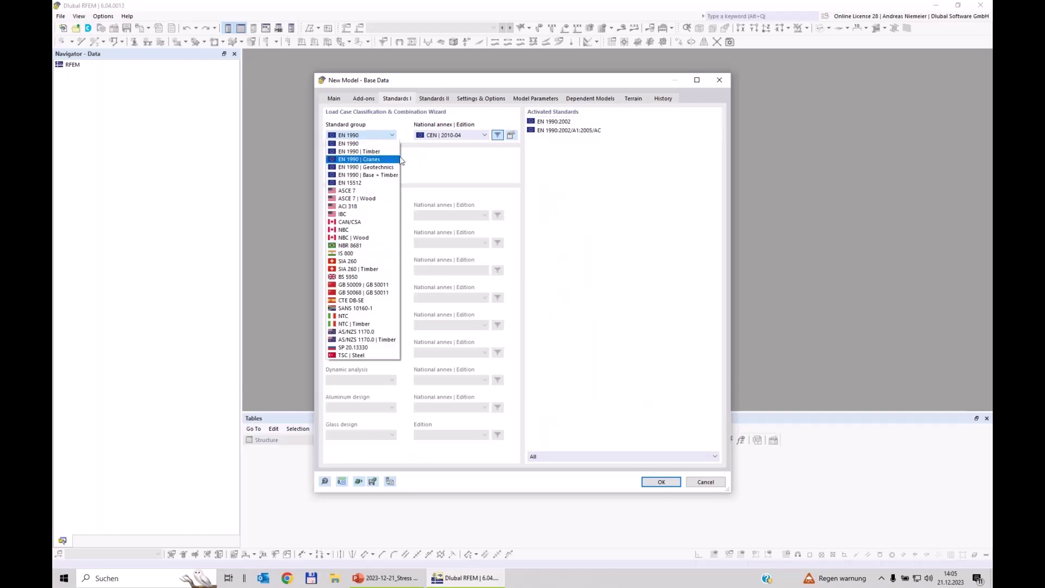
pyautogui.click(348, 144)
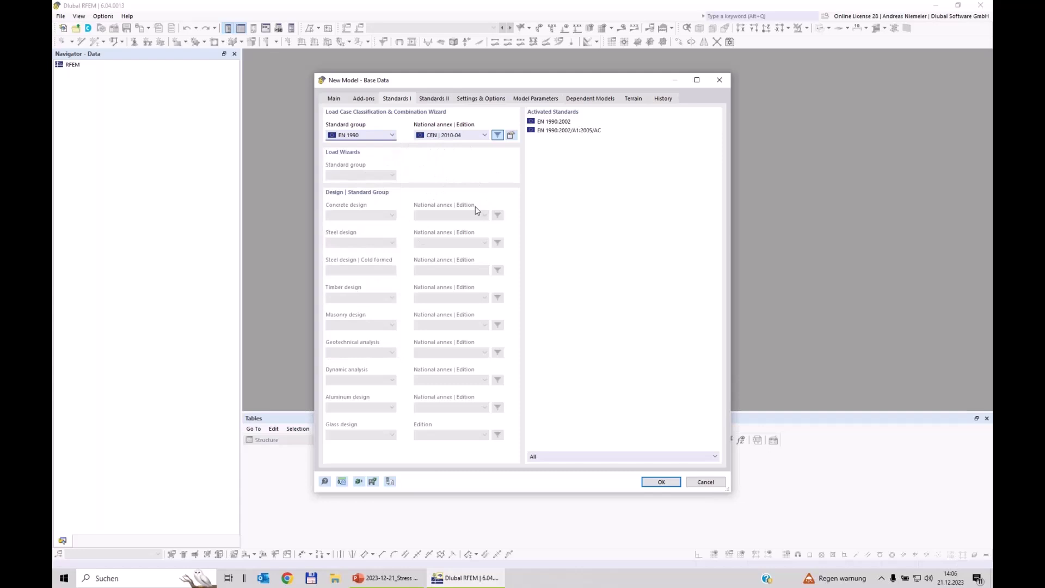
pyautogui.click(430, 136)
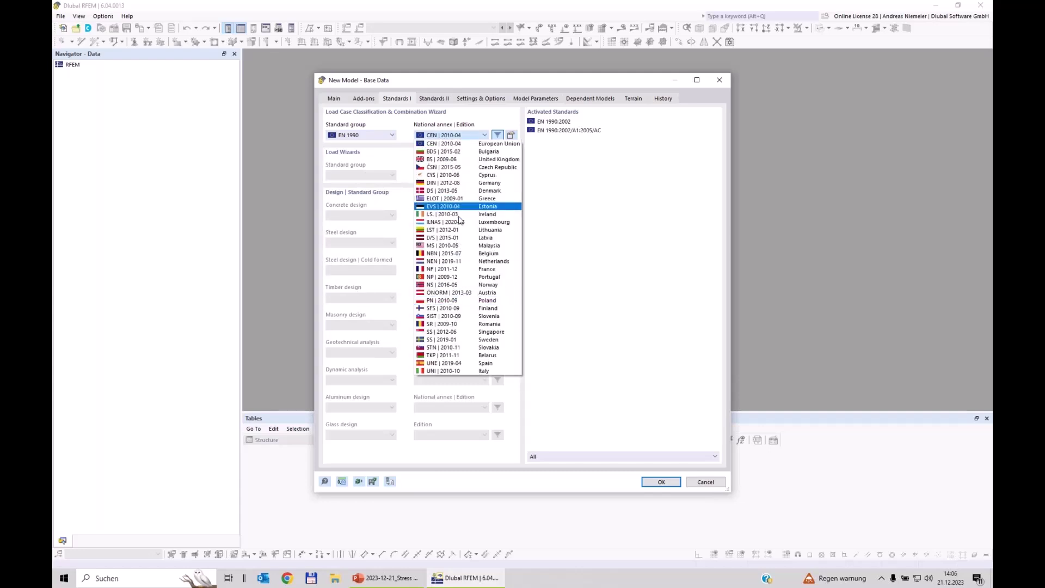
pyautogui.click(459, 144)
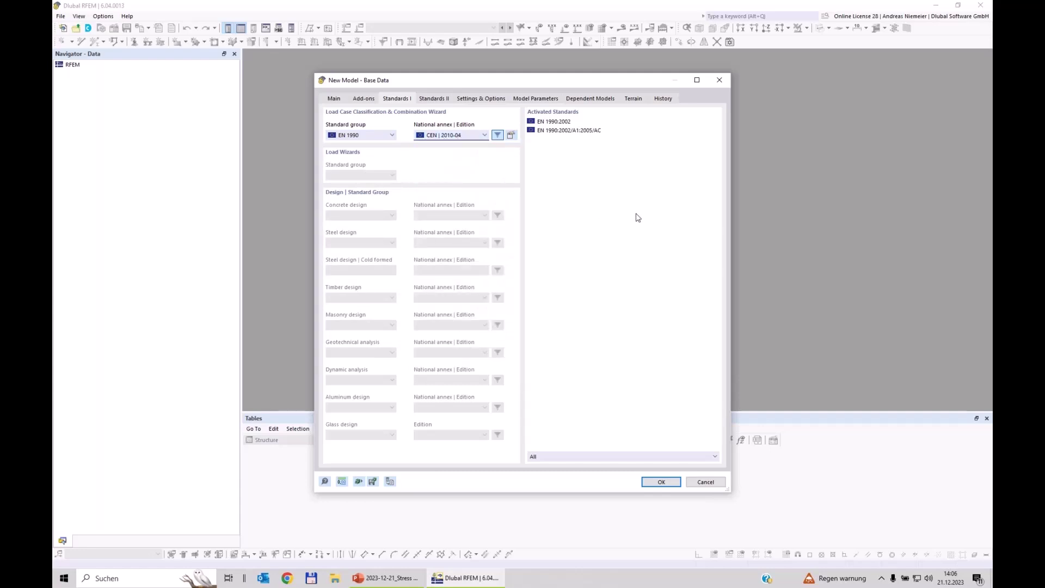
pyautogui.click(488, 100)
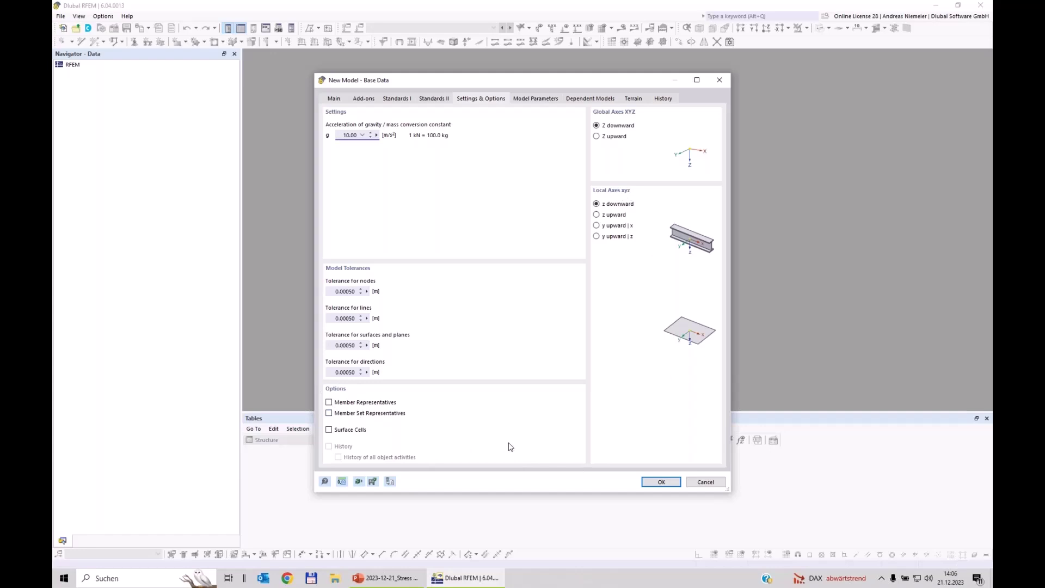
pyautogui.click(665, 482)
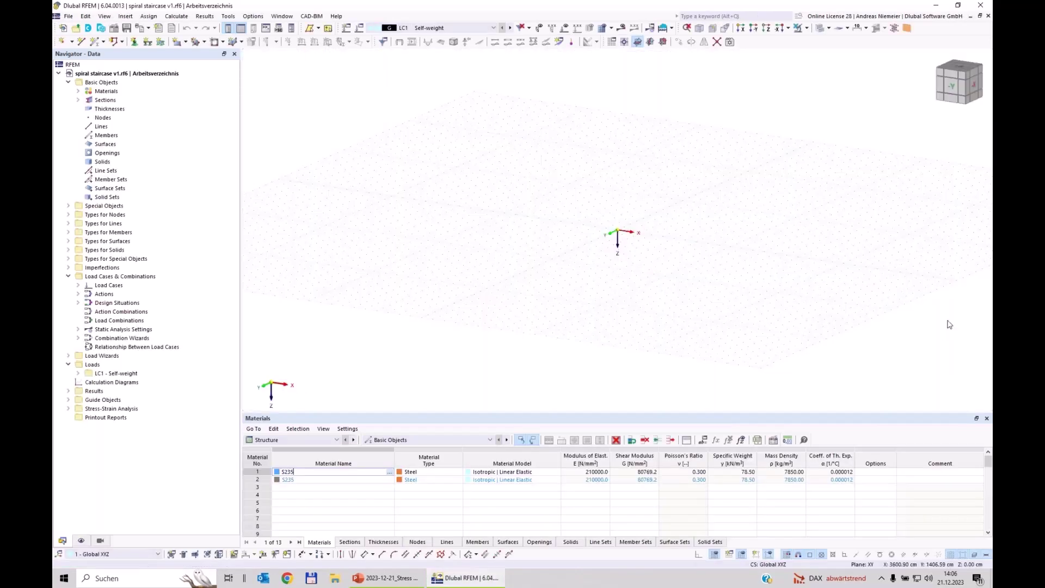
# Start a new beam member and choose the circular hollow section CHS 177.8x10.0 to EN 10210-2:2006-04 from the section library.
pyautogui.moveTo(675, 272); pyautogui.dragTo(591, 221, button='middle')
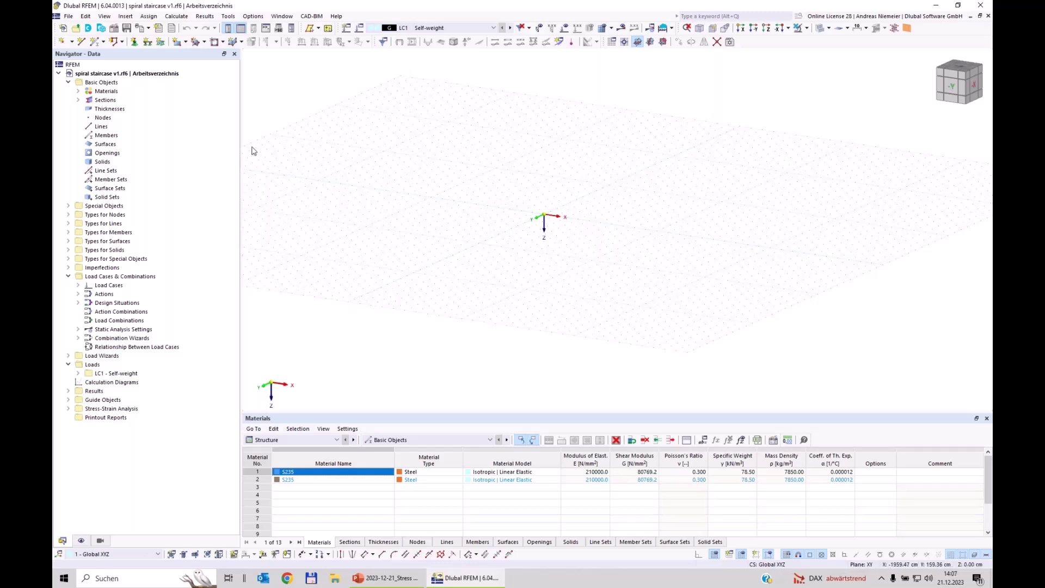
pyautogui.click(97, 46)
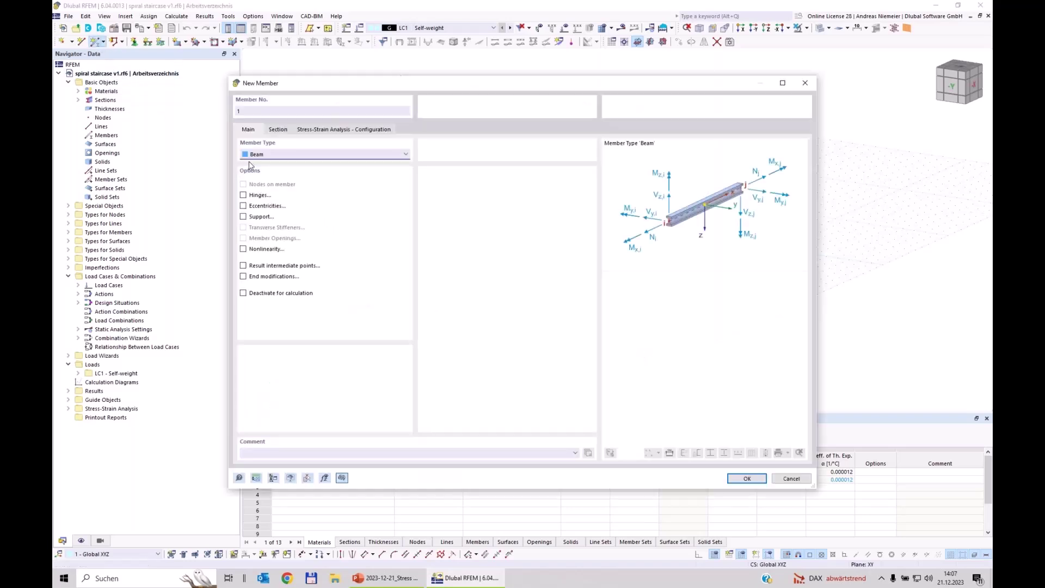
pyautogui.click(277, 129)
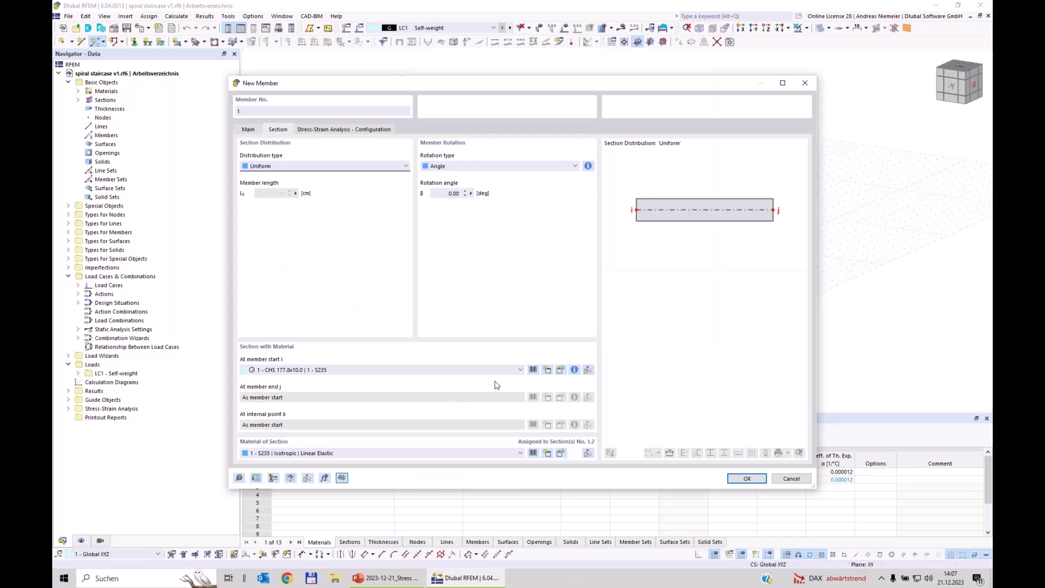
pyautogui.click(533, 371)
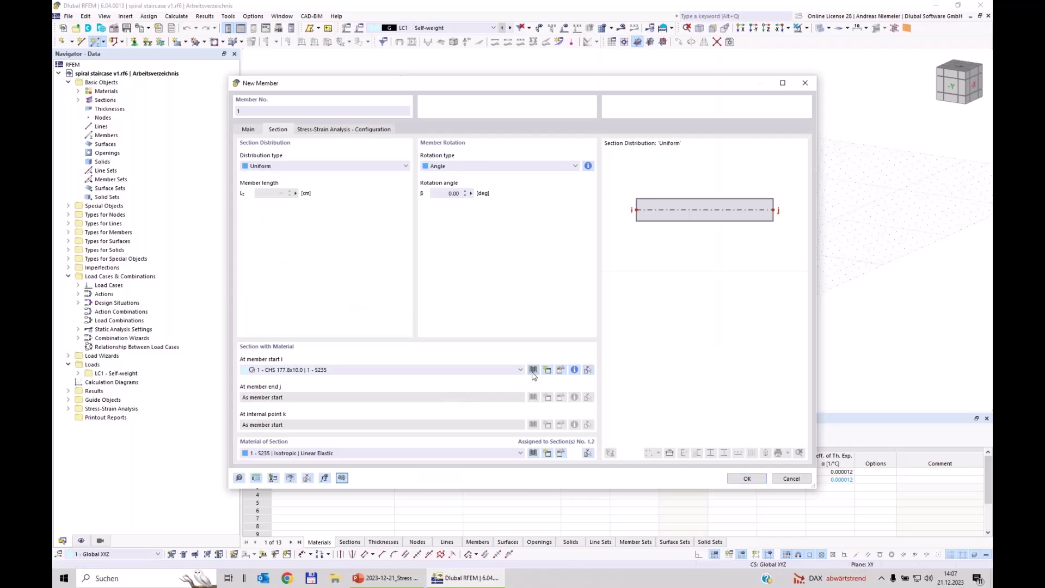
pyautogui.click(384, 157)
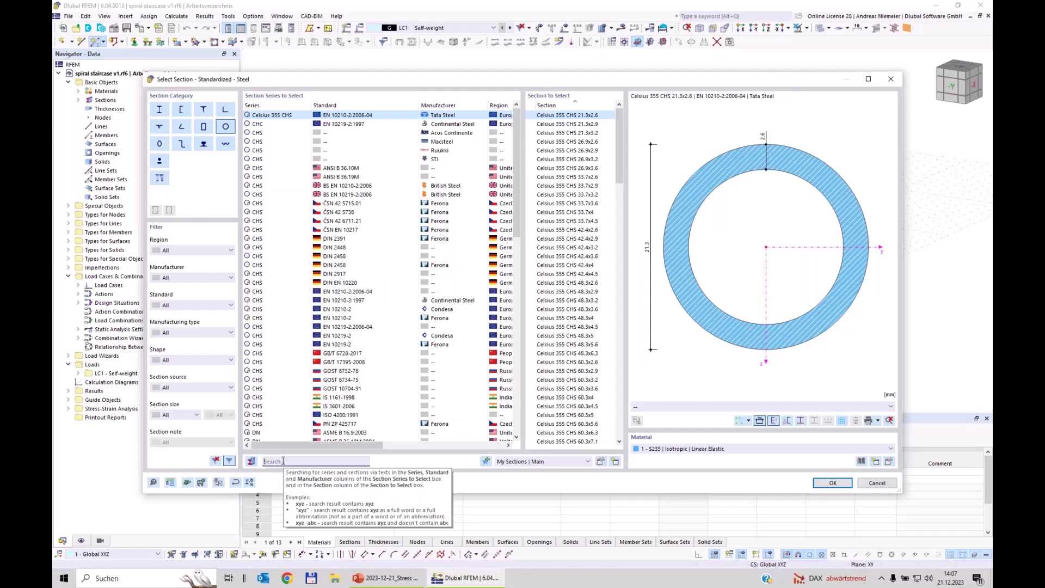
pyautogui.write('177.8x')
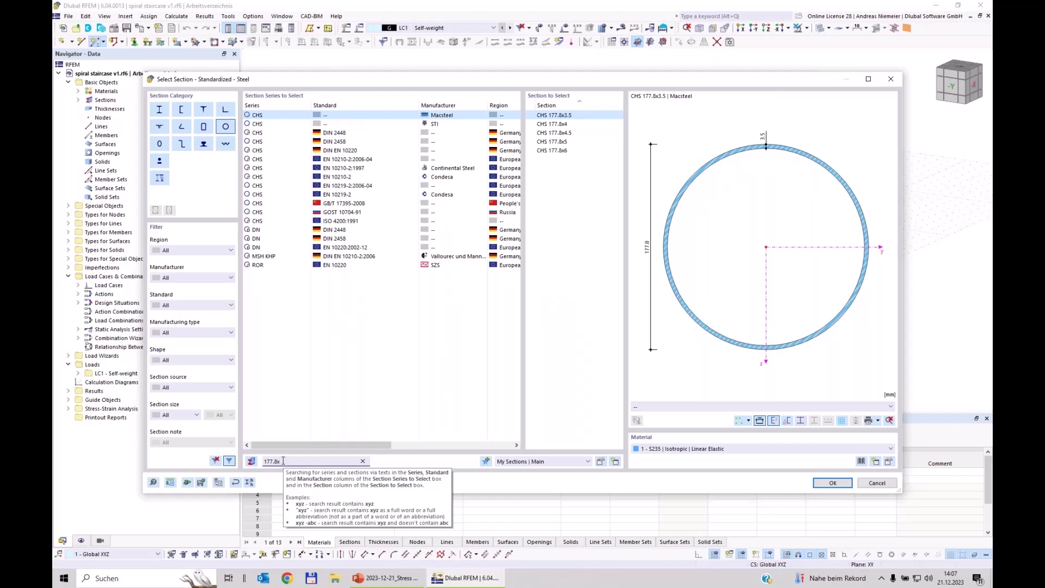
pyautogui.write('10')
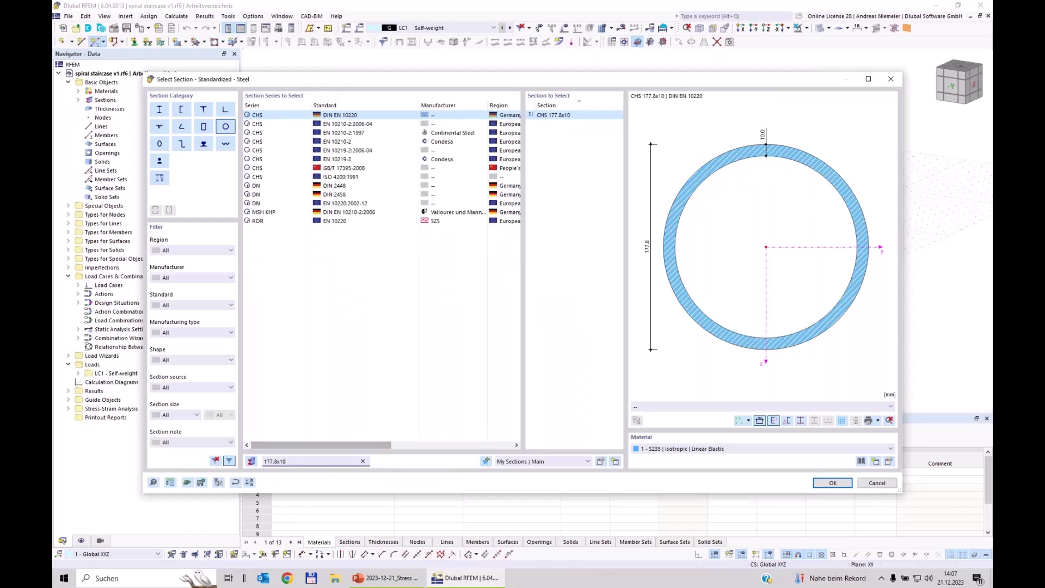
pyautogui.click(329, 124)
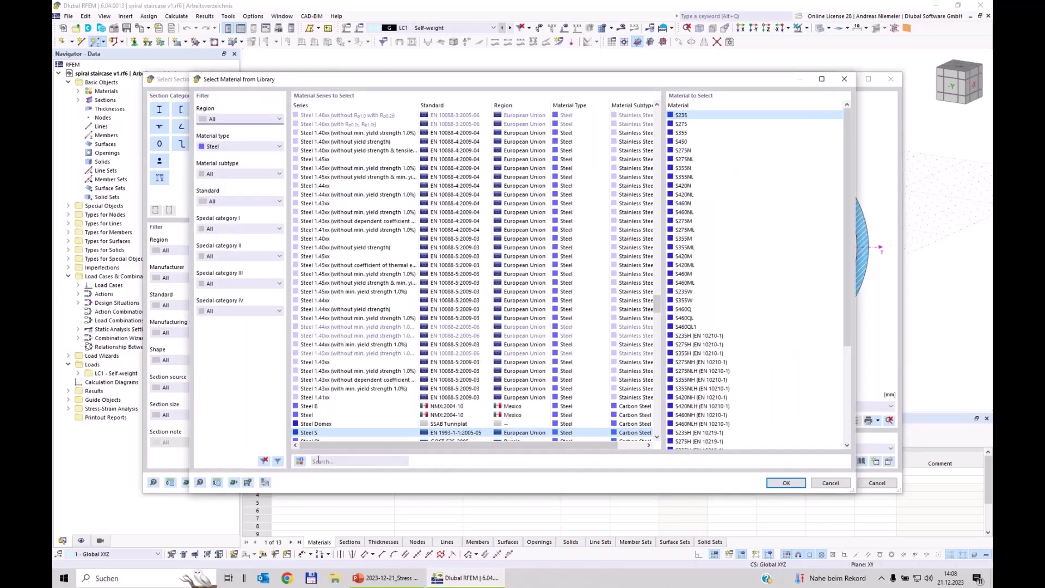
# Examine the library properties of the S235 steel assigned to the section, leaving the material as it is.
pyautogui.click(233, 482)
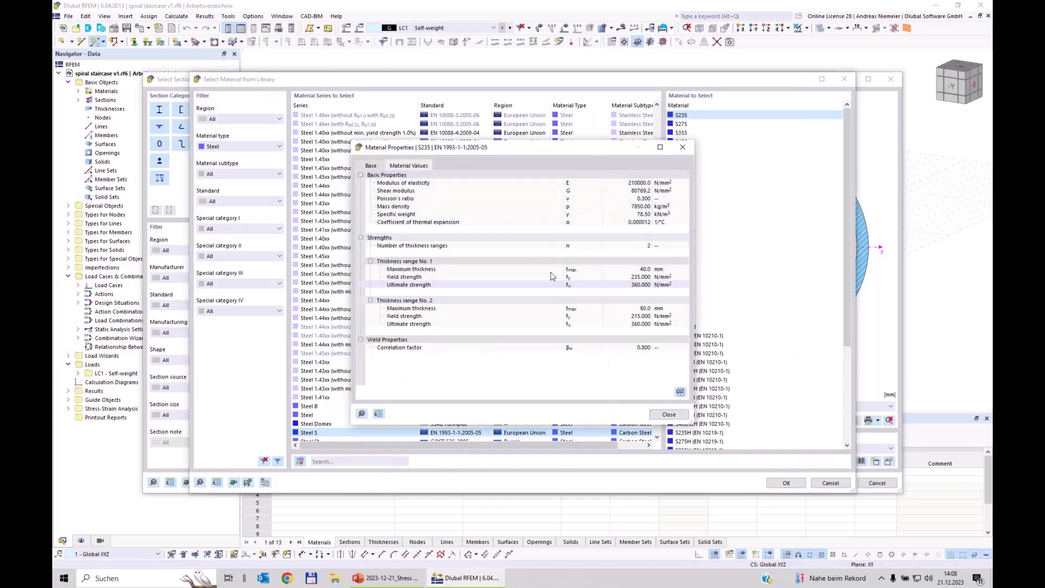
pyautogui.click(669, 415)
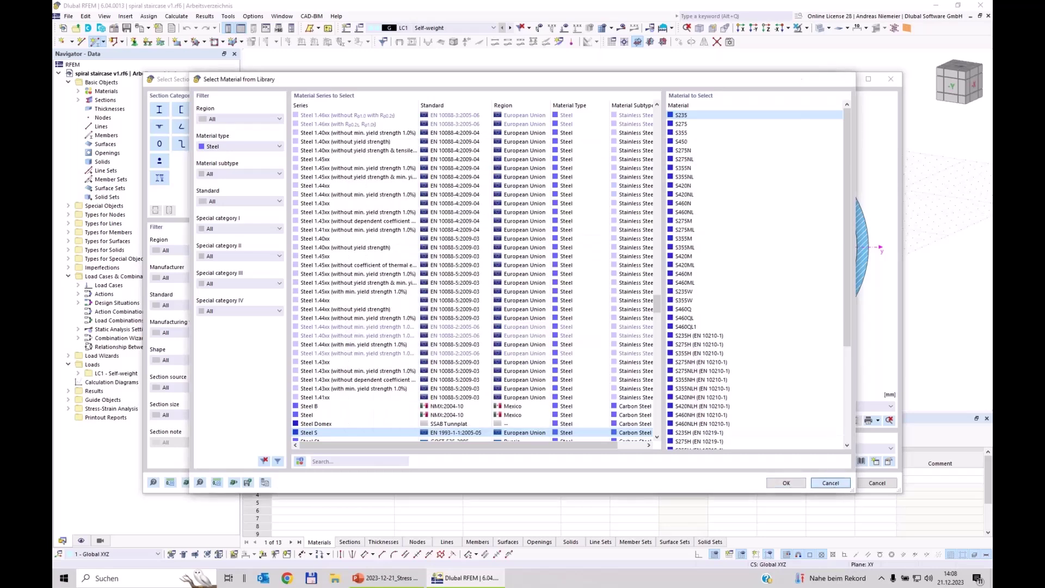
pyautogui.click(831, 483)
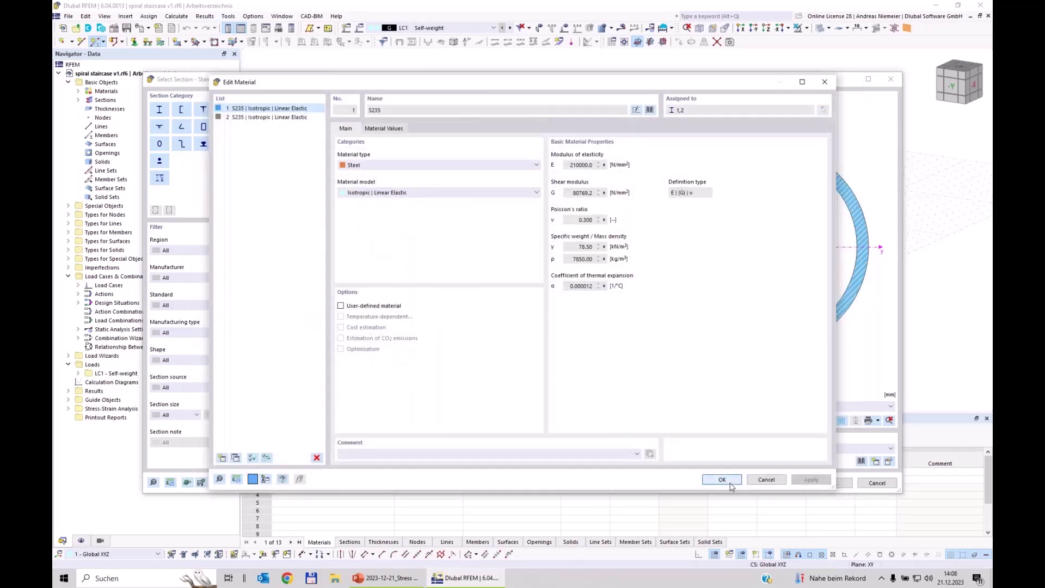
pyautogui.click(730, 482)
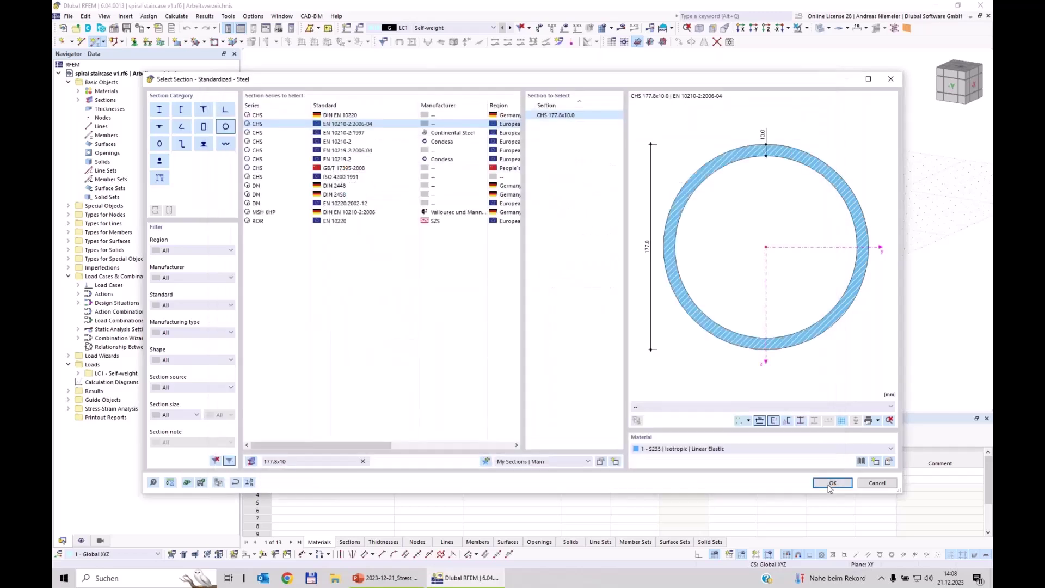
# Accept the section and draw a vertical beam in the YZ plane from the origin to Z = -400 cm.
pyautogui.click(832, 484)
pyautogui.click(745, 479)
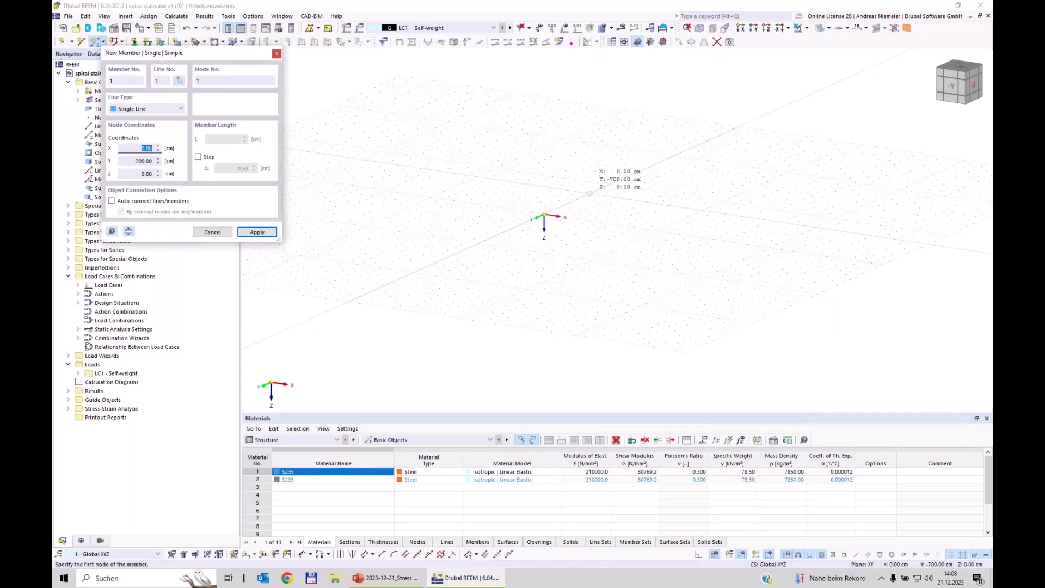
pyautogui.click(651, 42)
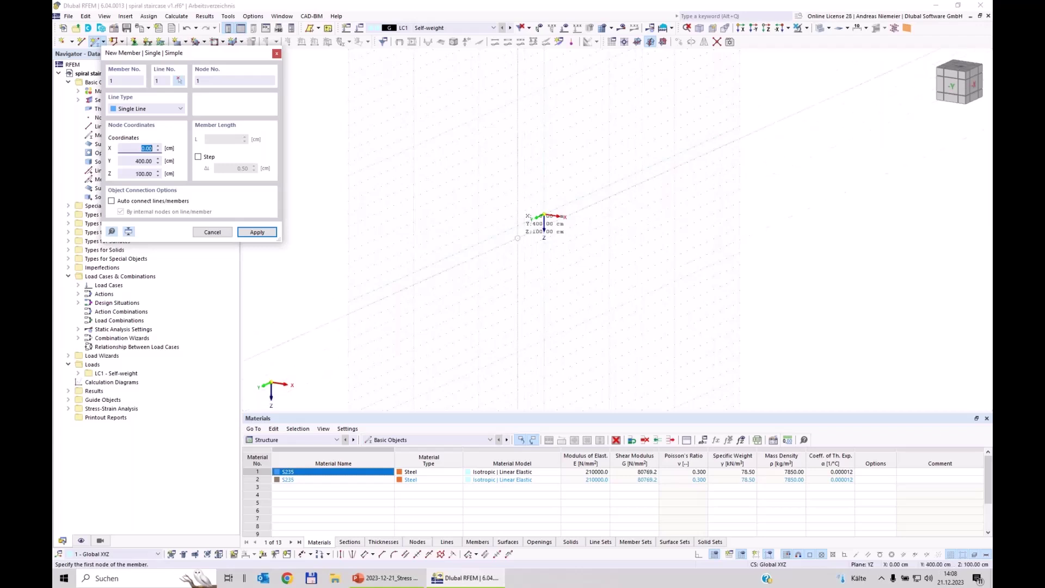
pyautogui.click(544, 217)
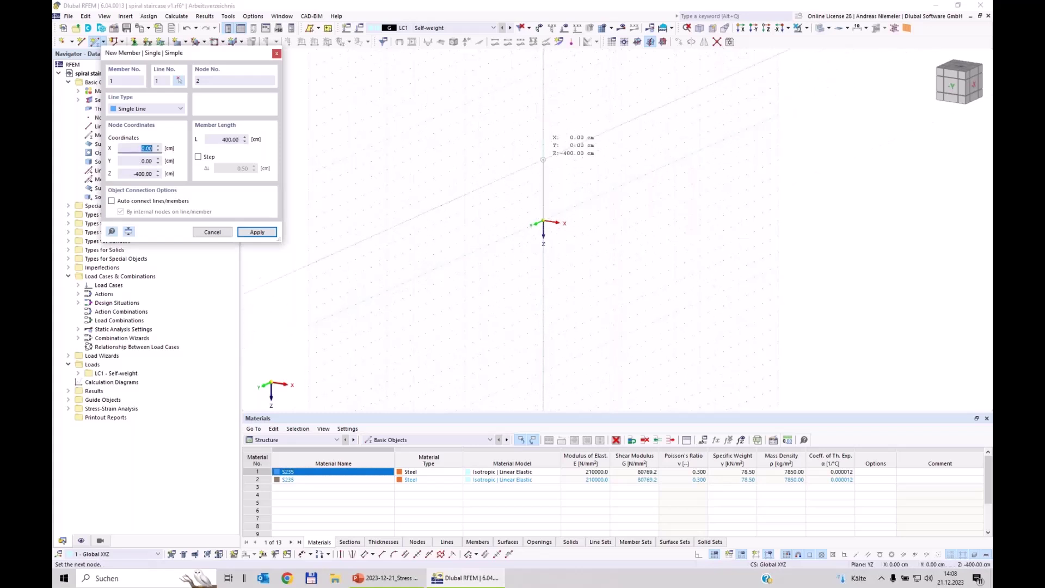
pyautogui.click(543, 160)
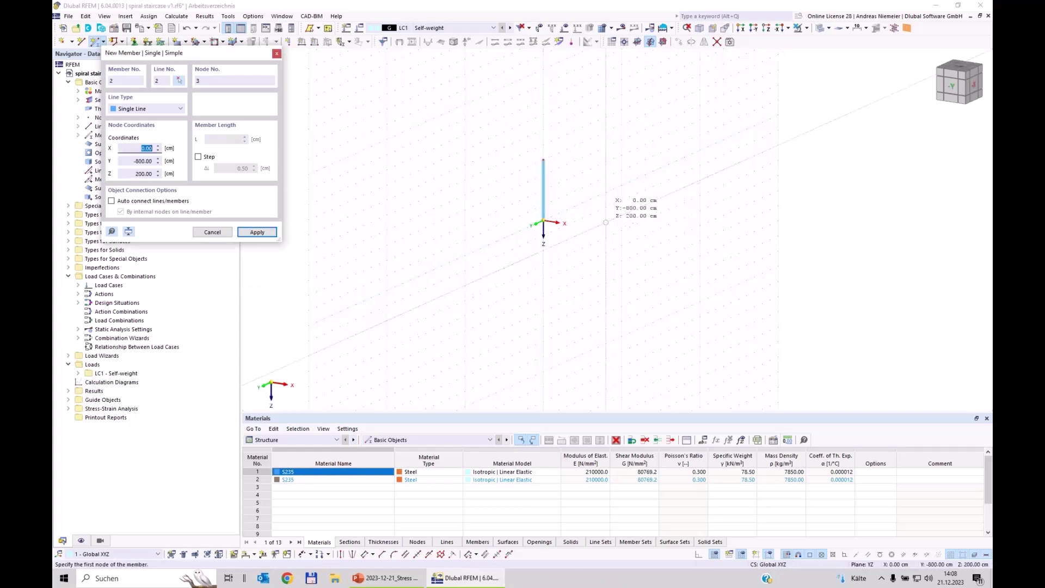
pyautogui.press('Escape')
# Set the Z coordinate of the beam's start node to 50 cm in the nodes table.
pyautogui.scroll(5, 544, 223)
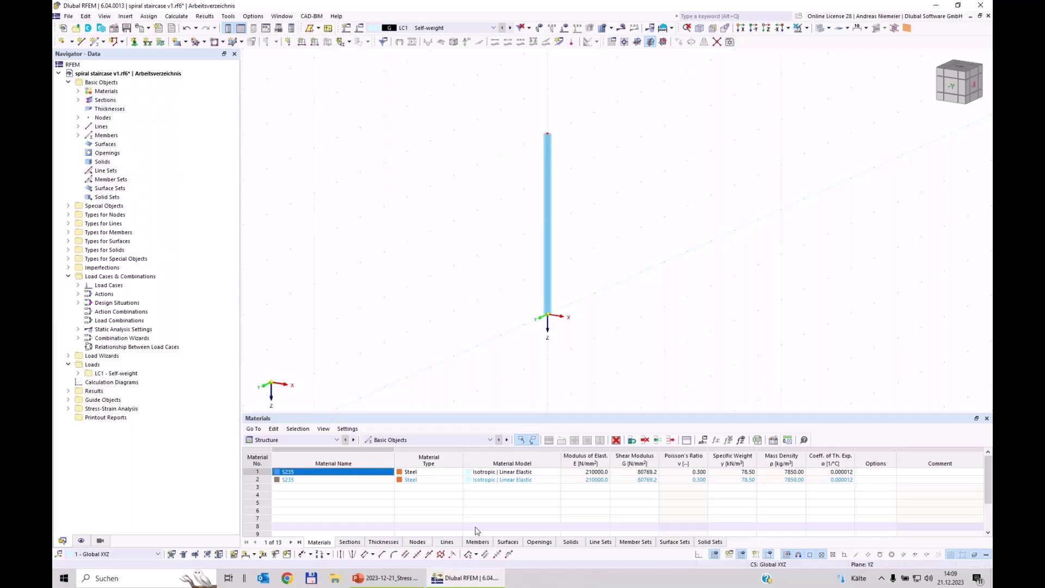
pyautogui.click(417, 543)
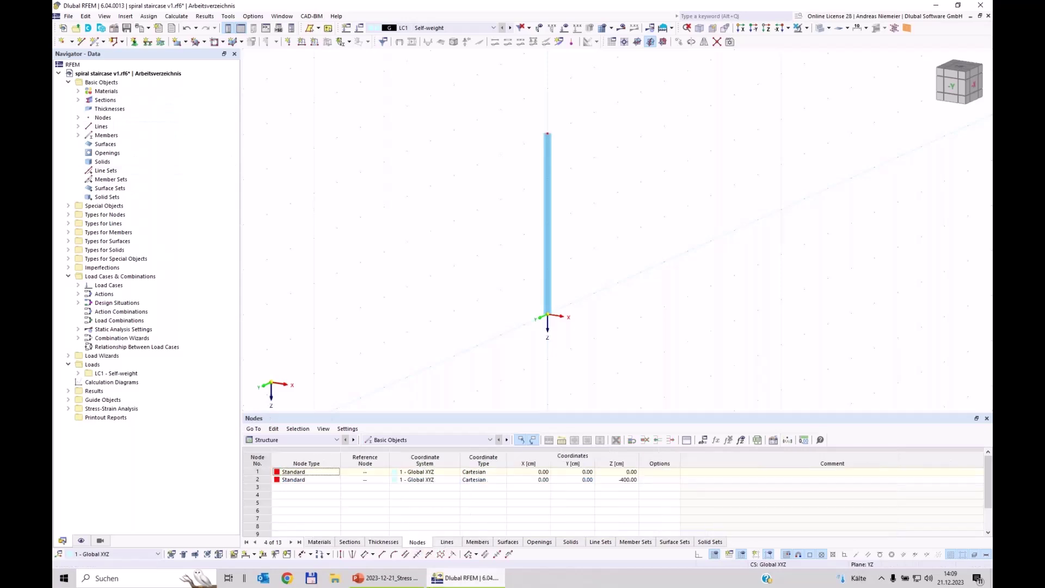
pyautogui.moveTo(465, 578)
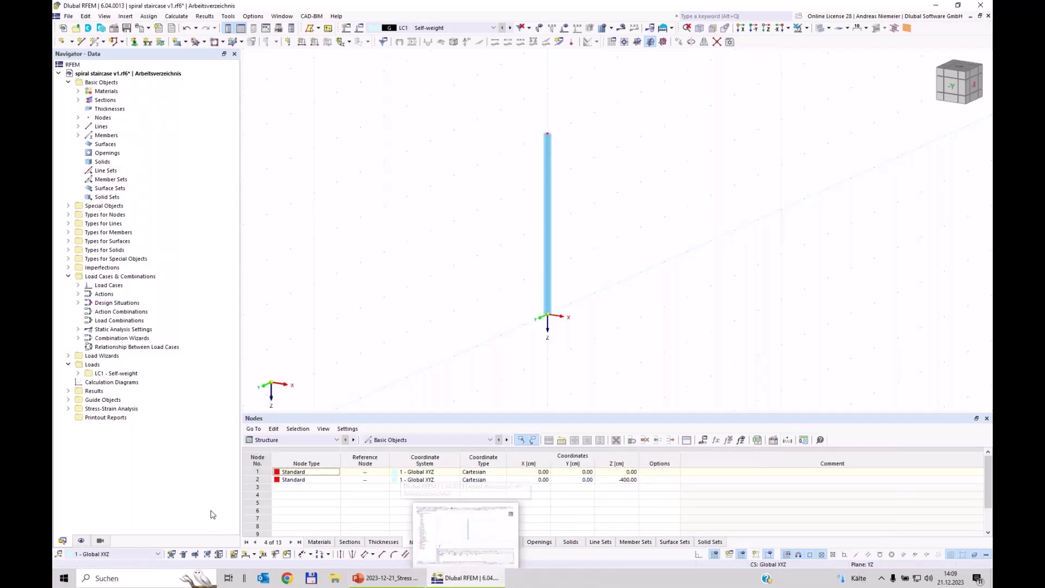
pyautogui.click(312, 474)
pyautogui.click(313, 474)
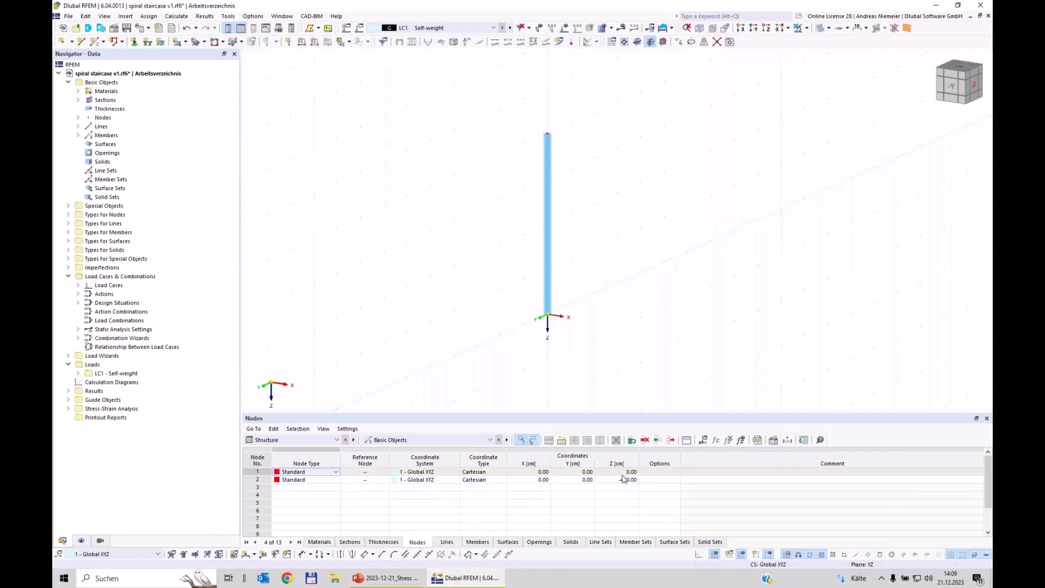
pyautogui.click(627, 472)
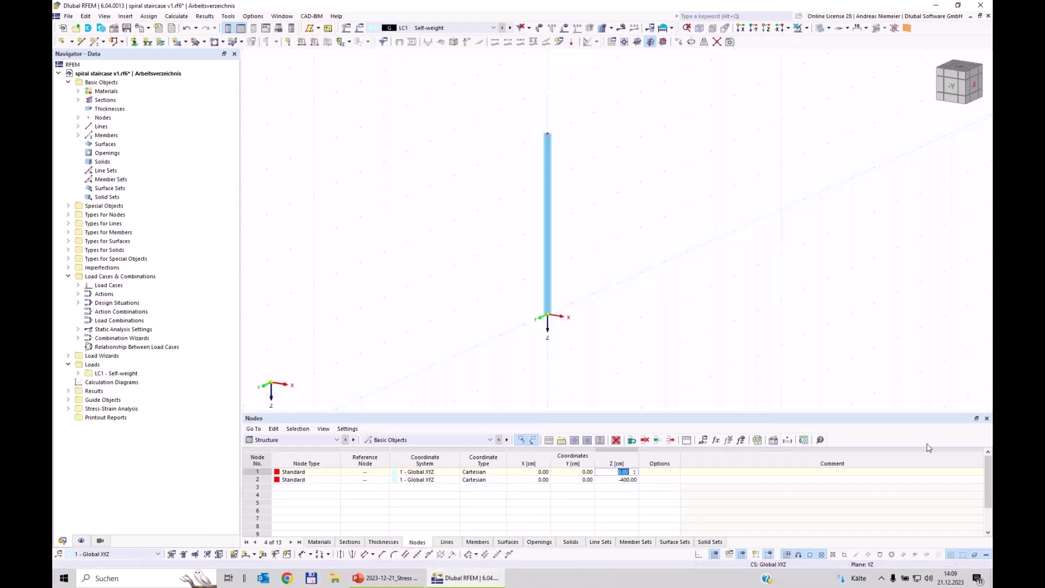
pyautogui.write('50')
pyautogui.press('Return')
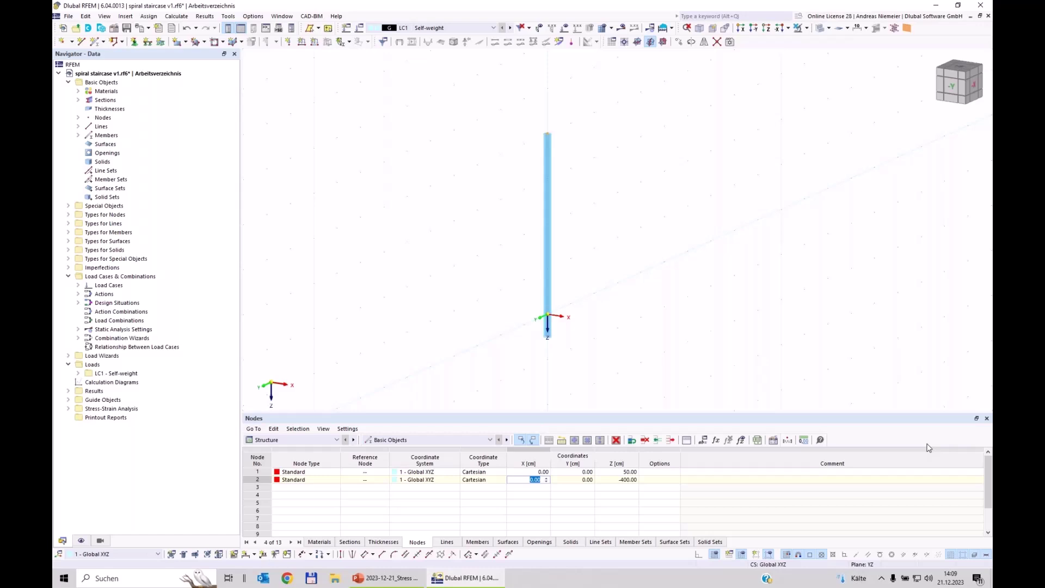
# Set the Z coordinate of the beam's end node to -380.50 cm in the nodes table.
pyautogui.press('Return')
pyautogui.press('Return')
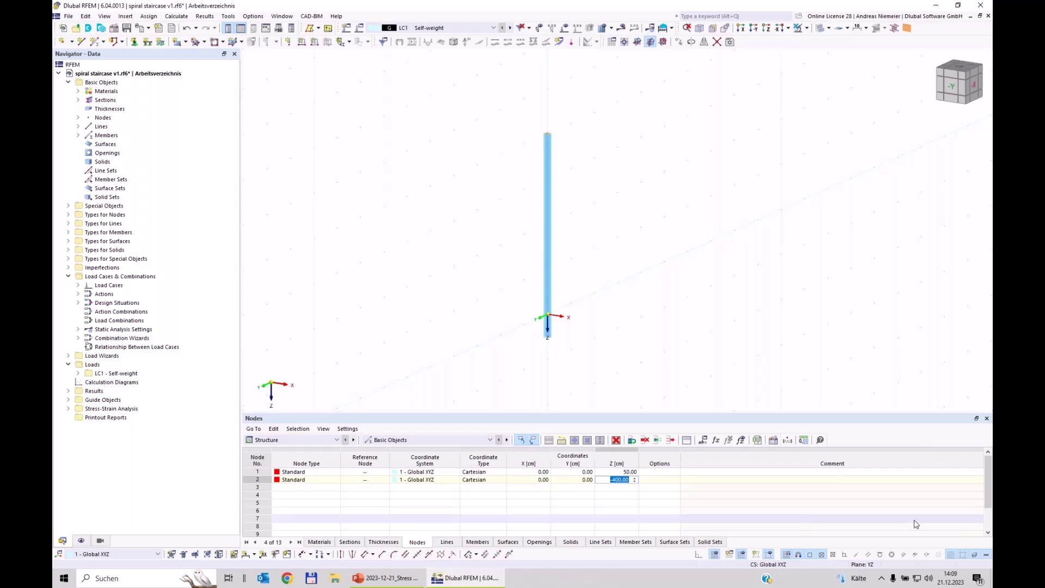
pyautogui.write('-38')
pyautogui.press('Return')
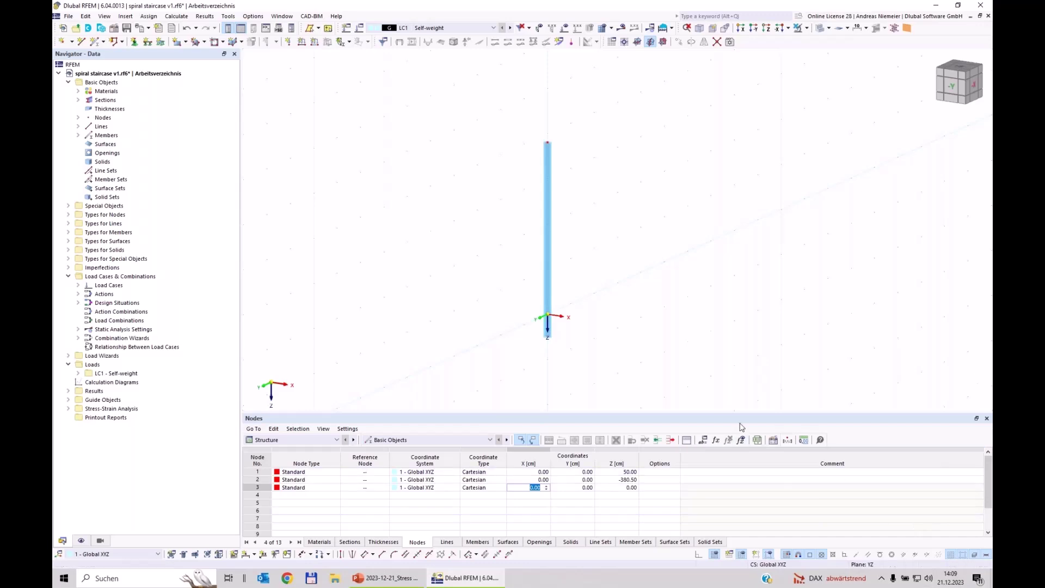
# Check the coordinates of the column's top node in its edit dialog and close it without changes.
pyautogui.click(623, 480)
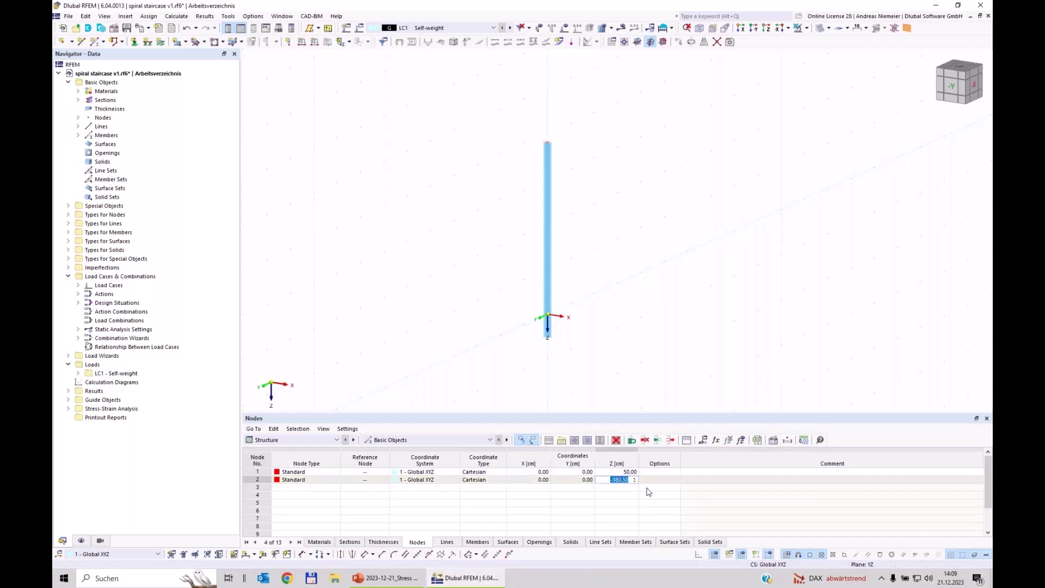
pyautogui.doubleClick(547, 143)
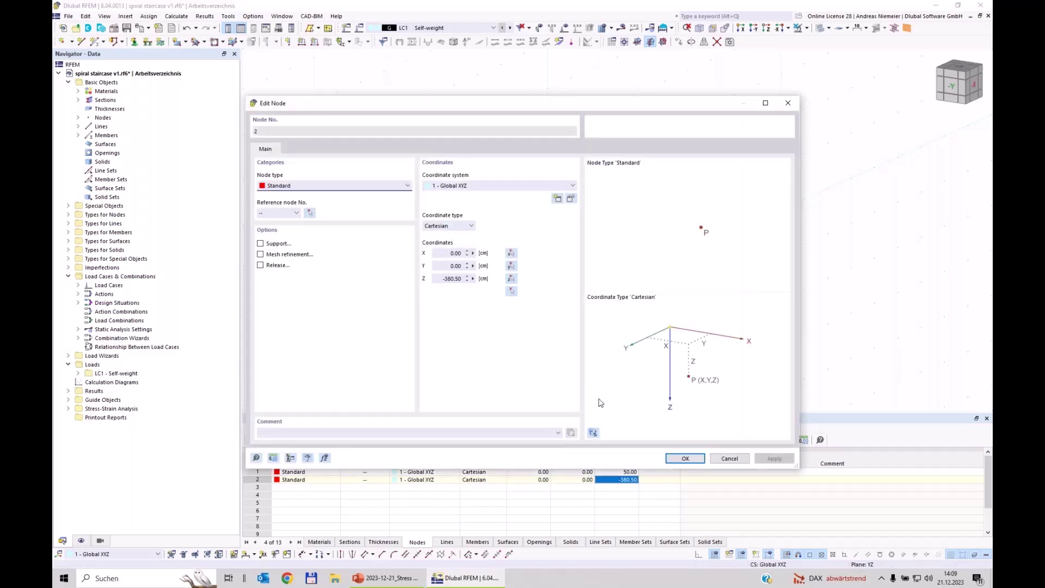
pyautogui.click(741, 459)
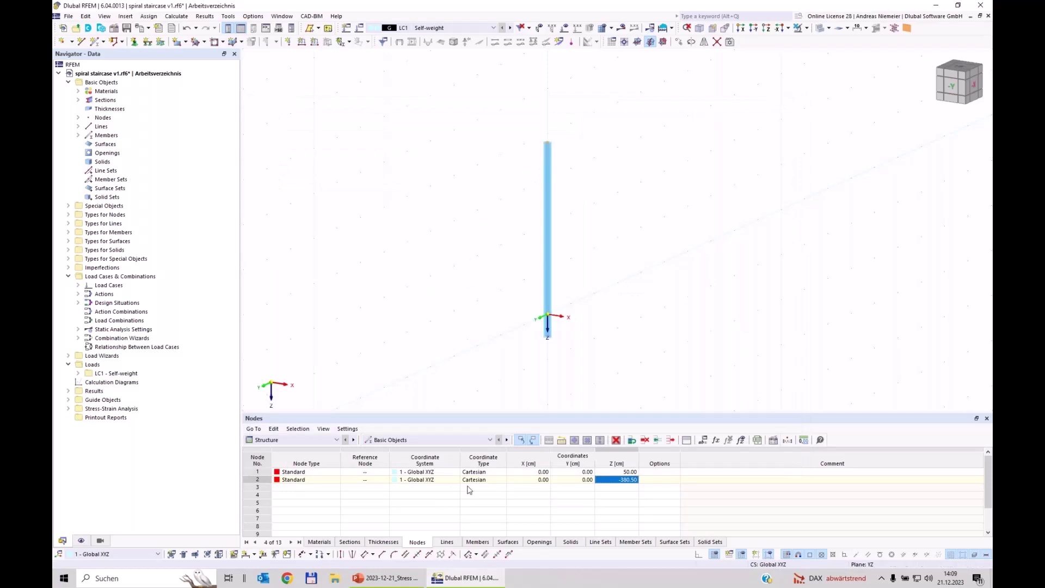
# Delete the duplicate S235 material in row 2 of the materials table.
pyautogui.click(319, 543)
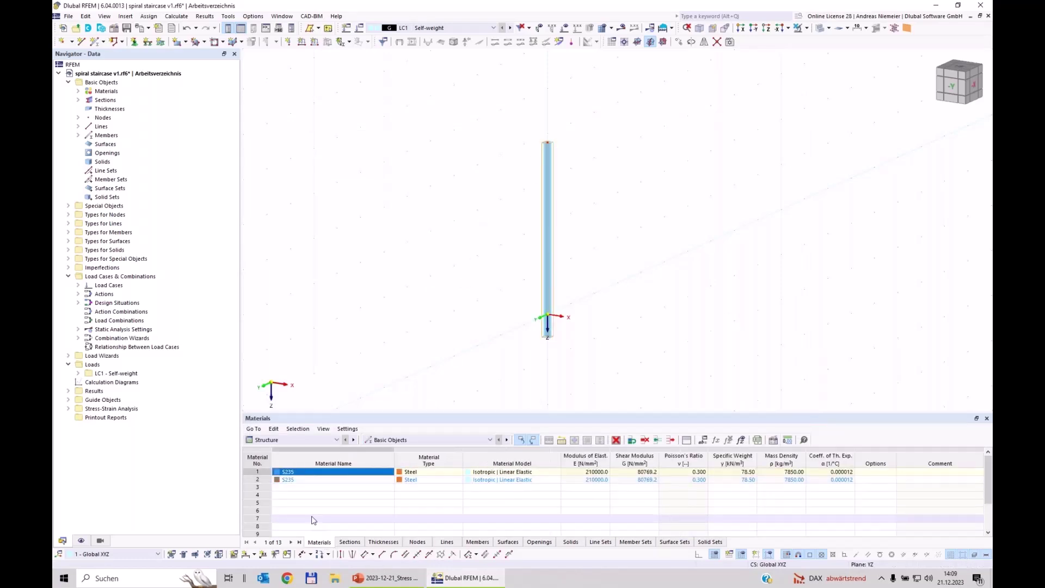
pyautogui.click(259, 488)
pyautogui.click(257, 480)
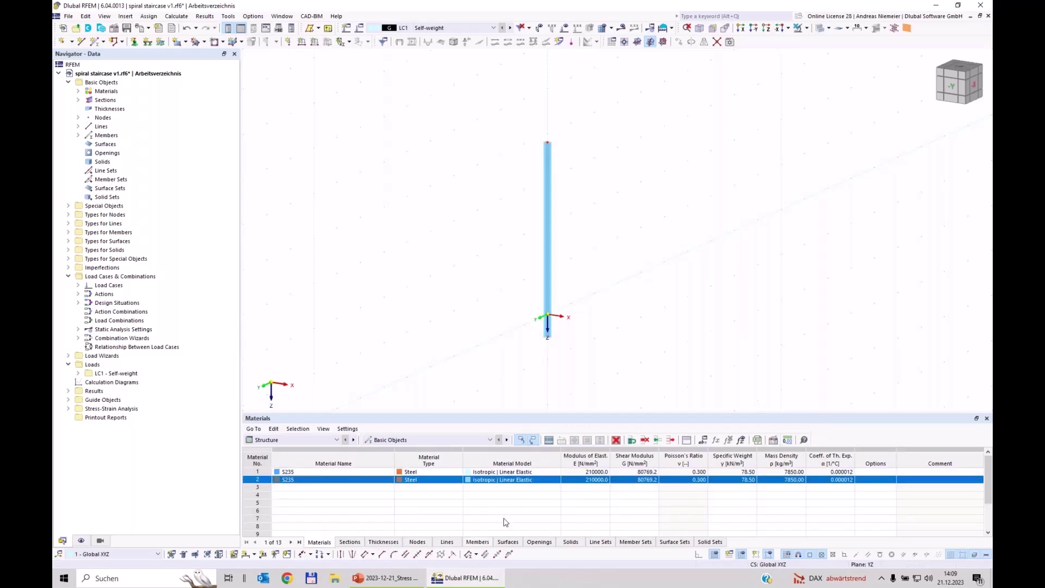
pyautogui.click(617, 440)
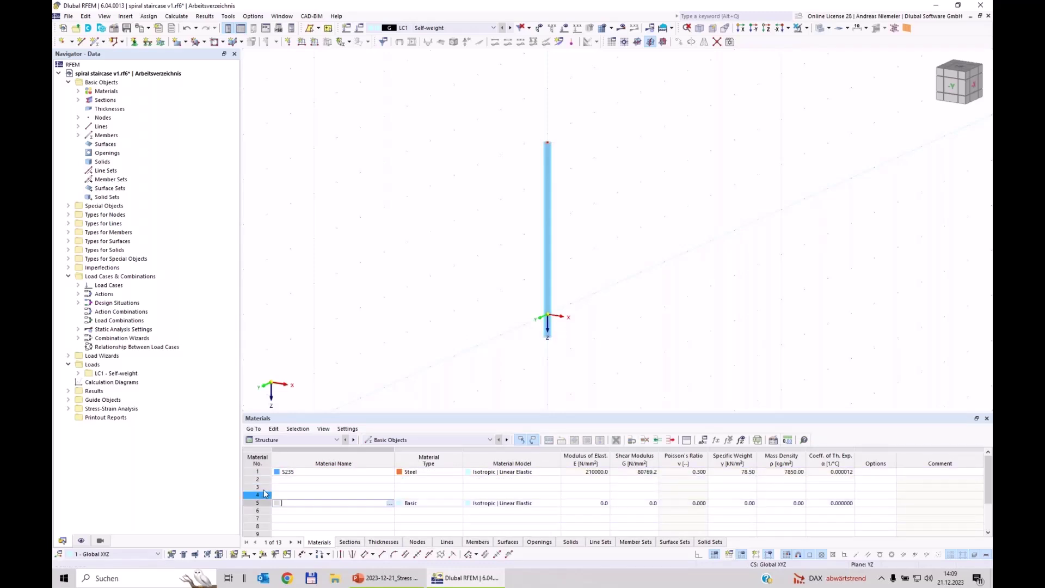
# Delete the two unused sections in rows 1 and 2 of the sections table, and check the thicknesses and materials tables.
pyautogui.click(350, 542)
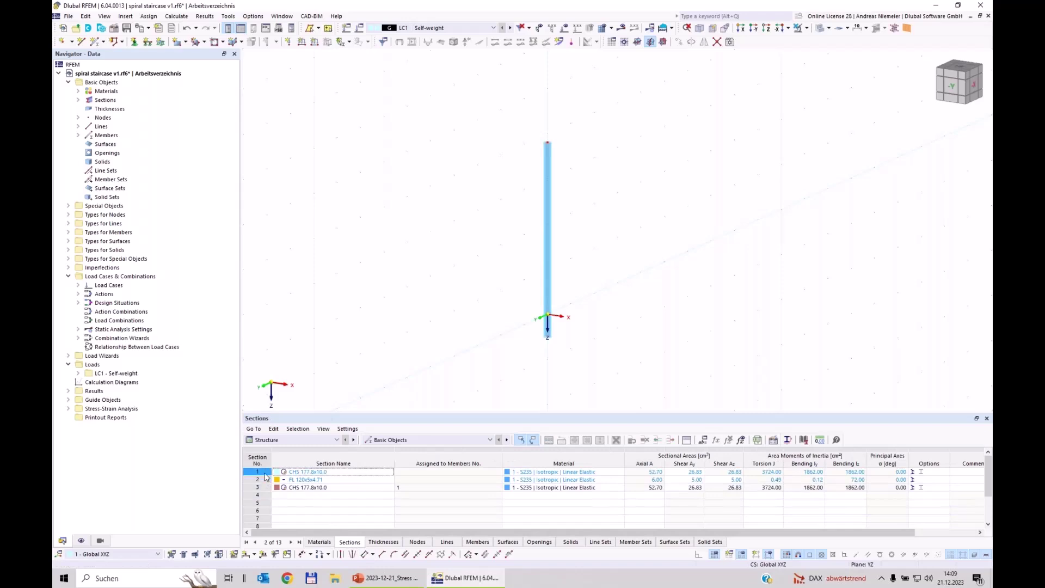
pyautogui.moveTo(258, 472); pyautogui.dragTo(259, 482)
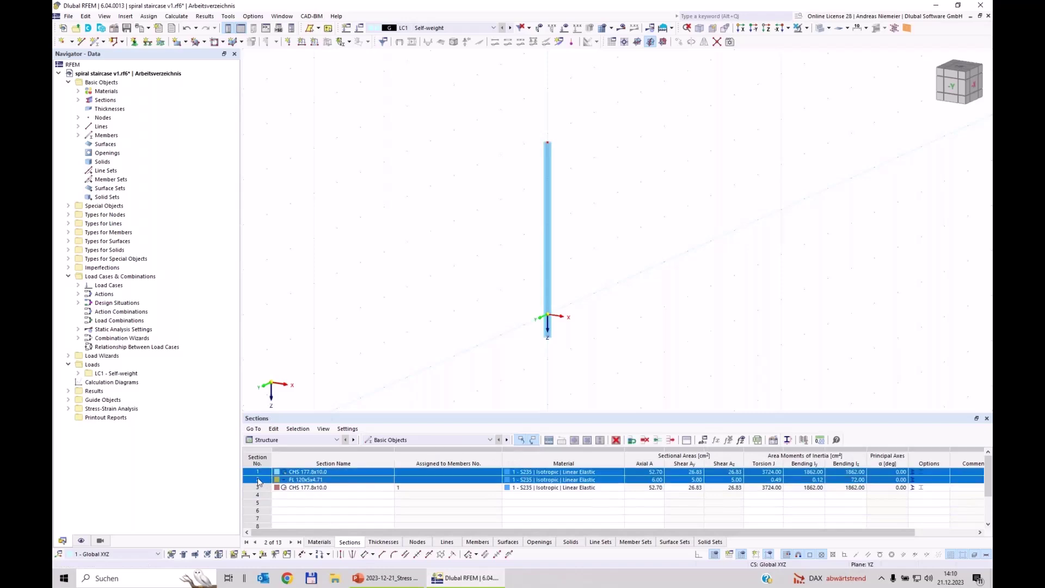
pyautogui.click(670, 440)
pyautogui.click(373, 543)
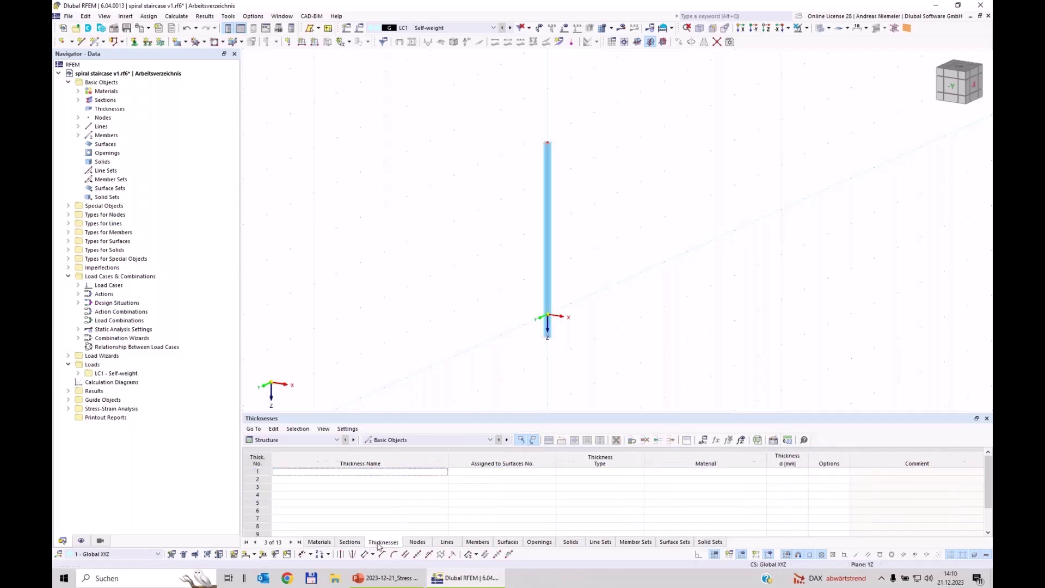
pyautogui.click(320, 543)
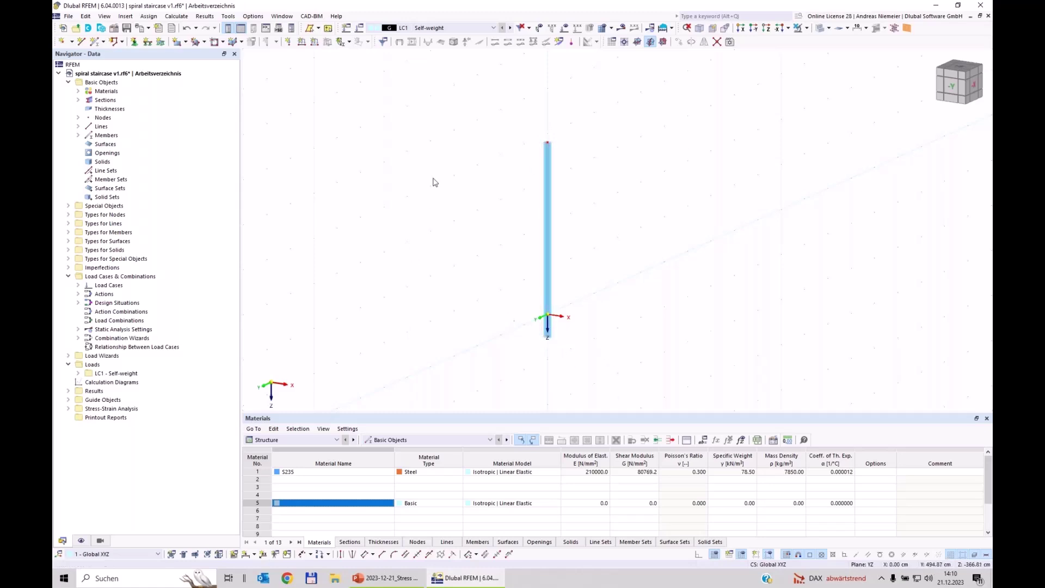
# Assign a hinged nodal support to the column's base node.
pyautogui.click(134, 43)
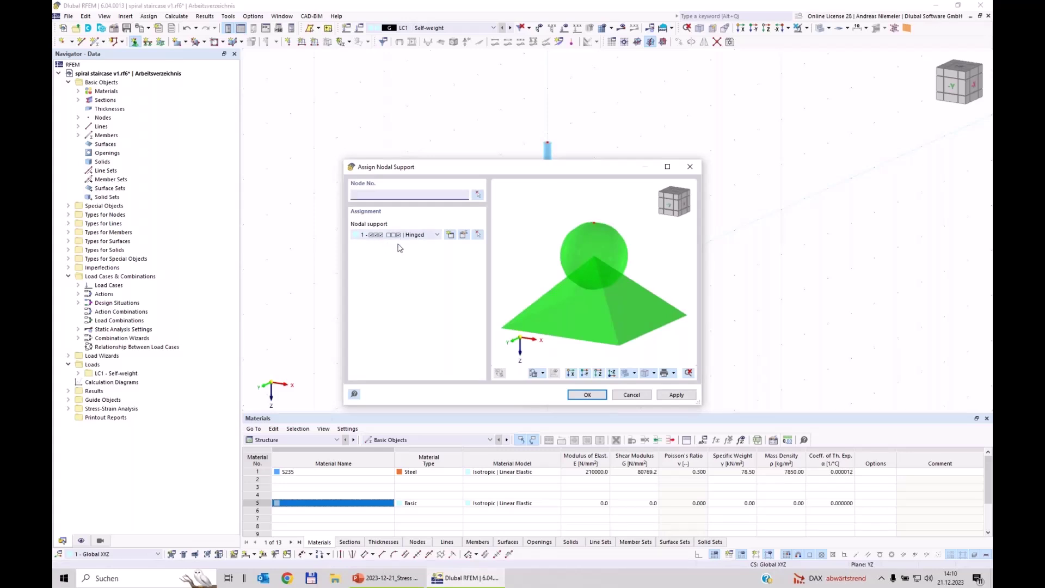
pyautogui.click(593, 399)
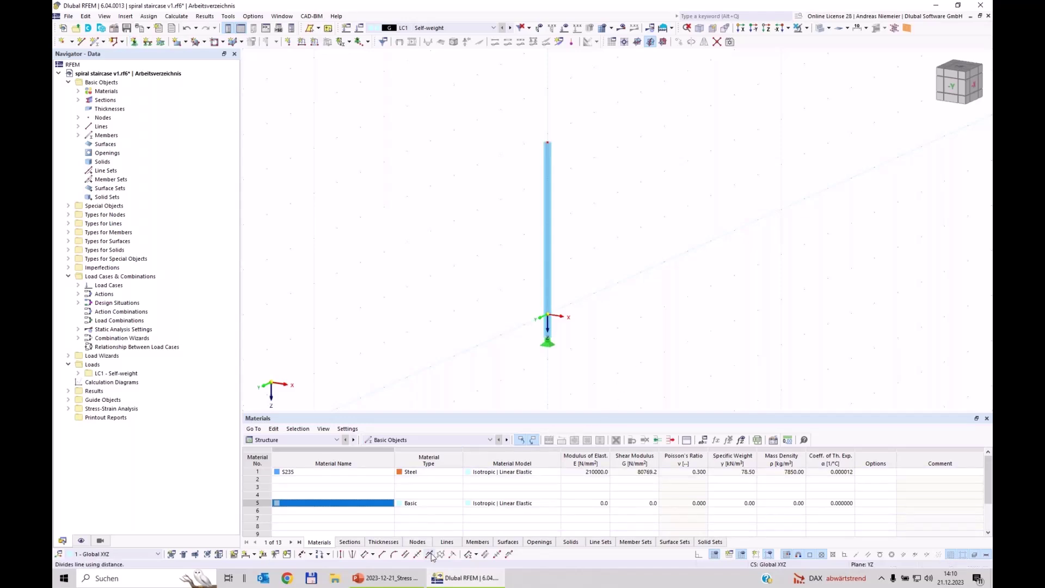
# Switch to the PowerPoint content slide to examine the staircase geometry, and return to RFEM.
pyautogui.click(388, 578)
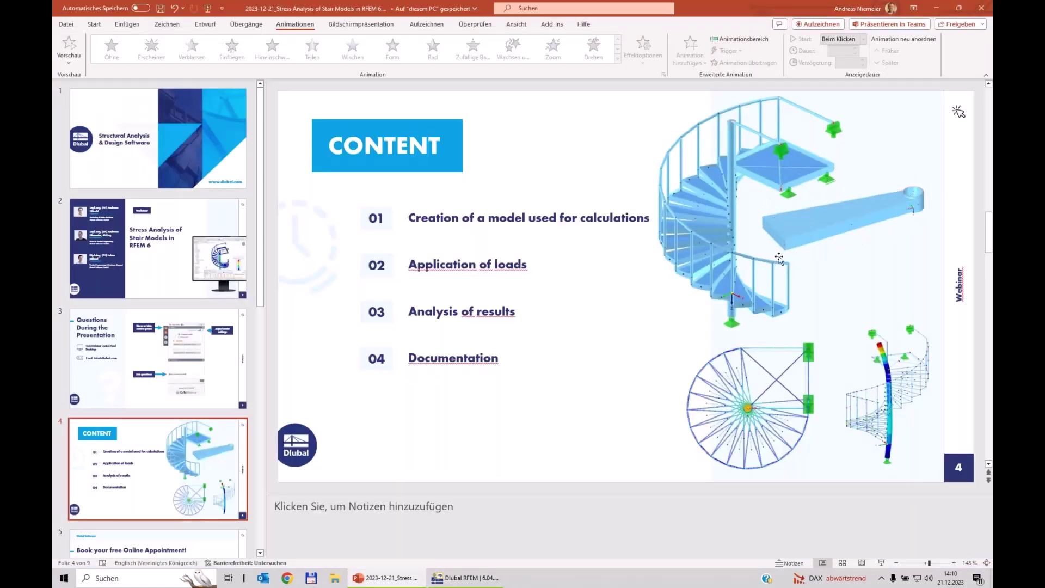
pyautogui.moveTo(473, 586)
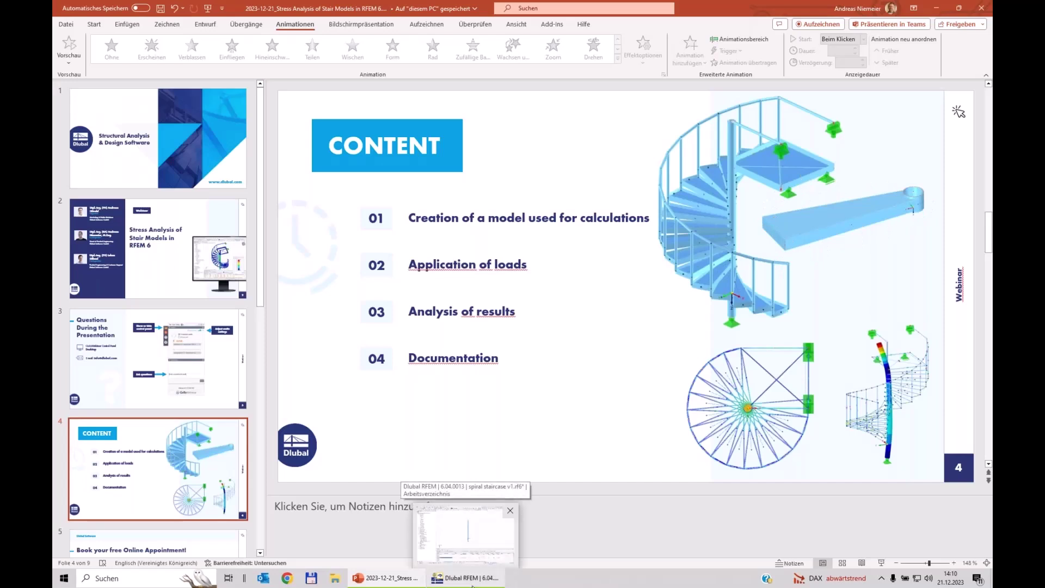
pyautogui.click(464, 565)
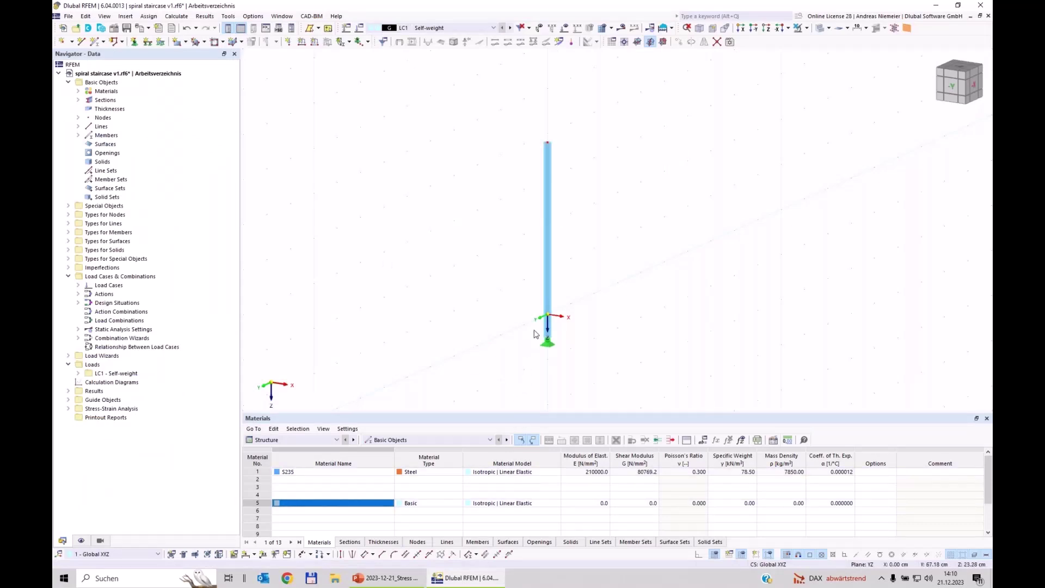
# Add a standard node on the column axis at X = 0, Y = 0 and Z = -8.50 cm in the nodes table.
pyautogui.scroll(2, 539, 326)
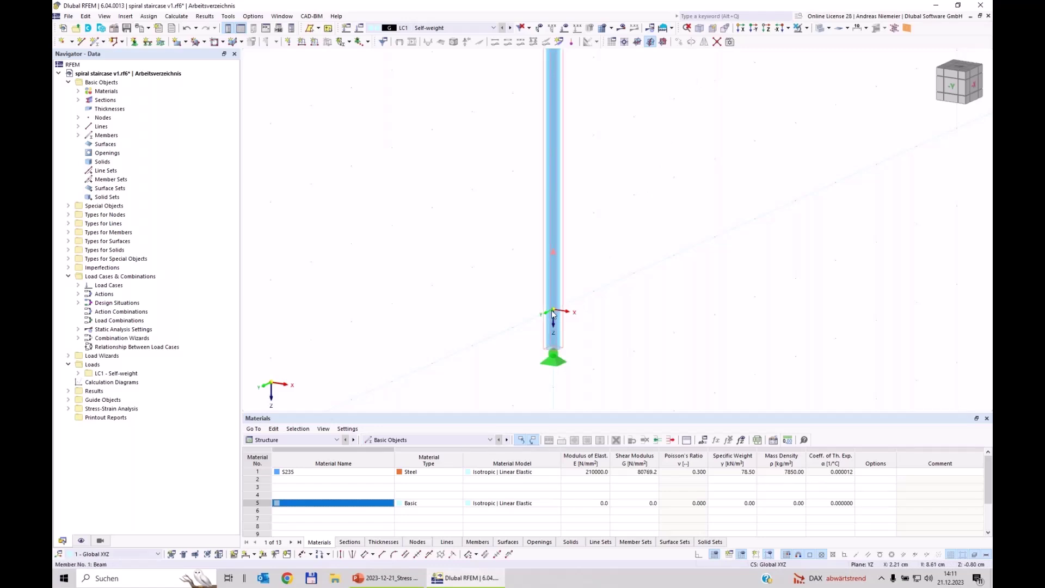
pyautogui.moveTo(554, 314)
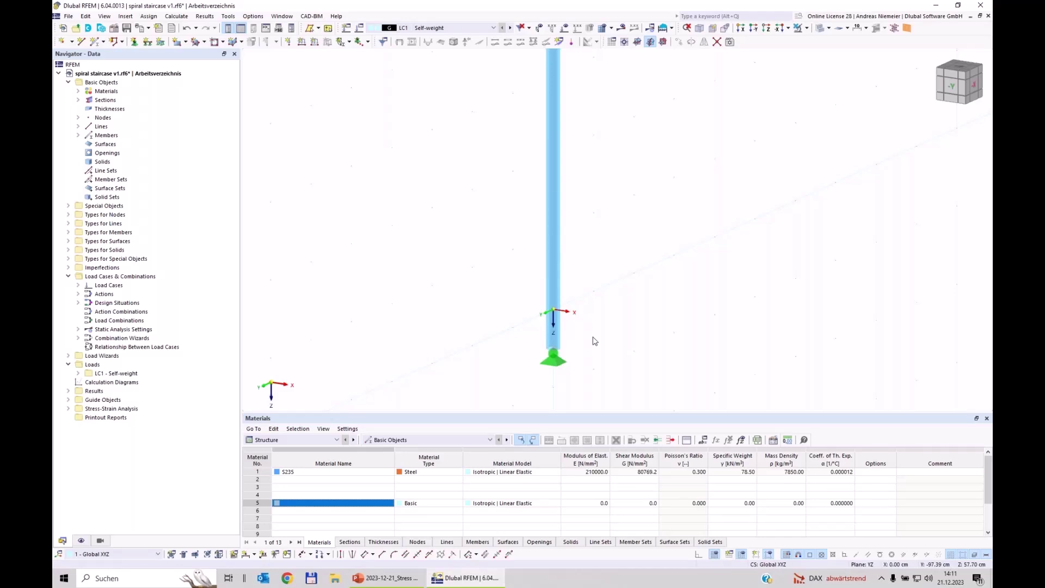
pyautogui.click(418, 542)
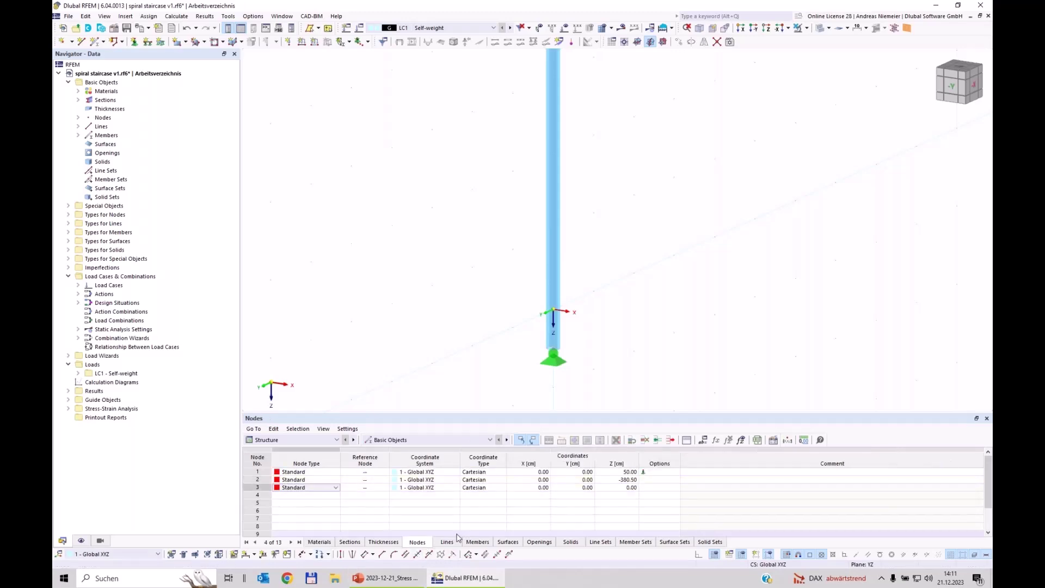
pyautogui.press('Tab')
pyautogui.press('Tab')
pyautogui.press('Tab')
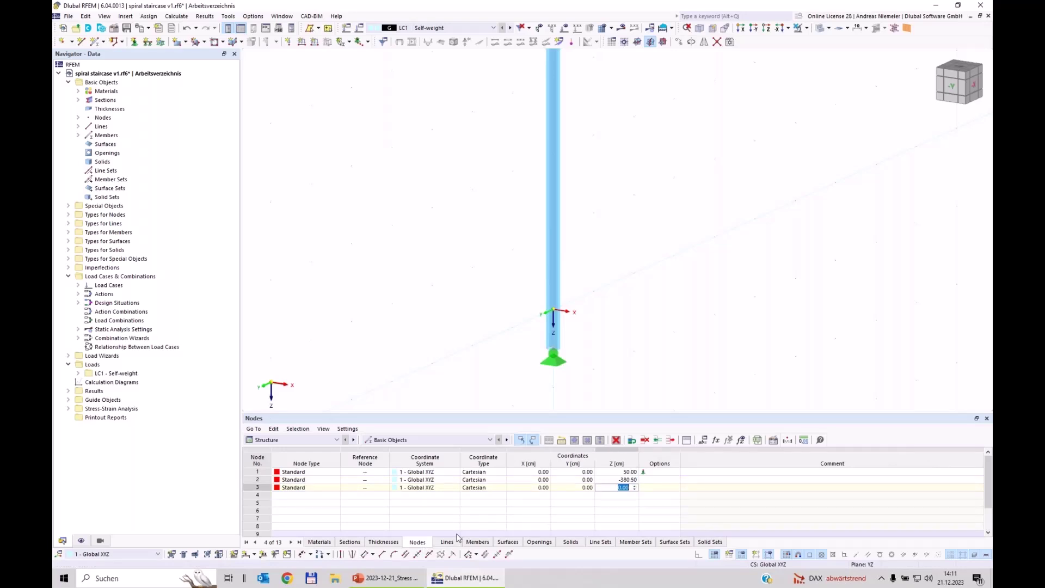
pyautogui.write('-8,5')
pyautogui.press('Return')
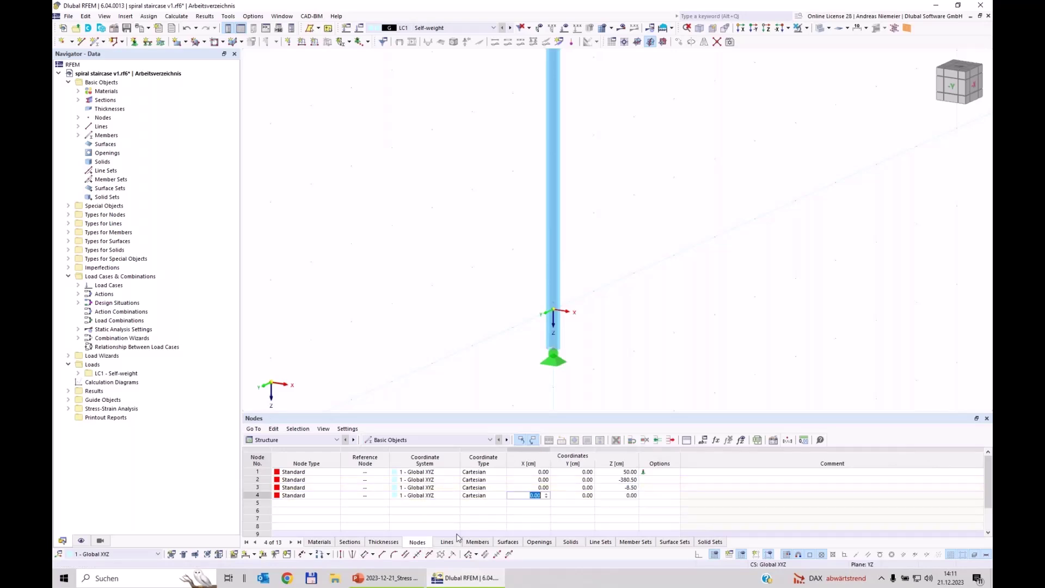
# Place the work plane origin on the node at Z = -8.50 cm and set the work plane to XY.
pyautogui.scroll(3, 542, 322)
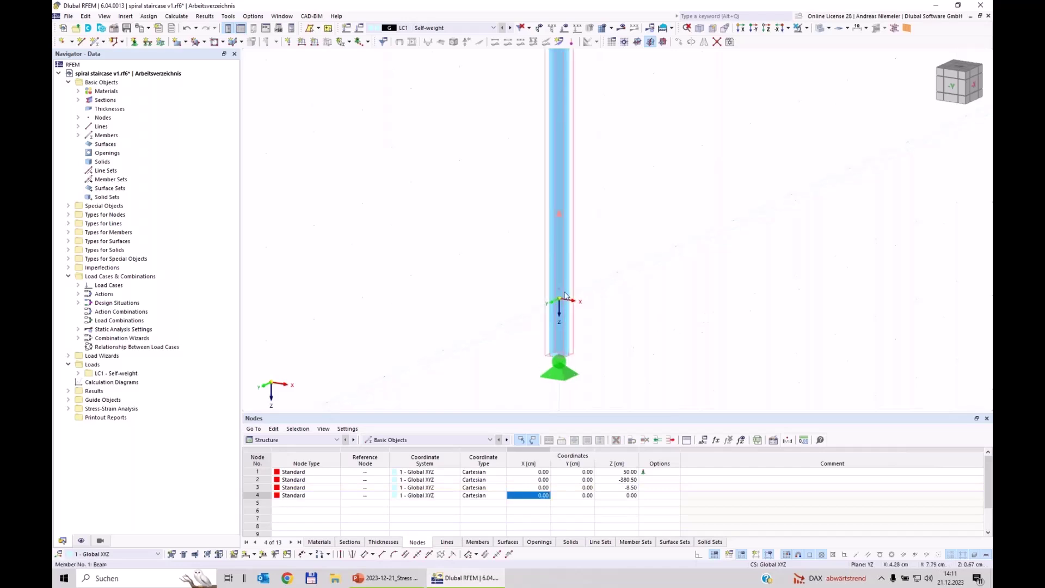
pyautogui.scroll(-1, 686, 133)
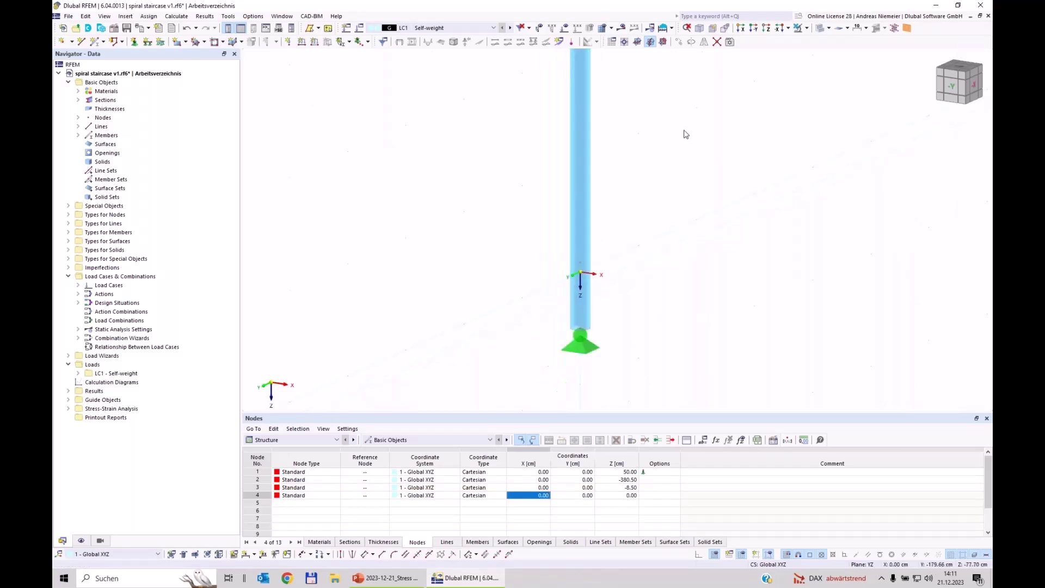
pyautogui.click(624, 43)
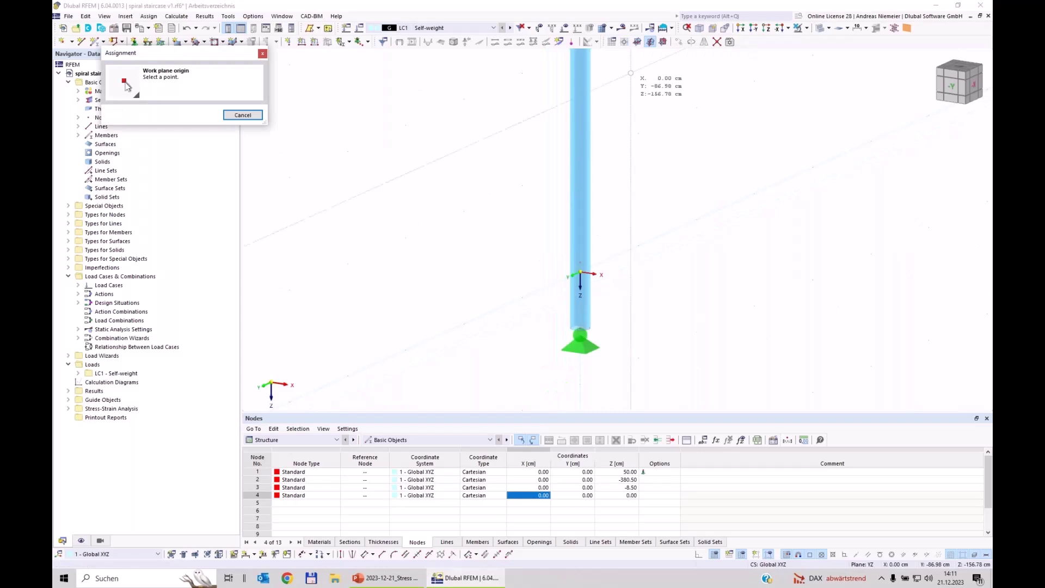
pyautogui.click(590, 257)
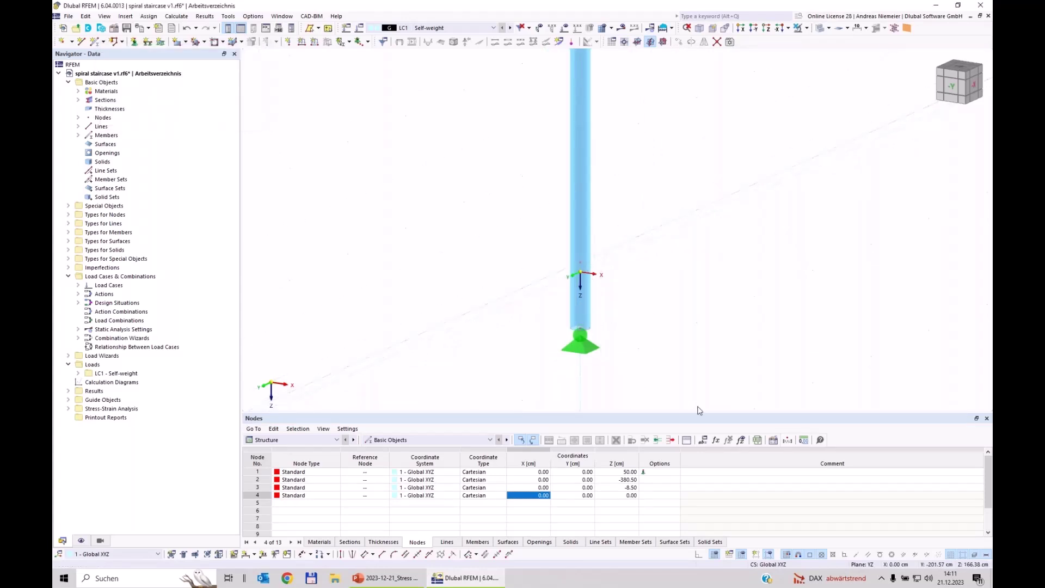
pyautogui.click(638, 42)
pyautogui.scroll(-3, 554, 349)
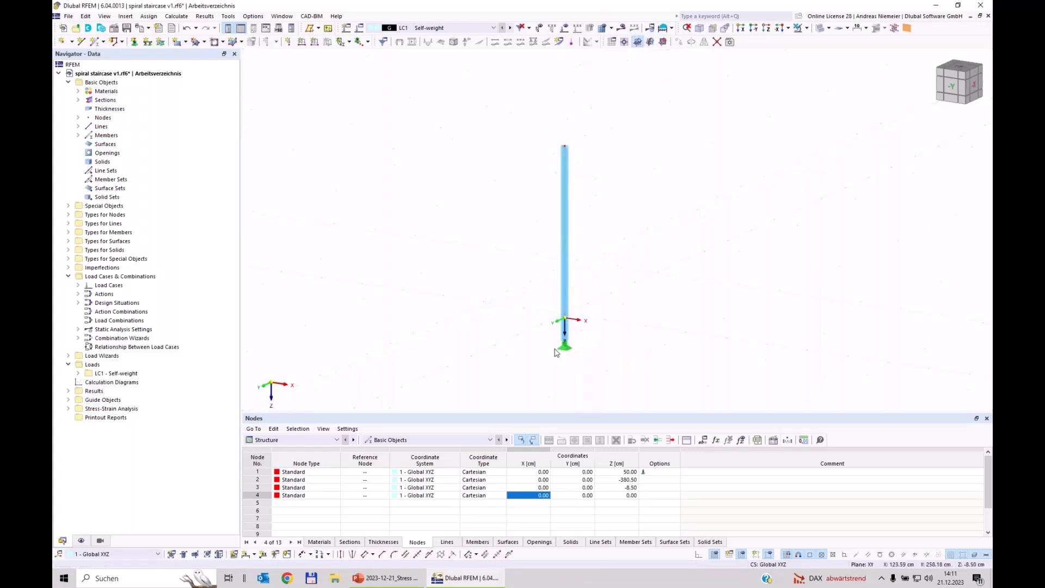
# Draw a circle line with a radius of 9.7 cm centred on the node at Z = -8.50 cm.
pyautogui.keyDown('ctrl'); pyautogui.moveTo(505, 367); pyautogui.dragTo(626, 357, button='middle'); pyautogui.keyUp('ctrl')
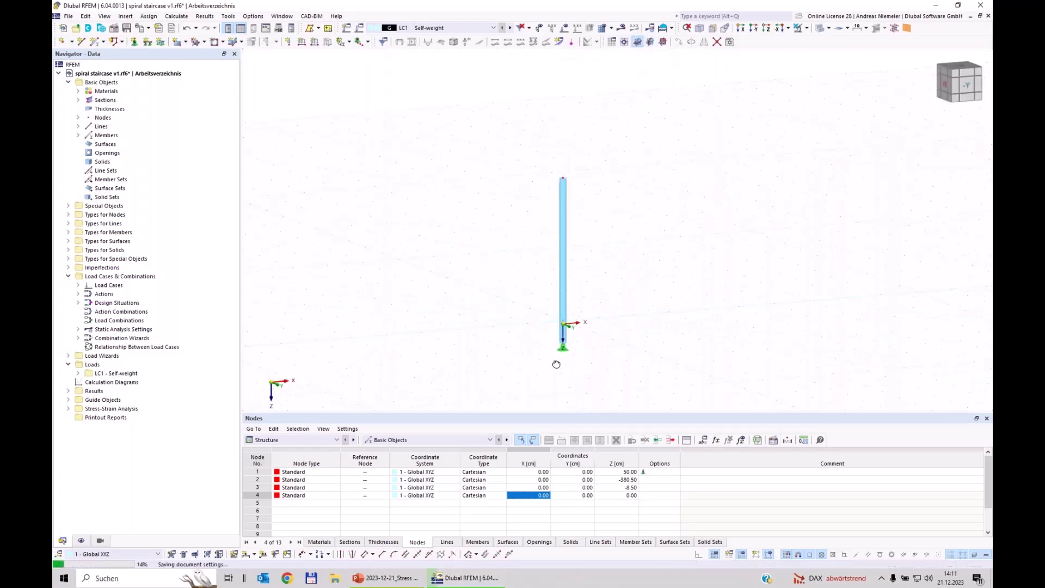
pyautogui.keyDown('ctrl'); pyautogui.moveTo(511, 367); pyautogui.dragTo(595, 318, button='middle'); pyautogui.keyUp('ctrl')
pyautogui.scroll(4, 594, 319)
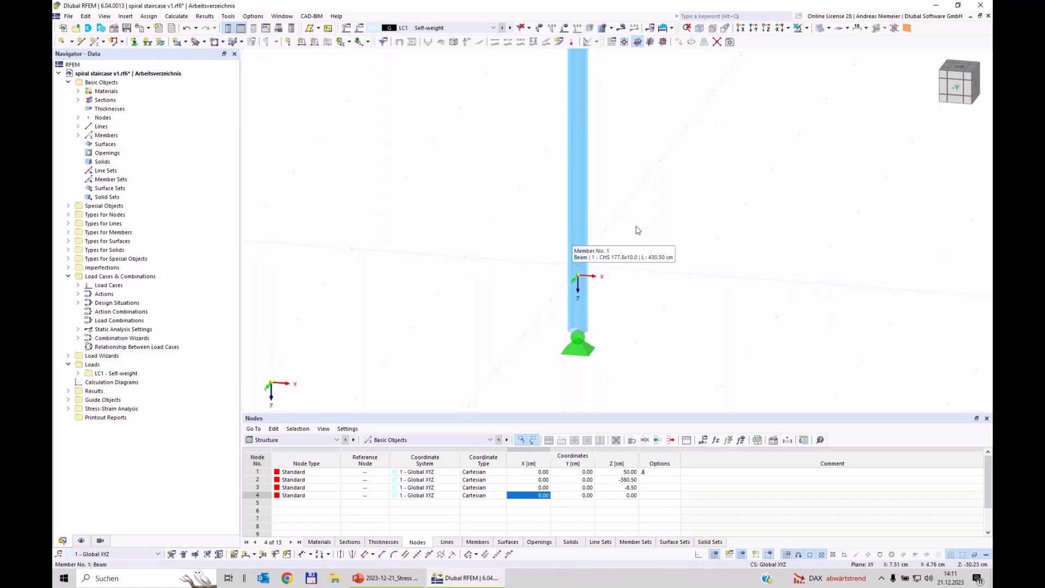
pyautogui.click(122, 42)
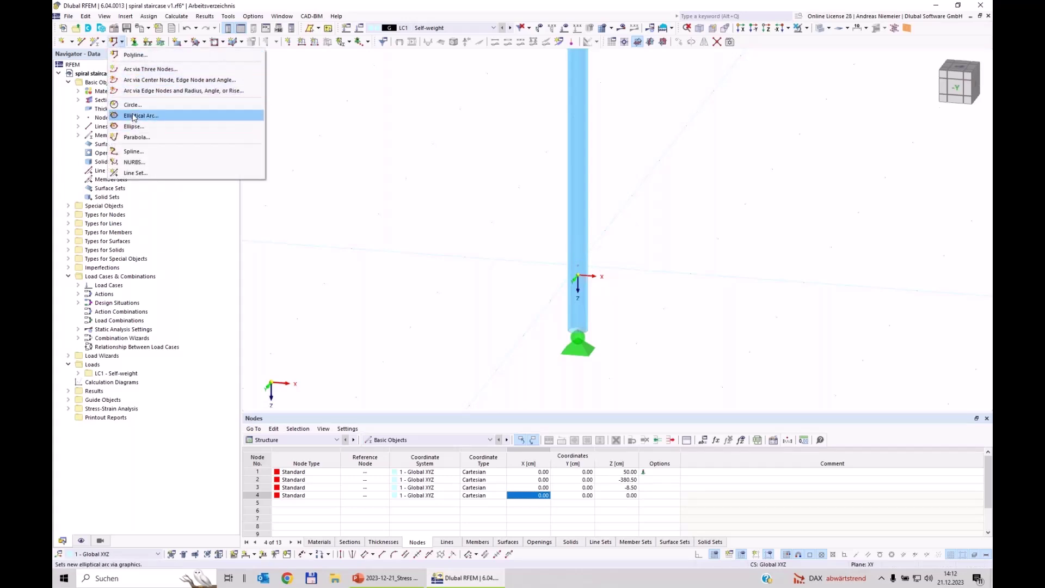
pyautogui.click(133, 105)
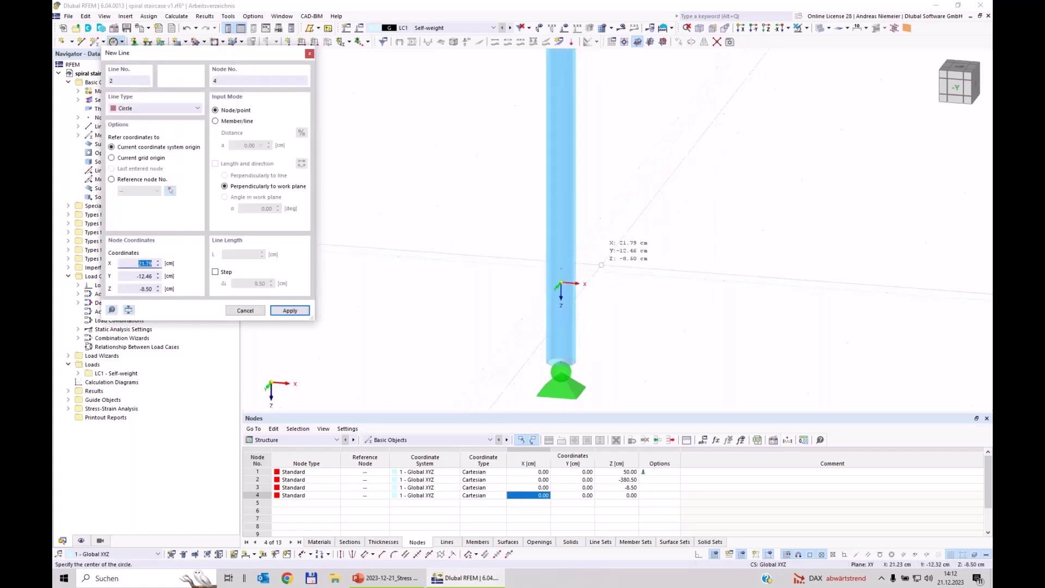
pyautogui.click(570, 268)
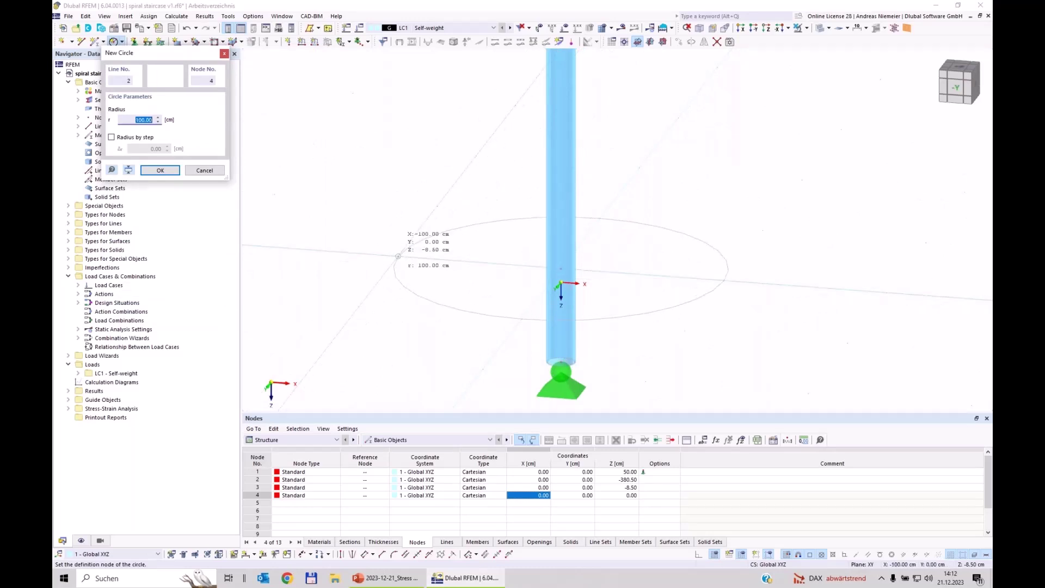
pyautogui.write('9')
pyautogui.press('Return')
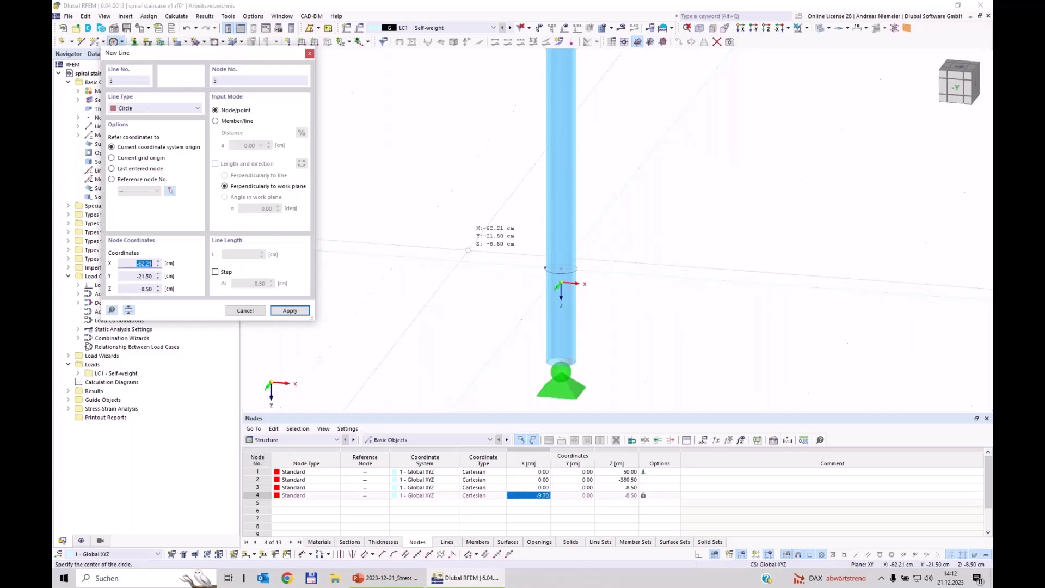
pyautogui.press('Escape')
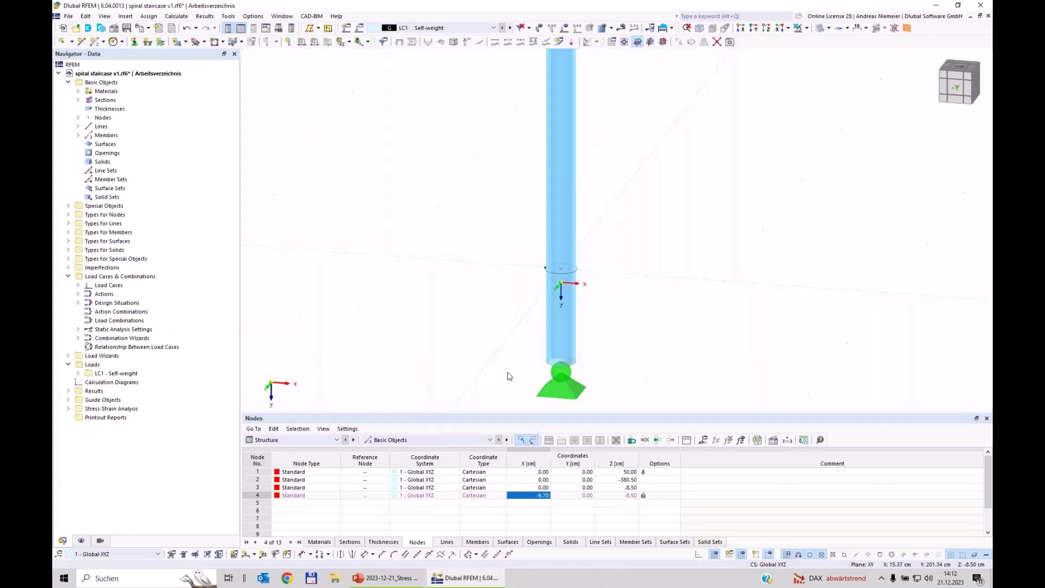
# Draw a single line from the node at Z = -8.50 cm, 145 cm long at a 0° angle in the work plane.
pyautogui.hotkey('ctrl', 'shift', 'y')
pyautogui.scroll(3, 635, 348)
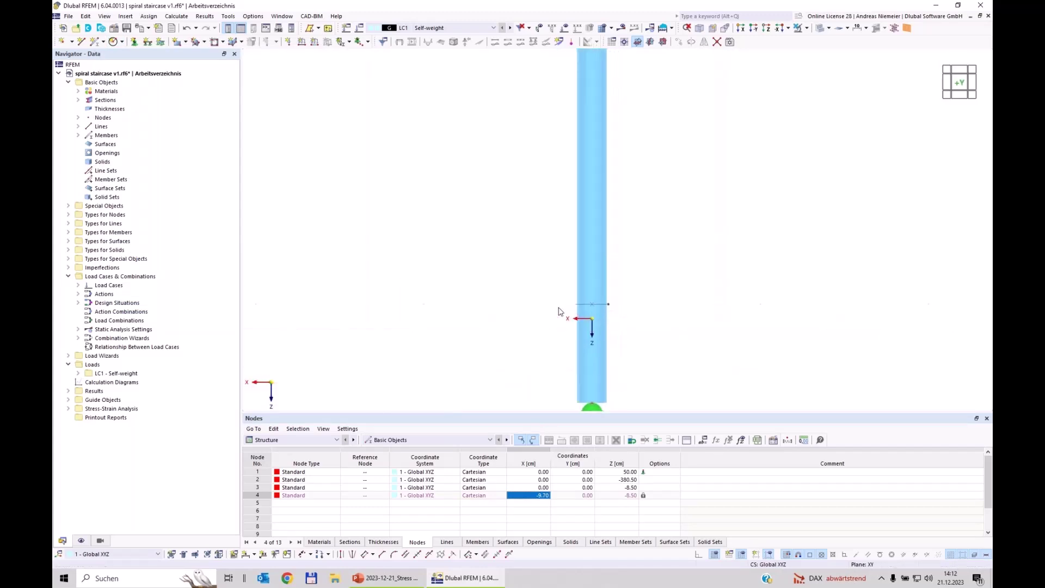
pyautogui.keyDown('ctrl'); pyautogui.moveTo(613, 319); pyautogui.dragTo(515, 204, button='middle'); pyautogui.keyUp('ctrl')
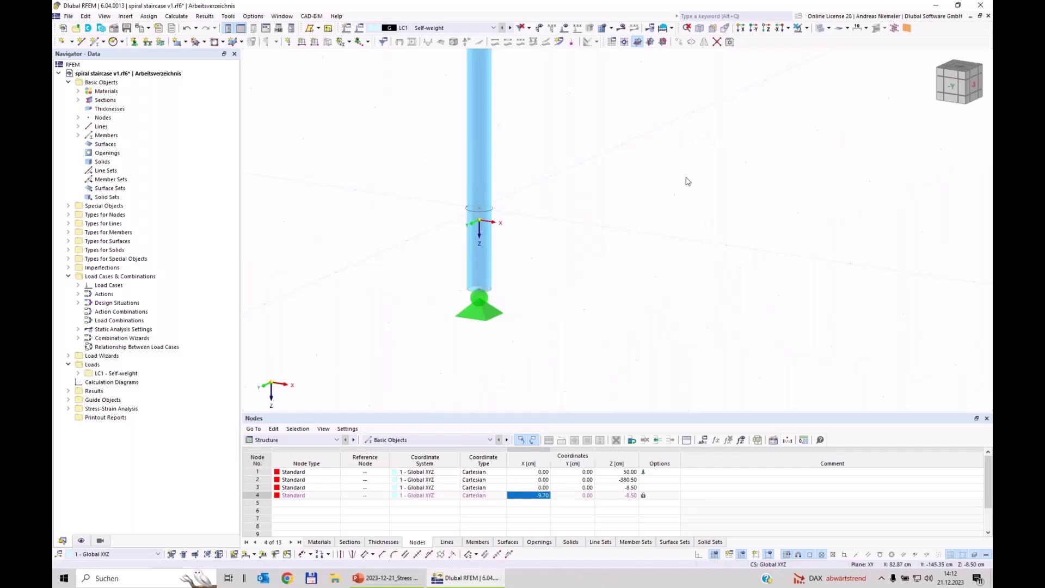
pyautogui.click(81, 42)
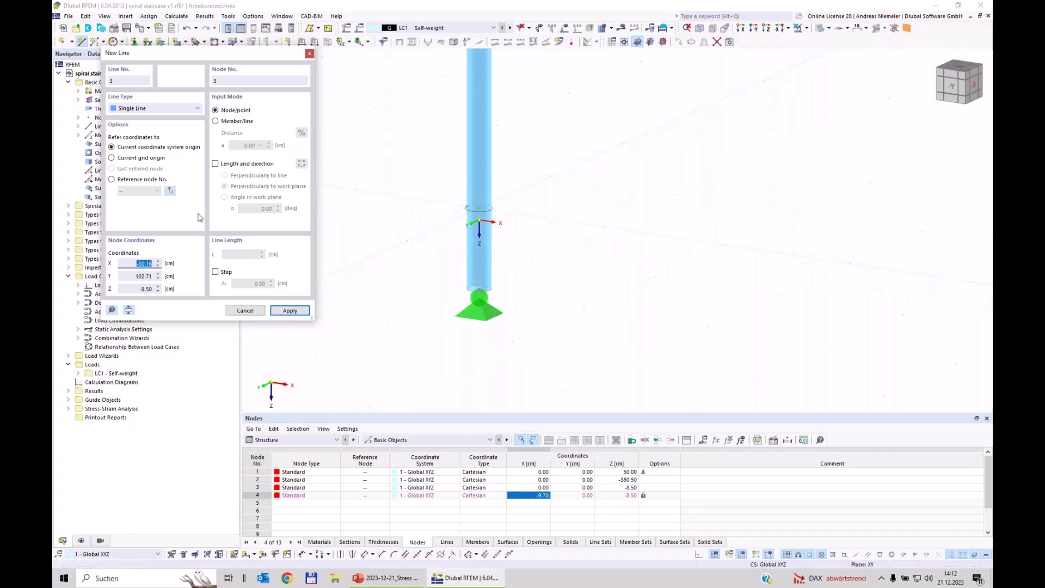
pyautogui.click(215, 163)
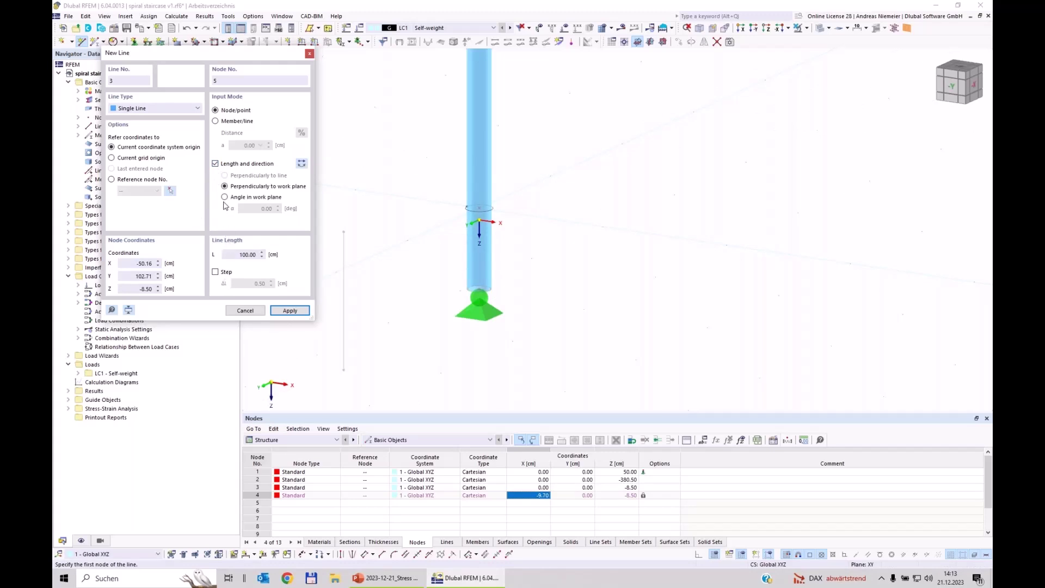
pyautogui.click(225, 197)
pyautogui.doubleClick(247, 255)
pyautogui.write('145')
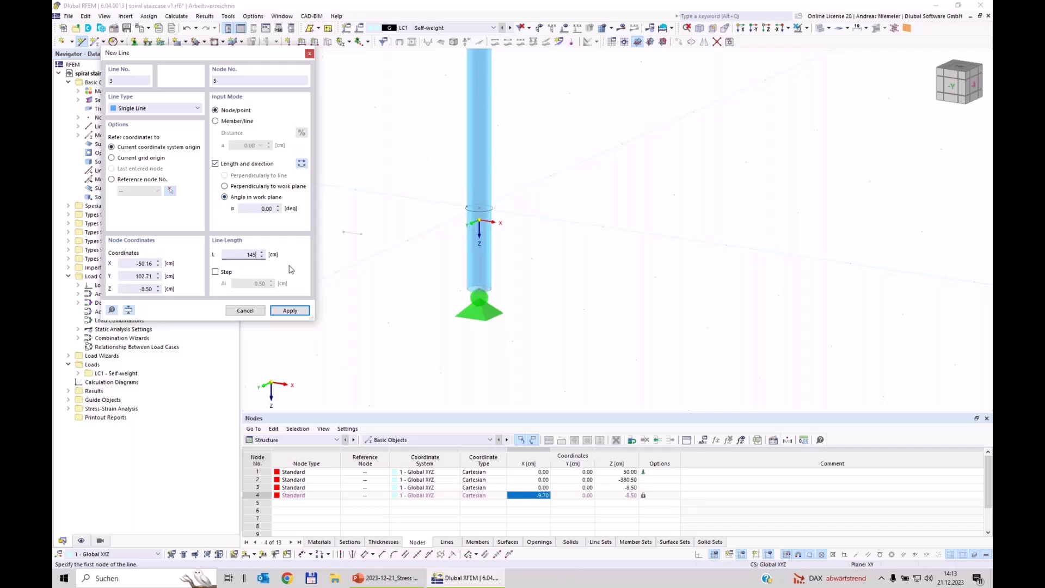
pyautogui.press('Tab')
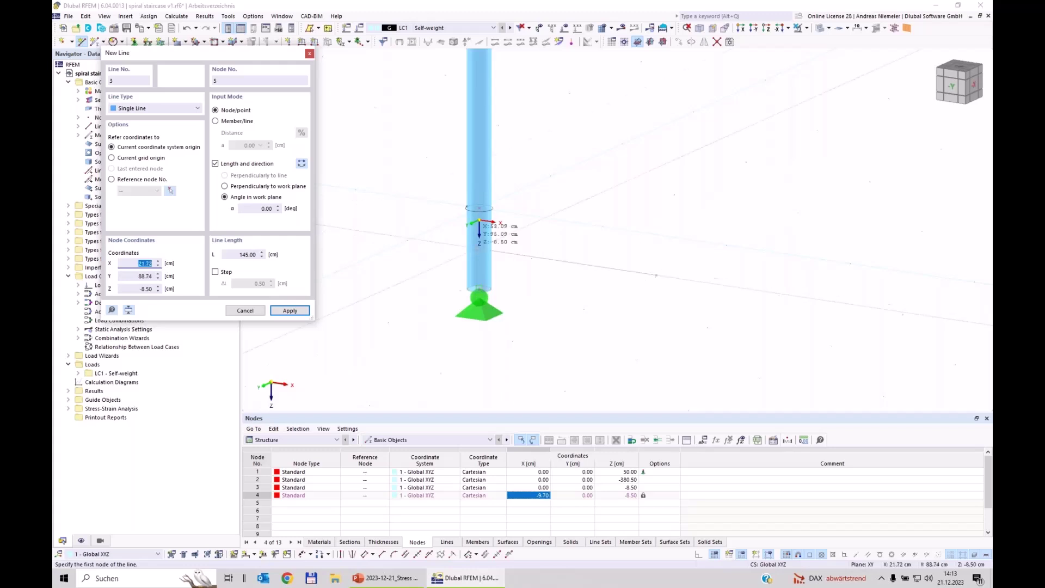
pyautogui.scroll(3, 479, 221)
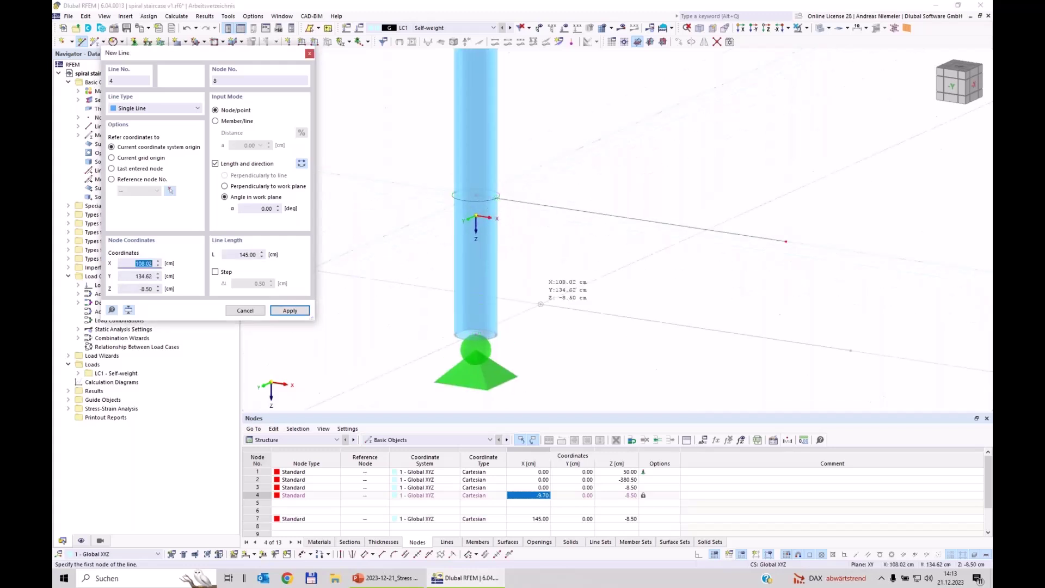
pyautogui.click(475, 195)
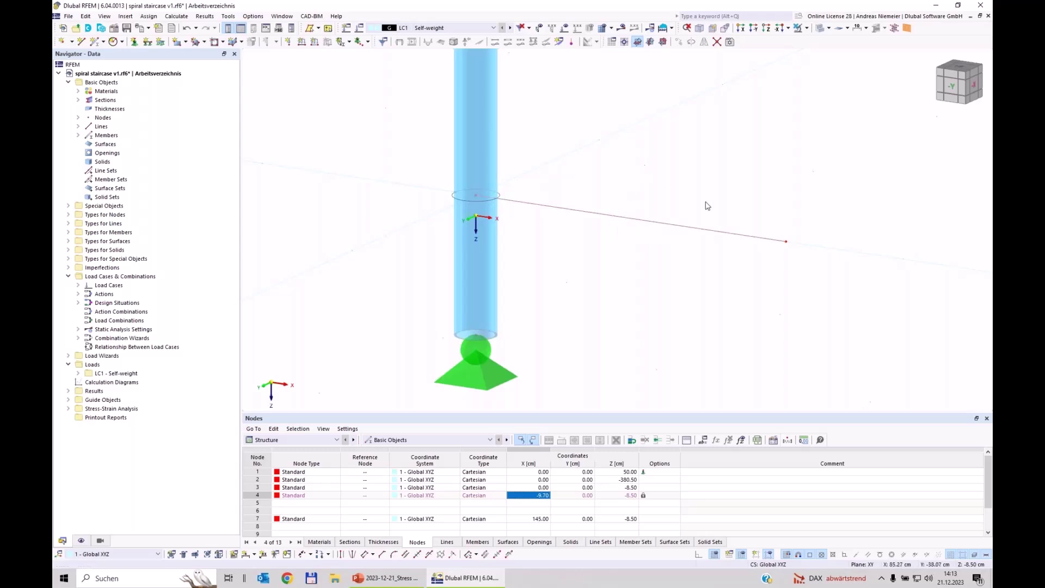
# Create one copy of the 145 cm line rotated by -8.5° about the Z axis through the origin.
pyautogui.scroll(1, 787, 249)
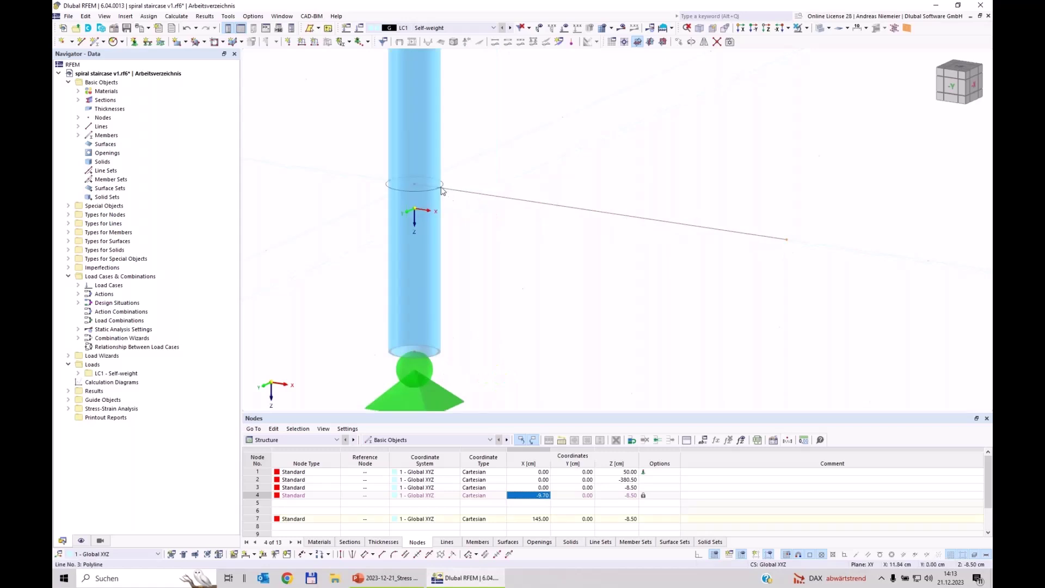
pyautogui.scroll(-2, 585, 327)
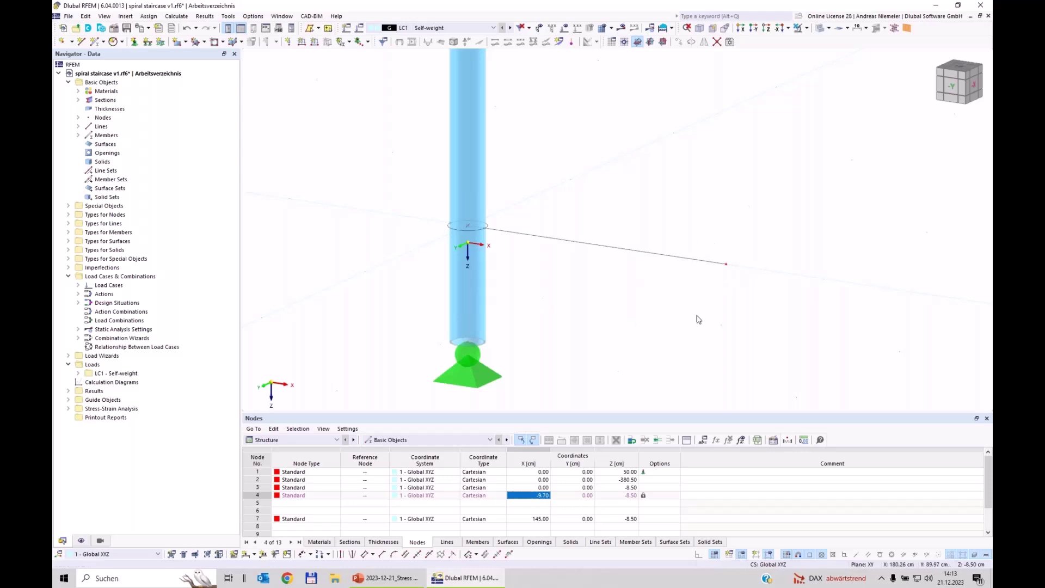
pyautogui.click(678, 255)
pyautogui.click(692, 42)
pyautogui.click(379, 199)
pyautogui.click(399, 248)
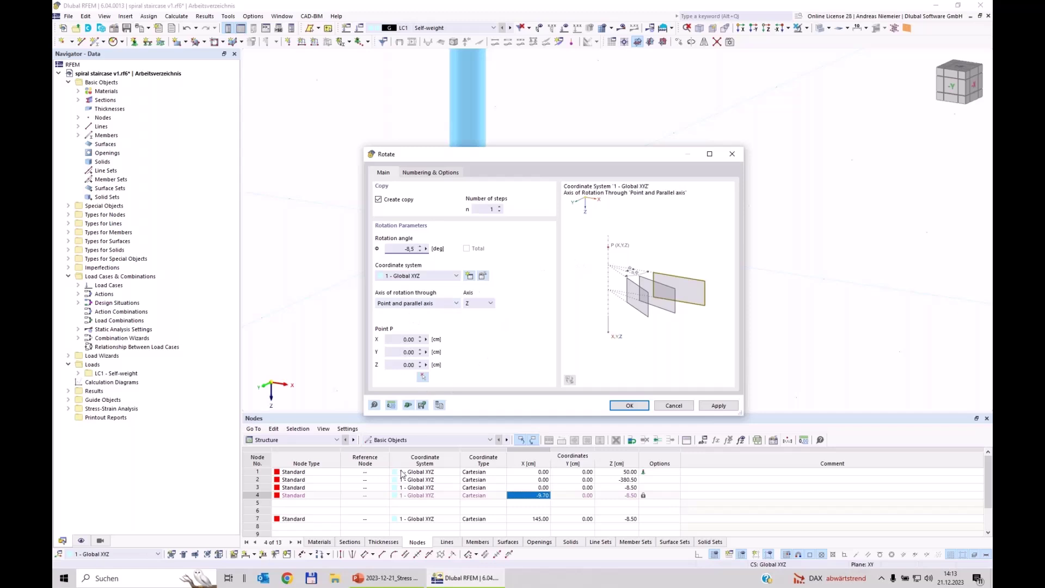
pyautogui.click(629, 407)
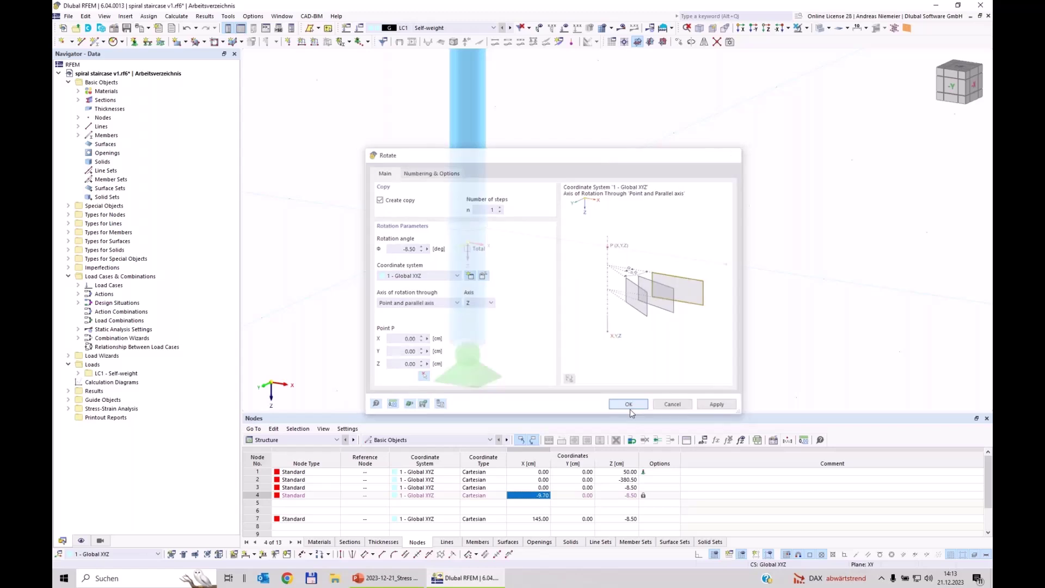
# Create a copy of the rotated line turned 17° about the Z axis, on the other side of the middle line.
pyautogui.click(692, 43)
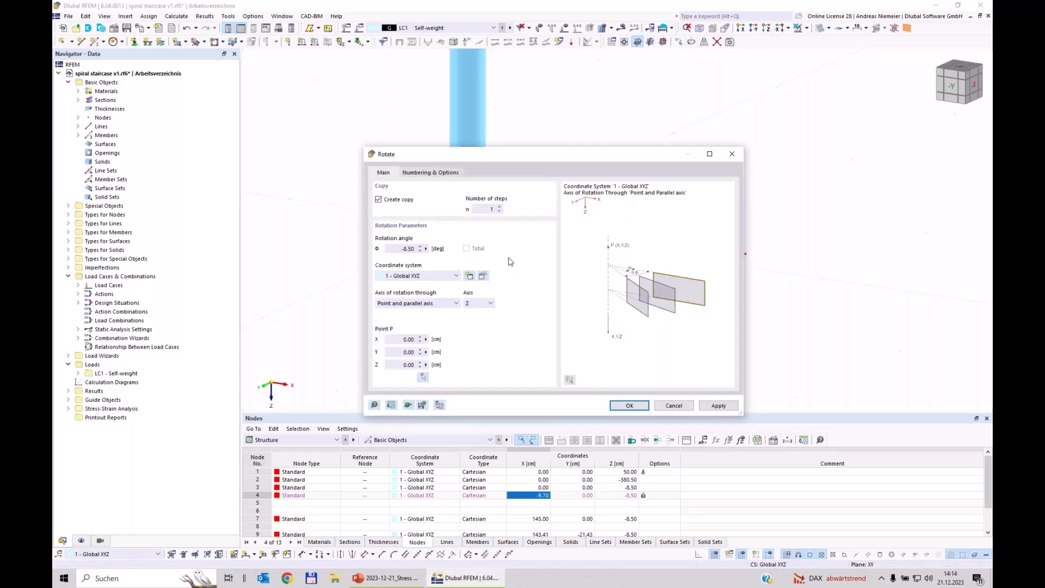
pyautogui.moveTo(397, 249); pyautogui.dragTo(442, 254)
pyautogui.write('17')
pyautogui.click(637, 408)
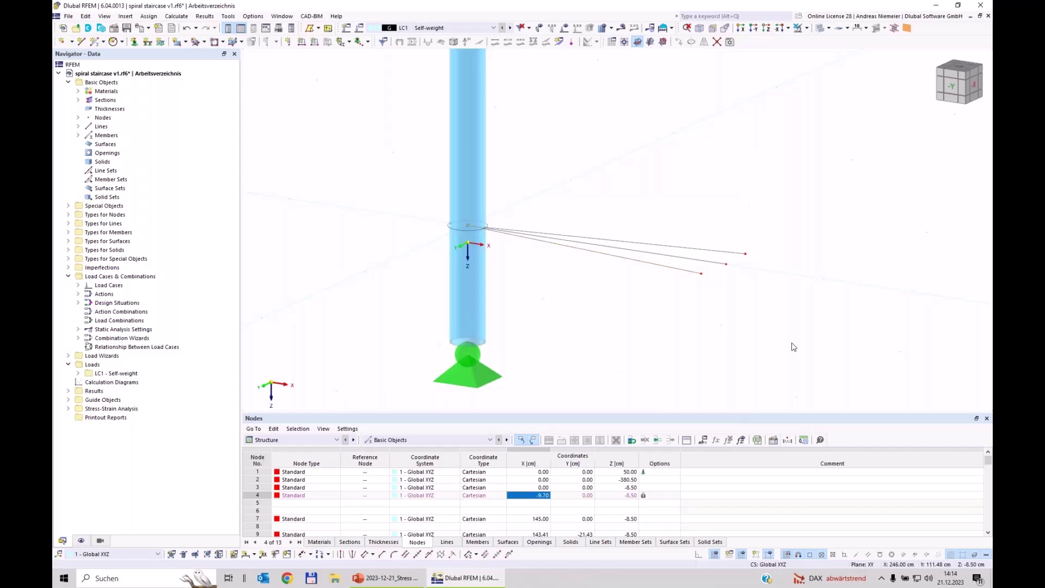
# Delete the two outer rotated lines, leaving their end nodes in place.
pyautogui.keyDown('ctrl'); pyautogui.moveTo(590, 175); pyautogui.dragTo(641, 226, button='middle'); pyautogui.keyUp('ctrl')
pyautogui.scroll(3, 784, 226)
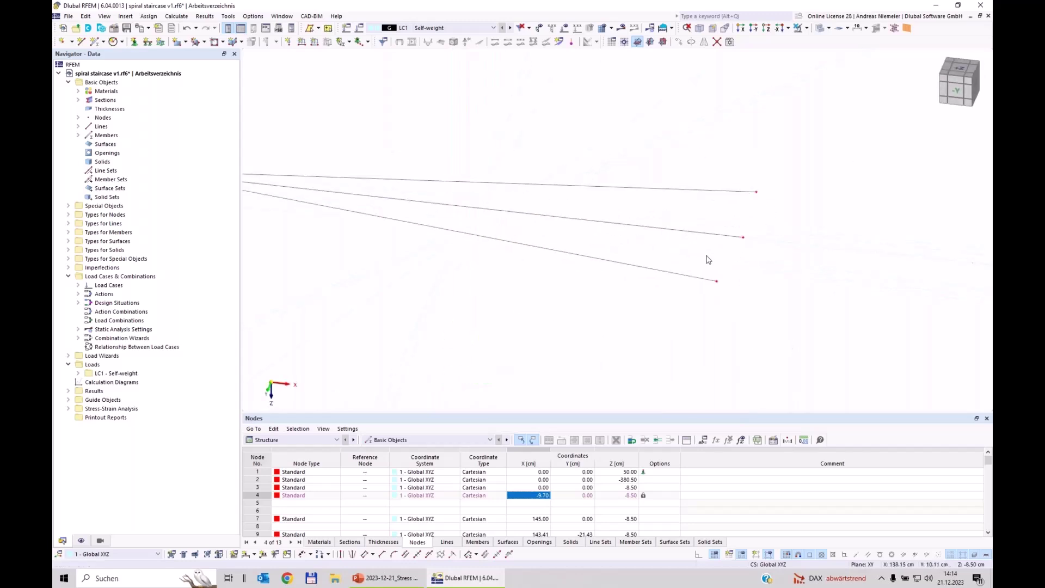
pyautogui.scroll(-2, 799, 264)
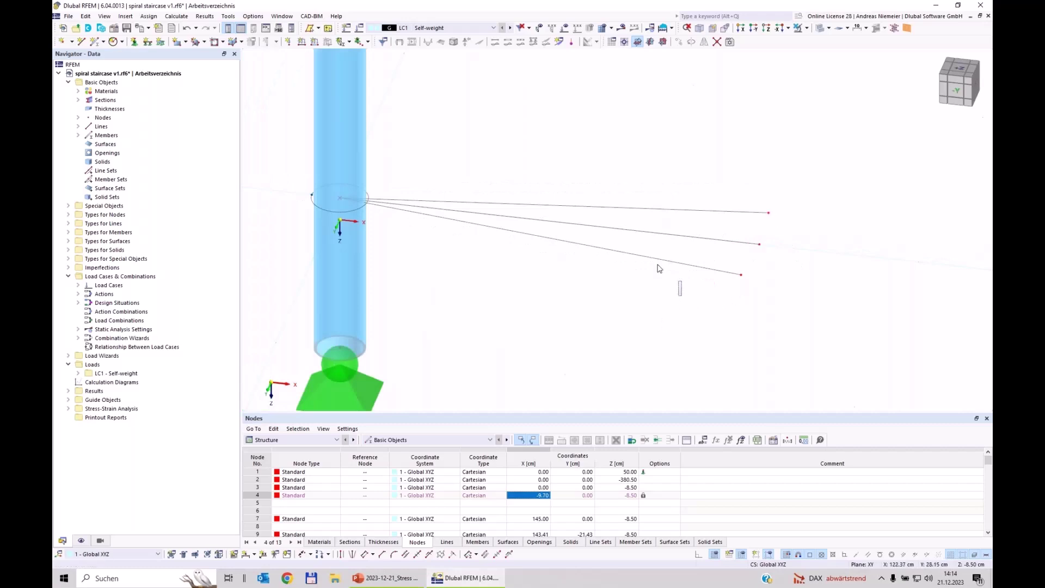
pyautogui.press('Delete')
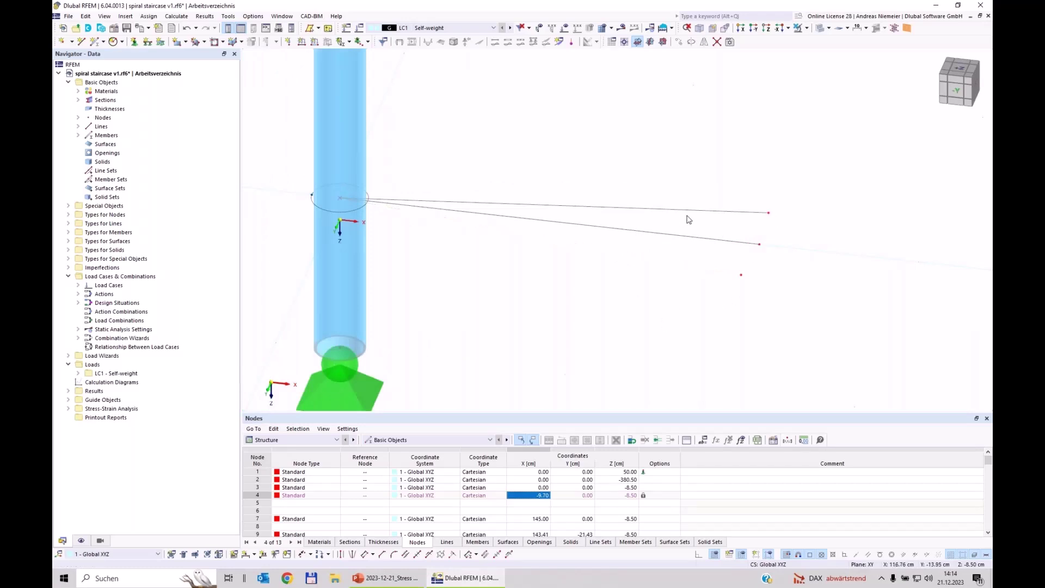
pyautogui.press('Delete')
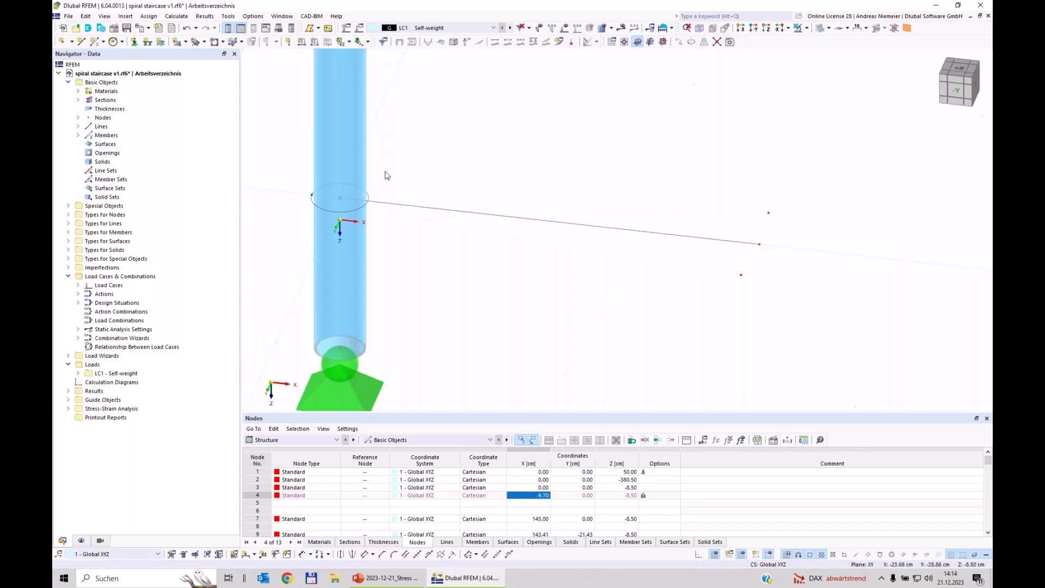
# Draw a line from the outer node at X = 143.41, Y = -21.43 cm to the circle's quadrant point at X = 0, Y = -9.70 cm, enabling the required object snap.
pyautogui.click(81, 41)
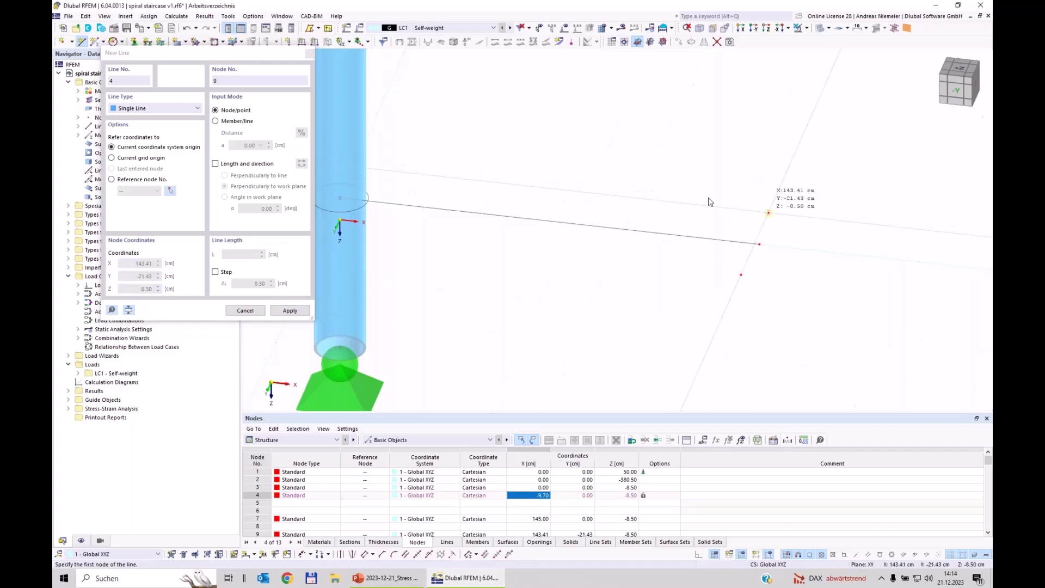
pyautogui.click(768, 212)
pyautogui.scroll(-3, 648, 212)
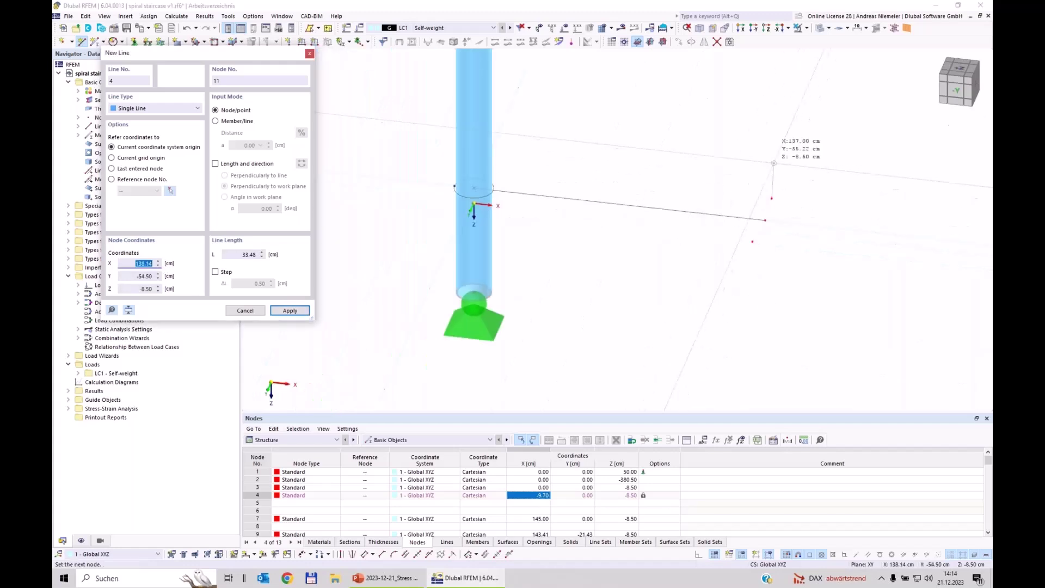
pyautogui.scroll(4, 464, 206)
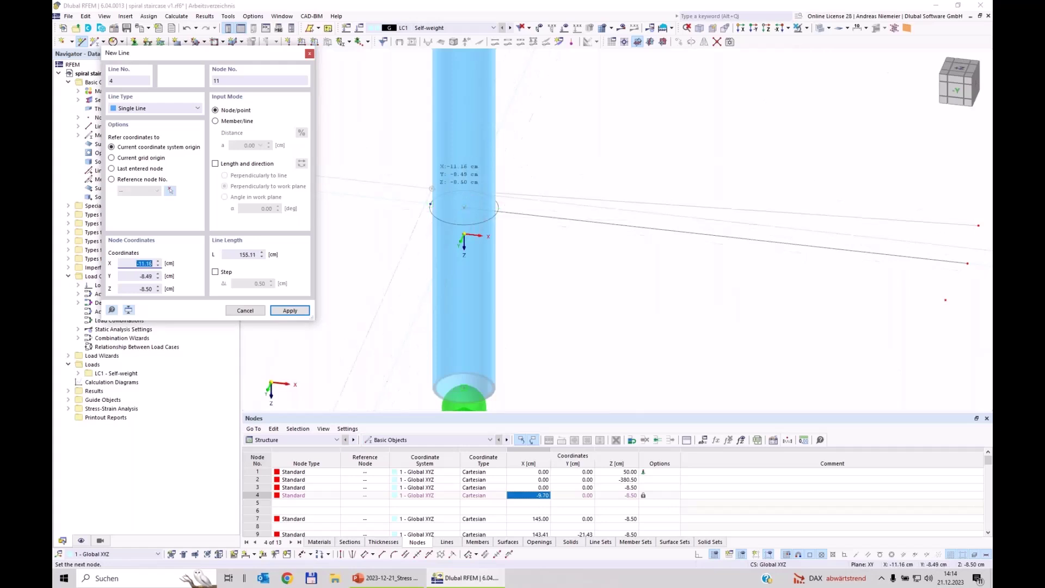
pyautogui.scroll(2, 462, 215)
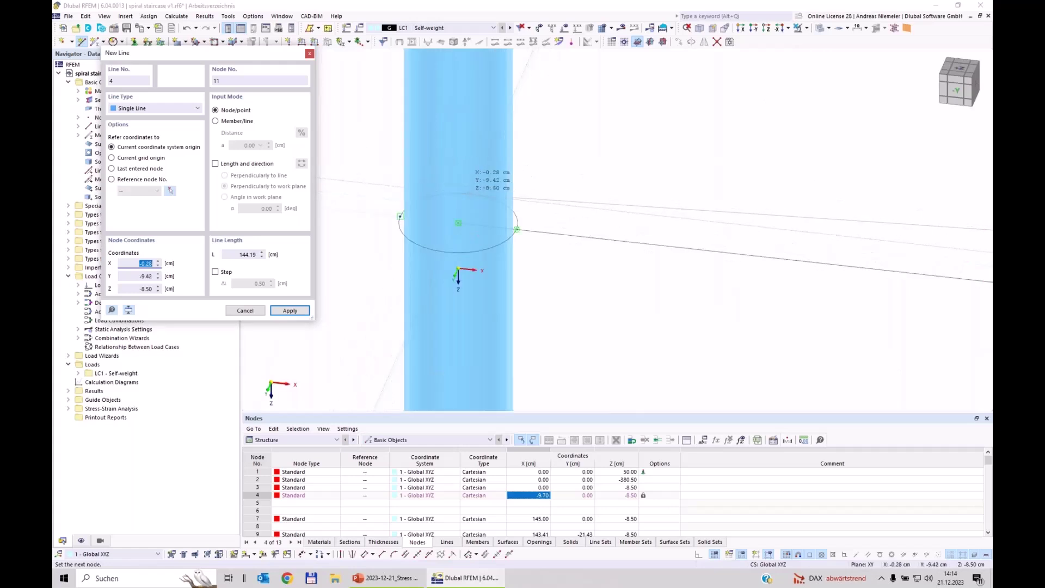
pyautogui.scroll(-2, 469, 196)
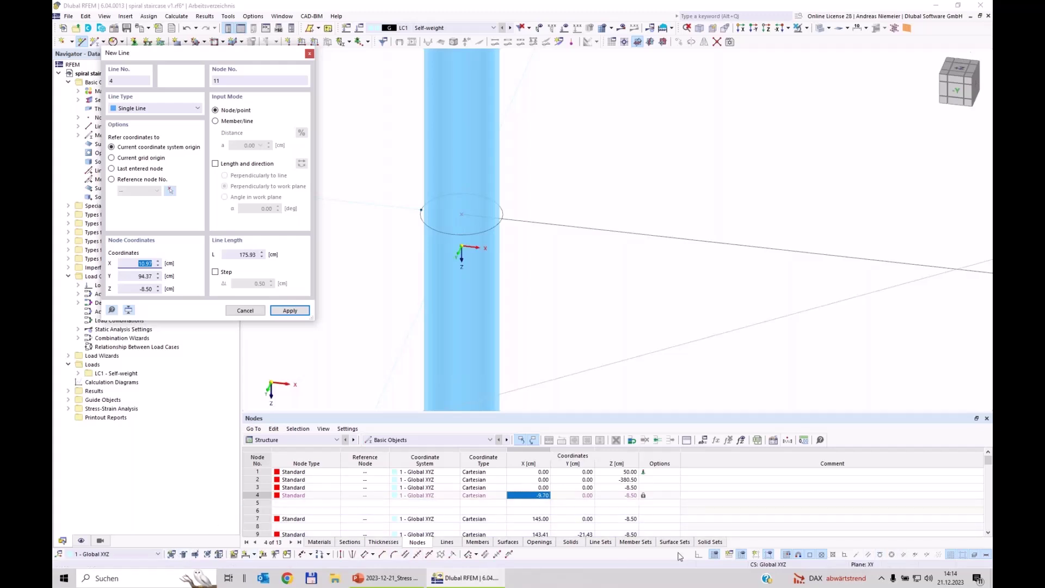
pyautogui.click(893, 557)
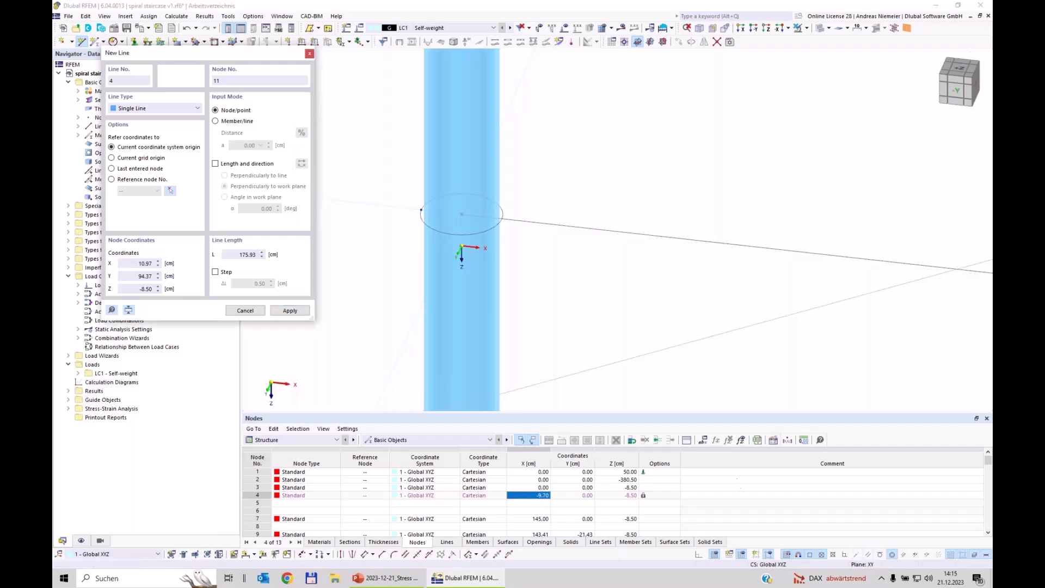
pyautogui.click(462, 194)
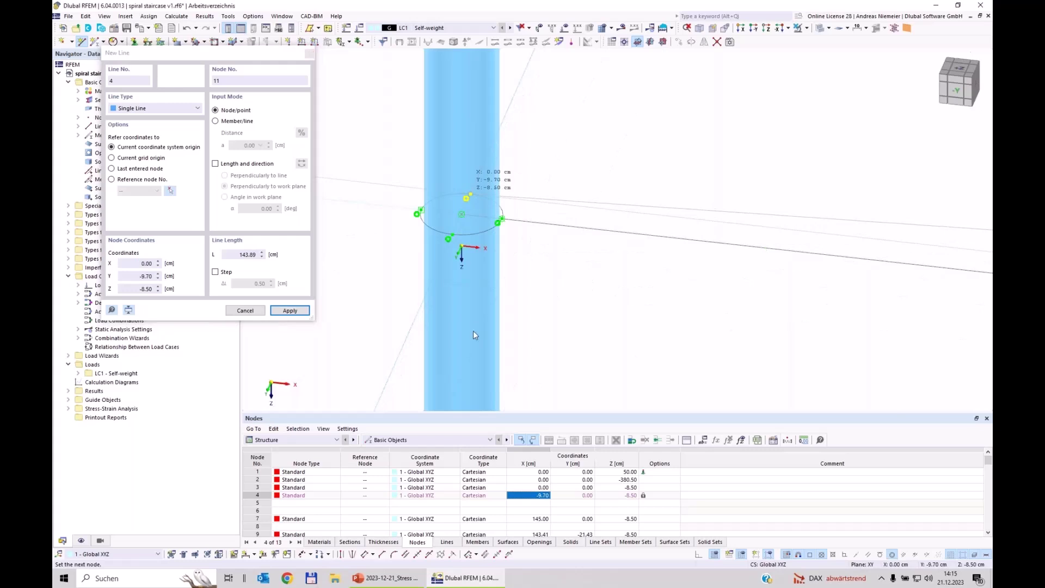
# Draw the opposite step edge from the outer node at X = 143.41, Y = 21.43 cm to the circle's quadrant point on the positive Y side.
pyautogui.scroll(-2, 458, 250)
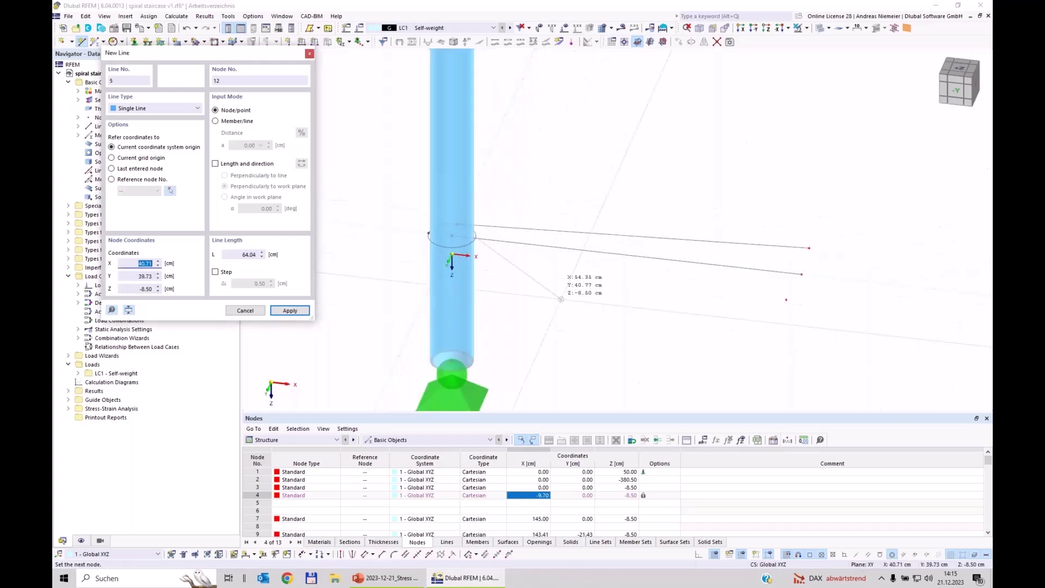
pyautogui.rightClick(787, 299)
pyautogui.click(786, 299)
pyautogui.scroll(2, 457, 231)
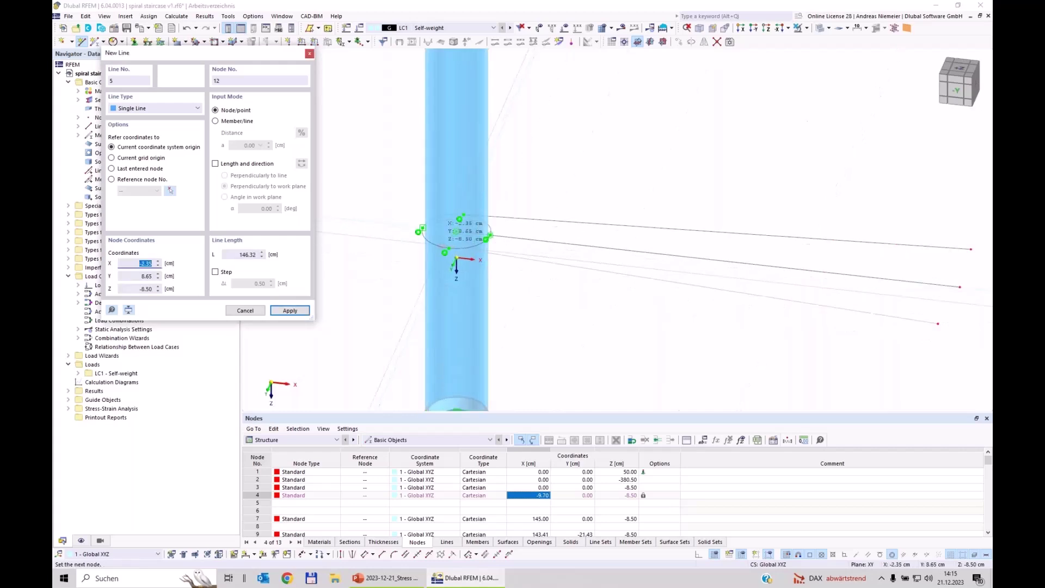
pyautogui.click(570, 353)
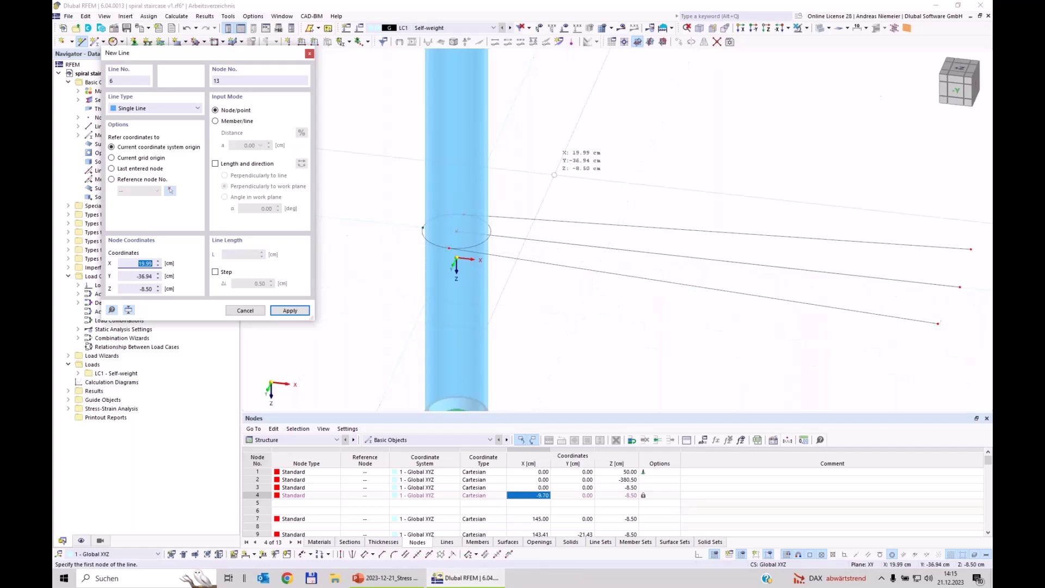
pyautogui.press('Escape')
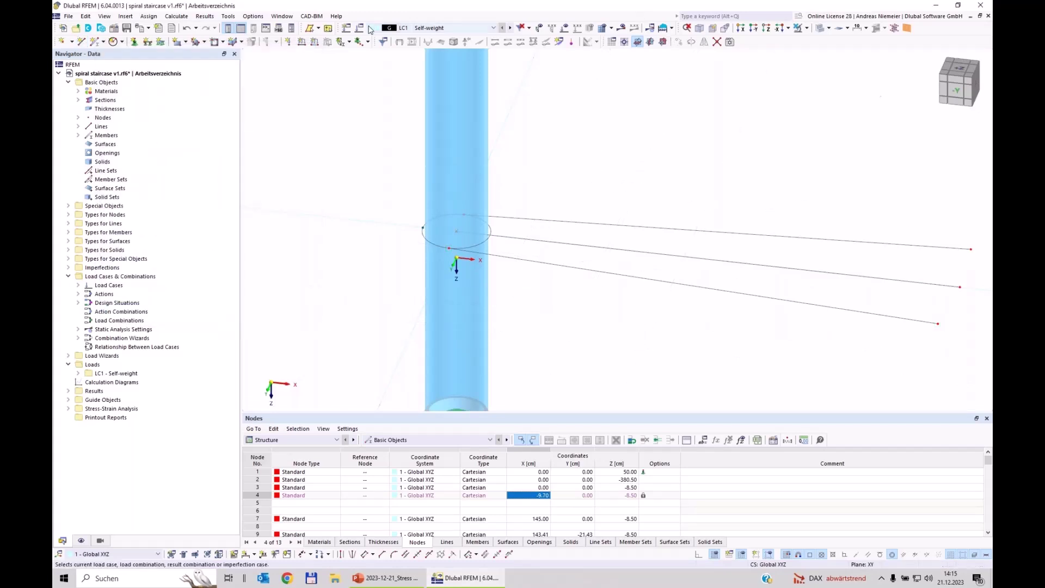
# Draw an arc via three nodes through the outer end nodes of the step's two edges and middle line.
pyautogui.click(122, 42)
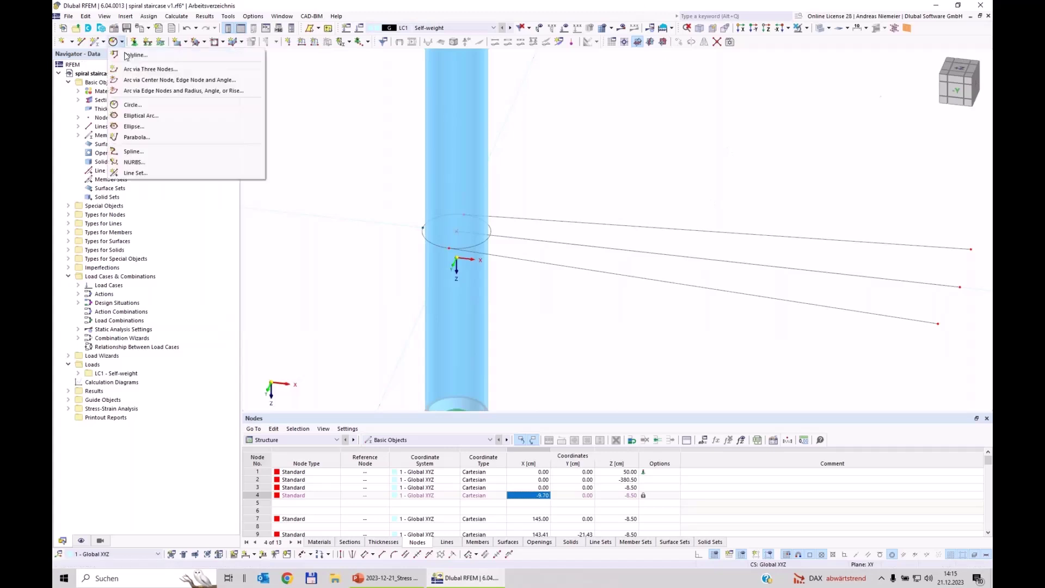
pyautogui.click(139, 69)
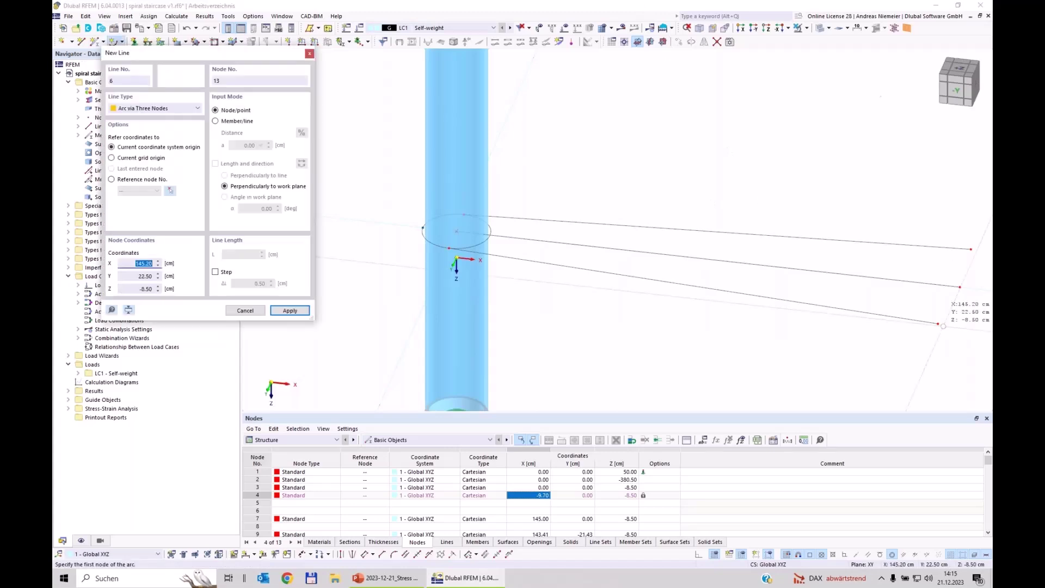
pyautogui.click(960, 287)
pyautogui.click(959, 287)
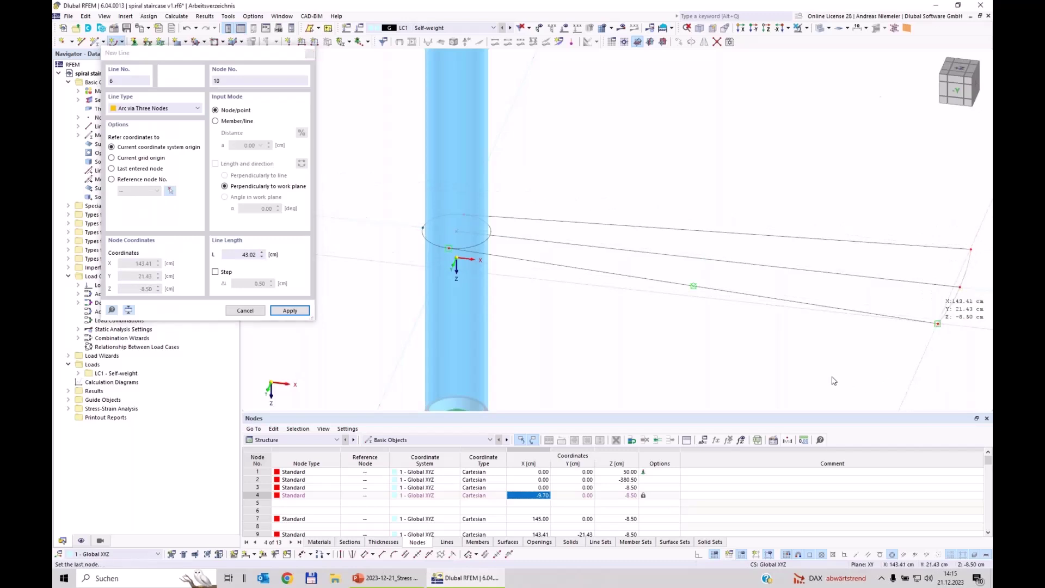
pyautogui.press('Escape')
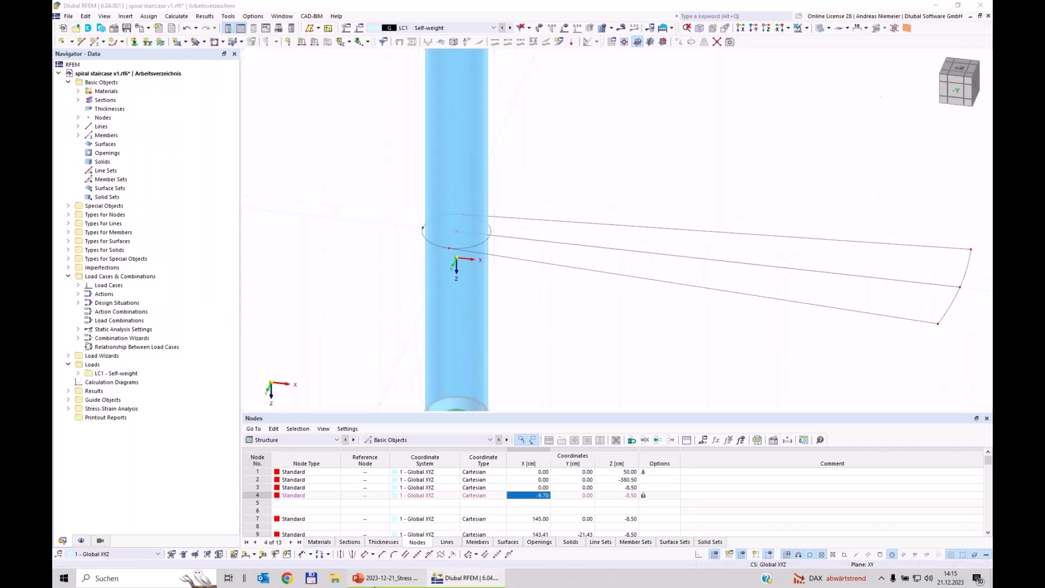
# Switch to the PowerPoint content slide to examine the single step's shape, and return to RFEM.
pyautogui.hotkey('alt', 'Tab')
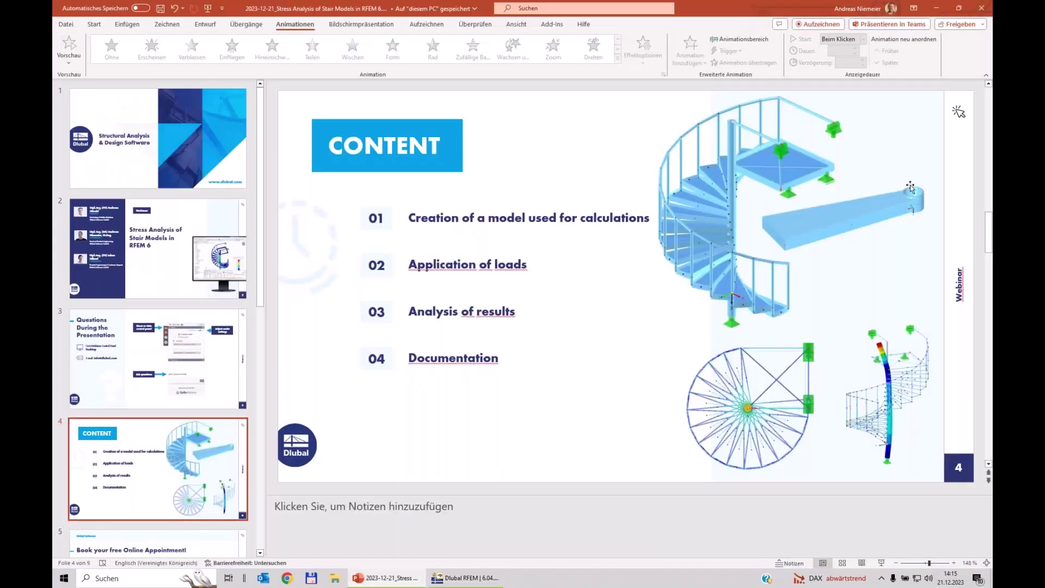
pyautogui.click(466, 578)
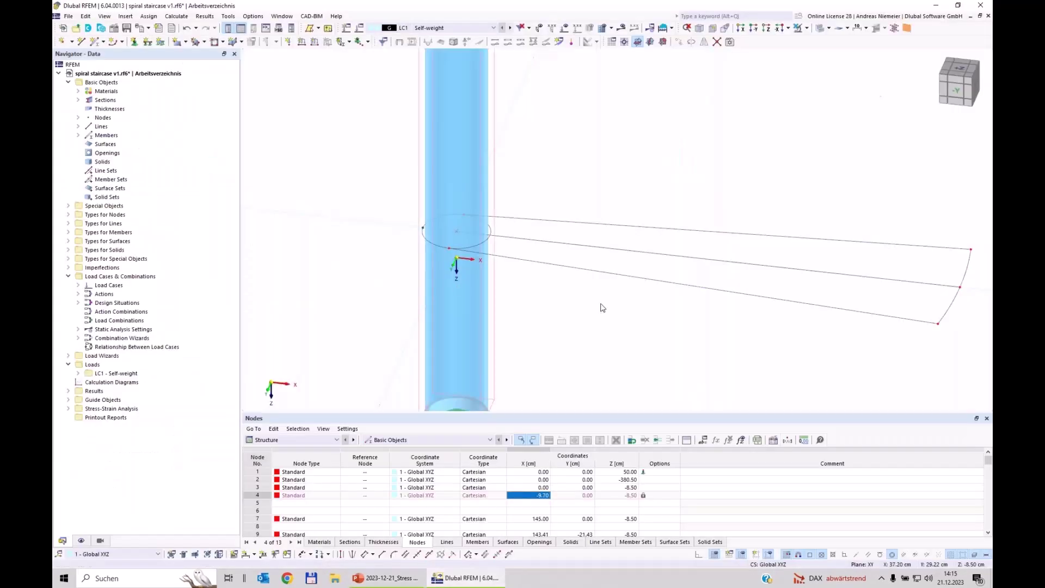
# Split the circle at the inner end nodes of the step edges and delete its half on the negative X side.
pyautogui.click(820, 28)
pyautogui.scroll(4, 480, 243)
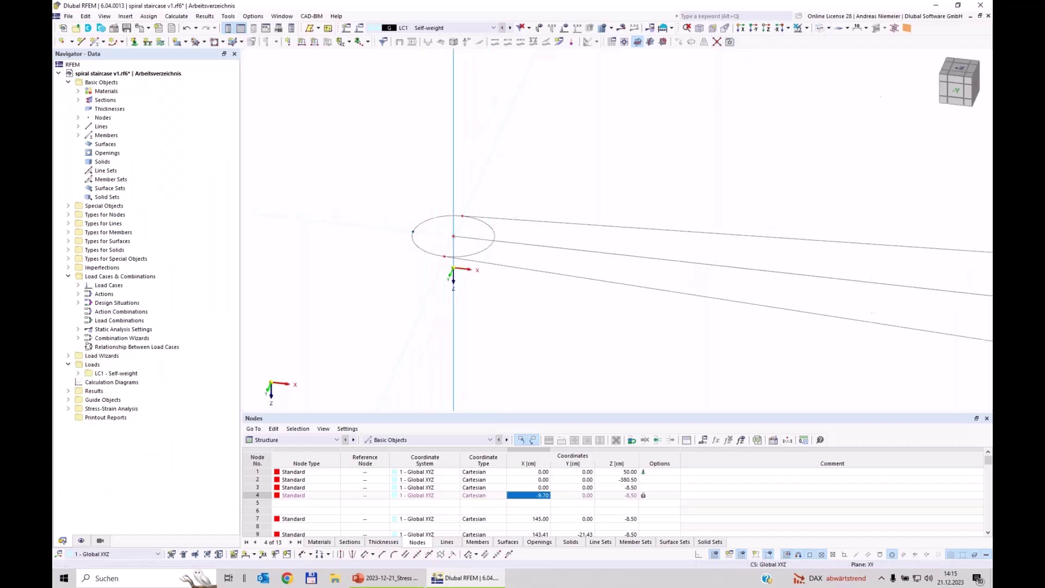
pyautogui.moveTo(480, 243); pyautogui.dragTo(458, 206)
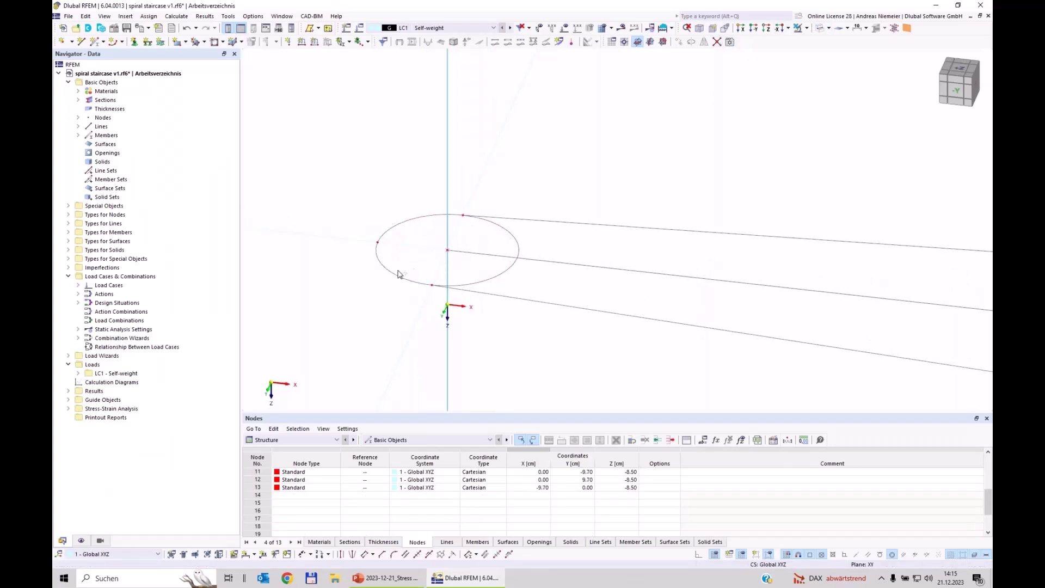
pyautogui.moveTo(389, 298); pyautogui.dragTo(342, 213)
pyautogui.press('Delete')
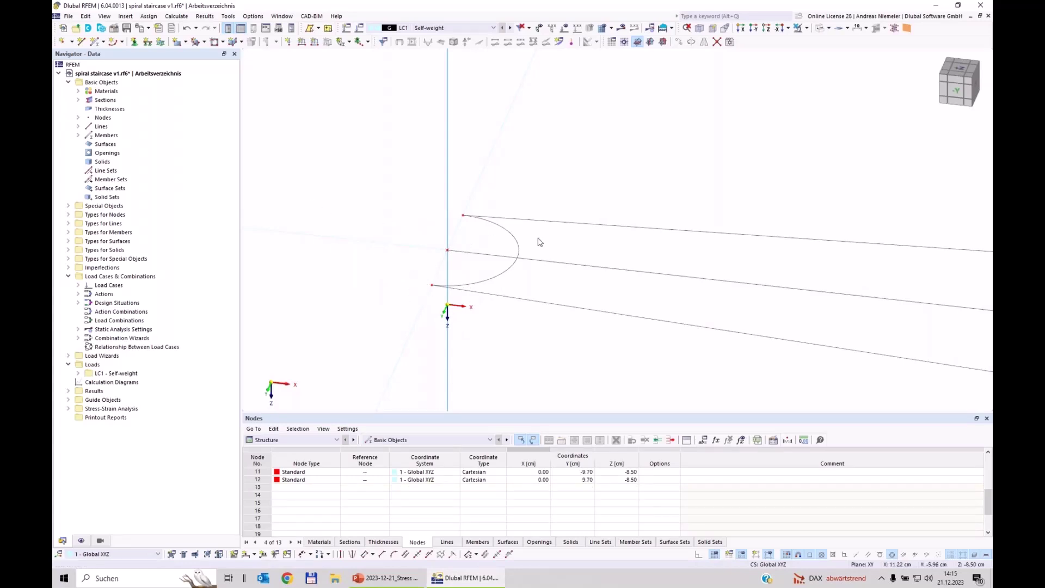
# Divide the step's middle line with 2 intermediate nodes and delete its inner and outer segments, keeping only the middle one.
pyautogui.scroll(-2, 445, 252)
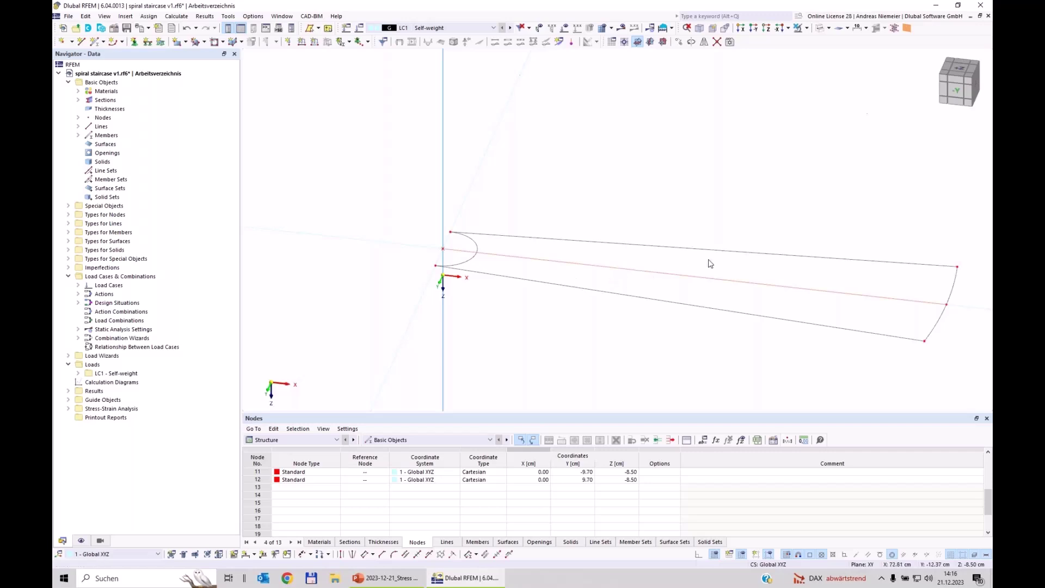
pyautogui.rightClick(707, 280)
pyautogui.moveTo(737, 100)
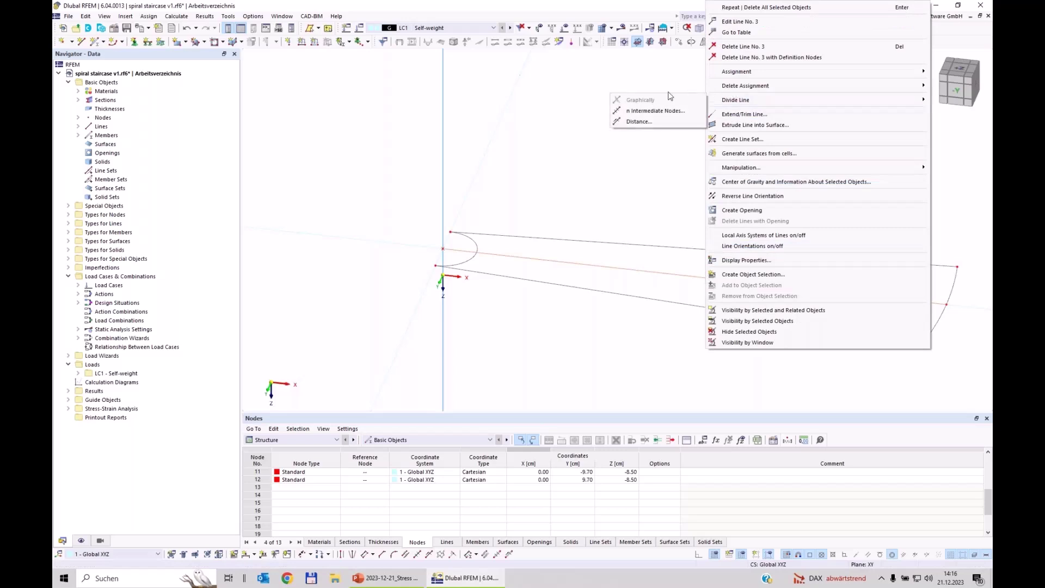
pyautogui.click(656, 111)
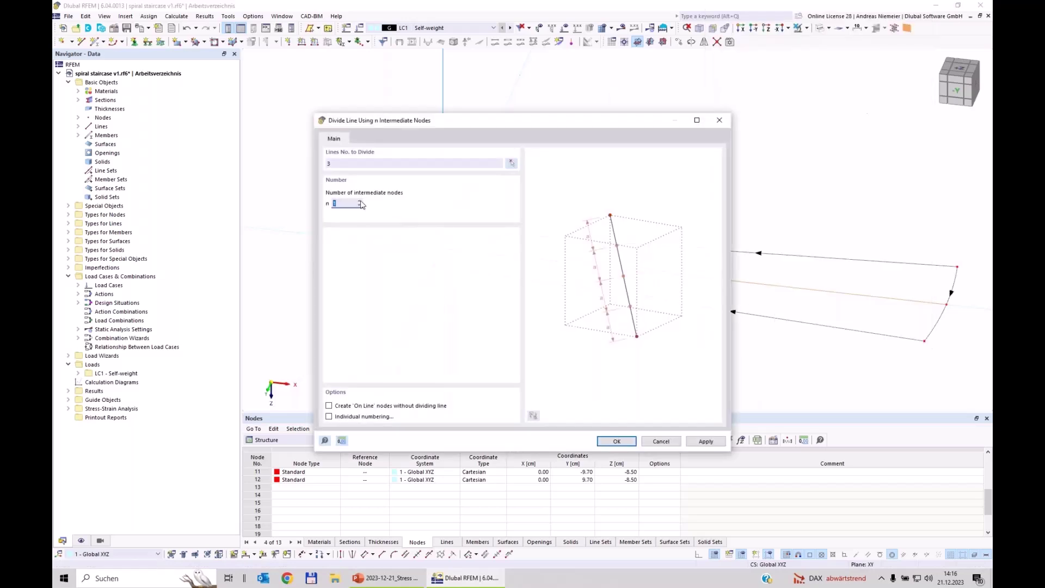
pyautogui.write('2')
pyautogui.click(616, 441)
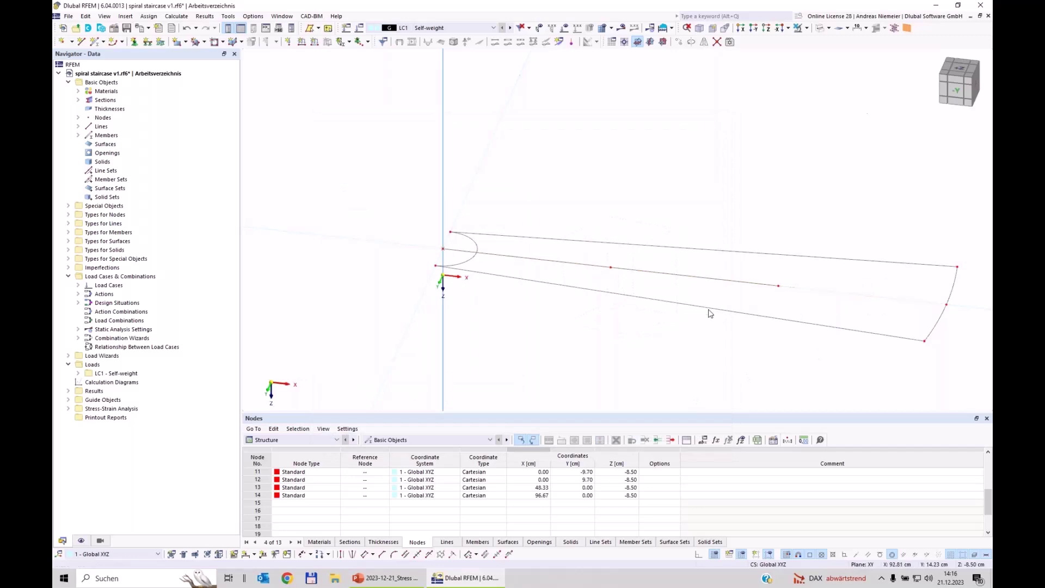
pyautogui.click(566, 262)
pyautogui.press('Delete')
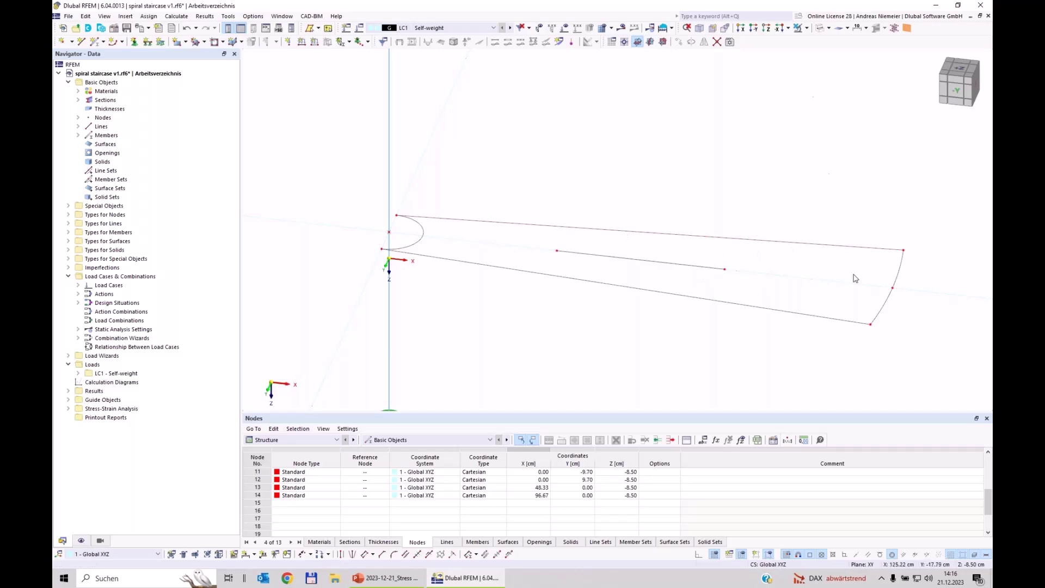
# Edit the two long step edges and the outer arc together and start a new member on them.
pyautogui.moveTo(938, 351); pyautogui.dragTo(814, 216)
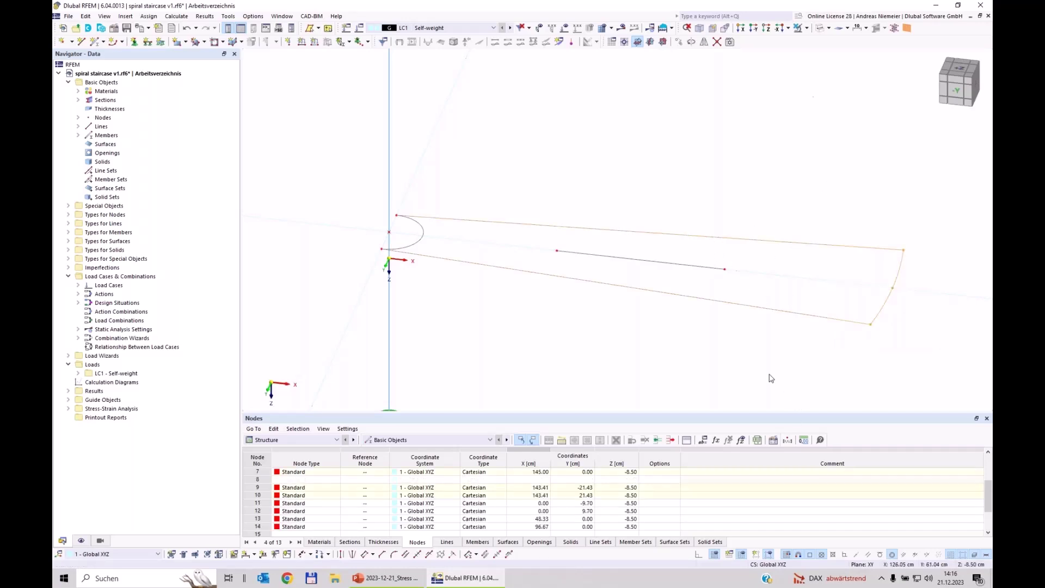
pyautogui.rightClick(782, 315)
pyautogui.moveTo(795, 343)
pyautogui.click(749, 347)
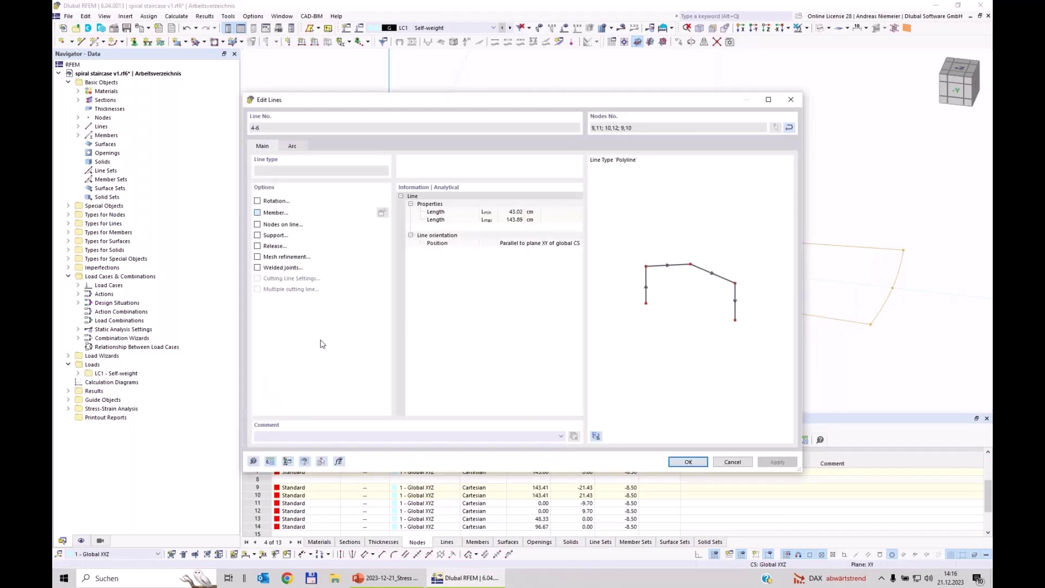
pyautogui.click(258, 212)
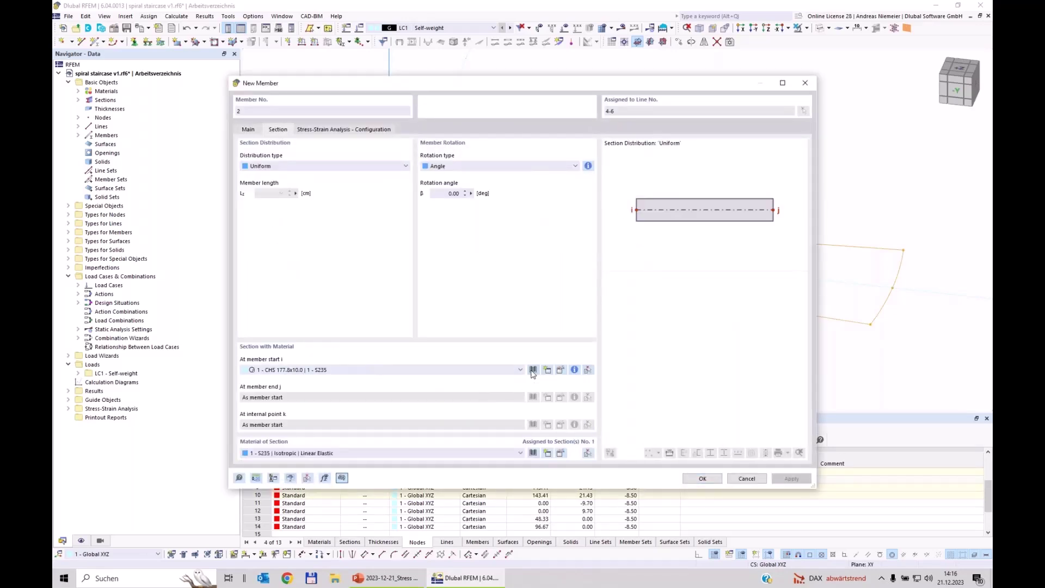
# Assign the standardized flat section FL 120x5x4.71 from EN 10058:2003 ArcelorMittal to the new member.
pyautogui.click(533, 370)
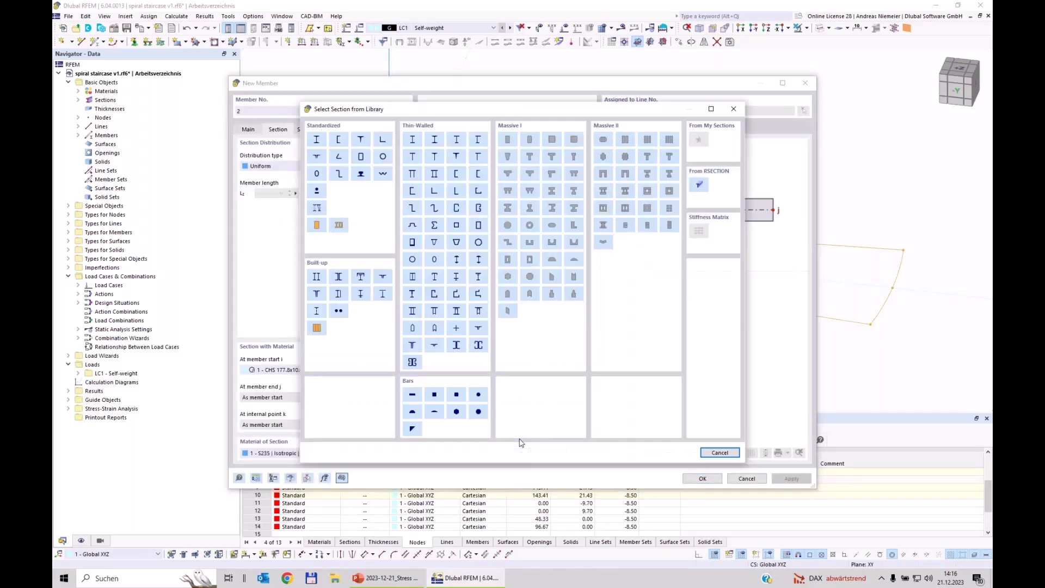
pyautogui.click(317, 191)
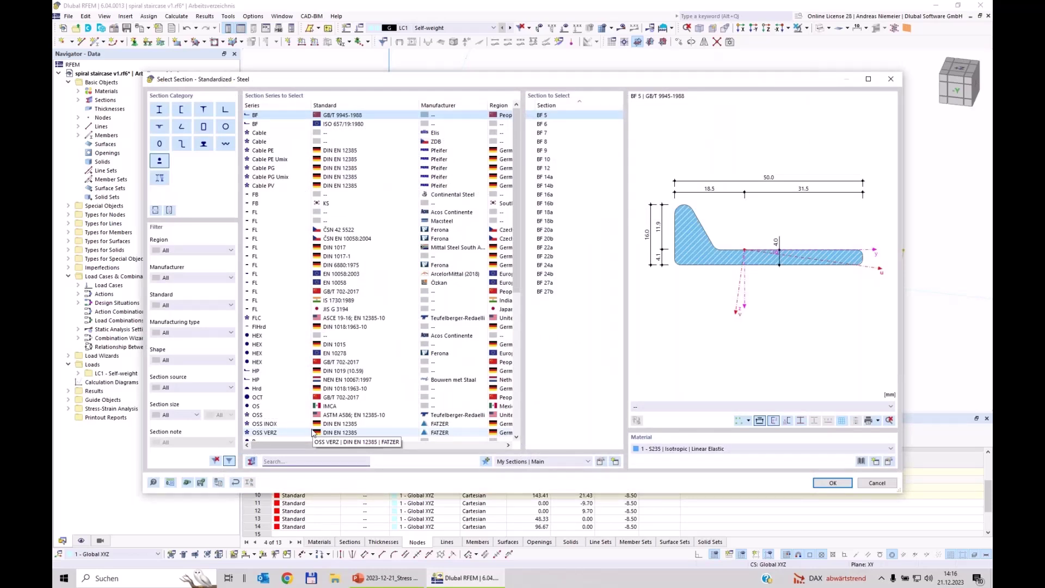
pyautogui.write('2')
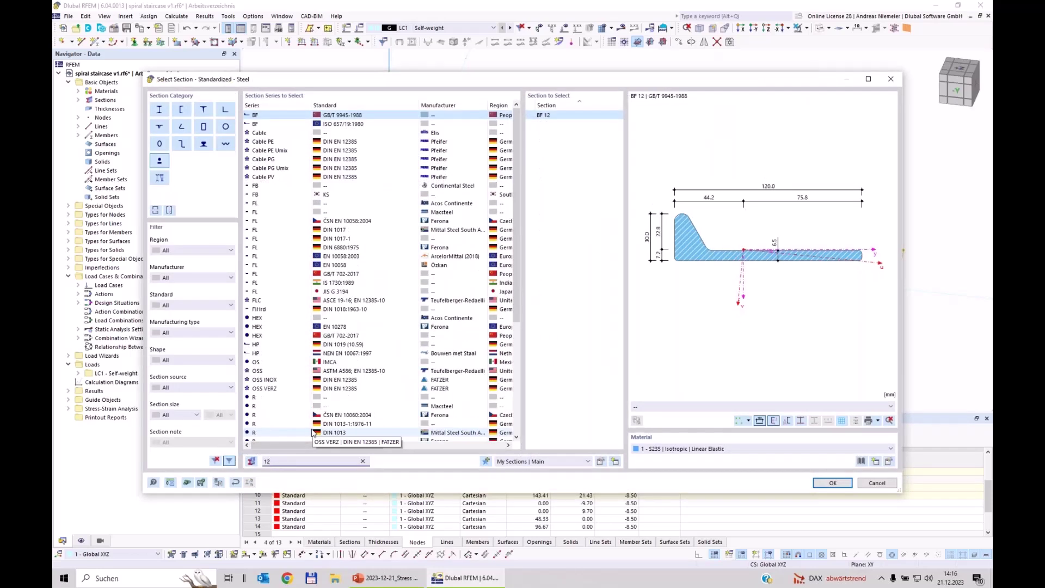
pyautogui.write('0x')
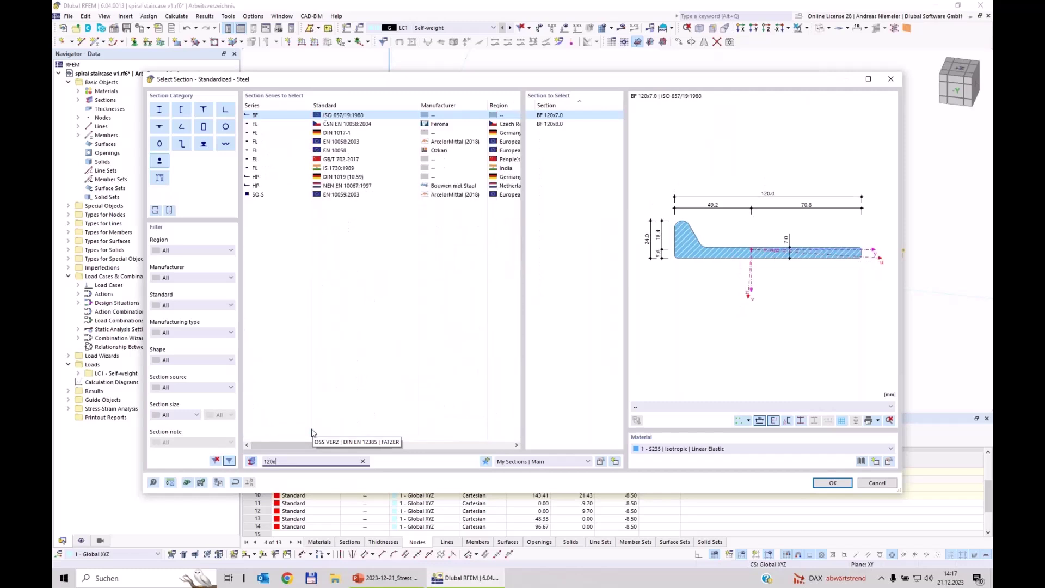
pyautogui.write('5')
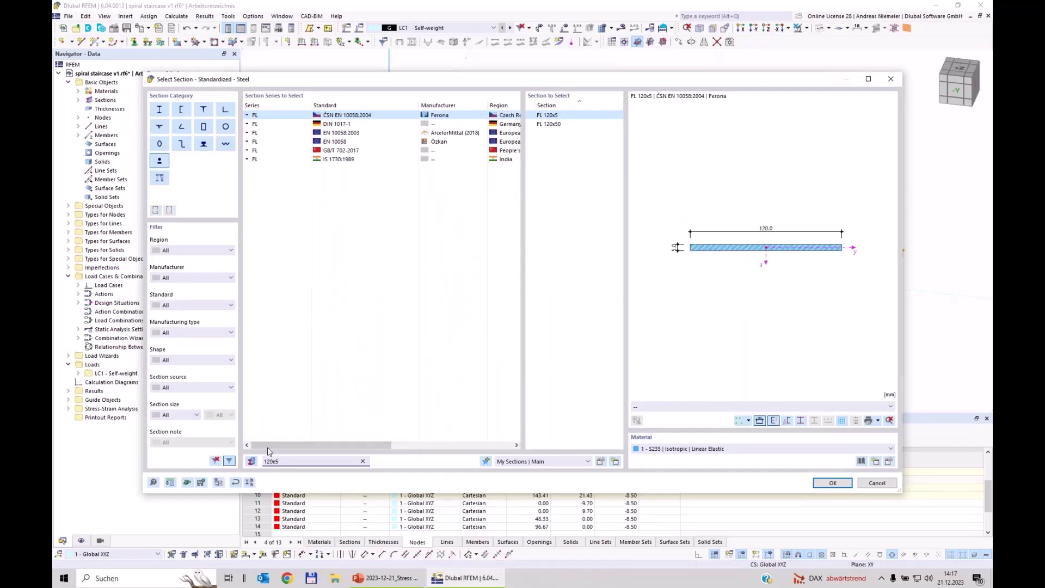
pyautogui.click(357, 134)
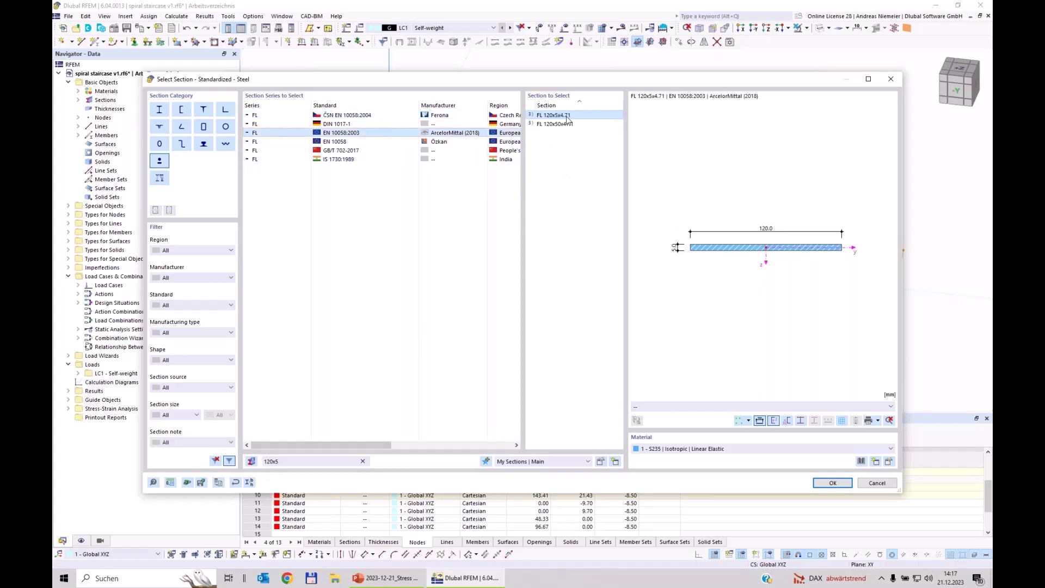
pyautogui.click(833, 483)
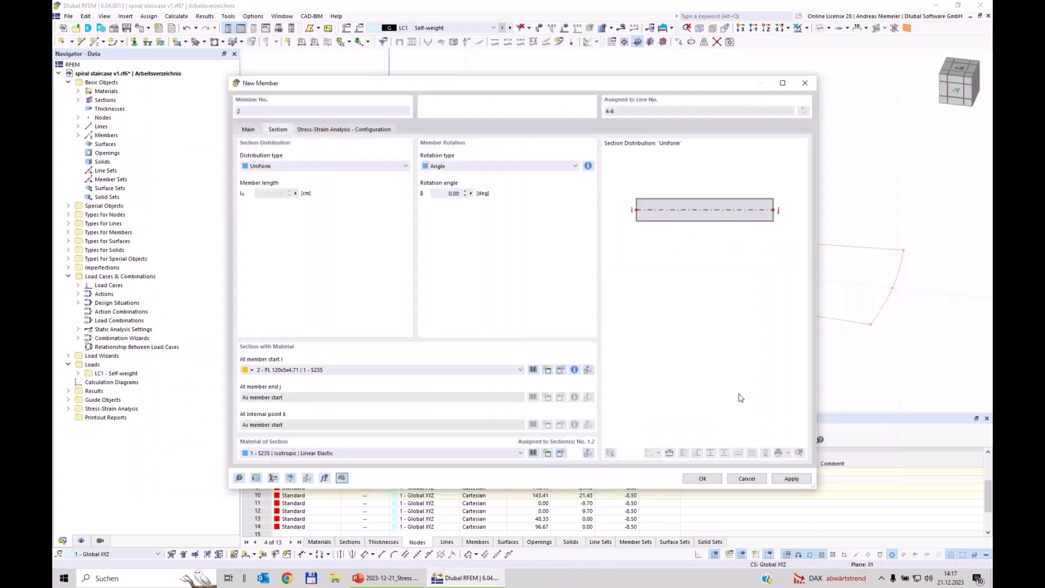
# Rotate the section so the flat bars stand upright, create the members on the three lines, and check them in the solid display.
pyautogui.click(454, 194)
pyautogui.click(703, 478)
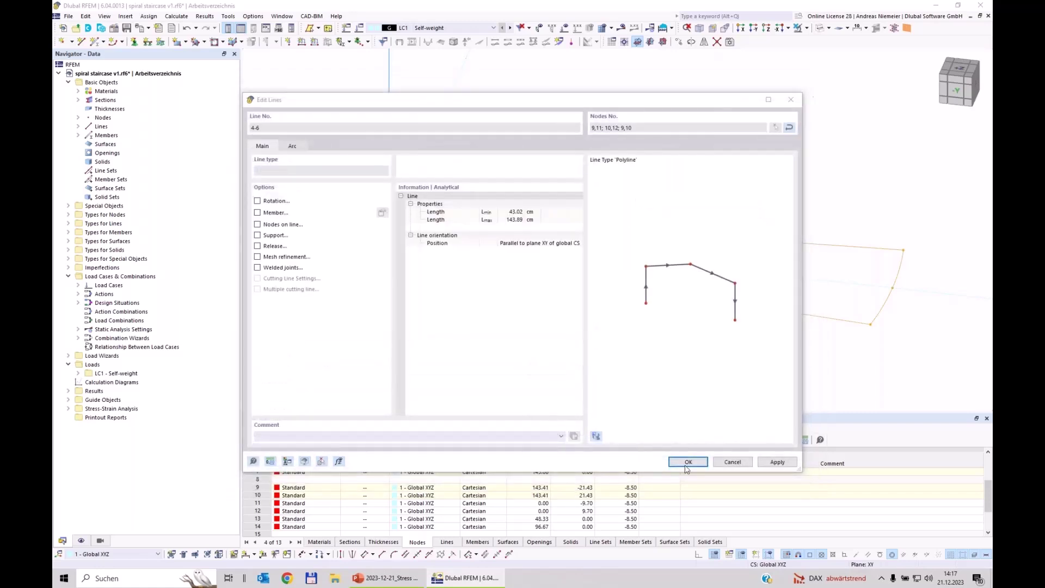
pyautogui.click(685, 464)
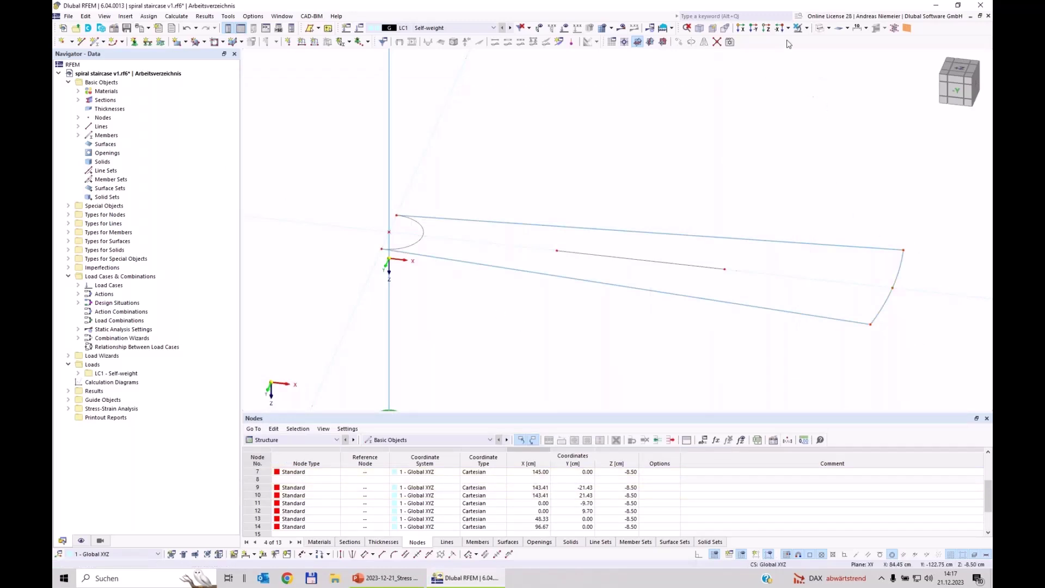
pyautogui.click(820, 28)
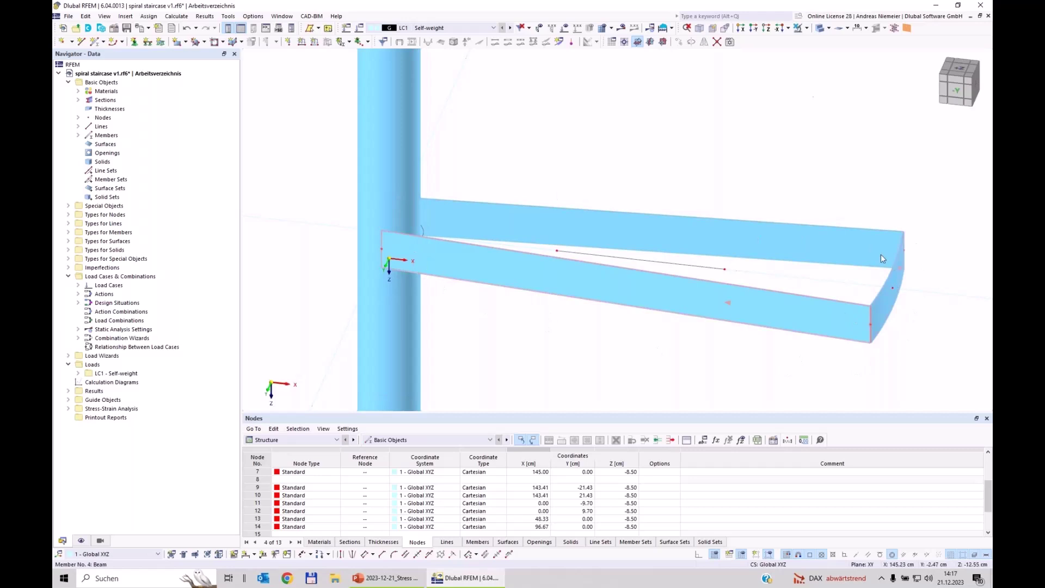
pyautogui.click(820, 28)
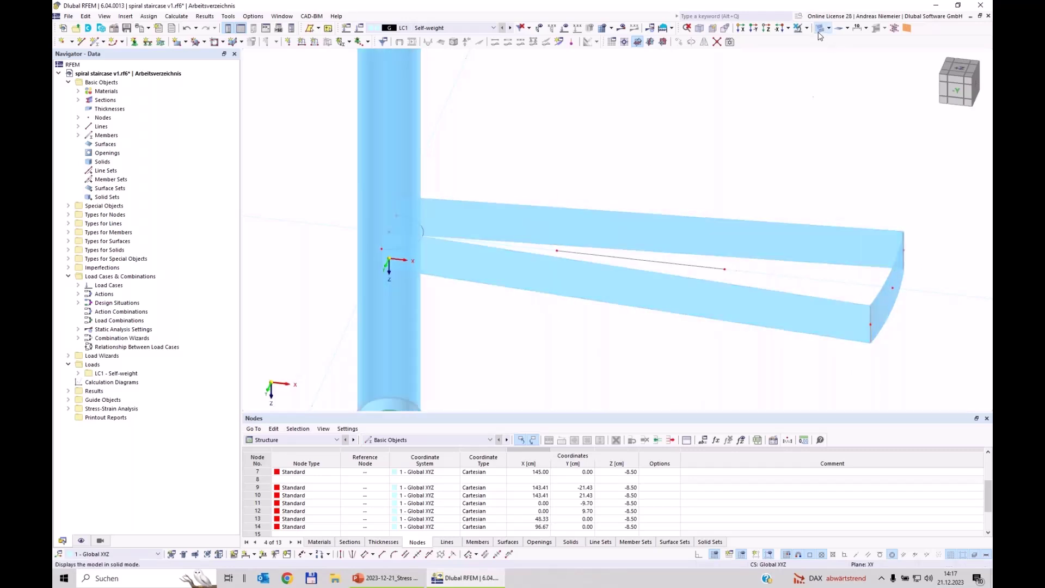
# Add two rigid members joining the inner end nodes of the step edges, at Y = 9.70 and -9.70 cm, to the column node.
pyautogui.click(820, 28)
pyautogui.scroll(5, 385, 229)
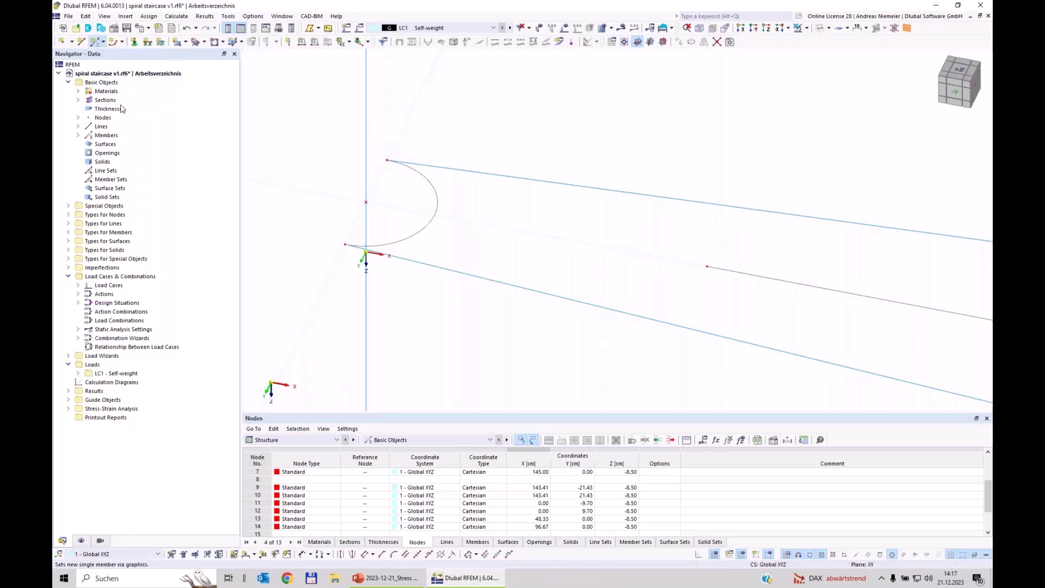
pyautogui.click(357, 283)
pyautogui.click(294, 155)
pyautogui.click(297, 171)
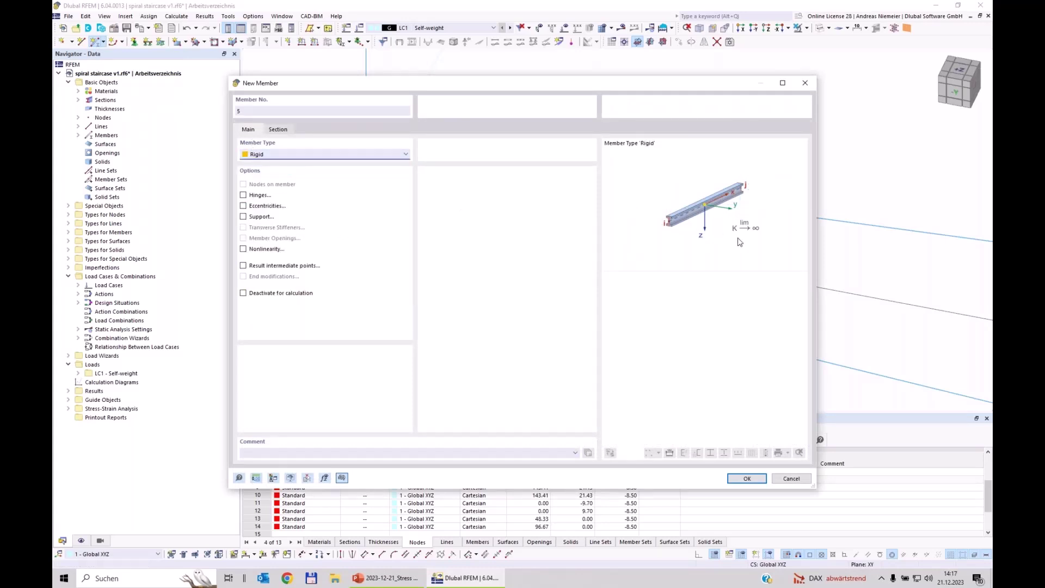
pyautogui.click(746, 477)
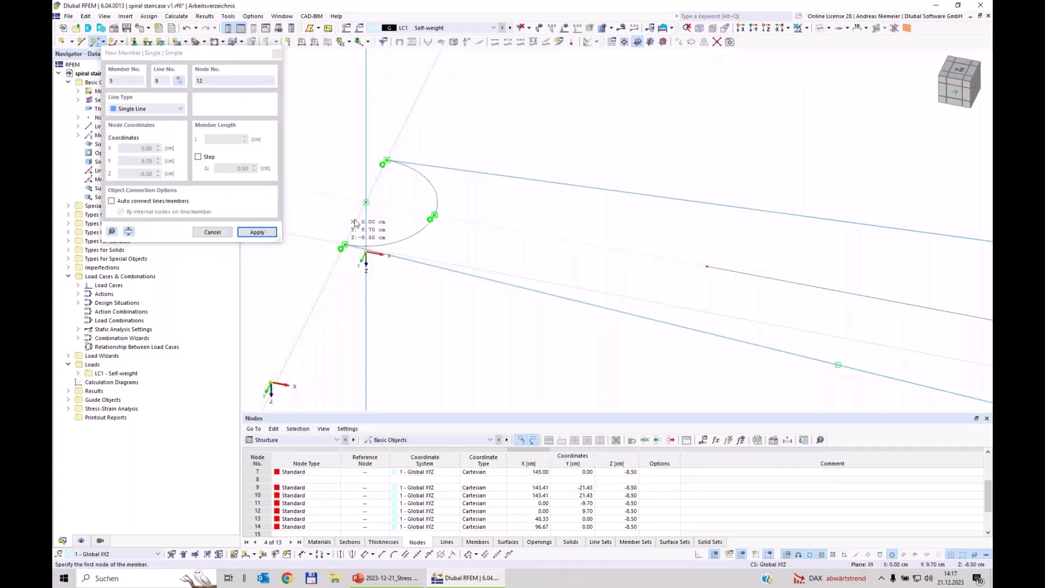
pyautogui.click(346, 246)
pyautogui.click(366, 203)
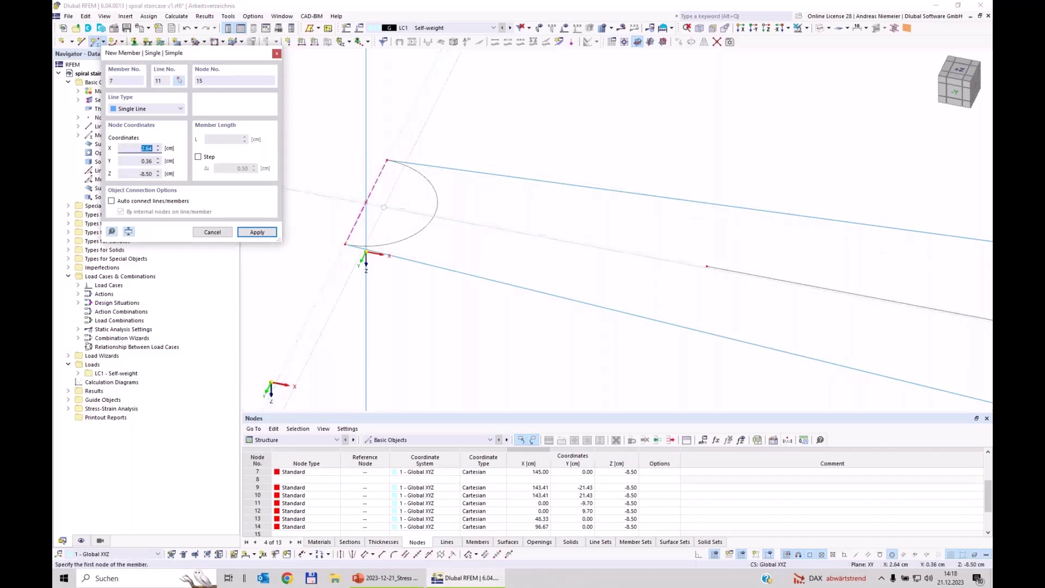
pyautogui.press('Escape')
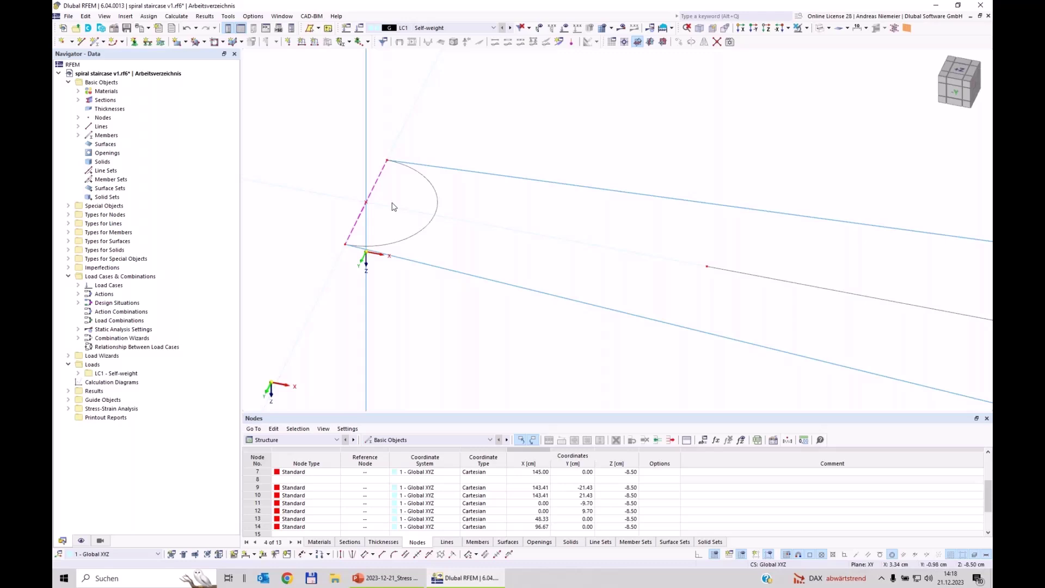
# Create a load transfer surface within the first step's boundary of long edges and inner and outer arcs, and check it in the solid display.
pyautogui.scroll(-5, 426, 212)
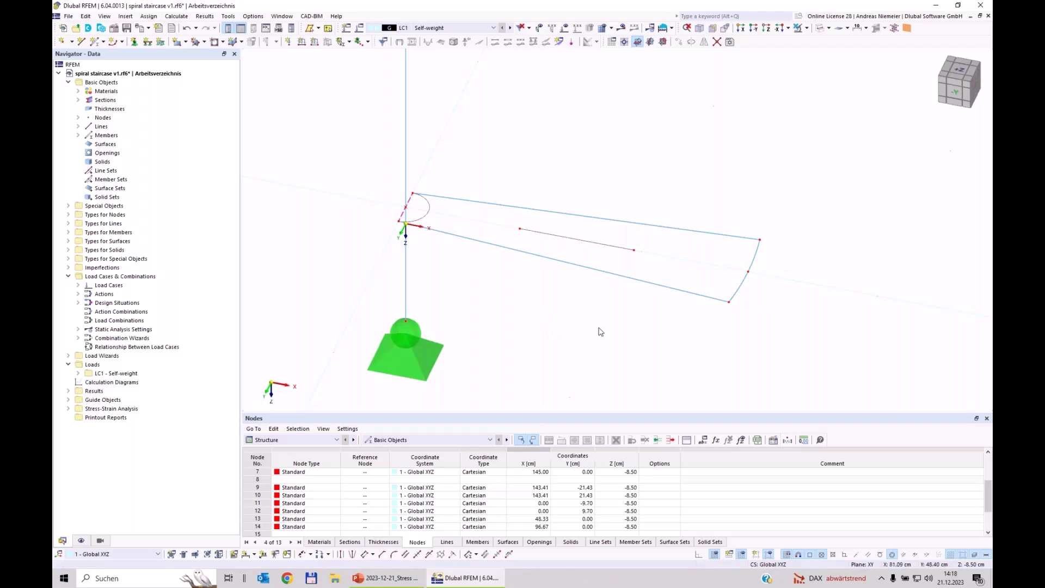
pyautogui.moveTo(615, 330)
pyautogui.keyDown('ctrl'); pyautogui.mouseDown(button='middle')
pyautogui.moveTo(588, 322)
pyautogui.moveTo(606, 336)
pyautogui.mouseUp(button='middle'); pyautogui.keyUp('ctrl')
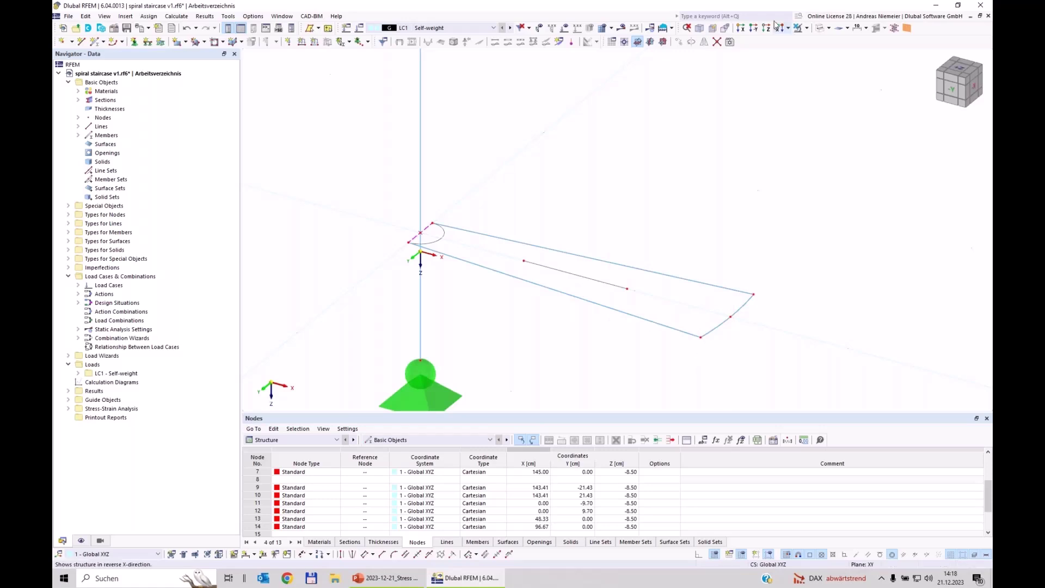
pyautogui.click(821, 28)
pyautogui.keyDown('ctrl'); pyautogui.moveTo(659, 200); pyautogui.dragTo(681, 277, button='middle'); pyautogui.keyUp('ctrl')
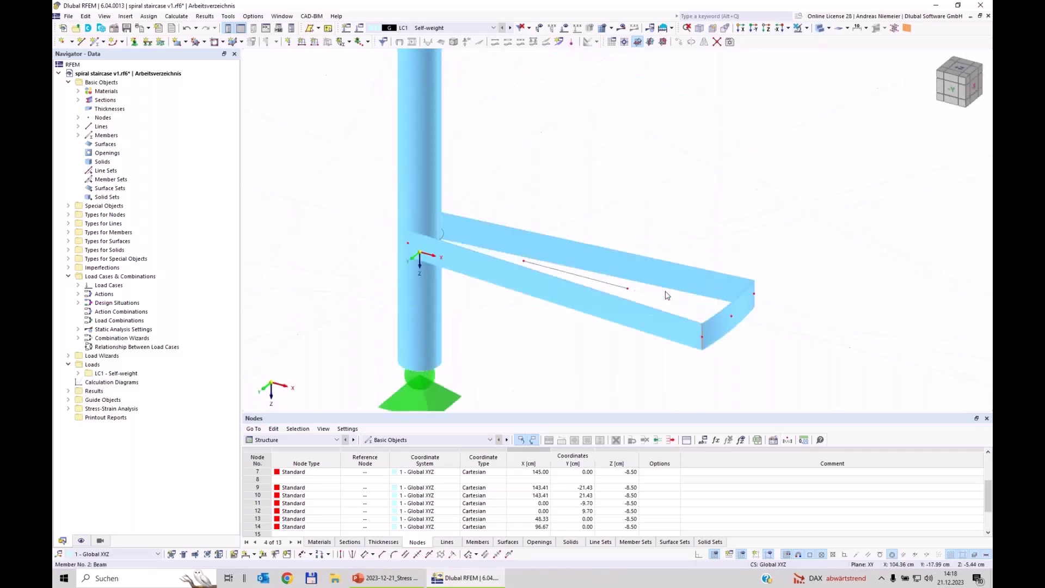
pyautogui.click(821, 28)
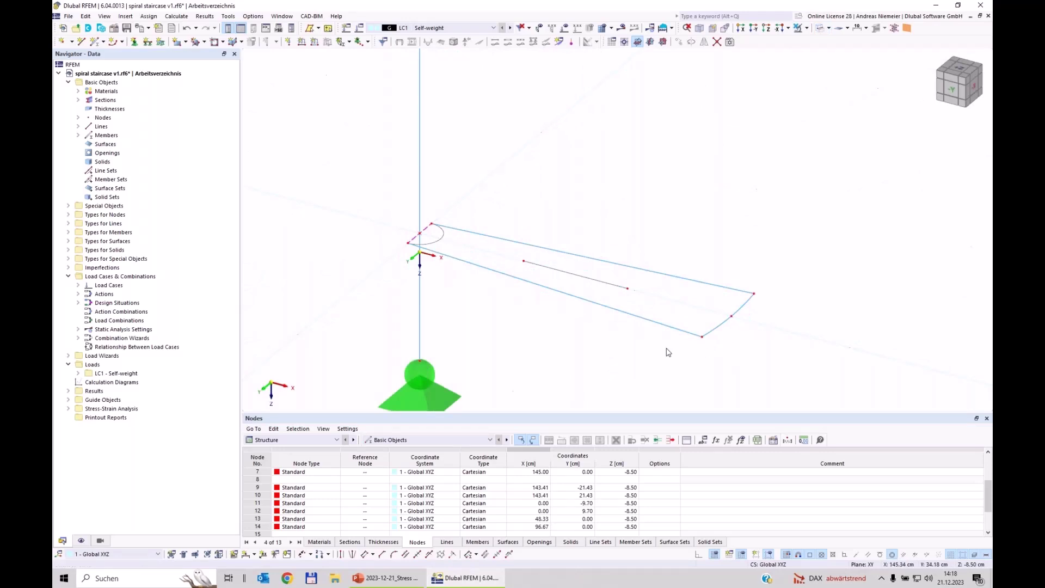
pyautogui.click(185, 42)
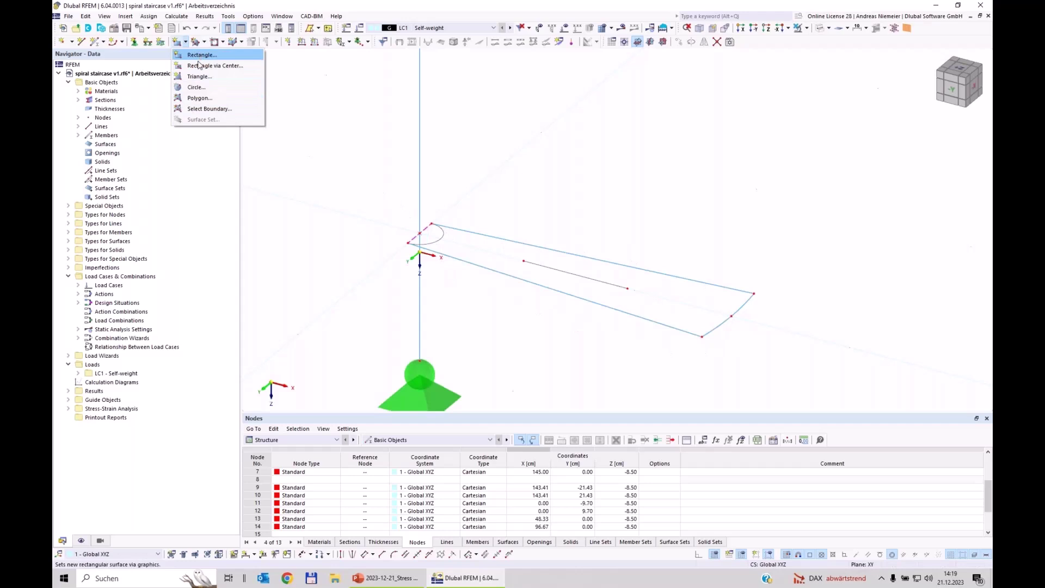
pyautogui.click(205, 109)
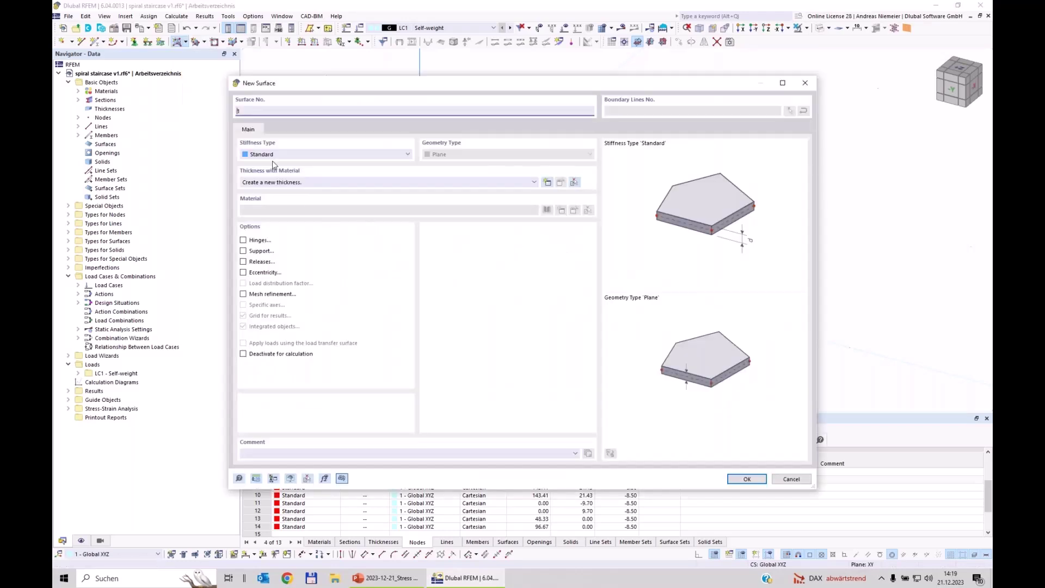
pyautogui.click(283, 159)
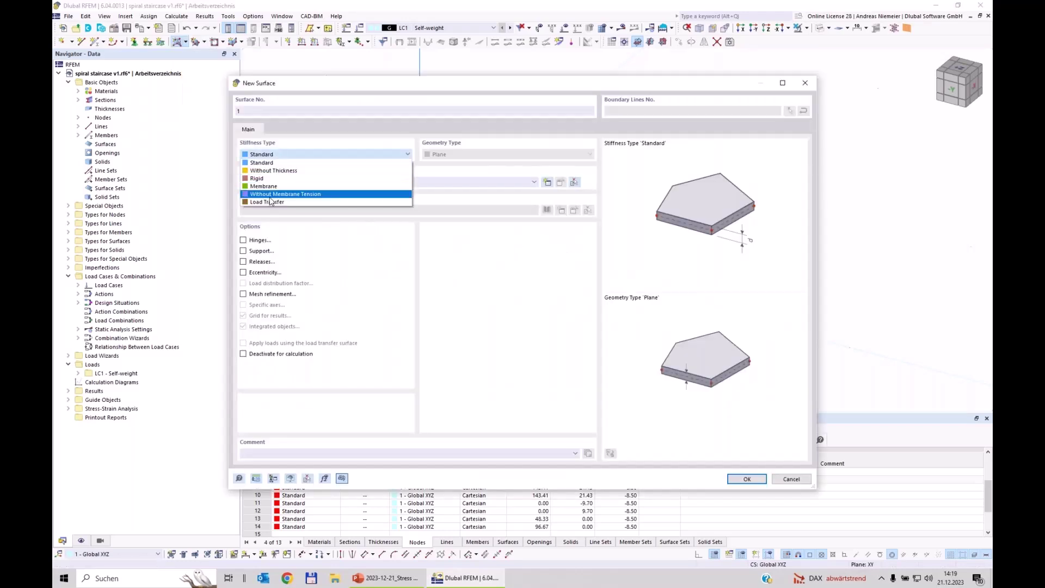
pyautogui.press('Escape')
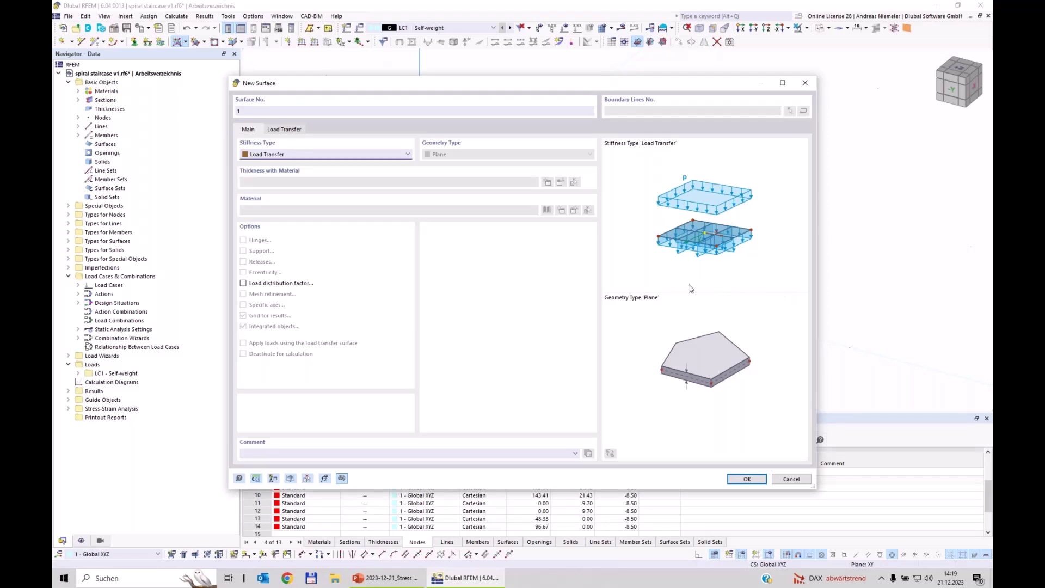
pyautogui.click(732, 480)
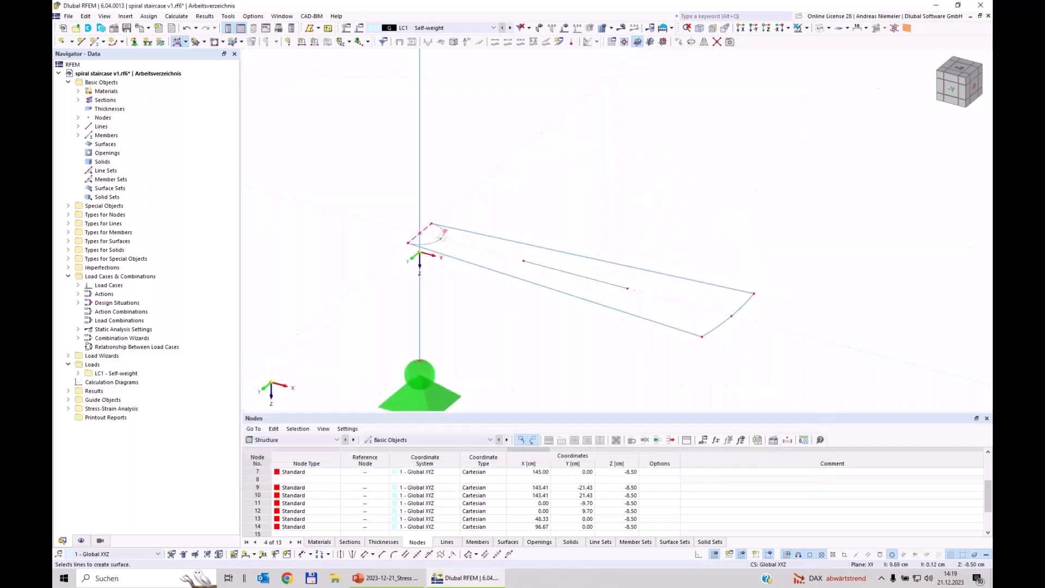
pyautogui.press('Escape')
pyautogui.click(821, 28)
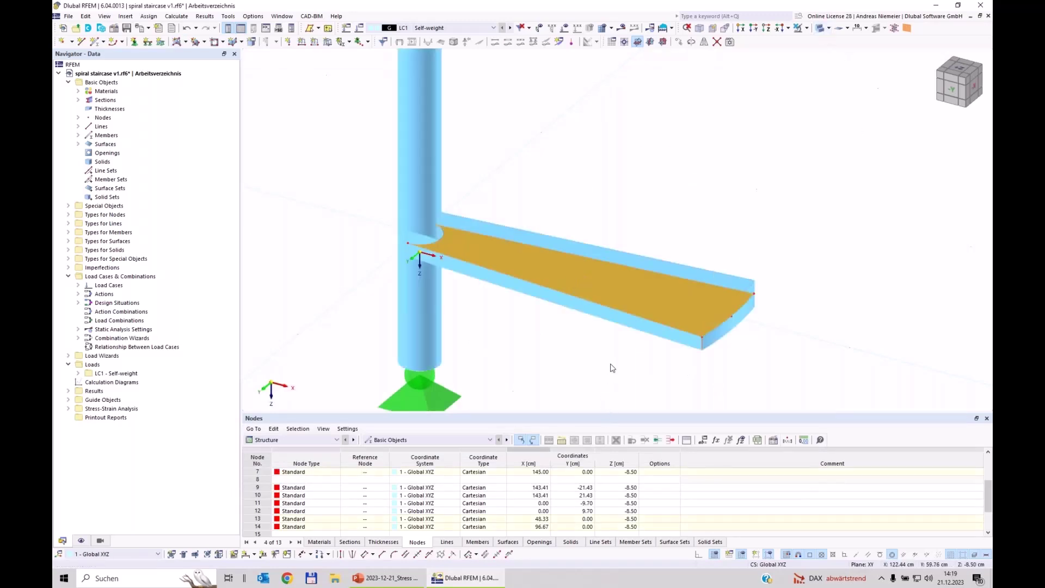
# Switch the model to the transparent solid display and show the surface axis systems x, y, z.
pyautogui.click(822, 27)
pyautogui.keyDown('ctrl'); pyautogui.moveTo(670, 170); pyautogui.dragTo(647, 195, button='middle'); pyautogui.keyUp('ctrl')
pyautogui.scroll(2, 634, 207)
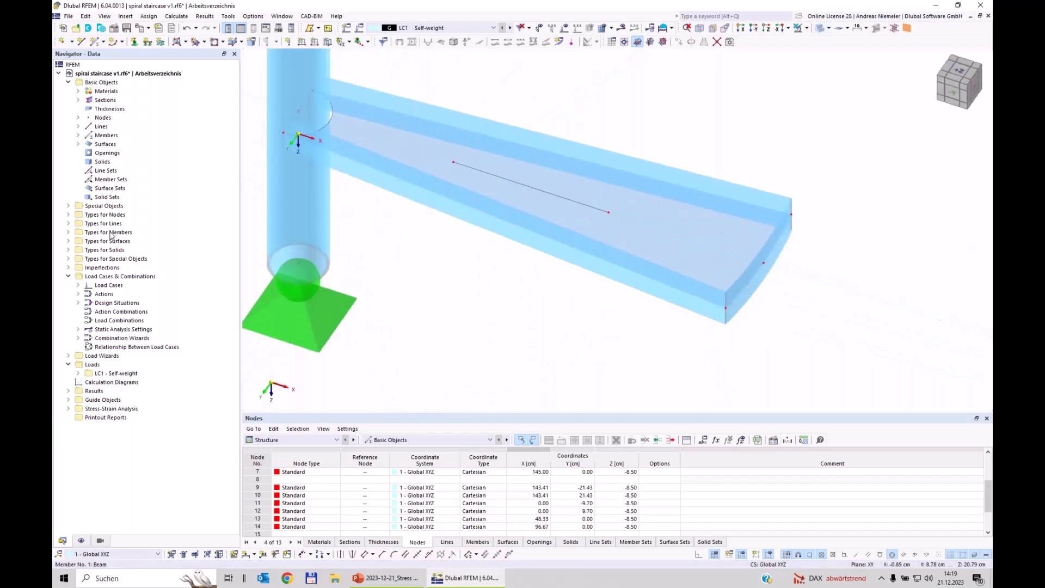
pyautogui.click(82, 541)
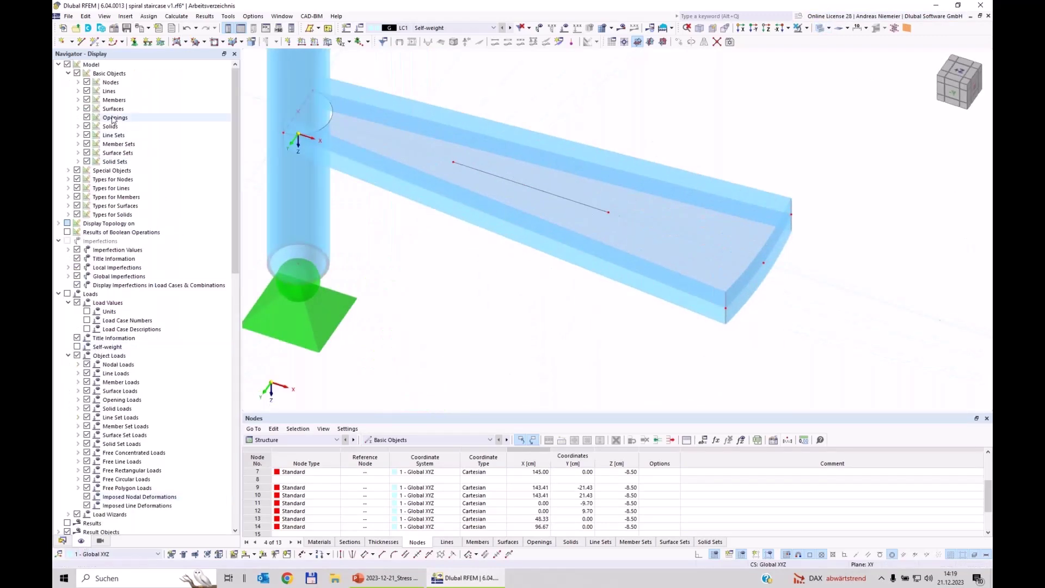
pyautogui.click(78, 108)
pyautogui.click(96, 135)
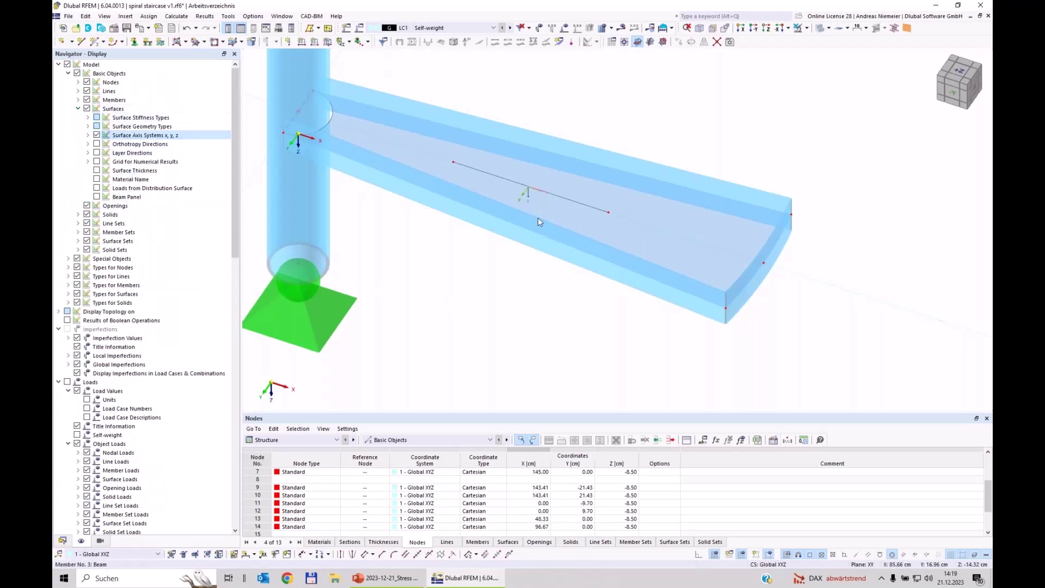
# Review the load transfer direction options of the step's load transfer surface without changing them.
pyautogui.doubleClick(659, 225)
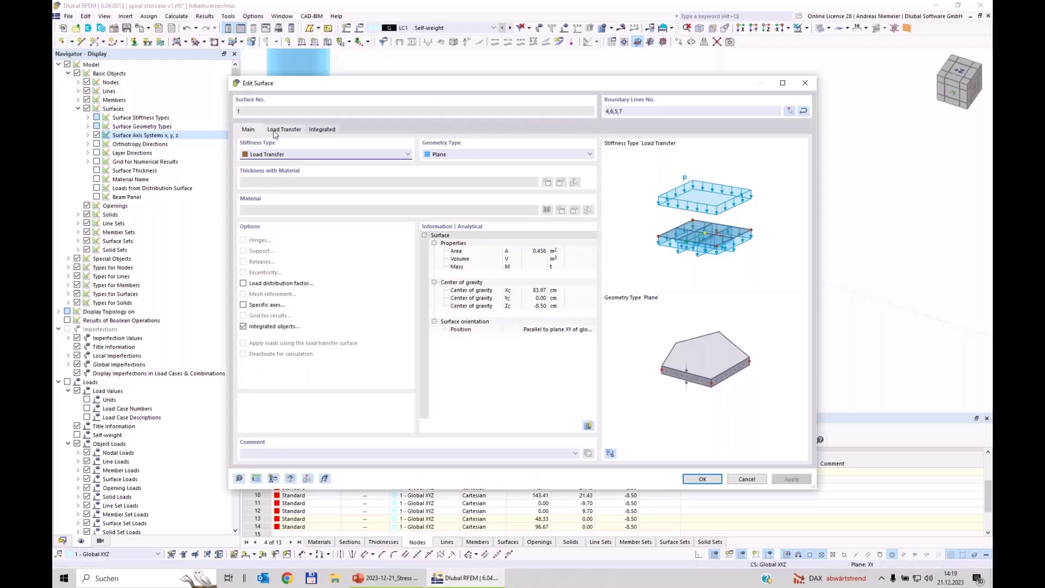
pyautogui.click(284, 130)
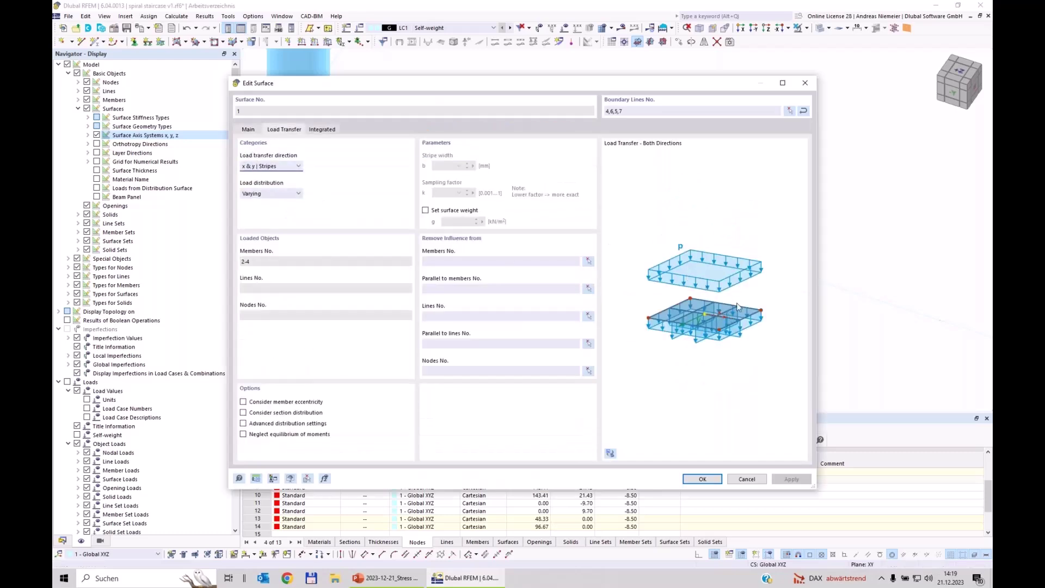
pyautogui.click(267, 167)
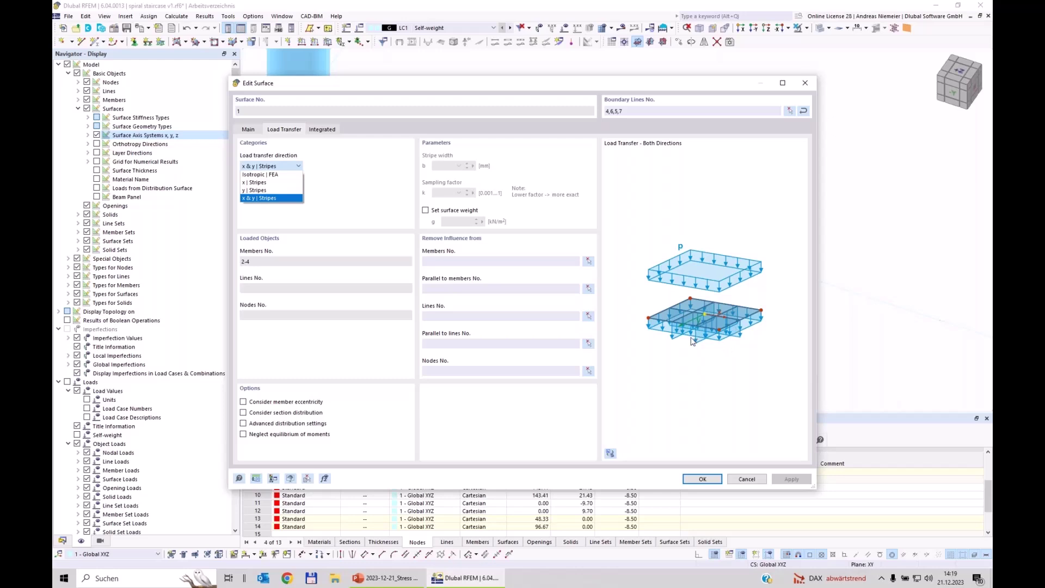
pyautogui.click(748, 480)
pyautogui.click(748, 479)
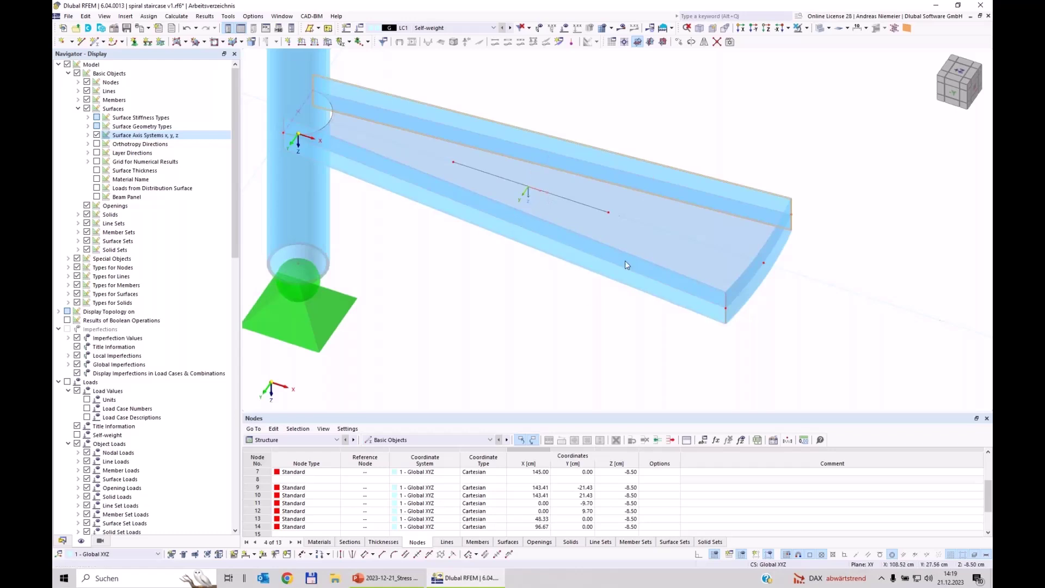
# Give the load transfer surface specific axes, with its input x-axis parallel to the short line in the middle of the step.
pyautogui.doubleClick(649, 234)
pyautogui.click(244, 305)
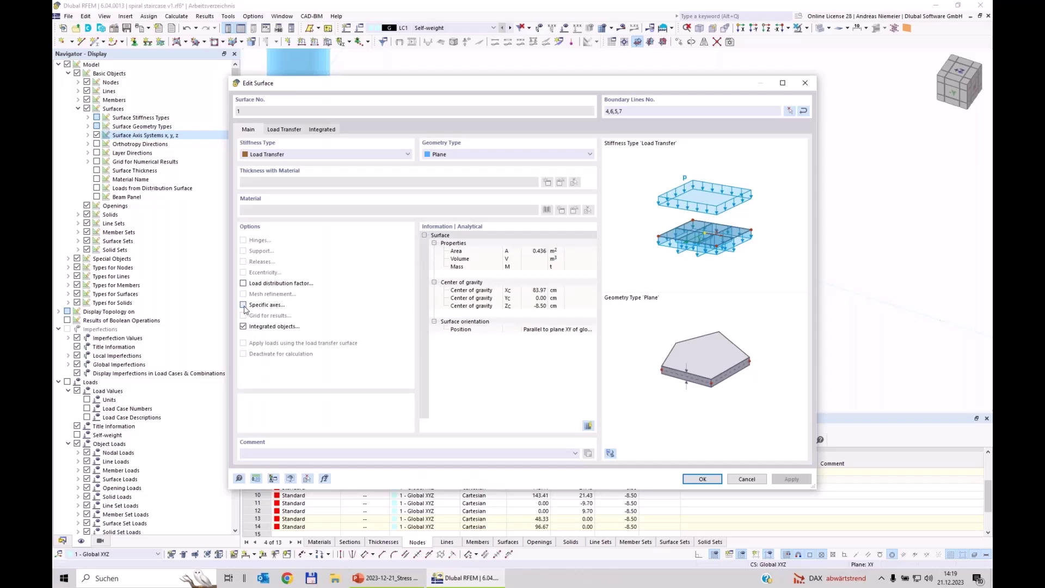
pyautogui.click(324, 129)
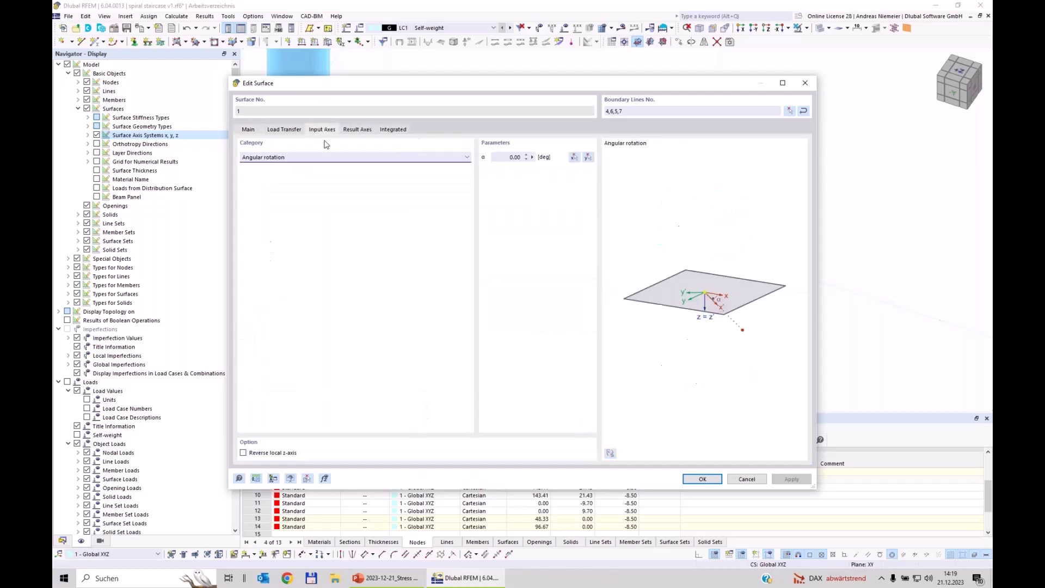
pyautogui.click(307, 161)
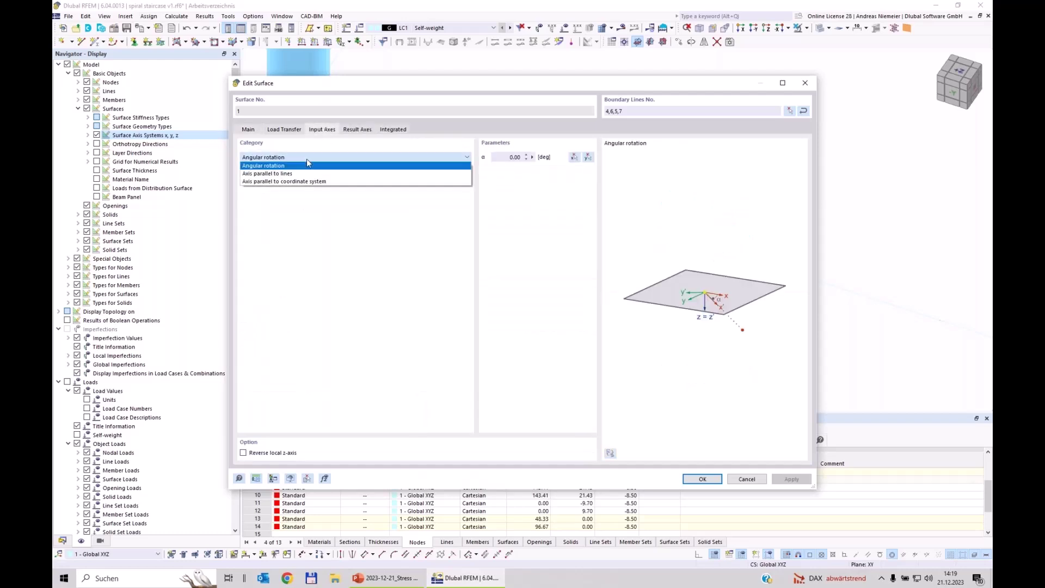
pyautogui.click(265, 174)
pyautogui.click(489, 167)
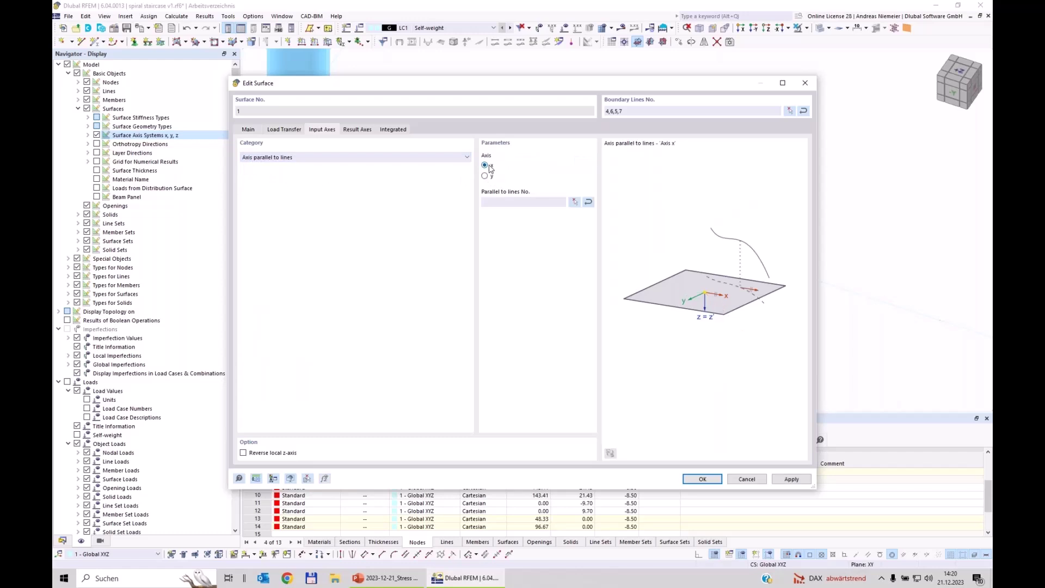
pyautogui.click(574, 205)
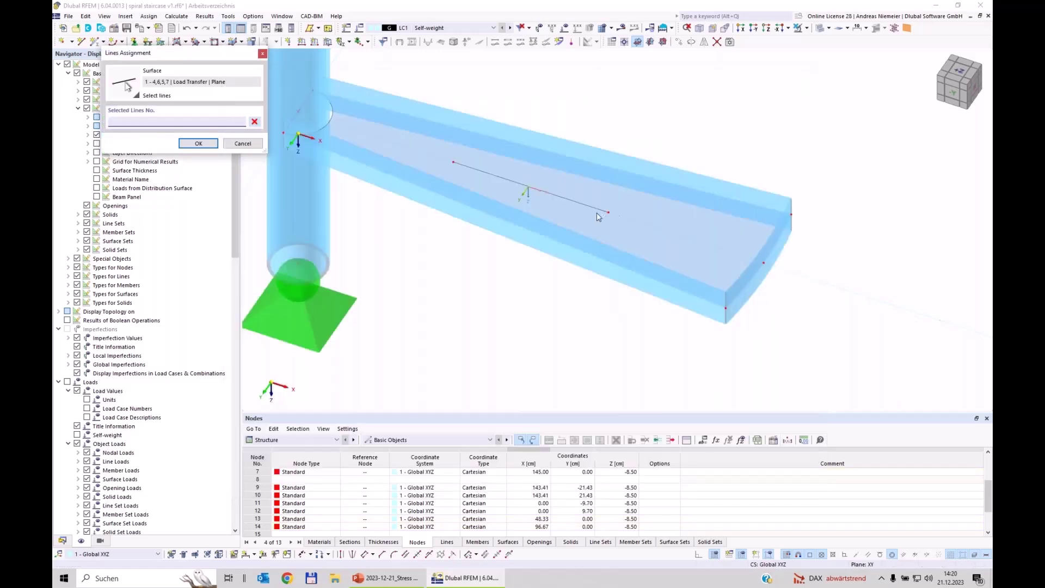
pyautogui.click(597, 209)
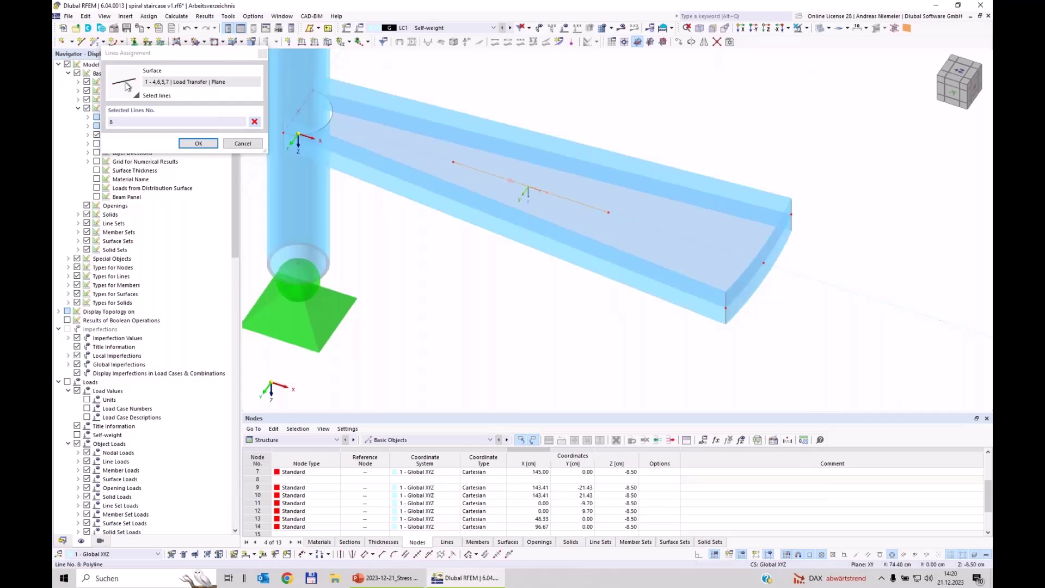
pyautogui.click(198, 144)
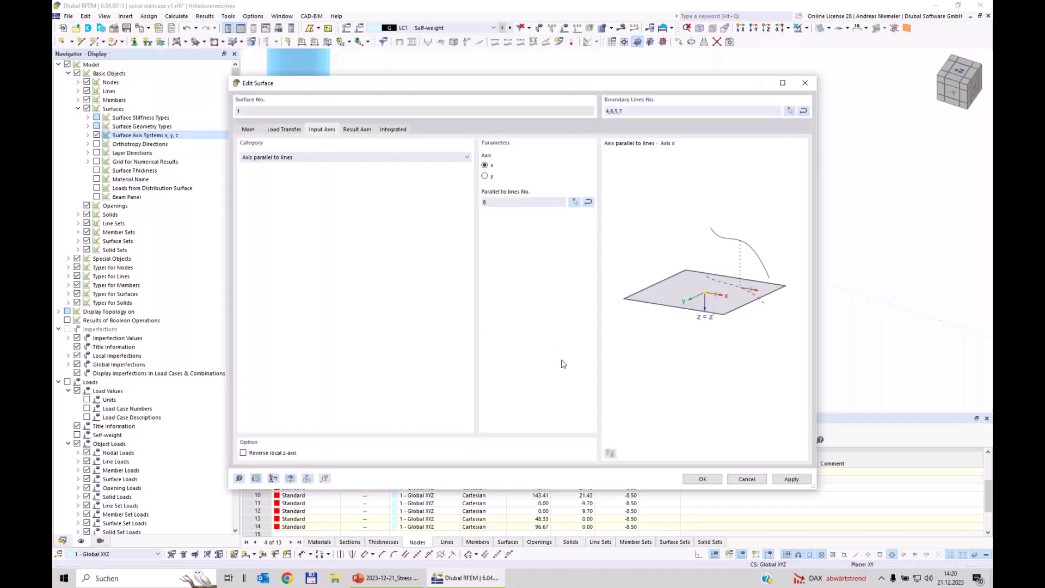
pyautogui.click(703, 479)
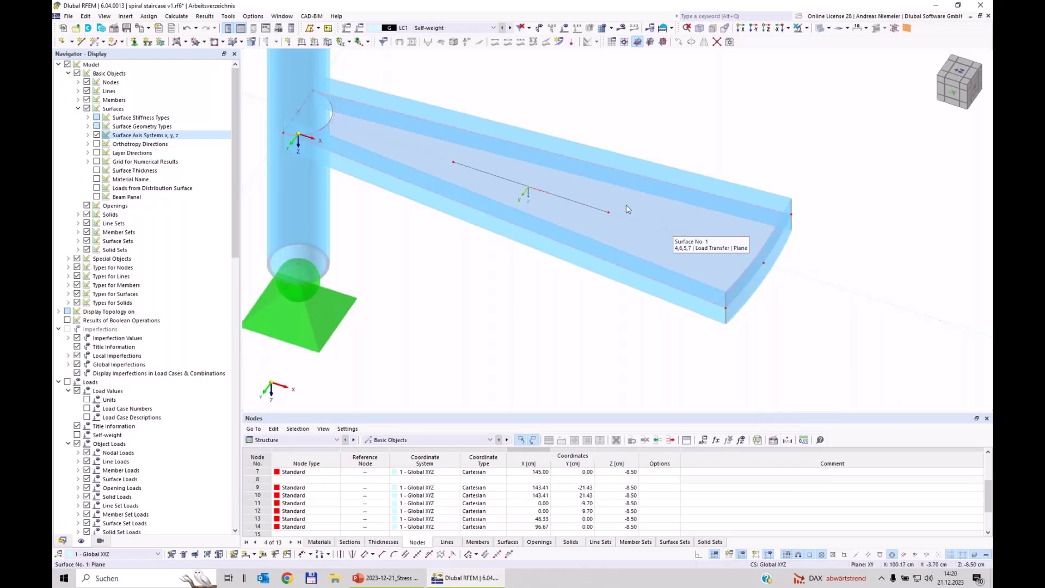
# Set the step surface's load transfer direction to y | Stripes and enable its surface weight option.
pyautogui.scroll(-5, 642, 191)
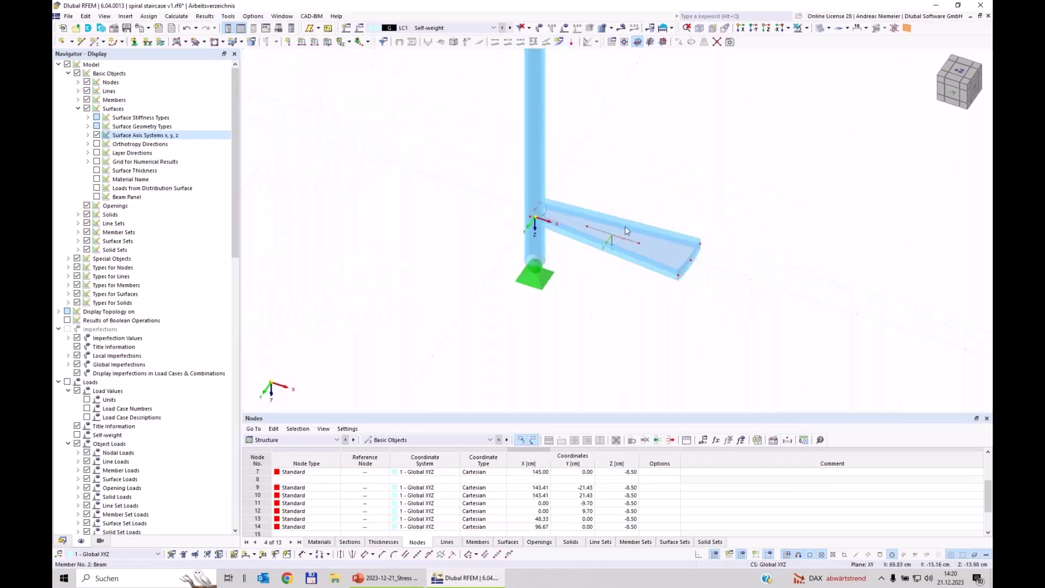
pyautogui.scroll(5, 619, 220)
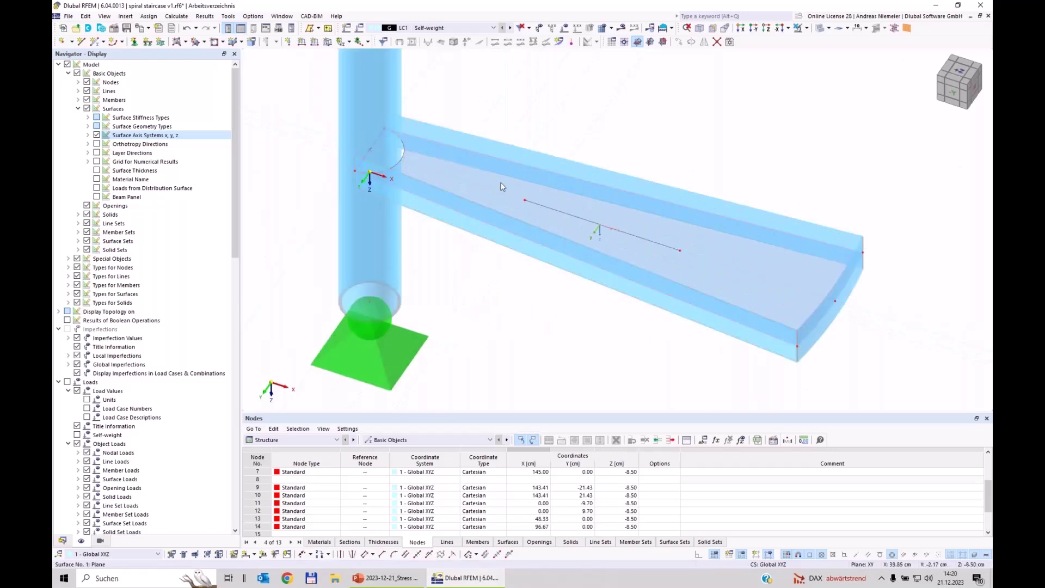
pyautogui.doubleClick(732, 282)
pyautogui.click(284, 130)
pyautogui.click(289, 166)
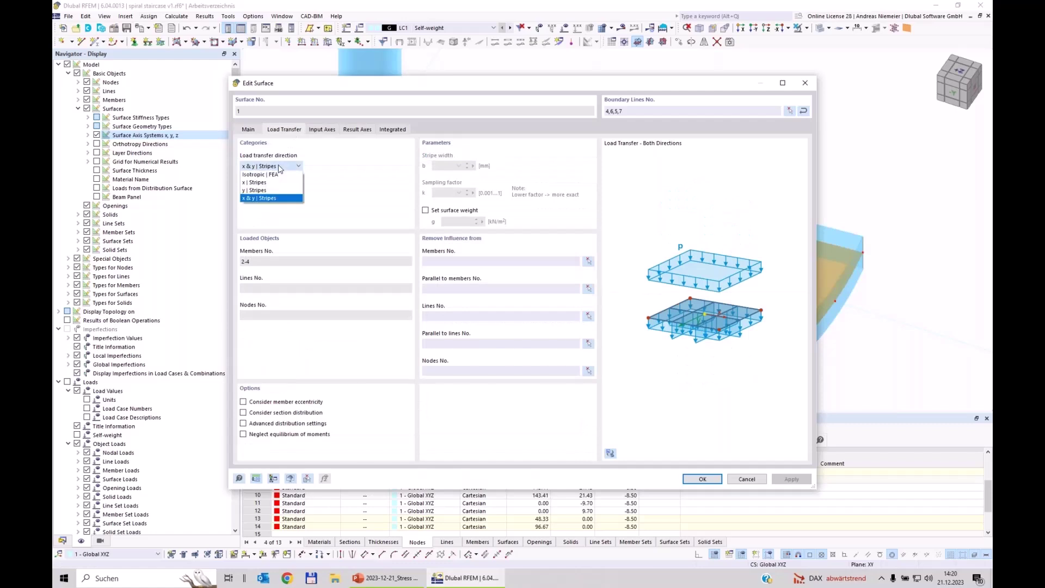
pyautogui.click(268, 191)
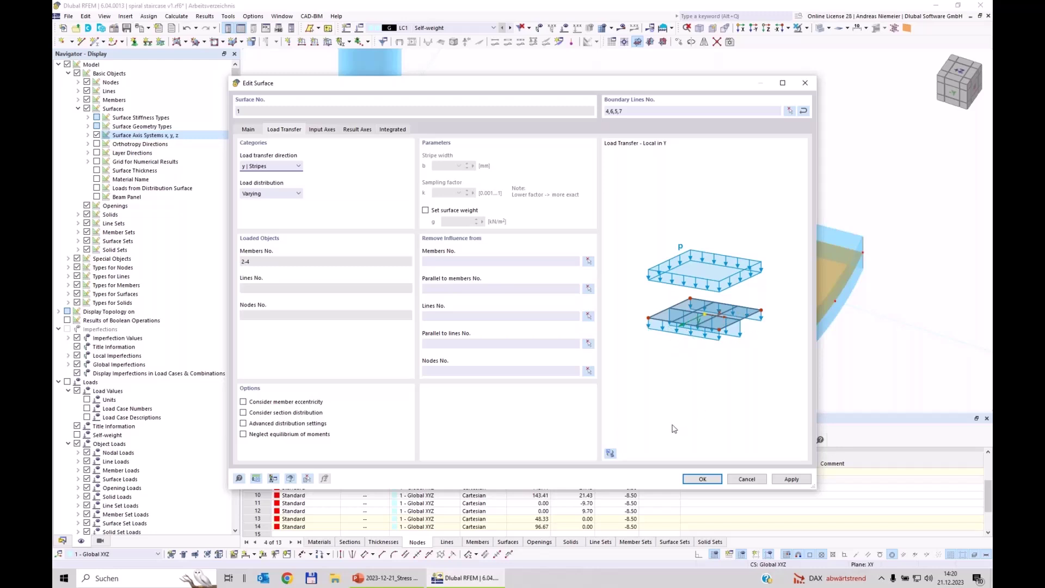
pyautogui.click(425, 212)
pyautogui.click(455, 223)
pyautogui.click(703, 479)
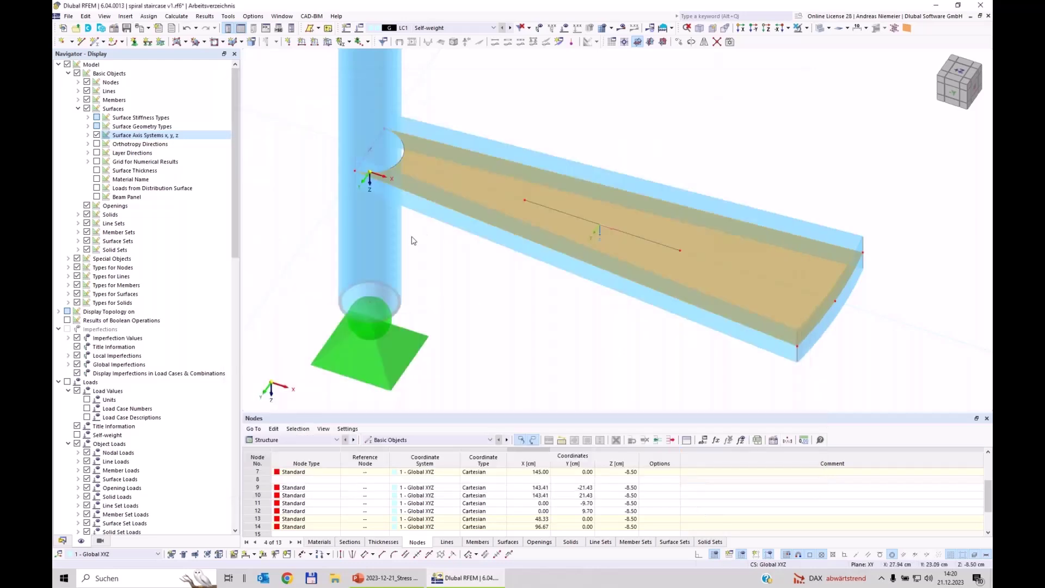
pyautogui.click(508, 279)
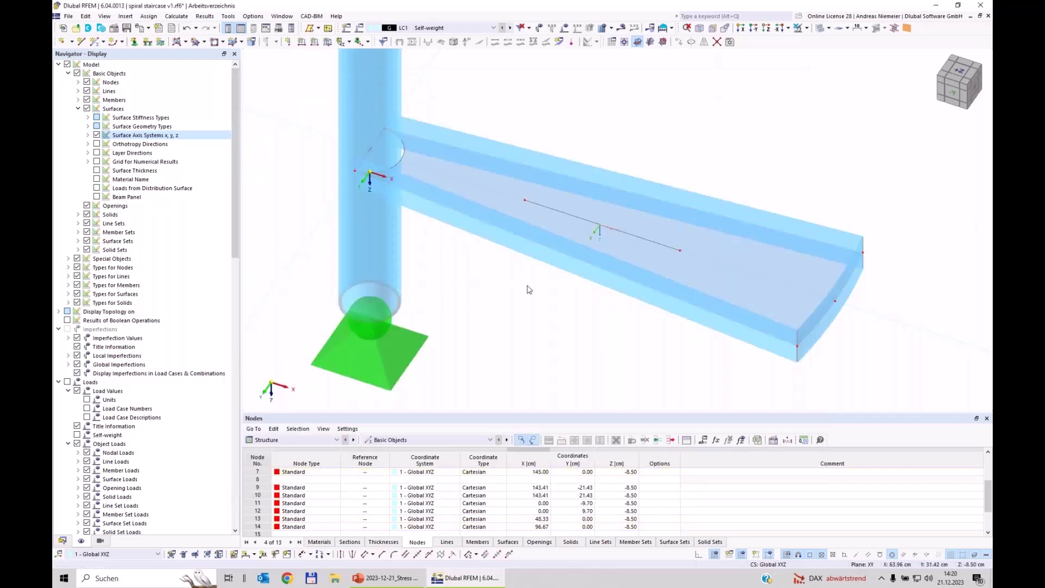
# Switch the model back to the wireframe display with the whole first step and column base in view.
pyautogui.scroll(-3, 542, 353)
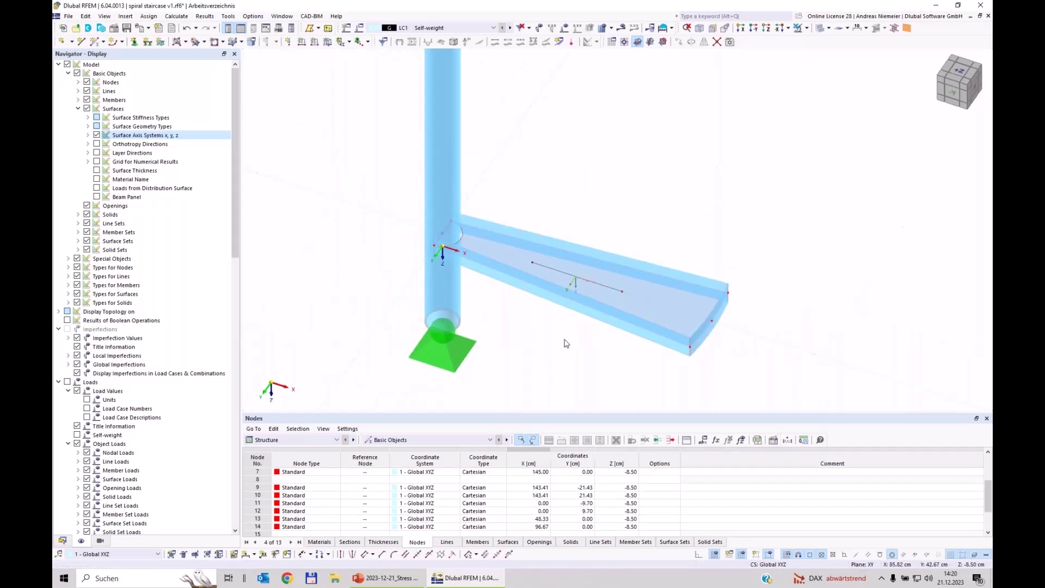
pyautogui.scroll(-3, 566, 350)
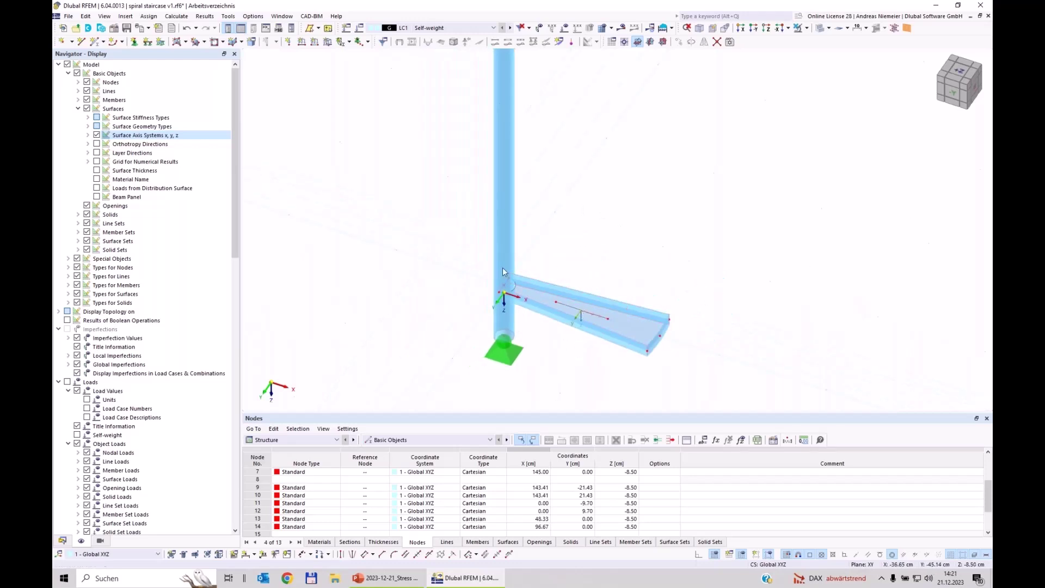
pyautogui.keyDown('ctrl'); pyautogui.moveTo(674, 275); pyautogui.dragTo(630, 214, button='middle'); pyautogui.keyUp('ctrl')
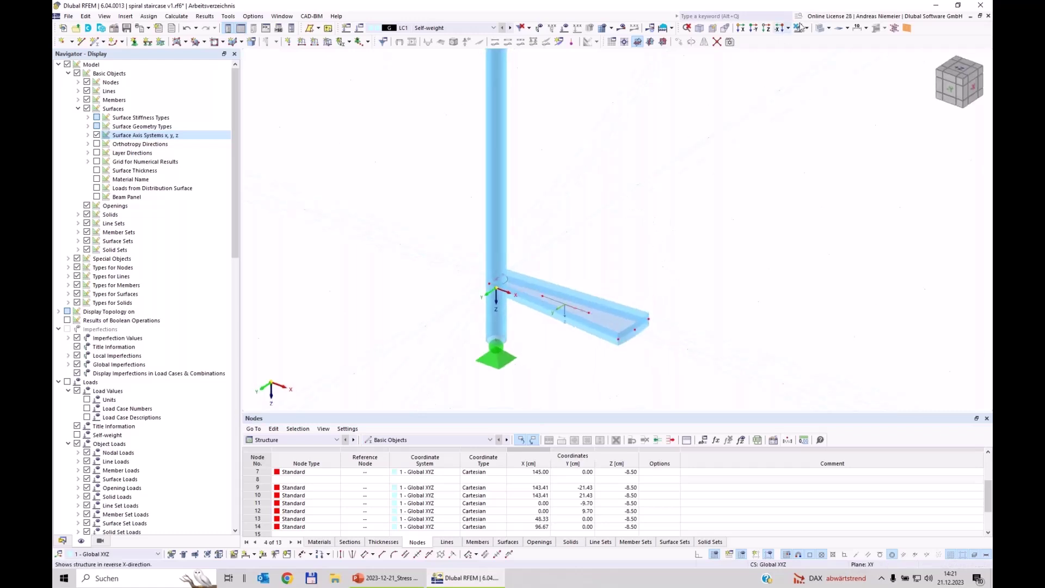
pyautogui.click(820, 27)
pyautogui.scroll(2, 658, 355)
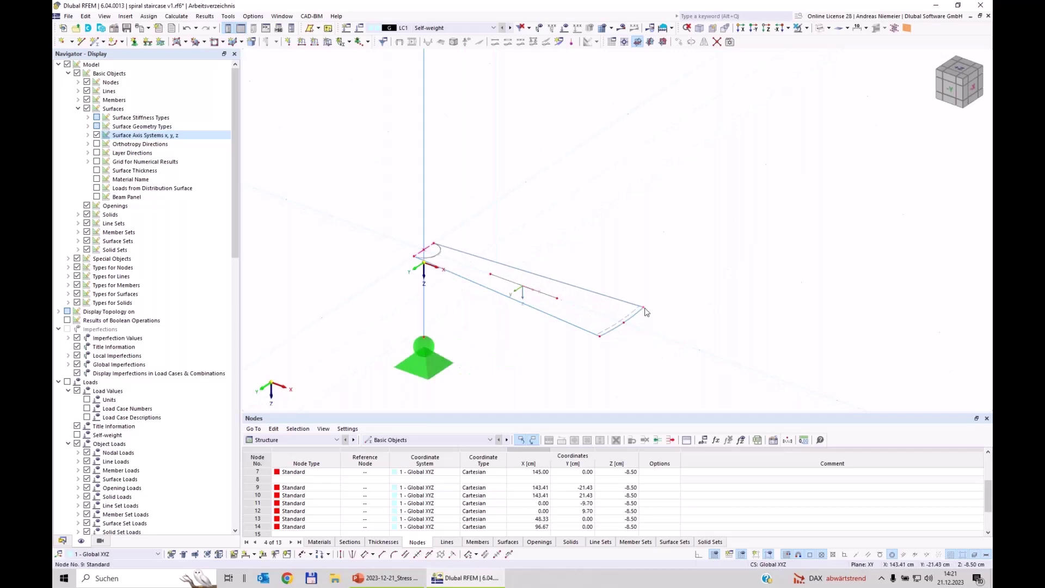
# Set up a copy of the step's rear outer corner node, displaced -100 cm in Z, with step links joining nodes by a member.
pyautogui.click(679, 42)
pyautogui.click(379, 202)
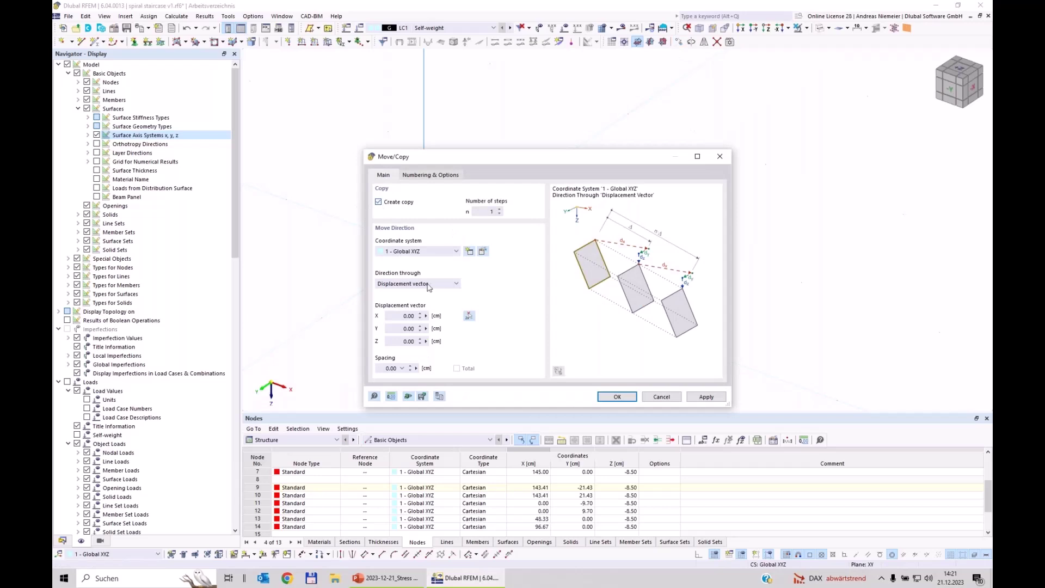
pyautogui.click(406, 341)
pyautogui.click(443, 176)
pyautogui.click(383, 302)
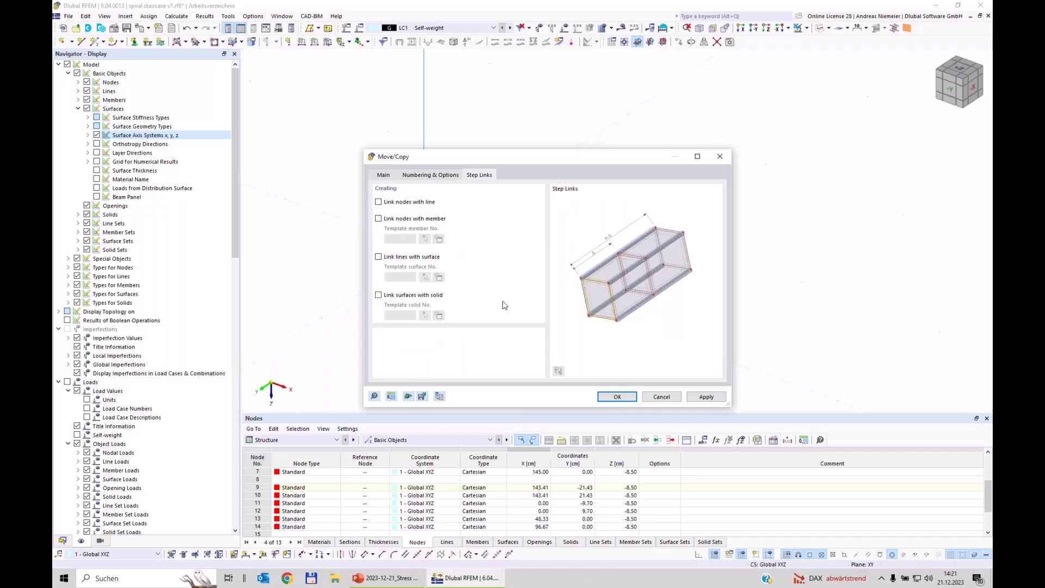
pyautogui.click(387, 219)
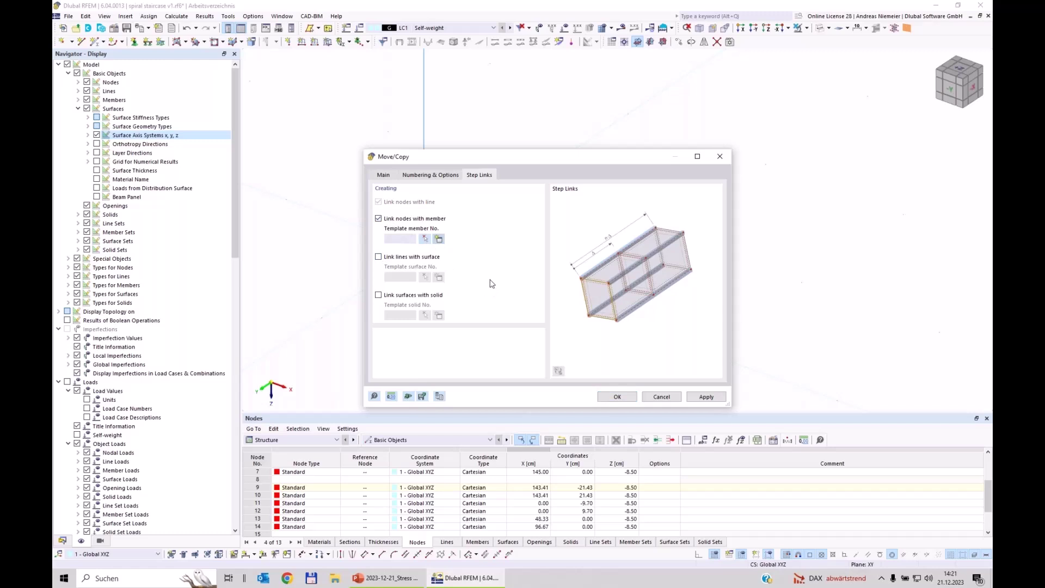
# Create a new template member for the step link and set its member type to Beam.
pyautogui.click(439, 239)
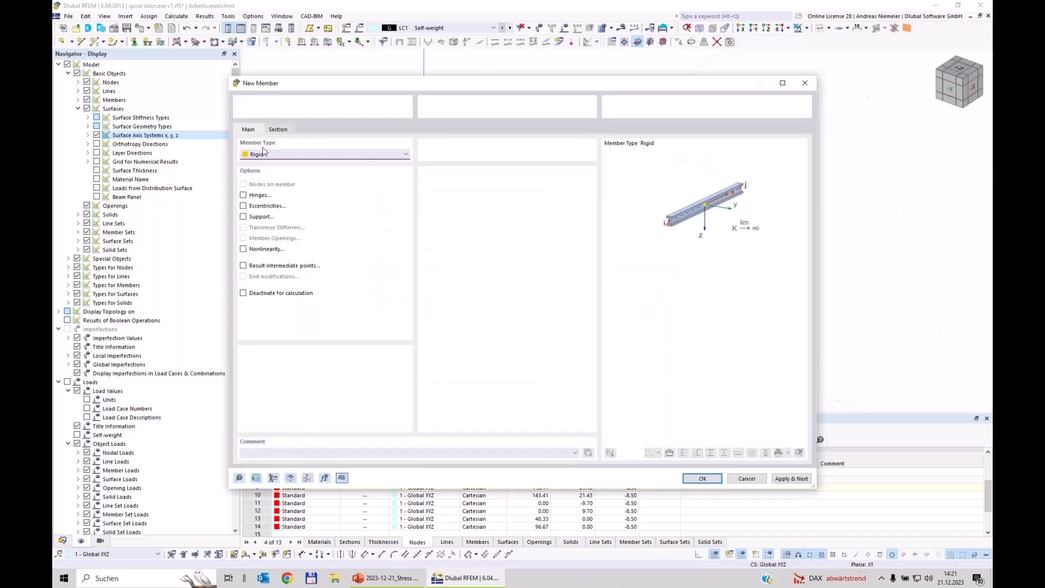
pyautogui.click(270, 155)
pyautogui.click(264, 164)
pyautogui.click(279, 130)
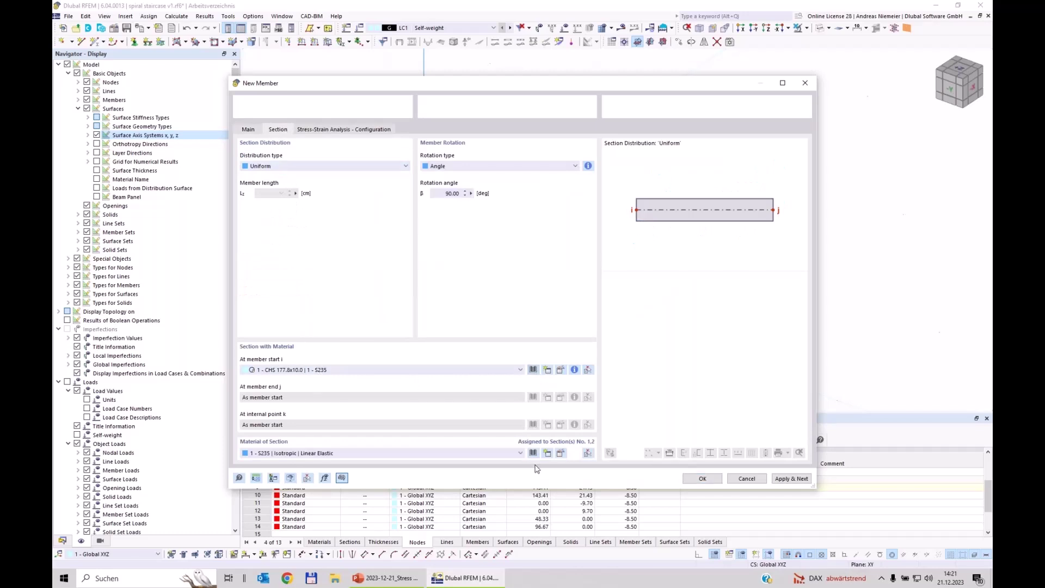
# Assign the CHS 50x2.5 section (EN 10219-2, Condesa) to the template member and carry out the copy to create the railing post.
pyautogui.click(533, 369)
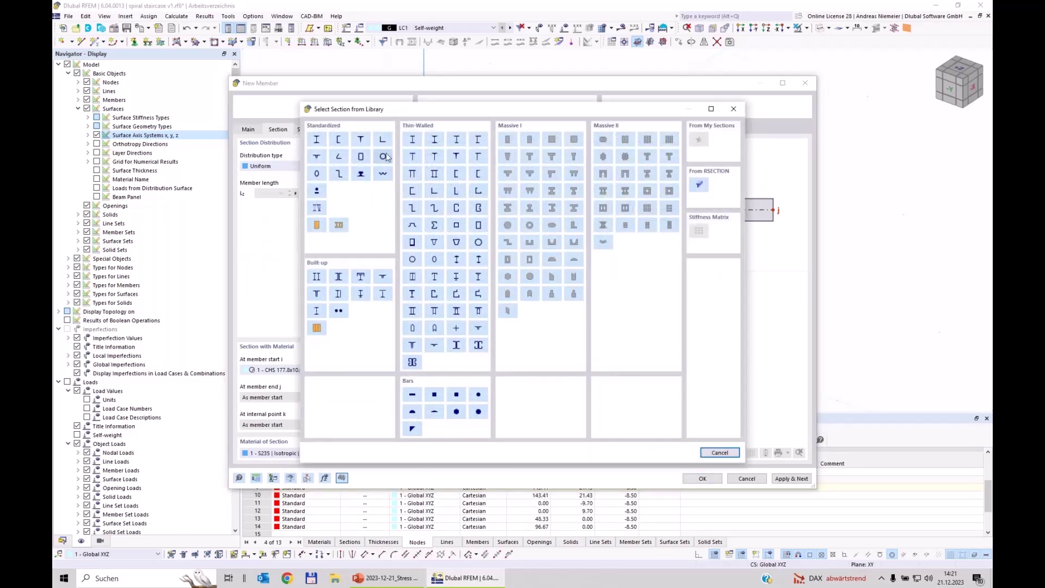
pyautogui.click(383, 157)
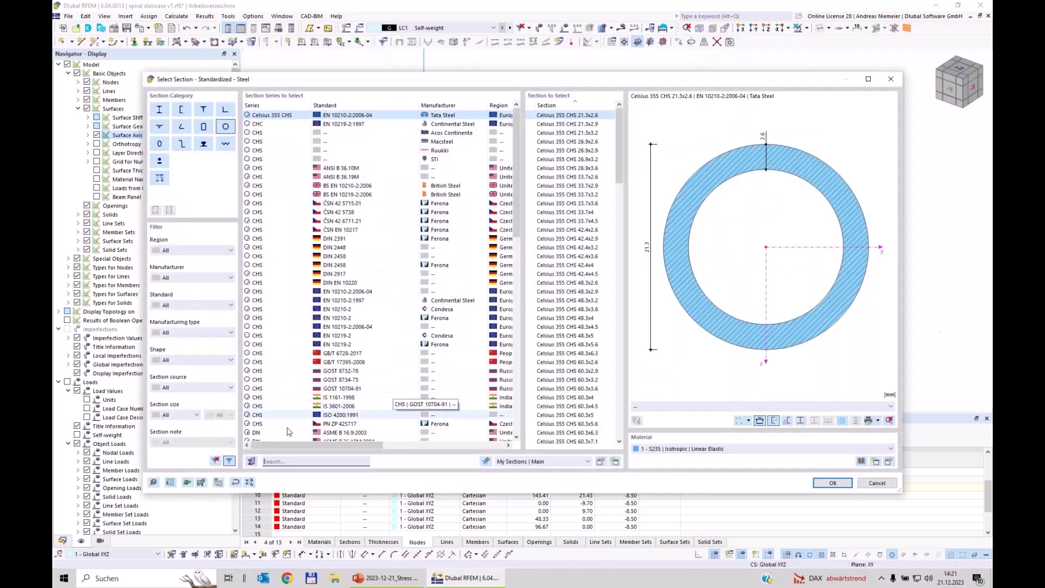
pyautogui.click(280, 459)
pyautogui.write('50')
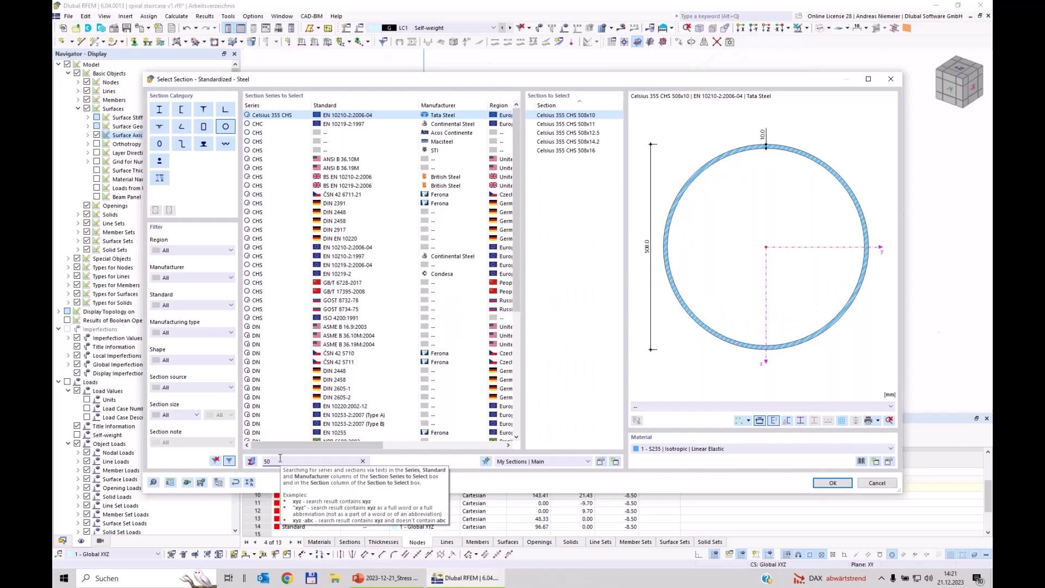
pyautogui.write('x')
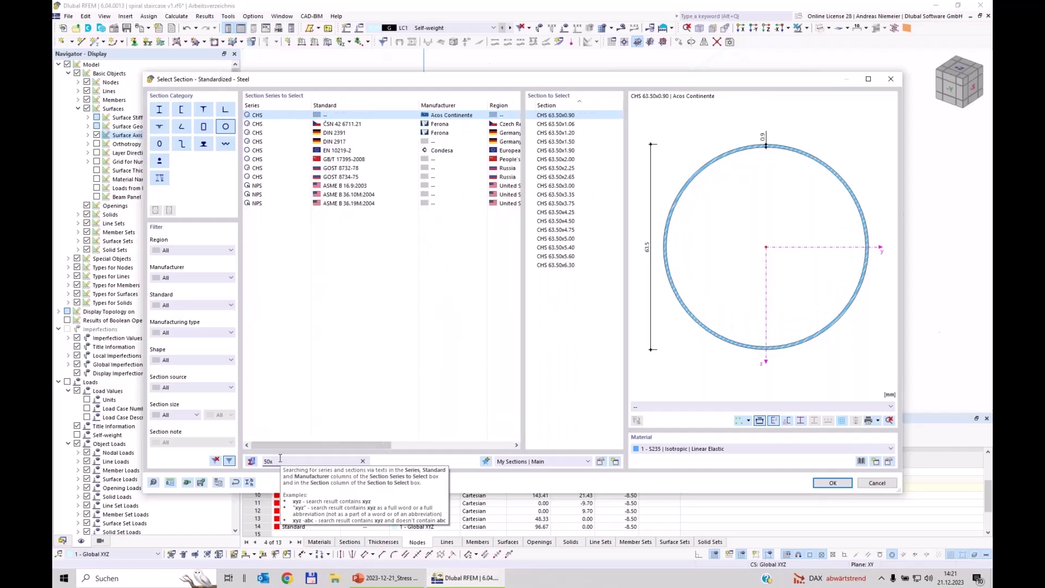
pyautogui.write('2')
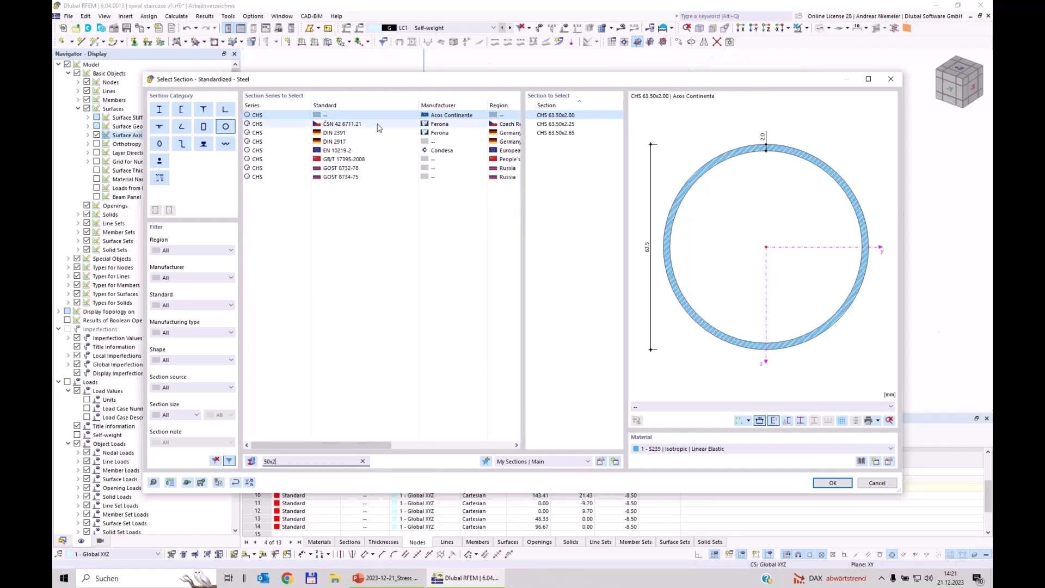
pyautogui.click(342, 151)
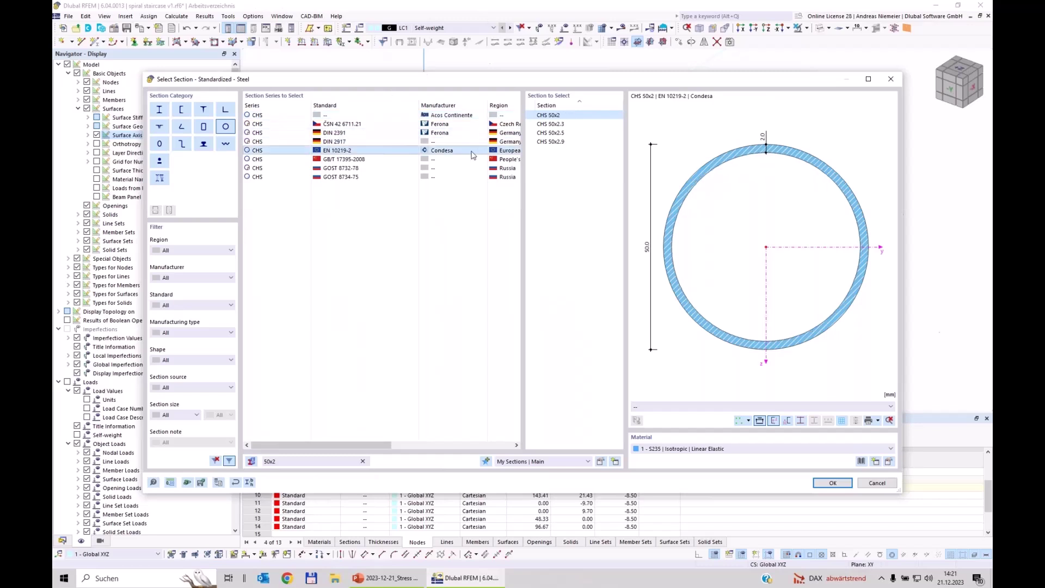
pyautogui.click(552, 133)
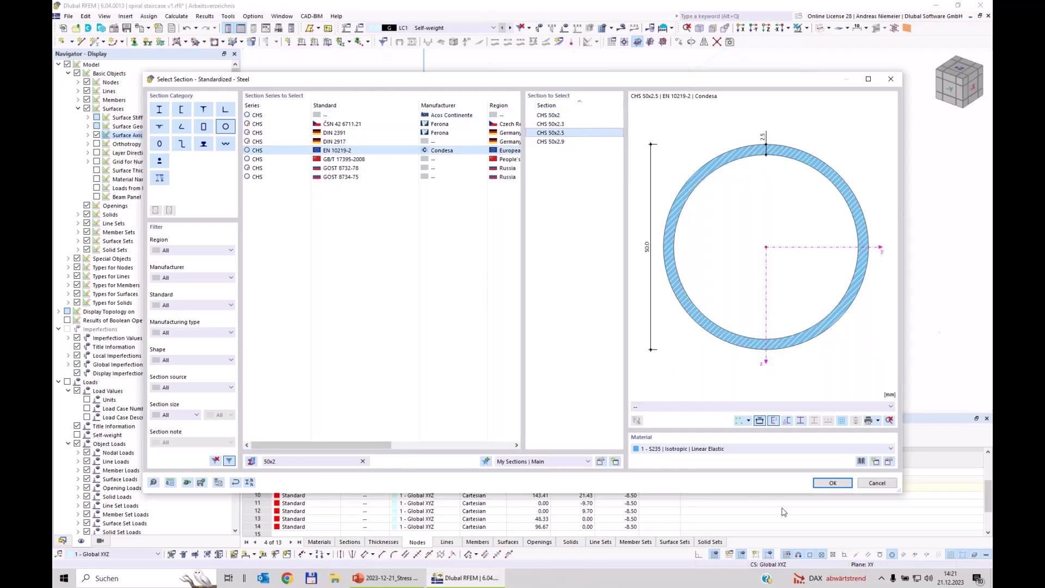
pyautogui.click(832, 483)
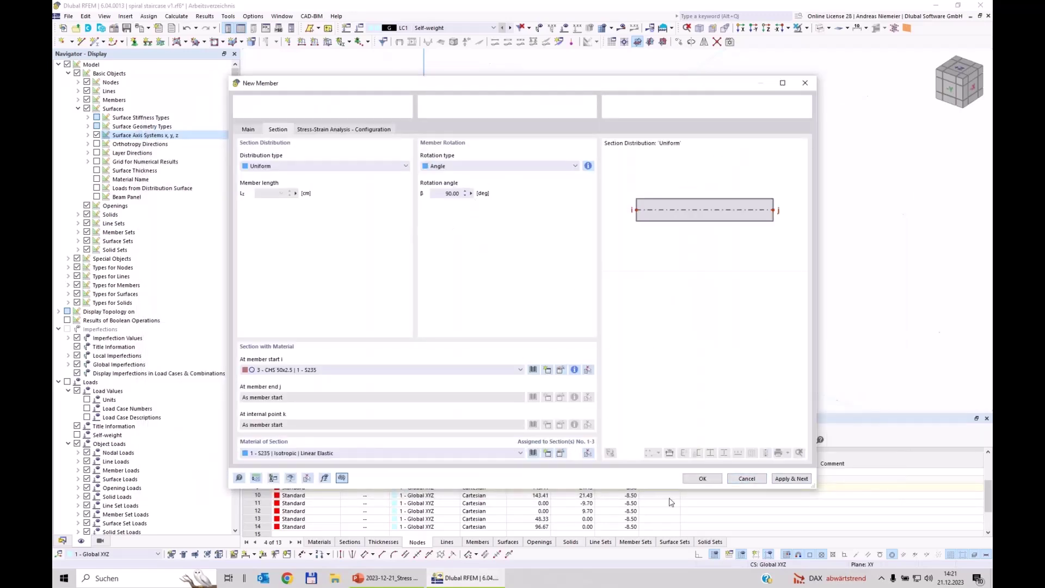
pyautogui.click(703, 479)
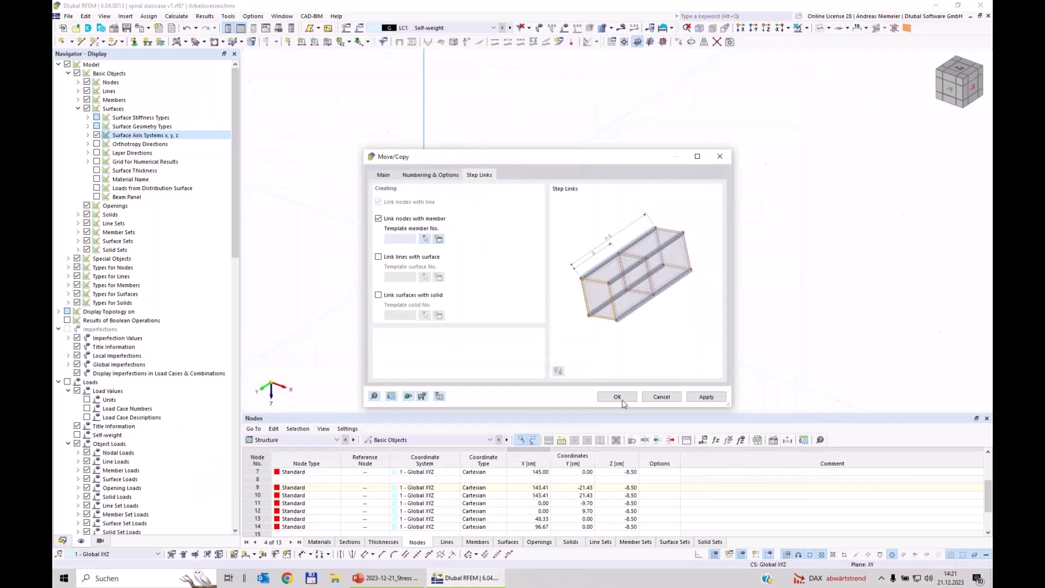
pyautogui.click(632, 396)
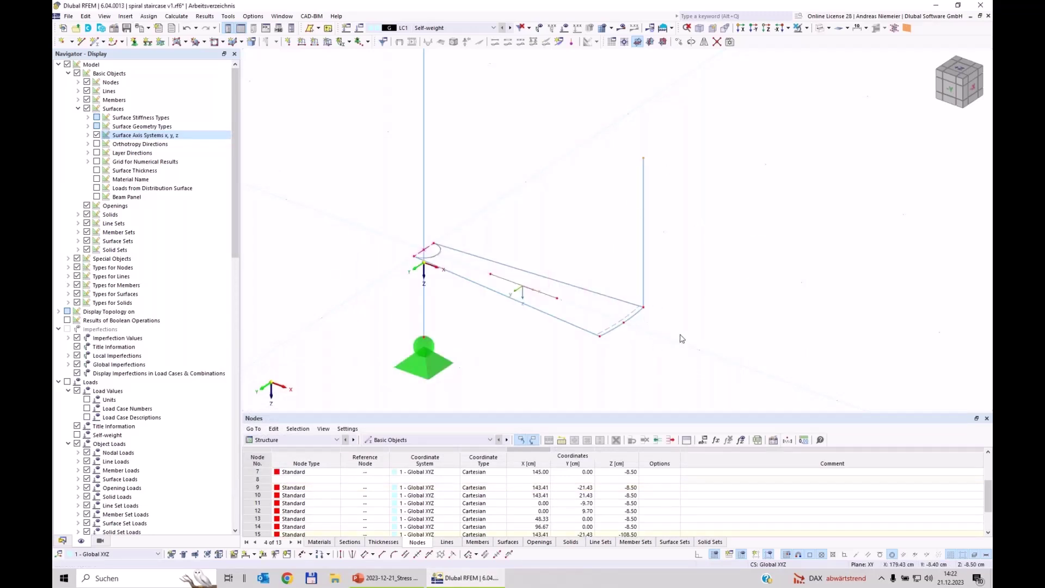
# Copy the step's front outer corner node by -17 cm in Z, keeping the step link that joins the nodes with a member.
pyautogui.click(679, 42)
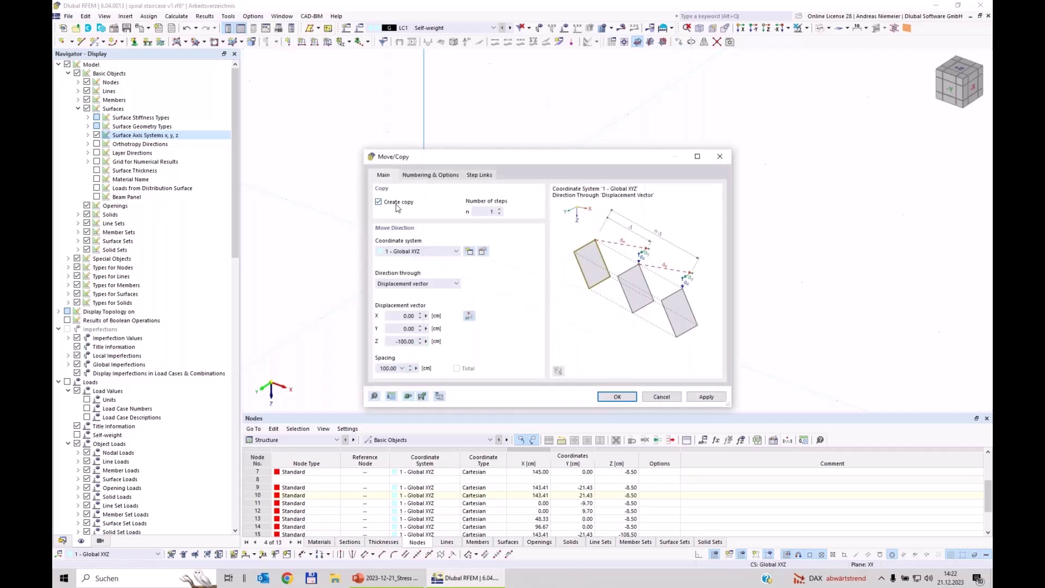
pyautogui.moveTo(396, 341); pyautogui.dragTo(456, 346)
pyautogui.write('-1')
pyautogui.click(433, 174)
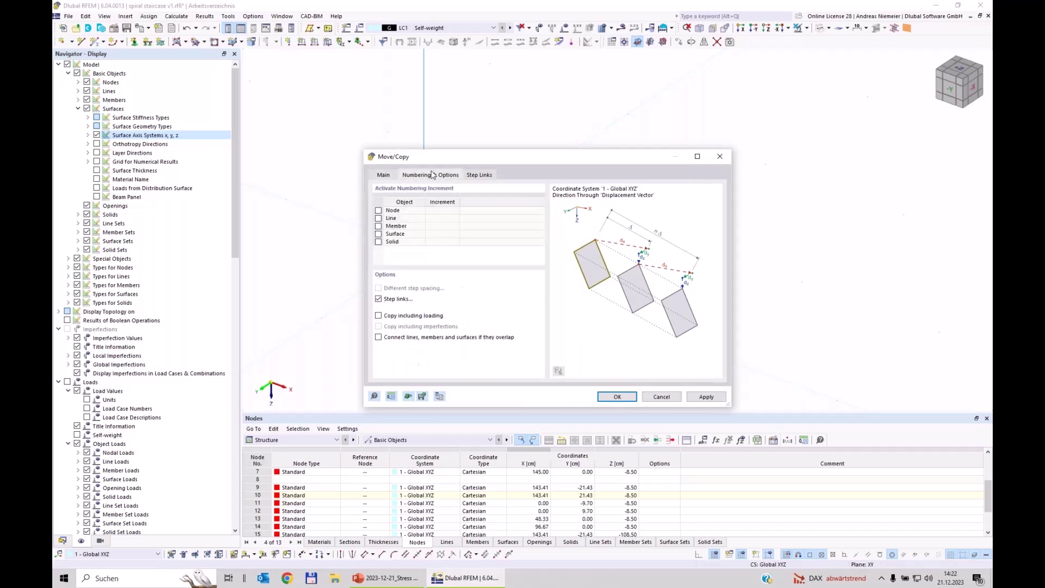
pyautogui.click(628, 396)
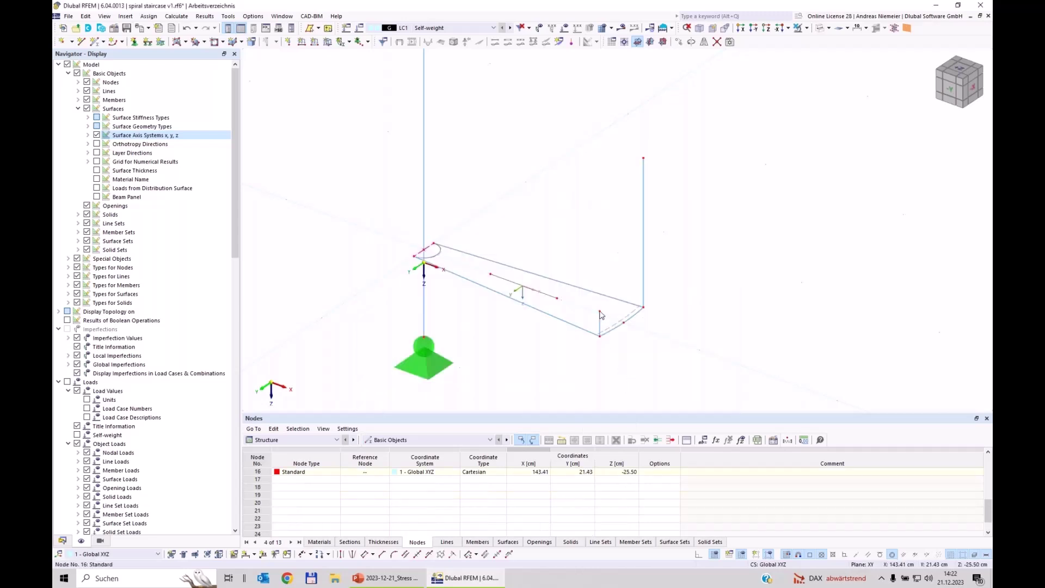
# Copy the upper node of the short 17 cm member by -100 cm in Z with step links disabled.
pyautogui.click(680, 41)
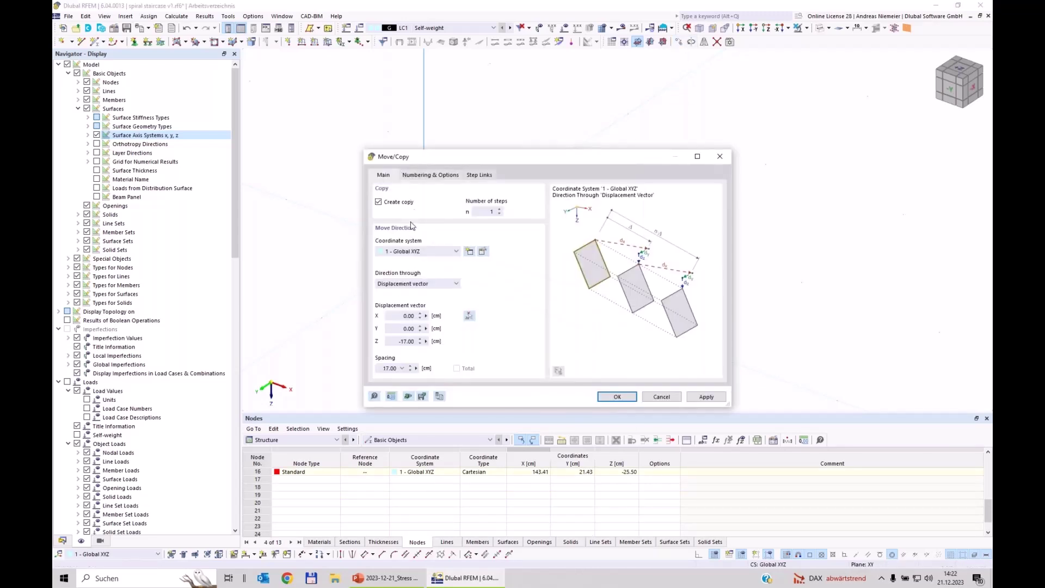
pyautogui.doubleClick(406, 342)
pyautogui.click(445, 176)
pyautogui.click(379, 298)
pyautogui.click(617, 396)
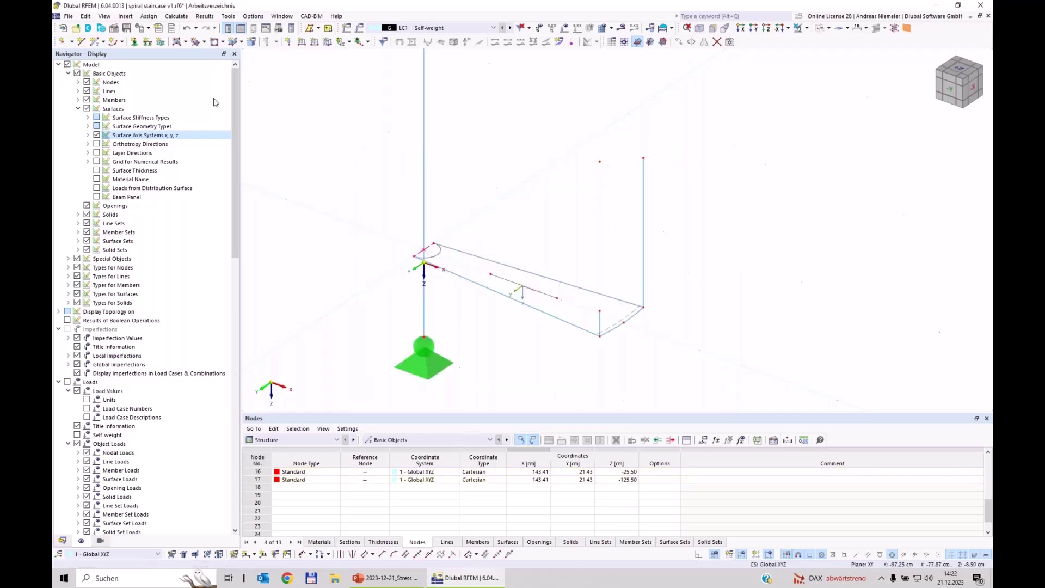
# Draw the handrail as a CHS 50x2.5 beam member from the top of the railing post to the free node beside it.
pyautogui.click(96, 43)
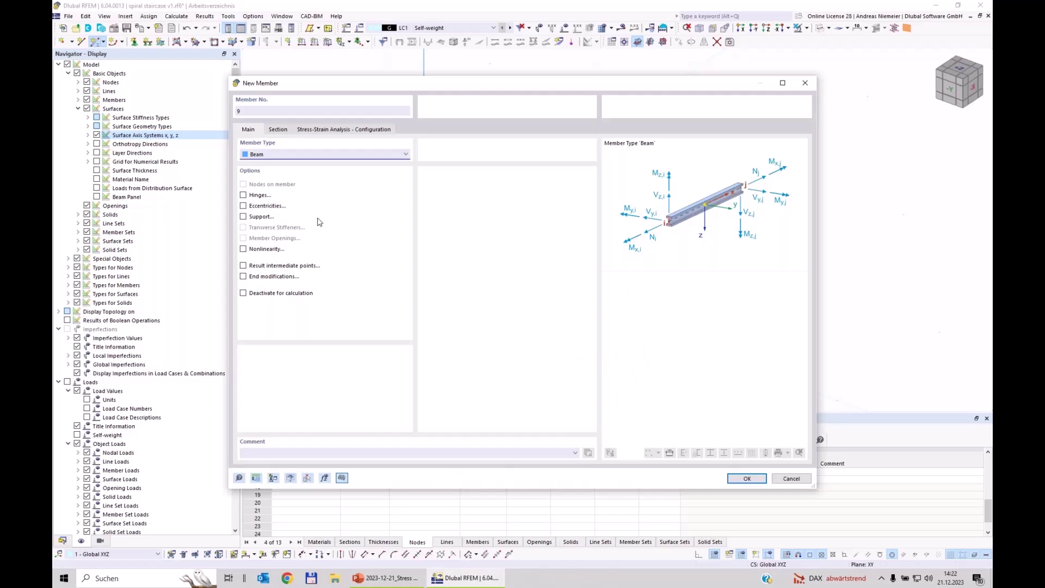
pyautogui.click(278, 131)
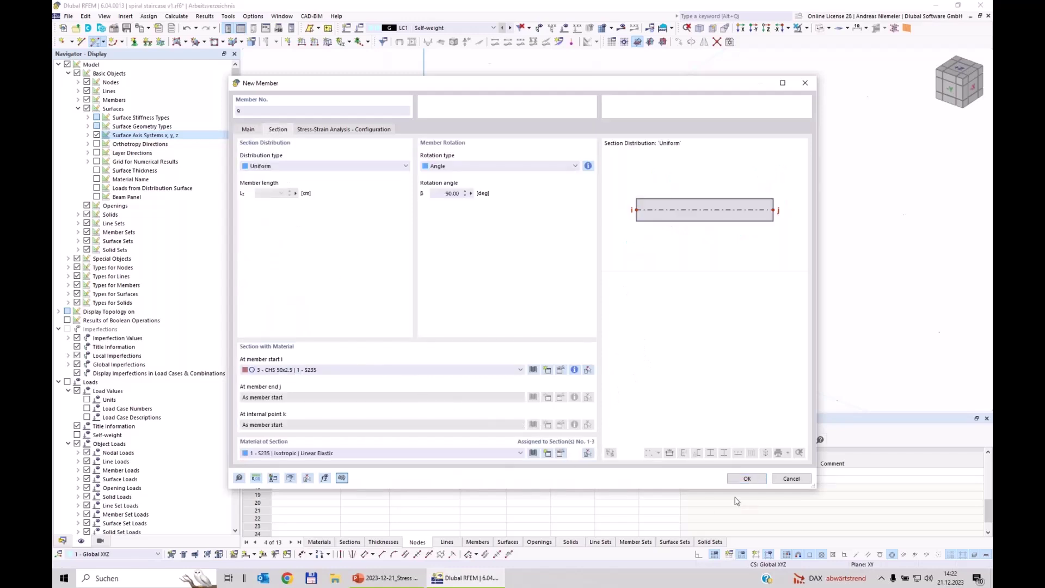
pyautogui.click(747, 479)
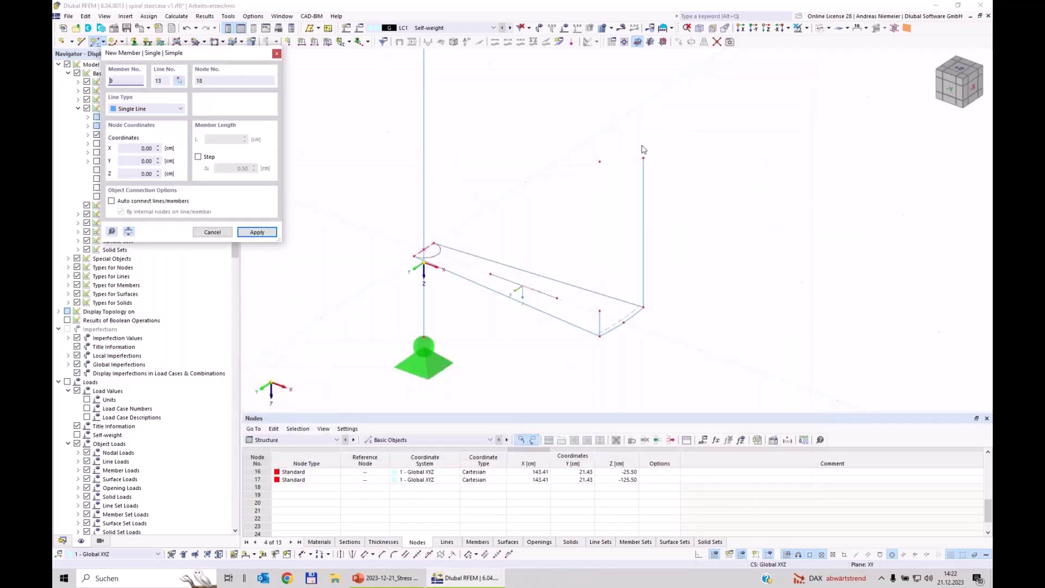
pyautogui.click(643, 158)
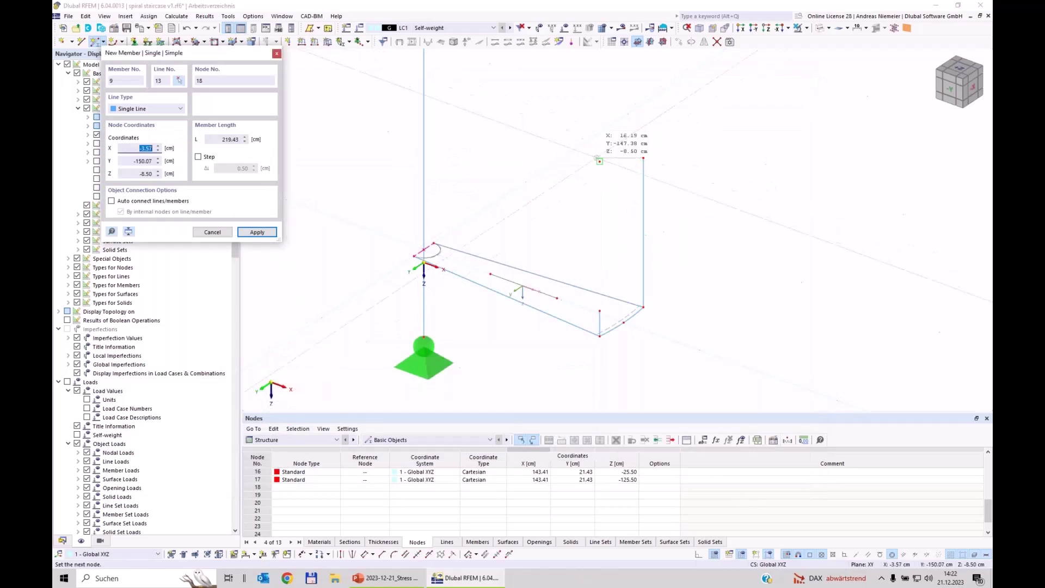
pyautogui.click(600, 162)
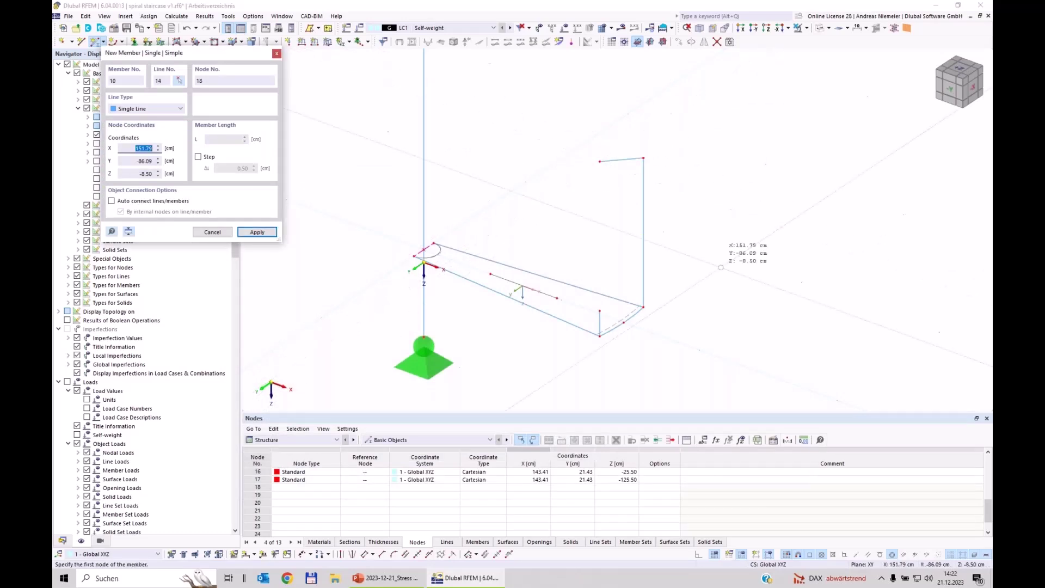
pyautogui.press('Escape')
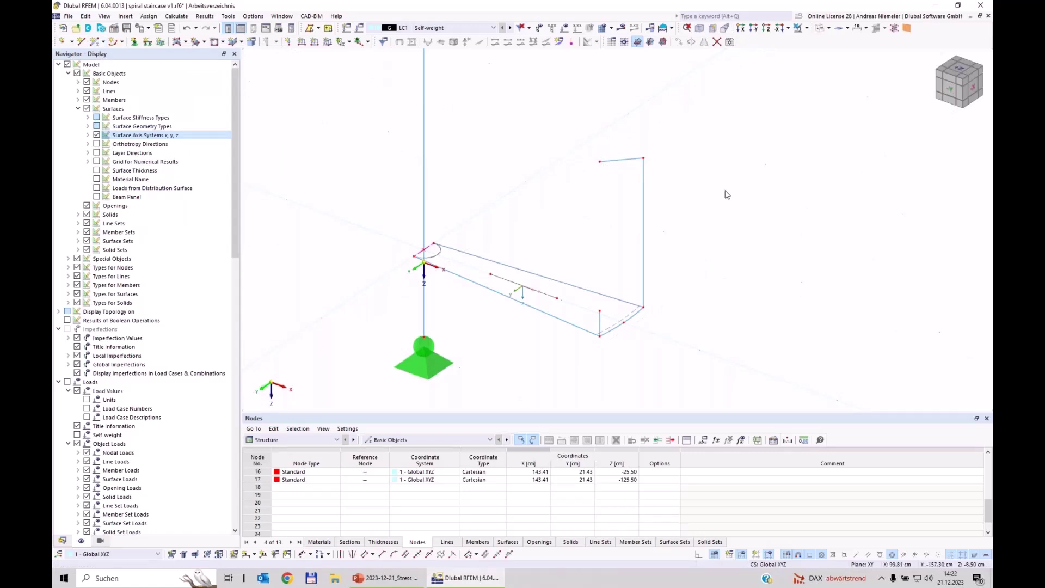
# Show the x, y, z axis systems of the members in the model.
pyautogui.moveTo(739, 227)
pyautogui.keyDown('ctrl'); pyautogui.mouseDown(button='middle')
pyautogui.moveTo(697, 217)
pyautogui.moveTo(724, 231)
pyautogui.mouseUp(button='middle'); pyautogui.keyUp('ctrl')
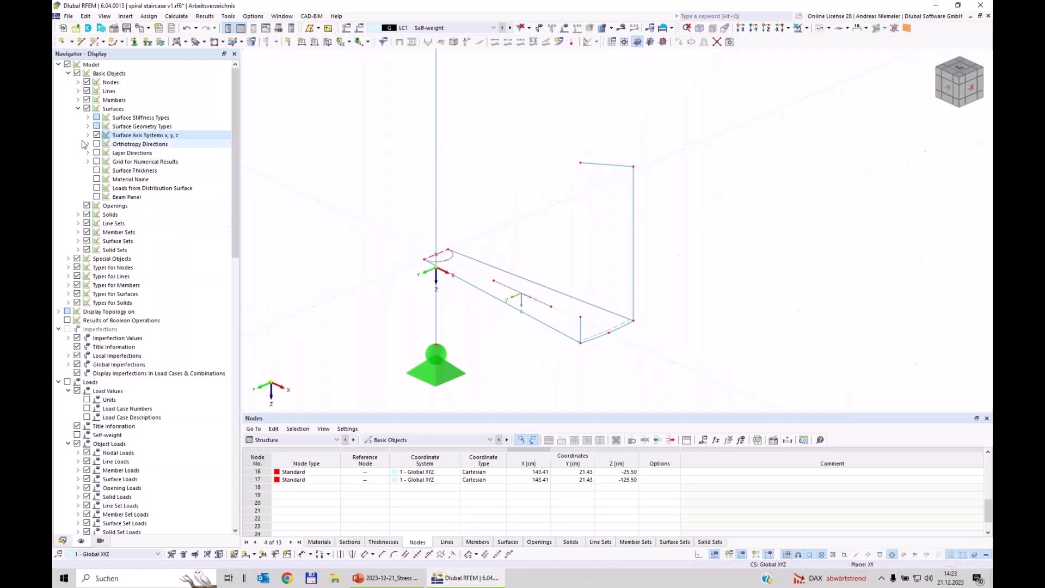
pyautogui.click(78, 109)
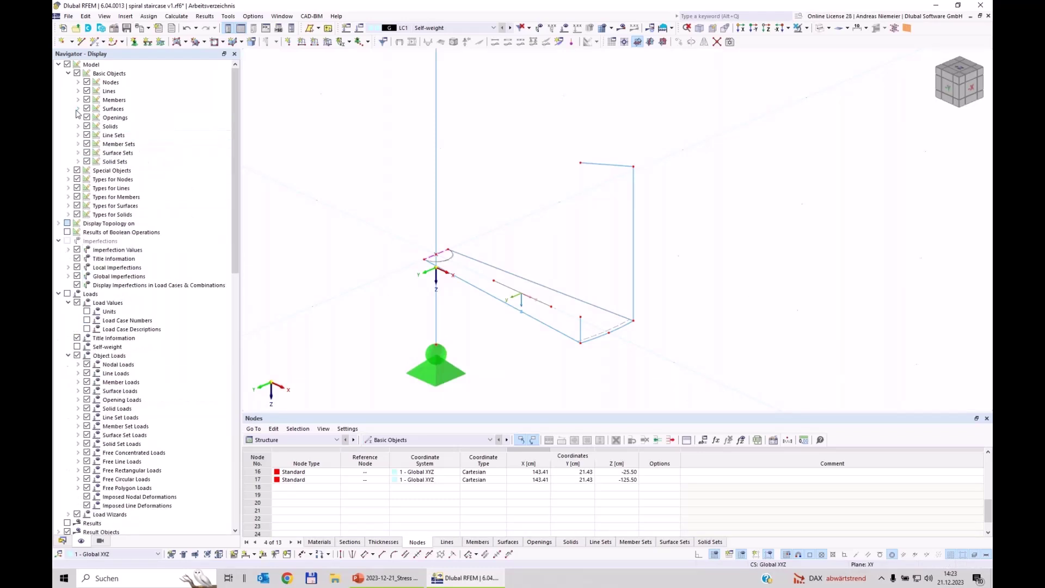
pyautogui.click(78, 100)
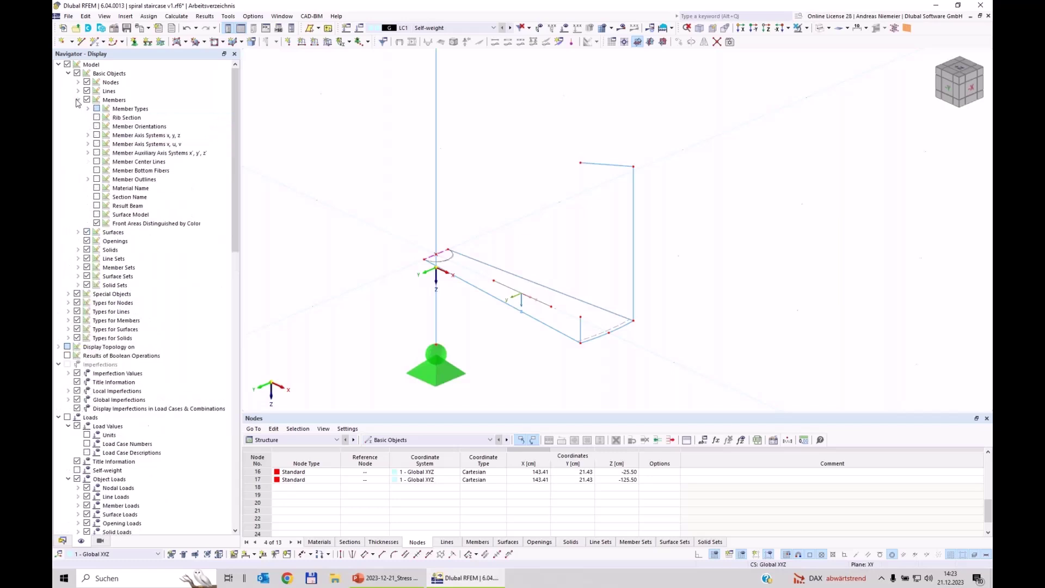
pyautogui.click(96, 136)
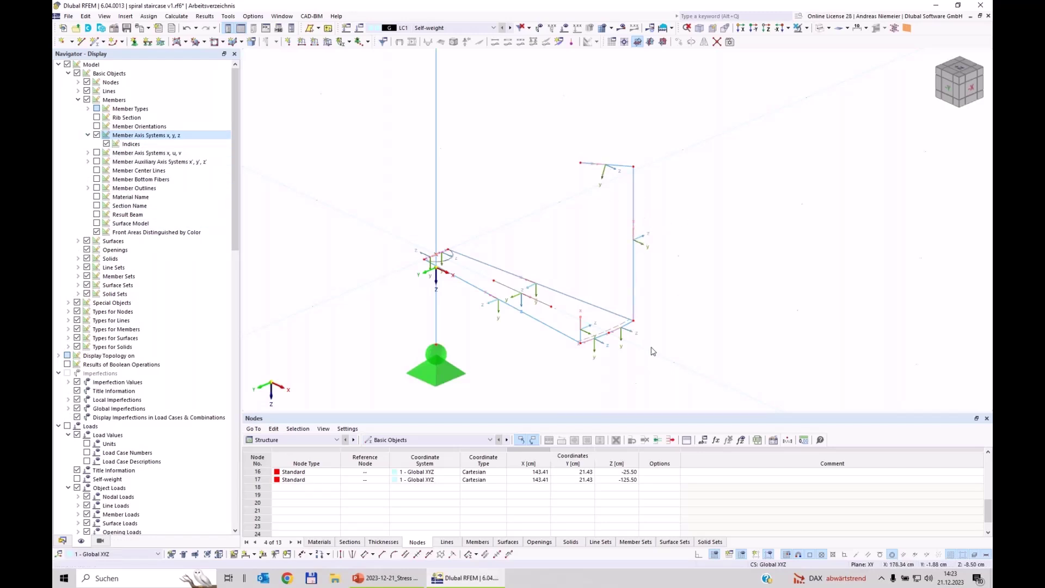
# Set the rotation of the railing post and handrail to a help node in plane x-z, using the step's front outer corner node.
pyautogui.moveTo(682, 216); pyautogui.dragTo(609, 132)
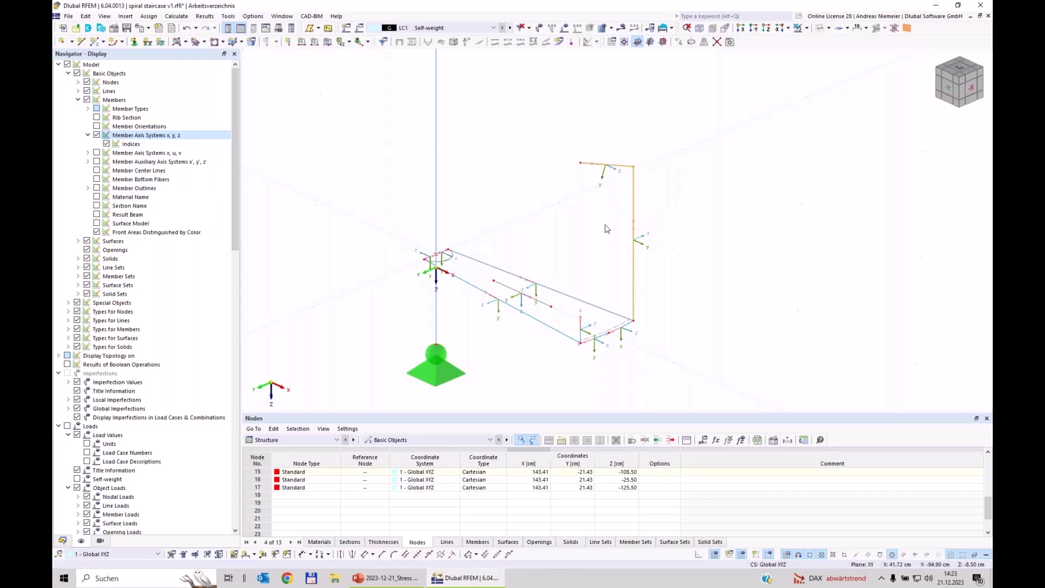
pyautogui.rightClick(633, 193)
pyautogui.moveTo(664, 235)
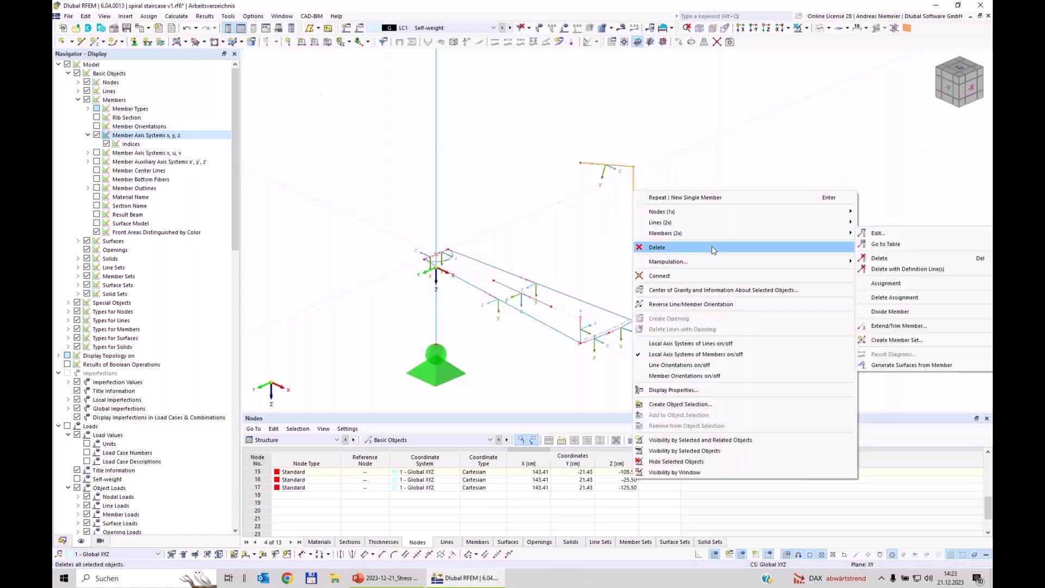
pyautogui.click(876, 234)
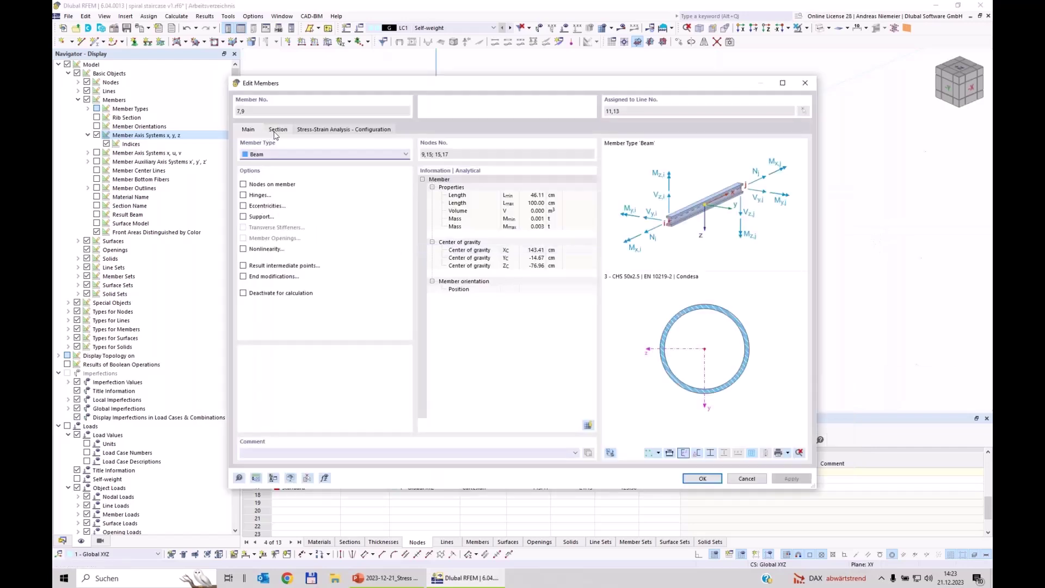
pyautogui.click(278, 130)
pyautogui.click(452, 166)
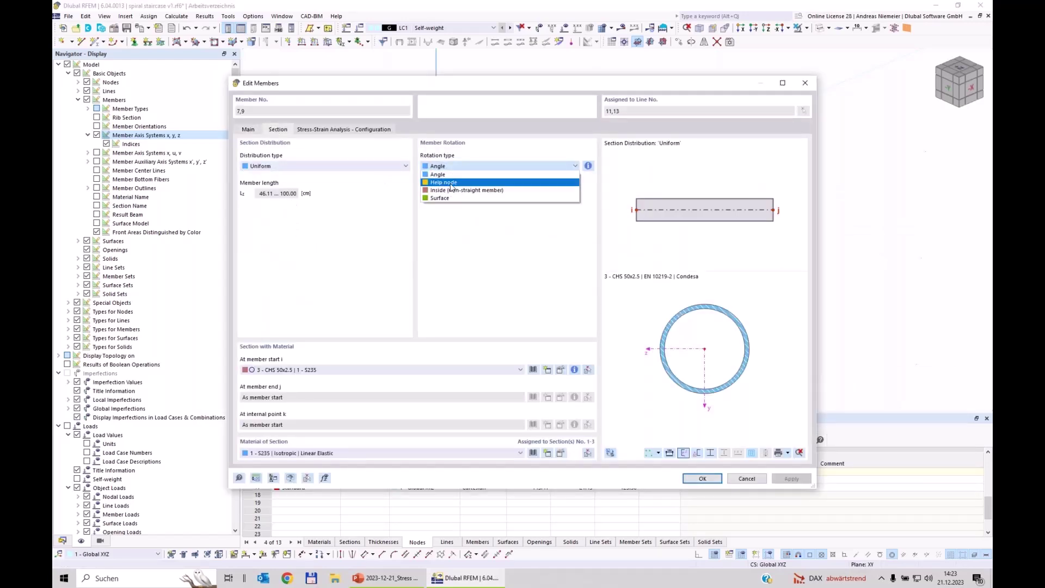
pyautogui.click(452, 182)
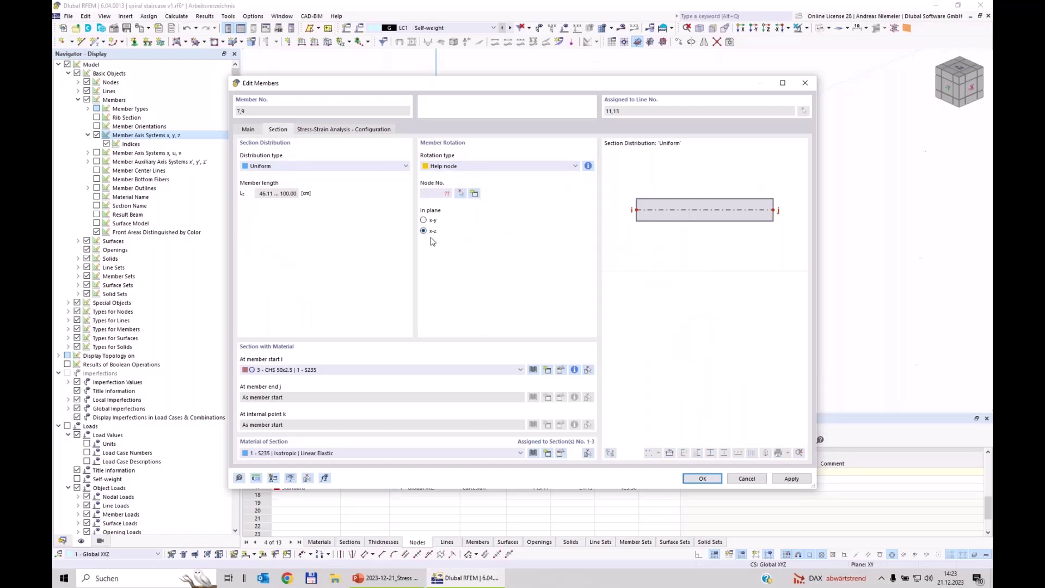
pyautogui.click(461, 194)
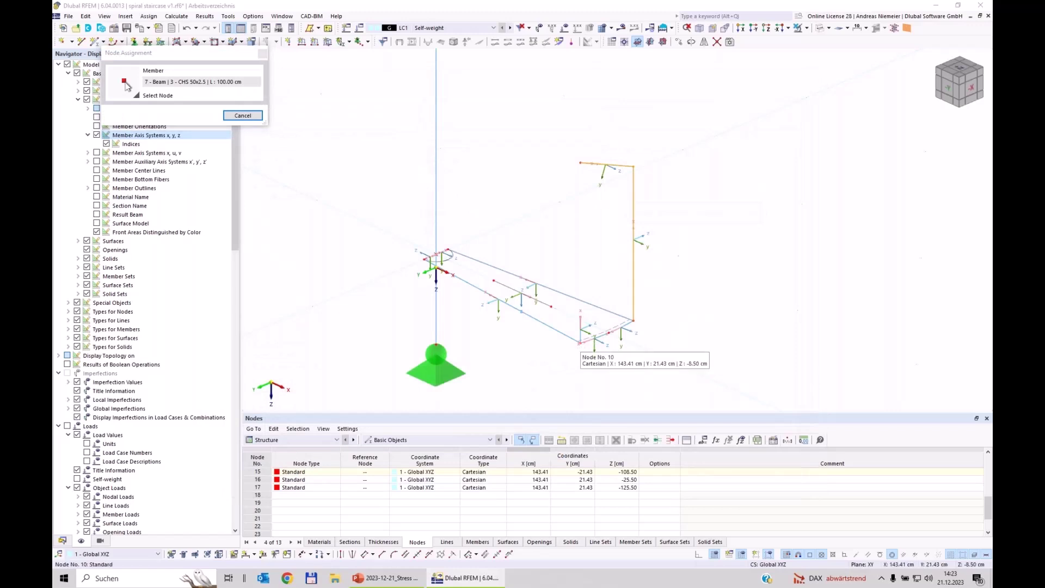
pyautogui.click(580, 342)
pyautogui.click(703, 478)
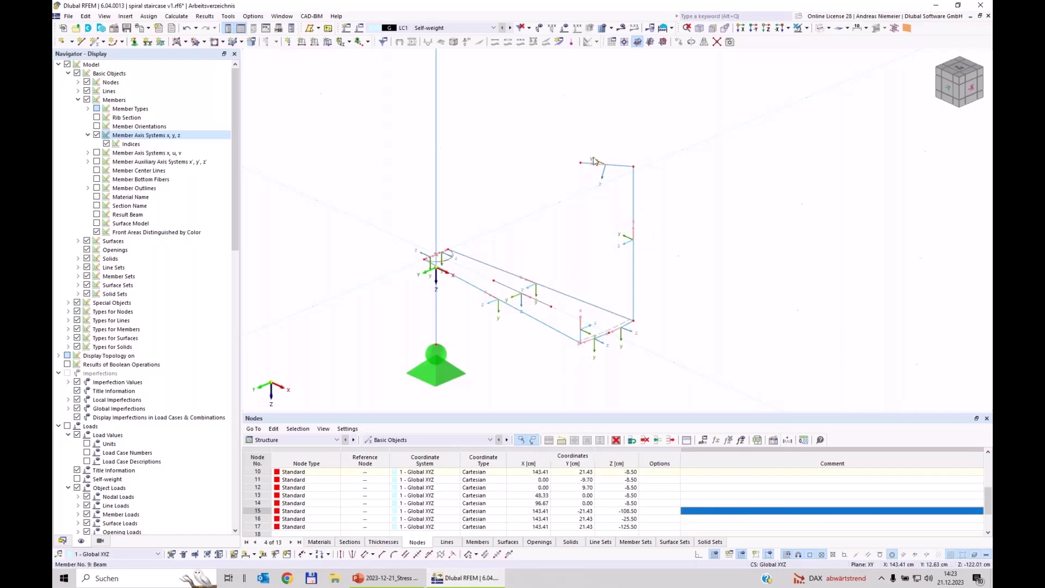
# Set the rotation of the short 17 cm member to a help node in plane x-z, using the railing post's base node 9.
pyautogui.doubleClick(581, 339)
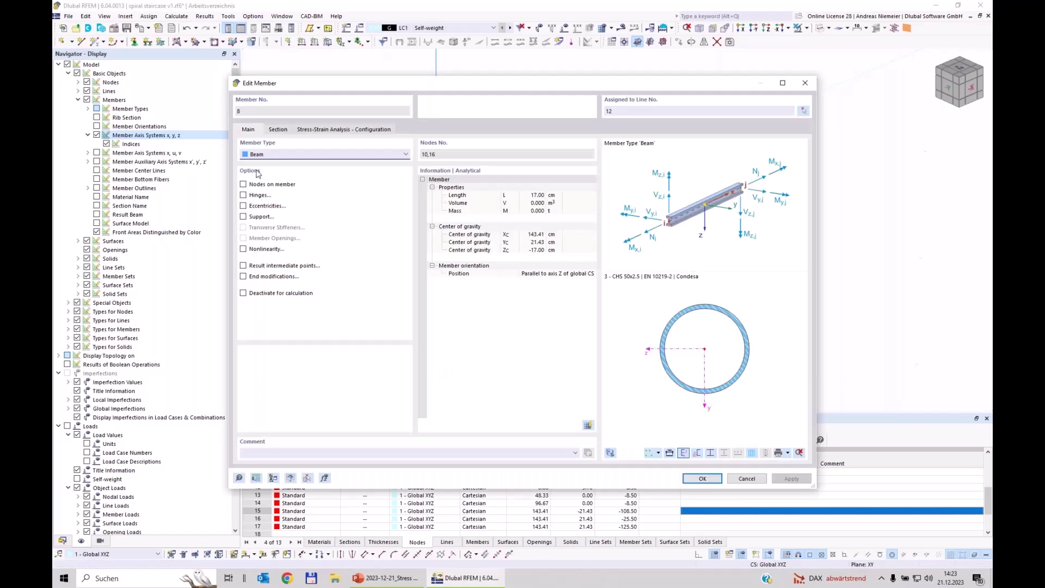
pyautogui.click(279, 129)
pyautogui.click(476, 164)
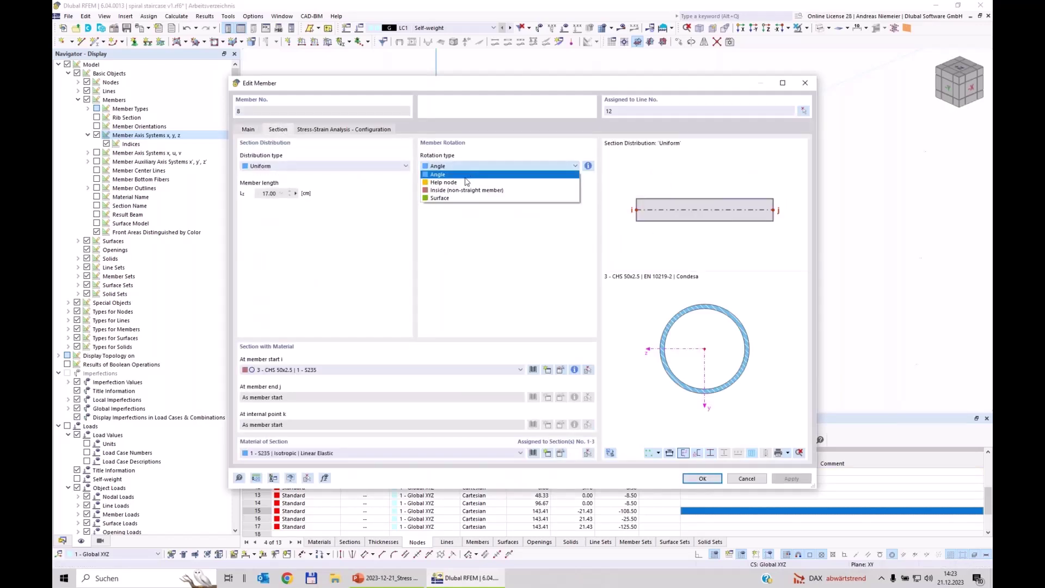
pyautogui.click(441, 183)
pyautogui.click(460, 193)
pyautogui.click(635, 323)
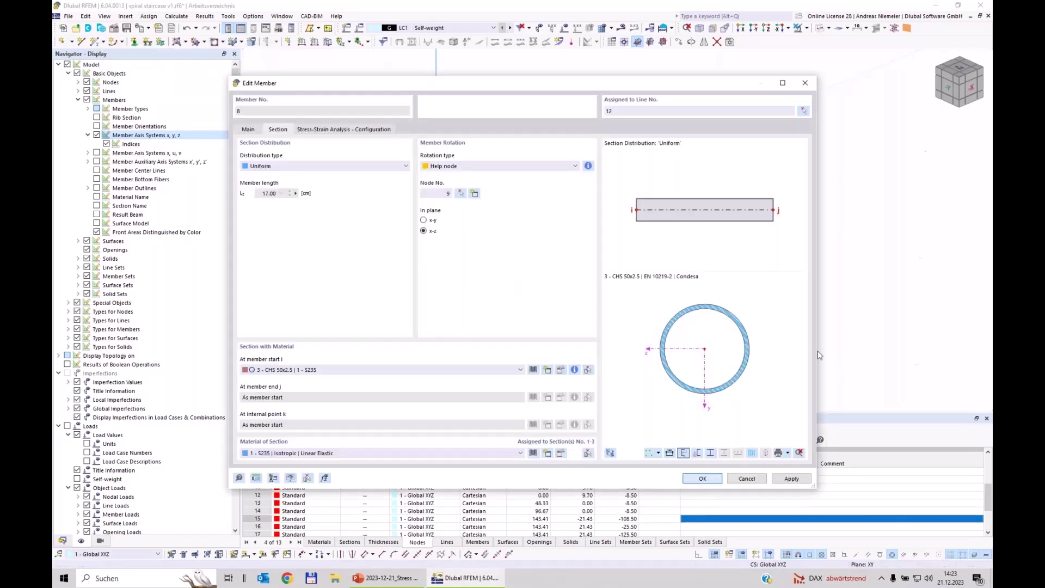
pyautogui.press('Return')
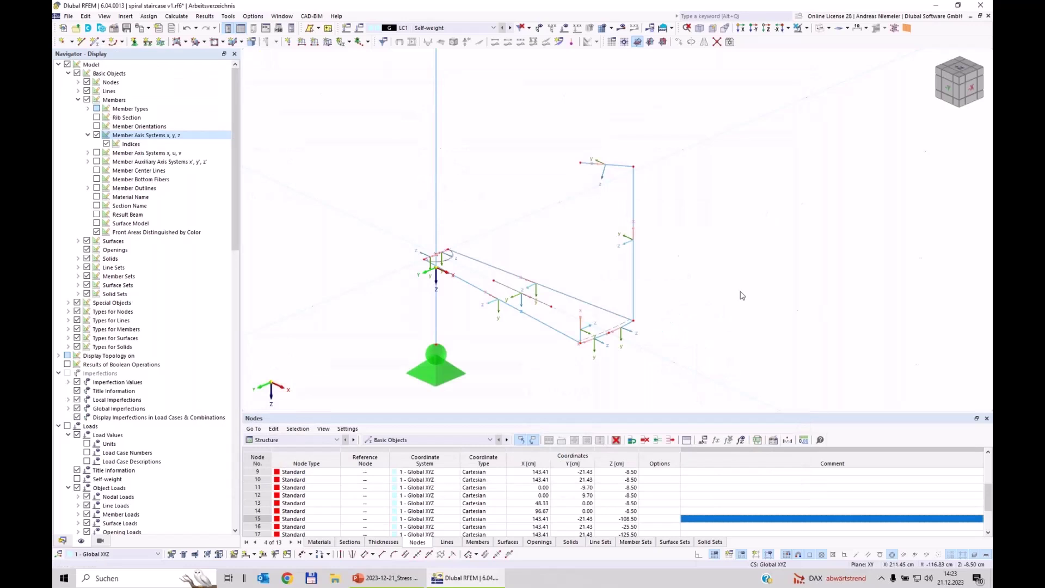
# Hide the member axis systems and the node table, and save the model.
pyautogui.click(96, 135)
pyautogui.keyDown('ctrl'); pyautogui.moveTo(372, 277); pyautogui.dragTo(416, 285, button='middle'); pyautogui.keyUp('ctrl')
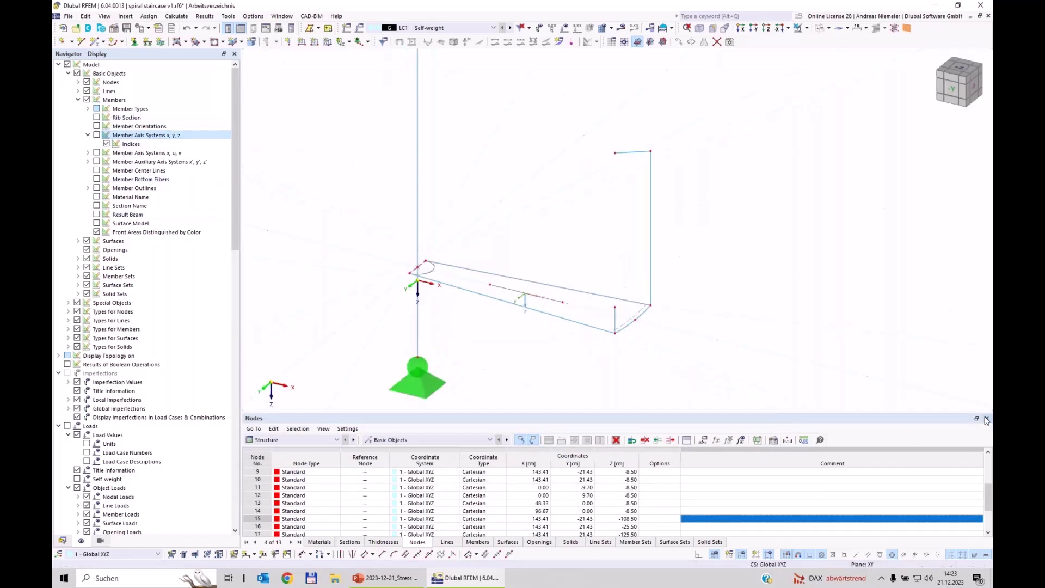
pyautogui.click(987, 419)
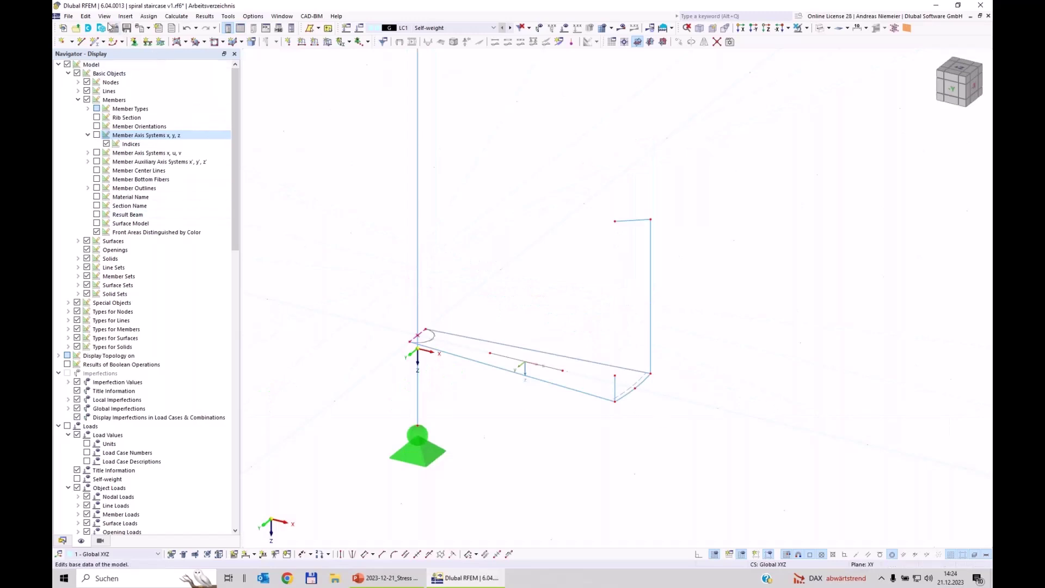
pyautogui.click(126, 28)
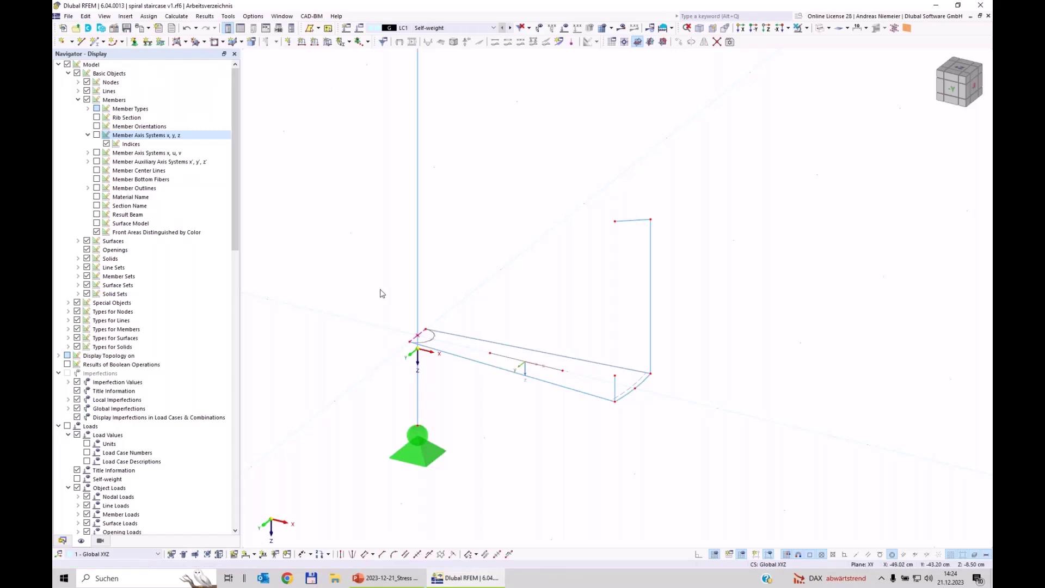
# Start saving the whole step with its railing, without the column, as a block, ignoring the plausibility check warning.
pyautogui.scroll(-3, 391, 299)
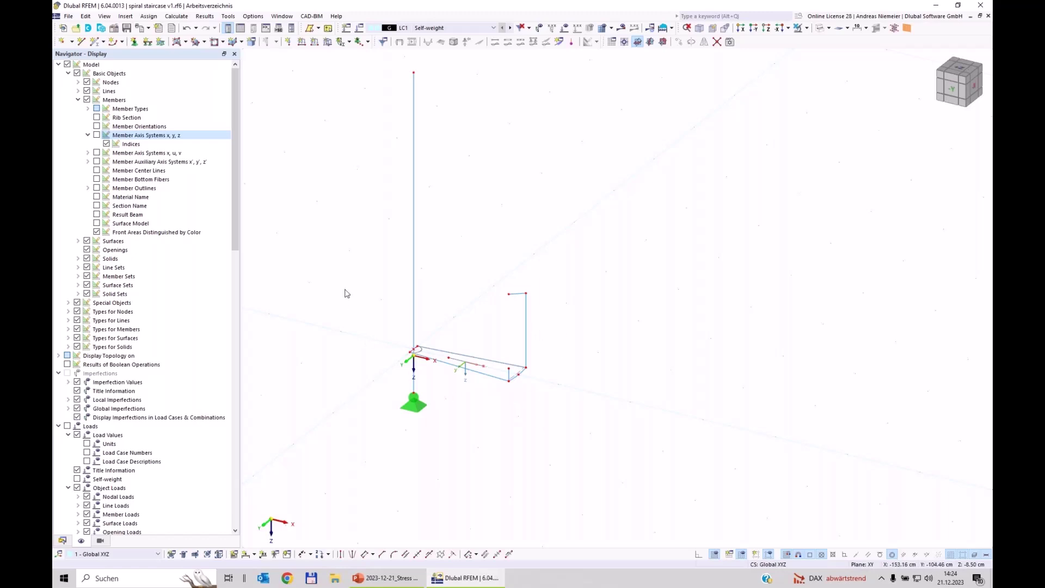
pyautogui.scroll(3, 348, 291)
pyautogui.moveTo(379, 268); pyautogui.dragTo(759, 466)
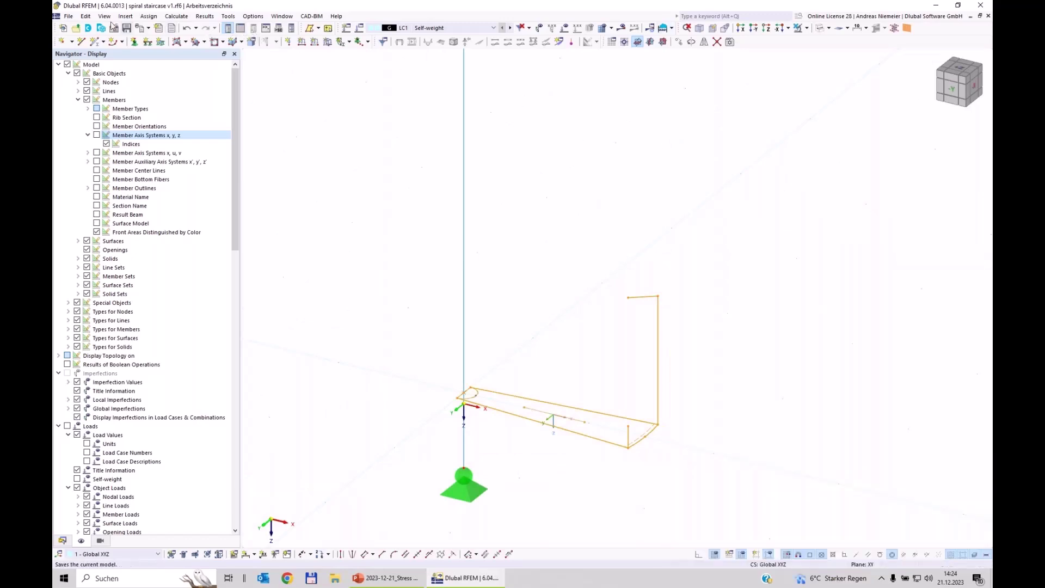
pyautogui.click(68, 16)
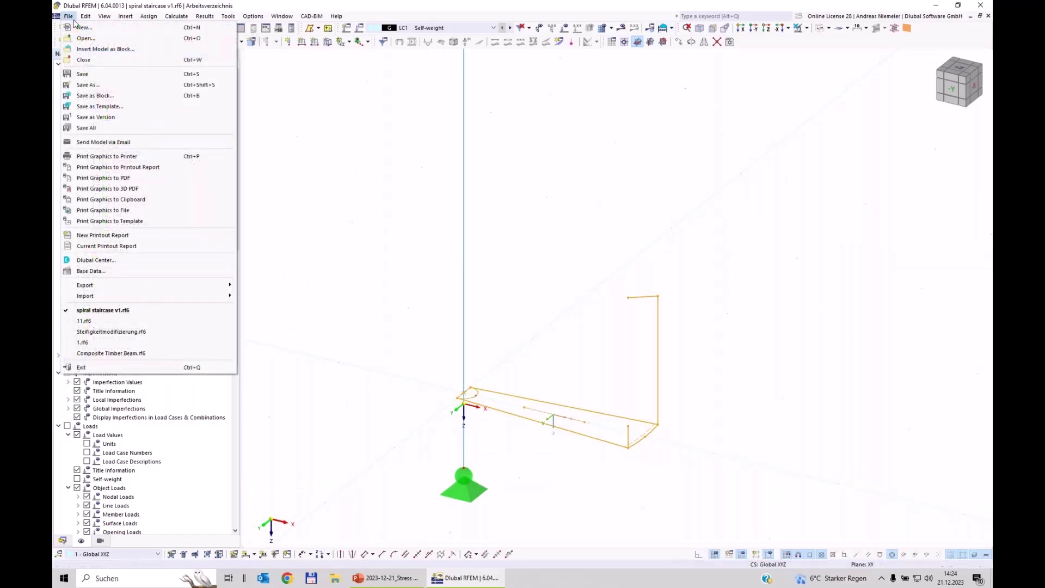
pyautogui.click(86, 96)
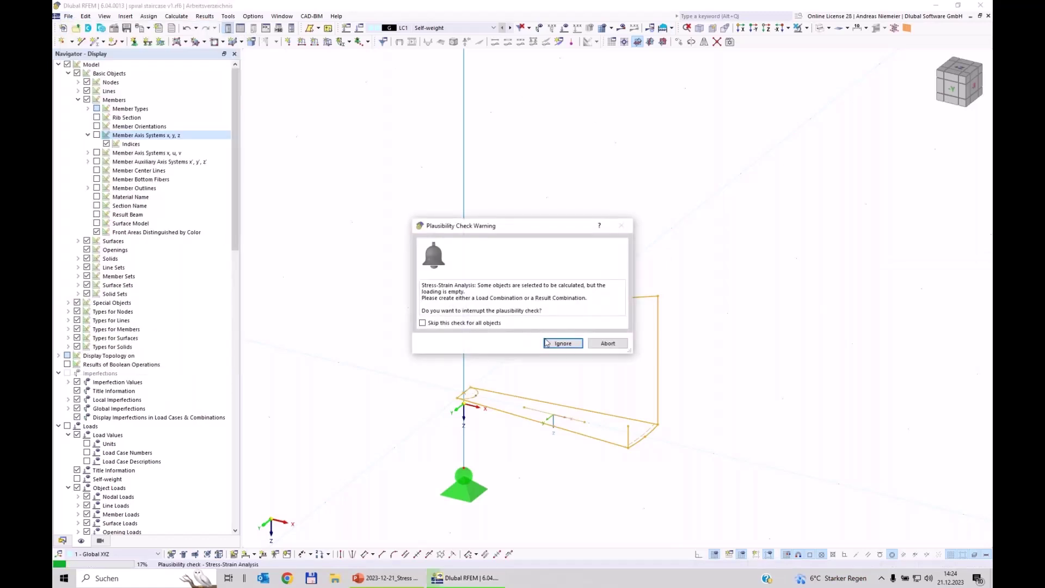
pyautogui.click(562, 345)
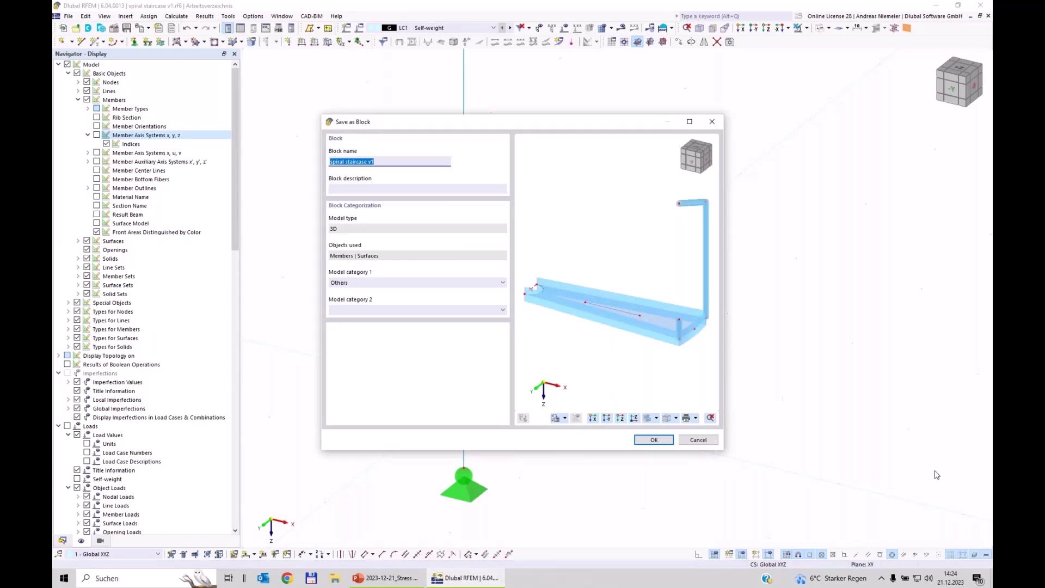
# Name the block Stairstep, set model category 1 to Others | General, and save the block.
pyautogui.write('stari')
pyautogui.write('step')
pyautogui.press('Home')
pyautogui.press('Delete')
pyautogui.write('S')
pyautogui.click(384, 283)
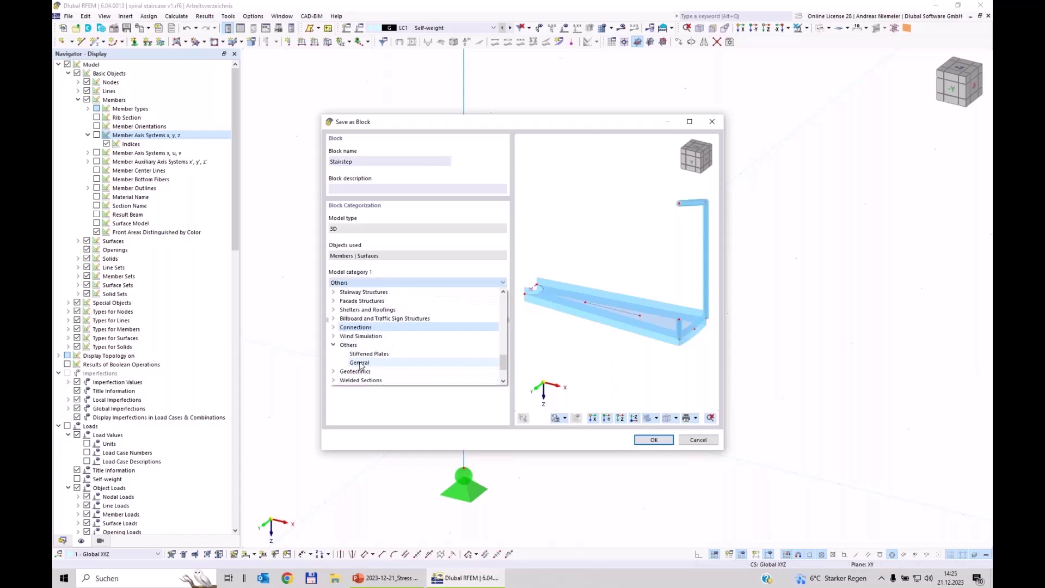
pyautogui.click(359, 362)
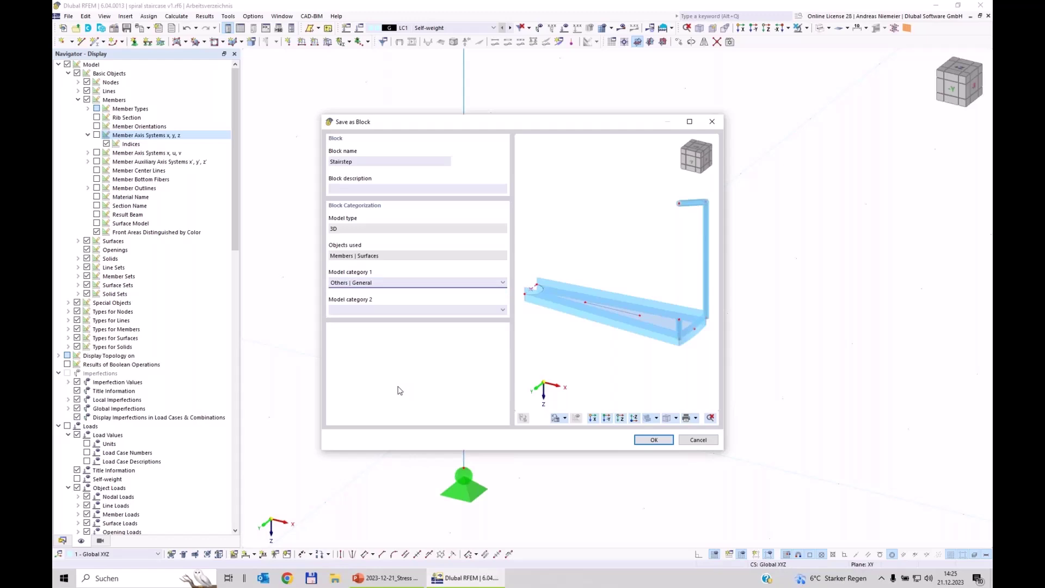
pyautogui.click(648, 444)
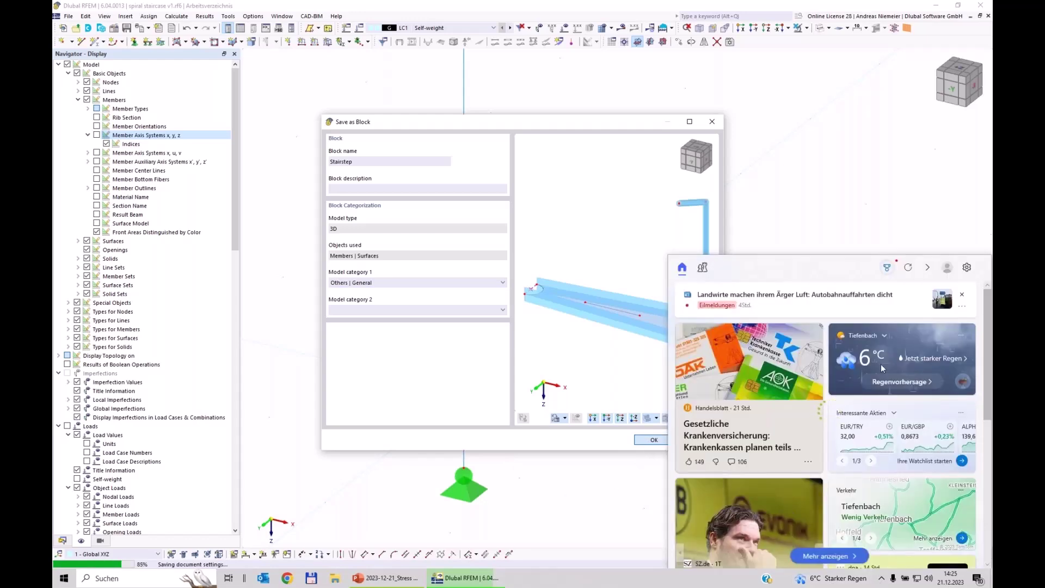
pyautogui.click(844, 227)
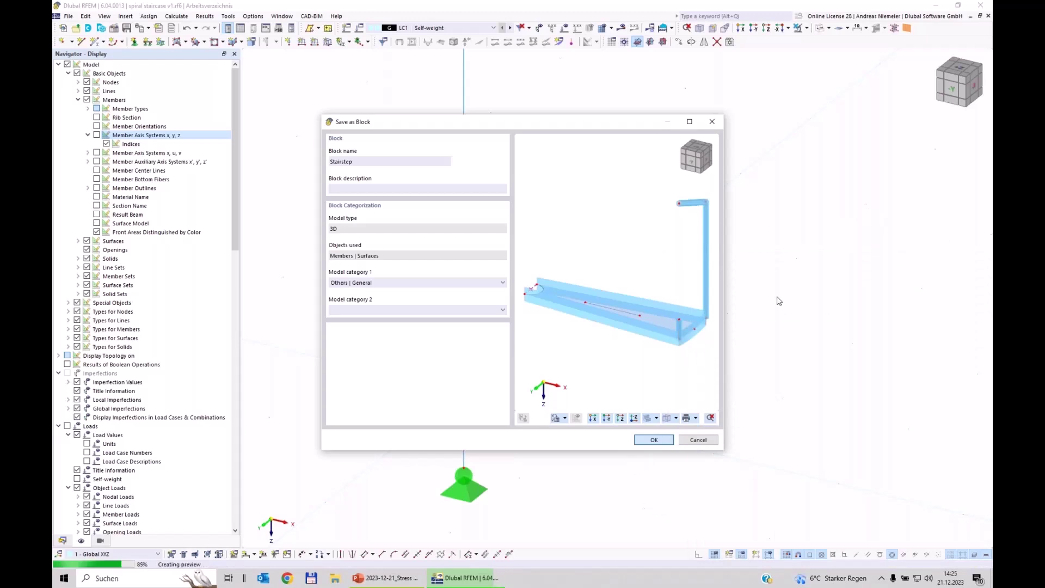
pyautogui.press('Return')
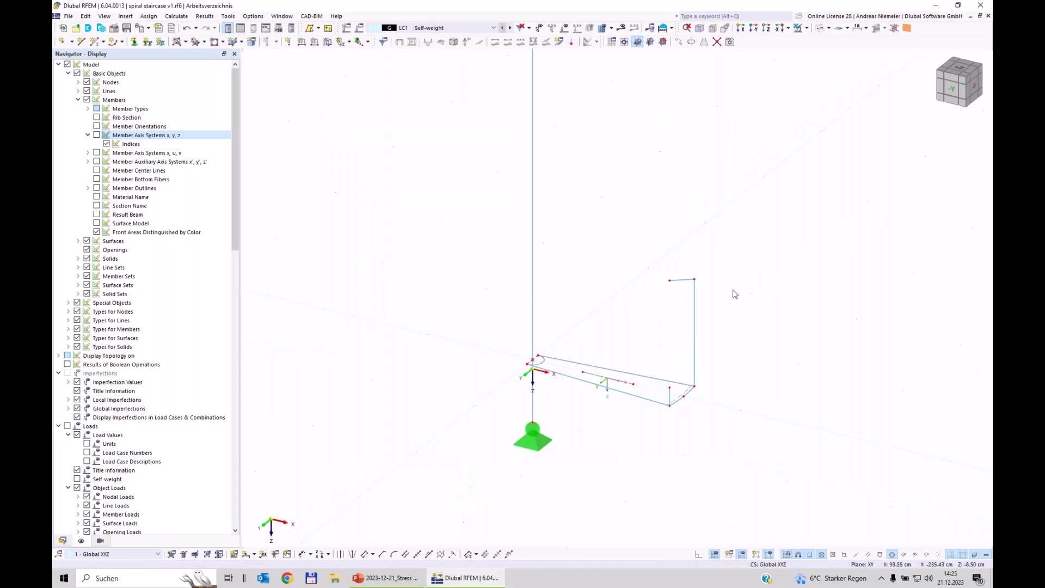
# Delete the modelled step with its railing and insert the saved Stairstep block in its place at X, Y and Z 0.00 cm.
pyautogui.moveTo(464, 239); pyautogui.dragTo(737, 419)
pyautogui.press('Delete')
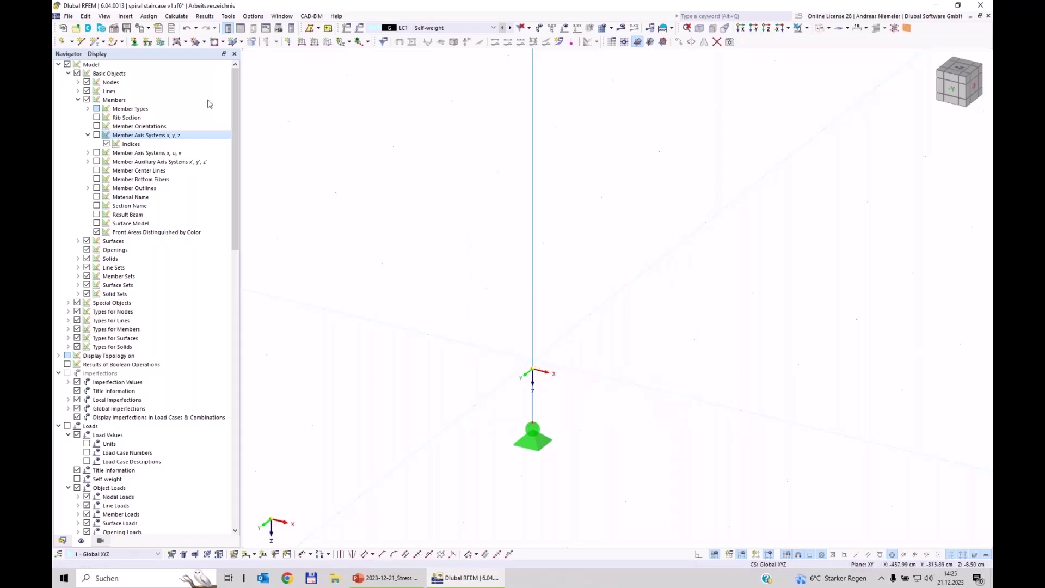
pyautogui.click(102, 28)
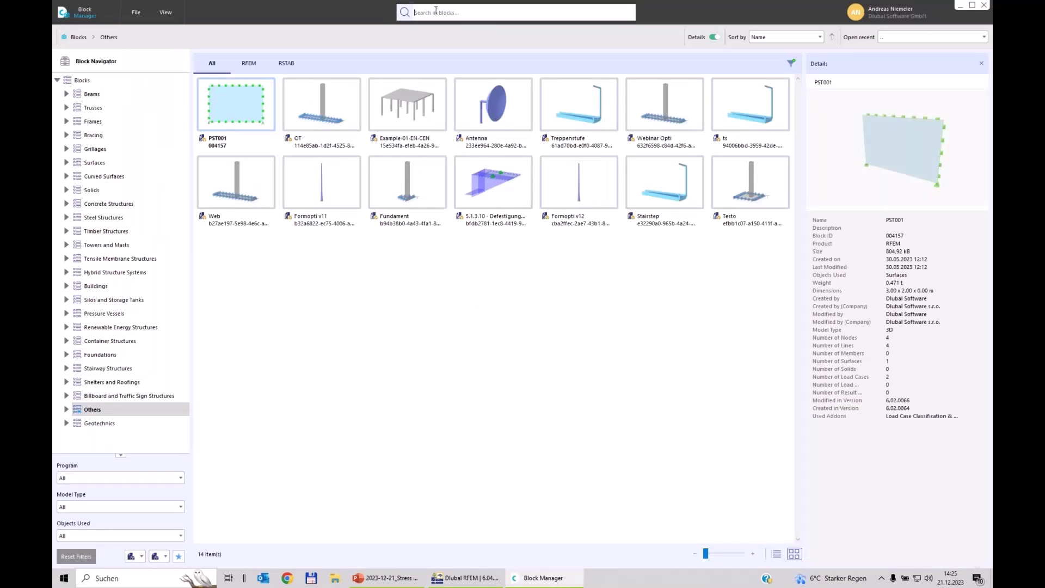
pyautogui.click(436, 12)
pyautogui.write('stai')
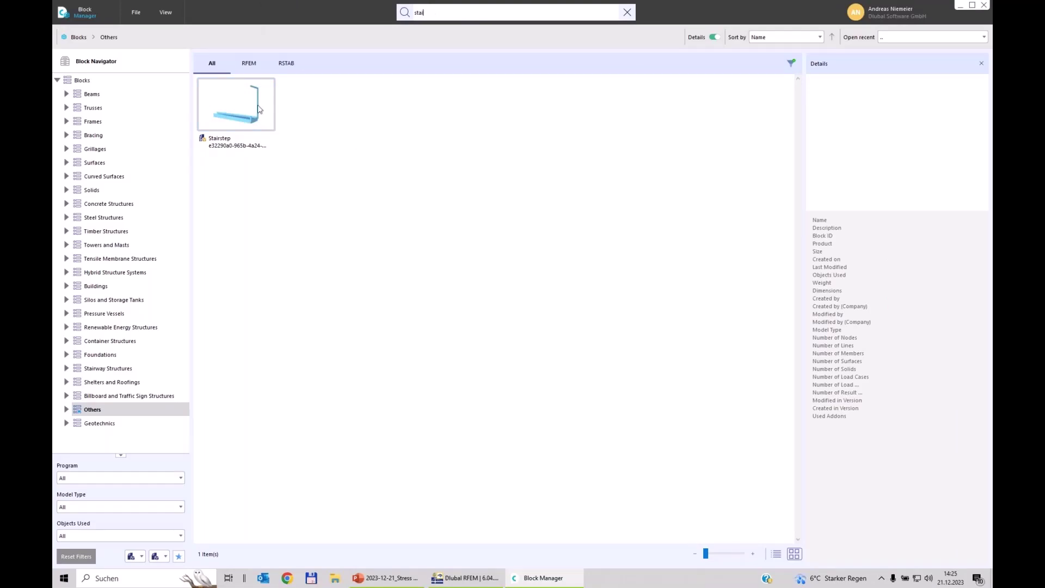
pyautogui.click(240, 117)
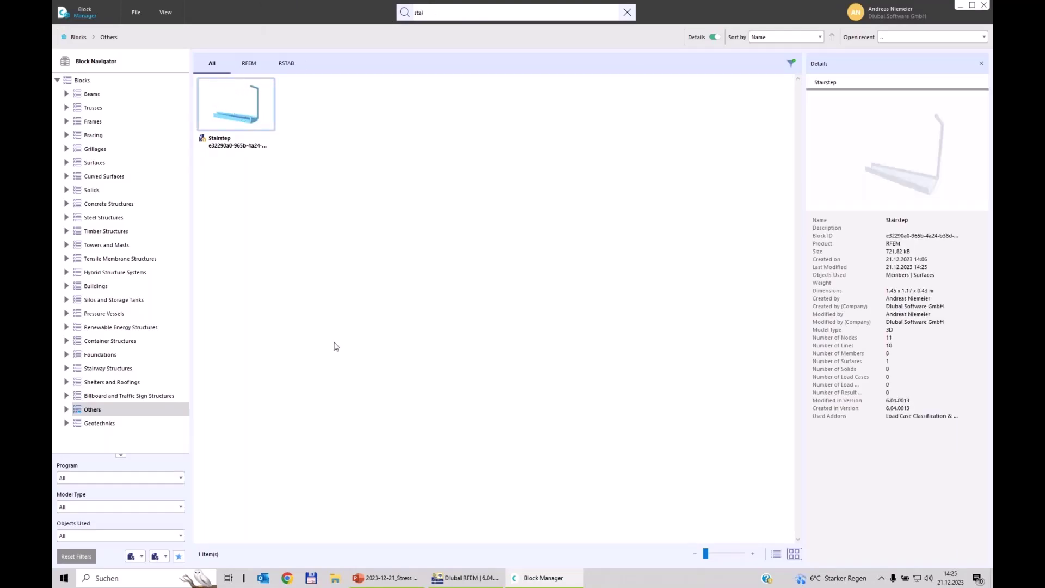
pyautogui.doubleClick(258, 115)
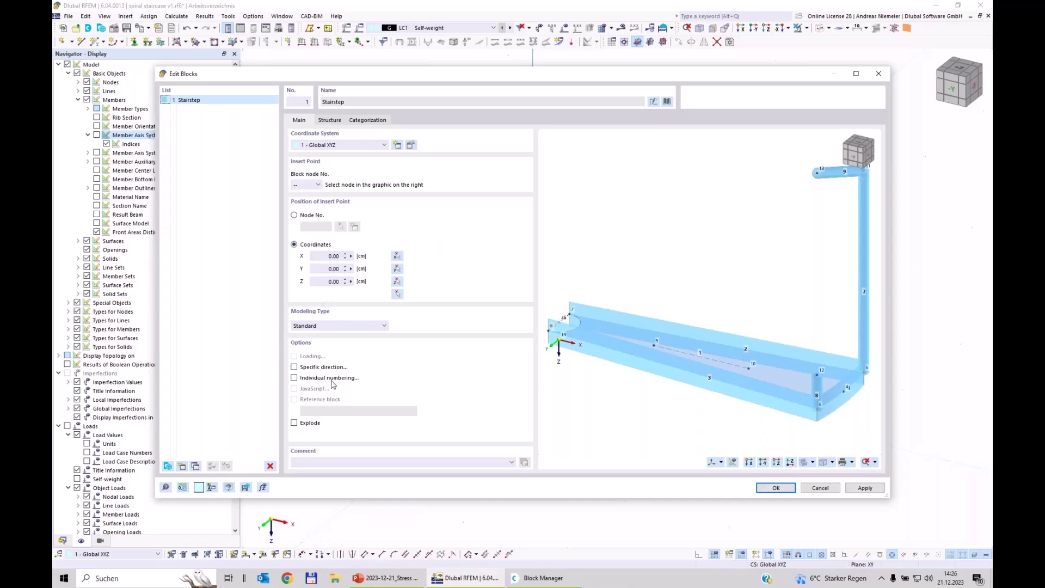
pyautogui.click(780, 486)
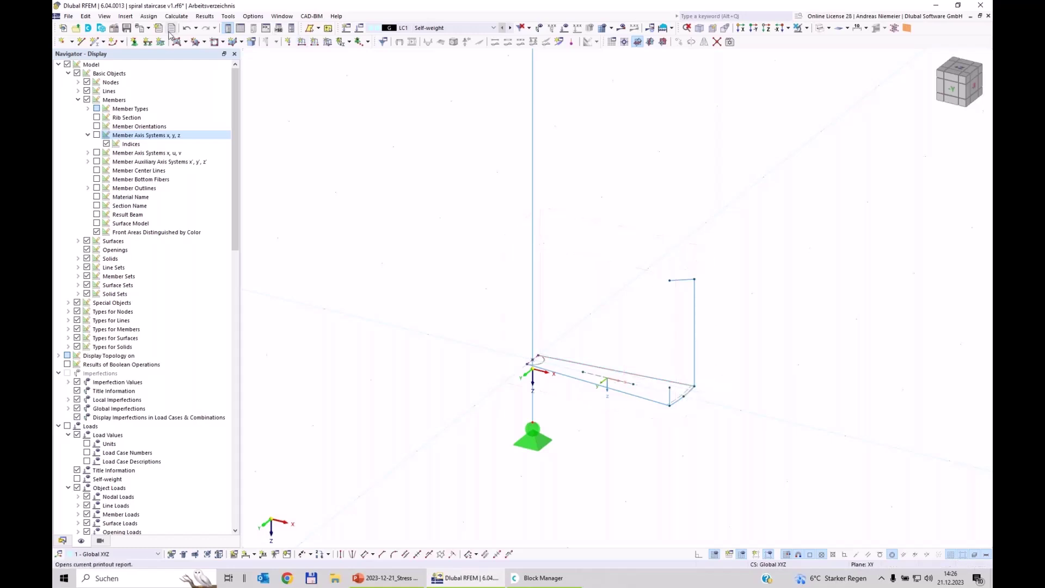
# Locate the Stairstep block among the special objects and check in the nodes table whether its node coordinates are editable.
pyautogui.click(63, 541)
pyautogui.click(68, 206)
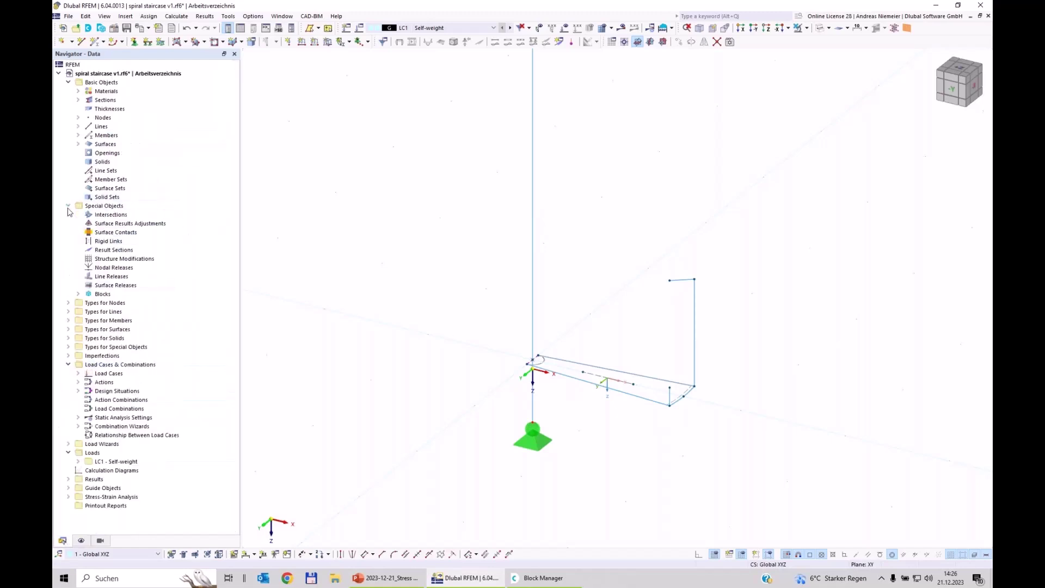
pyautogui.click(78, 295)
pyautogui.click(113, 303)
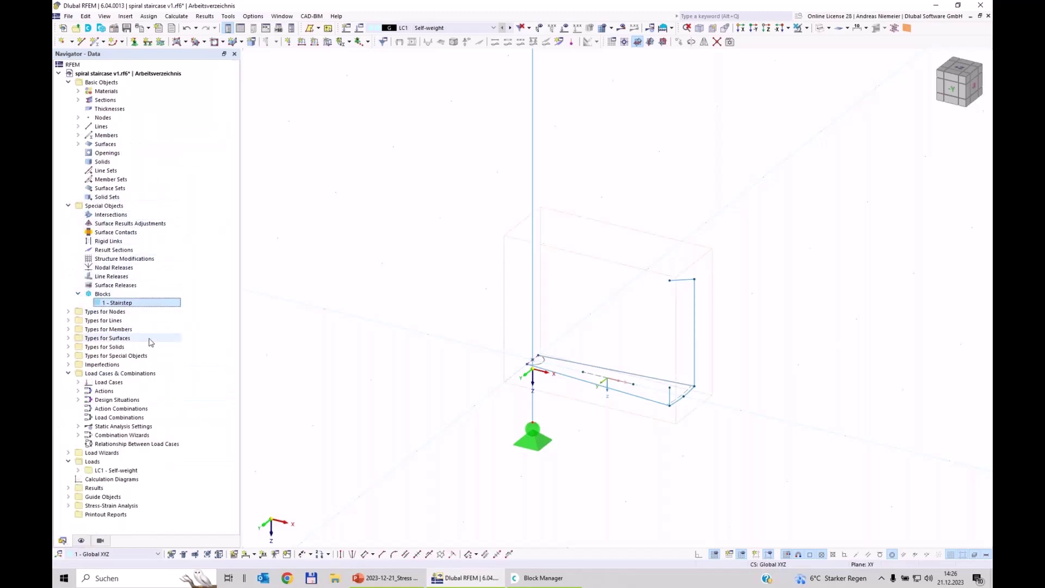
pyautogui.click(249, 42)
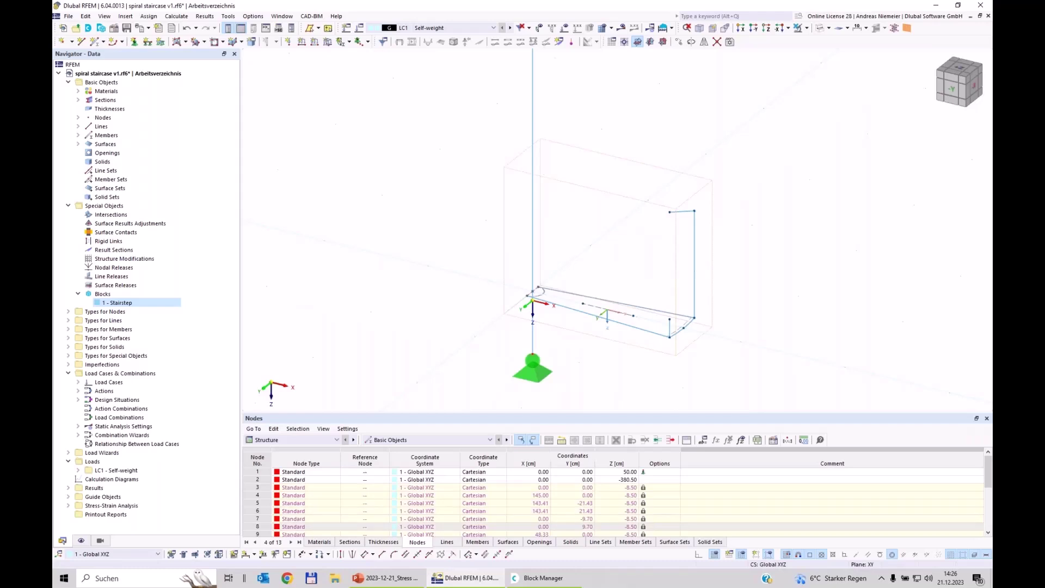
pyautogui.click(622, 496)
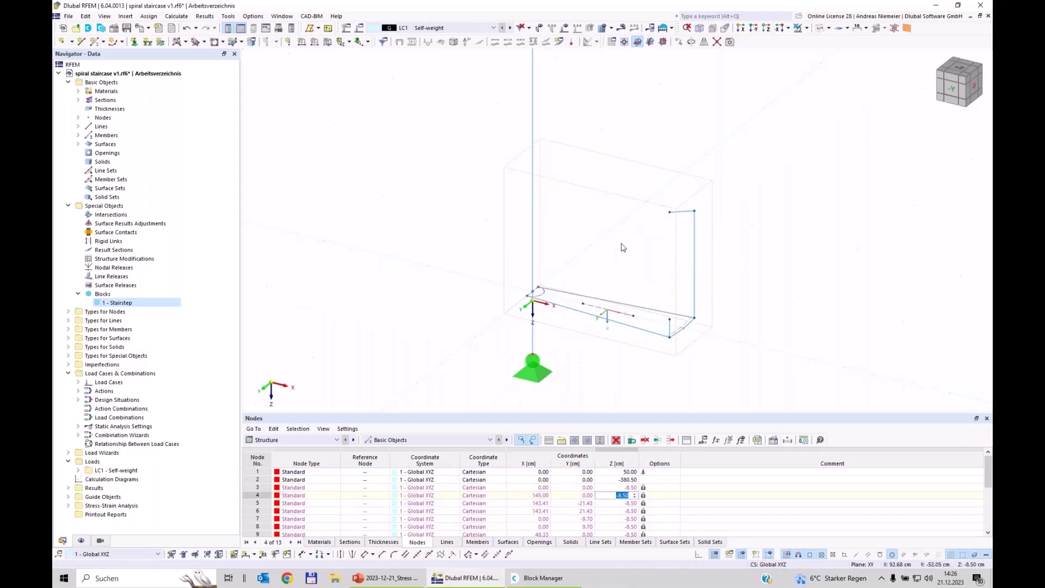
pyautogui.click(119, 305)
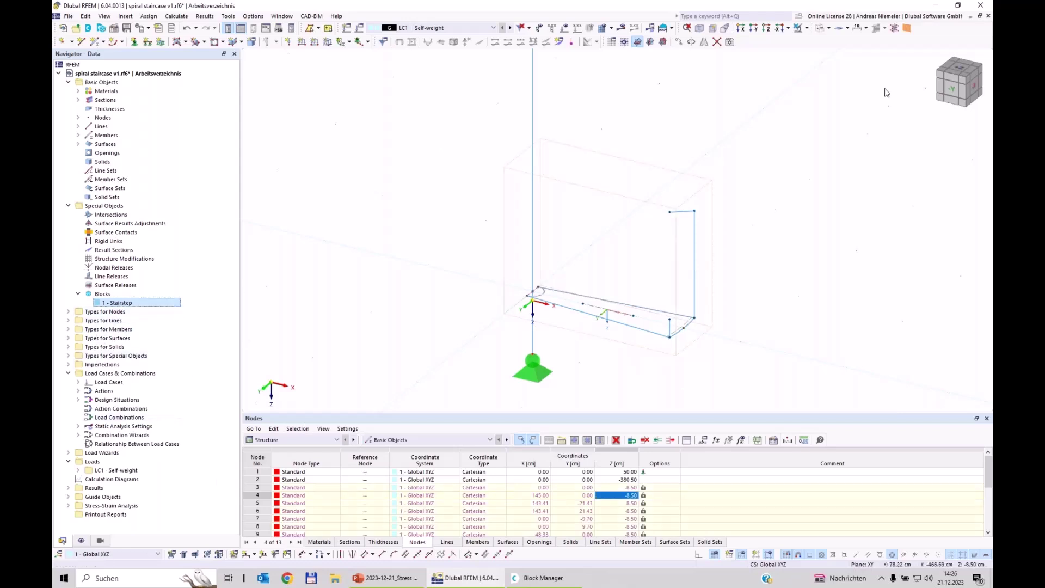
# Copy the Stairstep block 16 times with a displacement vector of X 0.00, Y 0.00 and Z -17.00 cm.
pyautogui.click(679, 42)
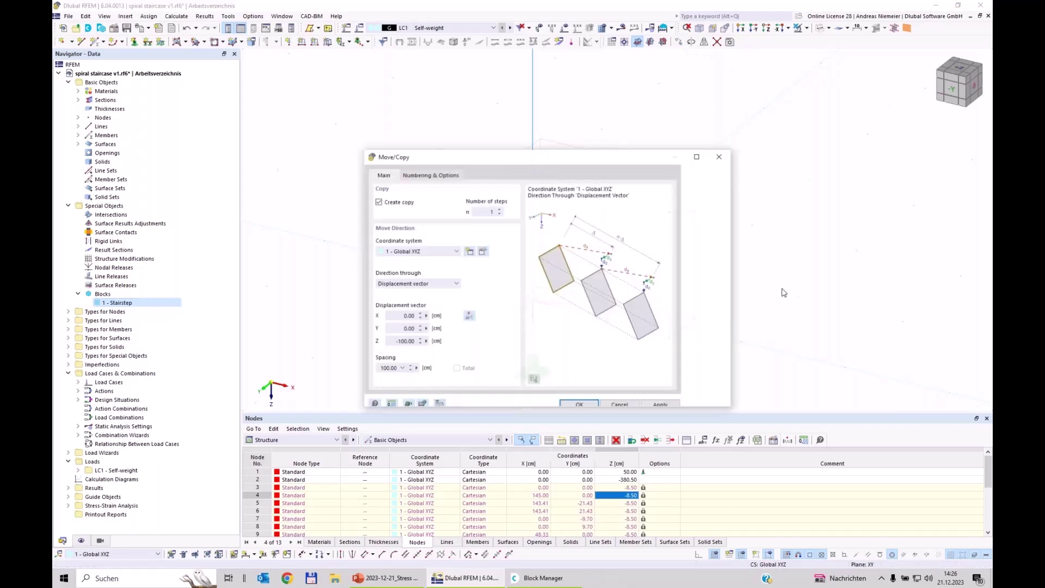
pyautogui.write('16')
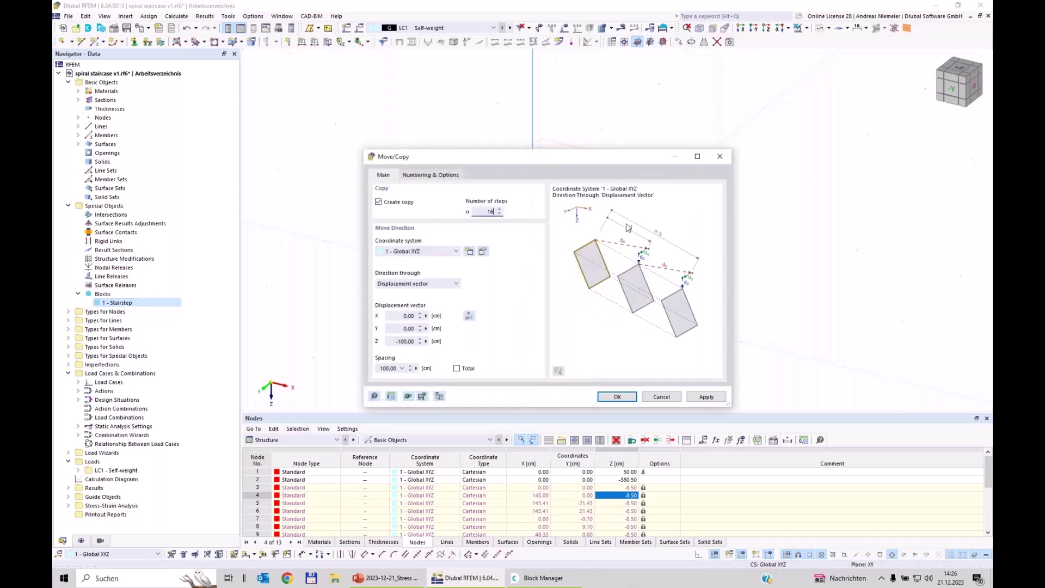
pyautogui.click(391, 342)
pyautogui.write('-')
pyautogui.click(438, 175)
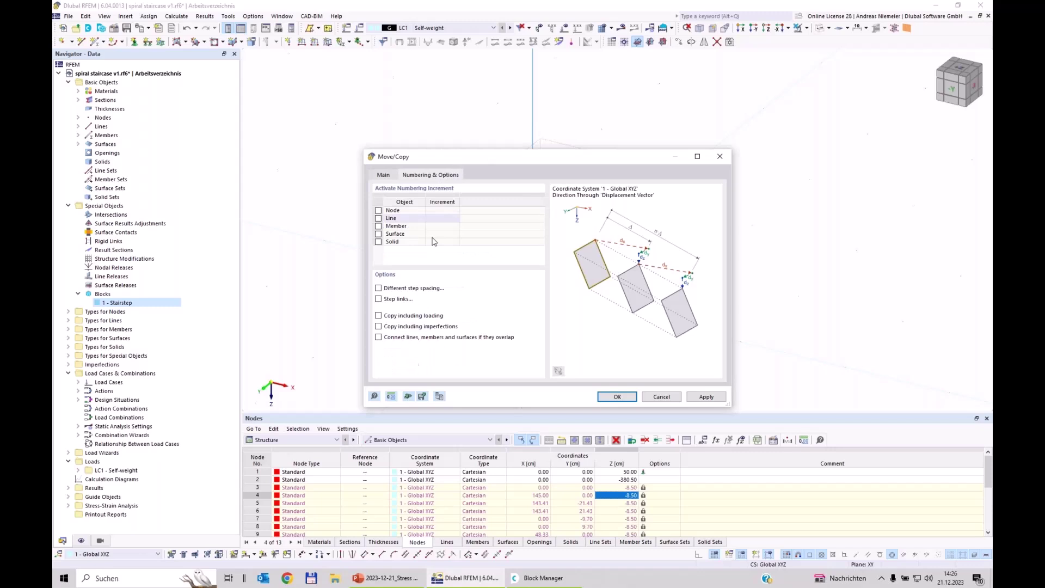
pyautogui.click(384, 176)
pyautogui.click(635, 399)
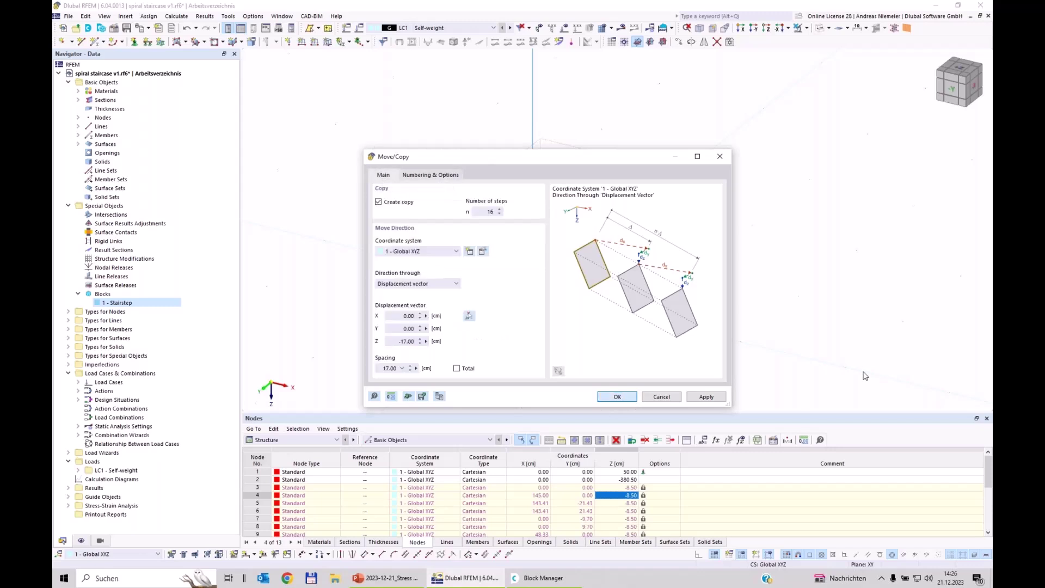
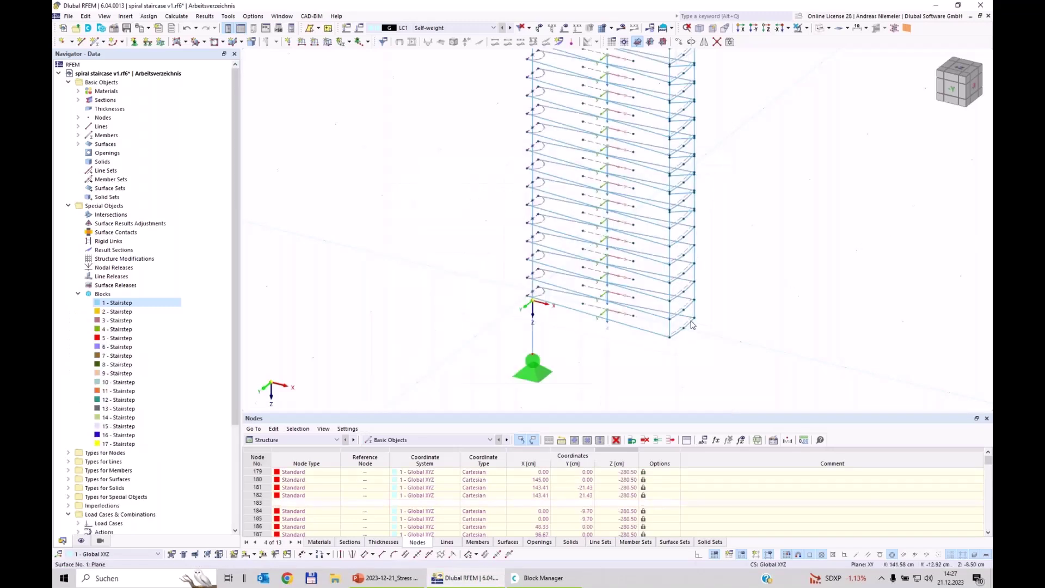
# Close the nodes table to enlarge the view of the copied steps.
pyautogui.scroll(-3, 693, 321)
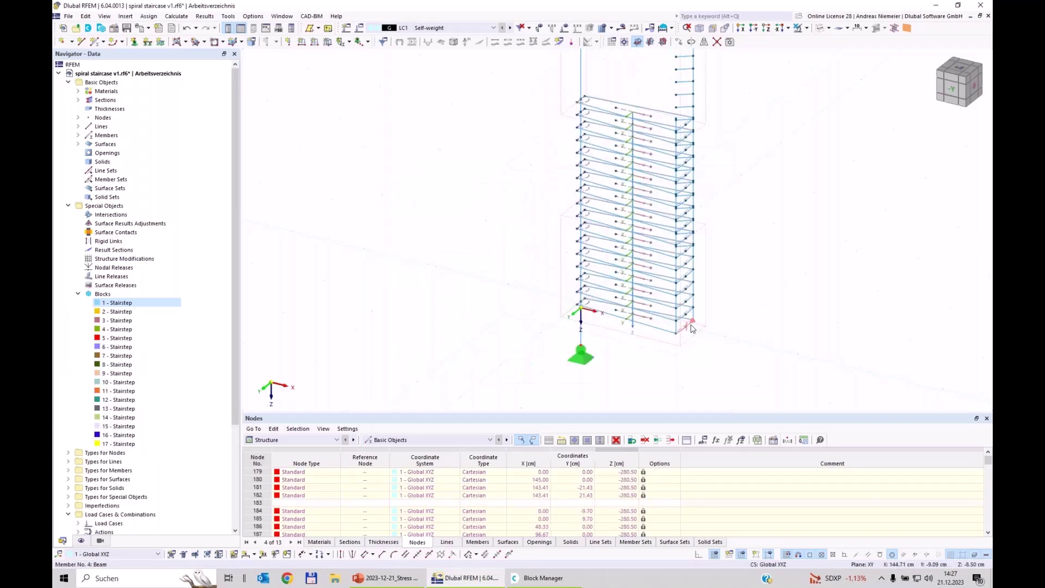
pyautogui.click(988, 418)
pyautogui.scroll(4, 681, 380)
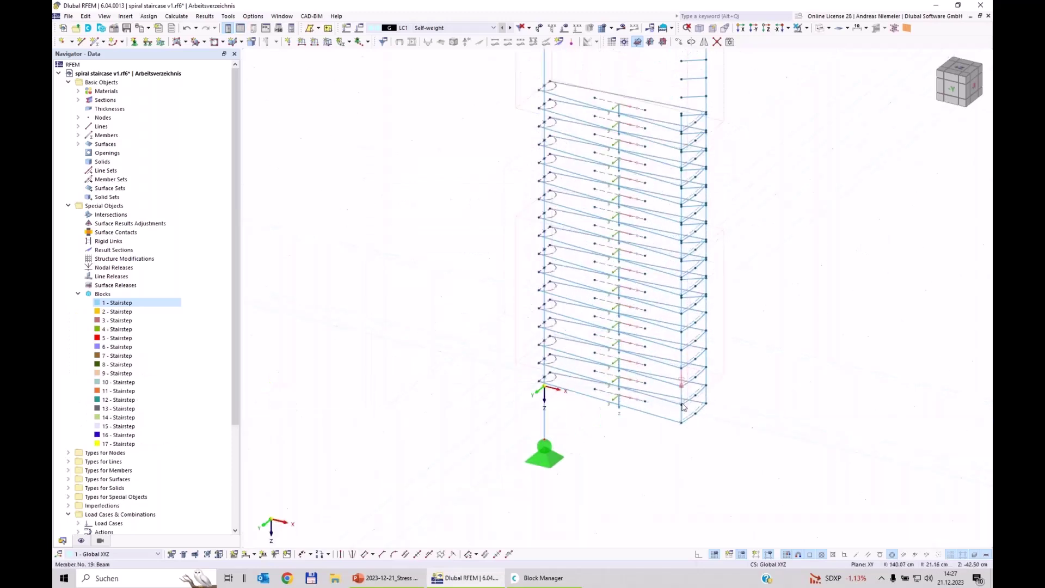
pyautogui.scroll(-4, 701, 376)
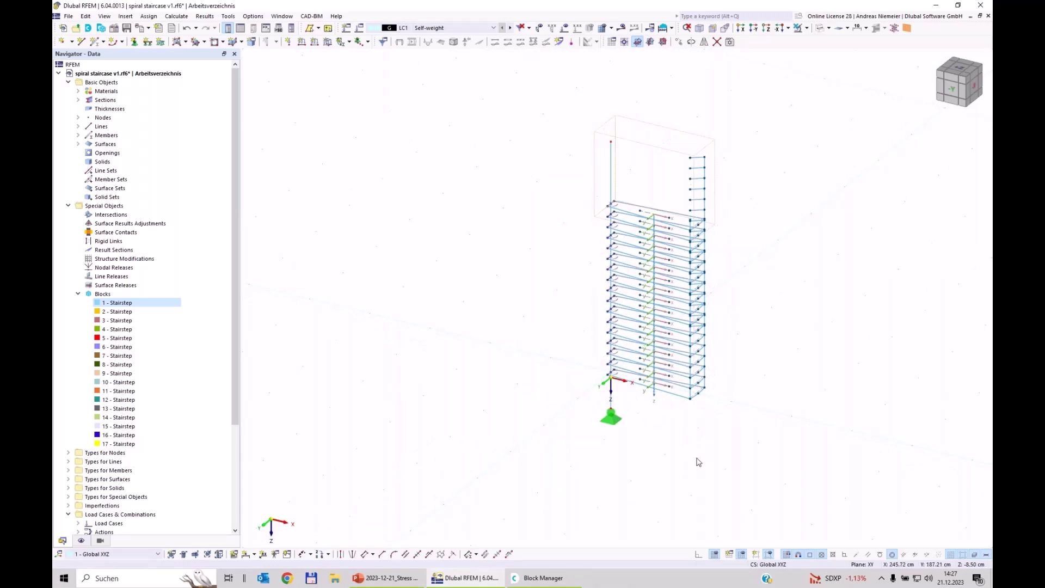
# Give Stairstep blocks 2 to 17 a specific direction rotated via 3 angles, with 1.00 deg about Z'.
pyautogui.click(108, 303)
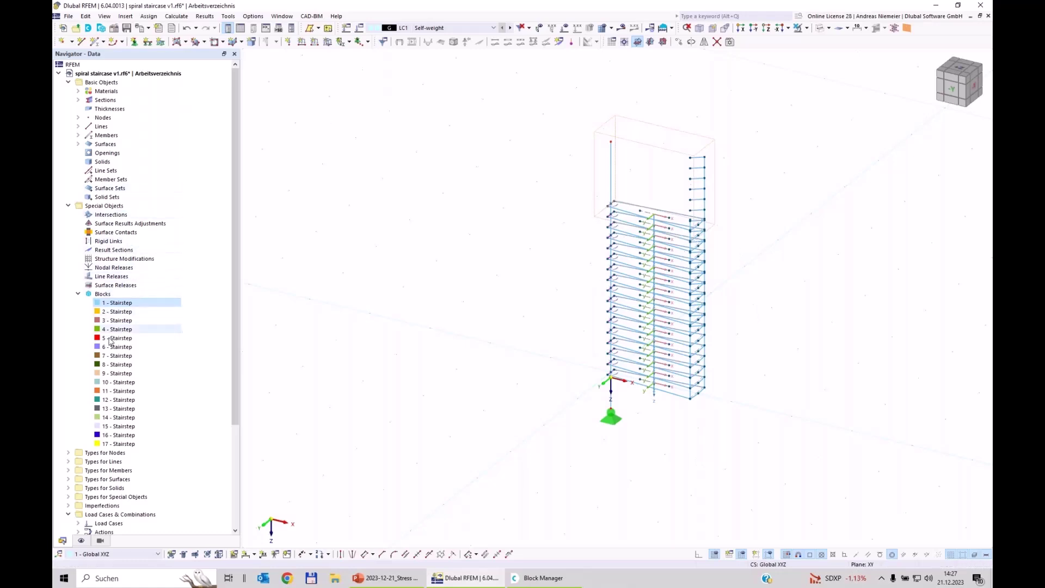
pyautogui.click(119, 314)
pyautogui.doubleClick(126, 304)
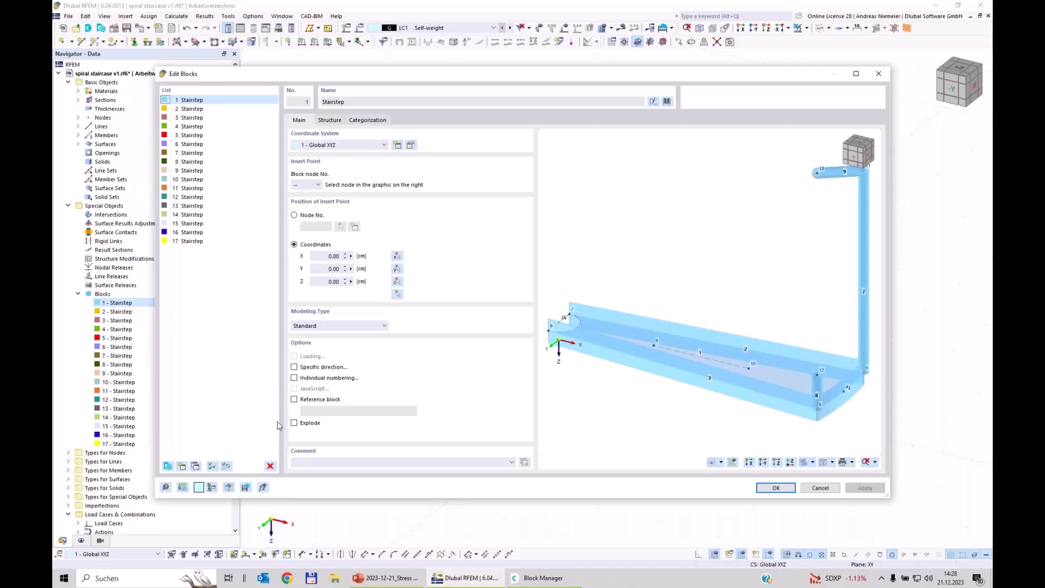
pyautogui.click(199, 109)
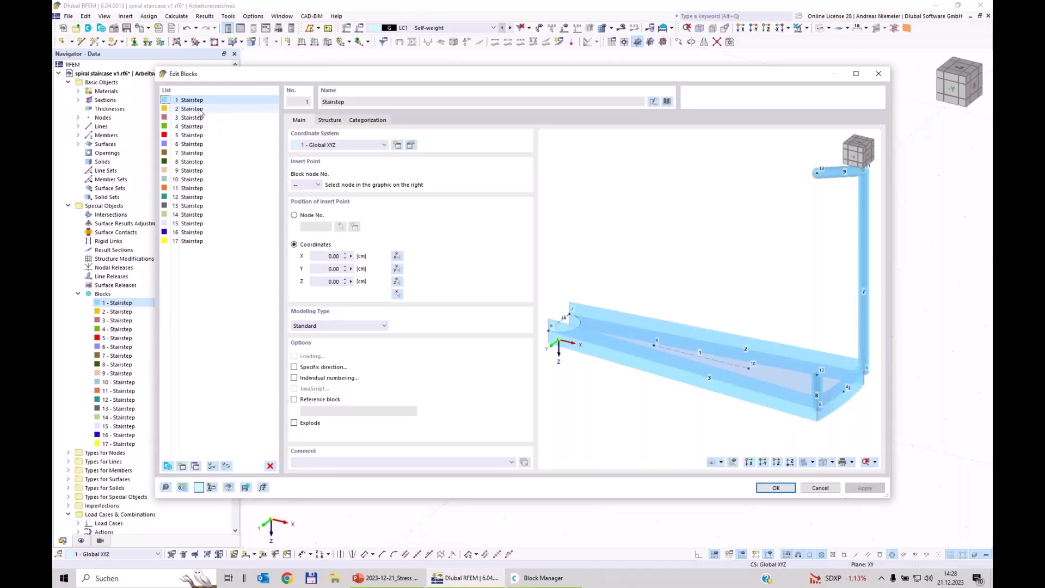
pyautogui.keyDown('shift'); pyautogui.click(199, 241); pyautogui.keyUp('shift')
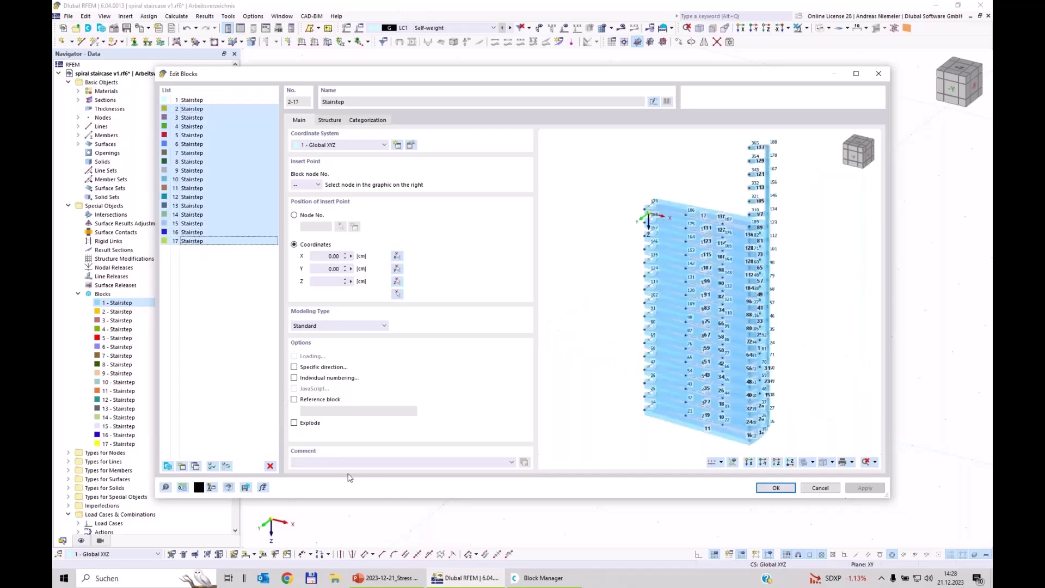
pyautogui.click(294, 368)
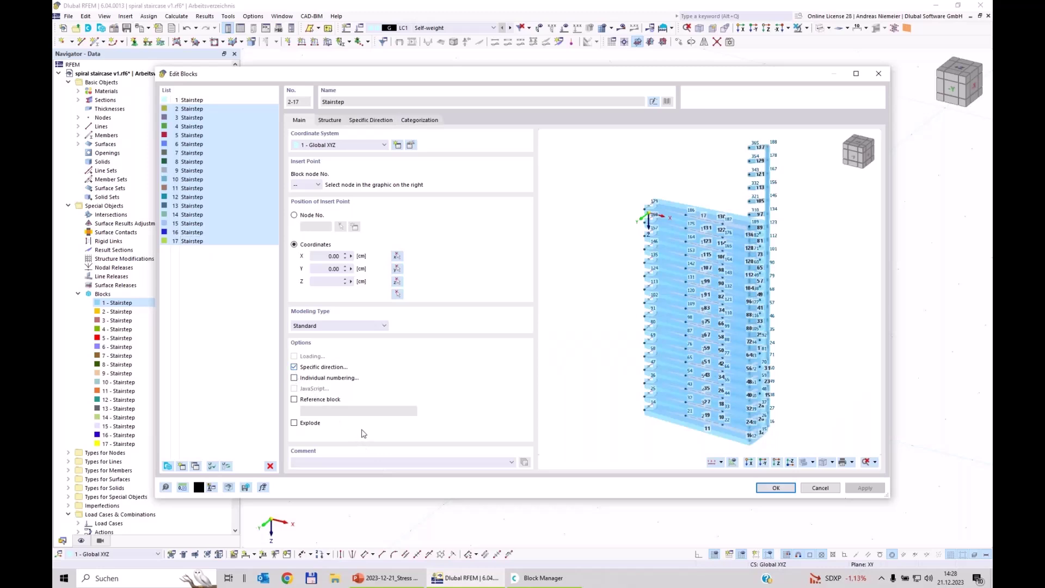
pyautogui.click(370, 121)
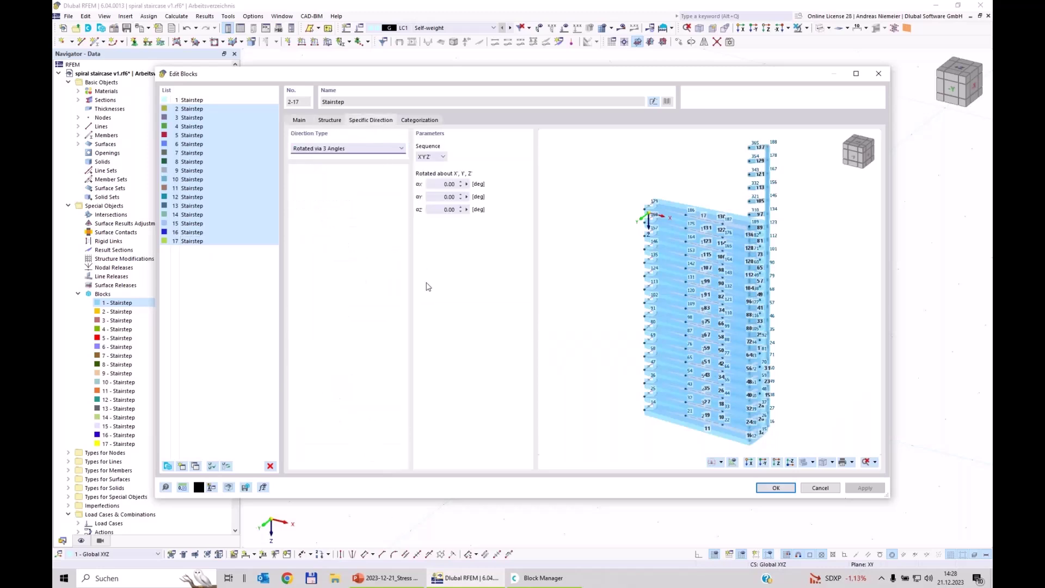
pyautogui.click(451, 209)
pyautogui.write('1')
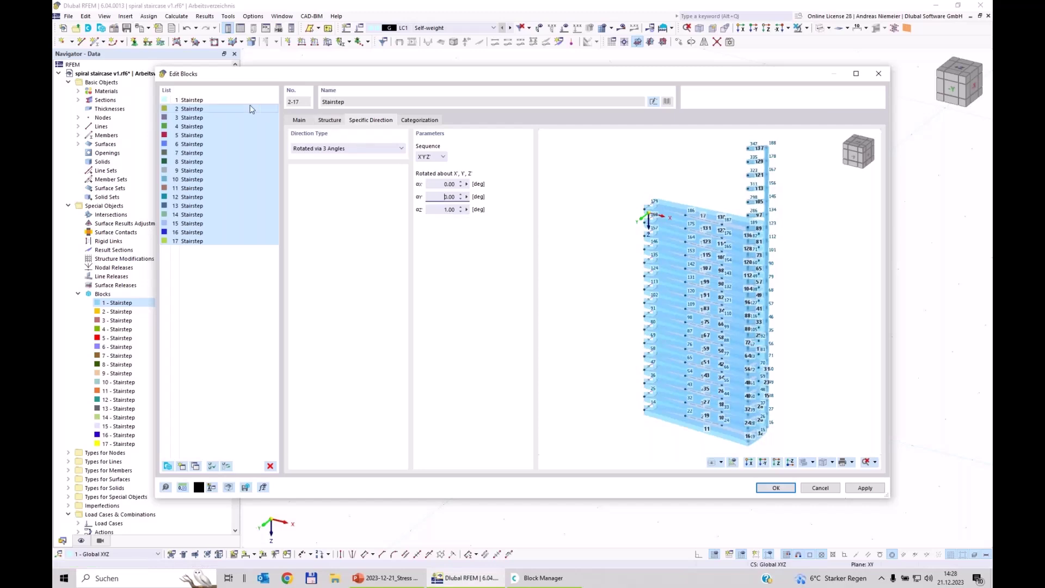
# Set the rotation about Z' to 17 deg for block 2, 2*17 for block 3 and 3*17 for block 4.
pyautogui.click(184, 110)
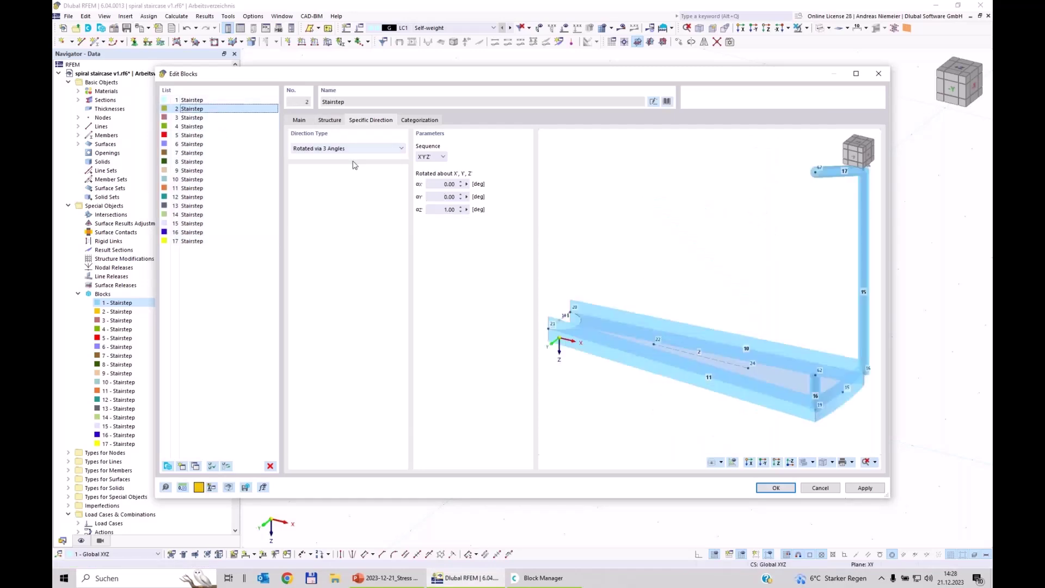
pyautogui.doubleClick(447, 209)
pyautogui.write('17')
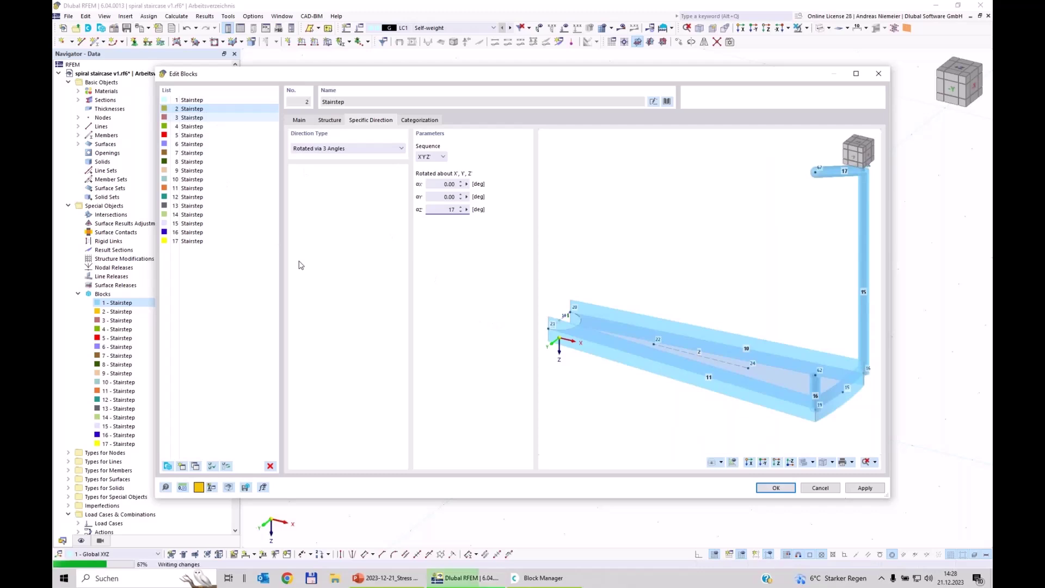
pyautogui.click(442, 209)
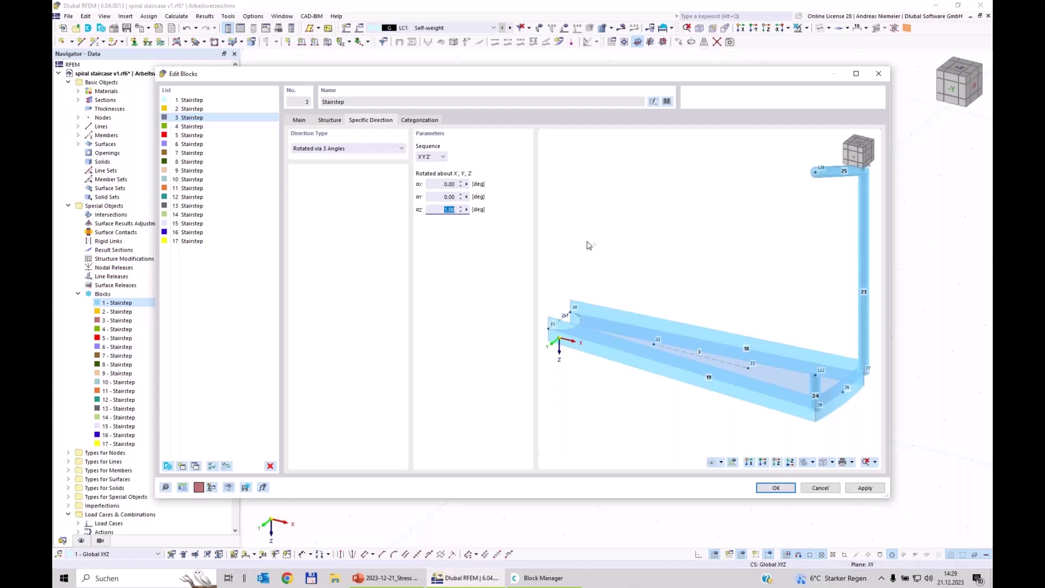
pyautogui.write('2*17')
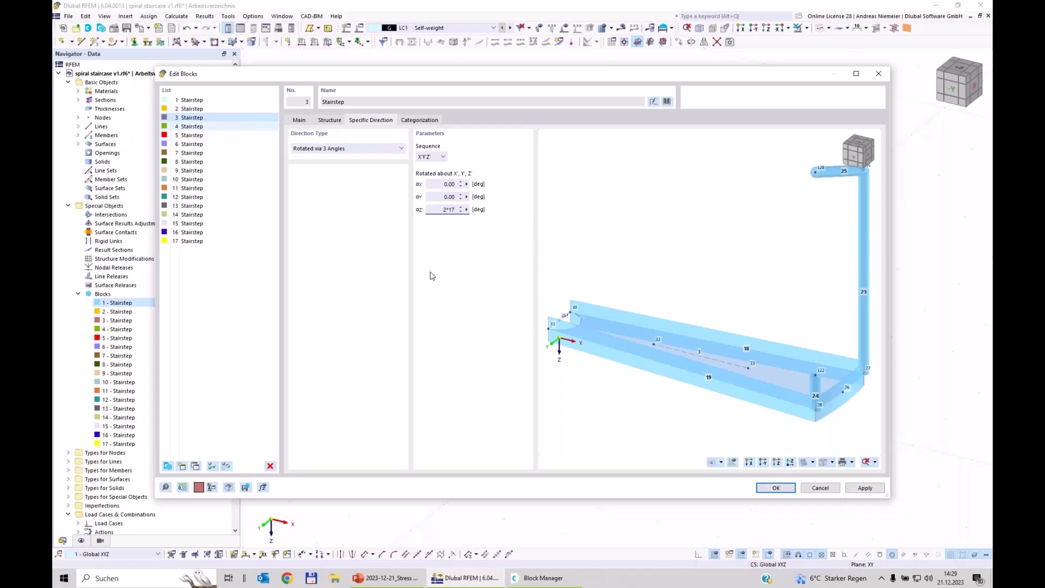
pyautogui.click(191, 127)
pyautogui.write('3*17')
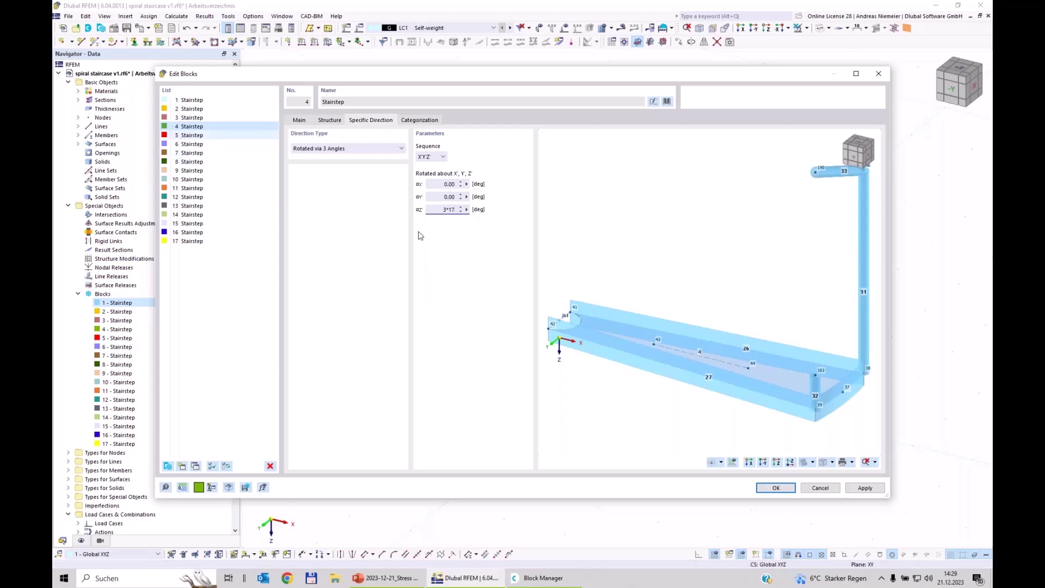
# Set the rotation about Z' to 4*17 deg for block 5, 5*17 for block 6 and 6*17 for block 7.
pyautogui.click(448, 210)
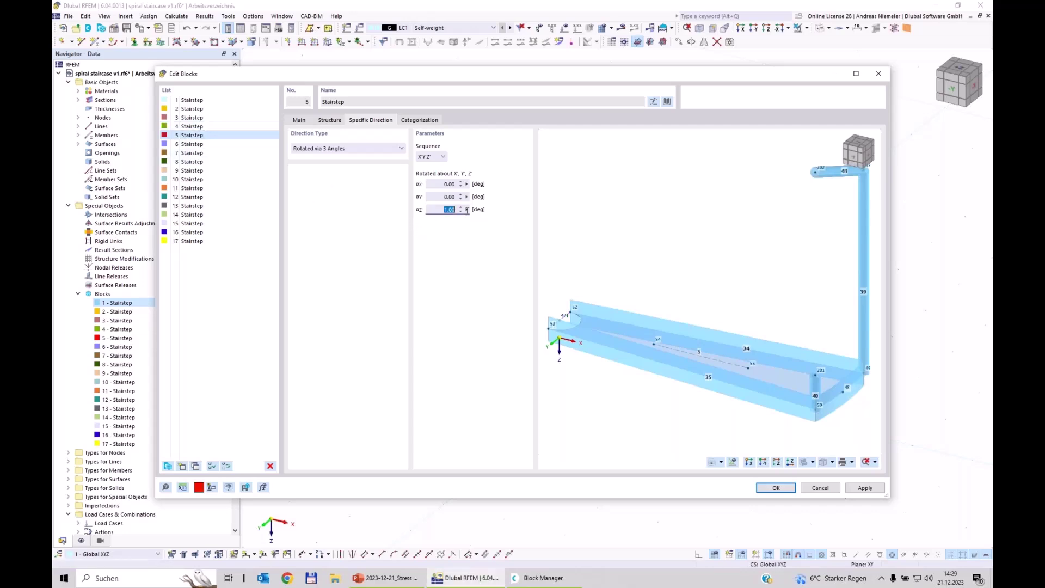
pyautogui.write('4*17')
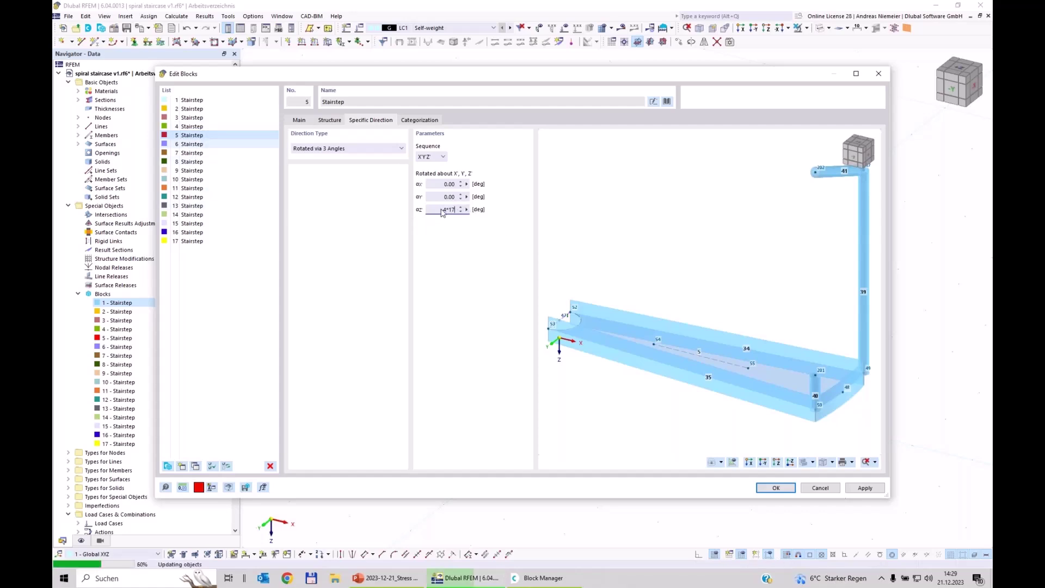
pyautogui.write('5')
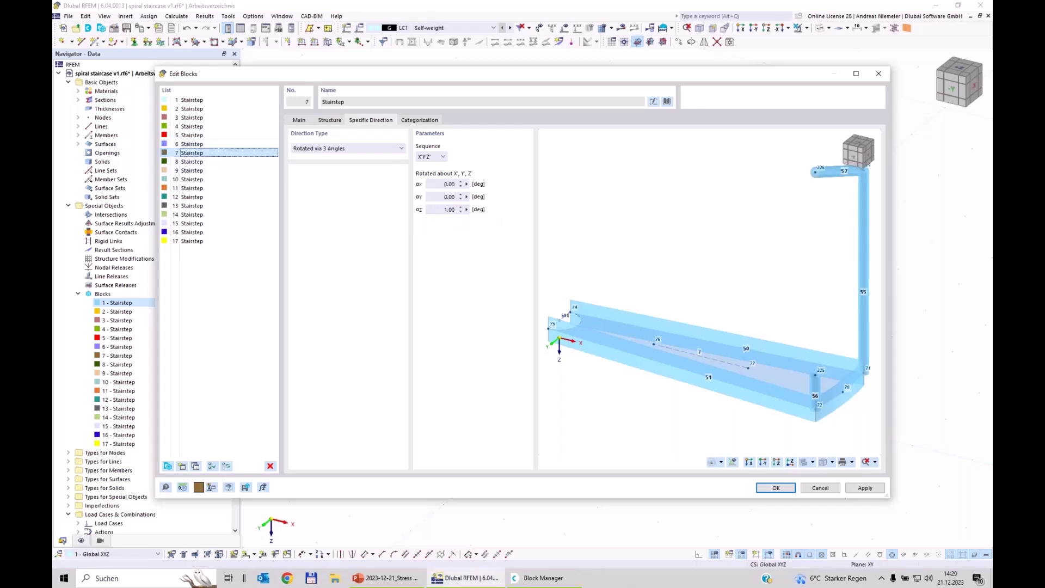
pyautogui.write('6*17')
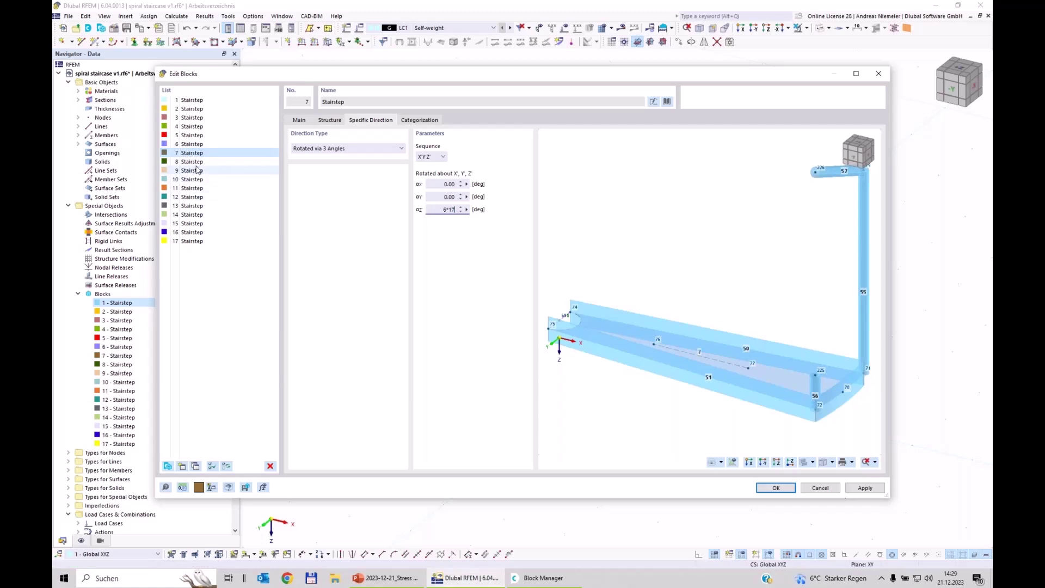
# Set the rotation about Z' to 7*17 deg for block 8 and 8*17 deg for block 9.
pyautogui.click(197, 170)
pyautogui.click(204, 162)
pyautogui.click(429, 209)
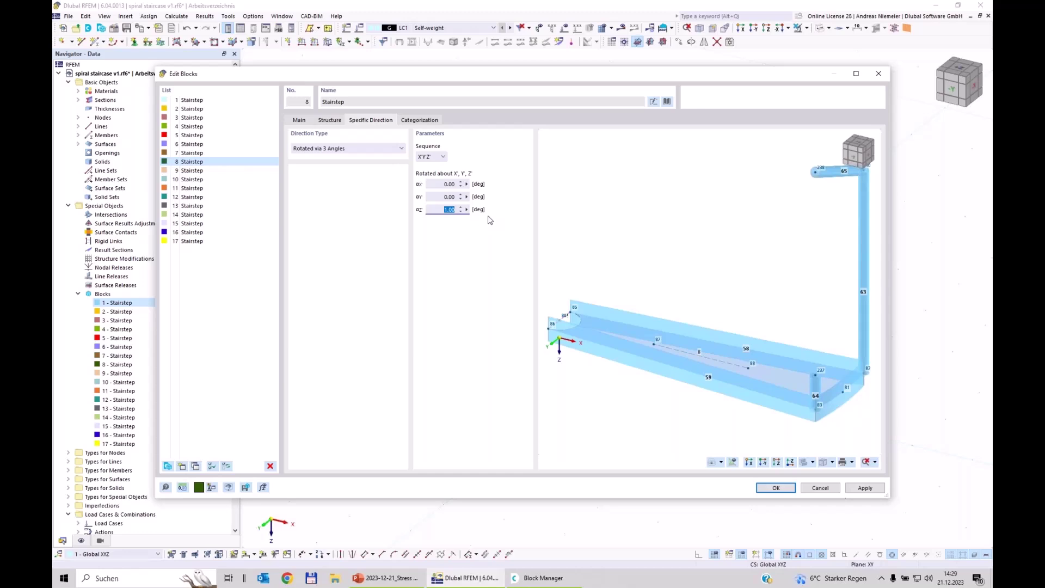
pyautogui.write('7*17')
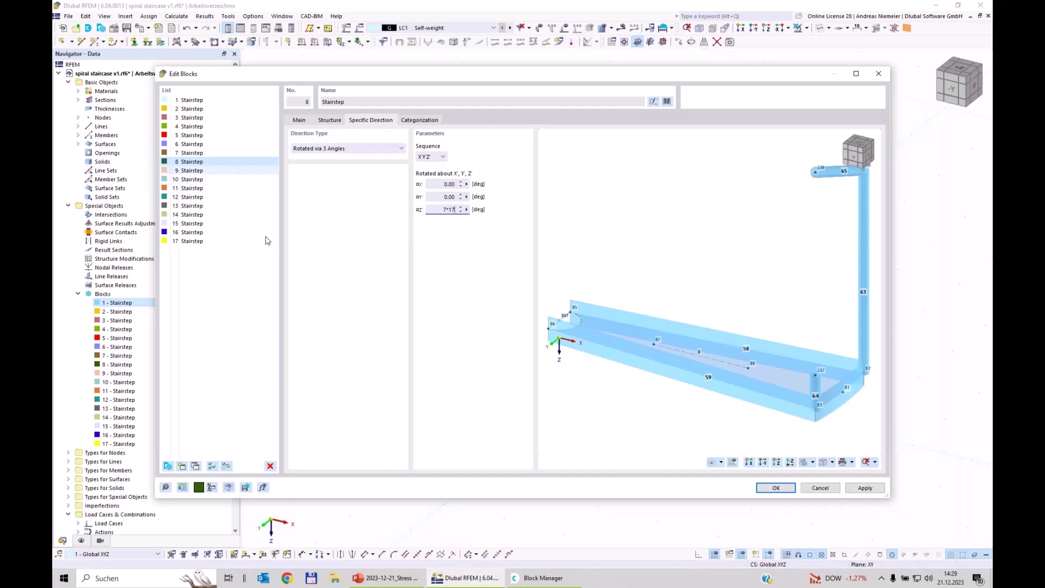
pyautogui.press('Down')
pyautogui.doubleClick(446, 210)
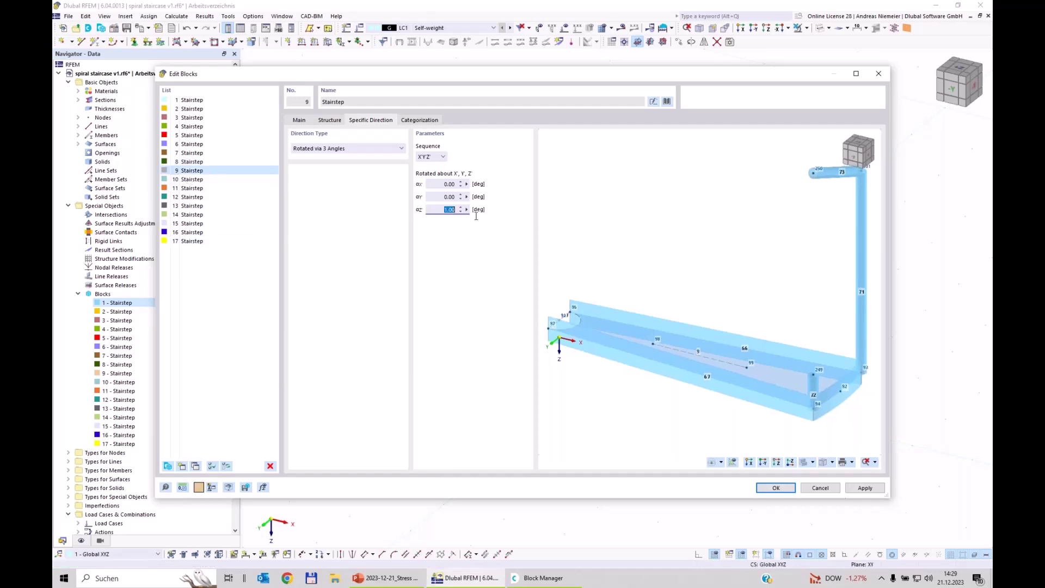
pyautogui.write('8*17')
# Set the rotation about Z' to 9*17 deg for block 10 and 10*17 deg for block 11.
pyautogui.click(439, 212)
pyautogui.press('Down')
pyautogui.write('9')
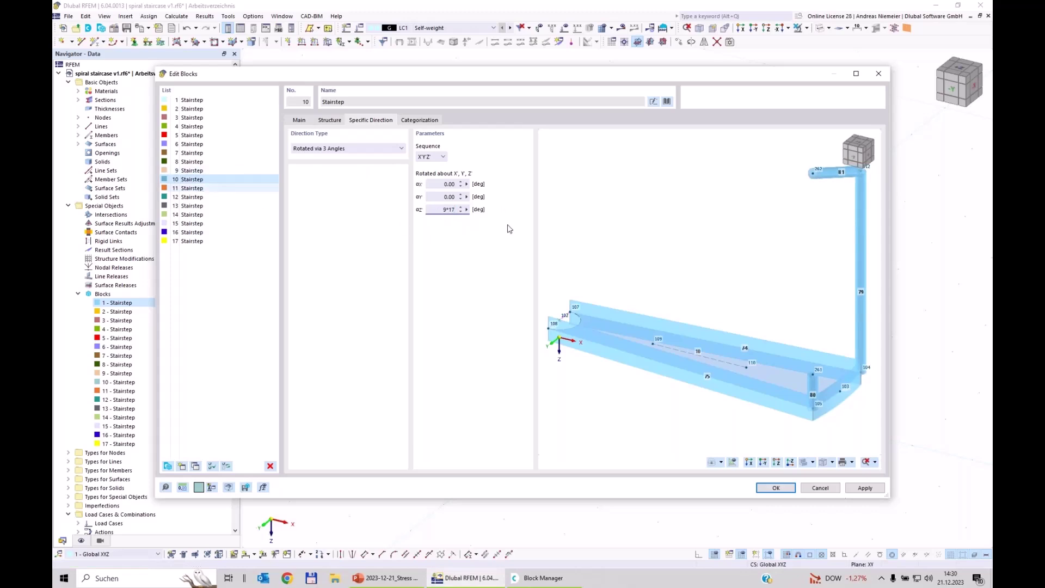
pyautogui.press('Down')
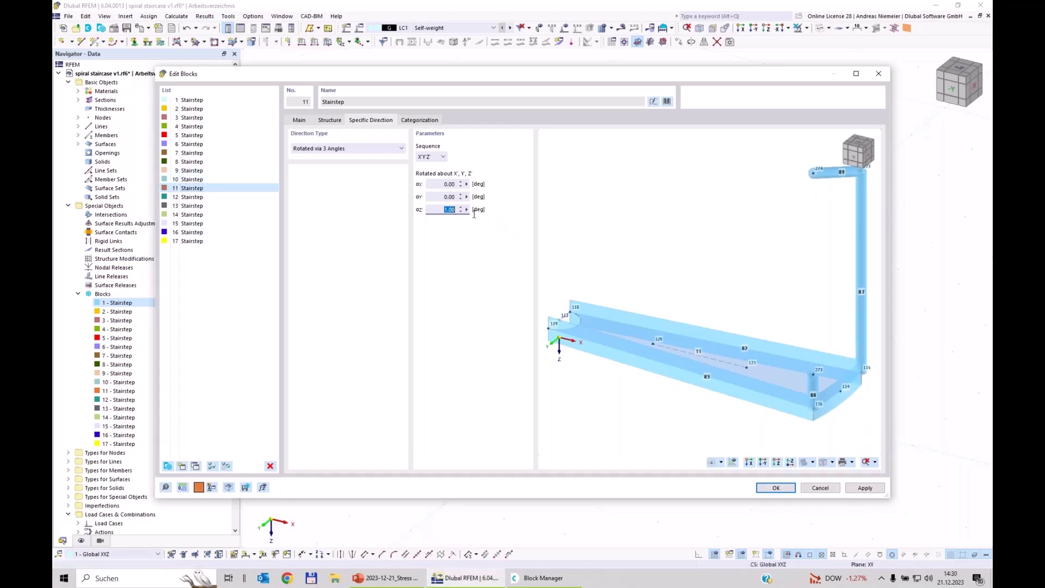
pyautogui.write('10*17')
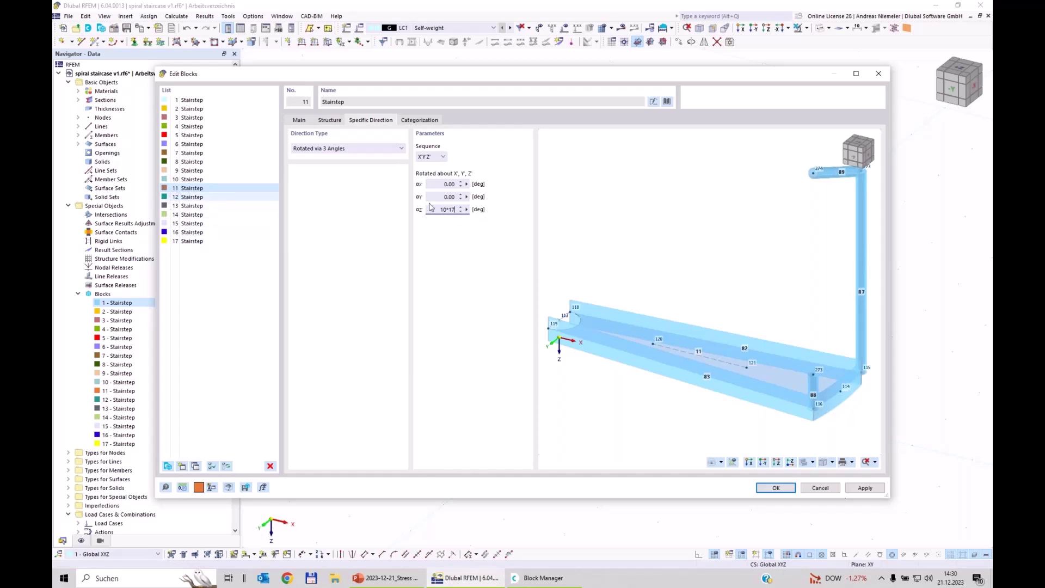
# Set the rotation about Z' to 11*17 deg for block 12, 12*17 for block 13 and 13*17 for block 14.
pyautogui.press('Down')
pyautogui.write('11*17')
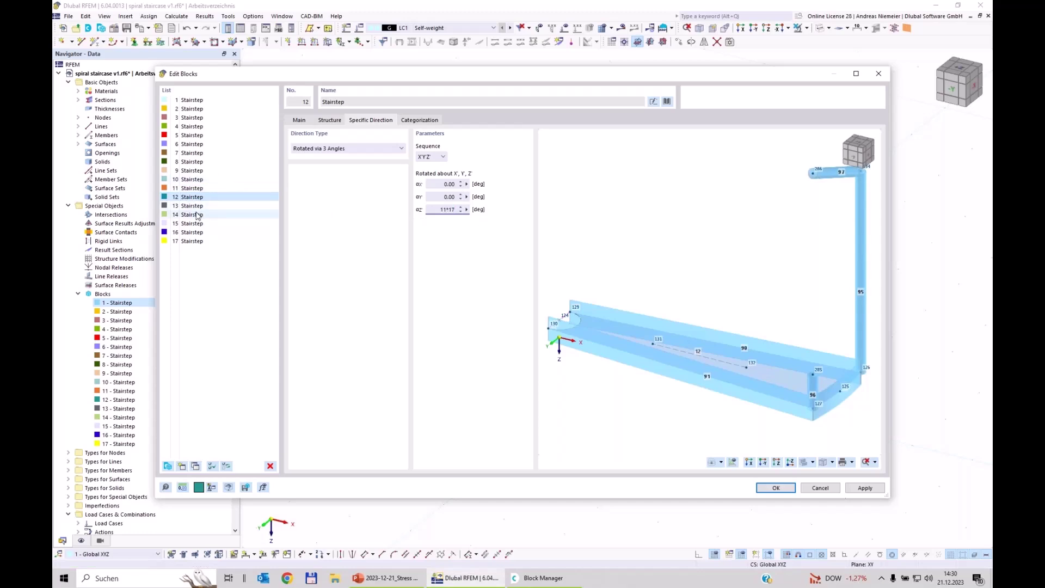
pyautogui.press('Down')
pyautogui.write('12*17')
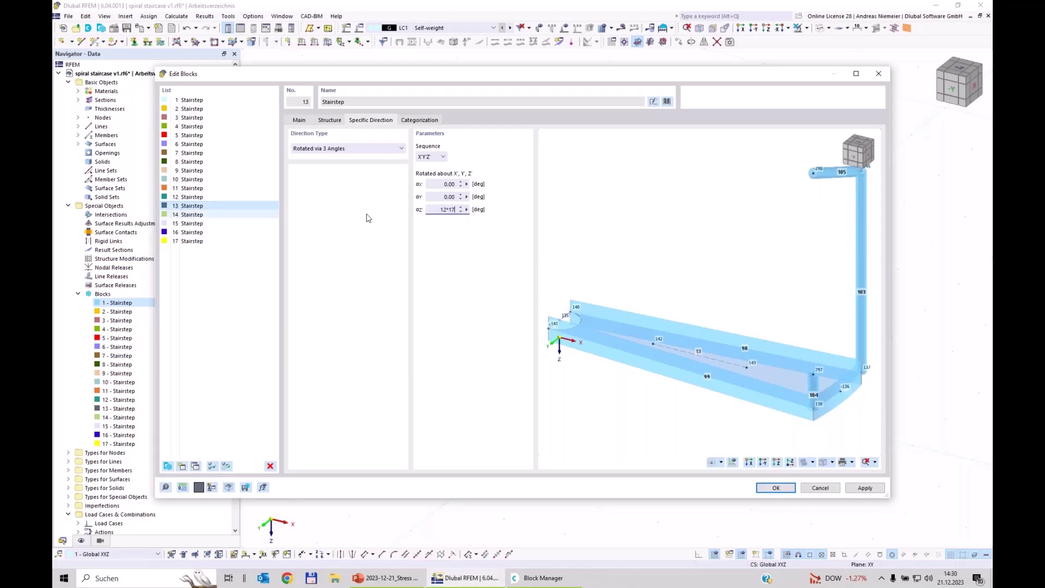
pyautogui.press('Down')
pyautogui.write('13*17')
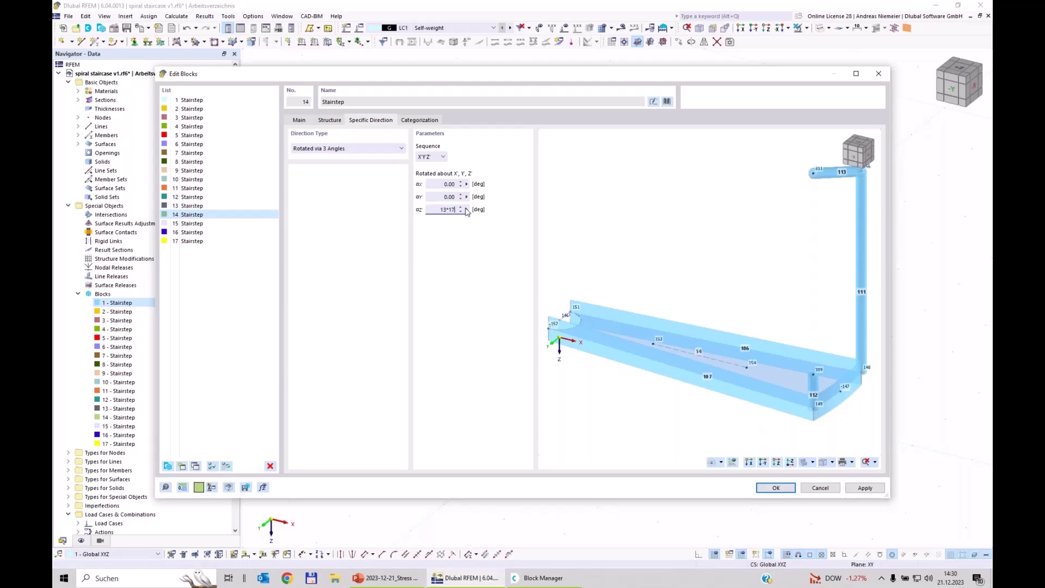
# Set the rotation about Z' to 14*17 deg for block 15 and 16*17 deg for block 16.
pyautogui.click(205, 223)
pyautogui.doubleClick(449, 209)
pyautogui.write('1')
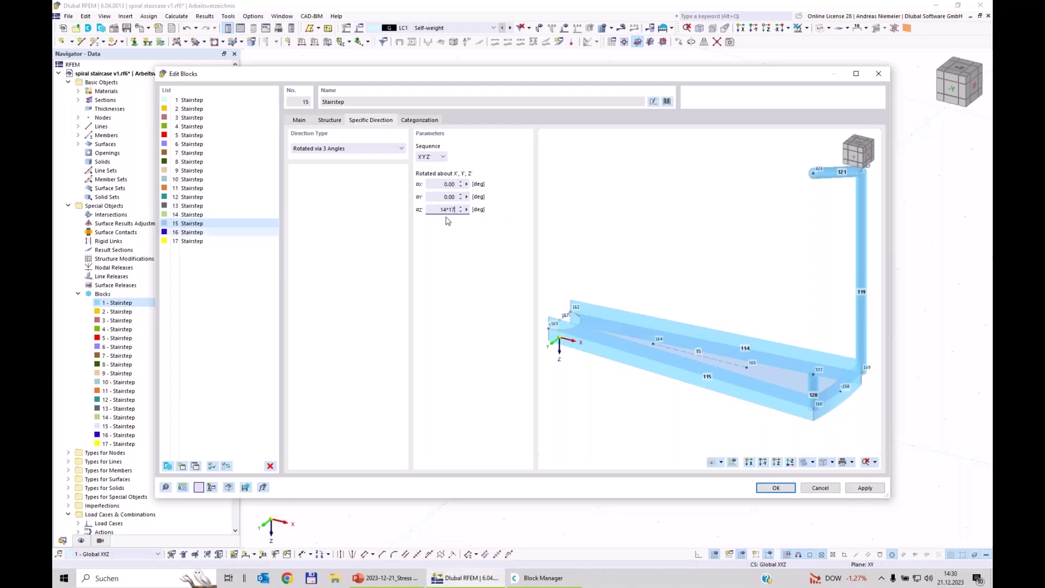
pyautogui.click(192, 232)
pyautogui.doubleClick(449, 209)
pyautogui.write('16*17')
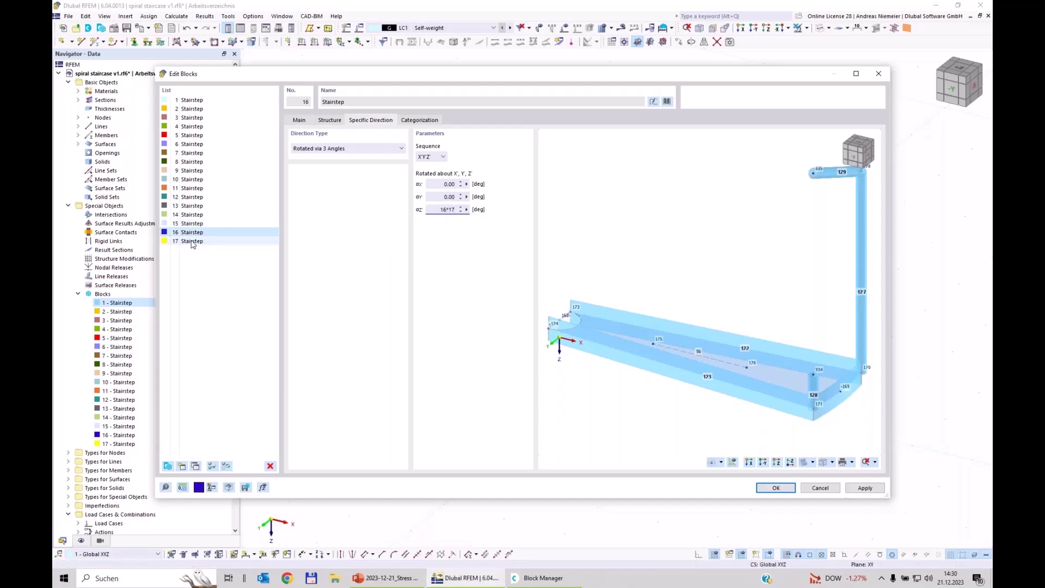
# Set the rotation about Z' to 16*17 deg for block 17 and accept the block edits.
pyautogui.press('Return')
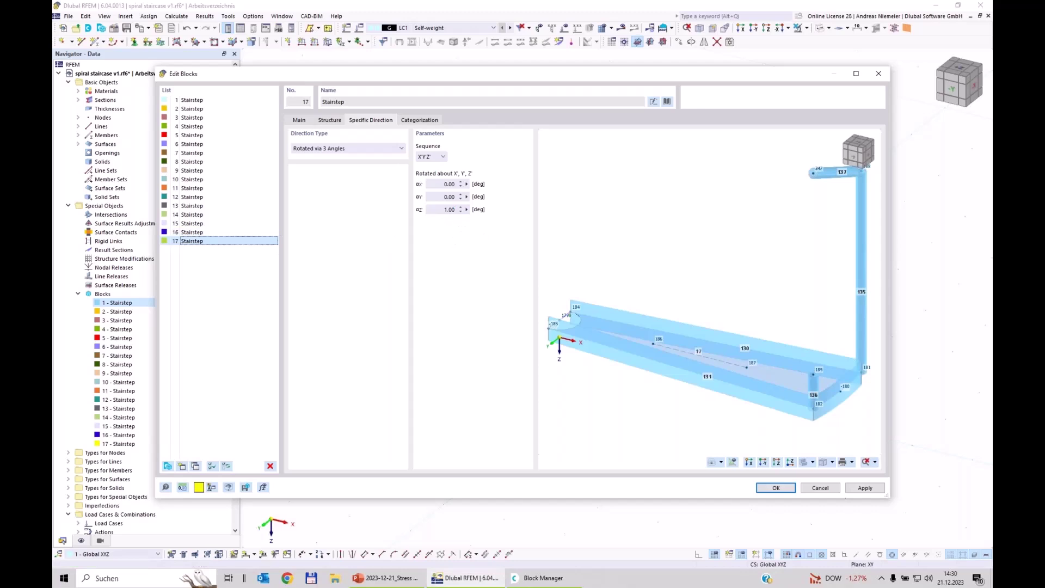
pyautogui.write('16*17')
pyautogui.press('Return')
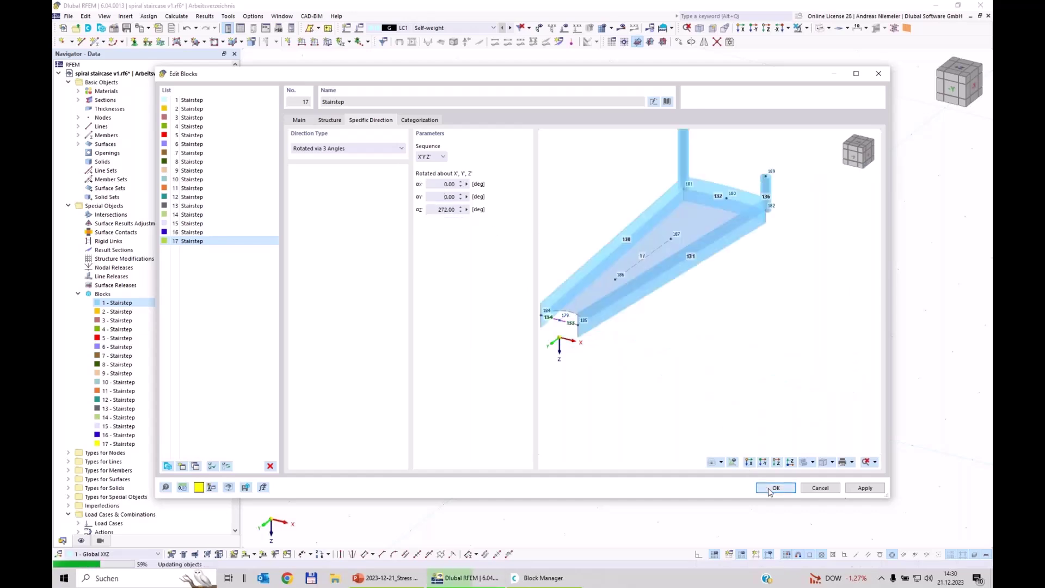
pyautogui.click(776, 488)
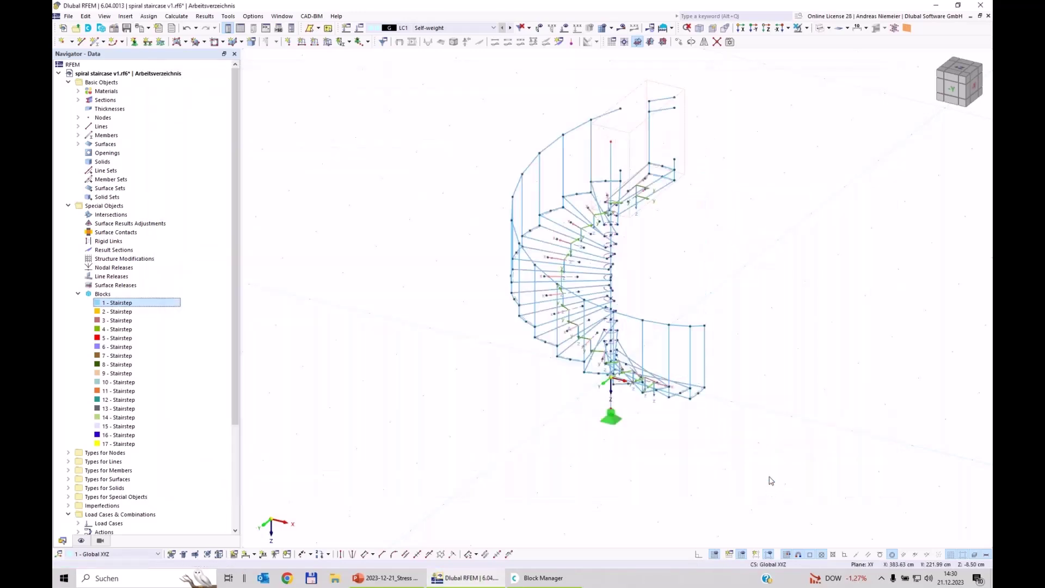
# Try setting the Z coordinate of block 16's insert point to 15*17 cm.
pyautogui.keyDown('ctrl'); pyautogui.moveTo(544, 433); pyautogui.dragTo(597, 218, button='middle'); pyautogui.keyUp('ctrl')
pyautogui.scroll(5, 596, 218)
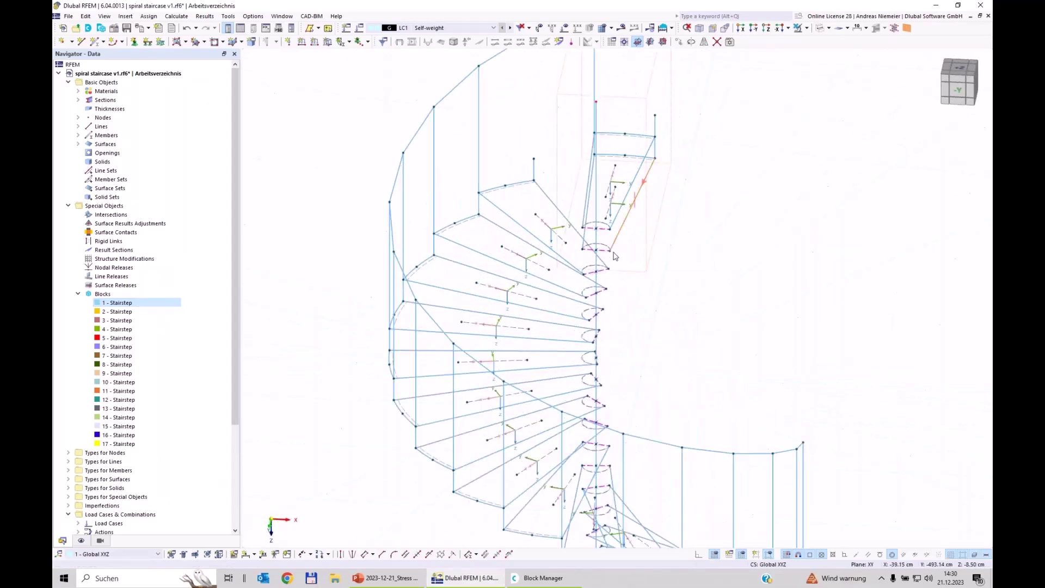
pyautogui.doubleClick(118, 435)
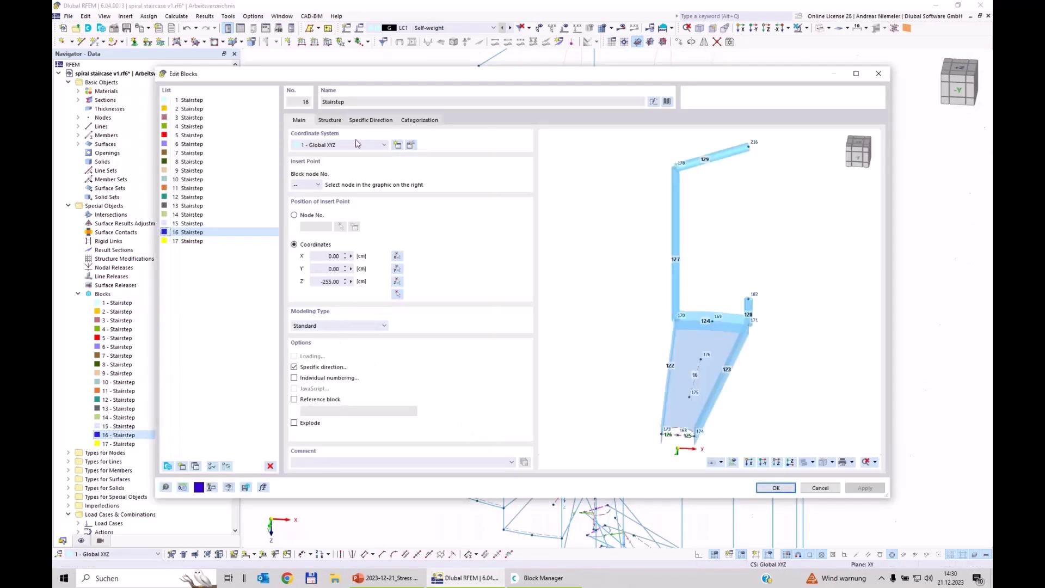
pyautogui.doubleClick(323, 281)
pyautogui.write('15*17')
pyautogui.click(773, 490)
pyautogui.click(773, 491)
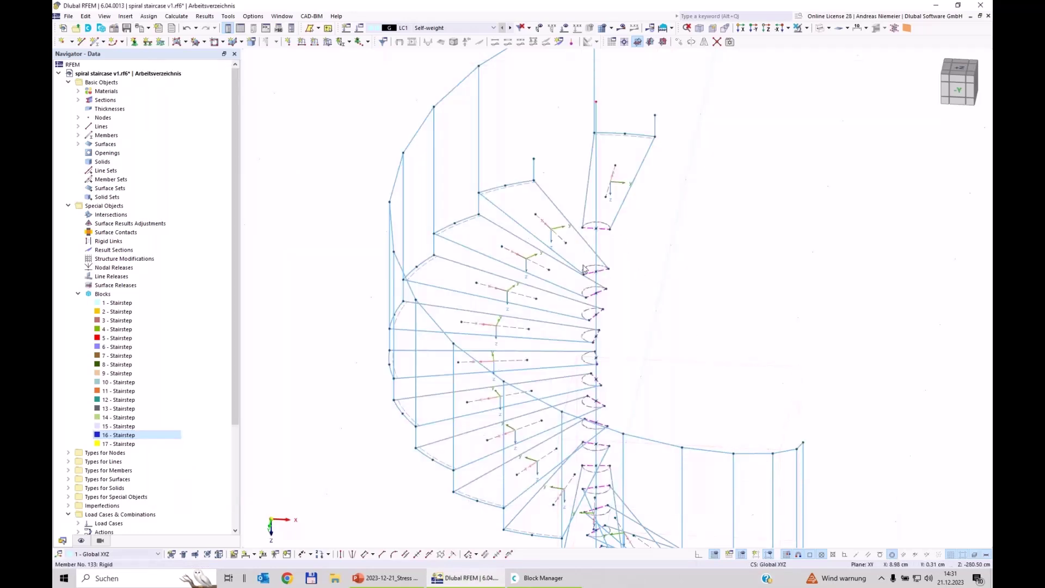
# Try setting the Z coordinate of block 17's insert point to 16*17 cm.
pyautogui.click(122, 444)
pyautogui.doubleClick(122, 445)
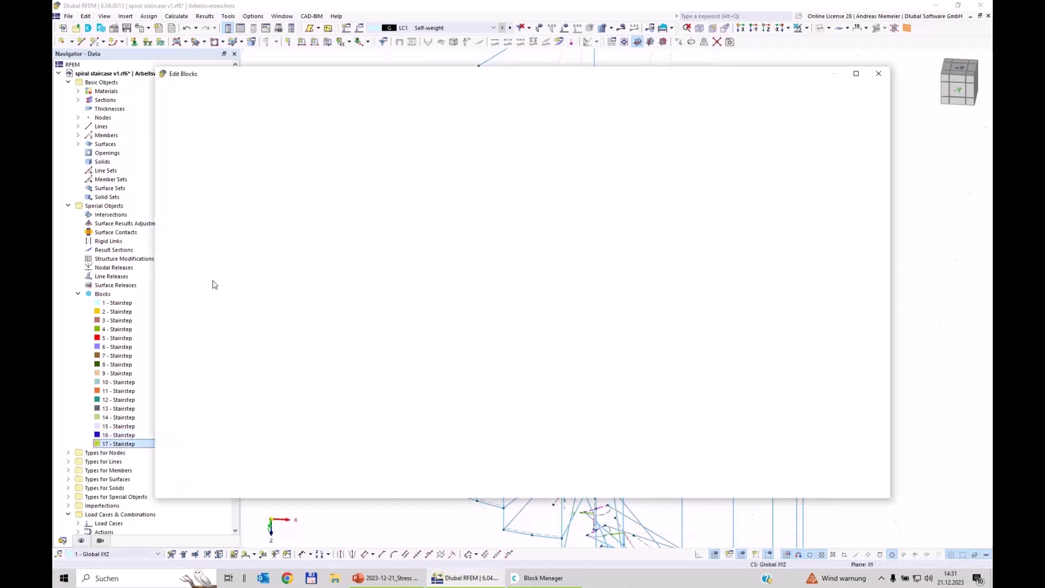
pyautogui.click(331, 282)
pyautogui.write('16*17')
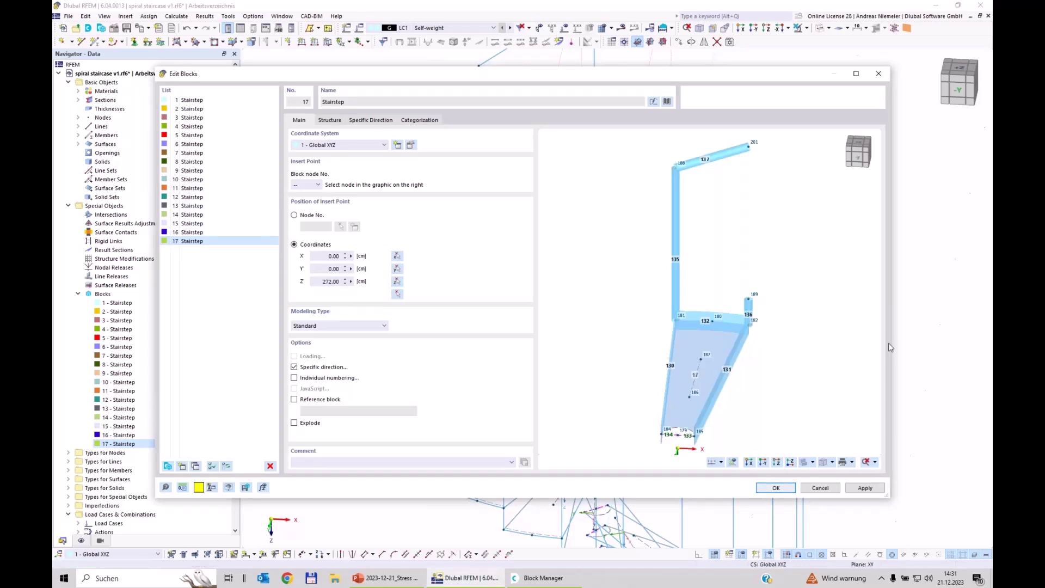
pyautogui.press('Escape')
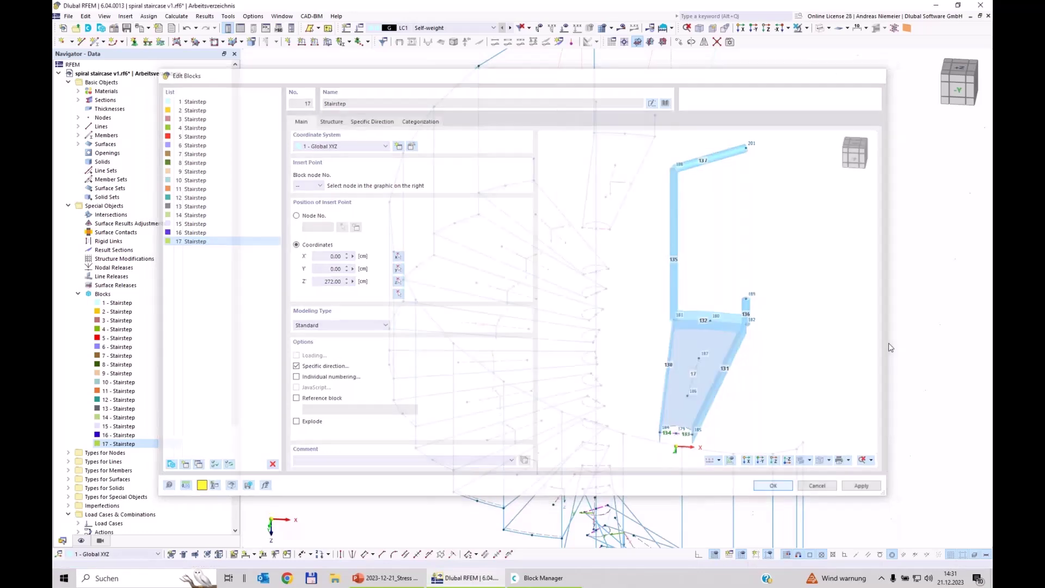
# Go through blocks 1 to 17 one by one to examine where each Stairstep sits in the model.
pyautogui.scroll(-5, 678, 241)
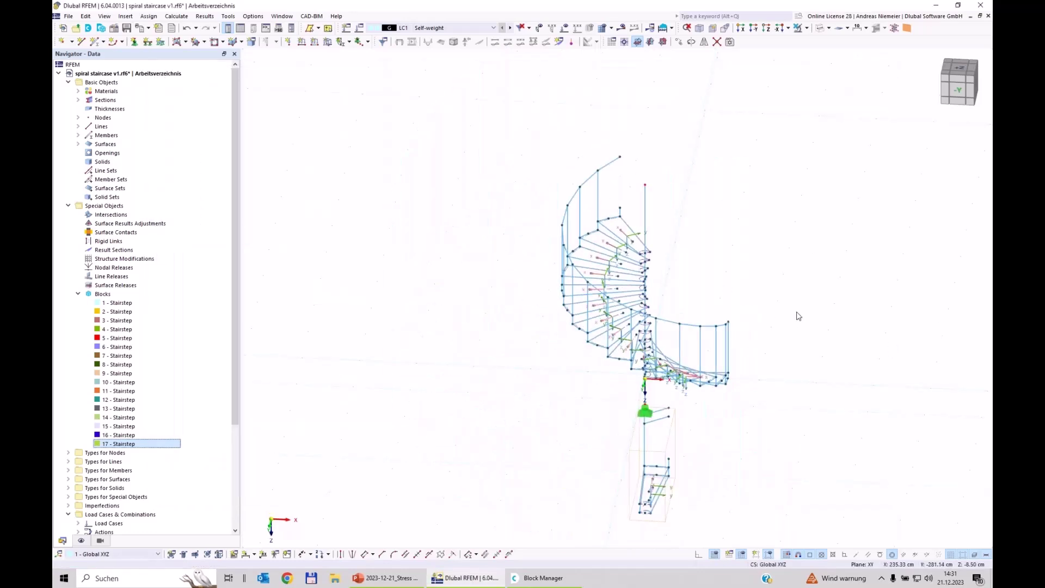
pyautogui.keyDown('ctrl'); pyautogui.moveTo(561, 310); pyautogui.dragTo(686, 342, button='middle'); pyautogui.keyUp('ctrl')
pyautogui.click(117, 303)
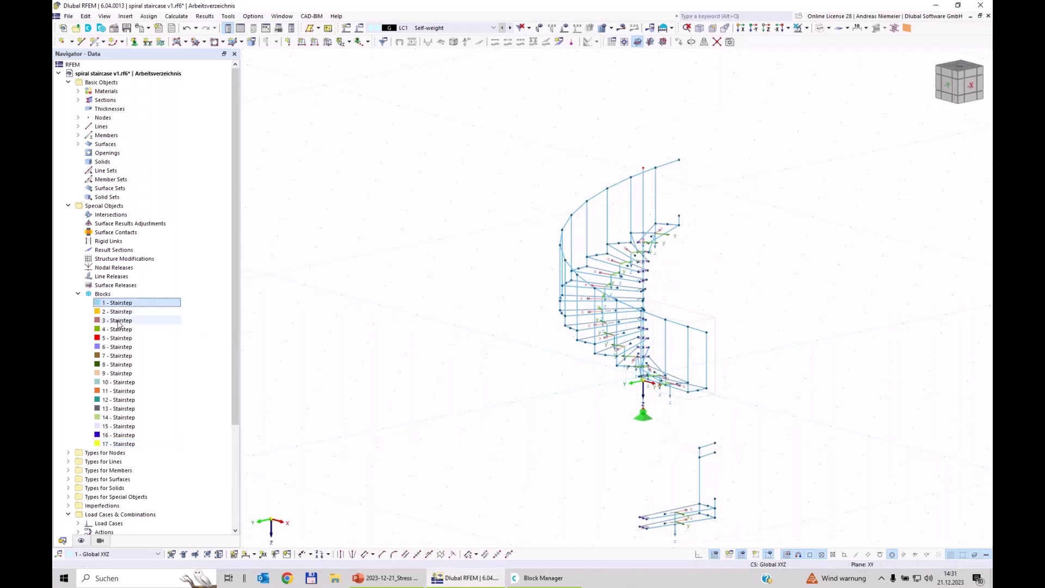
pyautogui.click(122, 314)
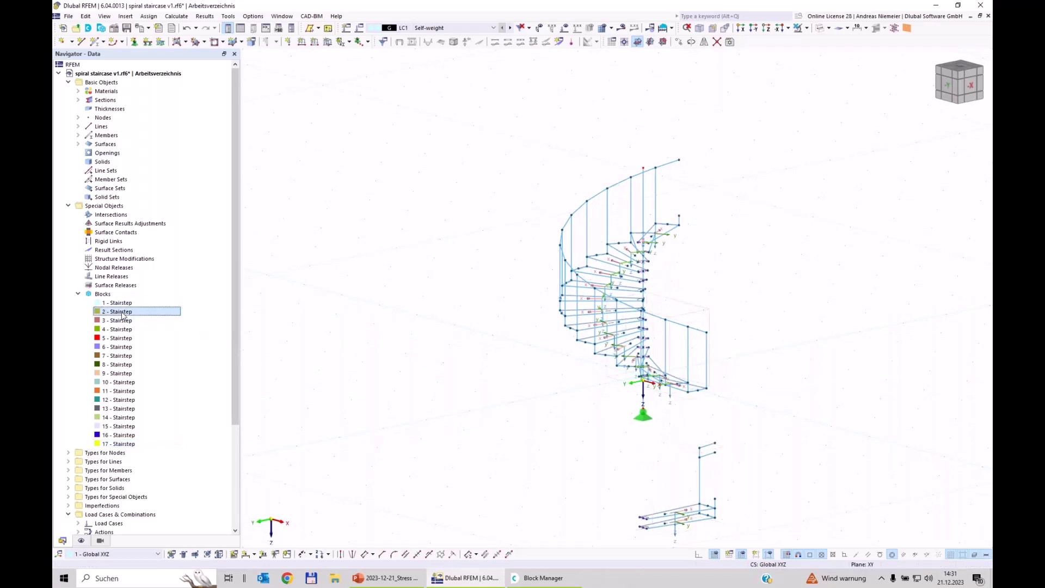
pyautogui.click(121, 303)
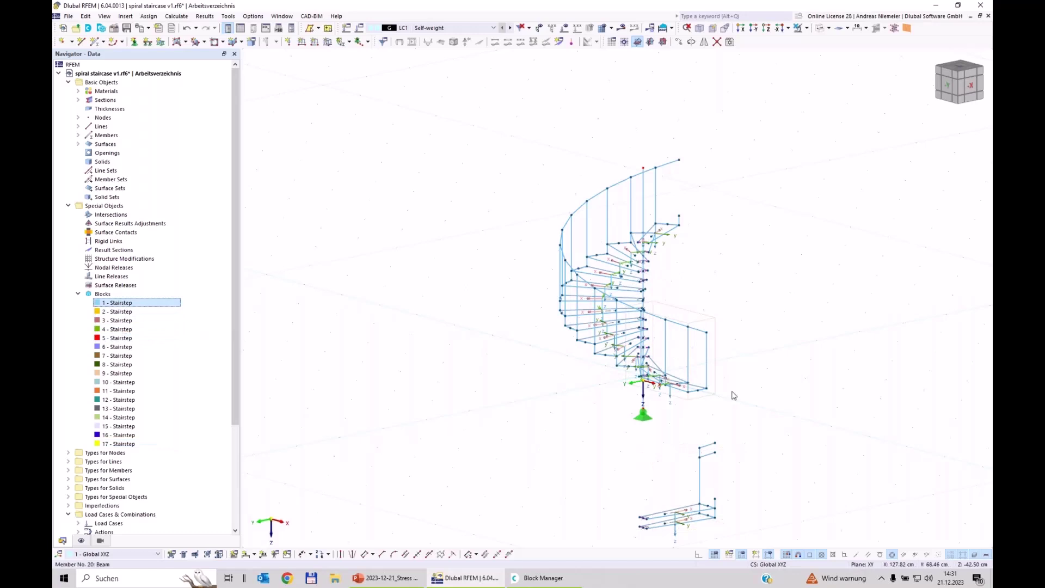
pyautogui.press('Down')
pyautogui.press('Down')
pyautogui.press('Down')
pyautogui.press('Down')
pyautogui.press('Down')
pyautogui.press('Down')
pyautogui.press('Down')
pyautogui.press('Down')
pyautogui.press('Down')
pyautogui.press('Down')
pyautogui.press('Down')
pyautogui.press('Down')
pyautogui.press('Down')
pyautogui.press('Down')
pyautogui.press('Down')
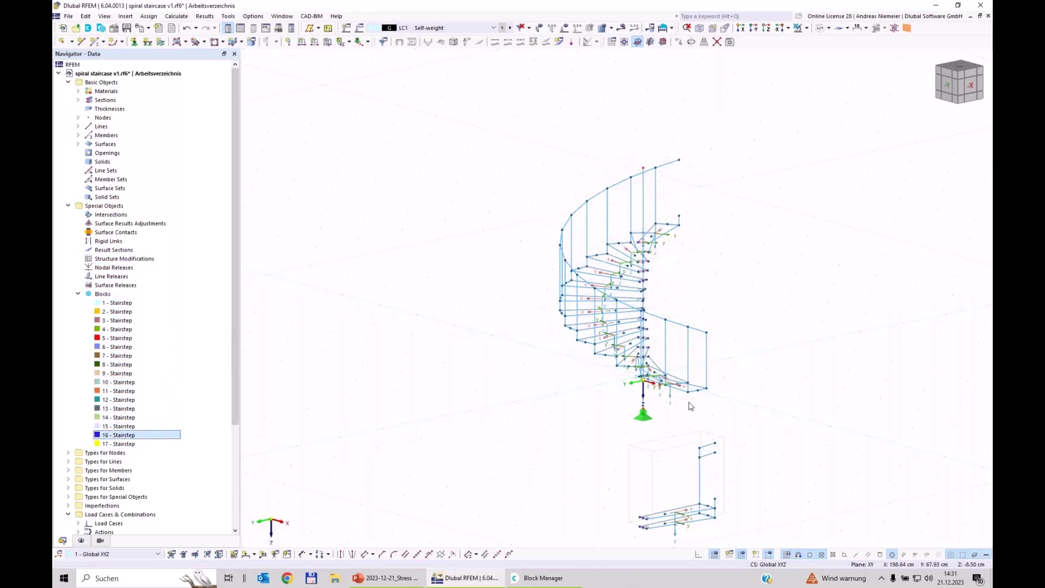
pyautogui.press('Down')
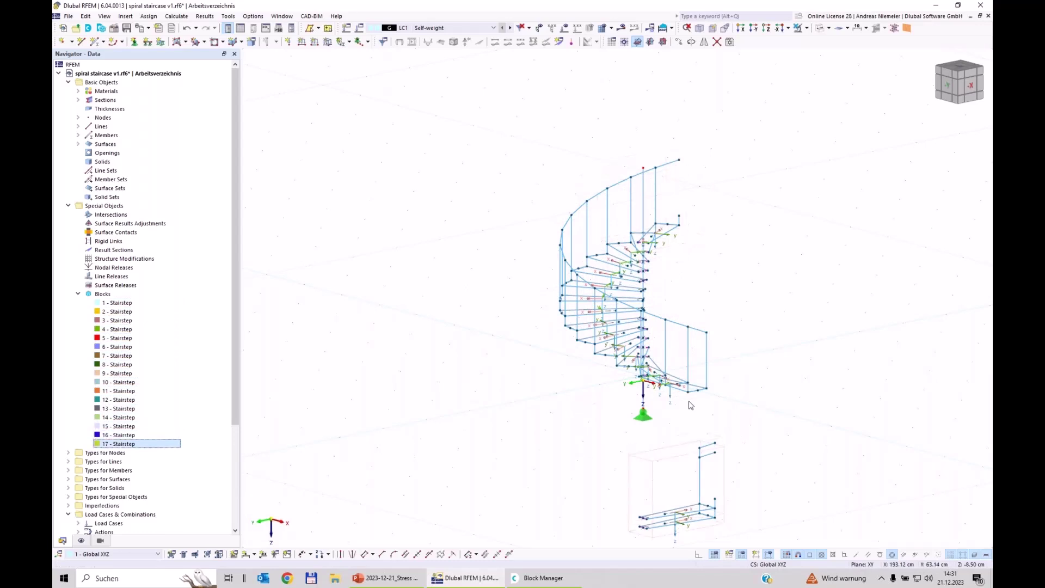
# Change block 16's insert point Z coordinate to -255 cm, and undo the insert point changes made to blocks 16 and 17.
pyautogui.click(121, 437)
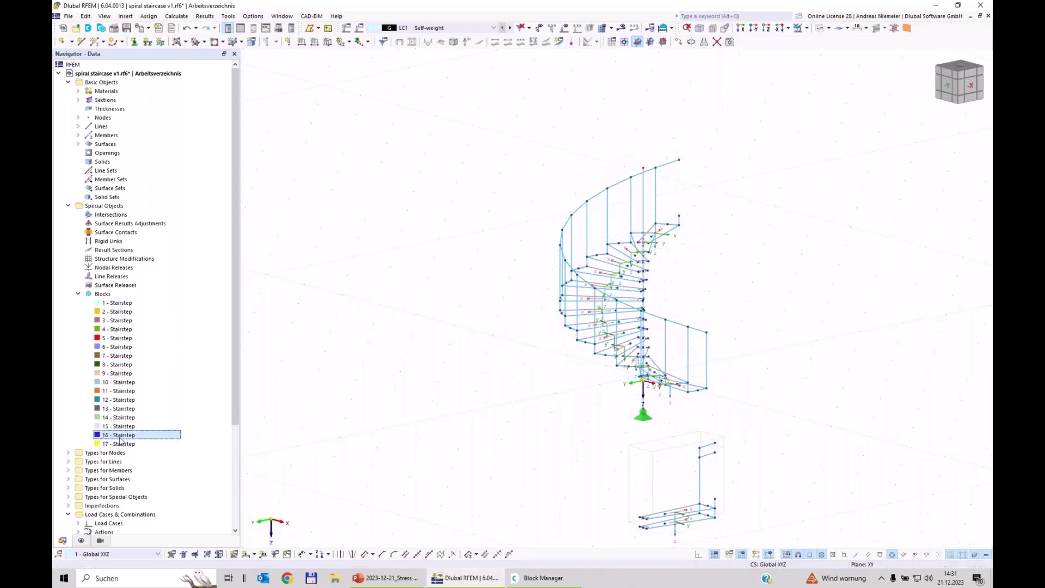
pyautogui.doubleClick(121, 437)
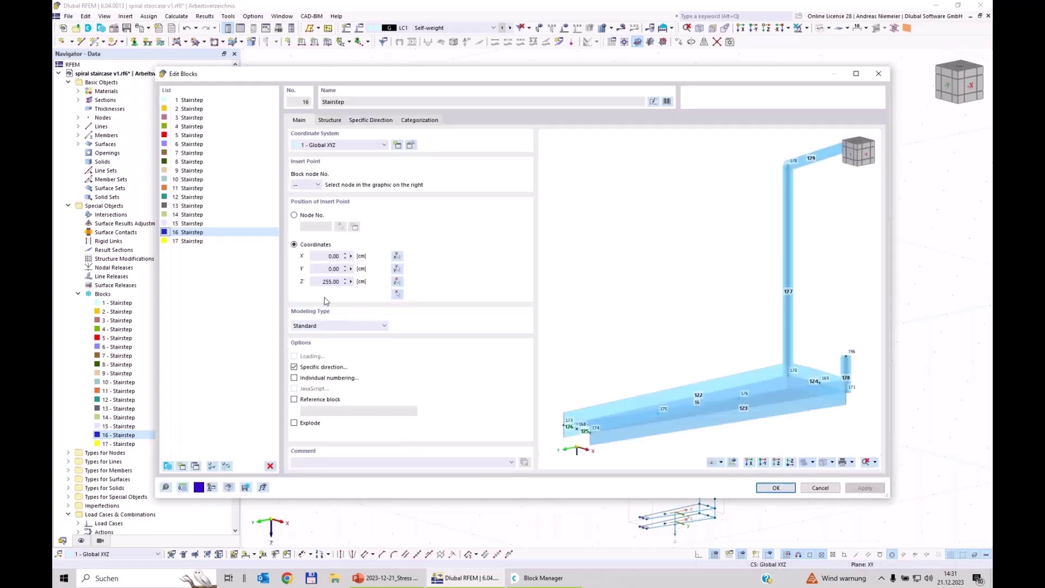
pyautogui.click(320, 283)
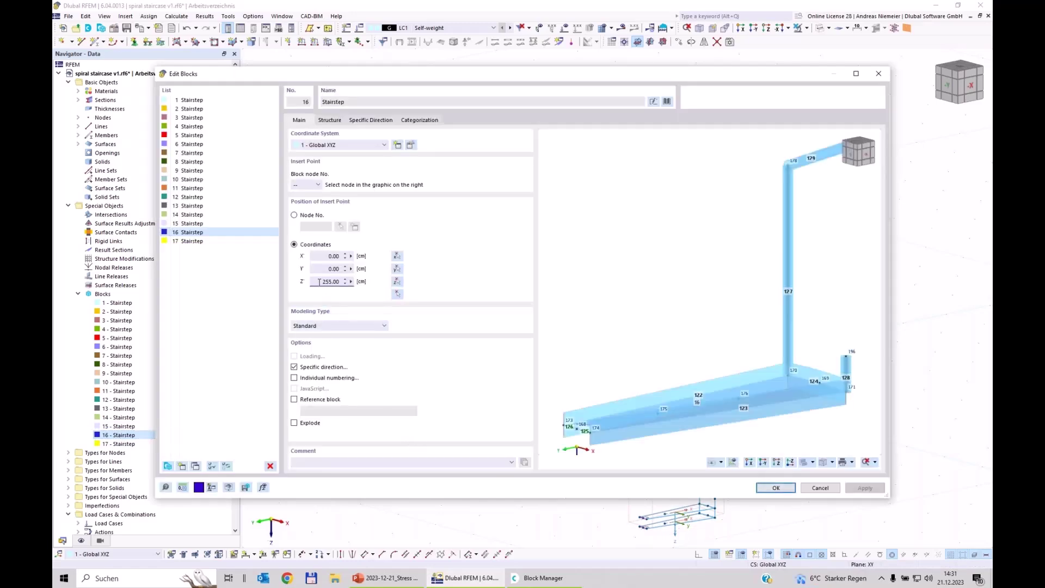
pyautogui.doubleClick(319, 282)
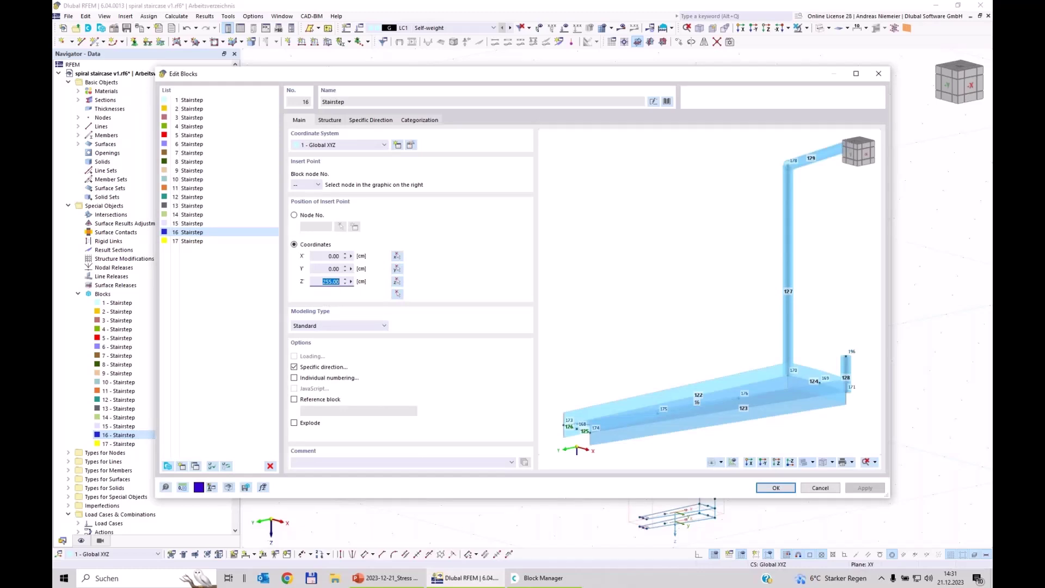
pyautogui.click(189, 231)
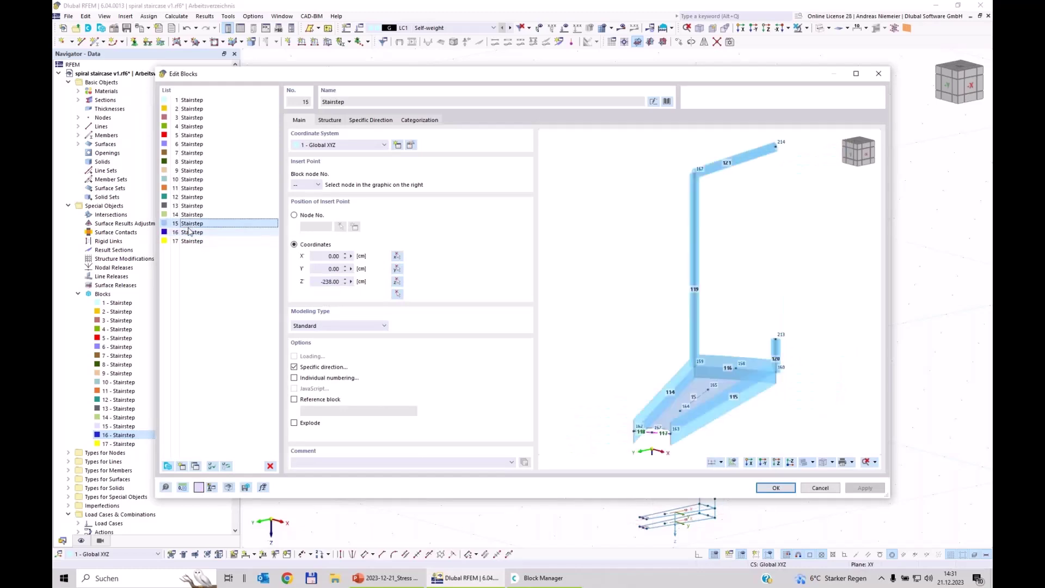
pyautogui.click(324, 282)
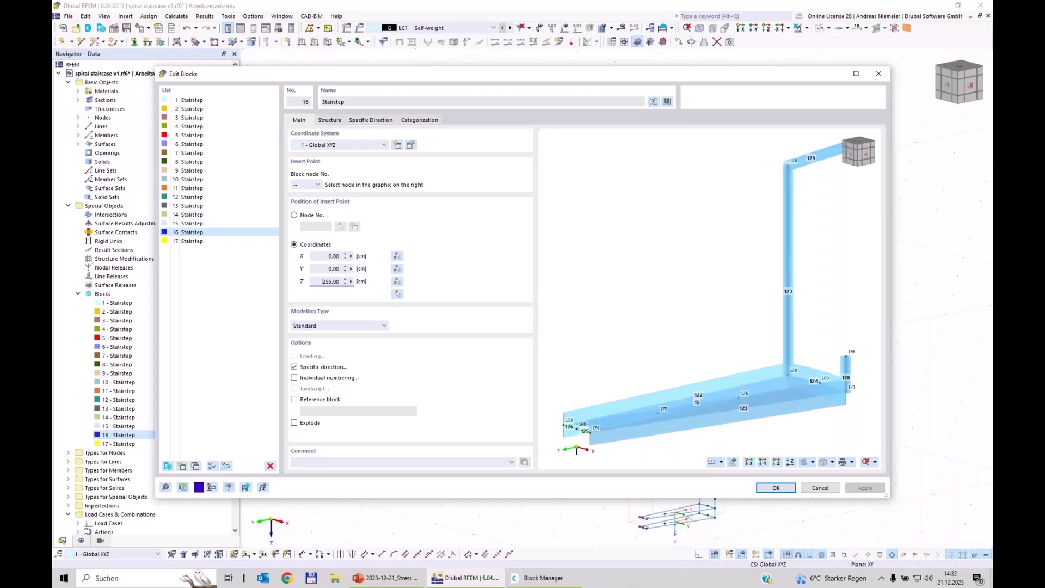
pyautogui.click(776, 488)
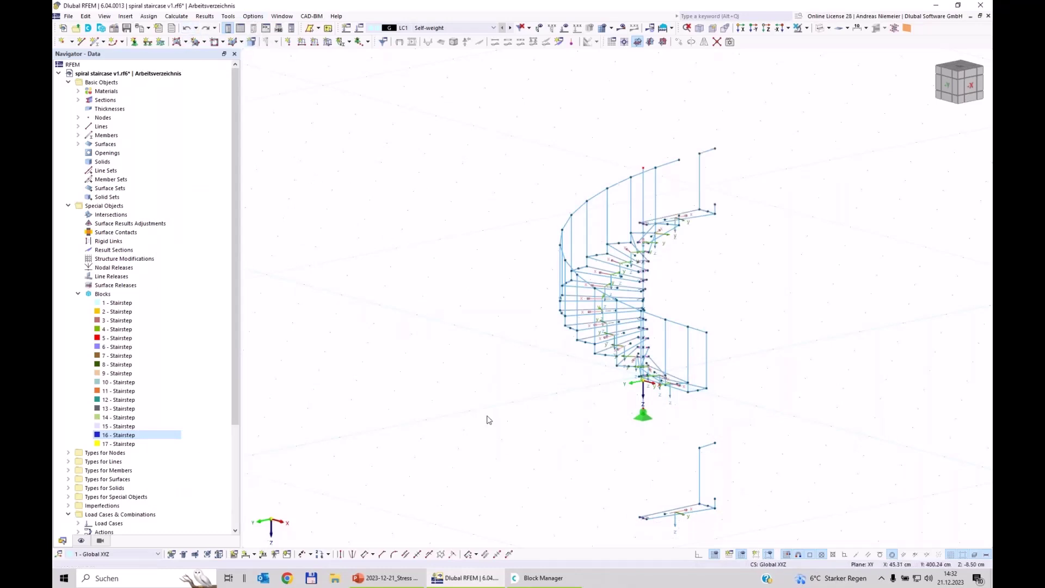
pyautogui.keyDown('ctrl'); pyautogui.moveTo(428, 443); pyautogui.dragTo(509, 460, button='middle'); pyautogui.keyUp('ctrl')
pyautogui.click(186, 28)
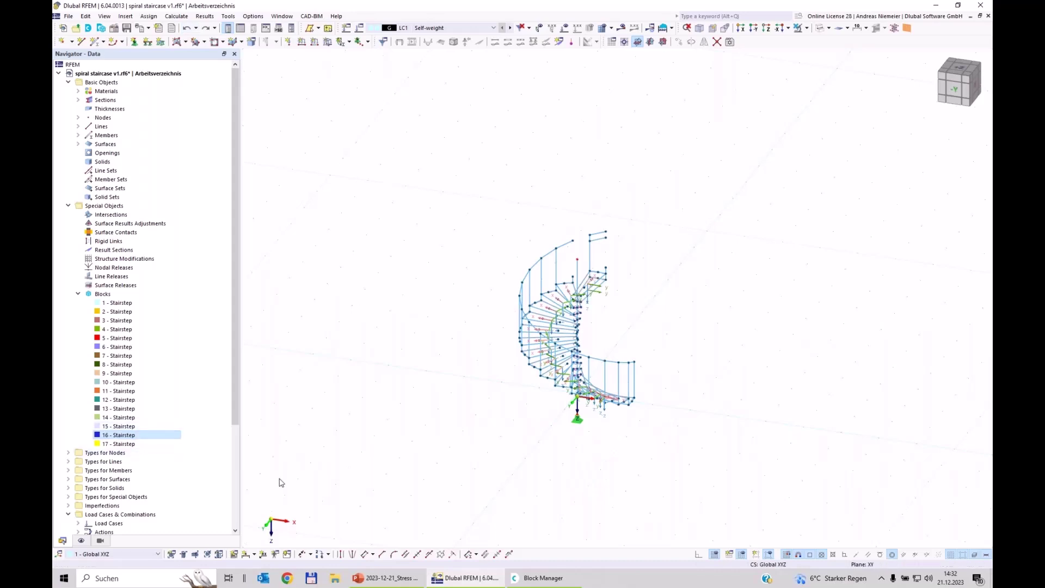
# Set the rotation about Z' to 15*17 deg for block 16 and 16*17 deg for block 17.
pyautogui.doubleClick(118, 435)
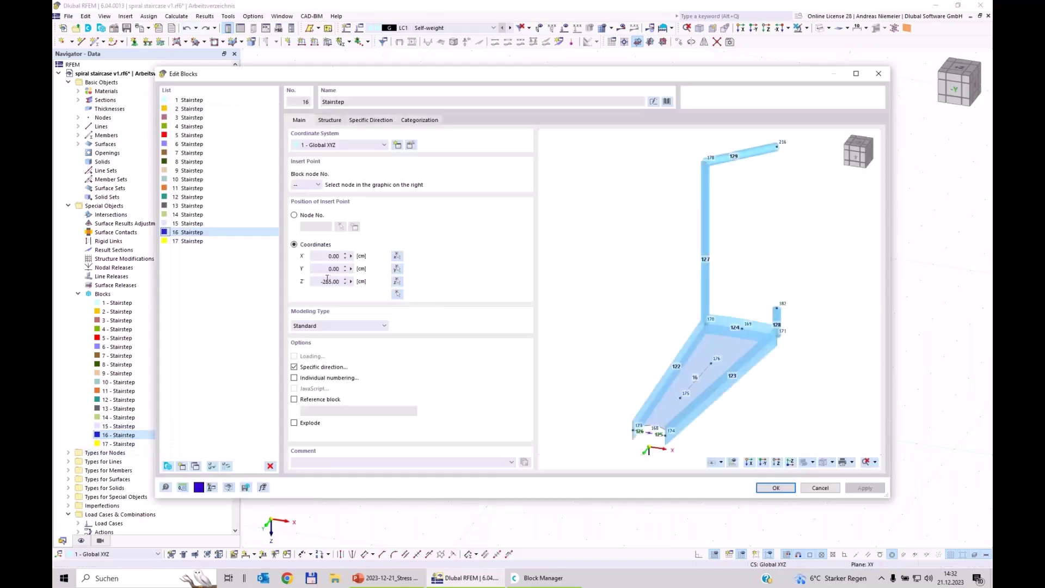
pyautogui.click(373, 122)
pyautogui.doubleClick(436, 209)
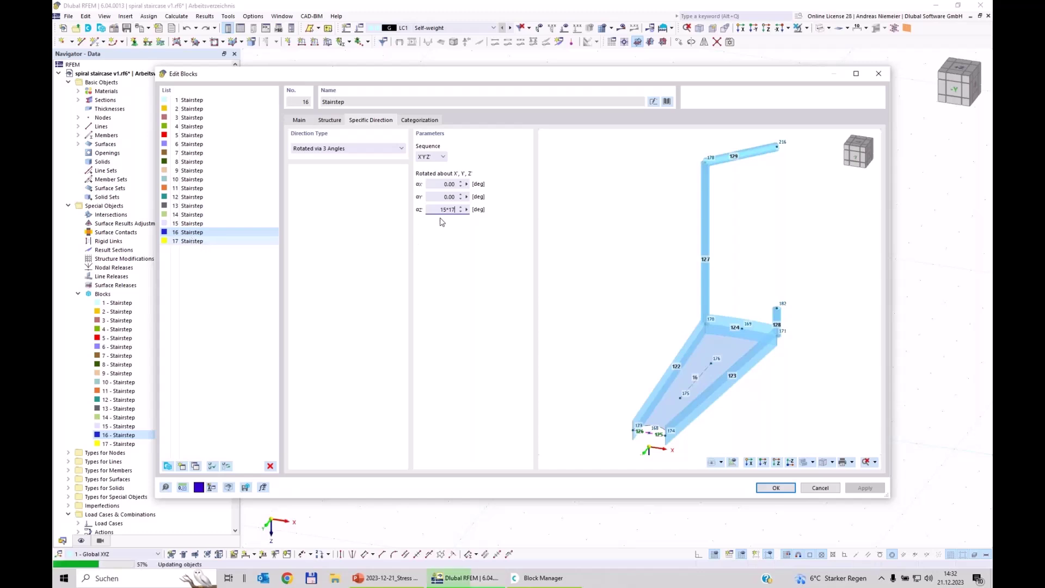
pyautogui.press('pagedown')
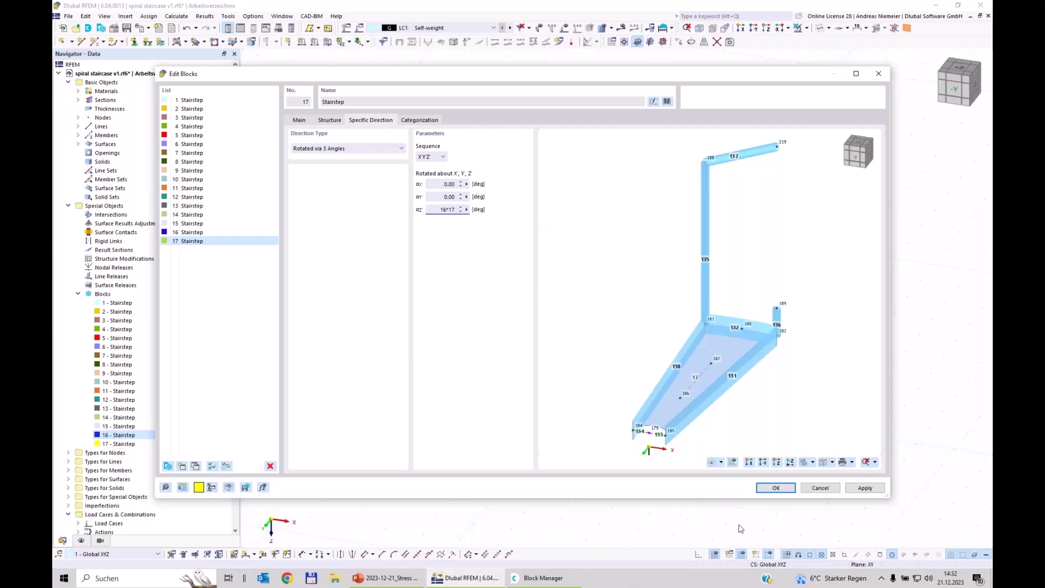
pyautogui.click(770, 489)
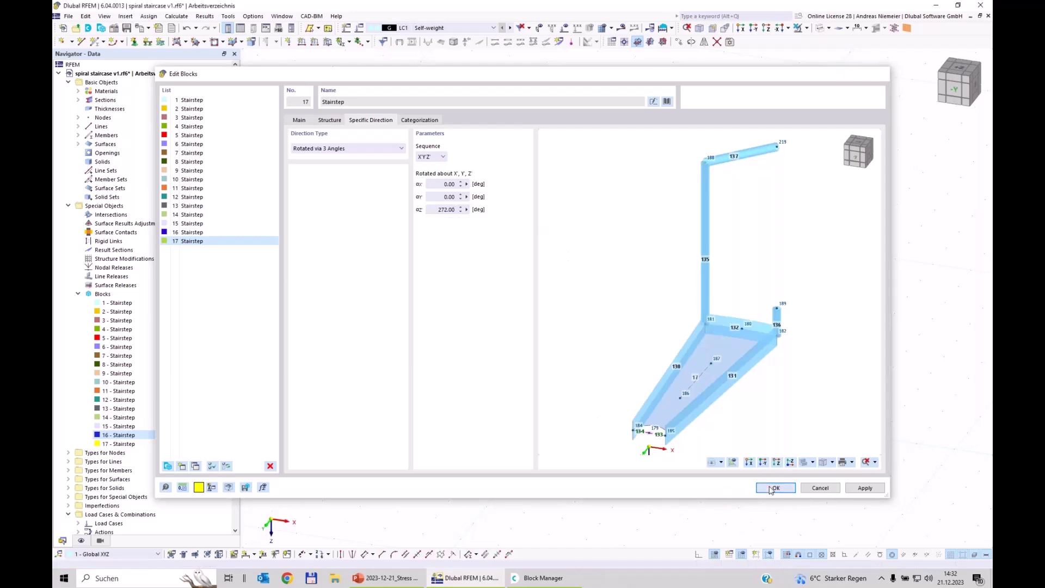
# Display the staircase as a solid model and examine the run of steps and railing from several sides.
pyautogui.keyDown('ctrl'); pyautogui.moveTo(721, 354); pyautogui.dragTo(539, 358, button='middle'); pyautogui.keyUp('ctrl')
pyautogui.scroll(2, 567, 348)
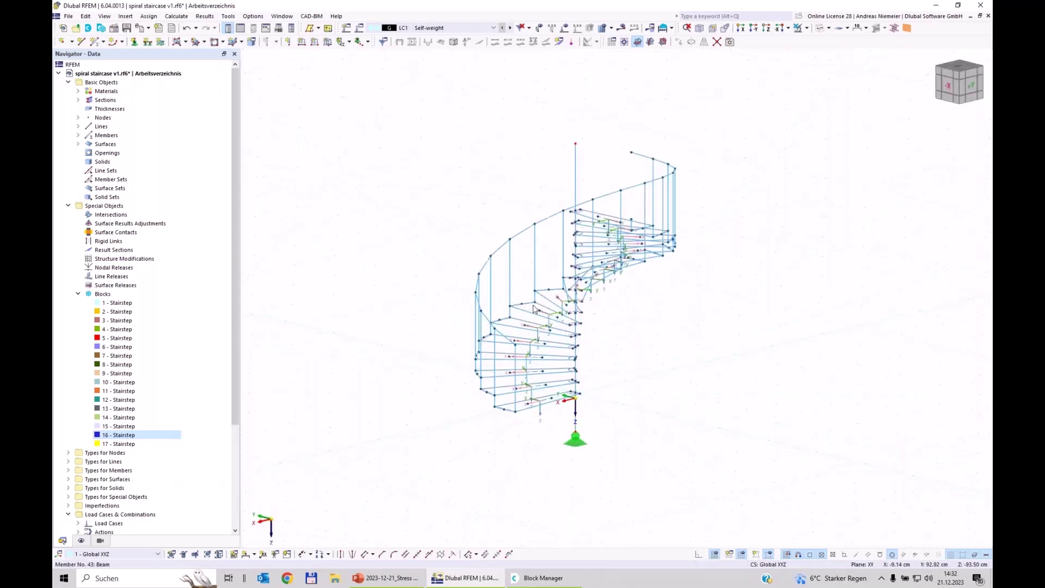
pyautogui.keyDown('ctrl'); pyautogui.moveTo(521, 357); pyautogui.dragTo(714, 163, button='middle'); pyautogui.keyUp('ctrl')
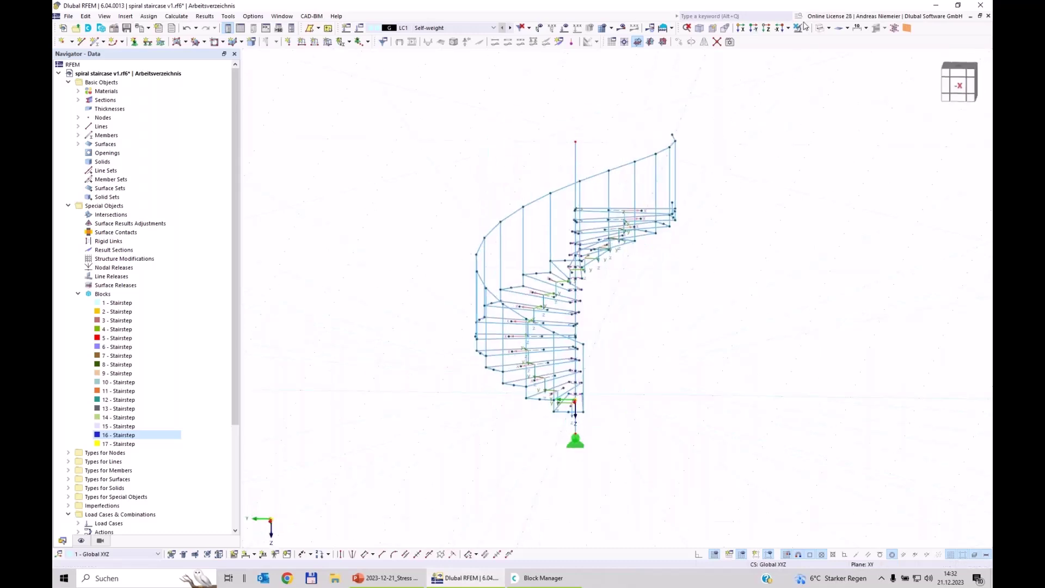
pyautogui.click(821, 28)
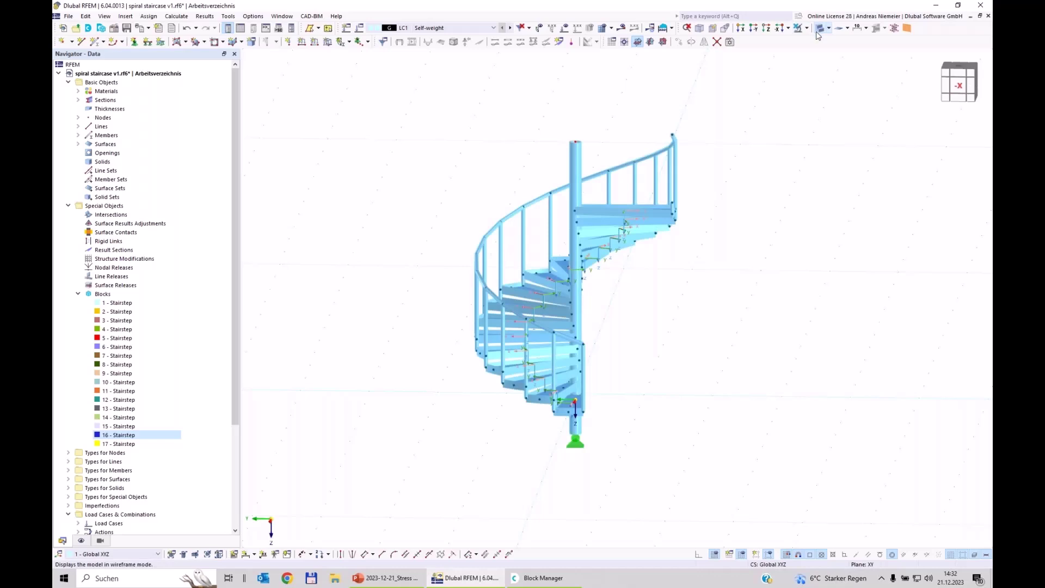
pyautogui.keyDown('ctrl'); pyautogui.moveTo(599, 381); pyautogui.dragTo(562, 369, button='middle'); pyautogui.keyUp('ctrl')
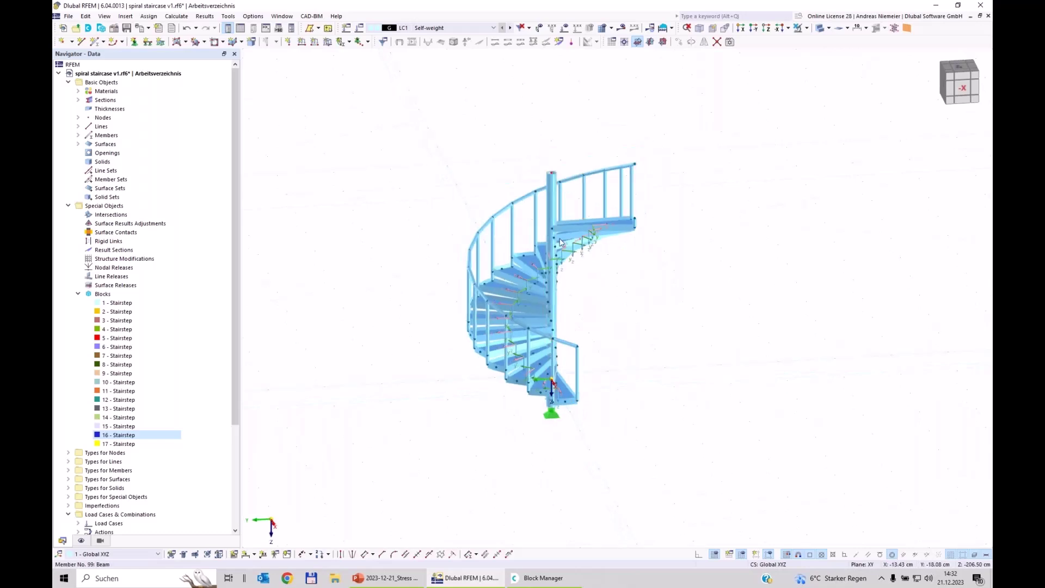
# Return the display to wireframe and save the model.
pyautogui.click(822, 29)
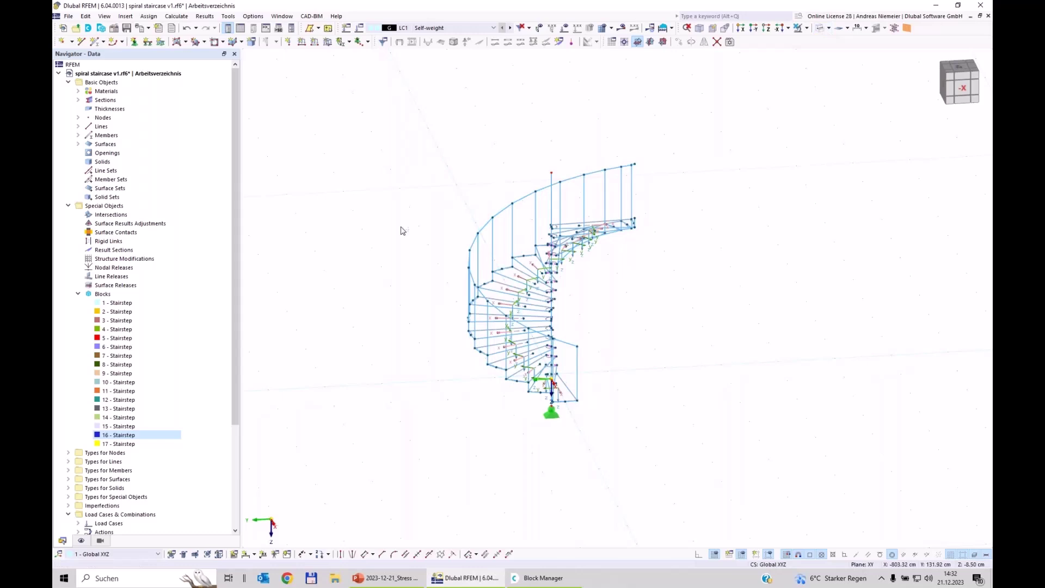
pyautogui.click(129, 30)
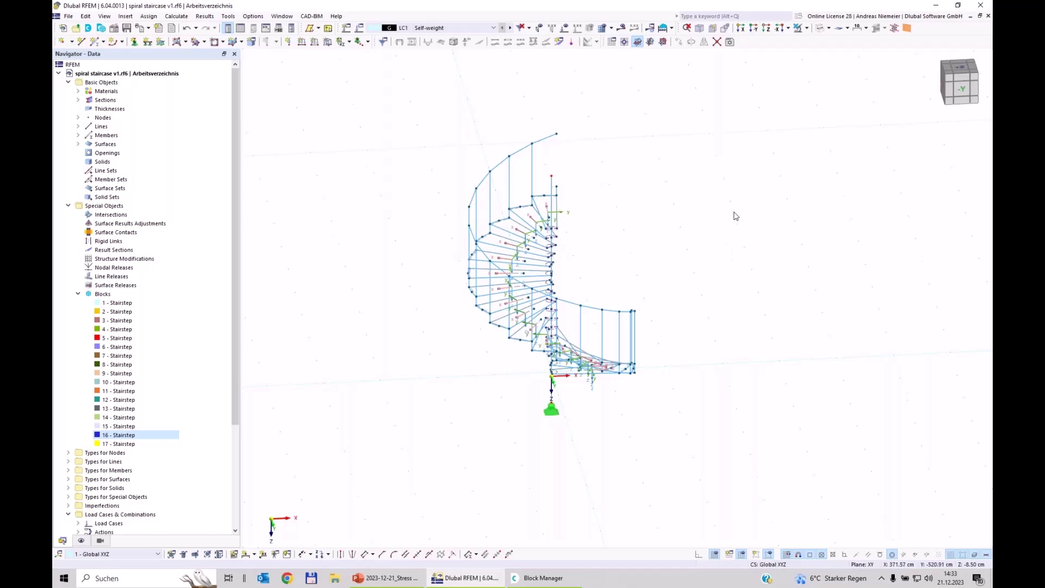
# Select block 17 and examine the topmost stair step up close.
pyautogui.scroll(5, 550, 242)
pyautogui.moveTo(549, 244); pyautogui.dragTo(308, 333, button='middle')
pyautogui.click(123, 445)
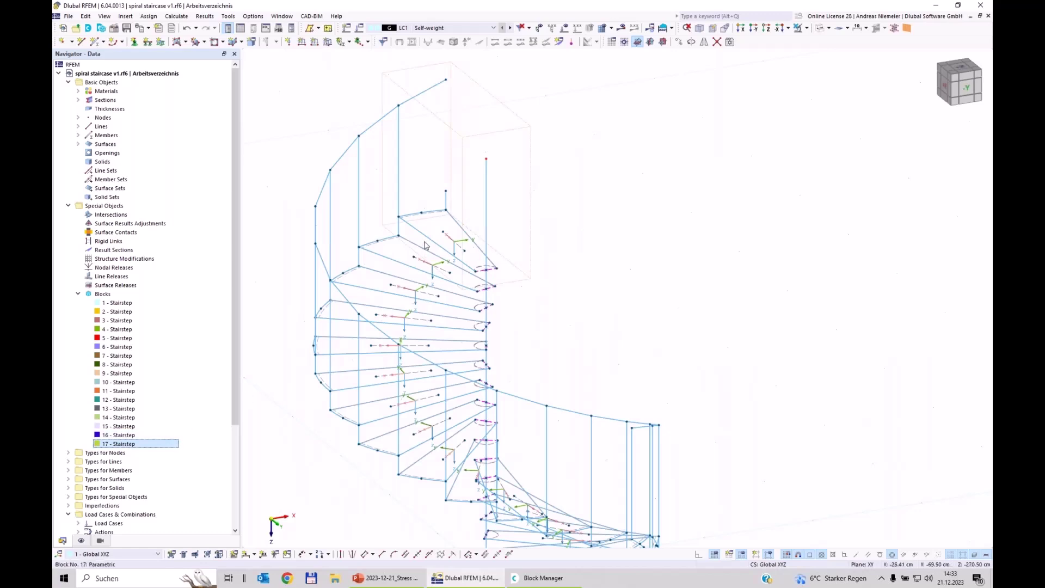
pyautogui.scroll(3, 430, 218)
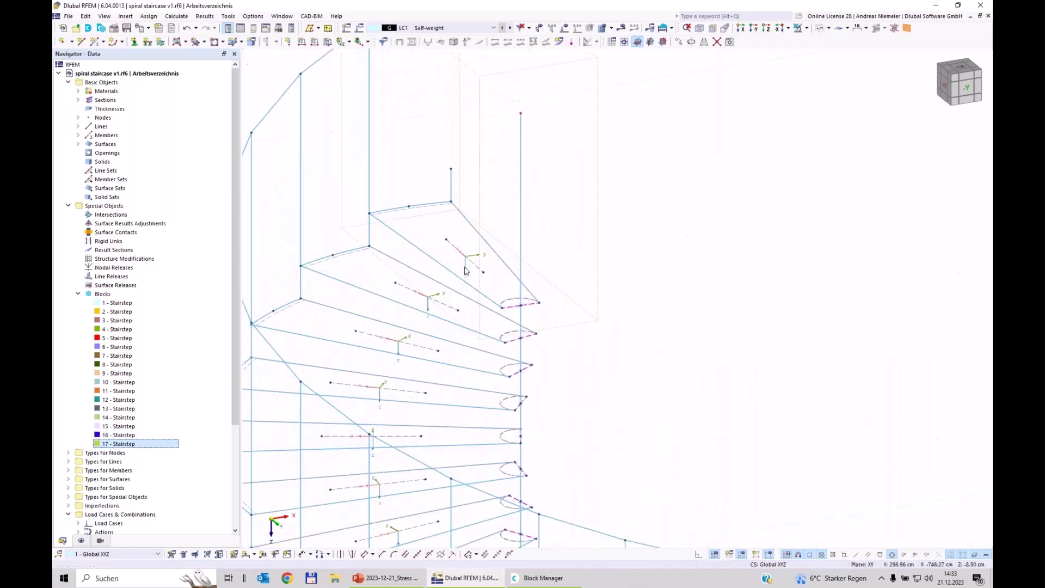
# Explode block 17, the topmost stair step, into individual objects.
pyautogui.rightClick(129, 451)
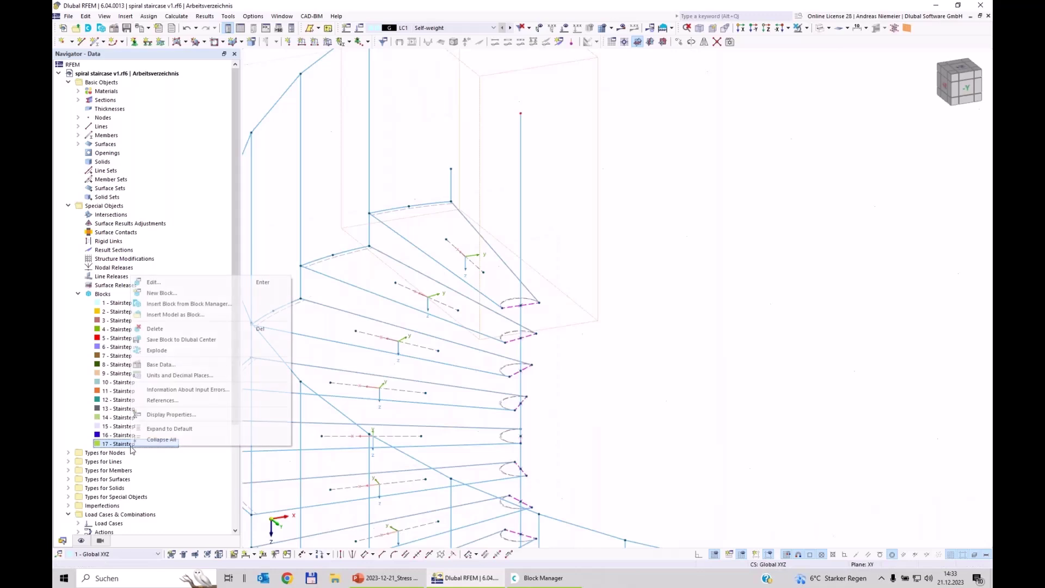
pyautogui.click(178, 355)
pyautogui.scroll(-3, 599, 338)
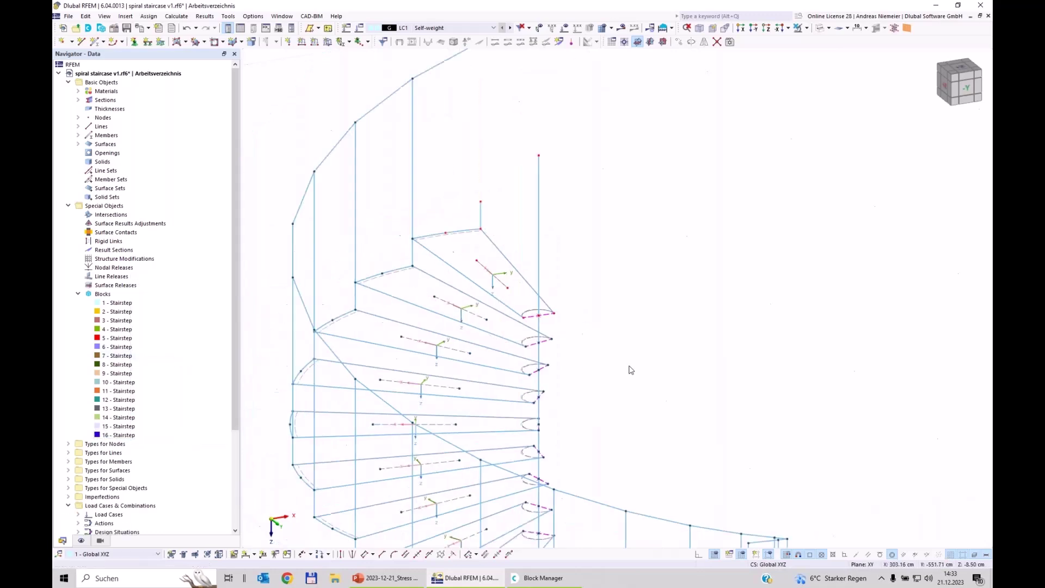
# Delete the end of the handrail above the topmost step, then that step's outer corner with its short railing post.
pyautogui.scroll(3, 528, 284)
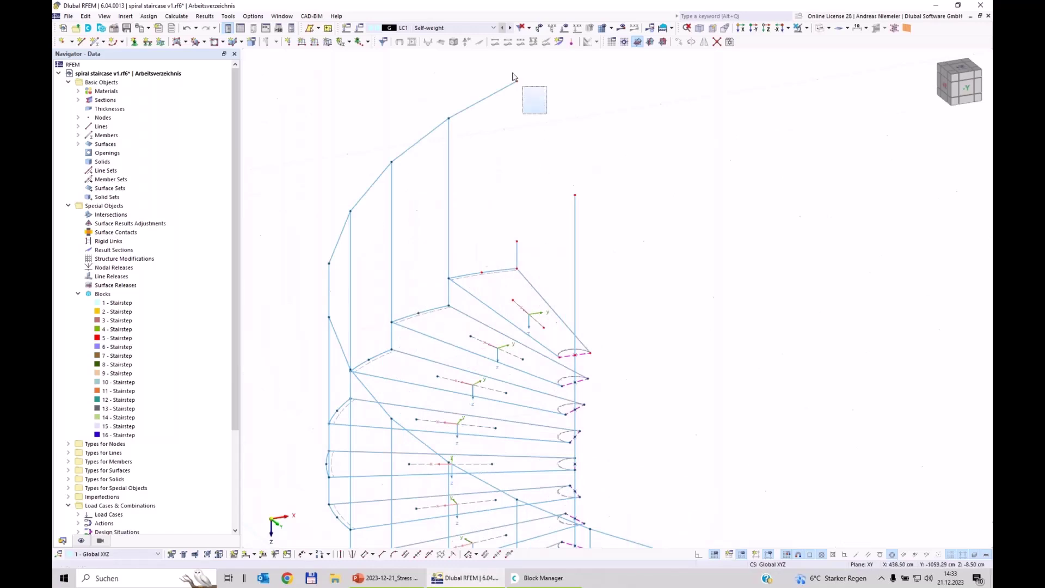
pyautogui.press('Delete')
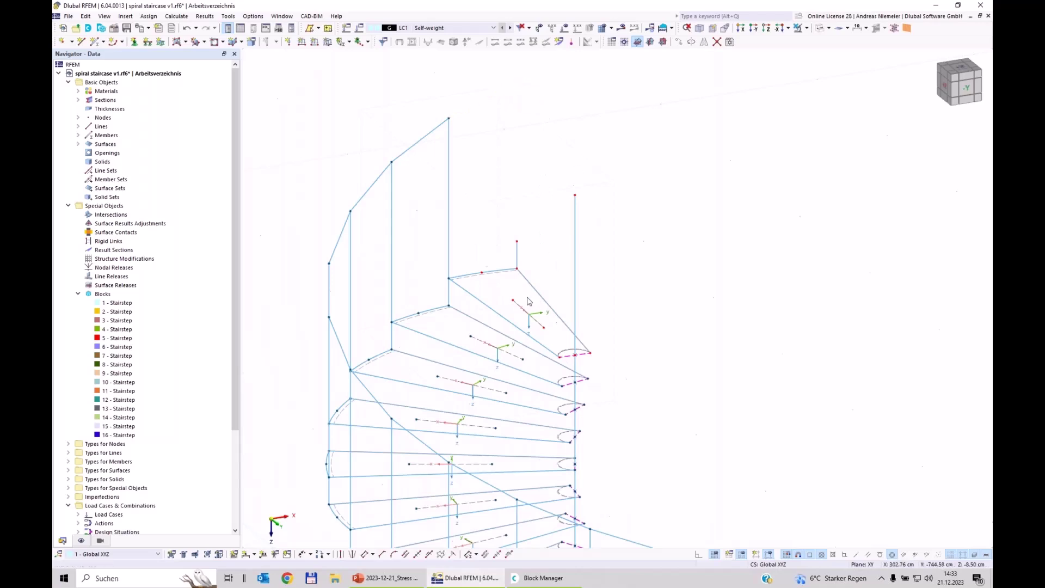
pyautogui.moveTo(522, 292); pyautogui.dragTo(496, 230)
pyautogui.press('Delete')
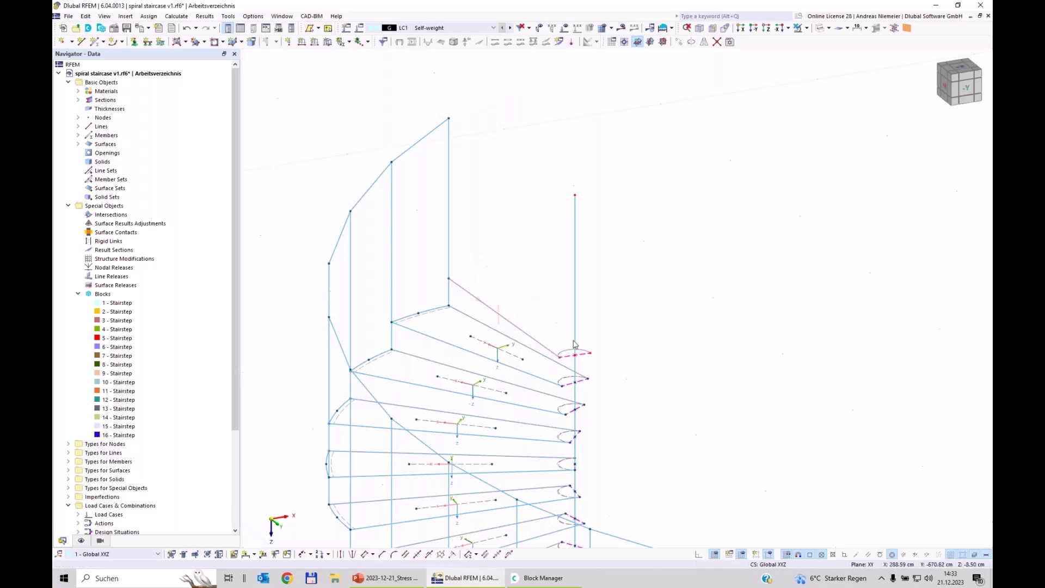
# Copy the two end nodes at the top landing once in the X direction, with step links joining nodes by lines.
pyautogui.scroll(-2, 644, 362)
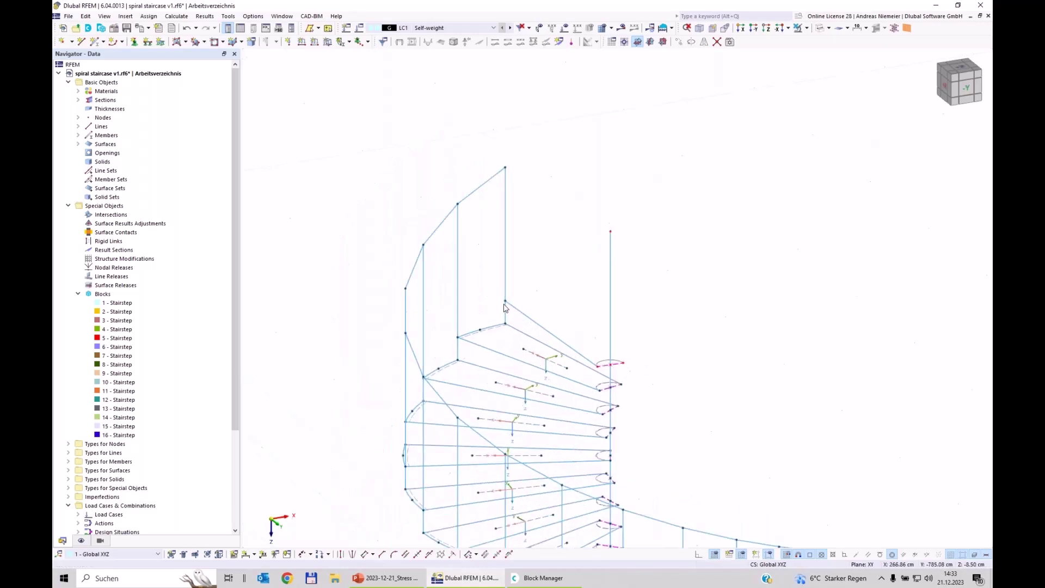
pyautogui.scroll(-1, 630, 363)
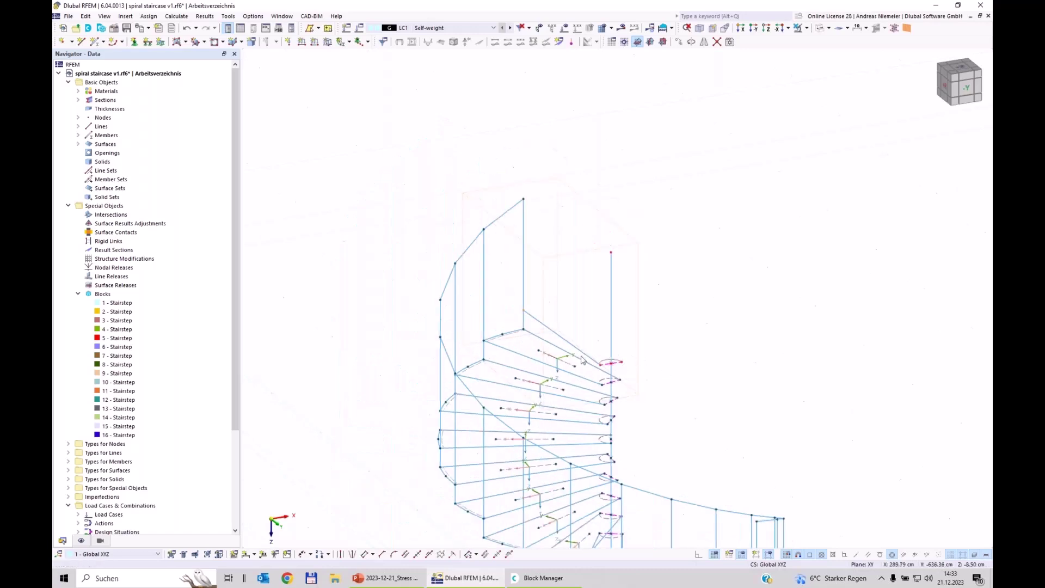
pyautogui.scroll(1, 582, 360)
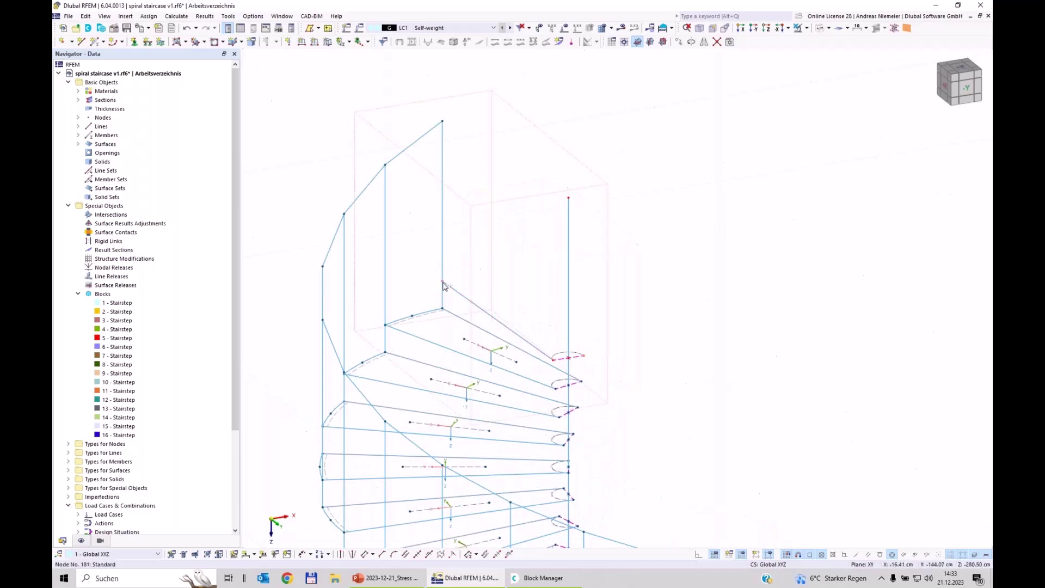
pyautogui.click(679, 42)
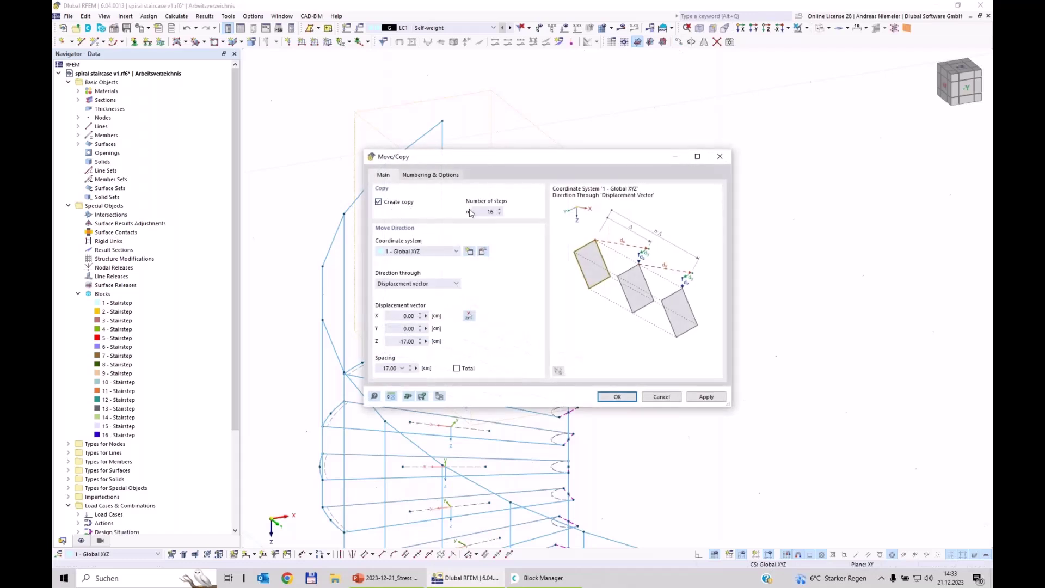
pyautogui.write('1')
pyautogui.click(406, 316)
pyautogui.click(400, 341)
pyautogui.click(442, 175)
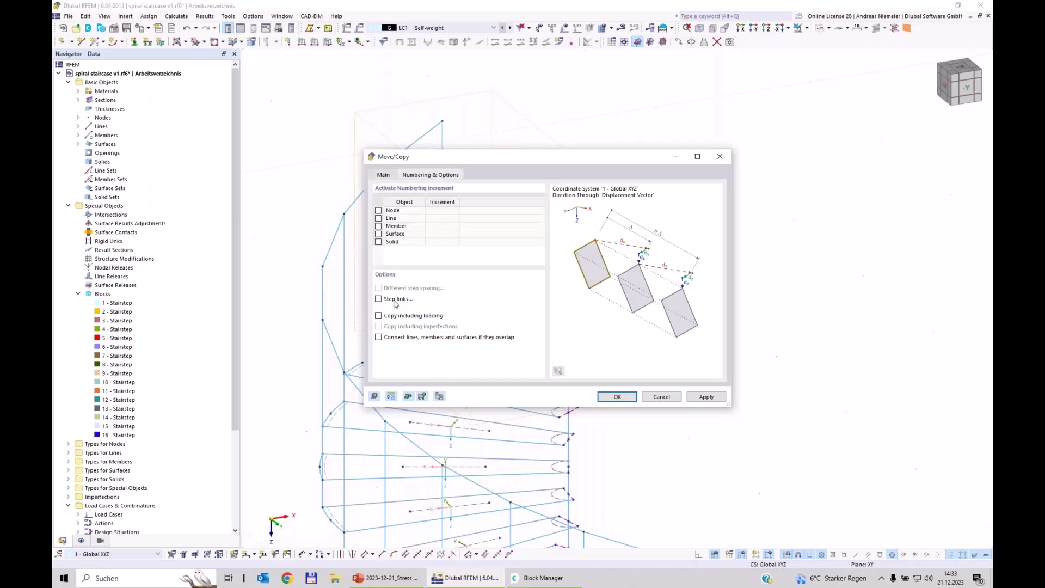
pyautogui.click(389, 299)
pyautogui.click(405, 219)
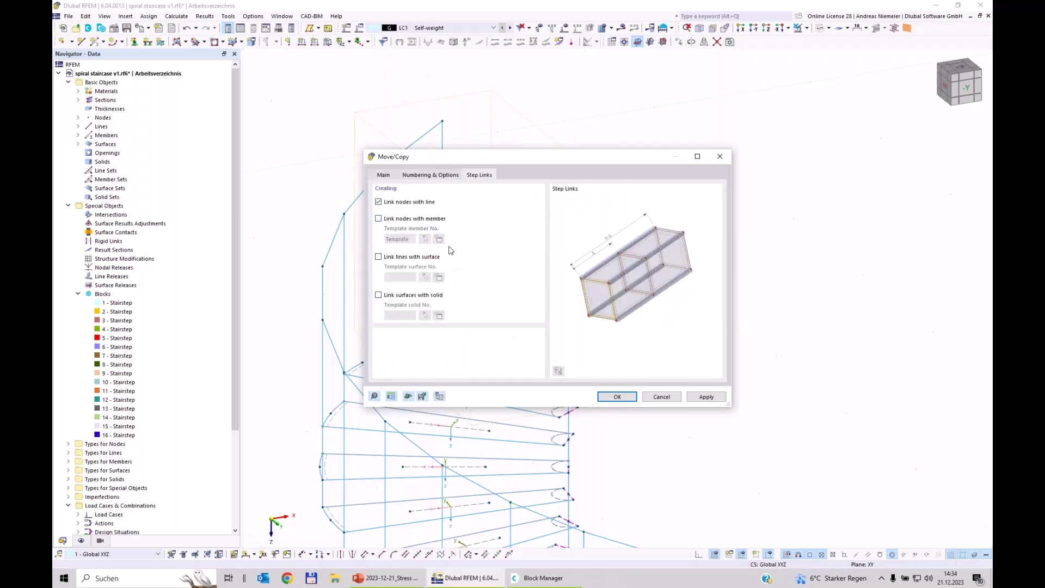
pyautogui.click(618, 397)
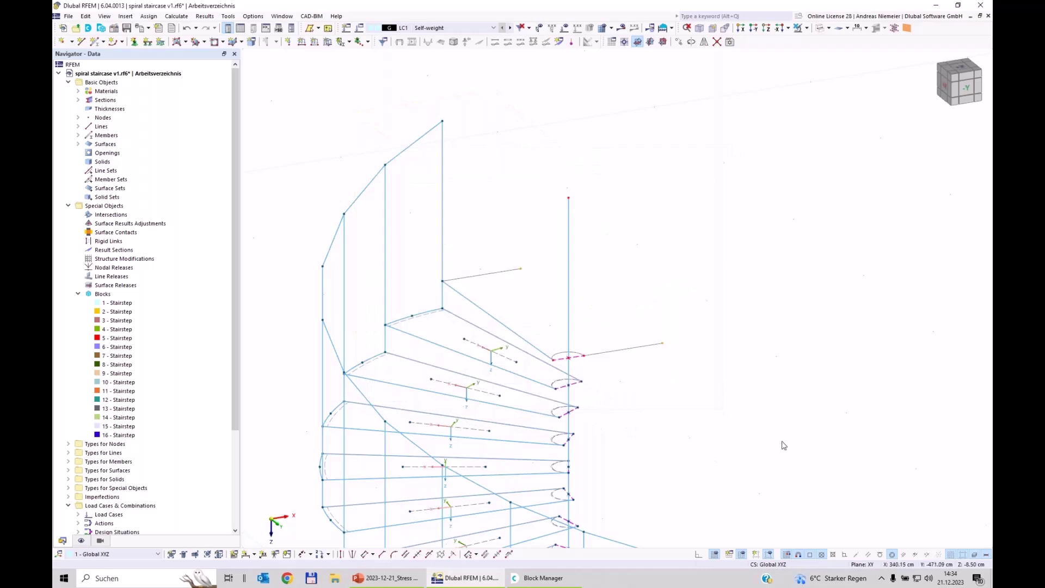
# Set the X coordinate of both copied landing nodes to 145 cm.
pyautogui.keyDown('ctrl'); pyautogui.moveTo(765, 428); pyautogui.dragTo(720, 414, button='middle'); pyautogui.keyUp('ctrl')
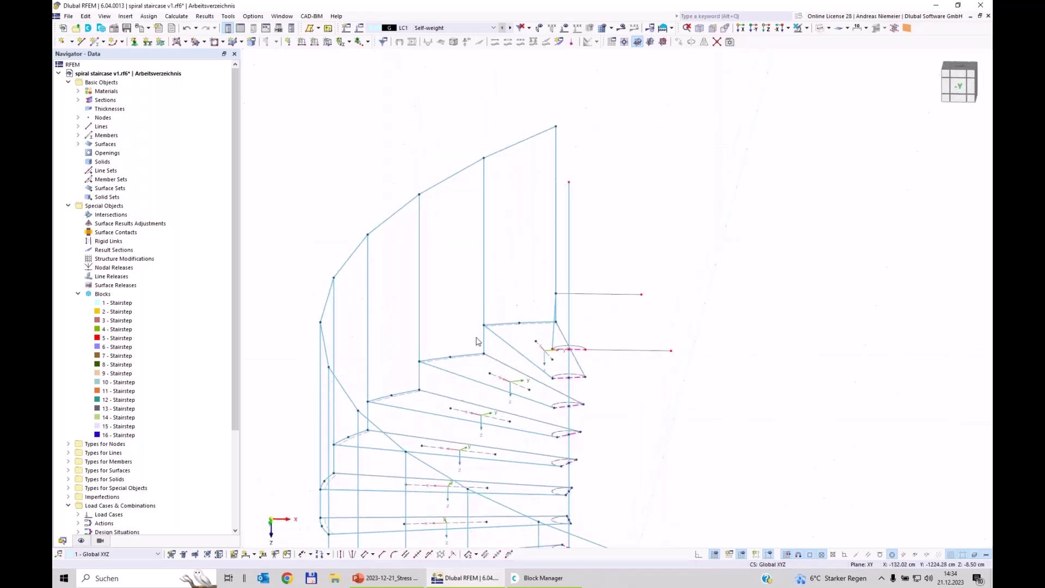
pyautogui.moveTo(630, 262); pyautogui.dragTo(714, 396)
pyautogui.rightClick(674, 356)
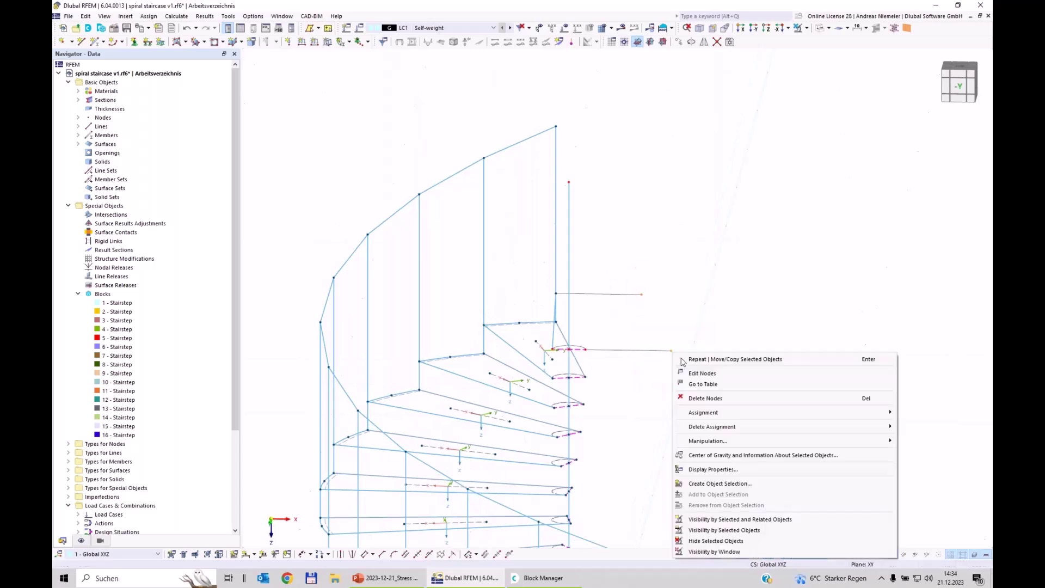
pyautogui.click(708, 374)
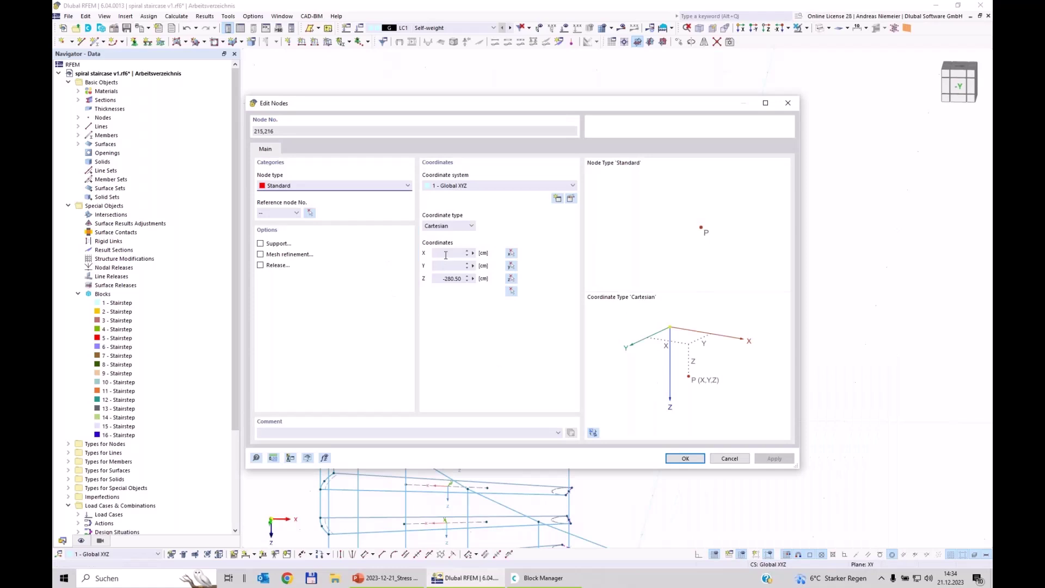
pyautogui.click(464, 254)
pyautogui.click(682, 458)
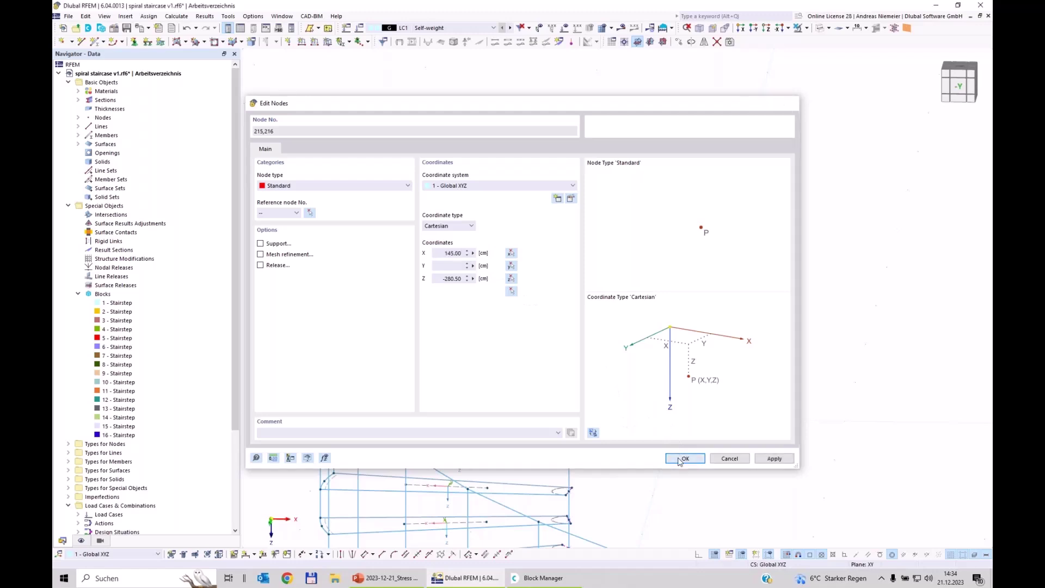
# Draw a single line between the two outer landing nodes to close the platform outline.
pyautogui.keyDown('ctrl'); pyautogui.moveTo(385, 263); pyautogui.dragTo(444, 255, button='middle'); pyautogui.keyUp('ctrl')
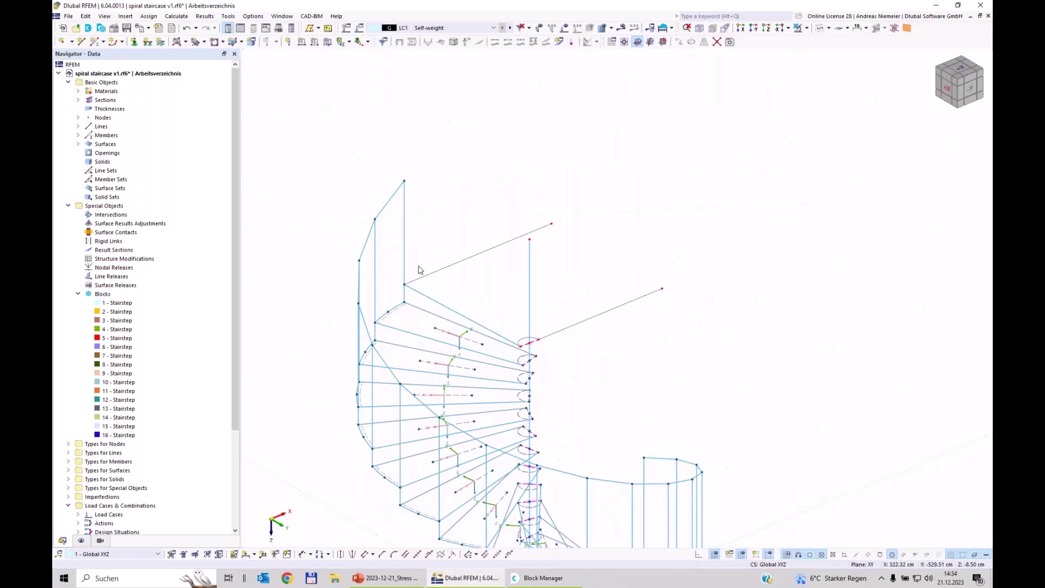
pyautogui.hotkey('ctrl', 'shift', 'z')
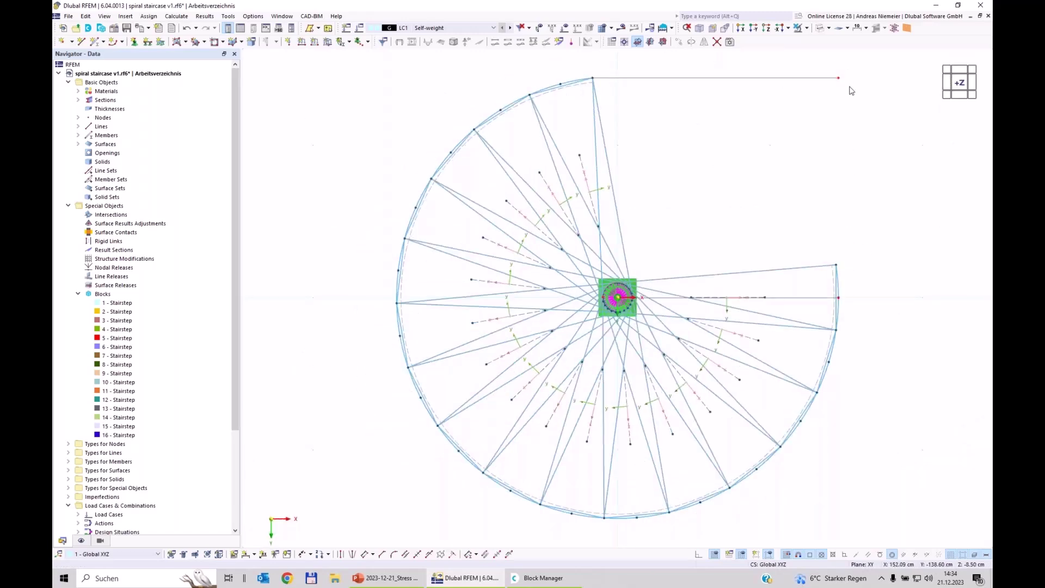
pyautogui.keyDown('ctrl'); pyautogui.moveTo(852, 90); pyautogui.dragTo(741, 365, button='middle'); pyautogui.keyUp('ctrl')
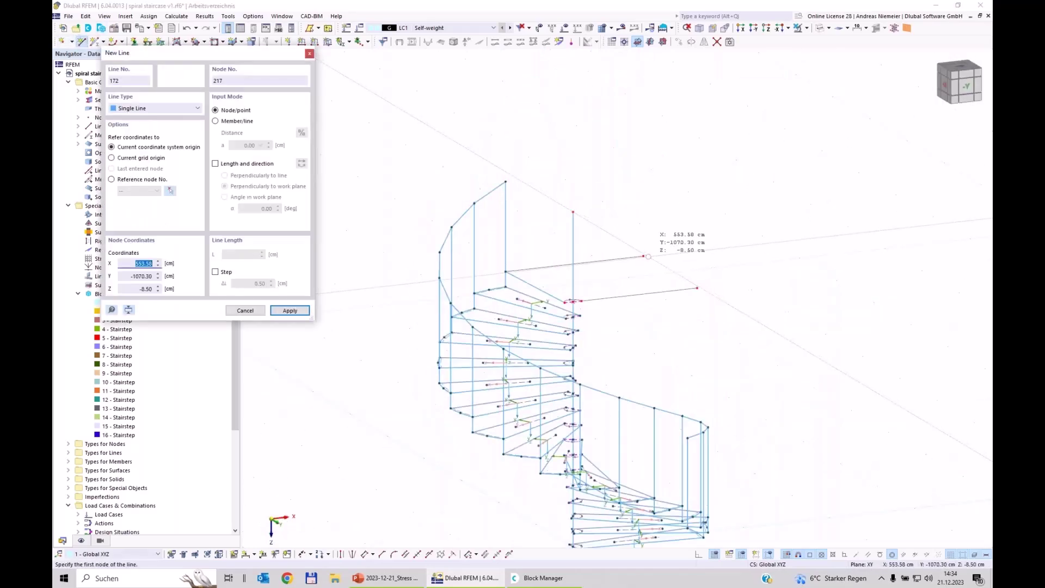
pyautogui.click(643, 256)
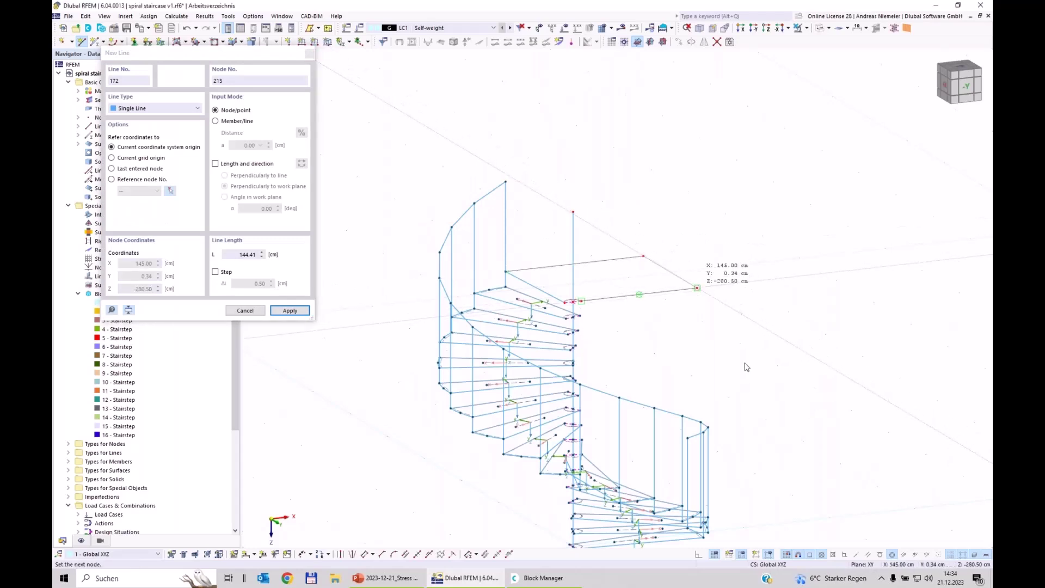
pyautogui.click(697, 288)
pyautogui.press('Escape')
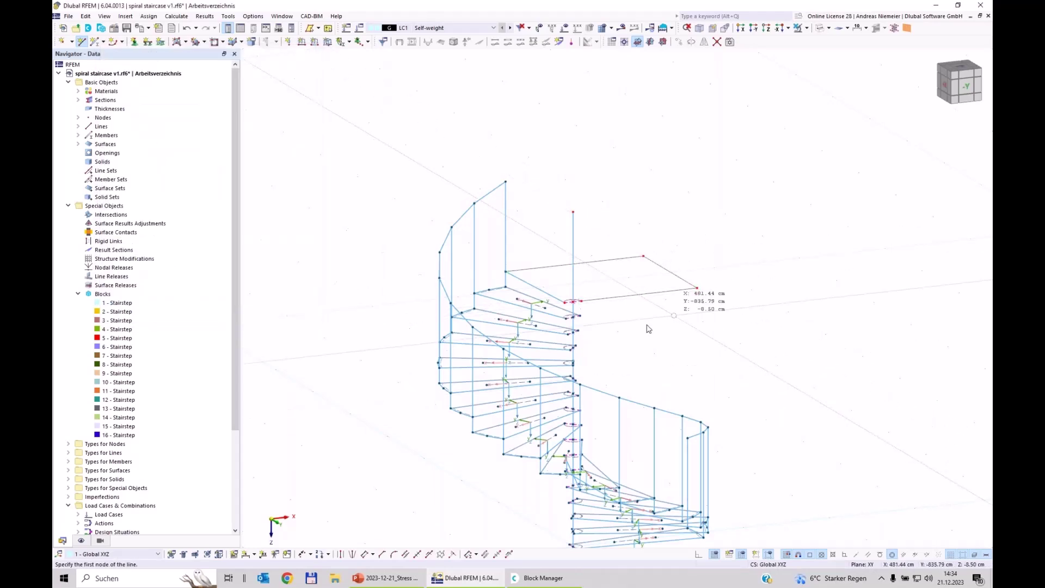
# Create members on the three landing outline lines and choose section L 150x100x10 from DIN EN 10056-1:1998-10.
pyautogui.moveTo(712, 321); pyautogui.dragTo(621, 263)
pyautogui.rightClick(621, 262)
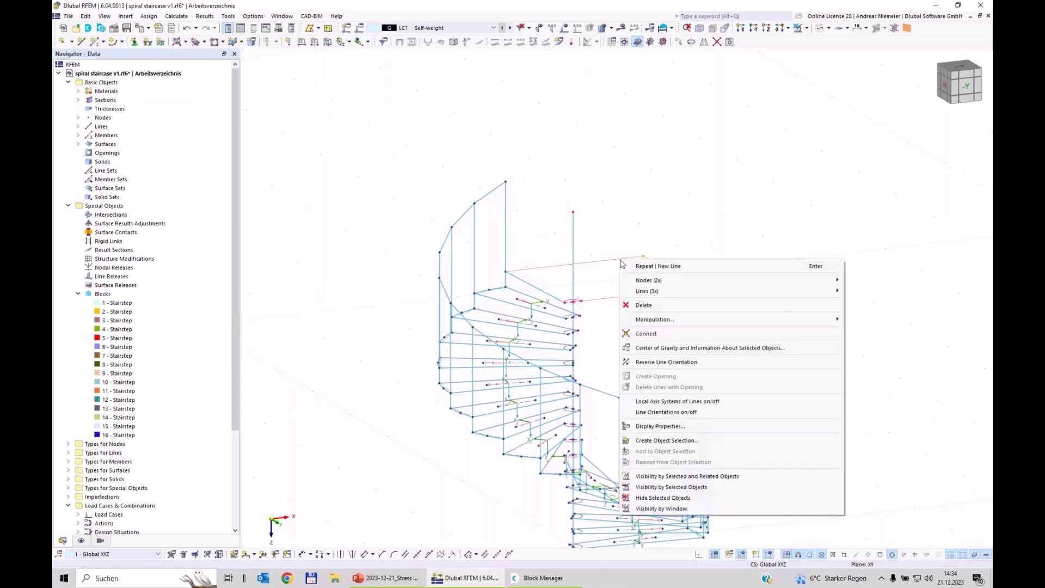
pyautogui.click(857, 293)
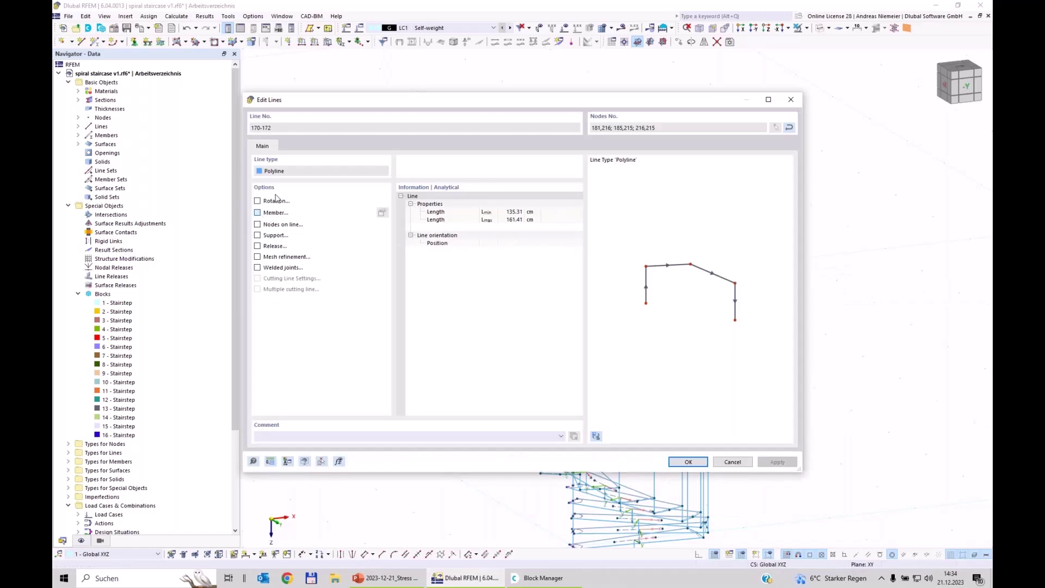
pyautogui.click(258, 213)
pyautogui.click(278, 131)
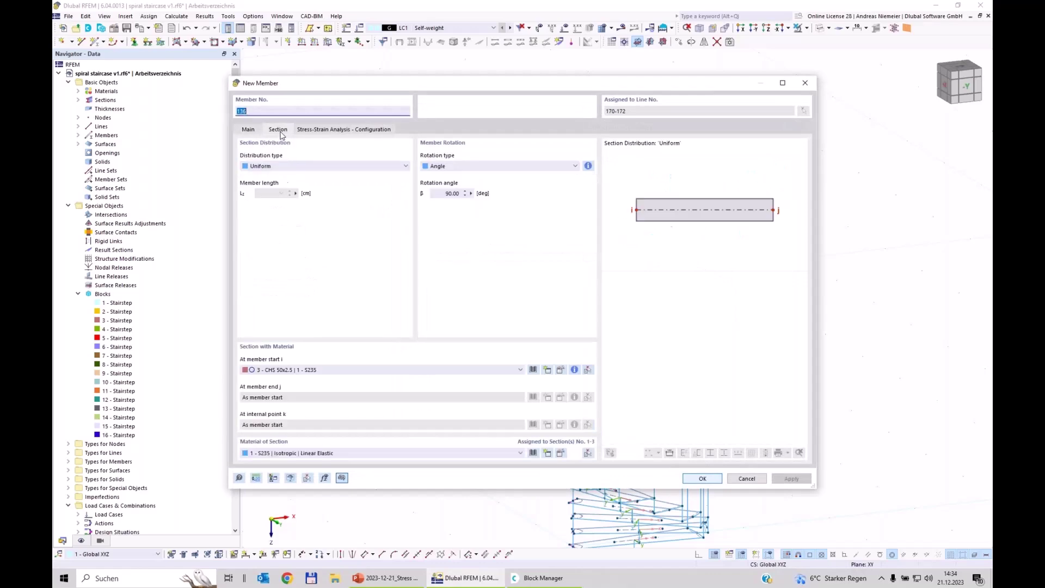
pyautogui.click(533, 370)
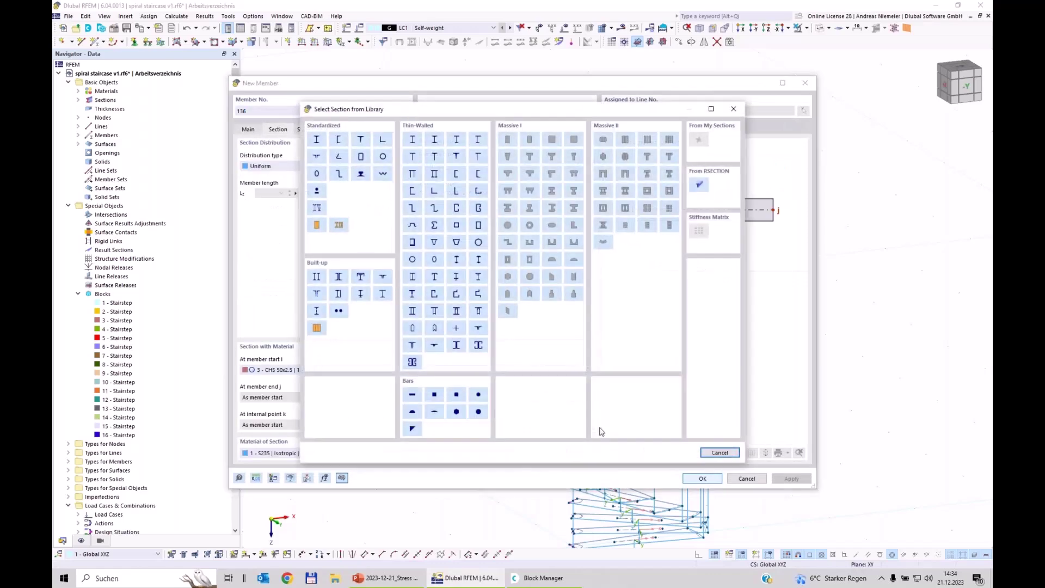
pyautogui.click(383, 141)
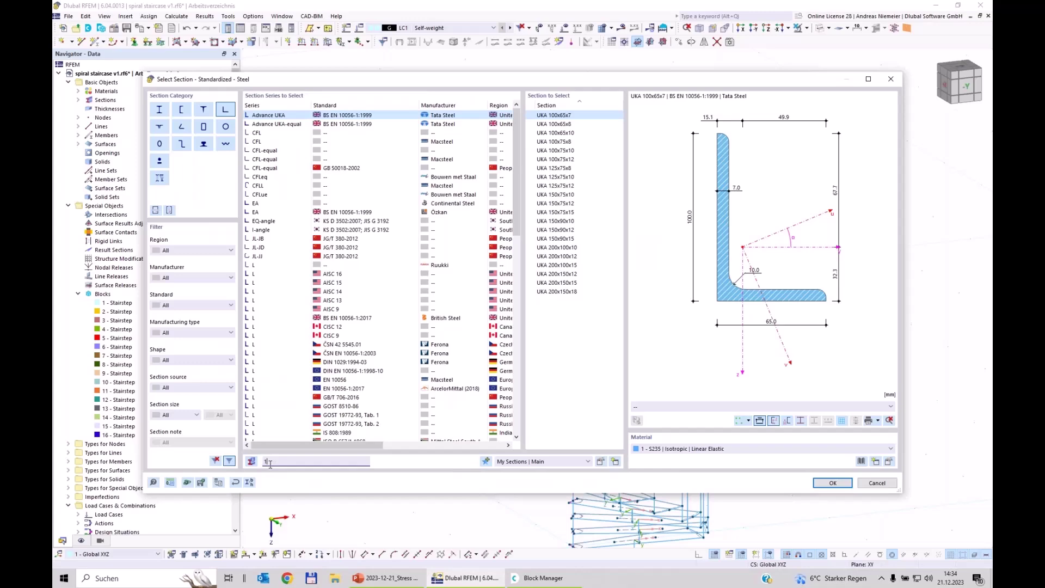
pyautogui.write('50x1')
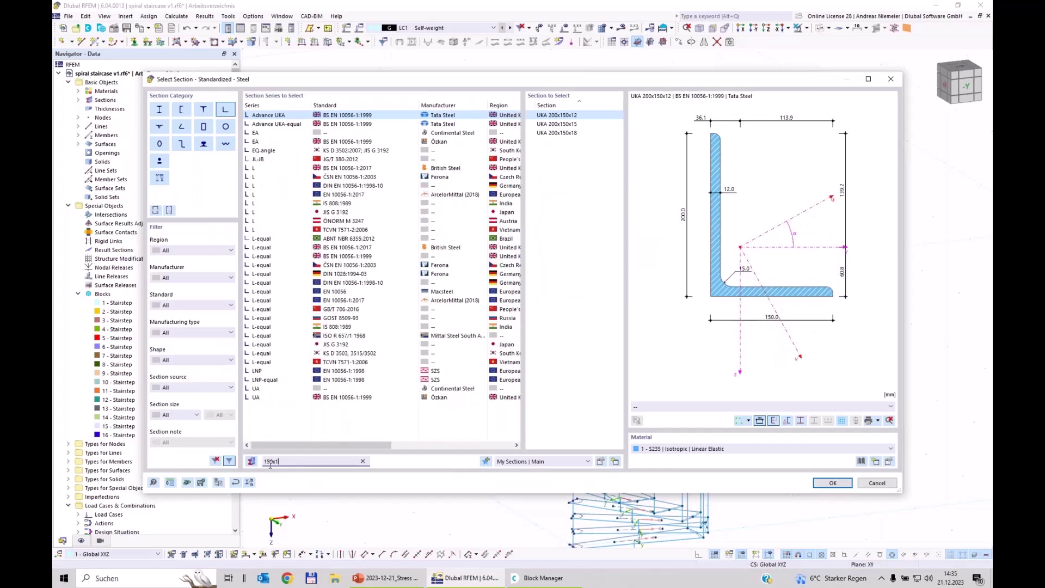
pyautogui.write('00')
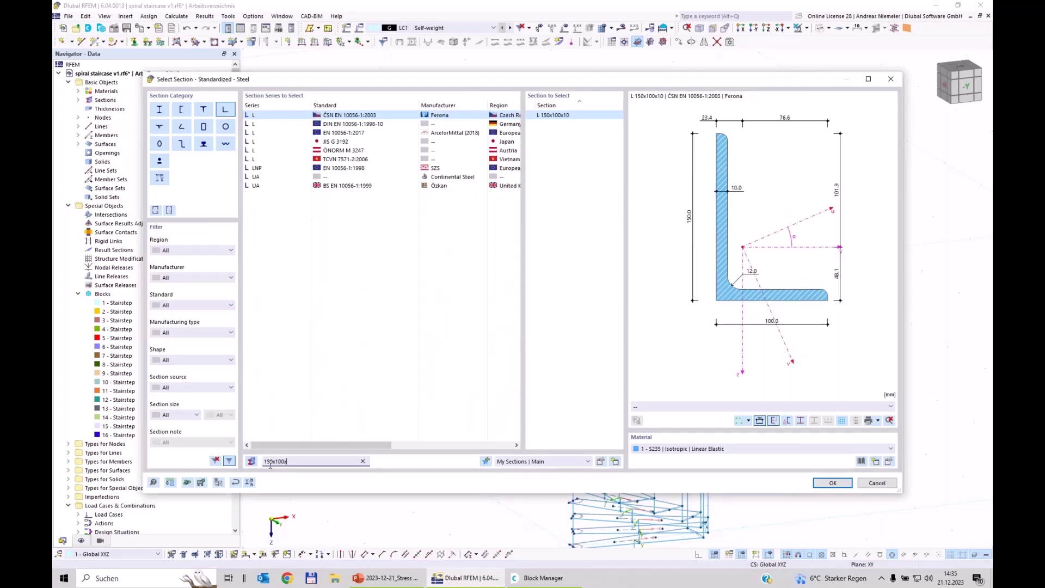
pyautogui.write('x10')
pyautogui.click(451, 125)
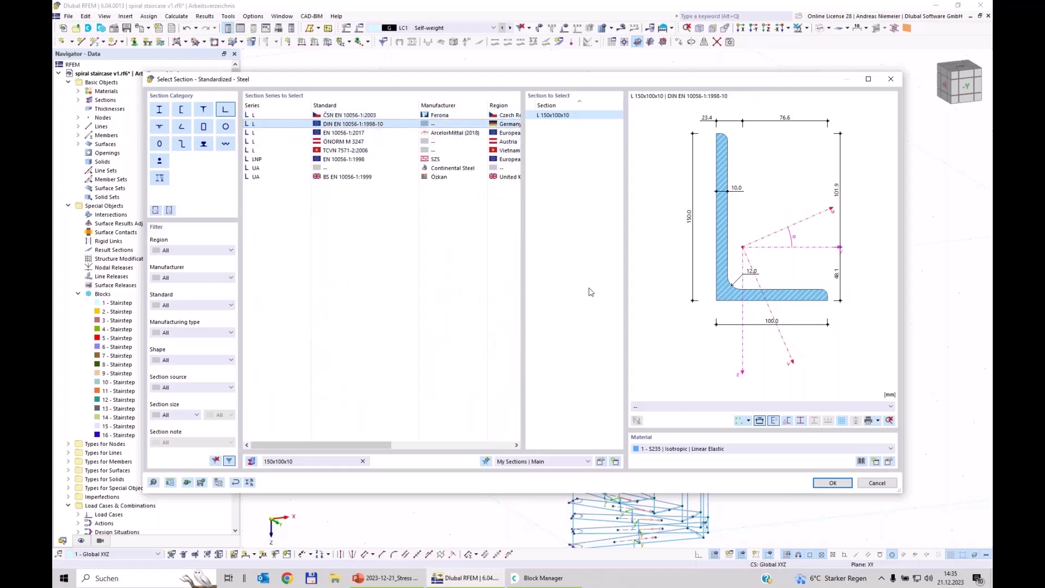
pyautogui.click(831, 483)
# Set the rotation angle of the new landing members to 0° and apply the member and line definitions.
pyautogui.doubleClick(445, 193)
pyautogui.write('0')
pyautogui.click(707, 478)
pyautogui.click(705, 464)
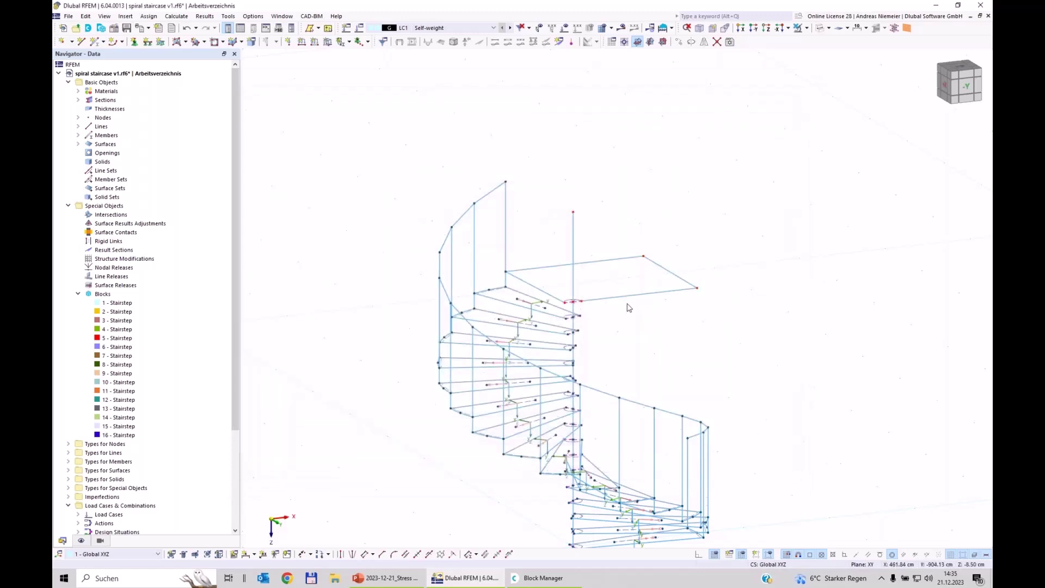
# Assign section L 150x100x10 to the flat-bar member between the top step and the landing, and set its rotation angle to 0°.
pyautogui.keyDown('ctrl'); pyautogui.moveTo(627, 326); pyautogui.dragTo(610, 310, button='middle'); pyautogui.keyUp('ctrl')
pyautogui.scroll(2, 653, 316)
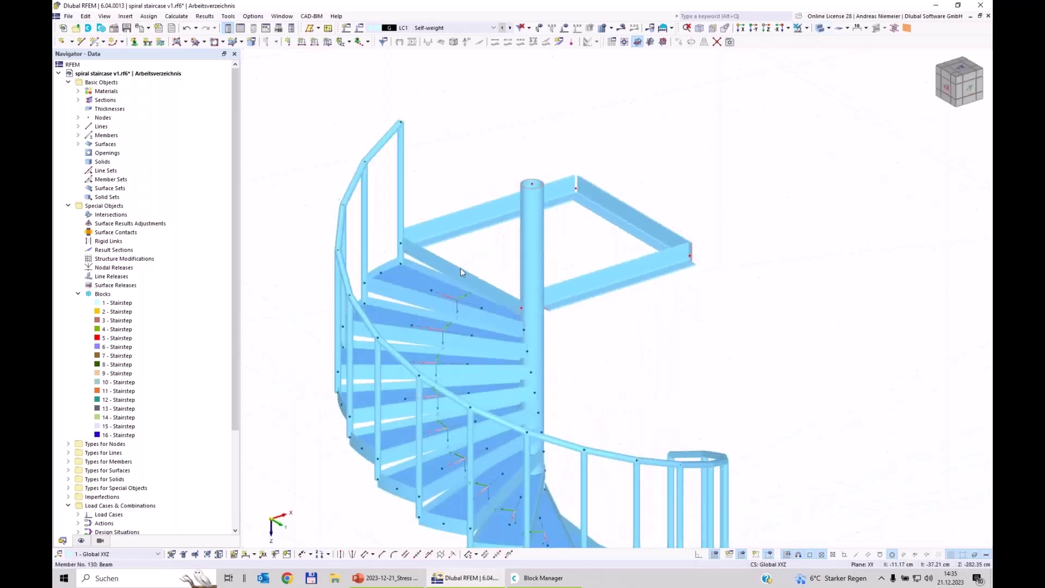
pyautogui.scroll(2, 426, 269)
pyautogui.doubleClick(424, 260)
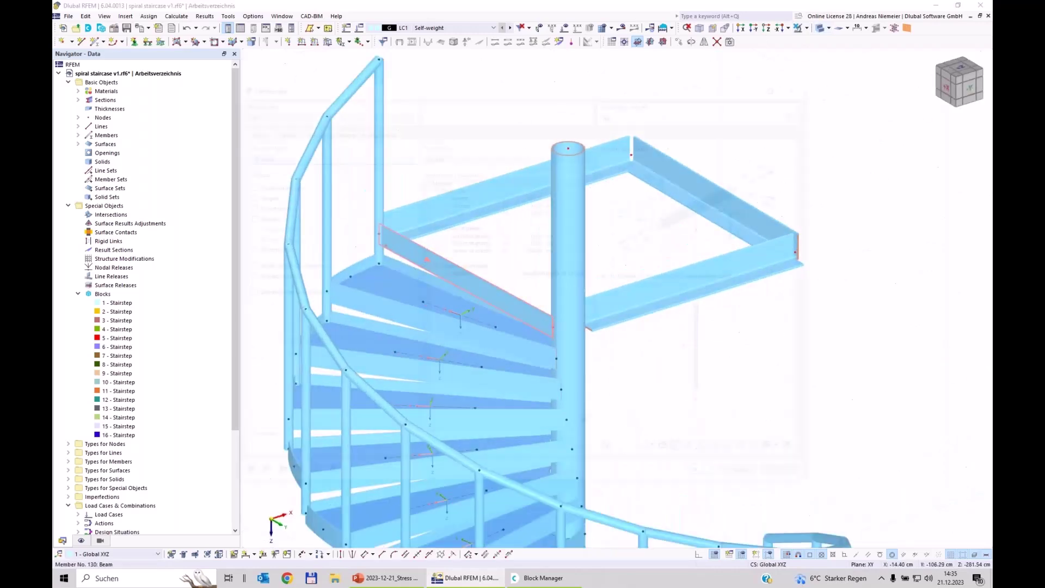
pyautogui.click(277, 131)
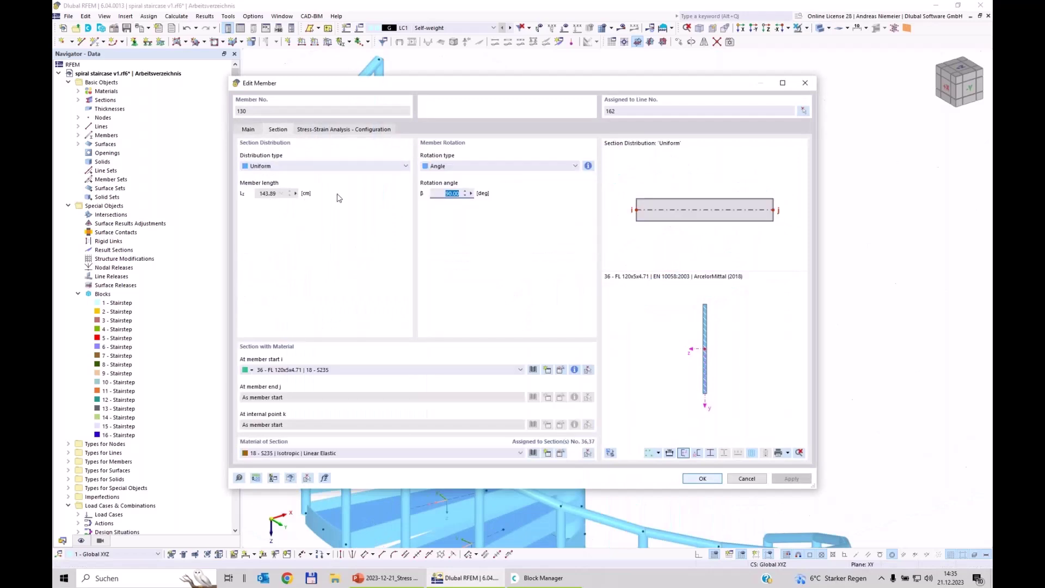
pyautogui.click(303, 370)
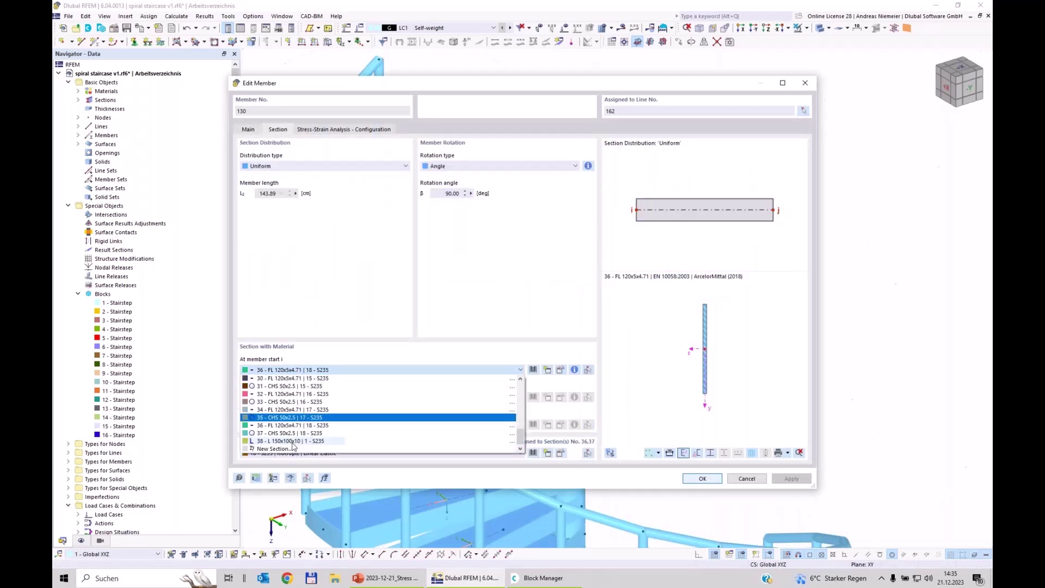
pyautogui.click(297, 441)
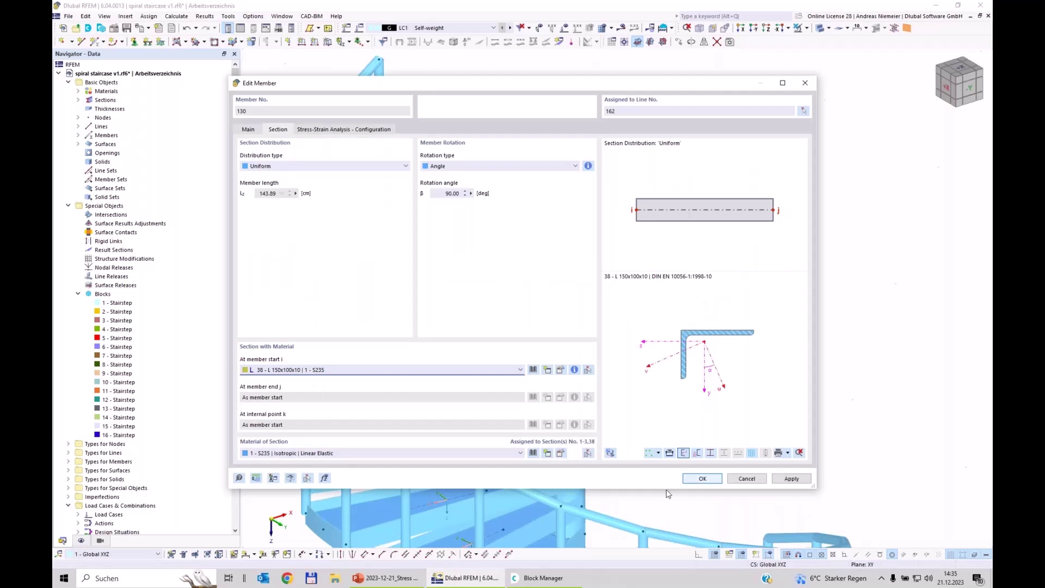
pyautogui.doubleClick(455, 193)
pyautogui.write('0')
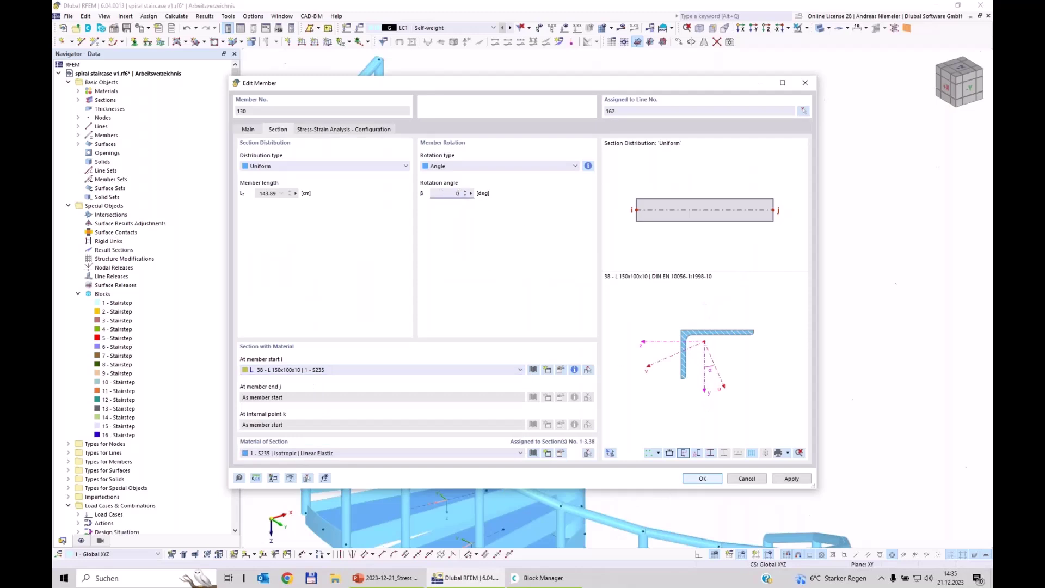
pyautogui.press('Return')
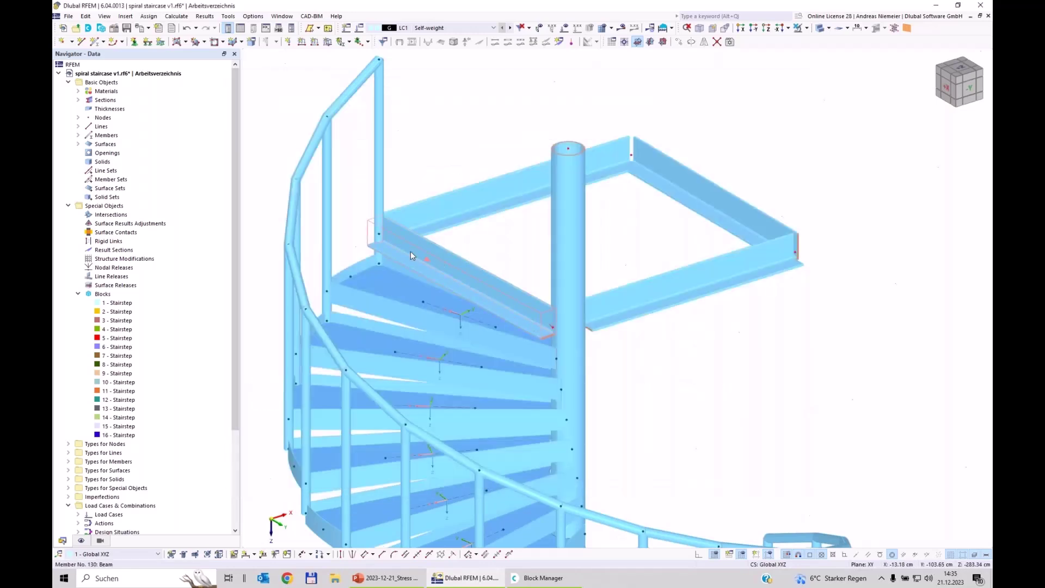
# Reverse the line/member orientation of the landing member beside the top step and the landing member running outward from the column.
pyautogui.rightClick(667, 280)
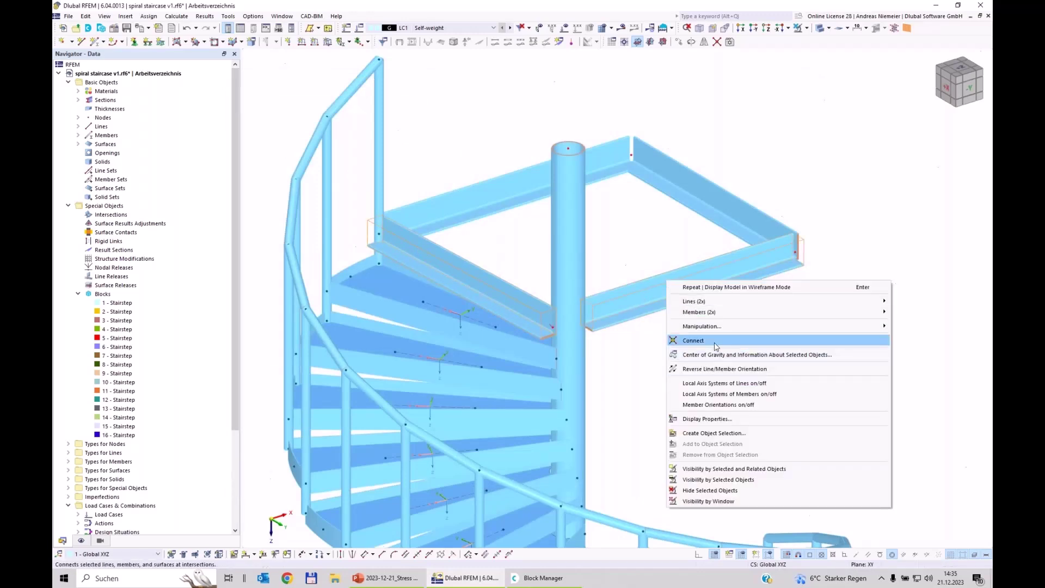
pyautogui.click(711, 370)
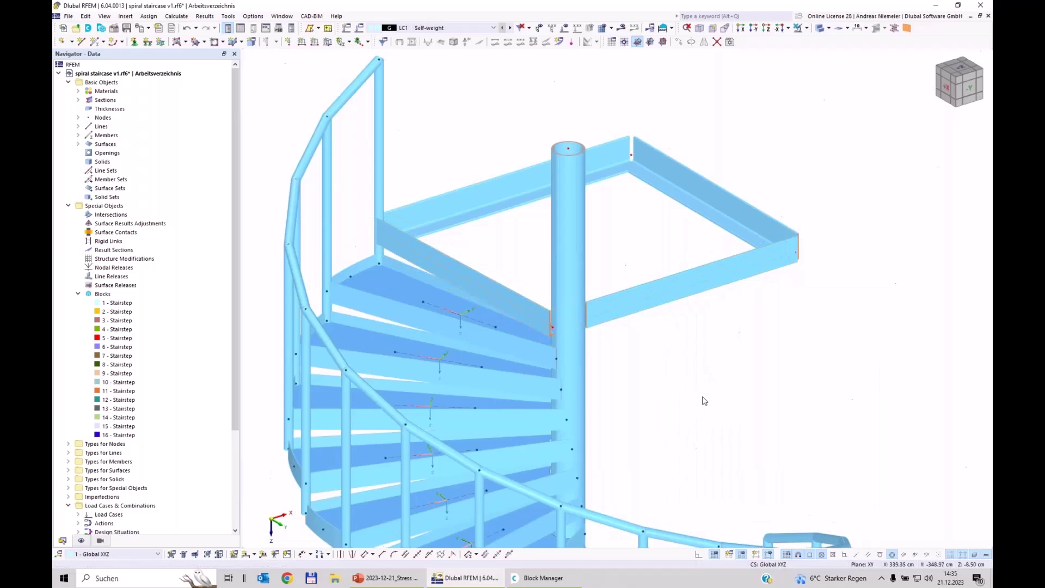
pyautogui.keyDown('ctrl'); pyautogui.moveTo(701, 393); pyautogui.dragTo(642, 405, button='middle'); pyautogui.keyUp('ctrl')
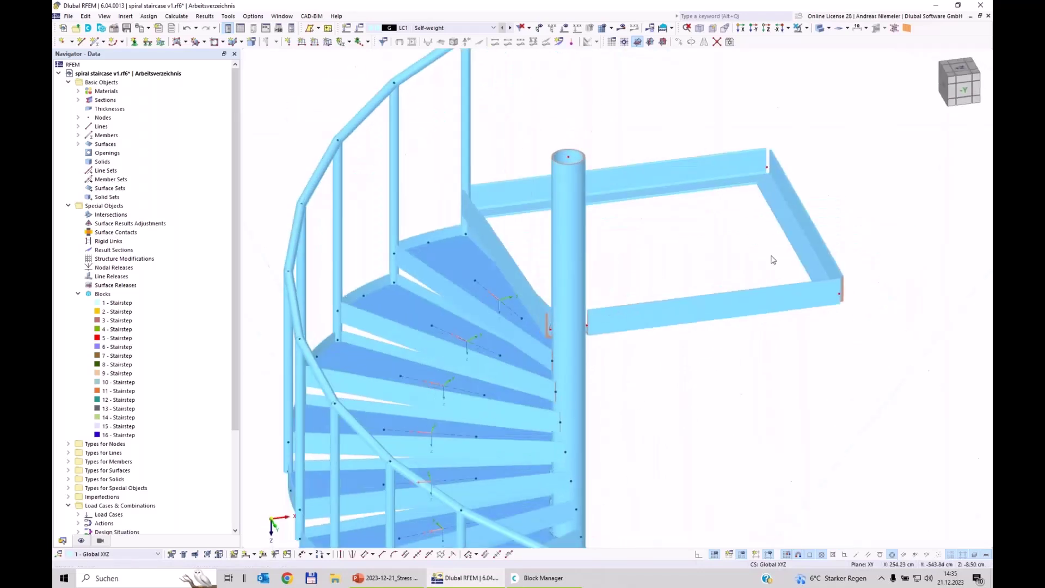
# Display the model as a wireframe and open the definition of a new member.
pyautogui.click(820, 28)
pyautogui.click(820, 28)
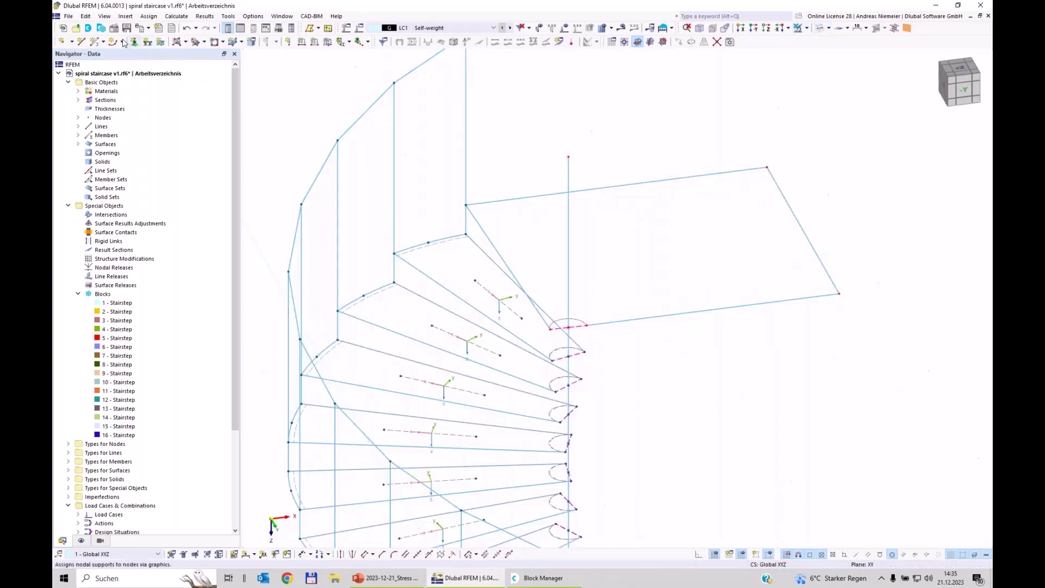
pyautogui.doubleClick(284, 144)
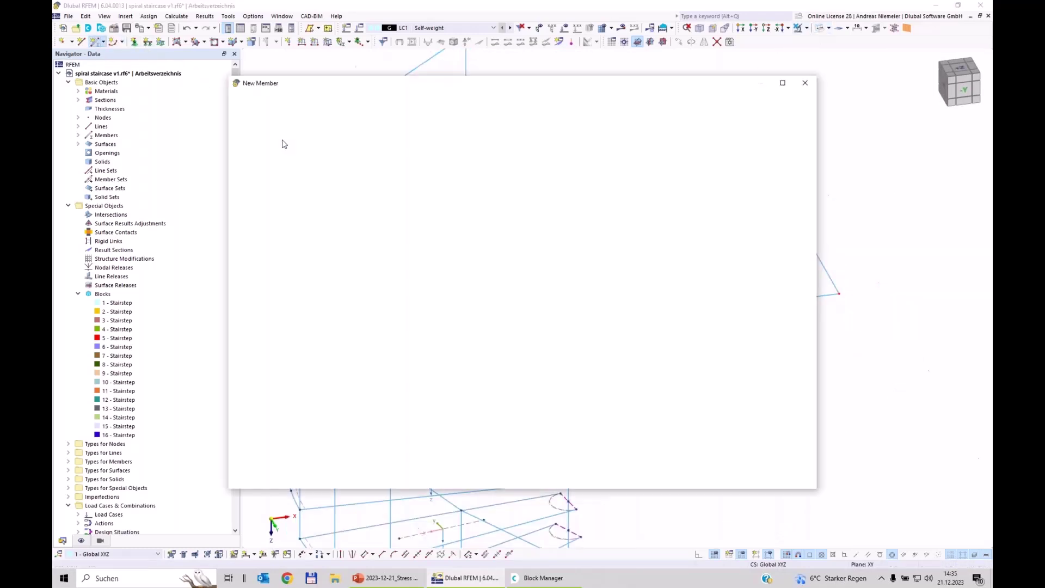
# Define a new member of type Tension with the standardized solid round steel section R 20.
pyautogui.click(277, 153)
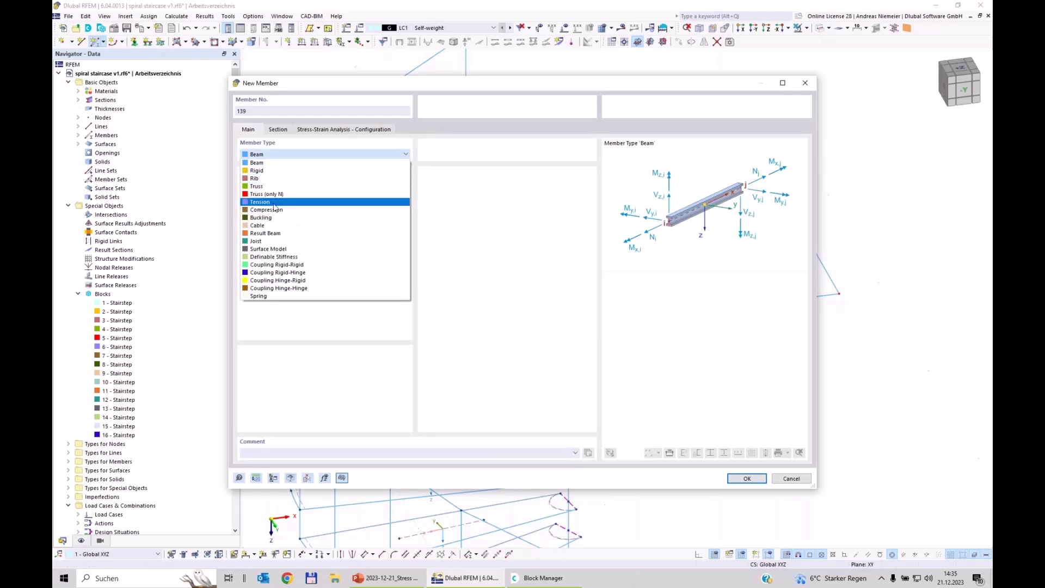
pyautogui.click(275, 202)
pyautogui.click(275, 131)
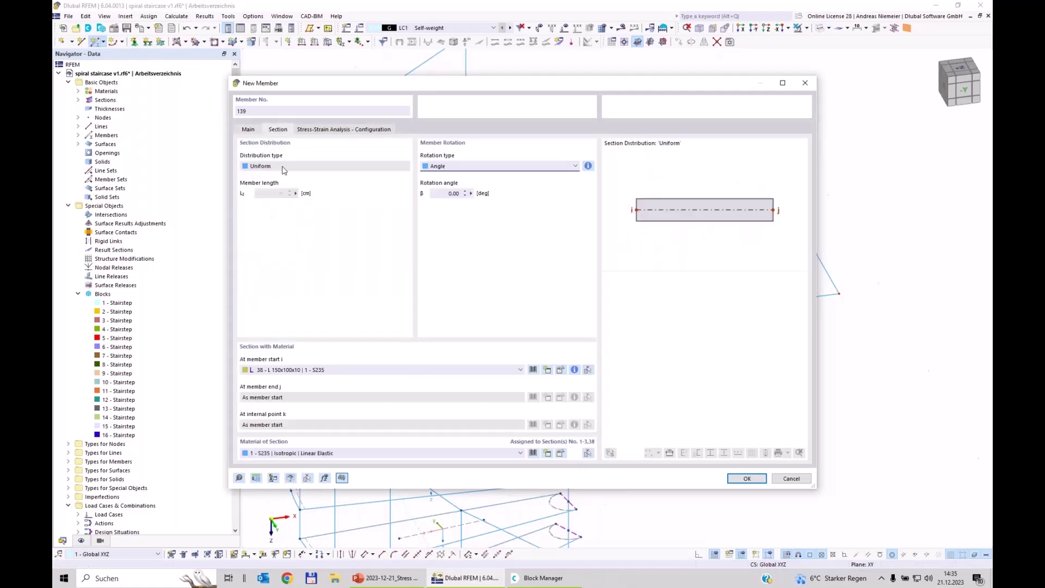
pyautogui.click(533, 370)
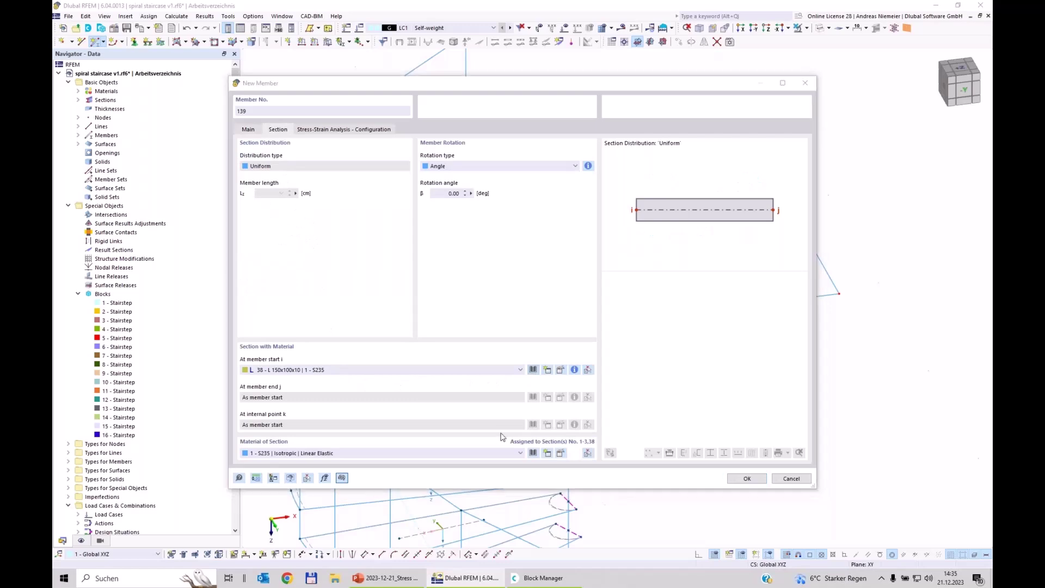
pyautogui.click(317, 191)
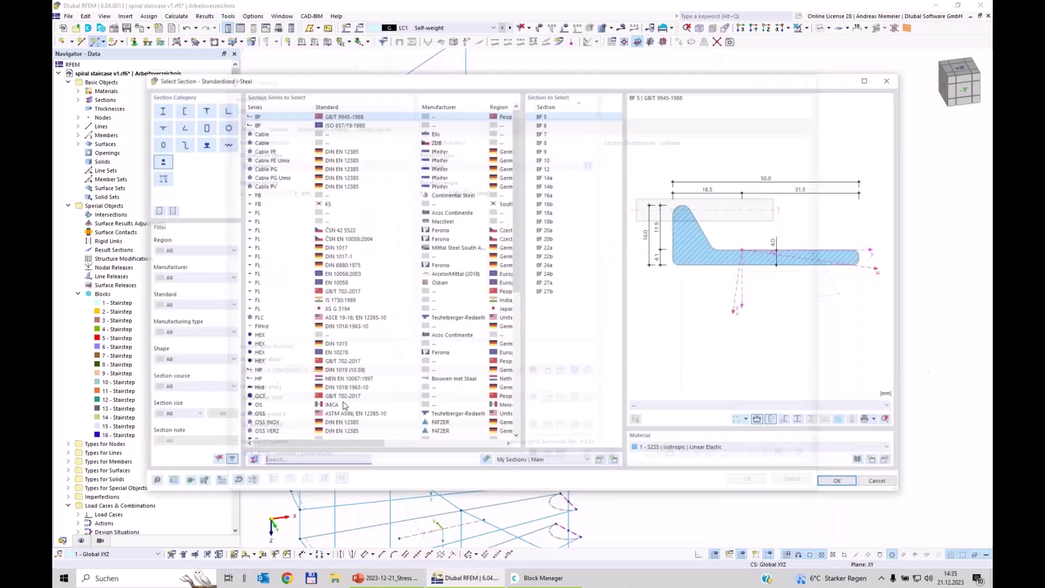
pyautogui.write('r')
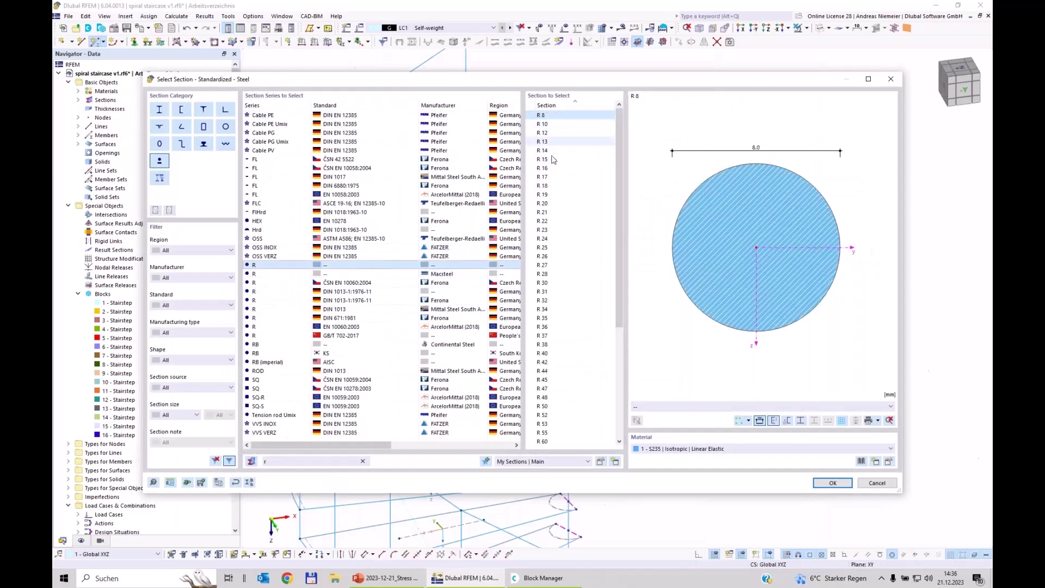
pyautogui.click(543, 204)
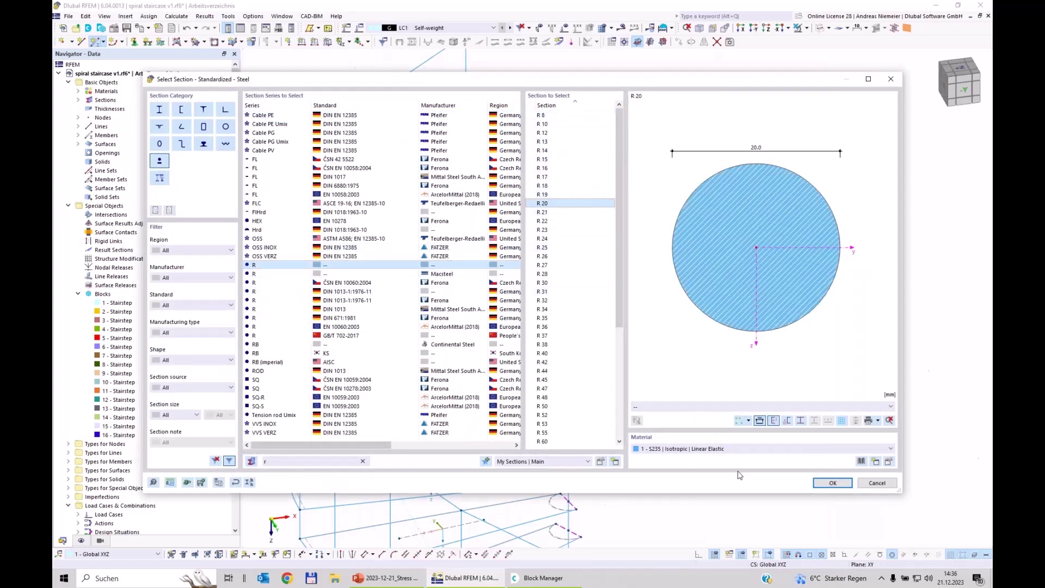
pyautogui.click(829, 483)
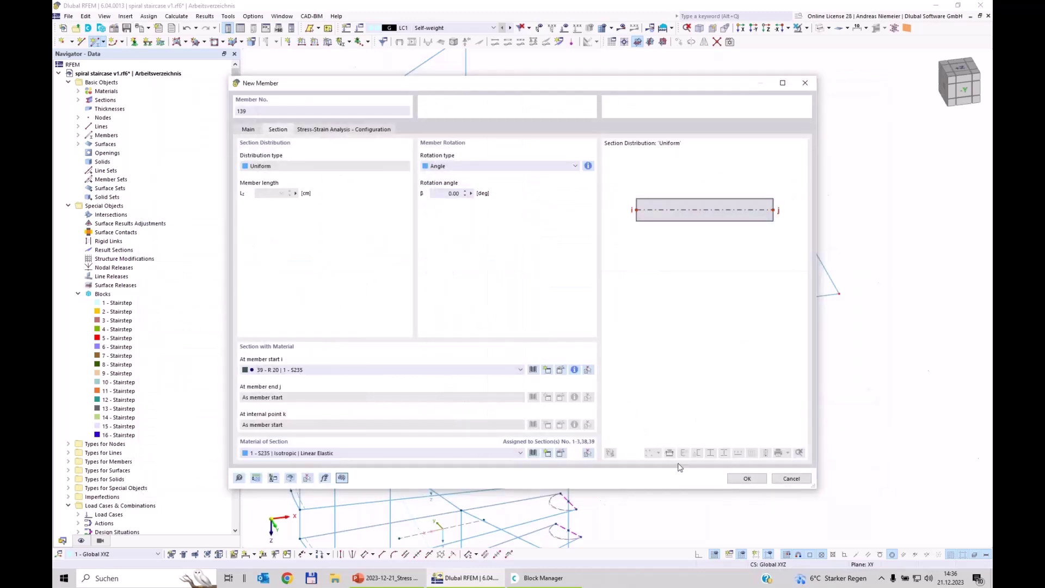
pyautogui.click(747, 479)
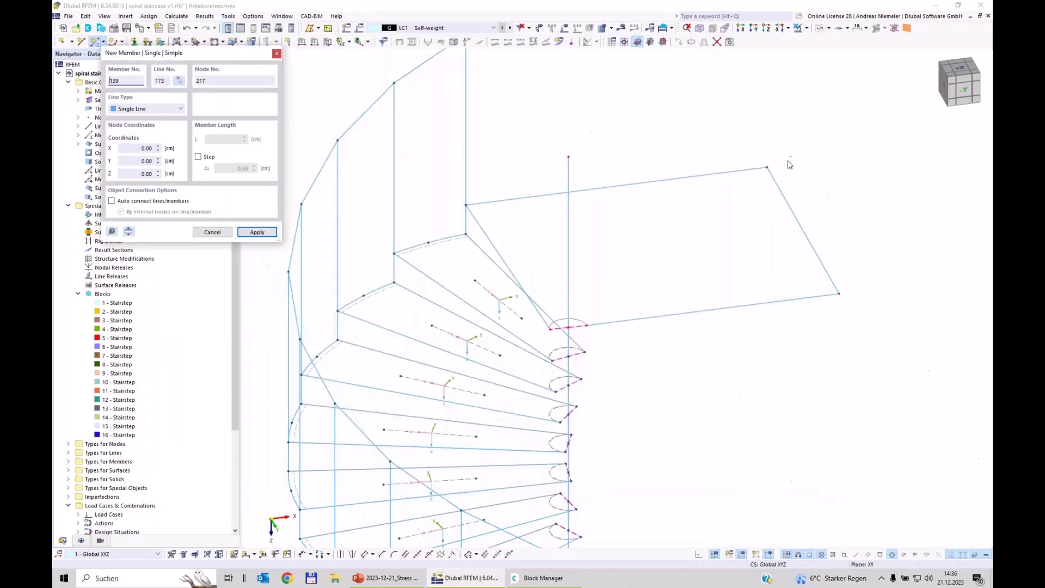
# Place two crossing tension members diagonally between the opposite corners of the upper landing frame.
pyautogui.click(839, 294)
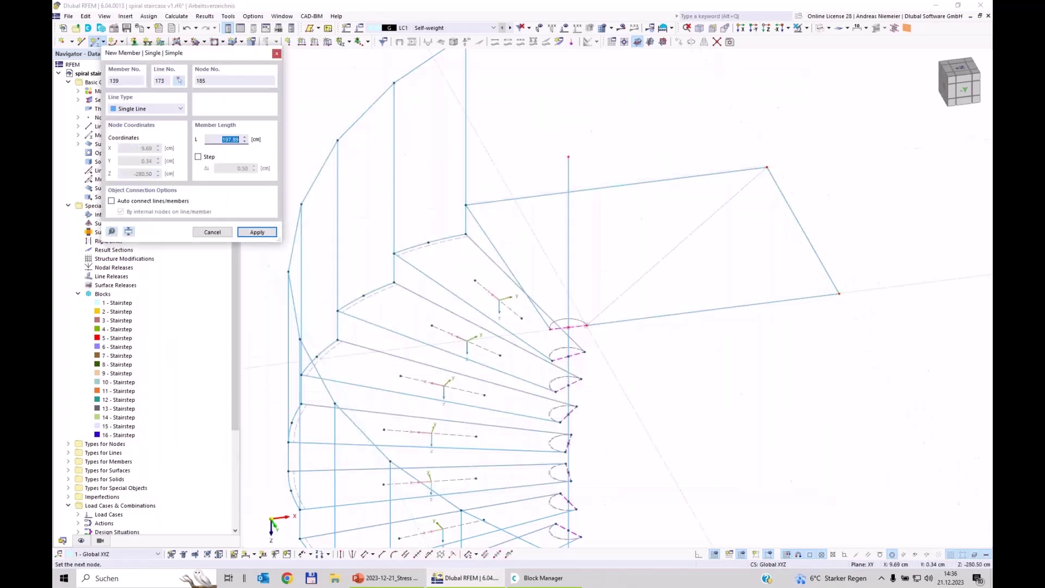
pyautogui.scroll(3, 569, 327)
pyautogui.click(612, 325)
pyautogui.scroll(-3, 616, 380)
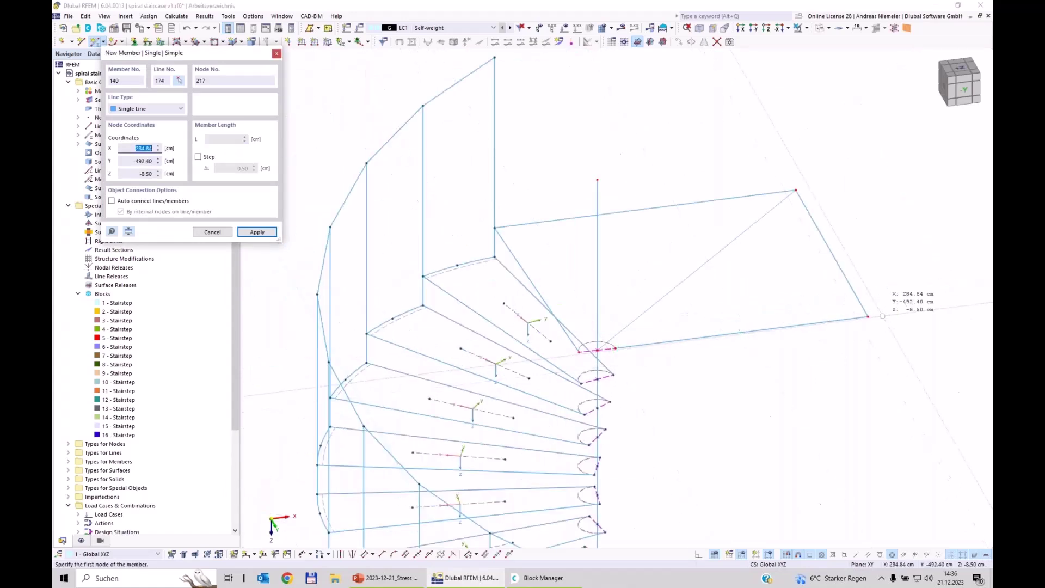
pyautogui.click(869, 316)
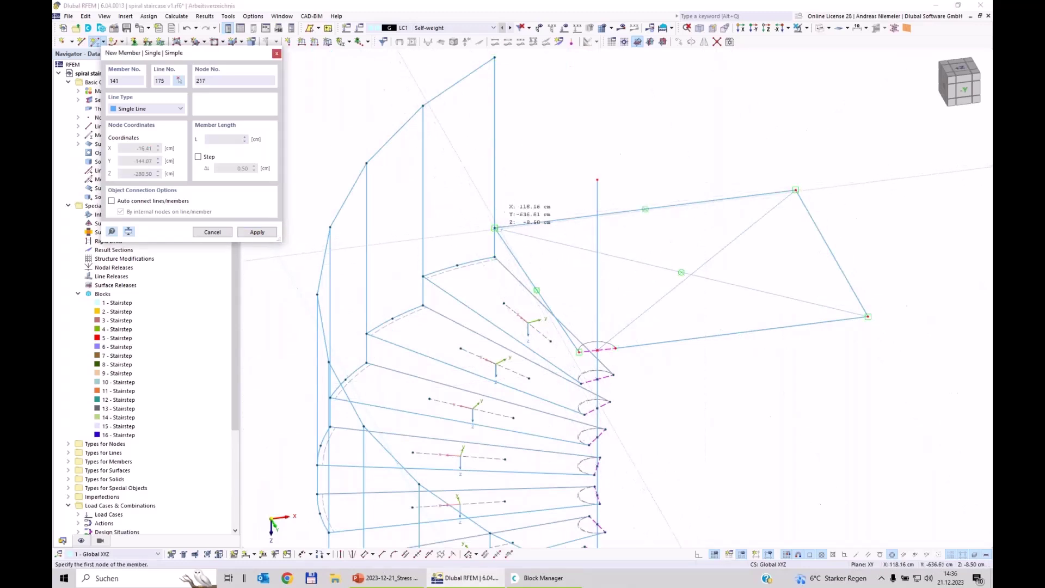
pyautogui.press('Escape')
pyautogui.scroll(-1, 779, 444)
pyautogui.rightClick(780, 444)
pyautogui.press('Escape')
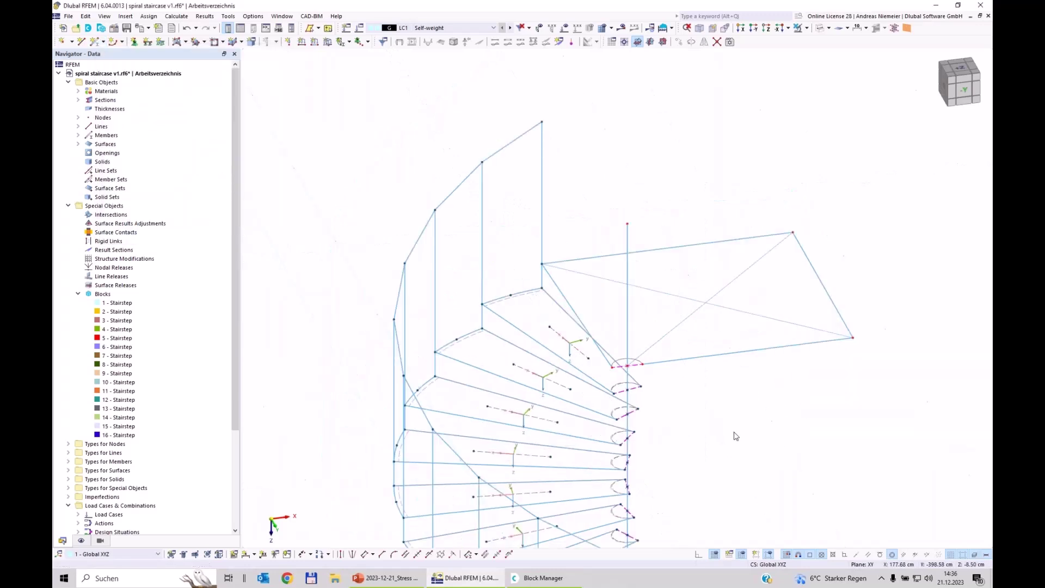
# Add two nodes on the landing's outer edge beam, each at an absolute distance of 20 cm from one beam end.
pyautogui.keyDown('ctrl'); pyautogui.moveTo(780, 444); pyautogui.dragTo(689, 448, button='middle'); pyautogui.keyUp('ctrl')
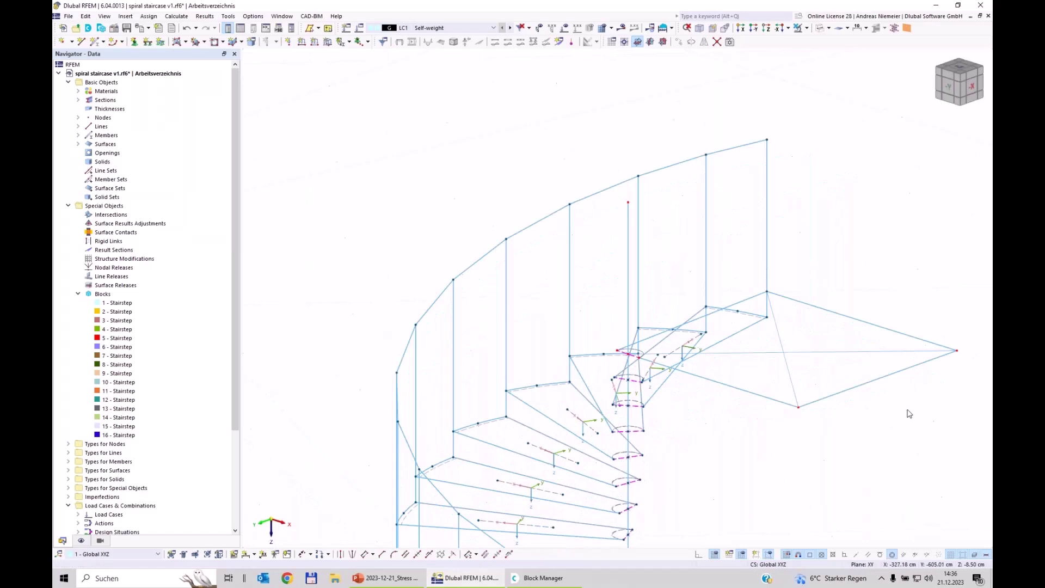
pyautogui.moveTo(933, 451); pyautogui.dragTo(680, 347, button='middle')
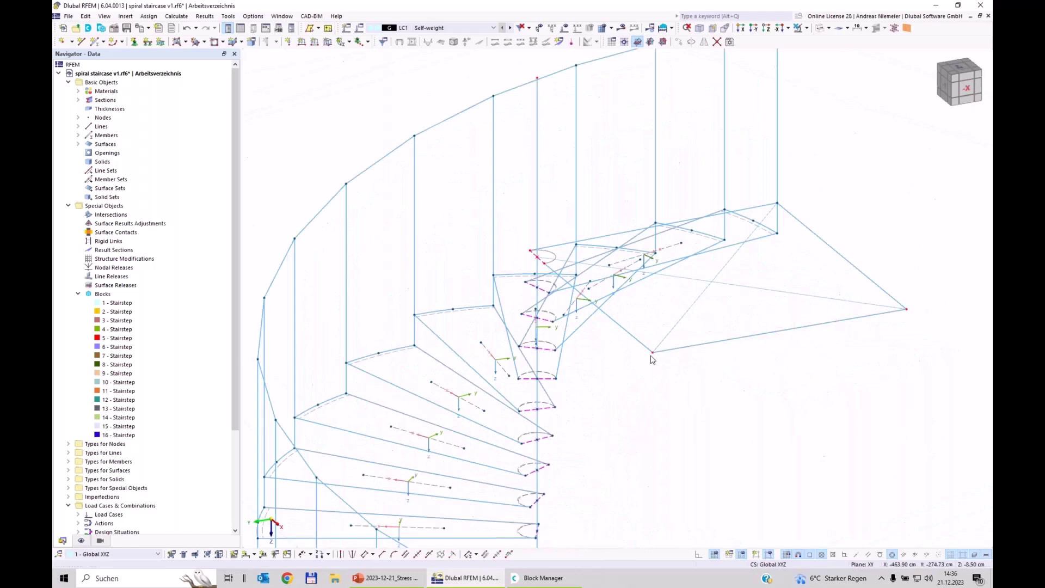
pyautogui.click(695, 348)
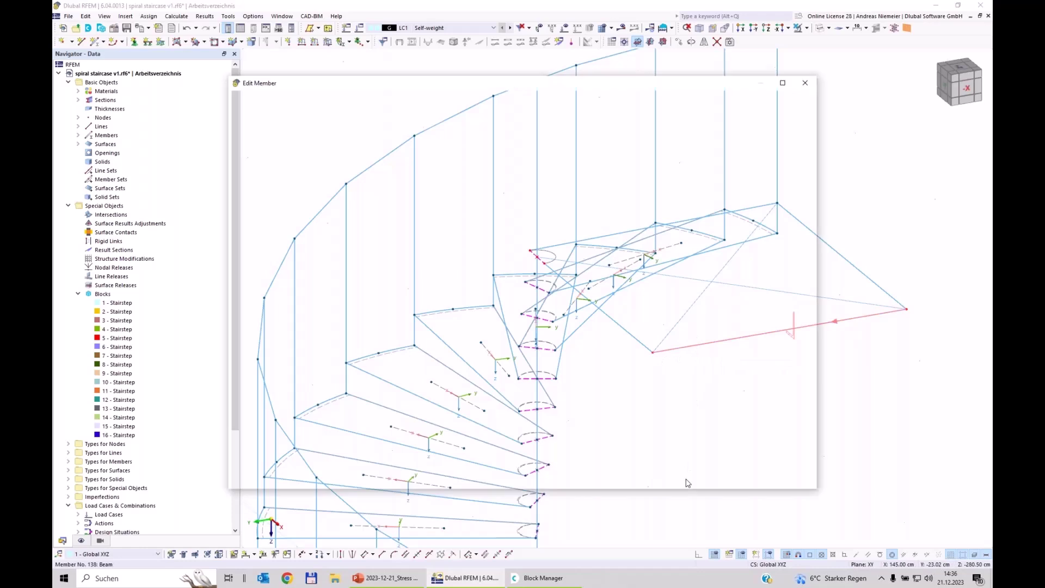
pyautogui.click(243, 184)
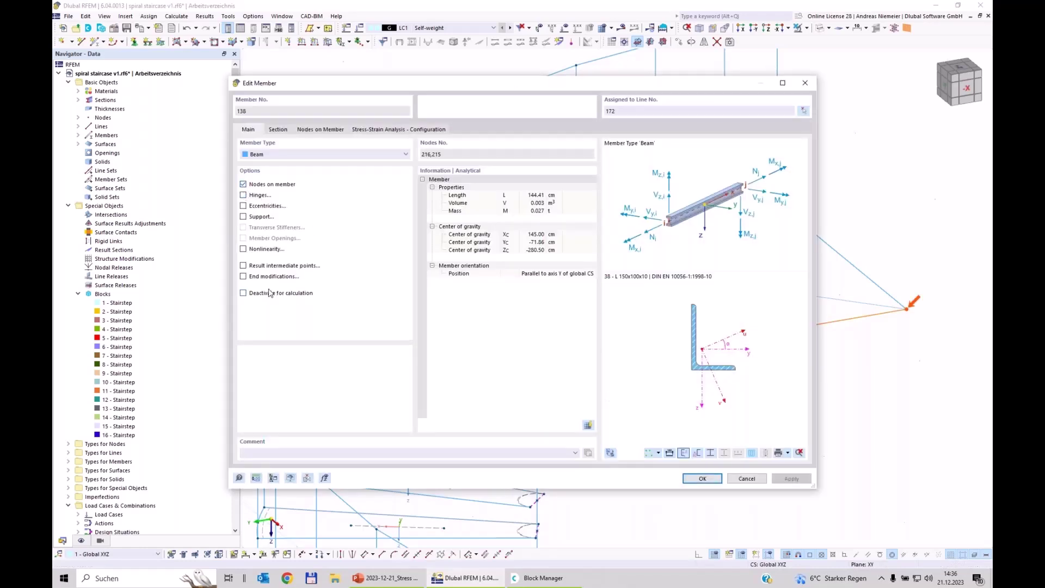
pyautogui.click(305, 131)
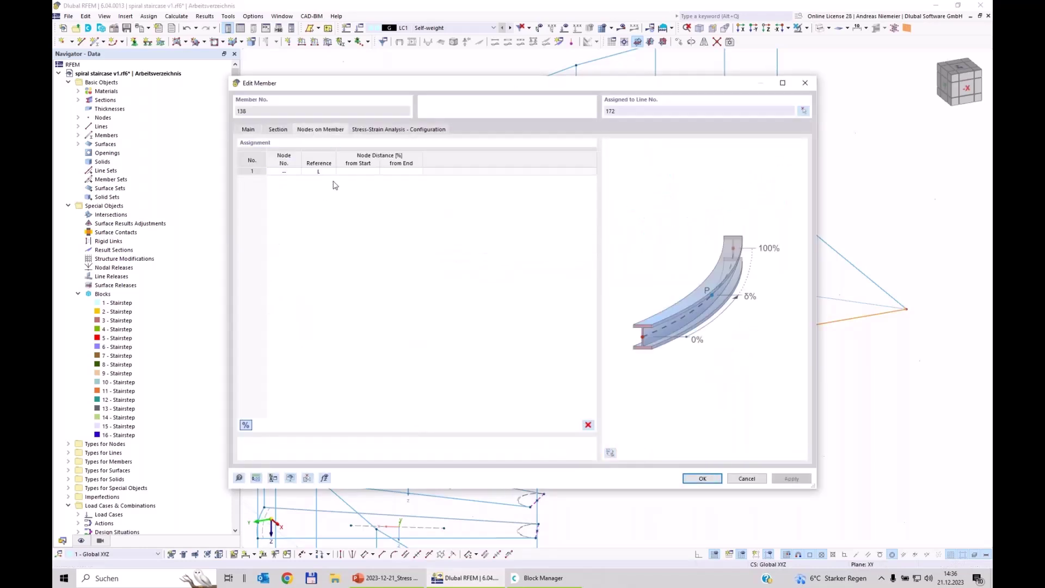
pyautogui.click(246, 424)
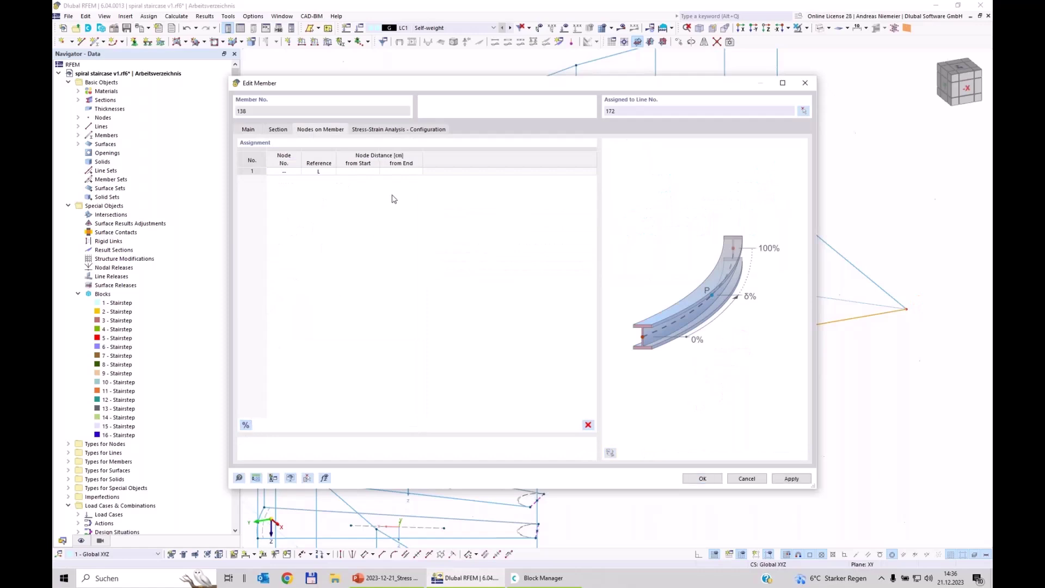
pyautogui.click(364, 171)
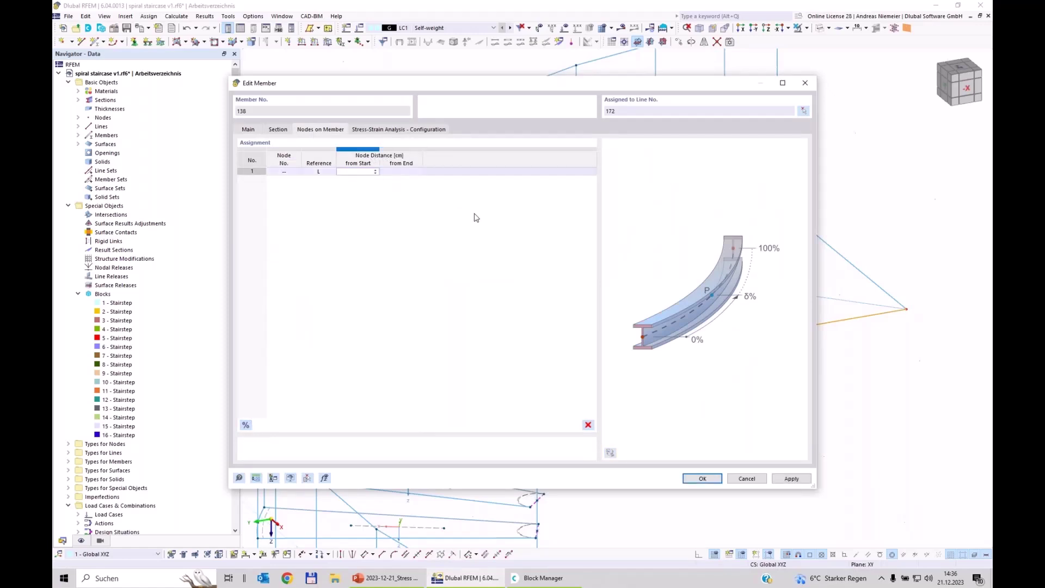
pyautogui.press('Tab')
pyautogui.press('Return')
pyautogui.press('Tab')
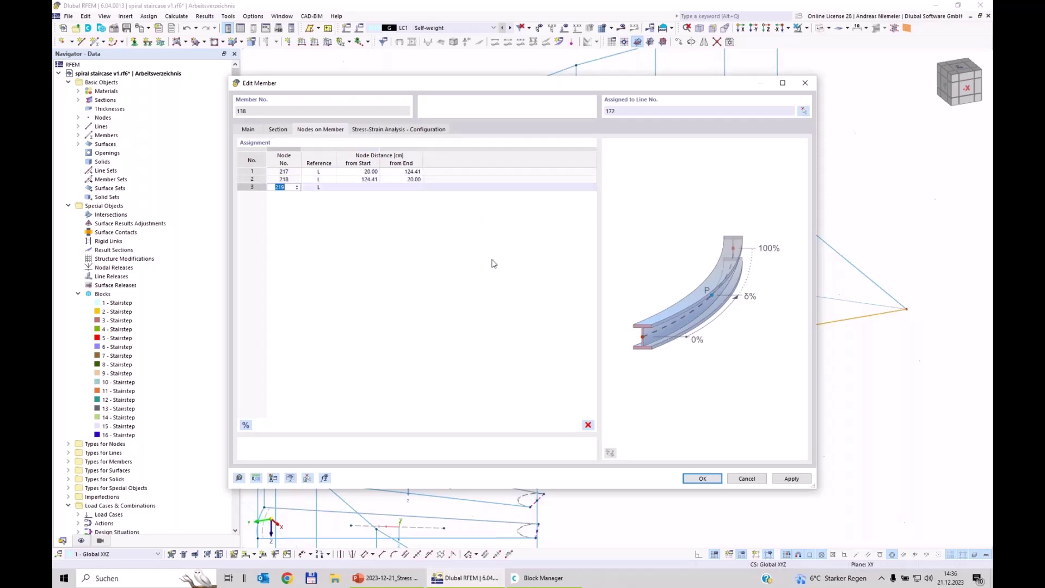
pyautogui.click(701, 479)
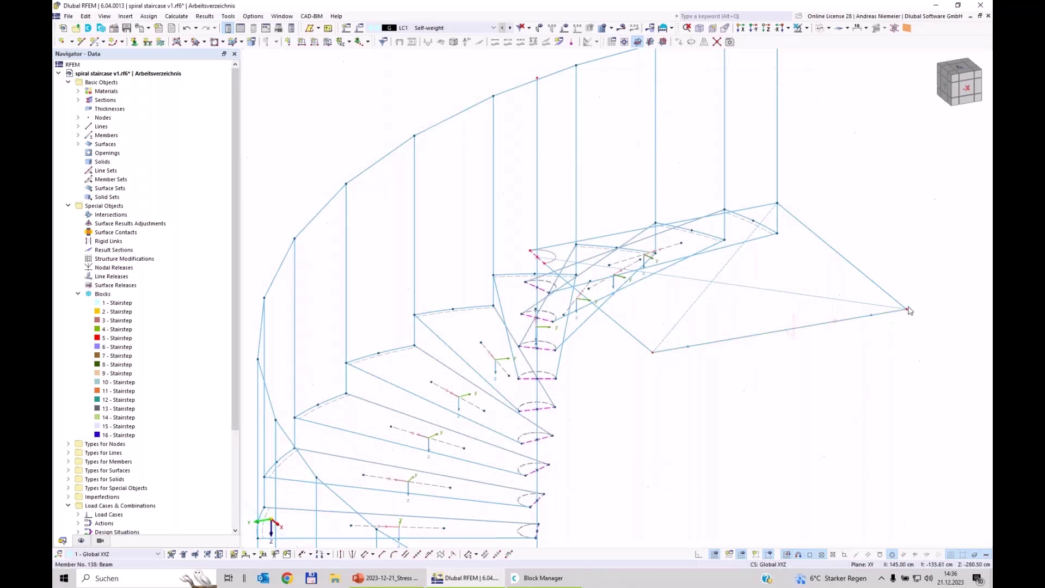
# Assign the Hinged nodal support to the on-member node near the inner corner of the landing's outer edge beam.
pyautogui.click(134, 42)
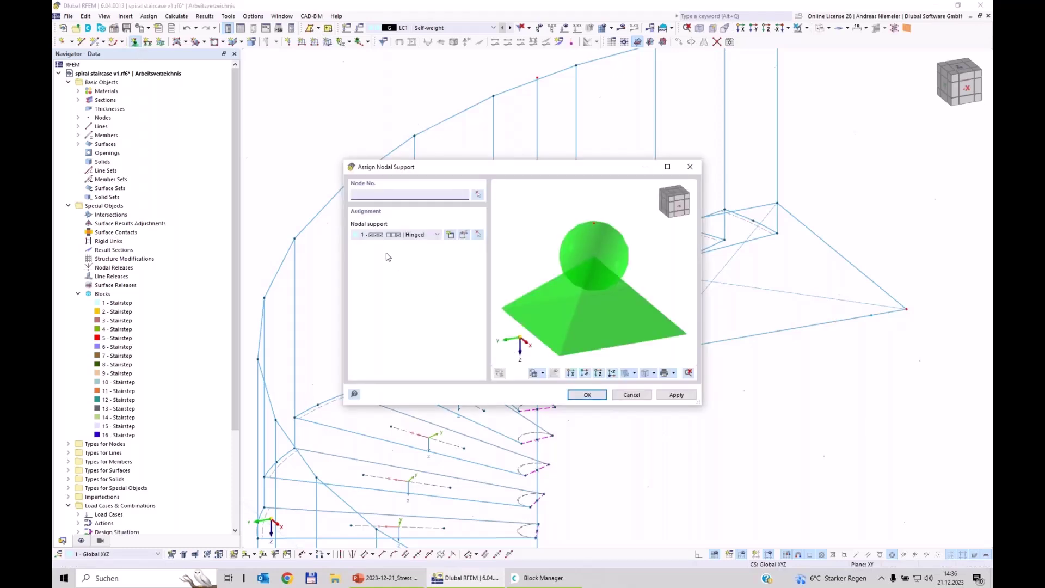
pyautogui.click(587, 395)
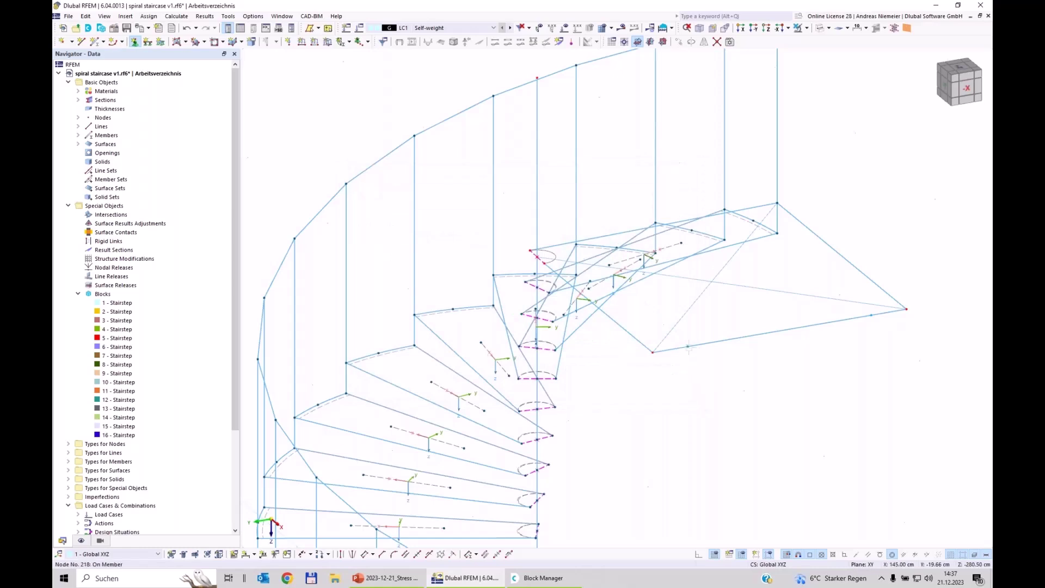
pyautogui.click(689, 347)
pyautogui.press('Escape')
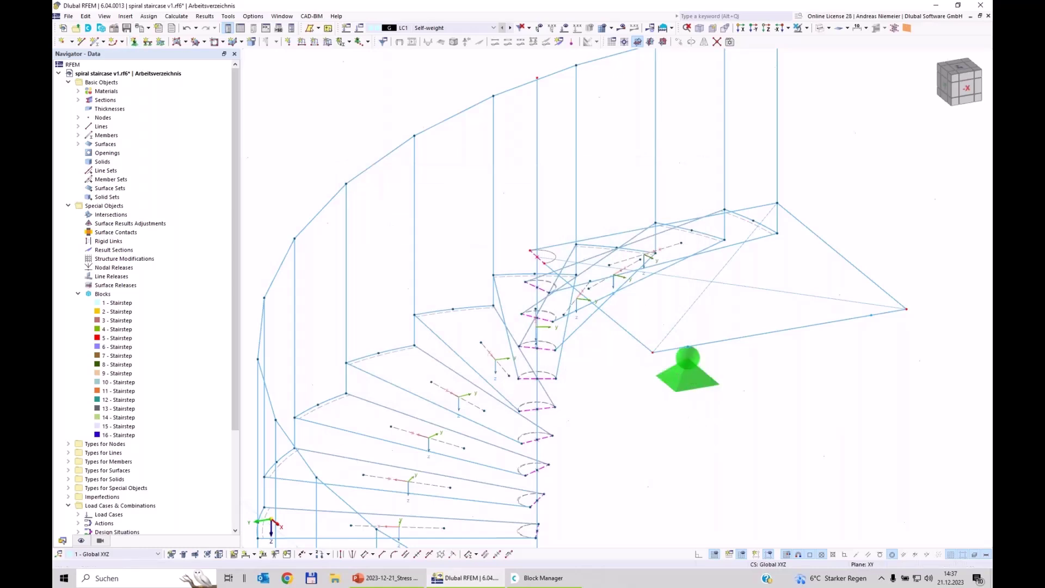
# Create a nodal support with free translation in Y and assign it to the other on-member node of the landing's outer edge beam.
pyautogui.click(134, 42)
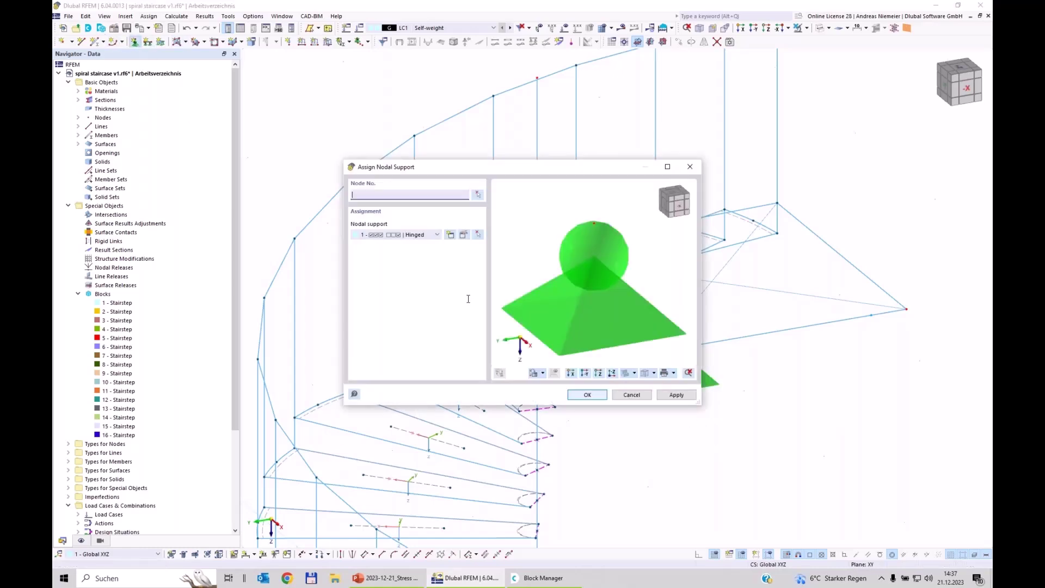
pyautogui.click(451, 236)
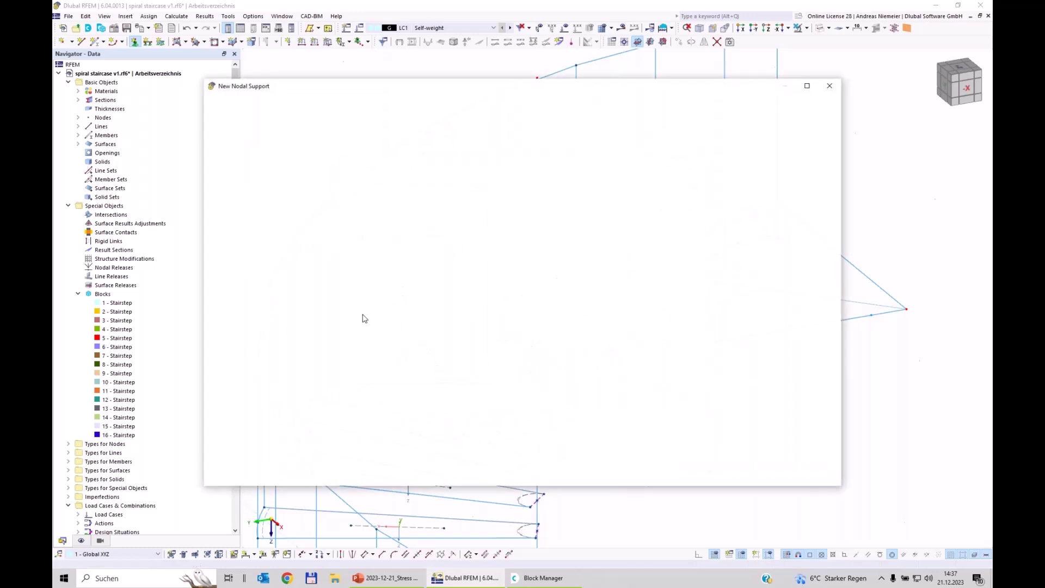
pyautogui.click(327, 211)
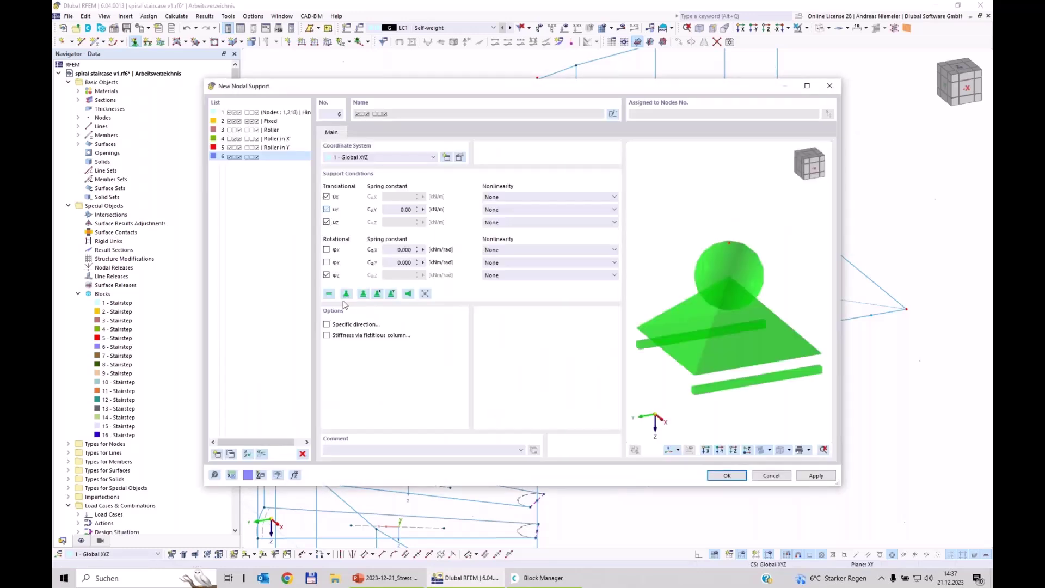
pyautogui.click(728, 476)
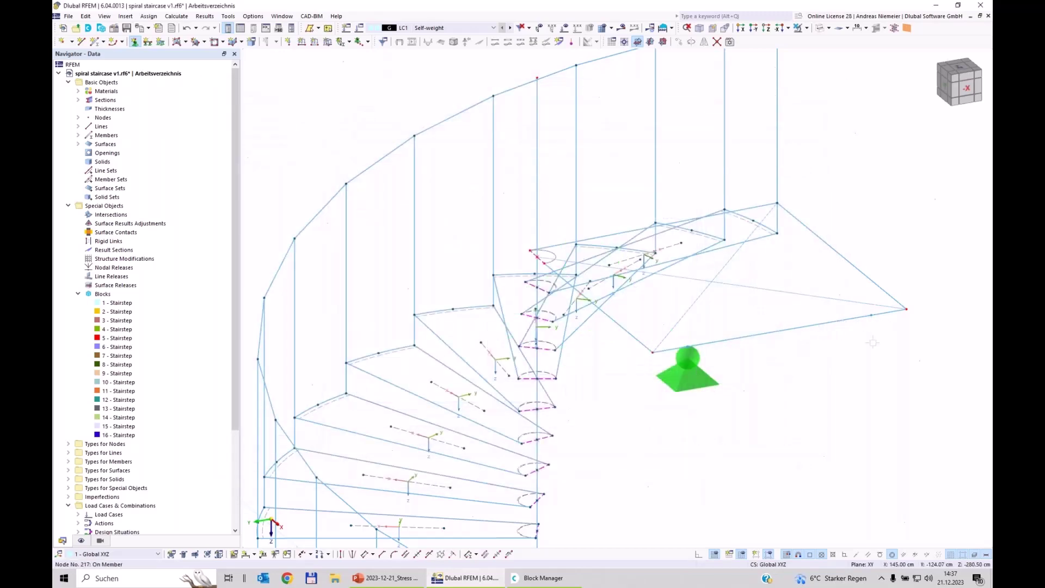
pyautogui.click(907, 309)
# Examine the landing's bracing and supports in the solid rendering, then return to the wireframe display.
pyautogui.scroll(-3, 780, 355)
pyautogui.scroll(-2, 779, 354)
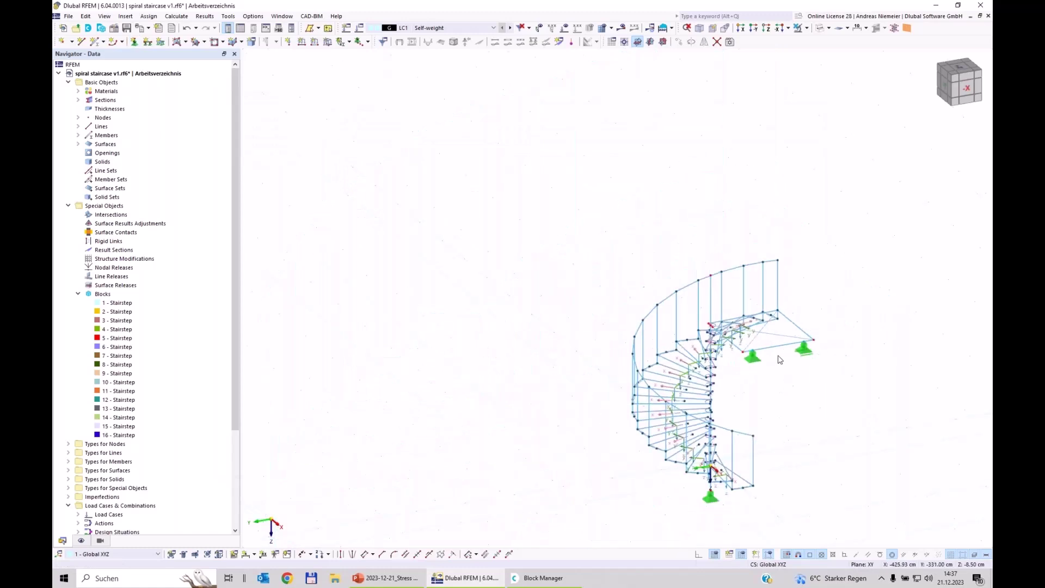
pyautogui.moveTo(743, 378); pyautogui.dragTo(661, 369, button='middle')
pyautogui.scroll(2, 655, 371)
pyautogui.scroll(3, 648, 371)
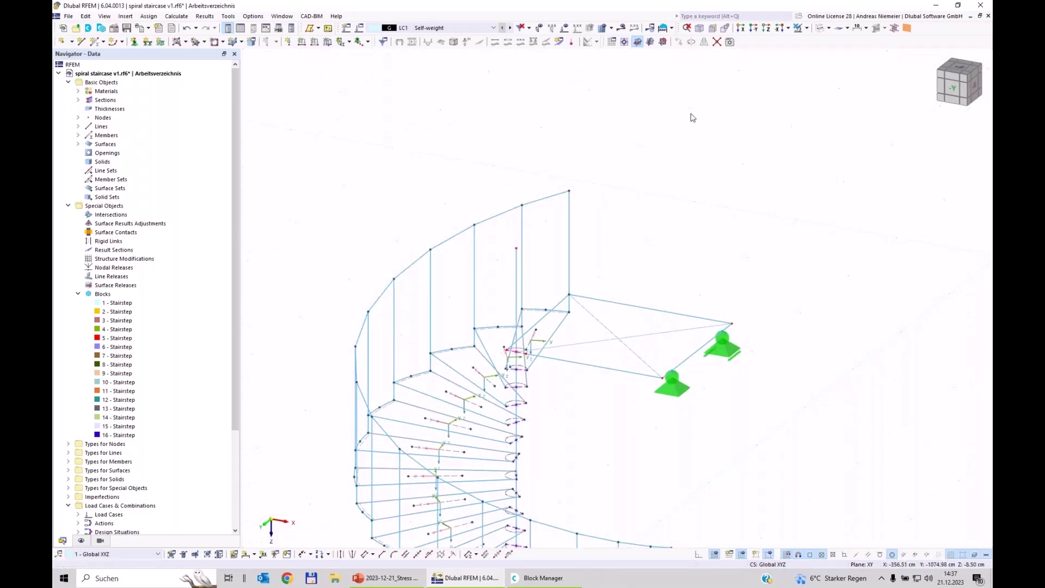
pyautogui.click(821, 28)
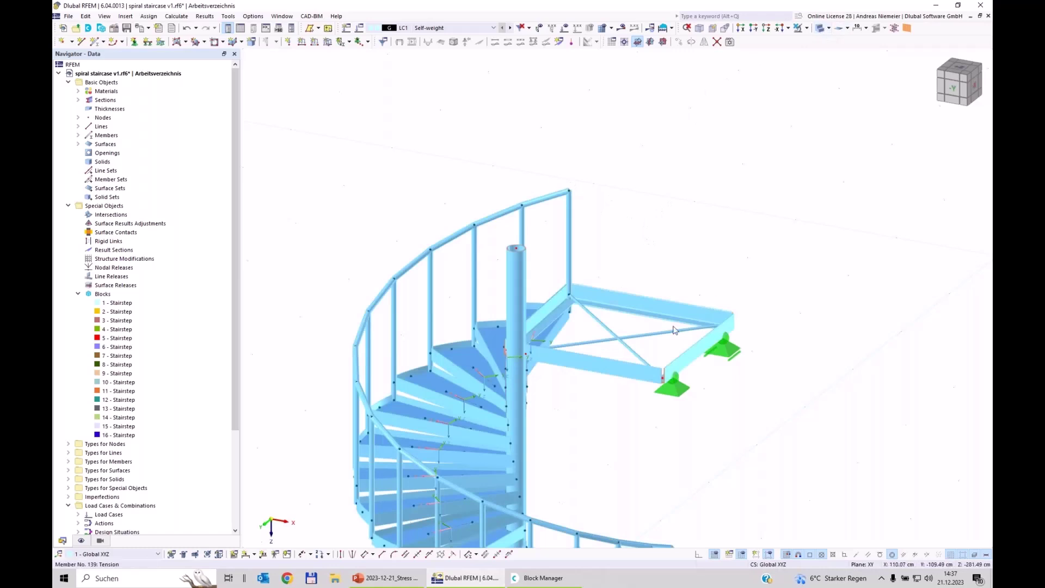
pyautogui.keyDown('ctrl'); pyautogui.moveTo(674, 330); pyautogui.dragTo(679, 158, button='middle'); pyautogui.keyUp('ctrl')
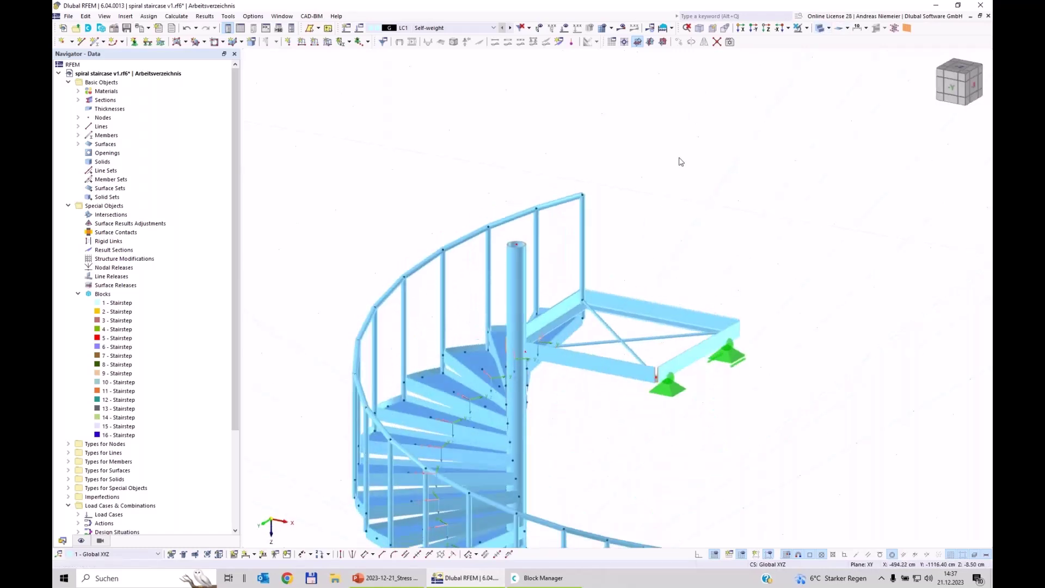
pyautogui.click(822, 29)
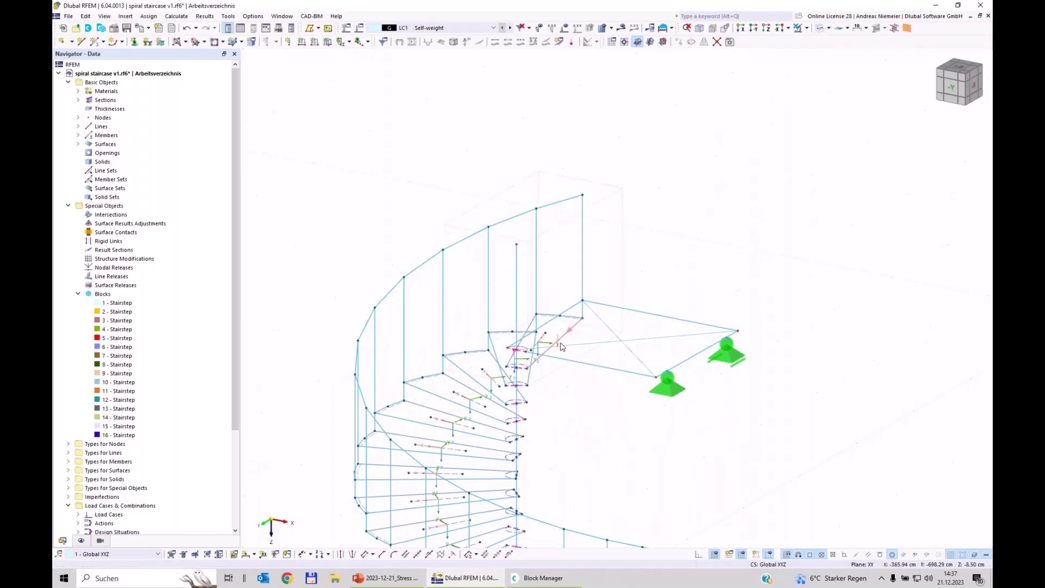
# Set up a new plane surface of stiffness type Load Transfer with the load transfer direction Isotropic | FEA.
pyautogui.click(185, 43)
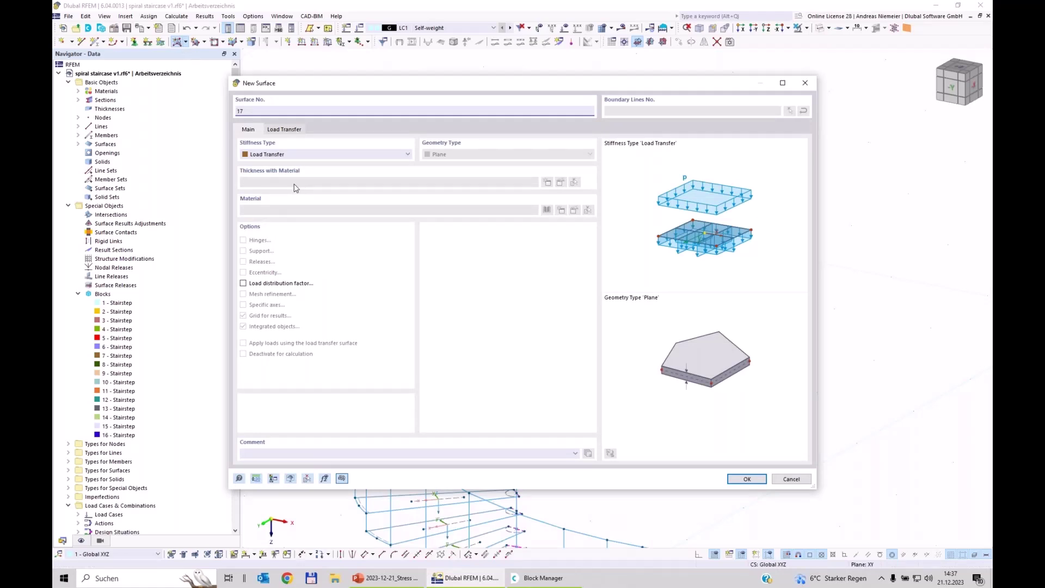
pyautogui.click(284, 130)
pyautogui.click(271, 165)
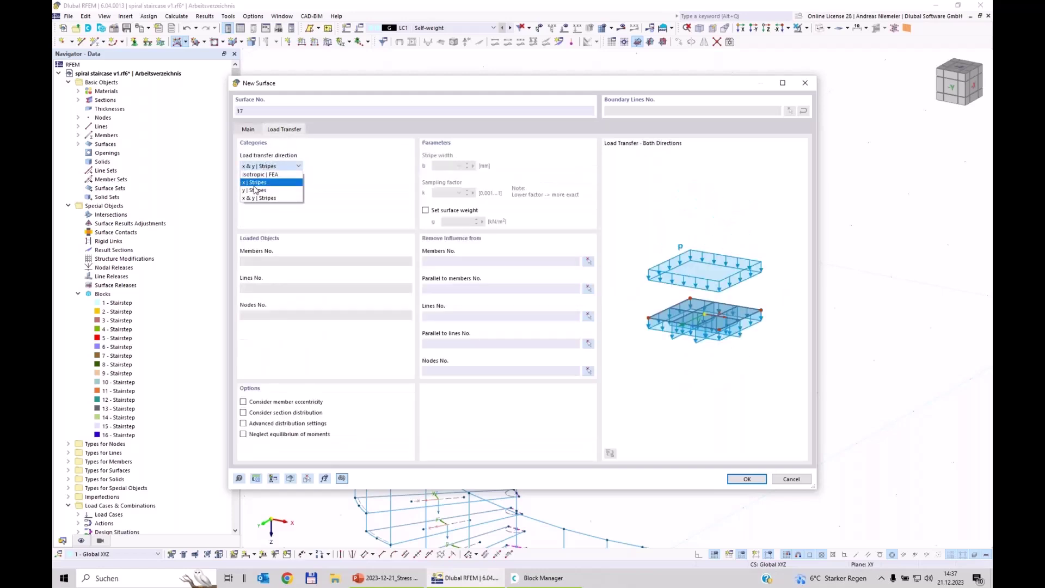
pyautogui.click(257, 175)
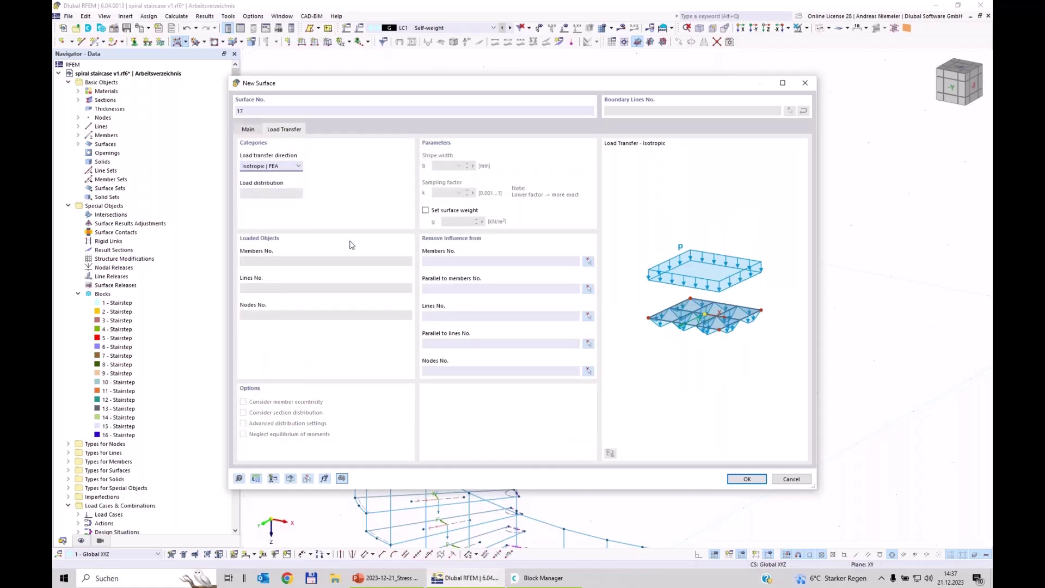
pyautogui.click(436, 215)
pyautogui.click(738, 481)
# Create the load transfer surface from the boundary lines around the upper landing, including the short inner edge at the central column.
pyautogui.click(629, 376)
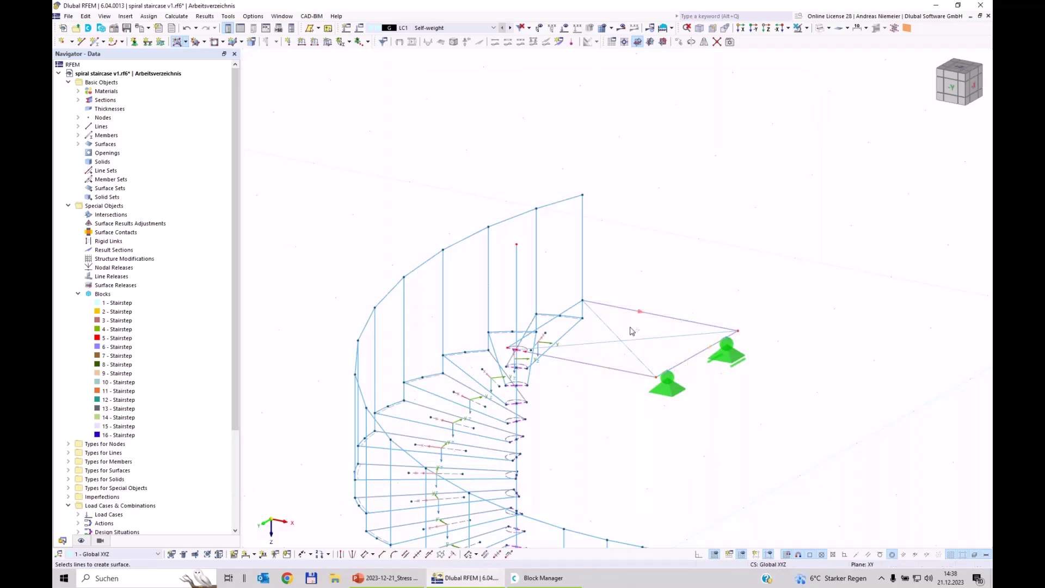
pyautogui.scroll(3, 564, 312)
pyautogui.scroll(3, 512, 364)
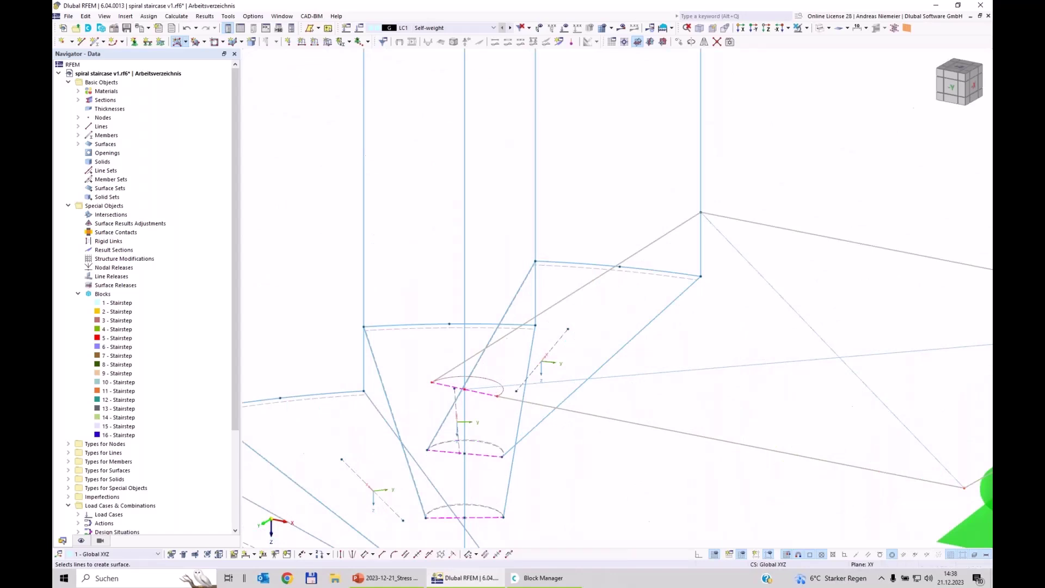
pyautogui.scroll(-5, 581, 442)
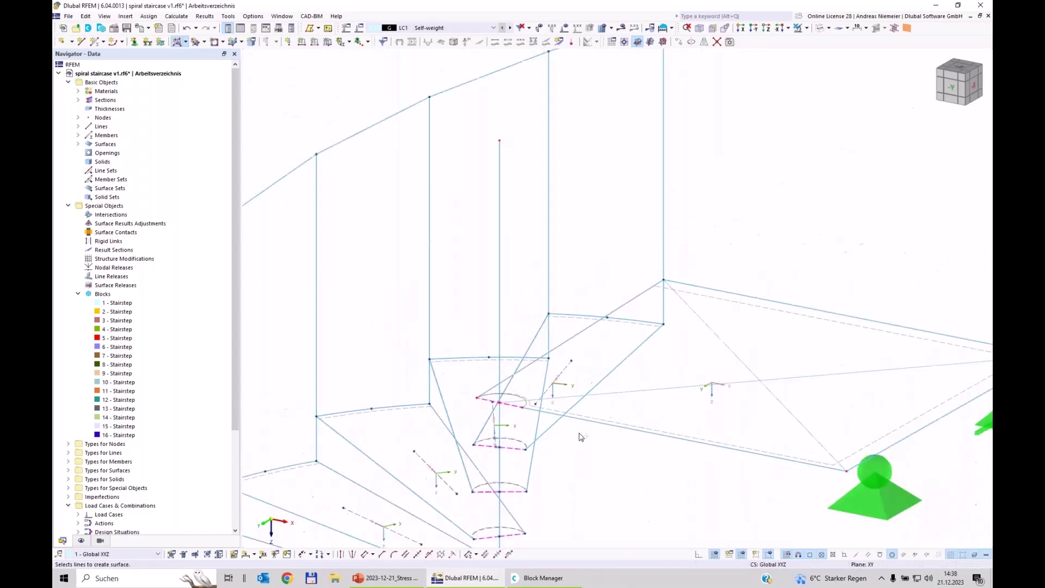
pyautogui.moveTo(637, 467); pyautogui.dragTo(680, 442, button='middle')
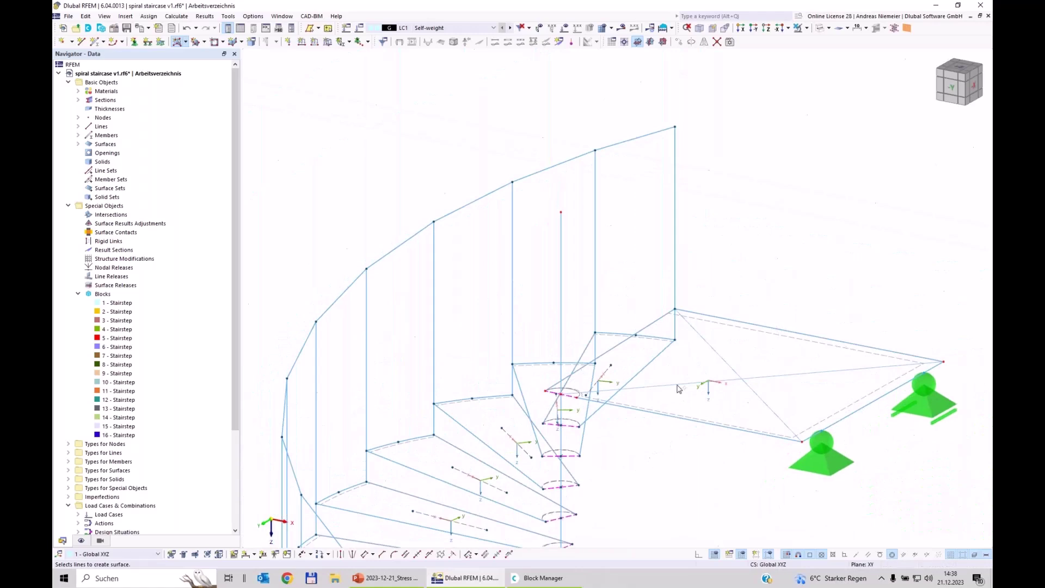
pyautogui.press('Escape')
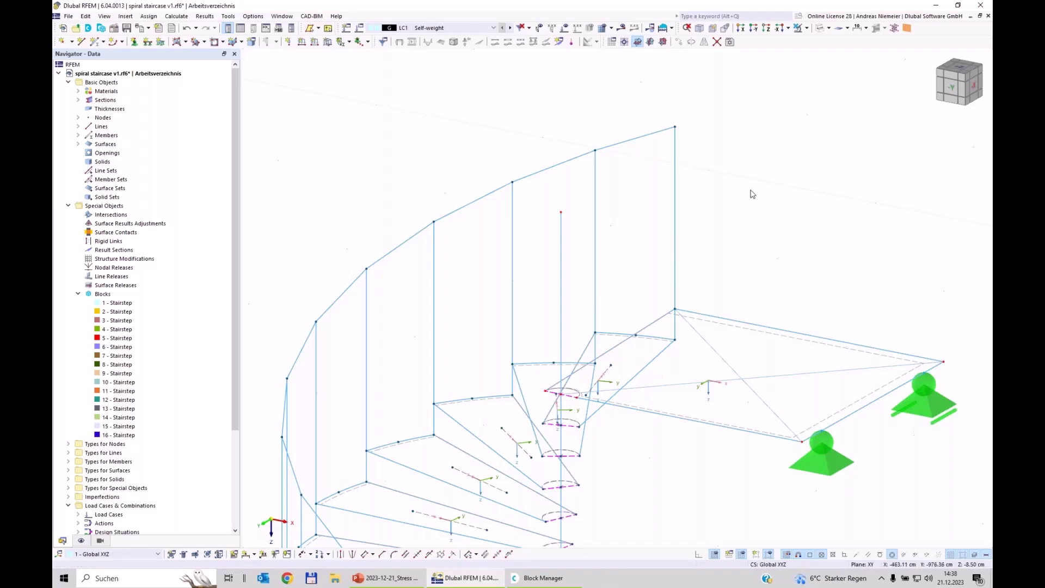
# Copy the landing's two outer corner nodes vertically upward to handrail height.
pyautogui.scroll(-2, 460, 125)
pyautogui.keyDown('ctrl'); pyautogui.moveTo(550, 109); pyautogui.dragTo(504, 141, button='middle'); pyautogui.keyUp('ctrl')
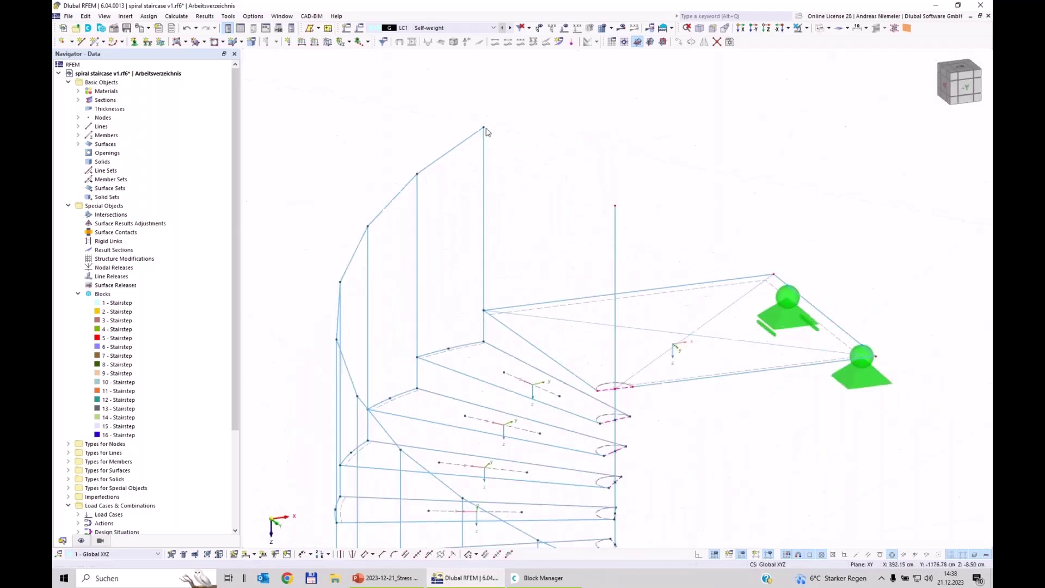
pyautogui.click(532, 305)
pyautogui.press('Escape')
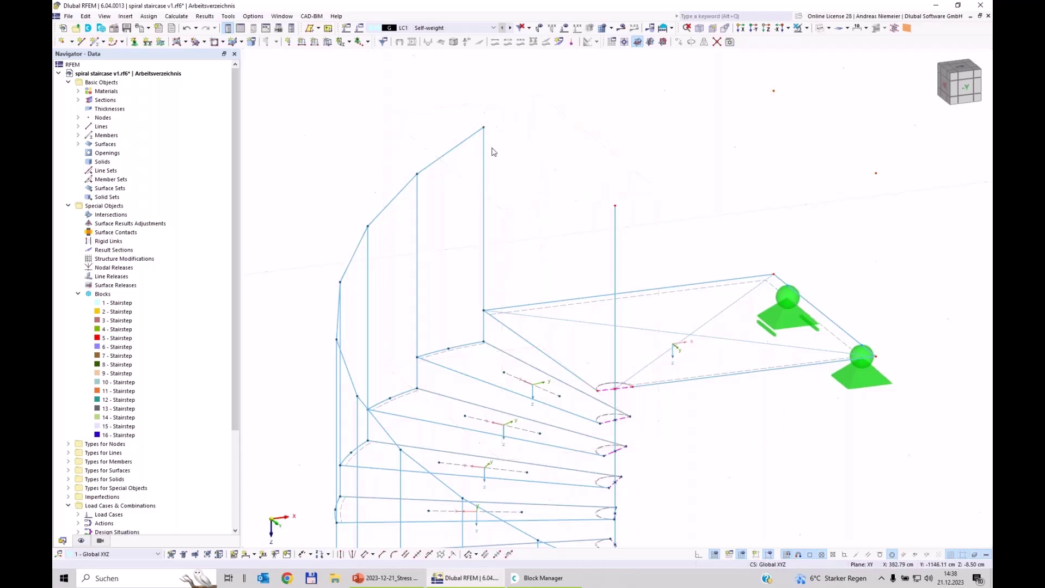
# Set up a new beam member with hinges enabled and the section 37 - CHS 50x2.5.
pyautogui.click(95, 42)
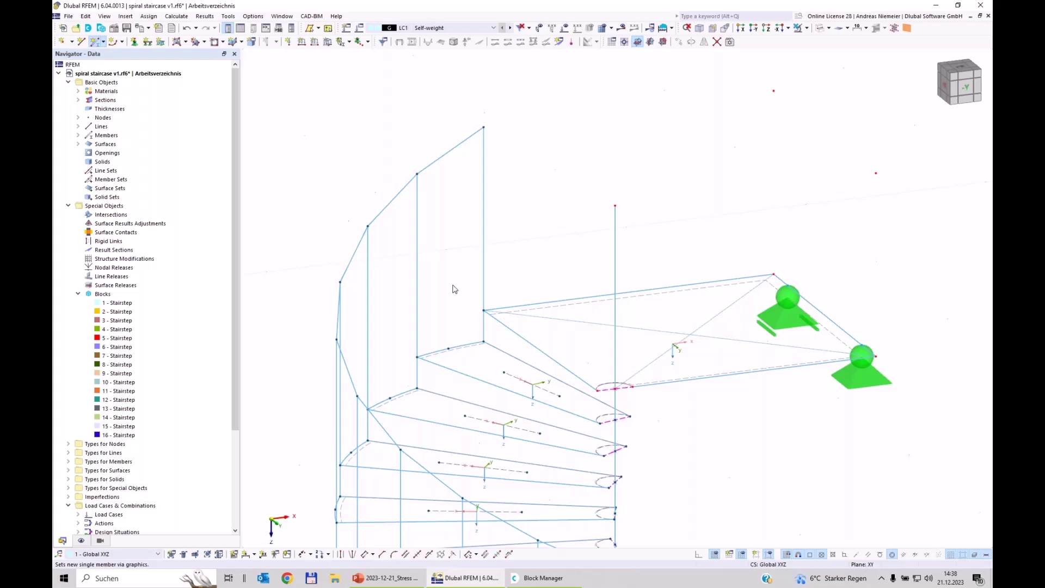
pyautogui.click(268, 156)
pyautogui.click(269, 166)
pyautogui.click(243, 195)
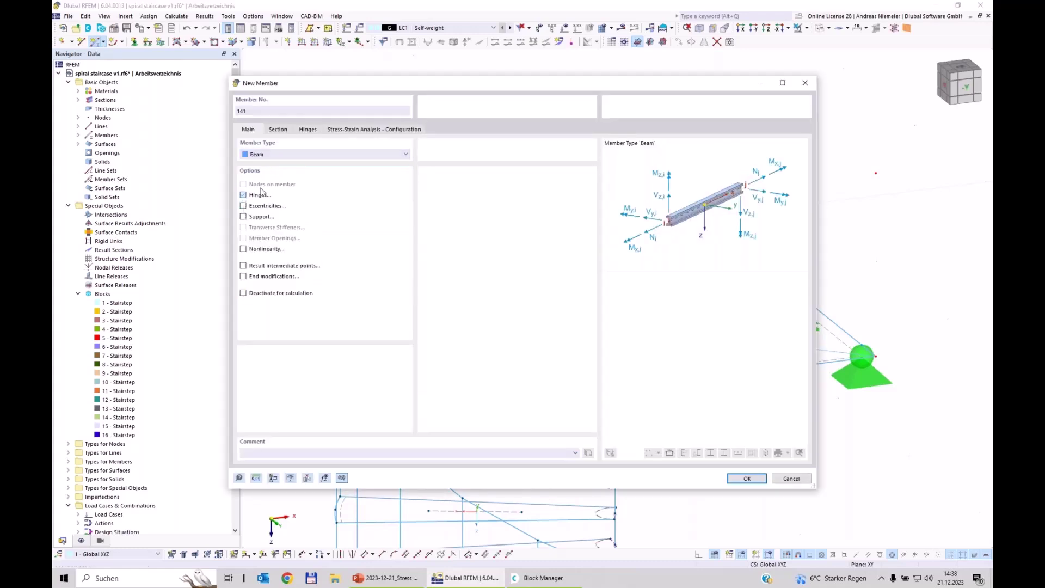
pyautogui.click(279, 130)
pyautogui.click(298, 370)
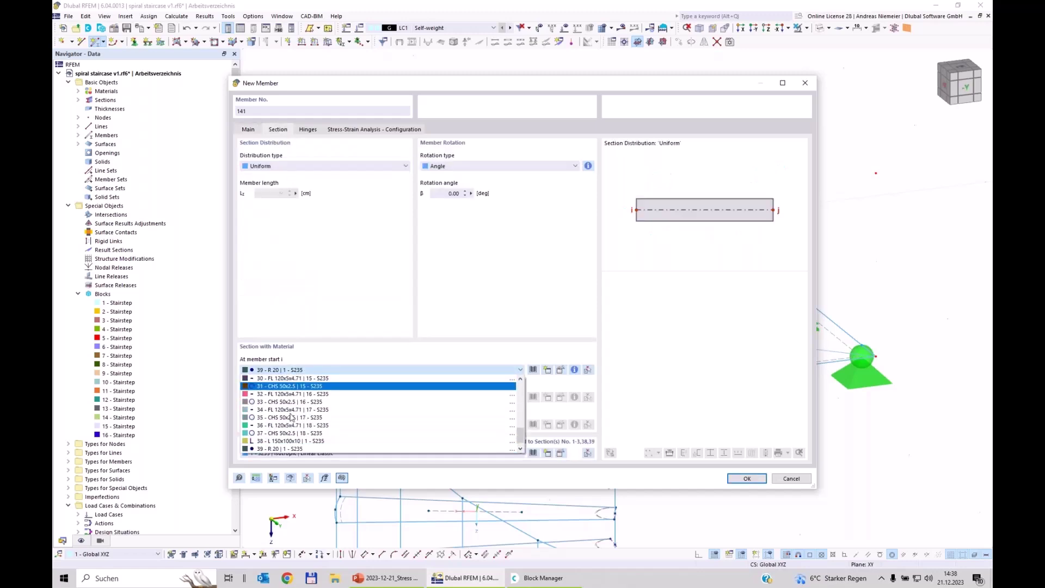
pyautogui.click(289, 426)
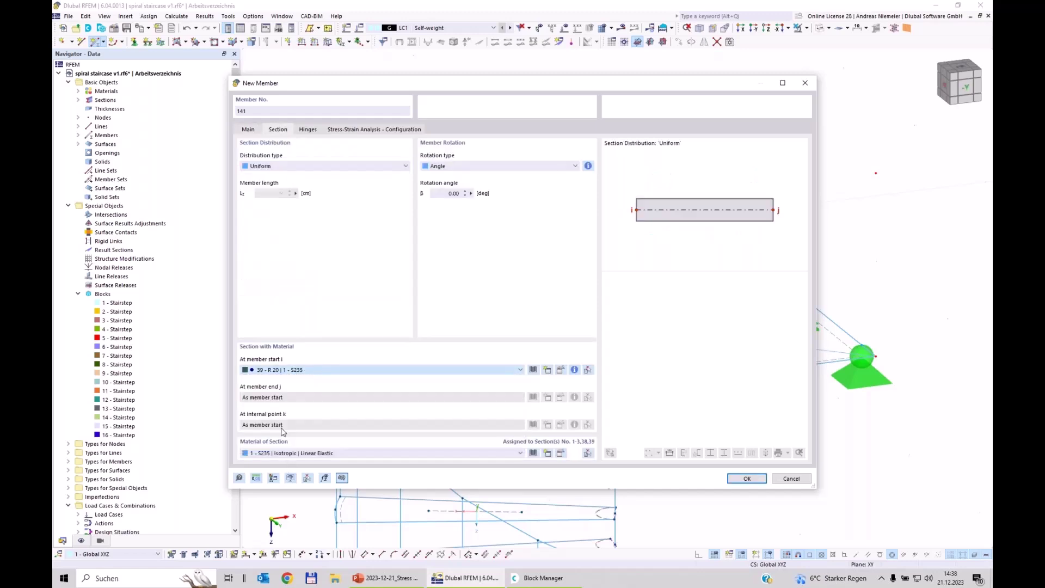
# Create a new member hinge for the handrail beam and accept the member definition.
pyautogui.click(308, 129)
pyautogui.click(556, 168)
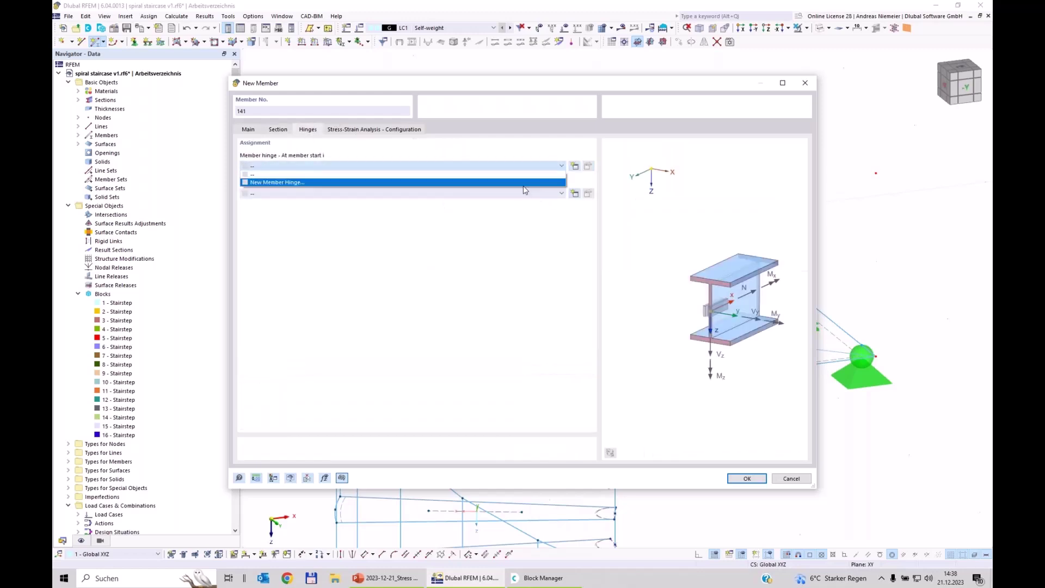
pyautogui.click(368, 183)
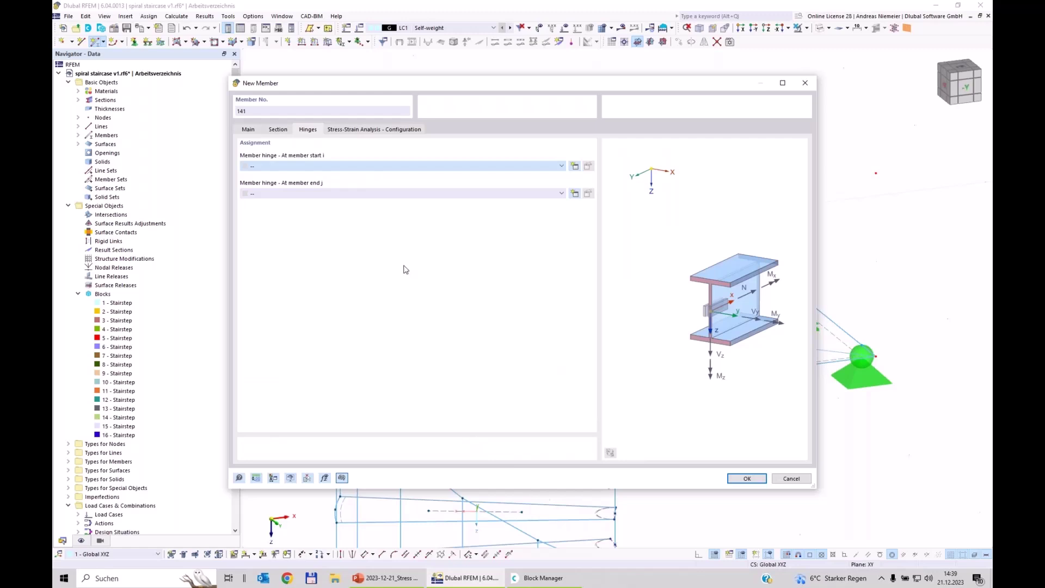
pyautogui.click(699, 475)
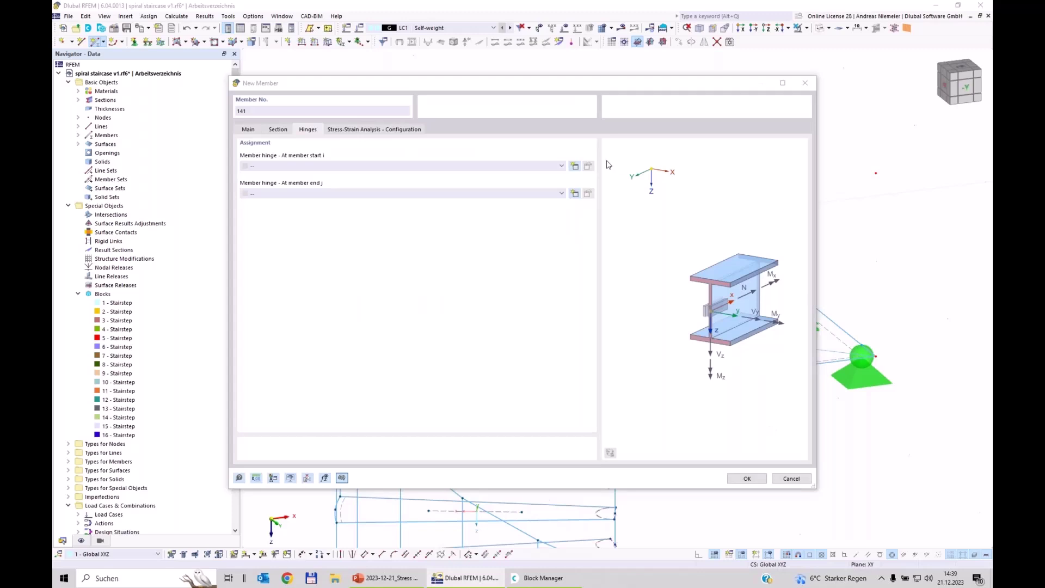
pyautogui.click(747, 478)
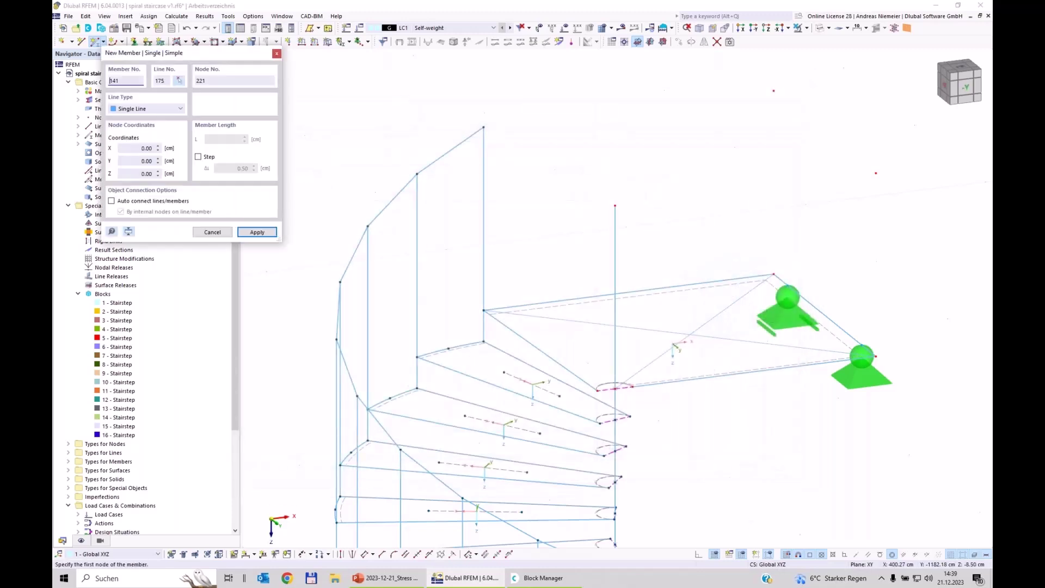
# Draw two handrail members, one from the last railing post and one from the central column's top, to the raised outer nodes.
pyautogui.click(484, 127)
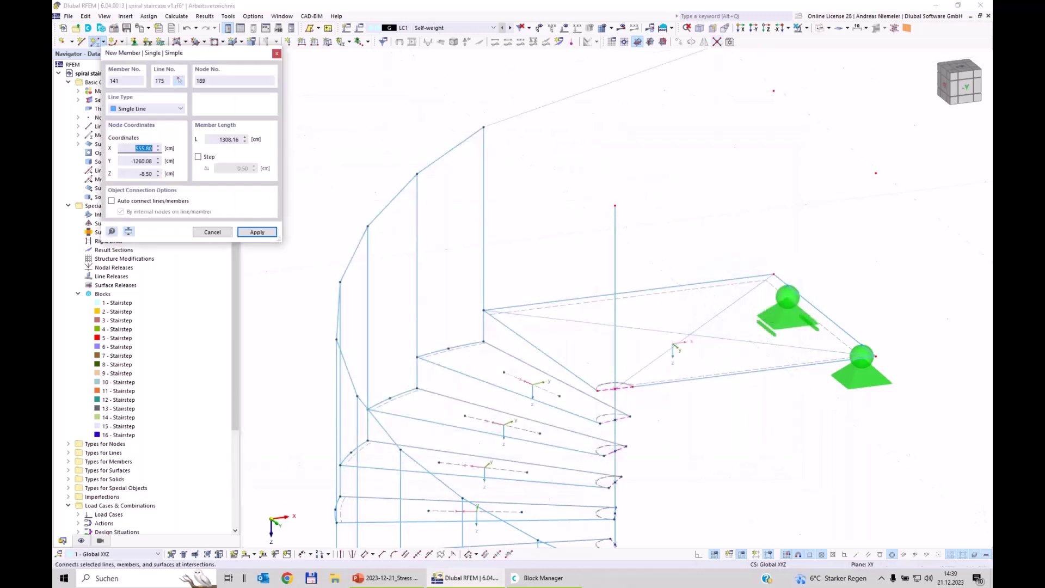
pyautogui.click(782, 297)
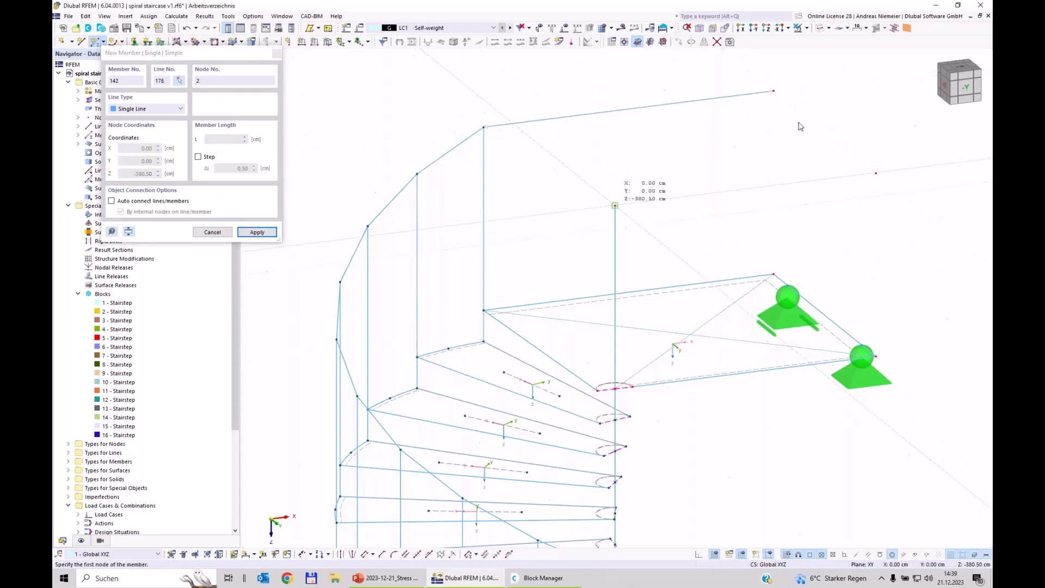
pyautogui.click(615, 206)
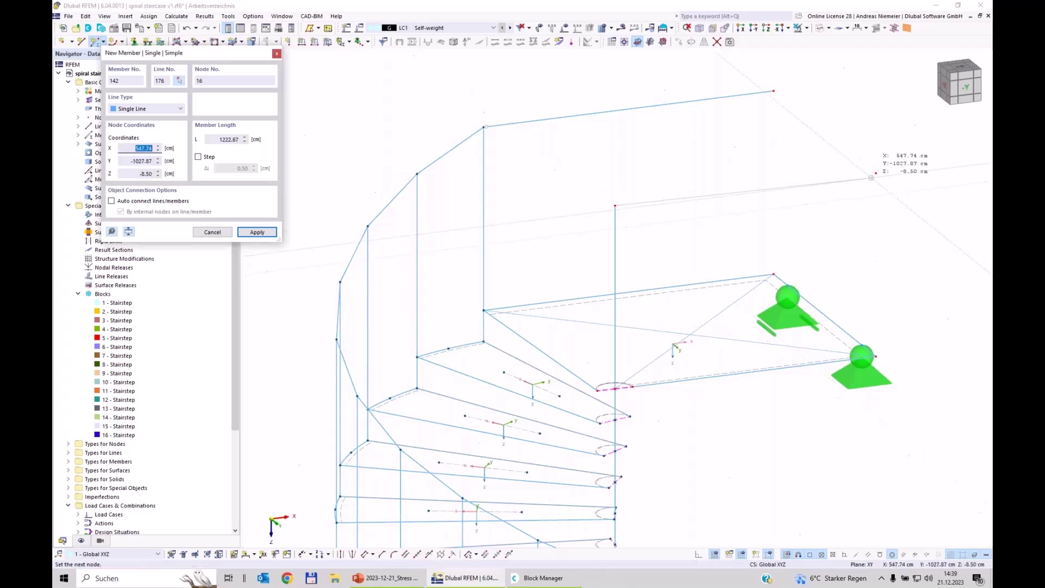
pyautogui.click(876, 173)
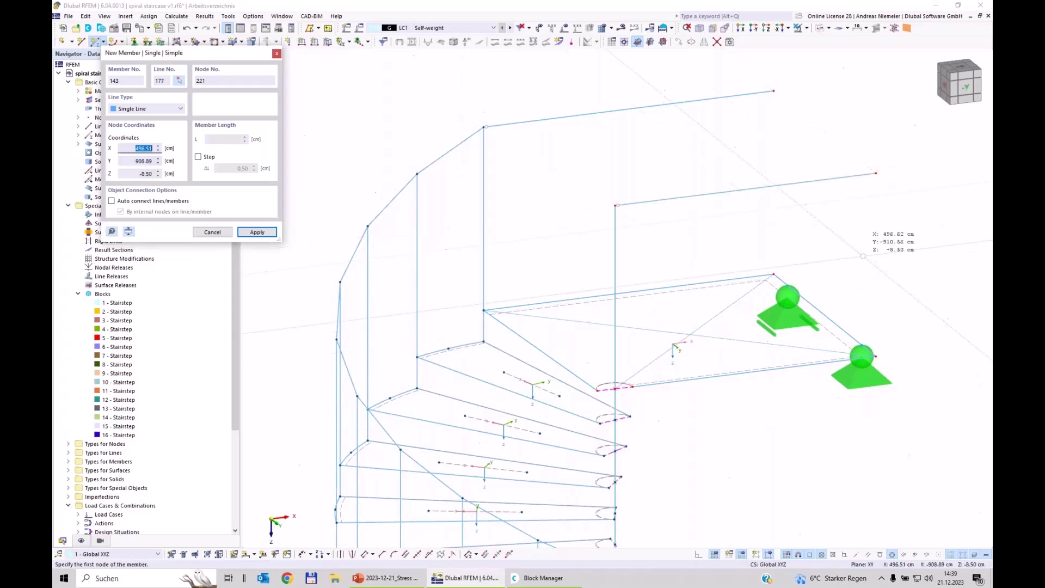
pyautogui.press('Escape')
pyautogui.scroll(-1, 788, 163)
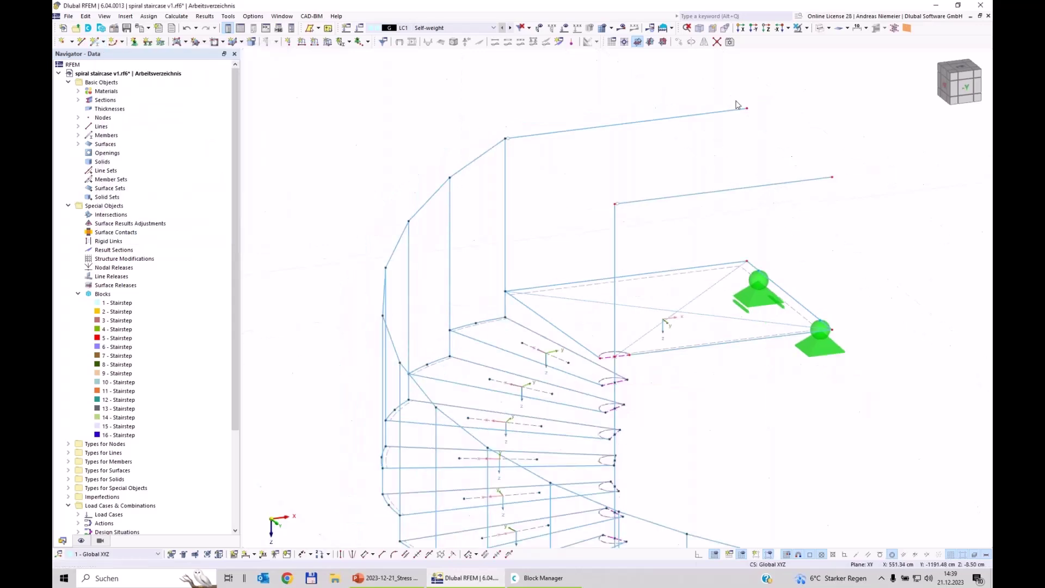
# Create a nodal support fixed in all translations and in rotation about X only, and assign it to both outer handrail end nodes.
pyautogui.click(135, 42)
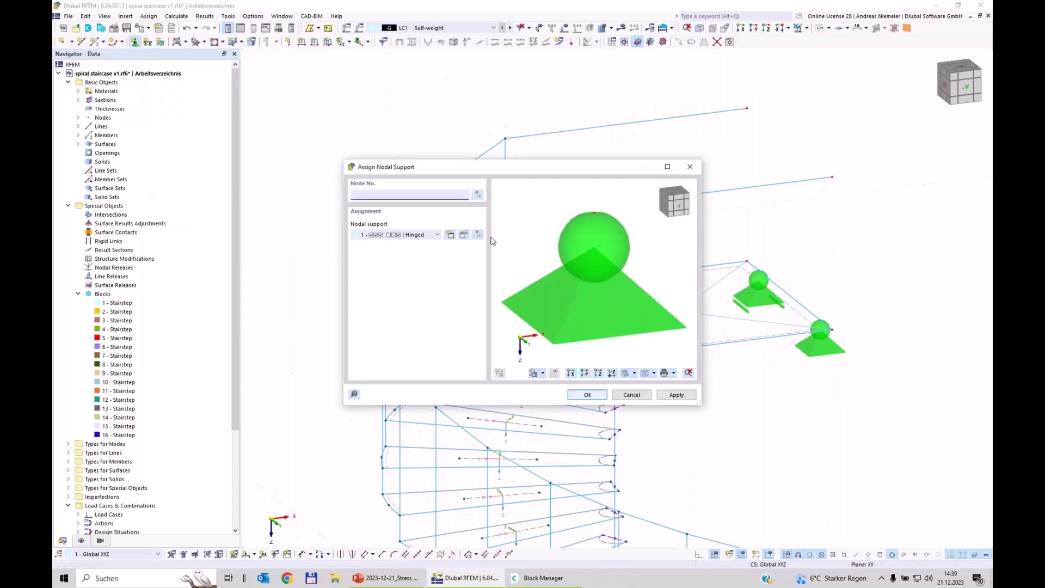
pyautogui.click(450, 236)
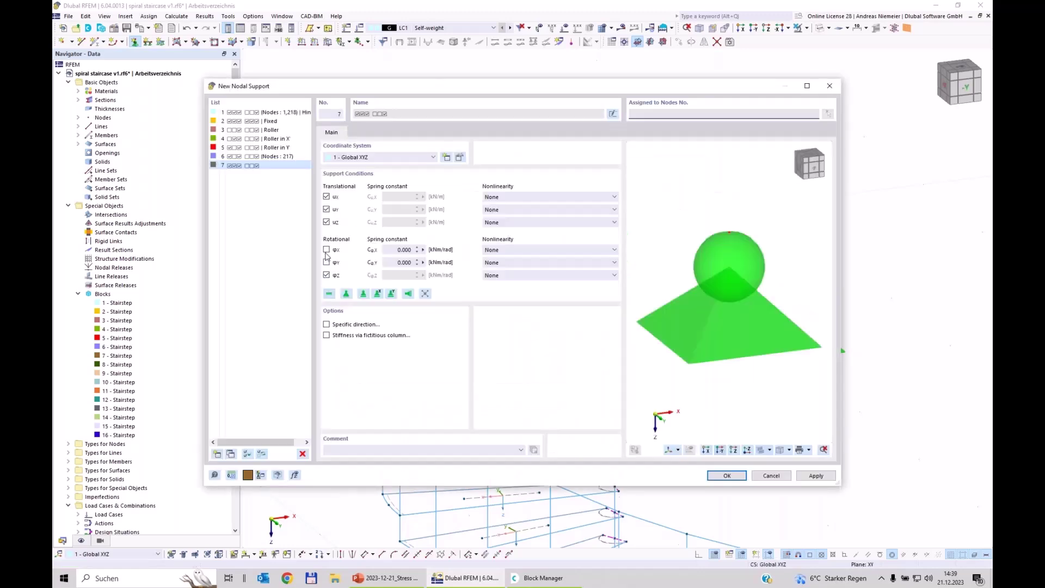
pyautogui.click(326, 250)
pyautogui.click(326, 275)
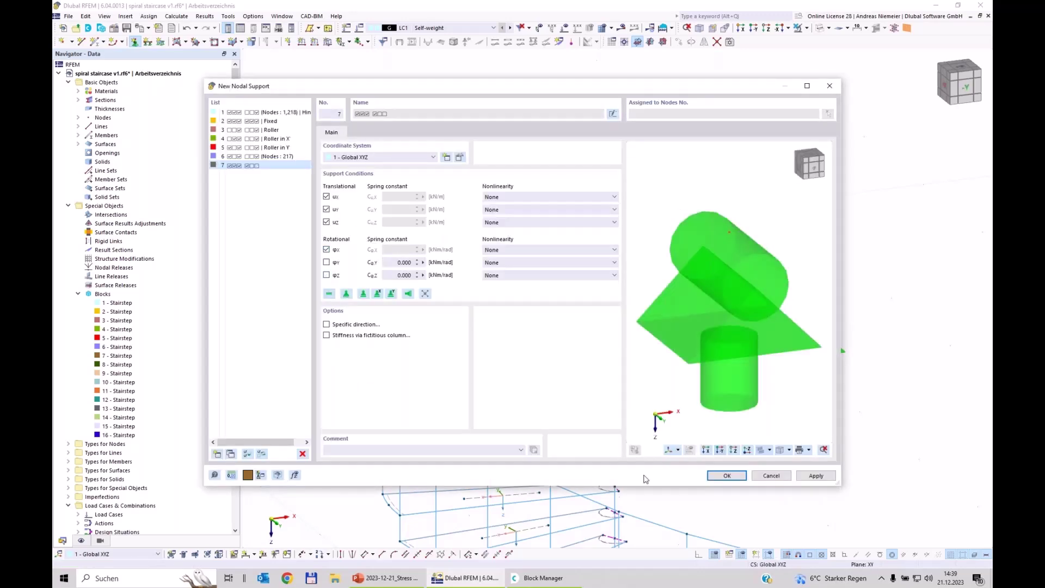
pyautogui.click(723, 477)
pyautogui.click(624, 394)
pyautogui.moveTo(721, 78); pyautogui.dragTo(893, 216)
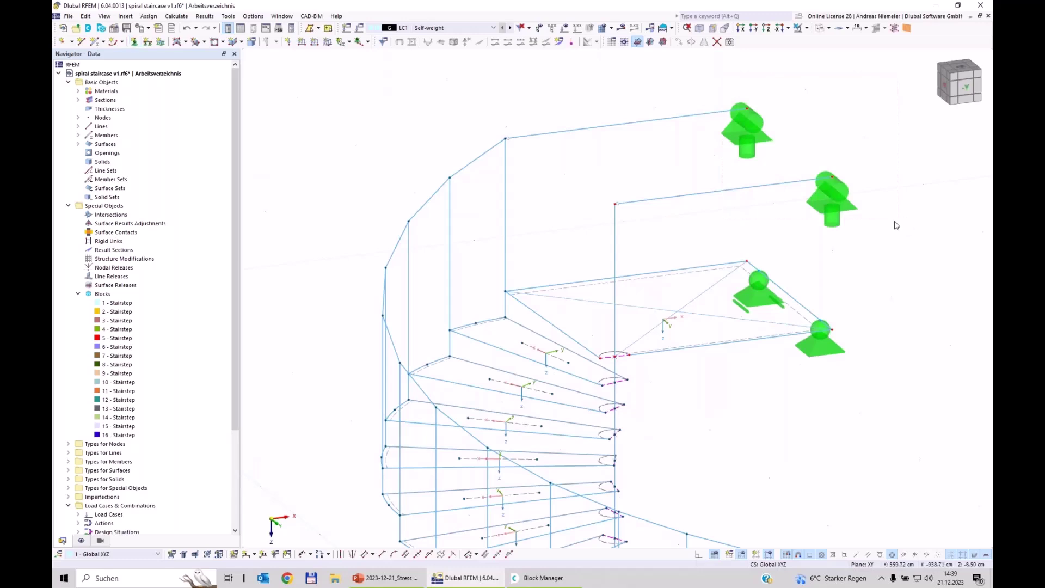
# Display the member axis systems x, y, z and examine the axis orientation of the landing's handrail members.
pyautogui.scroll(-5, 891, 226)
pyautogui.rightClick(858, 330)
pyautogui.click(805, 315)
pyautogui.keyDown('ctrl'); pyautogui.moveTo(880, 325); pyautogui.dragTo(767, 297, button='middle'); pyautogui.keyUp('ctrl')
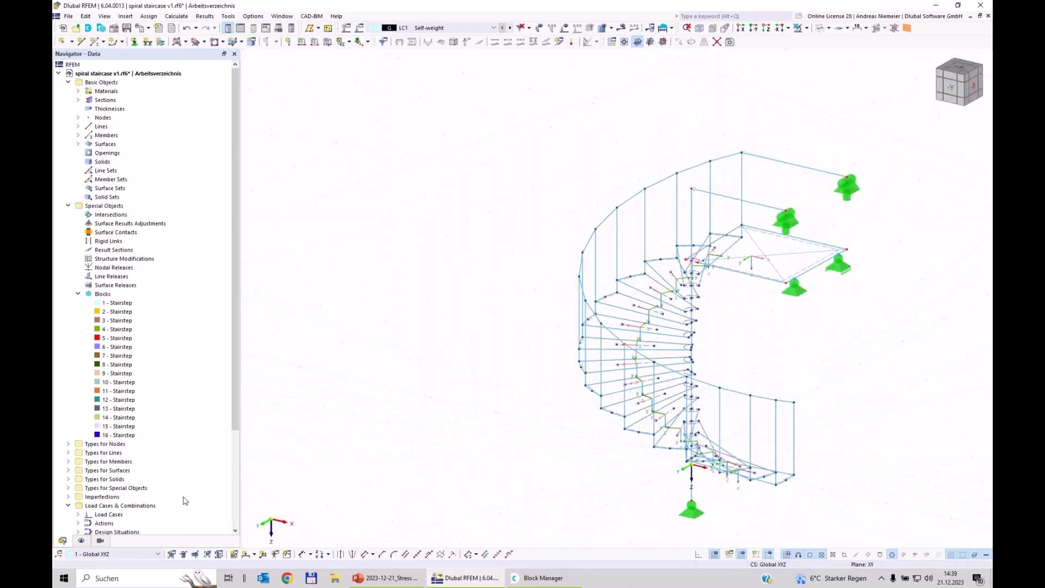
pyautogui.click(81, 541)
pyautogui.click(89, 152)
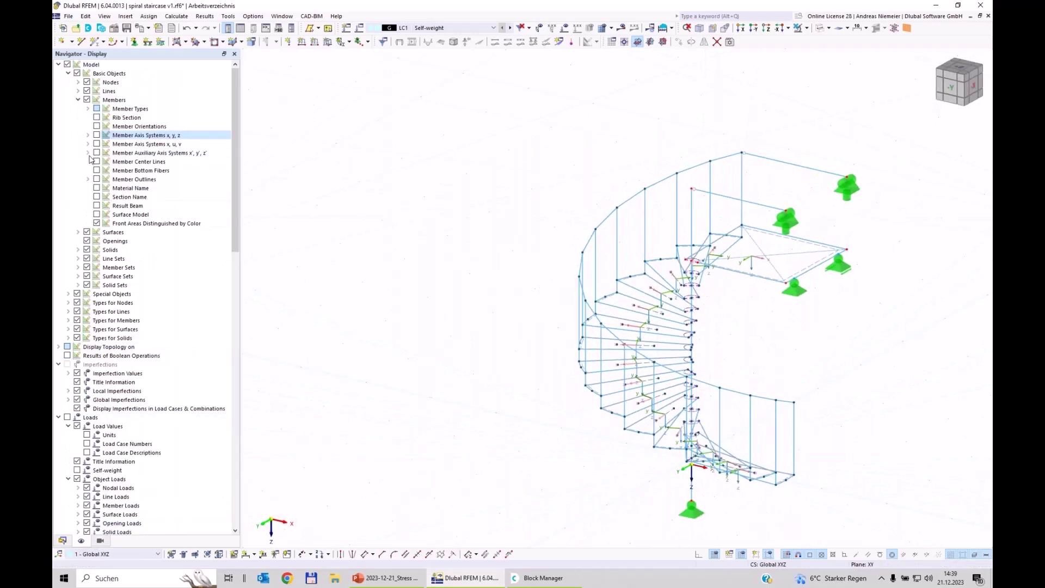
pyautogui.click(96, 135)
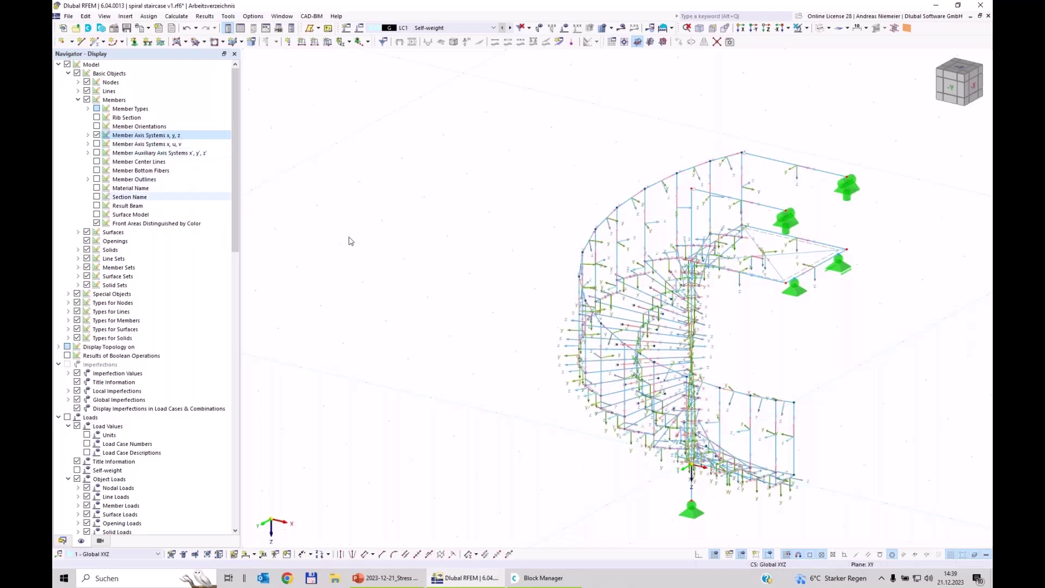
pyautogui.keyDown('ctrl'); pyautogui.moveTo(350, 238); pyautogui.dragTo(362, 357, button='middle'); pyautogui.keyUp('ctrl')
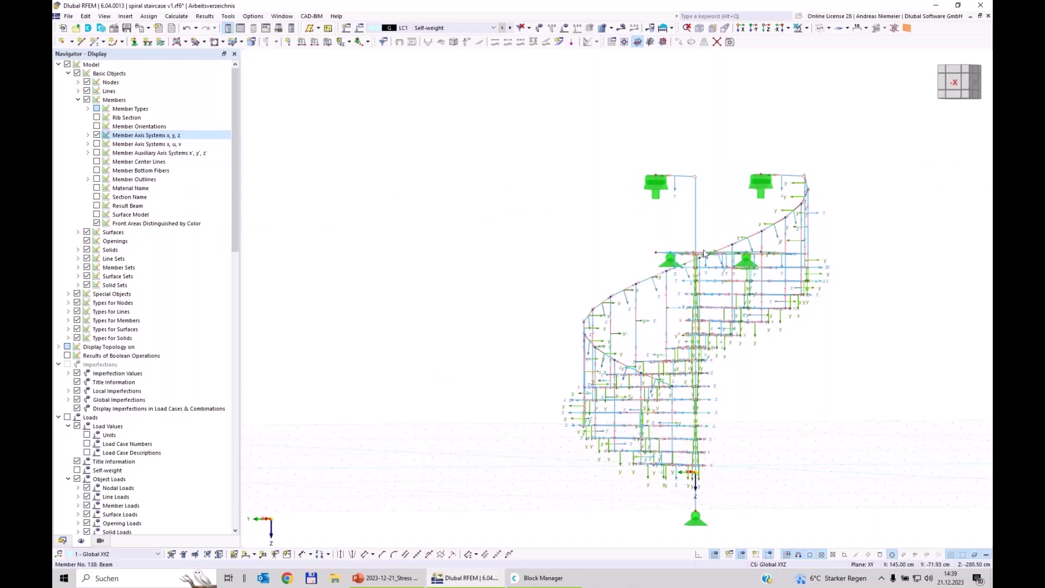
pyautogui.keyDown('ctrl'); pyautogui.moveTo(480, 308); pyautogui.dragTo(692, 164, button='middle'); pyautogui.keyUp('ctrl')
pyautogui.scroll(3, 694, 163)
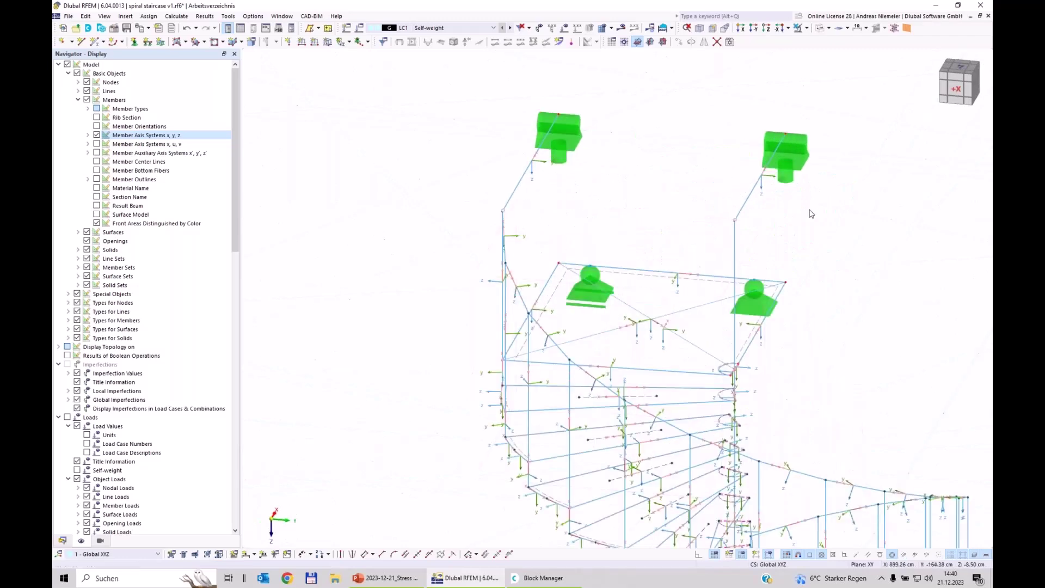
# Set the rotation angle of the handrail member starting at the central column to 180°, and hide the member axis systems.
pyautogui.doubleClick(765, 313)
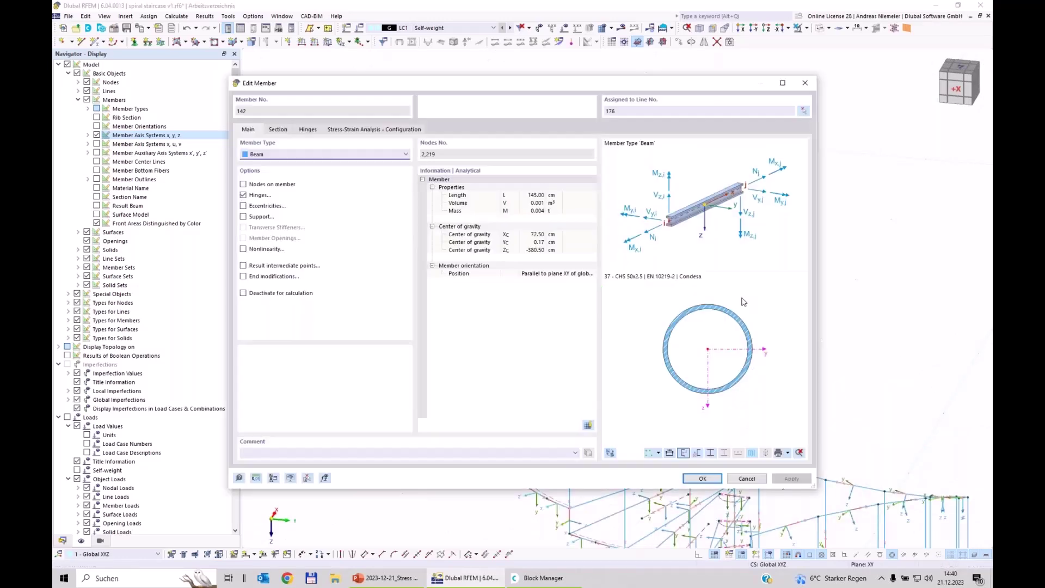
pyautogui.click(278, 130)
pyautogui.click(451, 193)
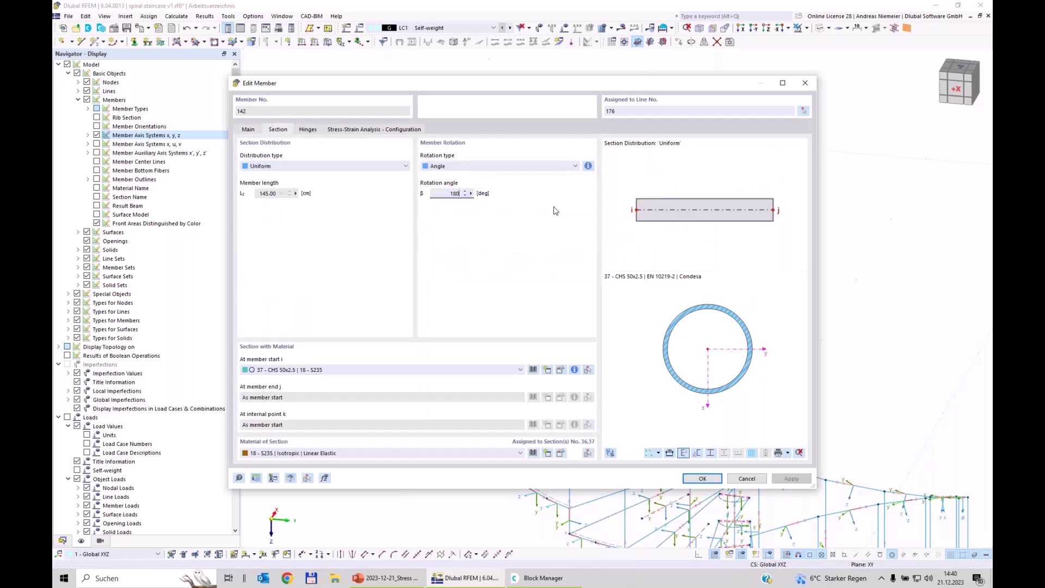
pyautogui.press('Return')
pyautogui.keyDown('ctrl'); pyautogui.moveTo(869, 282); pyautogui.dragTo(517, 263, button='middle'); pyautogui.keyUp('ctrl')
pyautogui.click(97, 135)
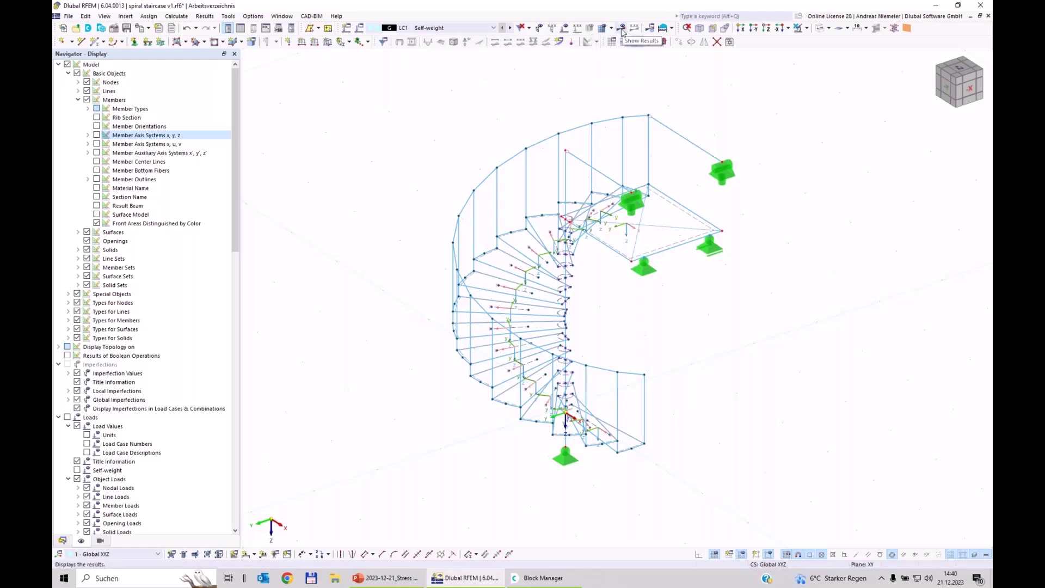
# Save the model and examine the self-weight deformations with the members shown as colored sections, restoring the line display.
pyautogui.hotkey('ctrl', 's')
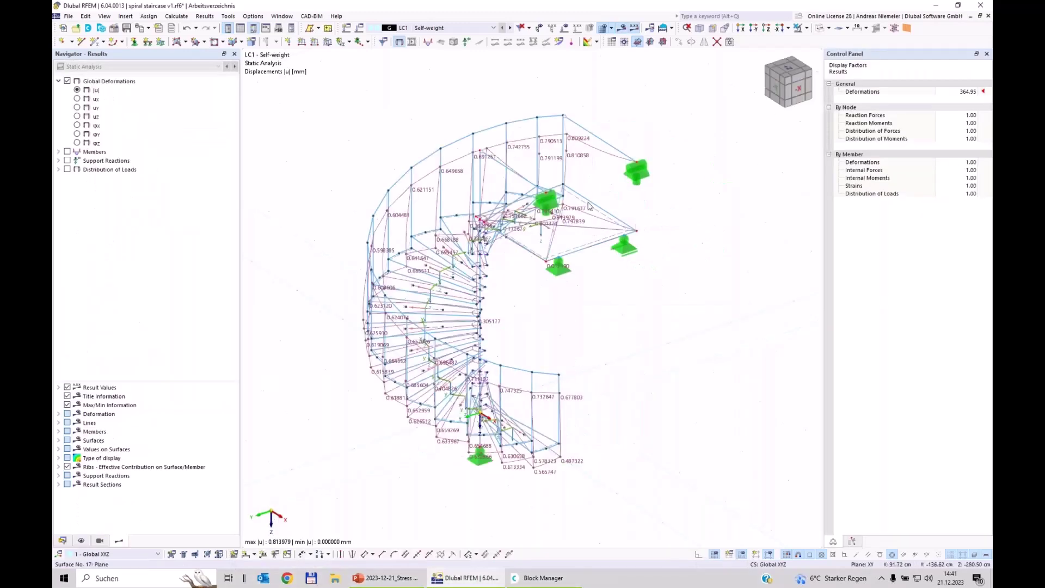
pyautogui.moveTo(590, 207); pyautogui.dragTo(599, 327, button='middle')
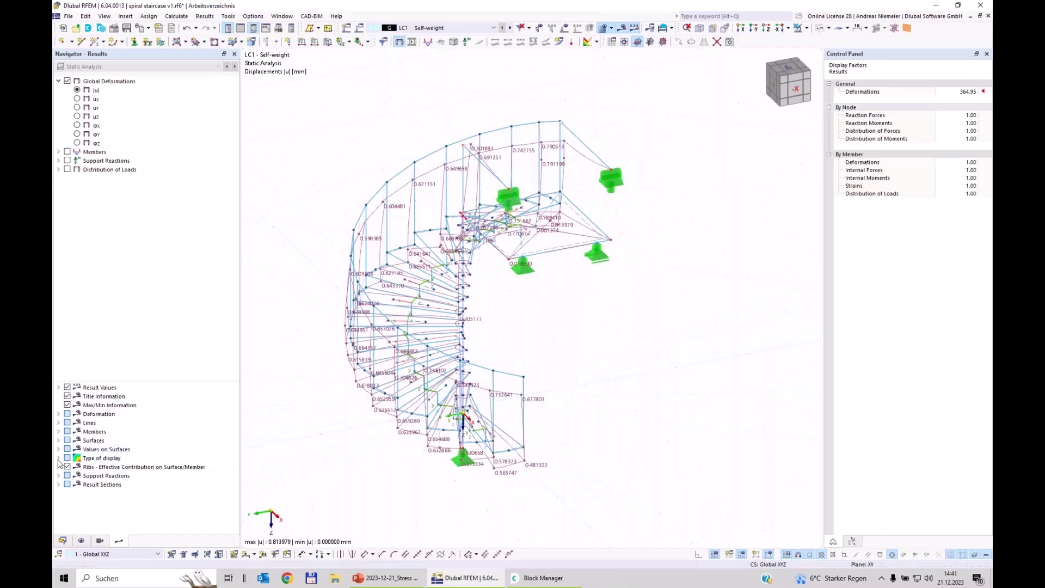
pyautogui.click(59, 415)
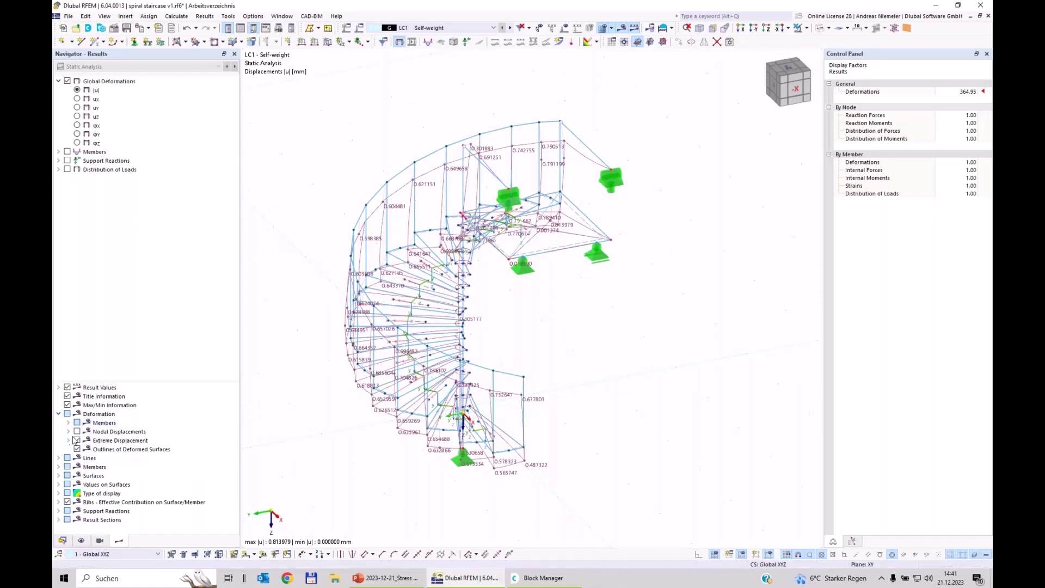
pyautogui.click(68, 424)
pyautogui.click(87, 450)
pyautogui.moveTo(650, 398)
pyautogui.keyDown('ctrl'); pyautogui.mouseDown(button='middle')
pyautogui.moveTo(541, 371)
pyautogui.moveTo(583, 329)
pyautogui.moveTo(627, 312)
pyautogui.mouseUp(button='middle'); pyautogui.keyUp('ctrl')
pyautogui.keyDown('ctrl'); pyautogui.moveTo(565, 311); pyautogui.dragTo(397, 472, button='middle'); pyautogui.keyUp('ctrl')
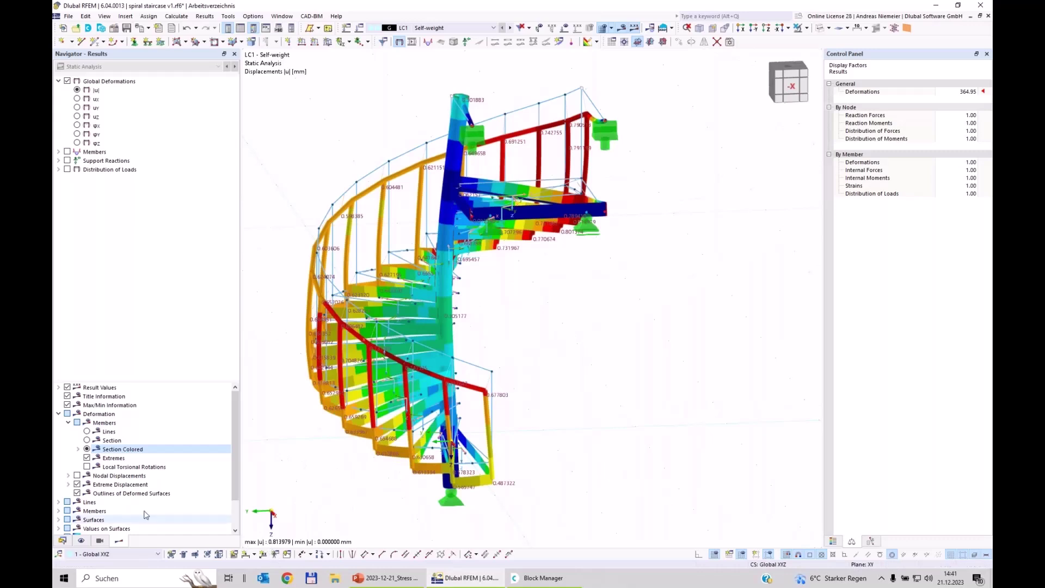
pyautogui.click(87, 432)
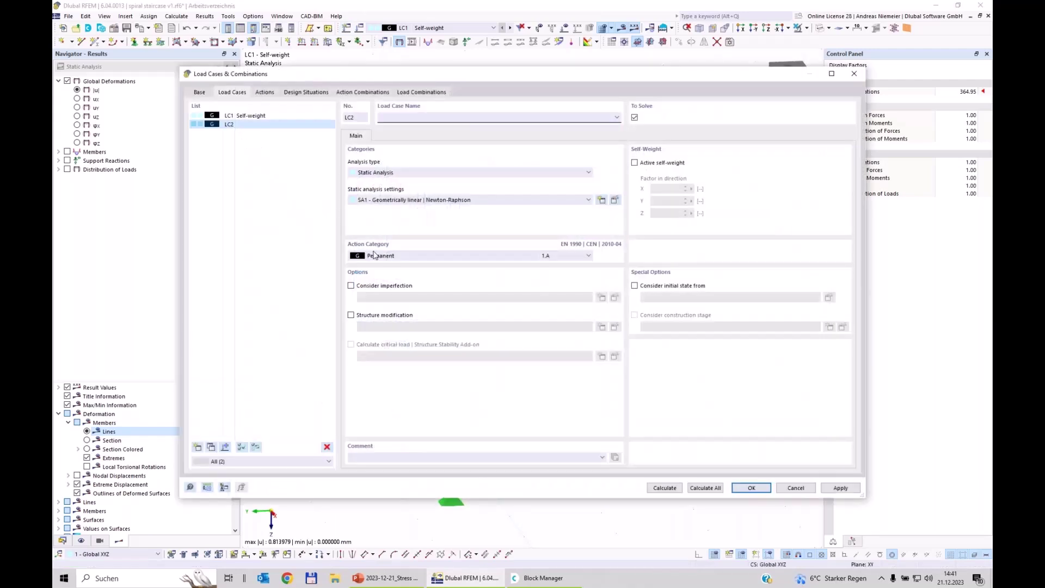
# Set up load case LC2 named Liveload V with the action category Imposed loads - category A: domestic, residential areas.
pyautogui.click(367, 253)
pyautogui.click(388, 293)
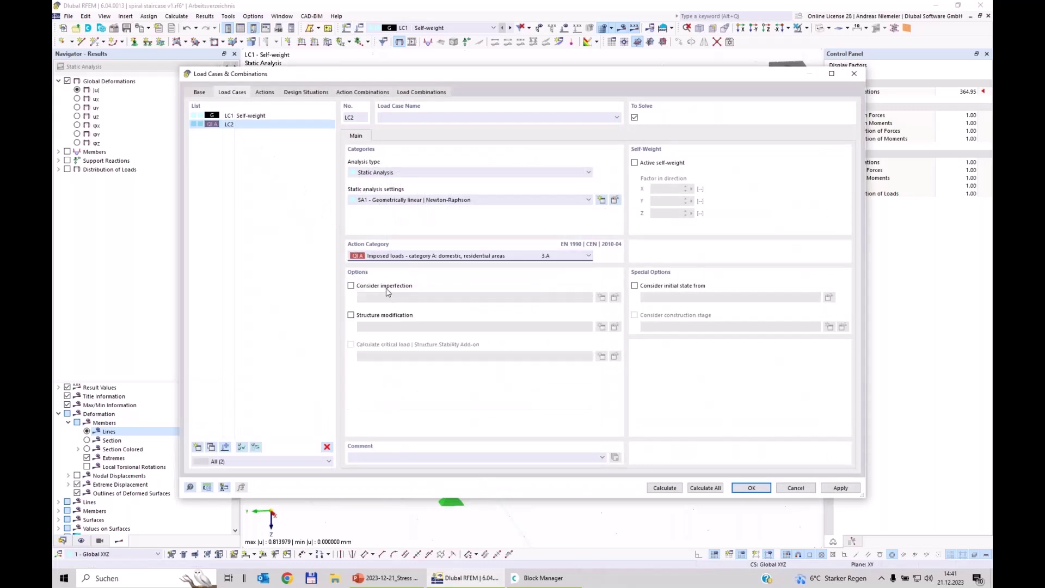
pyautogui.click(404, 119)
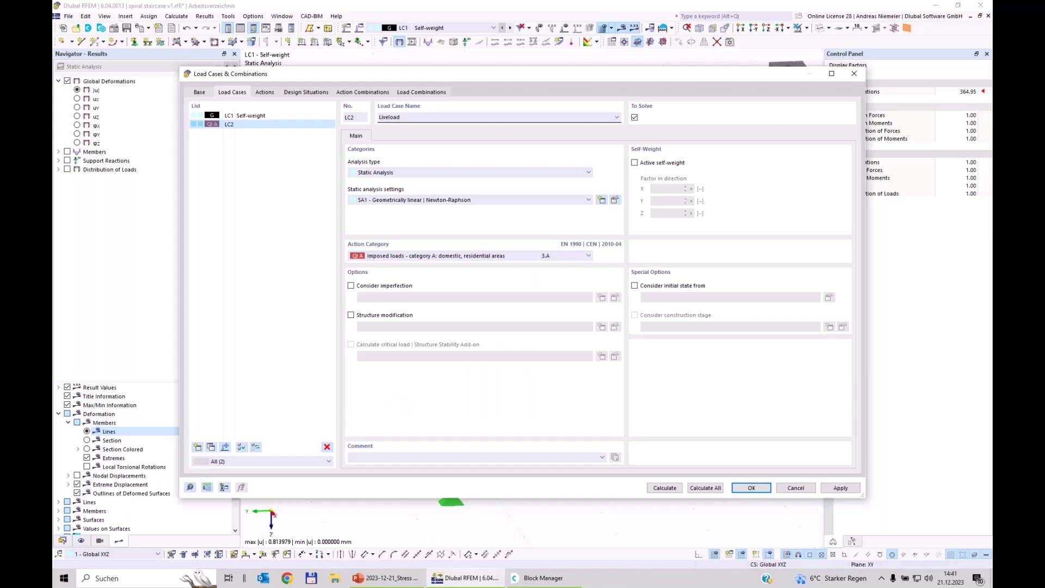
pyautogui.click(290, 217)
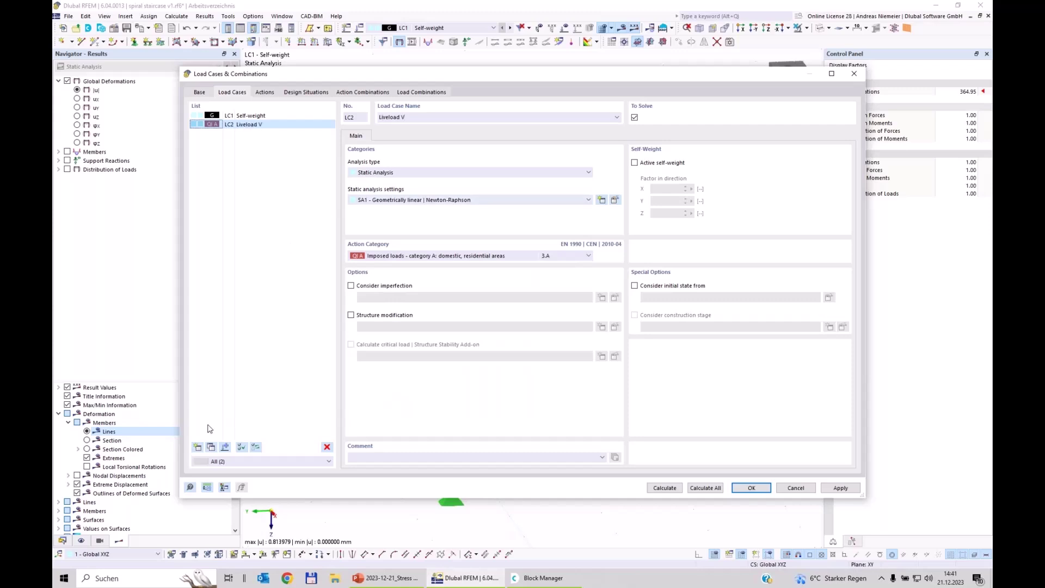
# Copy the Liveload V load case, name the copy Liveload H, and accept the load cases with Liveload V current.
pyautogui.click(211, 447)
pyautogui.click(412, 117)
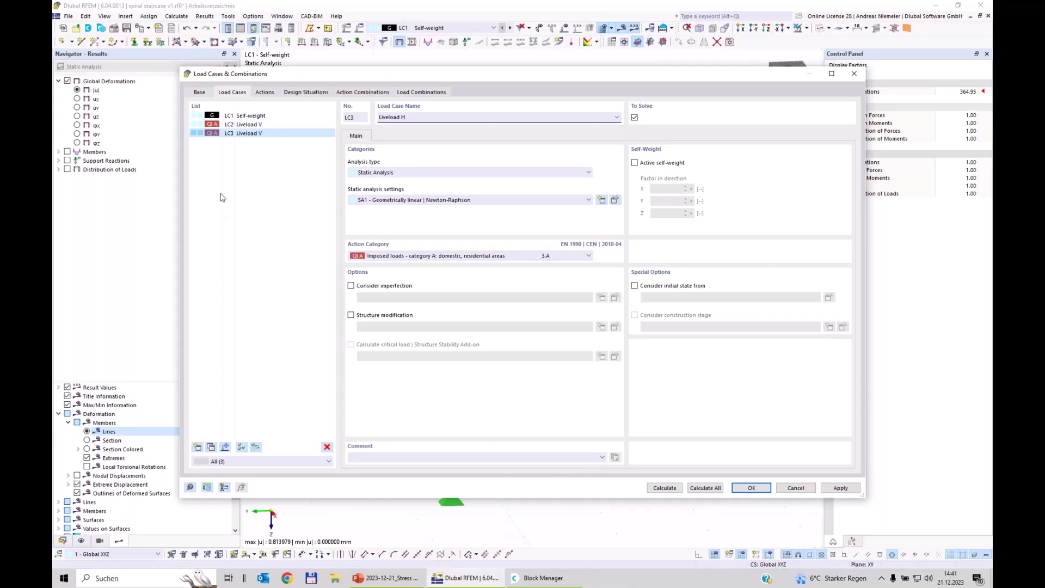
pyautogui.click(260, 125)
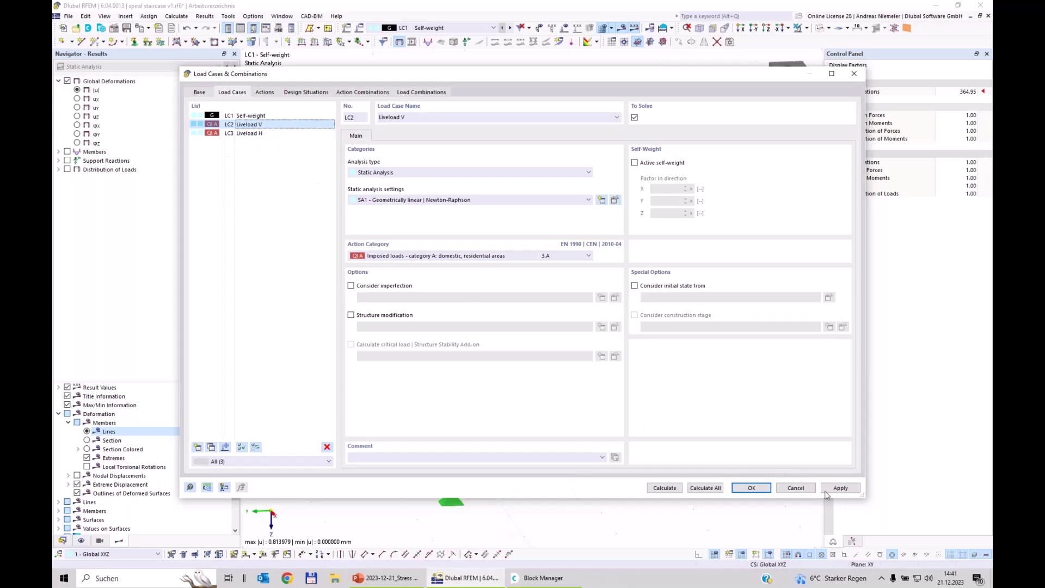
pyautogui.click(754, 488)
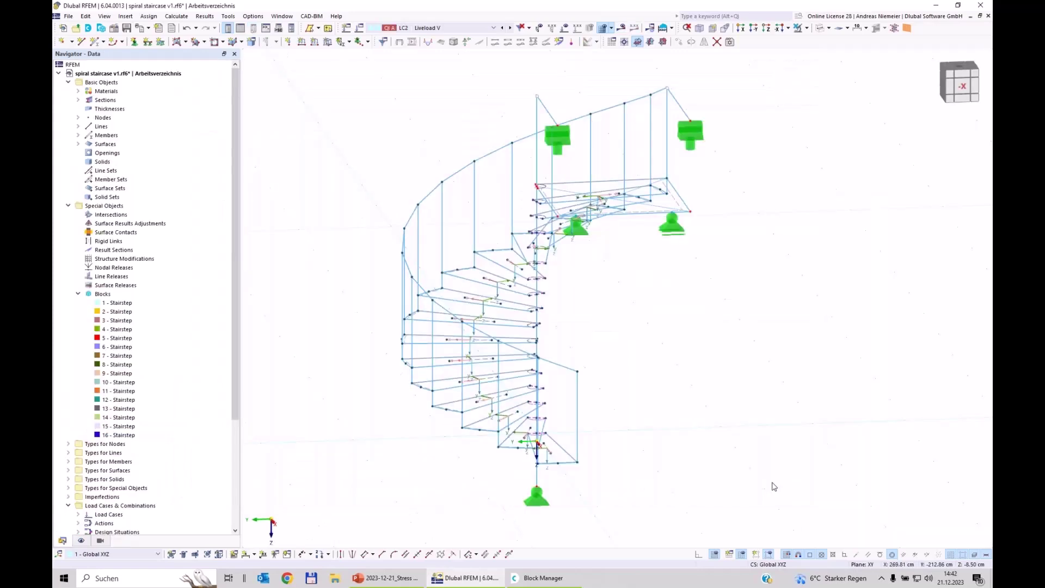
# Apply a uniform surface load of 5 kN/m² in global direction ZA to all stair and landing surfaces, 1-17.
pyautogui.click(328, 42)
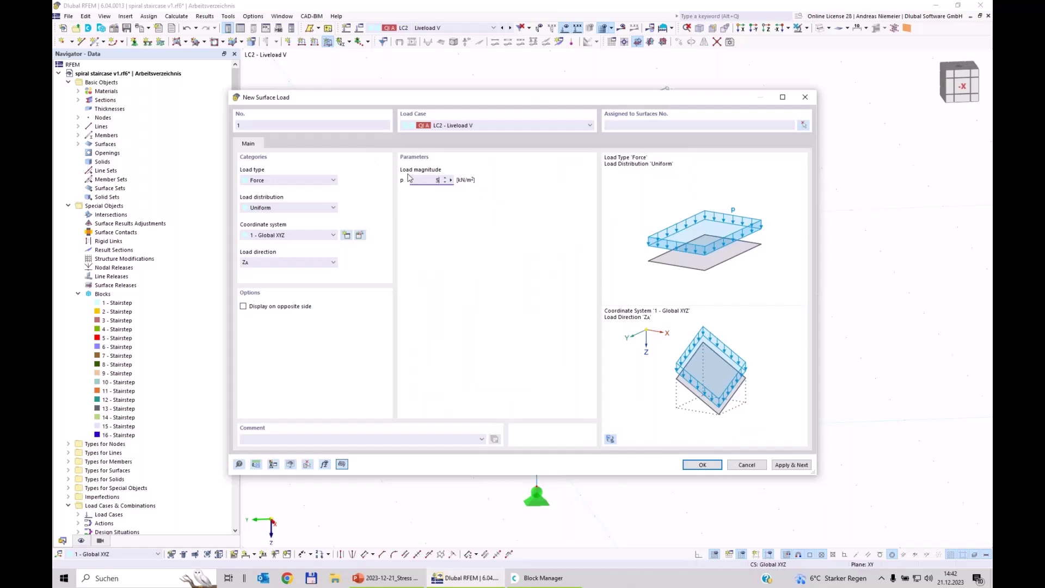
pyautogui.press('Tab')
pyautogui.click(610, 439)
pyautogui.moveTo(842, 505); pyautogui.dragTo(323, 73)
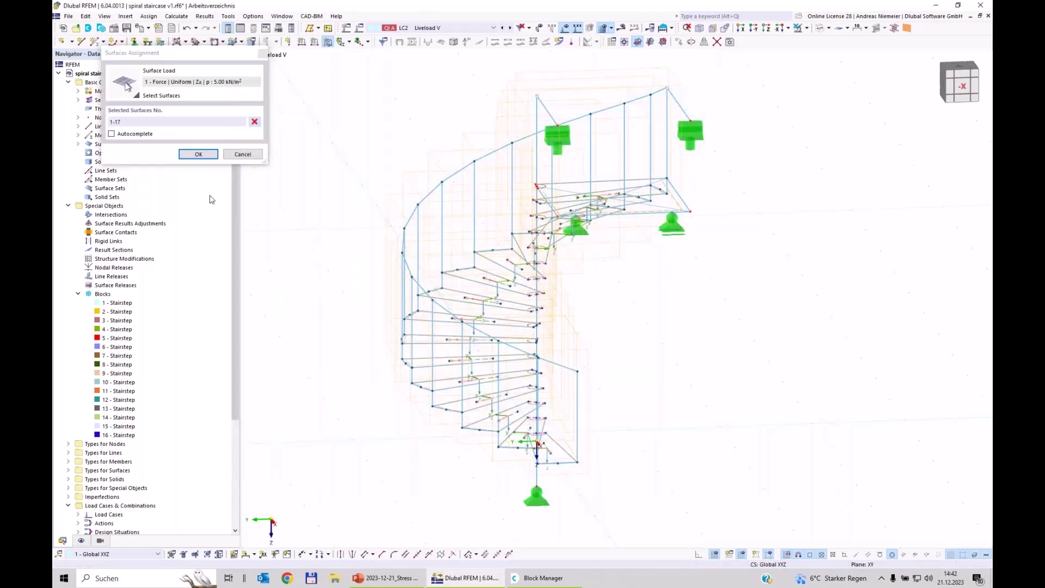
pyautogui.click(198, 154)
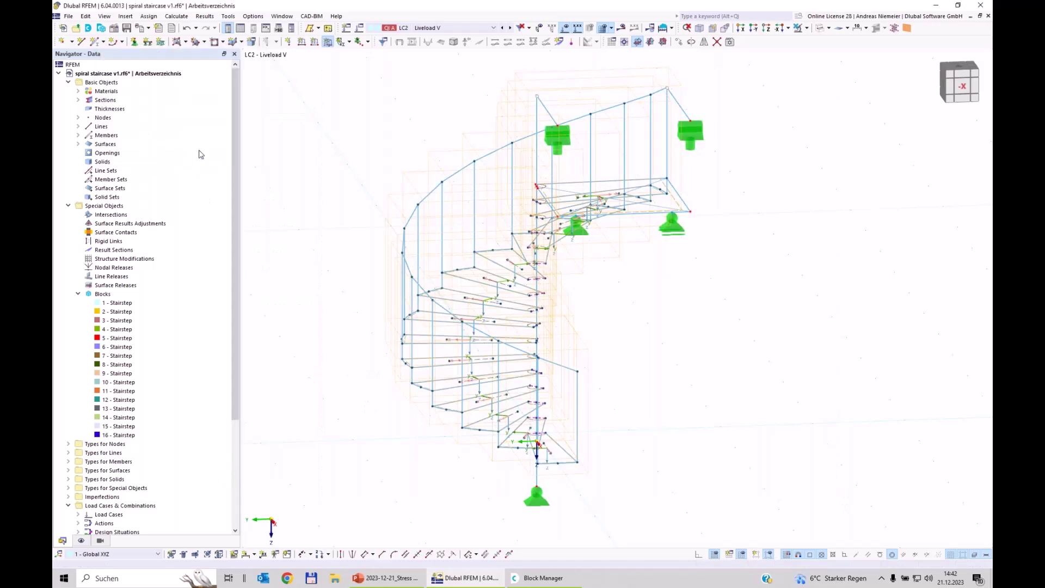
pyautogui.scroll(-3, 325, 222)
pyautogui.keyDown('ctrl'); pyautogui.moveTo(326, 222); pyautogui.dragTo(466, 229, button='middle'); pyautogui.keyUp('ctrl')
pyautogui.keyDown('ctrl'); pyautogui.moveTo(674, 282); pyautogui.dragTo(600, 277, button='middle'); pyautogui.keyUp('ctrl')
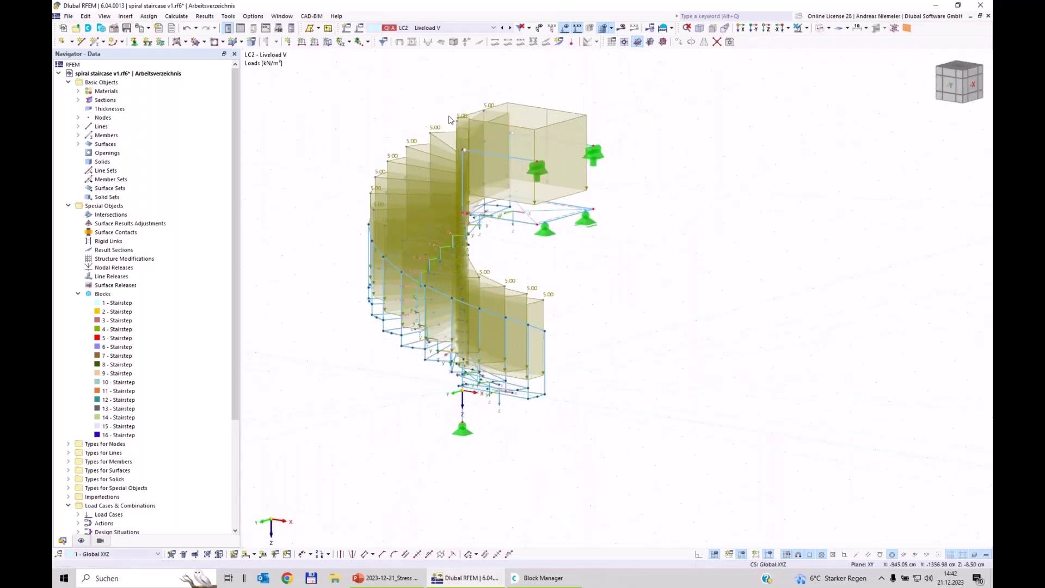
# Make Liveload H the current load case and define a uniform member force of -1 kN/m in local y direction.
pyautogui.click(441, 30)
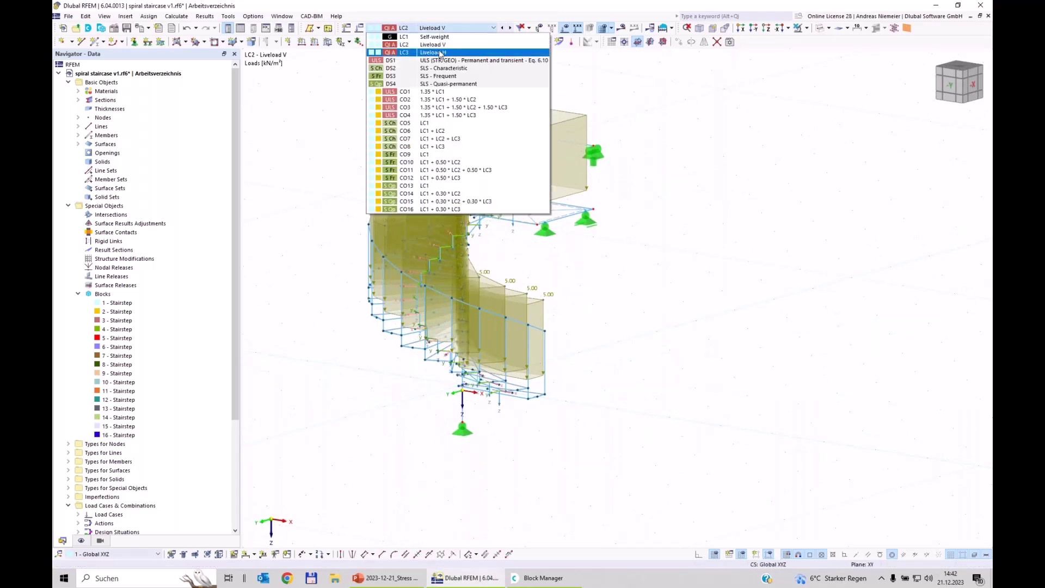
pyautogui.click(441, 53)
pyautogui.keyDown('ctrl'); pyautogui.moveTo(605, 185); pyautogui.dragTo(653, 212, button='middle'); pyautogui.keyUp('ctrl')
pyautogui.click(316, 44)
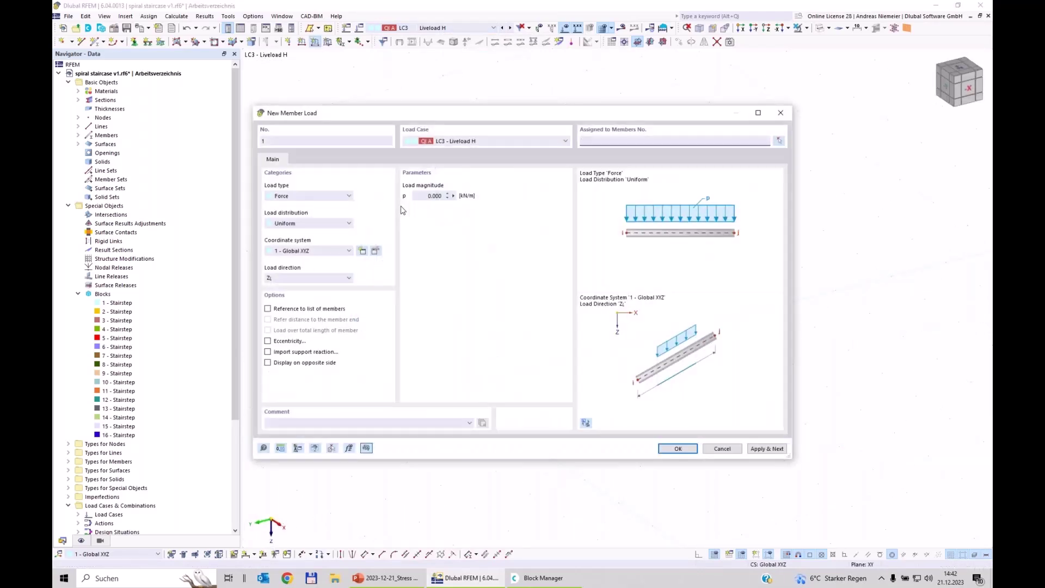
pyautogui.click(305, 252)
pyautogui.click(289, 268)
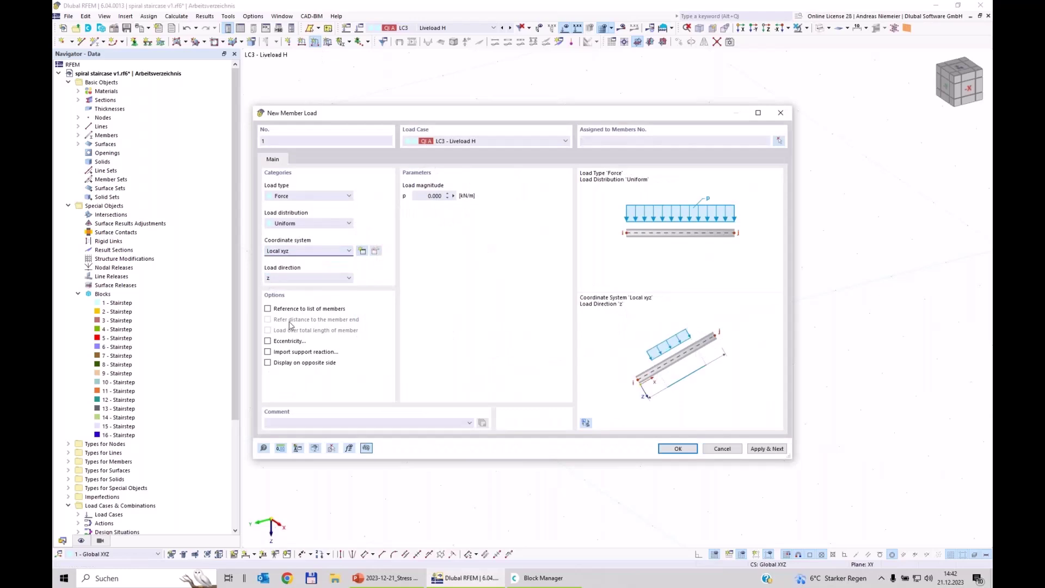
pyautogui.click(297, 279)
pyautogui.click(294, 296)
pyautogui.click(430, 197)
pyautogui.press('BackSpace')
pyautogui.click(780, 141)
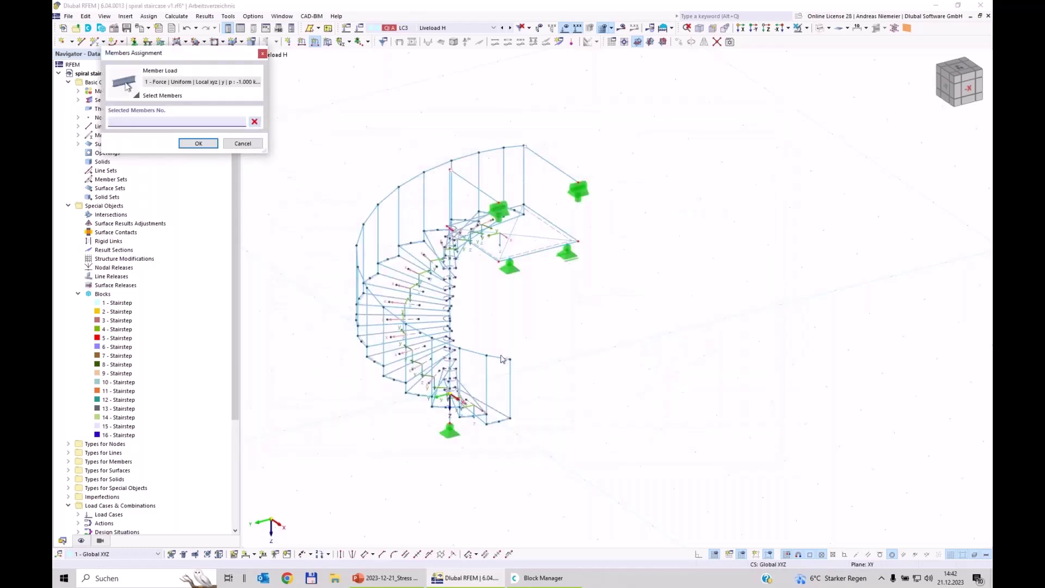
# Select the two lowest handrail members for the load and hide the block bounding boxes.
pyautogui.click(502, 355)
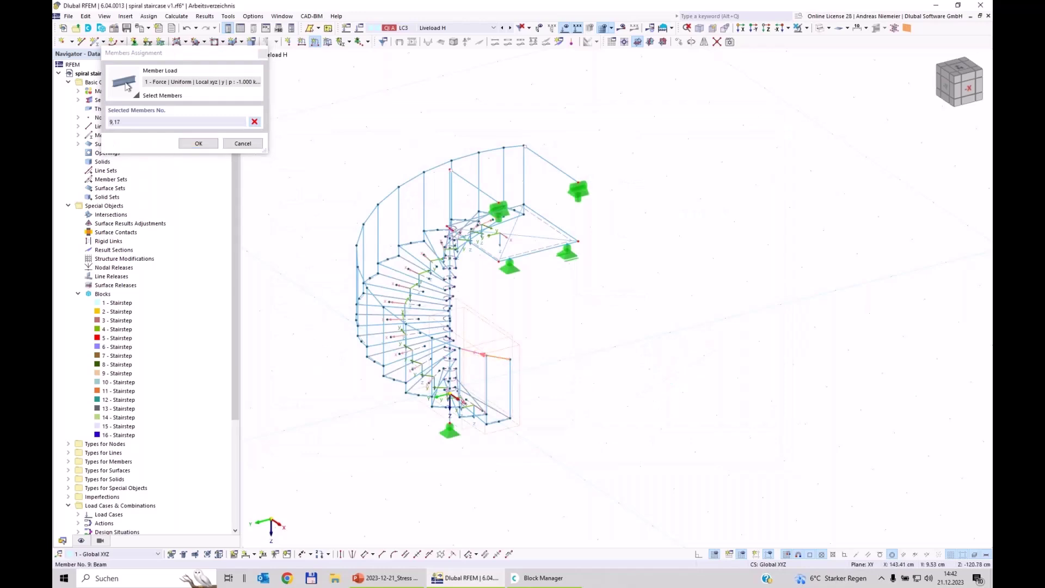
pyautogui.scroll(2, 496, 354)
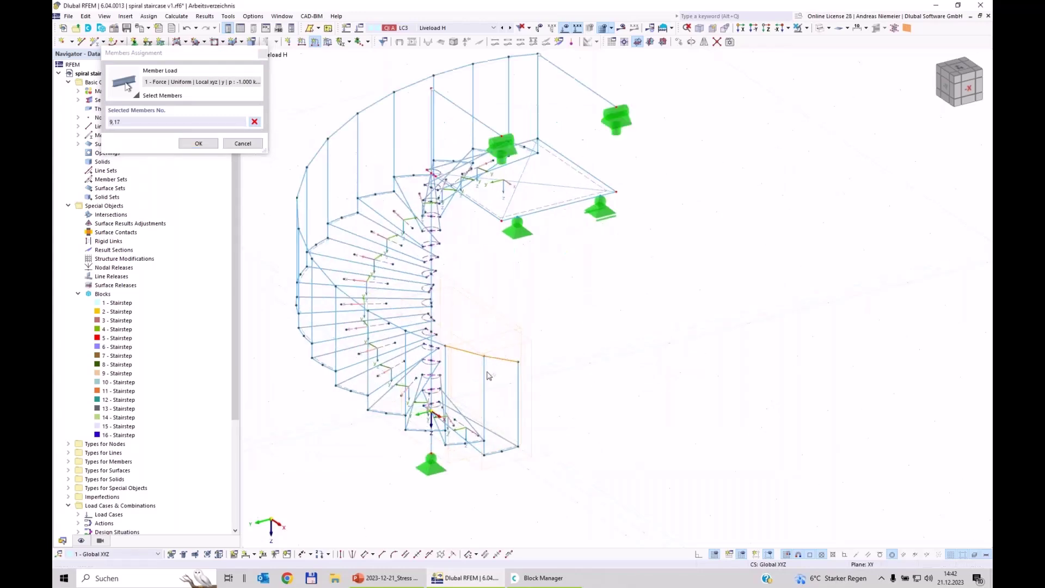
pyautogui.click(81, 542)
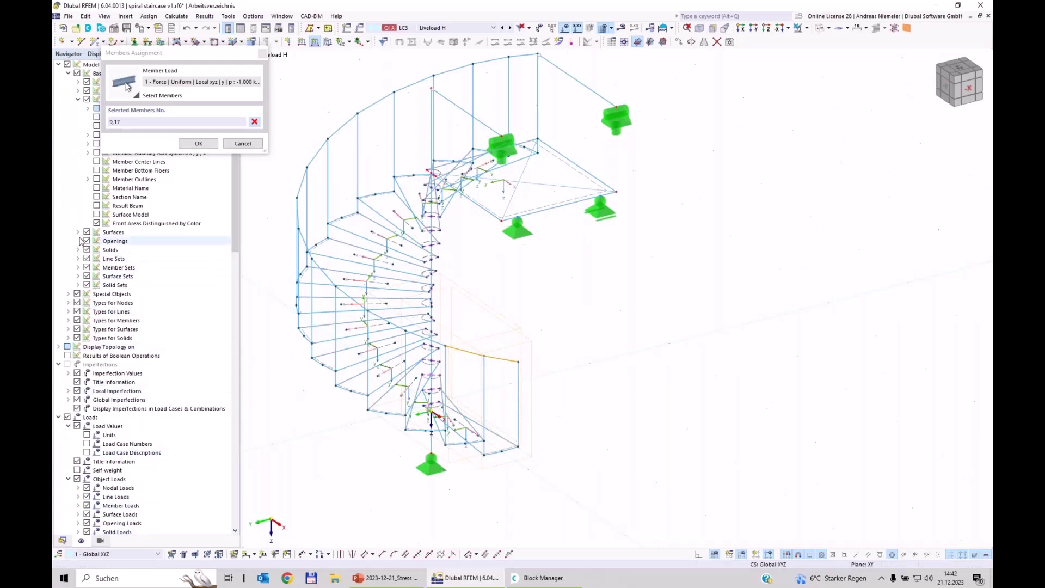
pyautogui.click(68, 294)
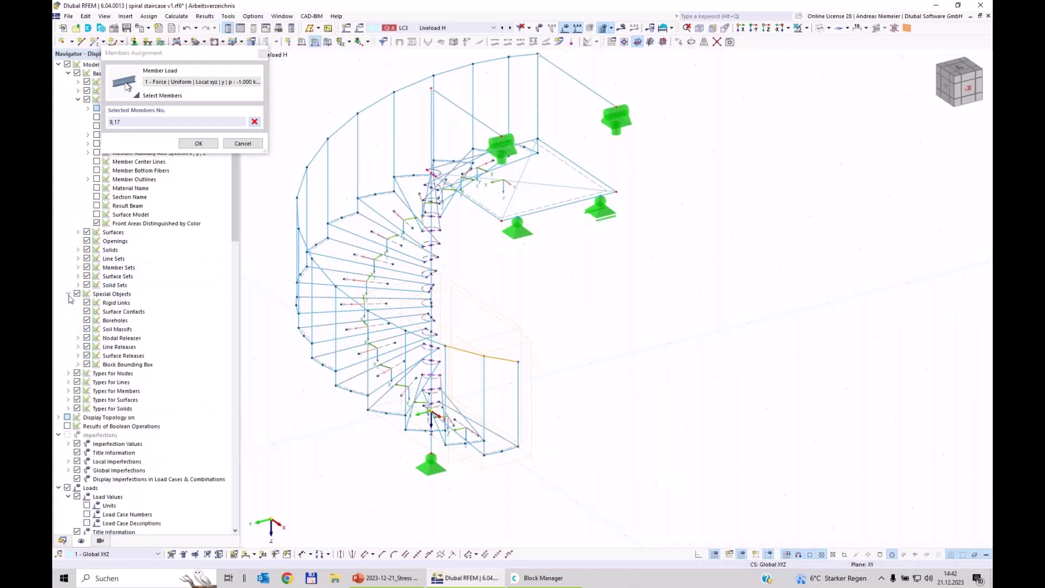
pyautogui.click(86, 365)
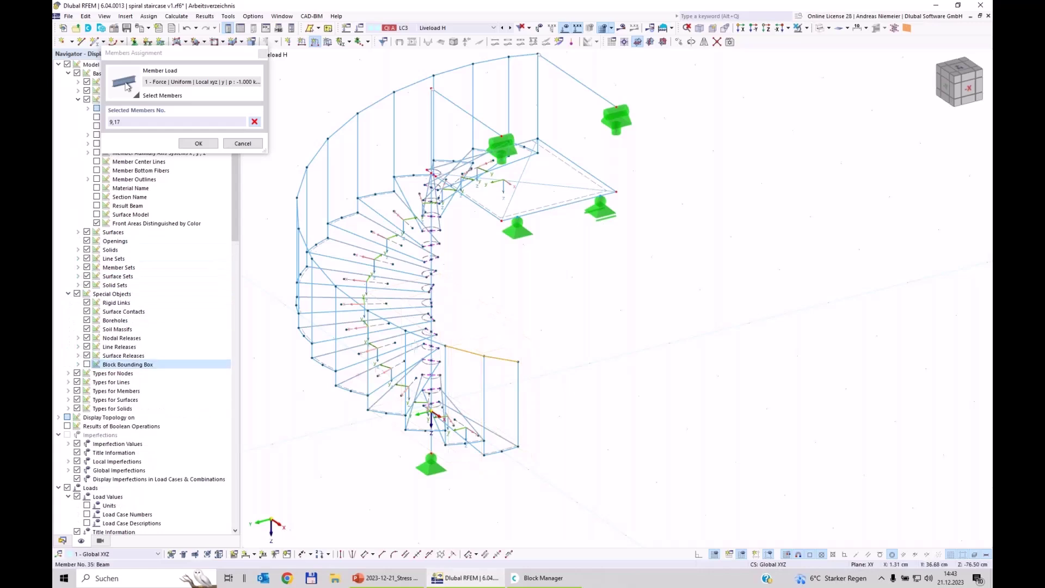
# Add all remaining spiral handrail members and both landing handrail members to the selection, and create the horizontal member load.
pyautogui.click(381, 354)
pyautogui.scroll(1, 439, 344)
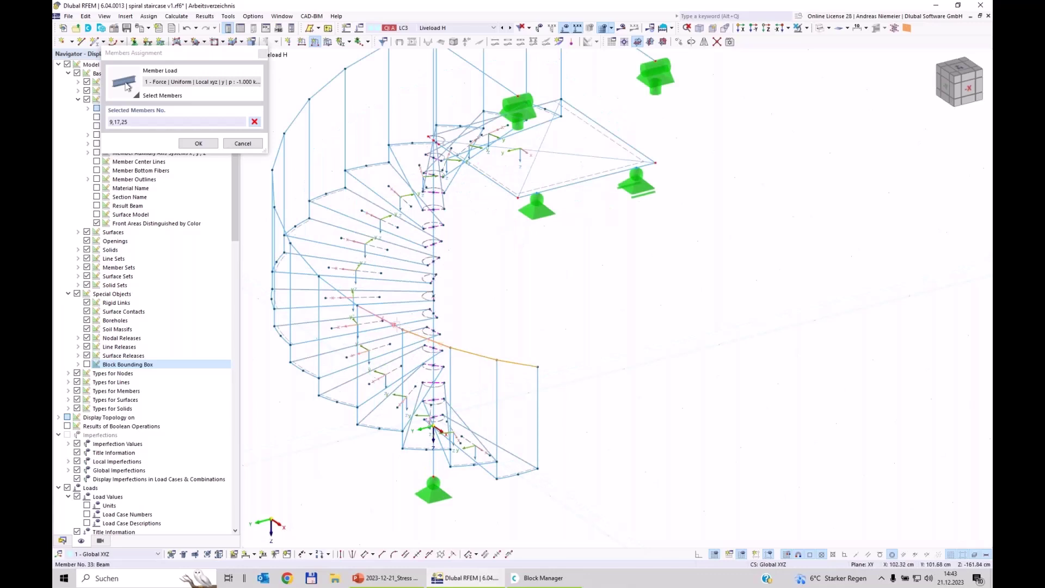
pyautogui.click(307, 263)
pyautogui.click(294, 119)
pyautogui.click(321, 89)
pyautogui.moveTo(366, 52); pyautogui.dragTo(312, 261, button='middle')
pyautogui.click(360, 240)
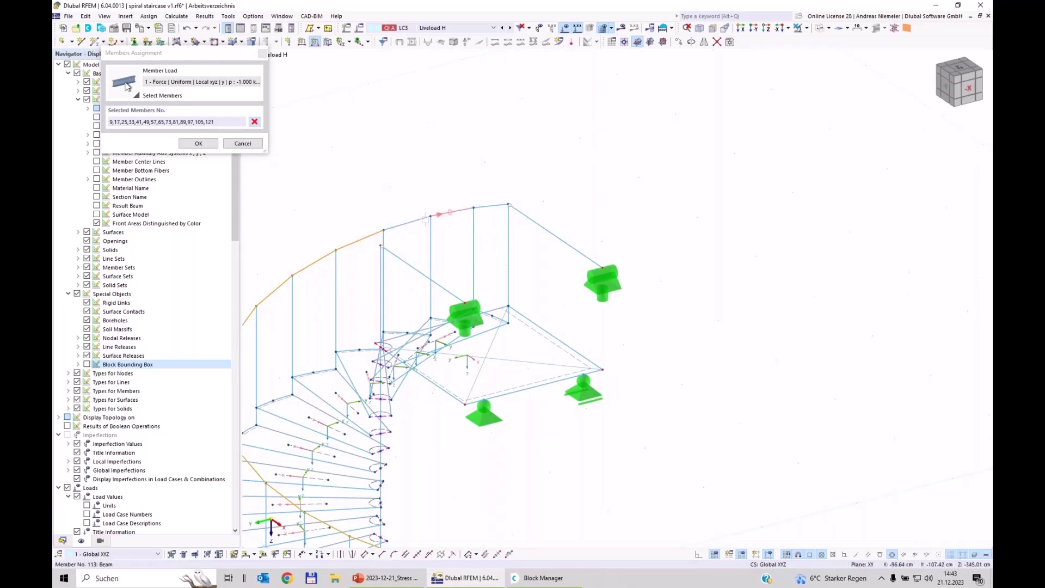
pyautogui.click(468, 211)
pyautogui.click(530, 221)
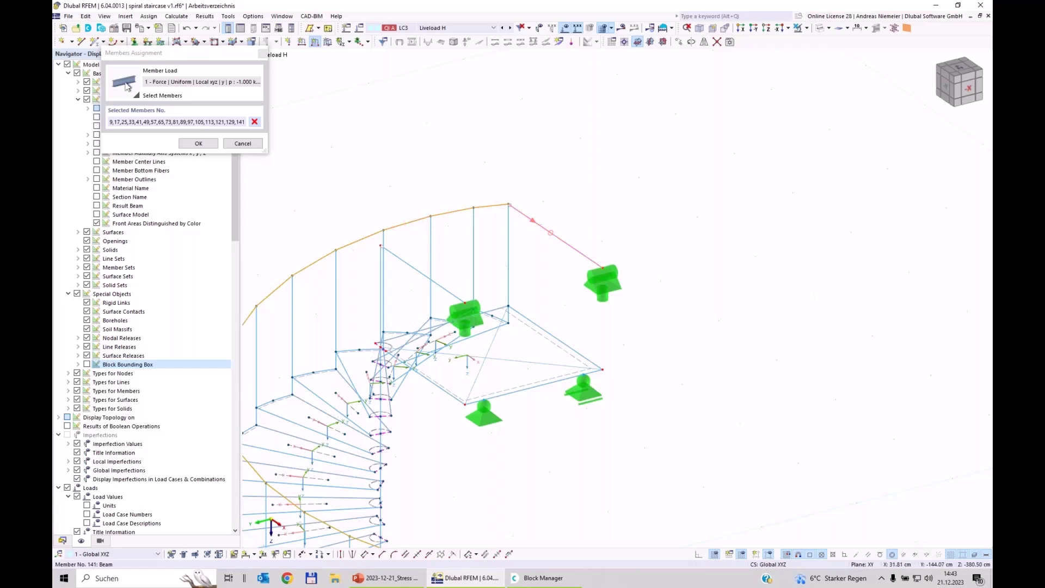
pyautogui.click(417, 270)
pyautogui.click(199, 143)
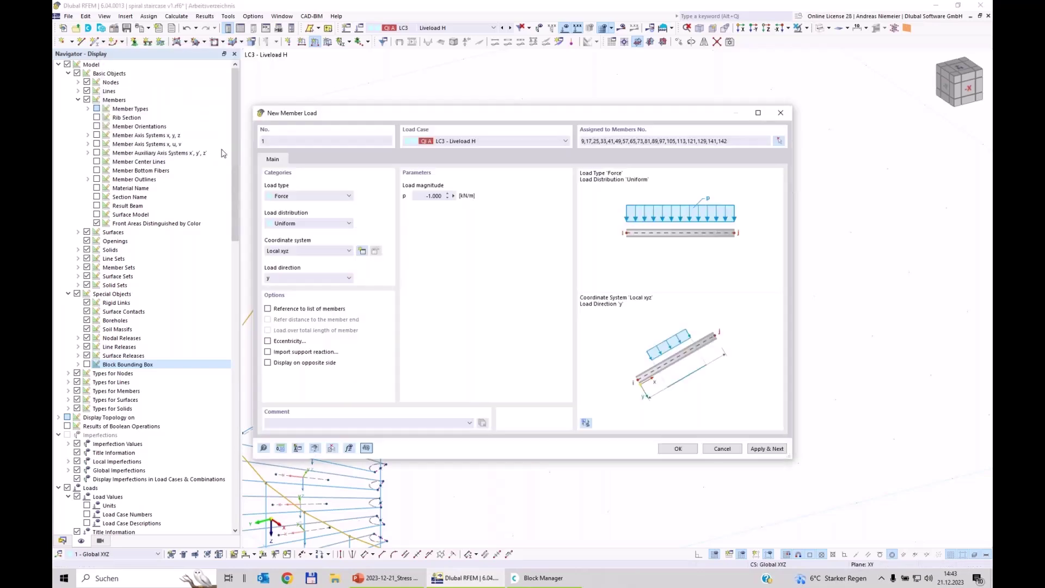
pyautogui.click(678, 449)
pyautogui.scroll(-3, 676, 348)
pyautogui.keyDown('ctrl'); pyautogui.moveTo(599, 413); pyautogui.dragTo(620, 340, button='middle'); pyautogui.keyUp('ctrl')
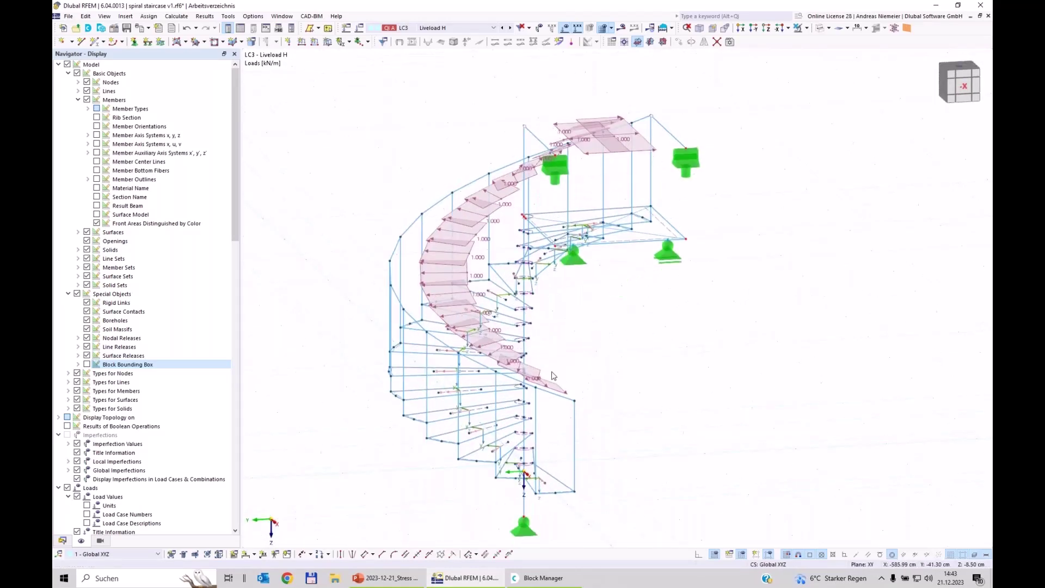
pyautogui.moveTo(677, 385); pyautogui.dragTo(737, 411, button='middle')
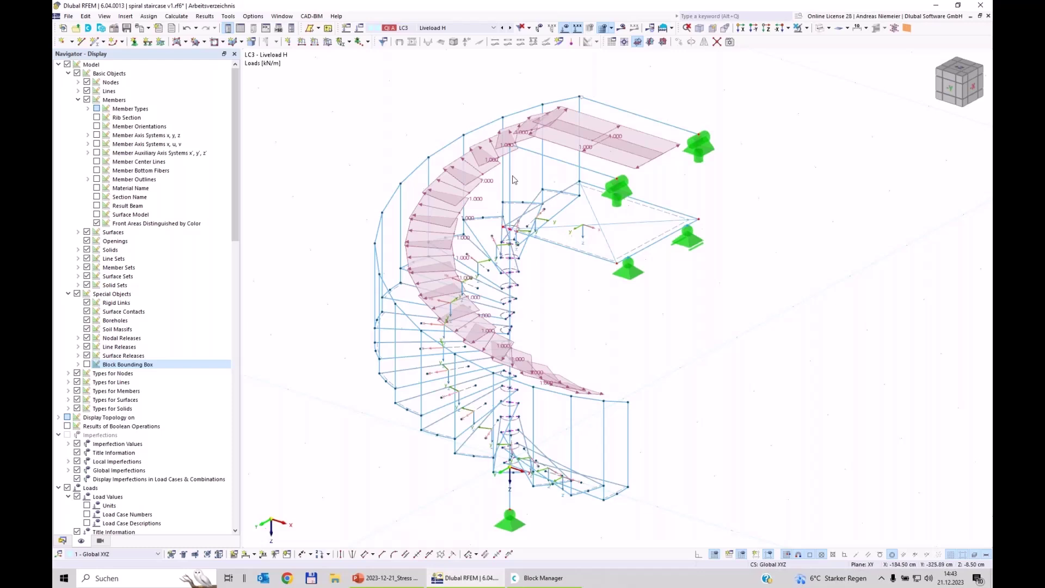
# Review the generated load combinations, the load cases, and the load cases assigned to the category A imposed-loads action.
pyautogui.click(464, 28)
pyautogui.click(464, 32)
pyautogui.click(359, 27)
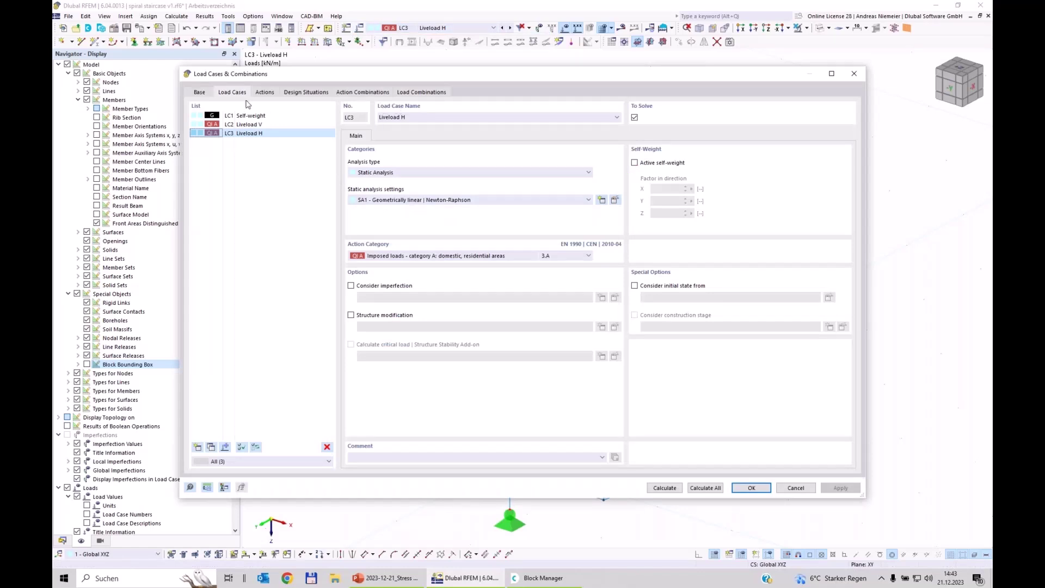
pyautogui.click(410, 92)
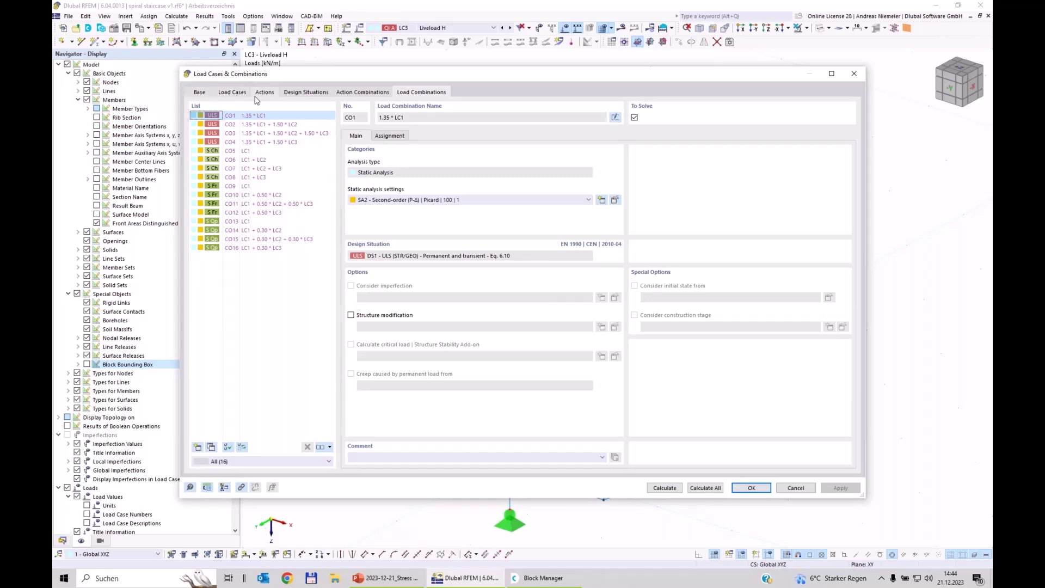
pyautogui.click(232, 92)
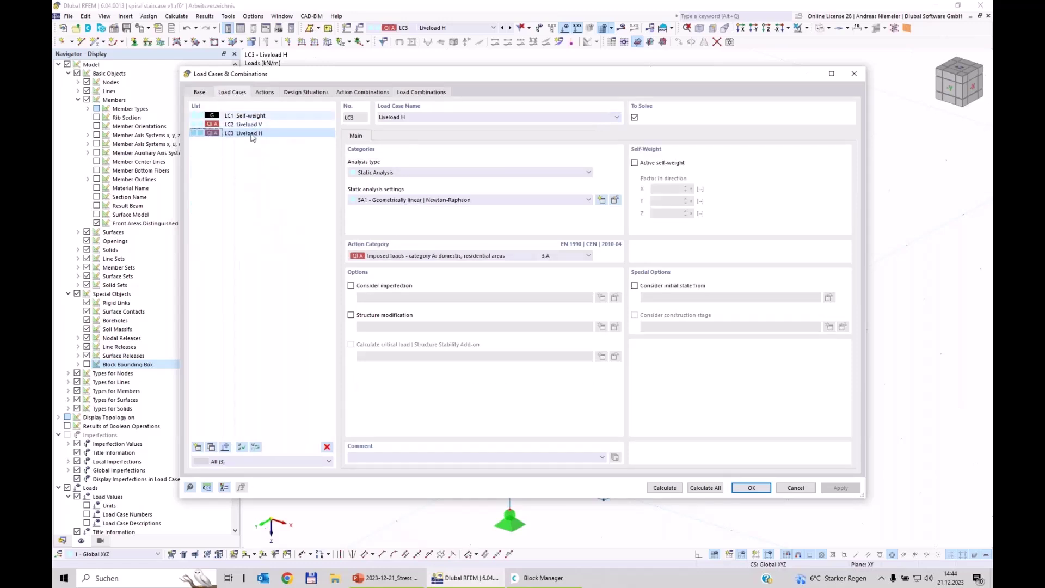
pyautogui.click(265, 92)
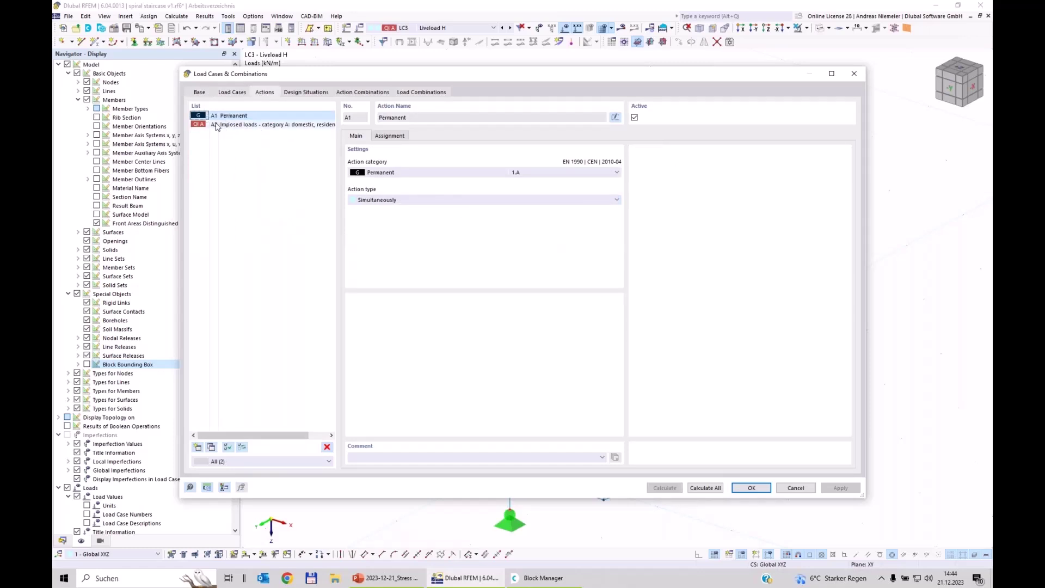
pyautogui.click(283, 125)
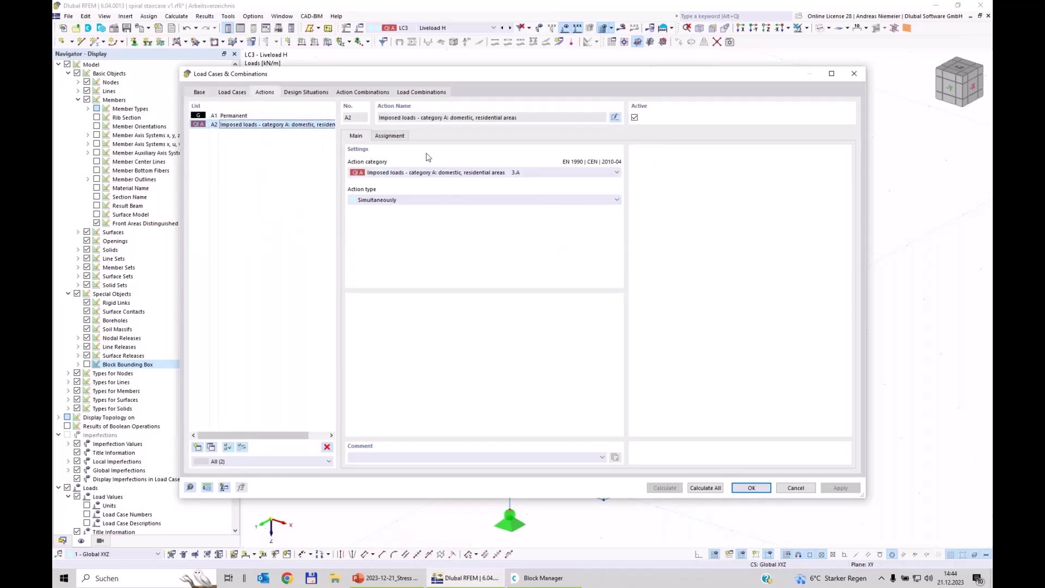
pyautogui.click(405, 137)
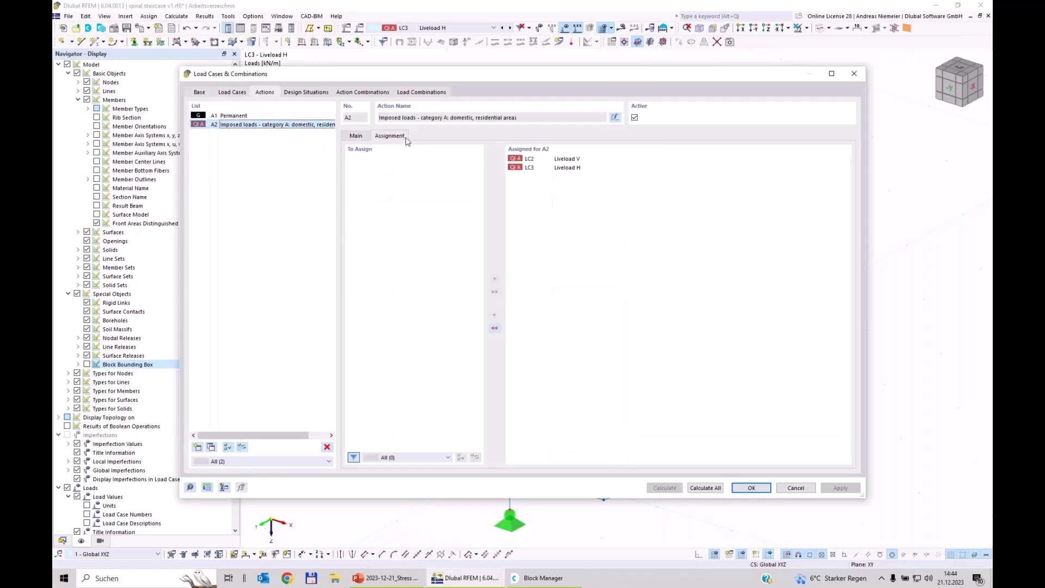
pyautogui.click(356, 136)
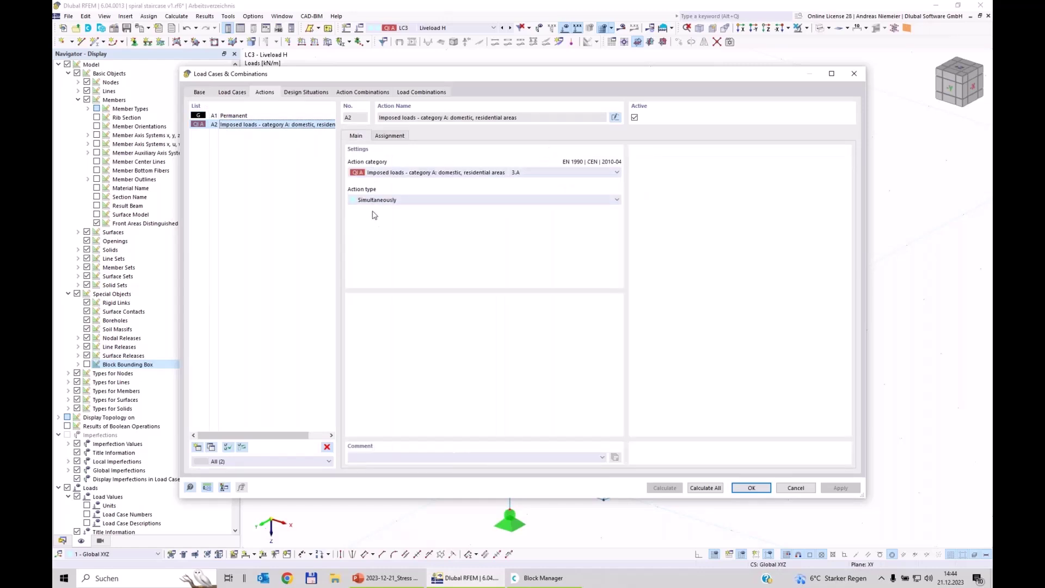
# Delete the three serviceability design situations, DS2 Characteristic, DS3 Frequent and DS4 Quasi-permanent.
pyautogui.click(315, 94)
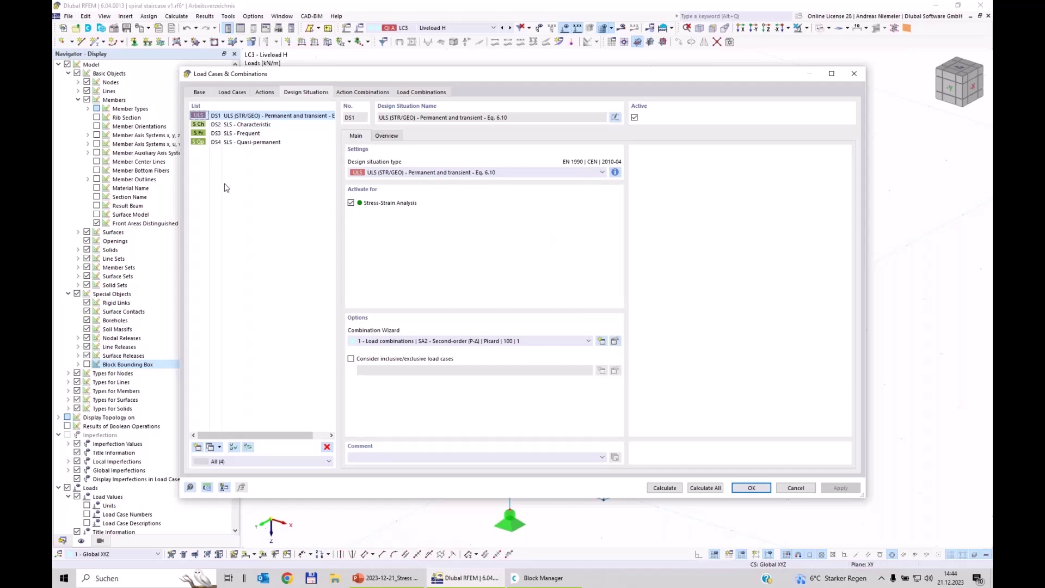
pyautogui.moveTo(240, 124); pyautogui.dragTo(255, 148)
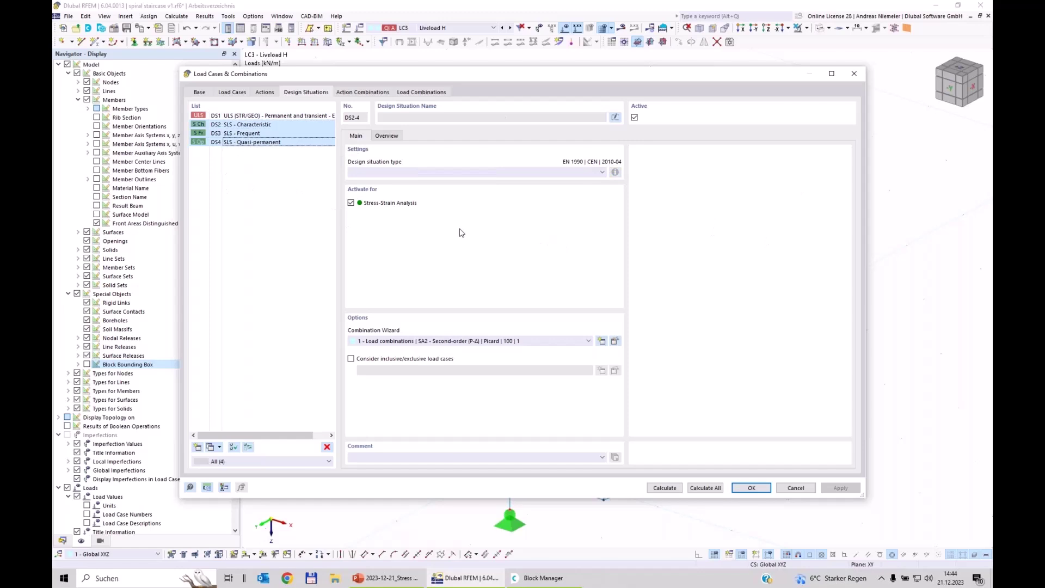
pyautogui.press('Delete')
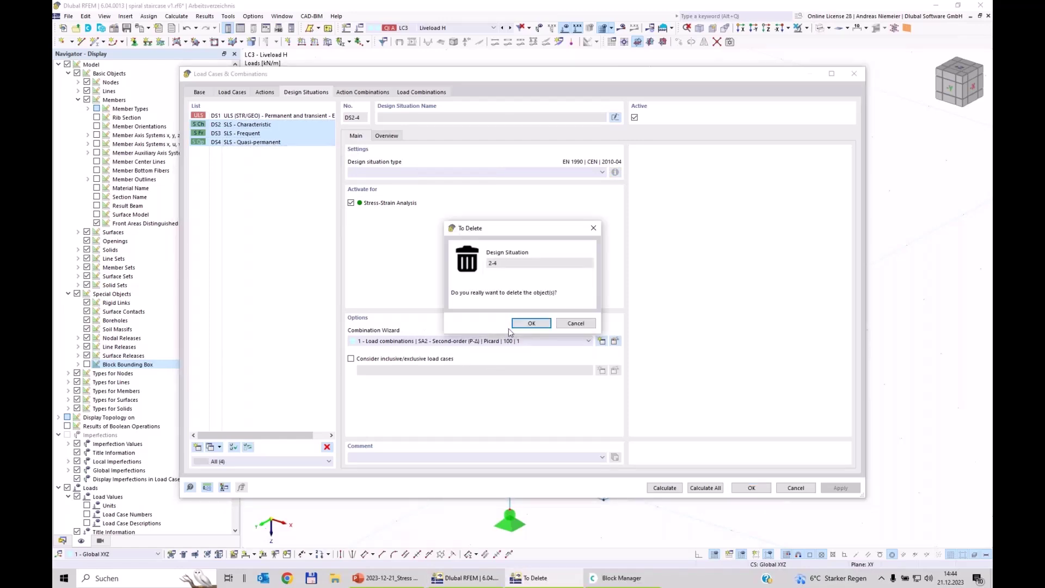
pyautogui.click(540, 323)
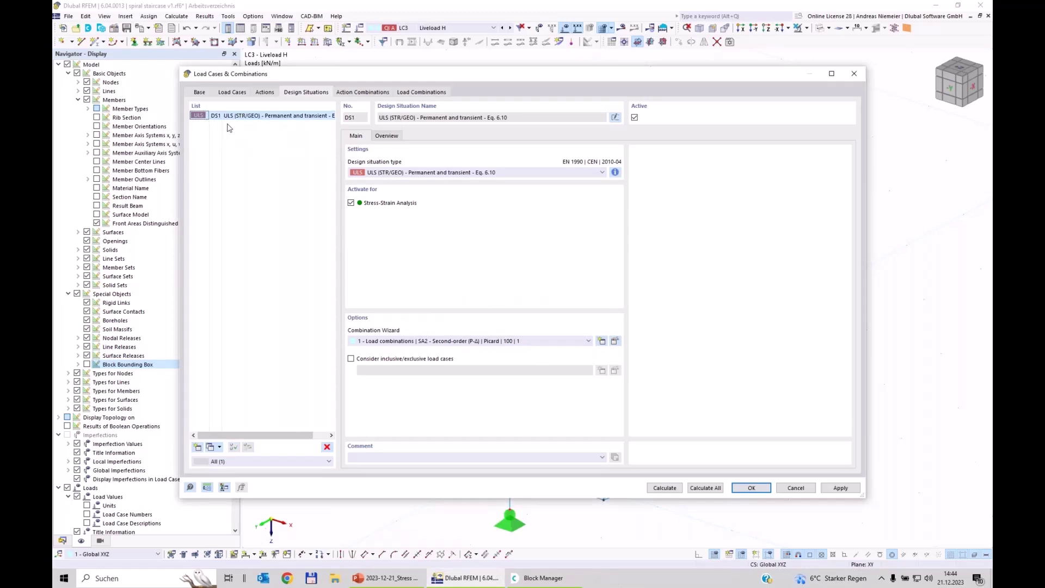
# Inspect the combination rules for design situation DS1 and toggle its Stress-Strain Analysis activation off and back on.
pyautogui.click(615, 172)
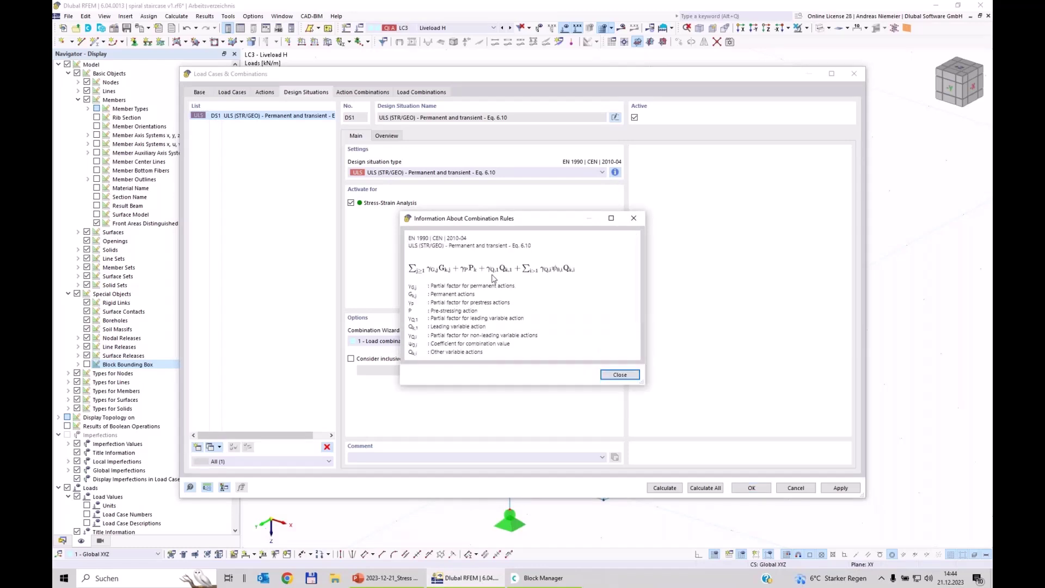
pyautogui.click(621, 374)
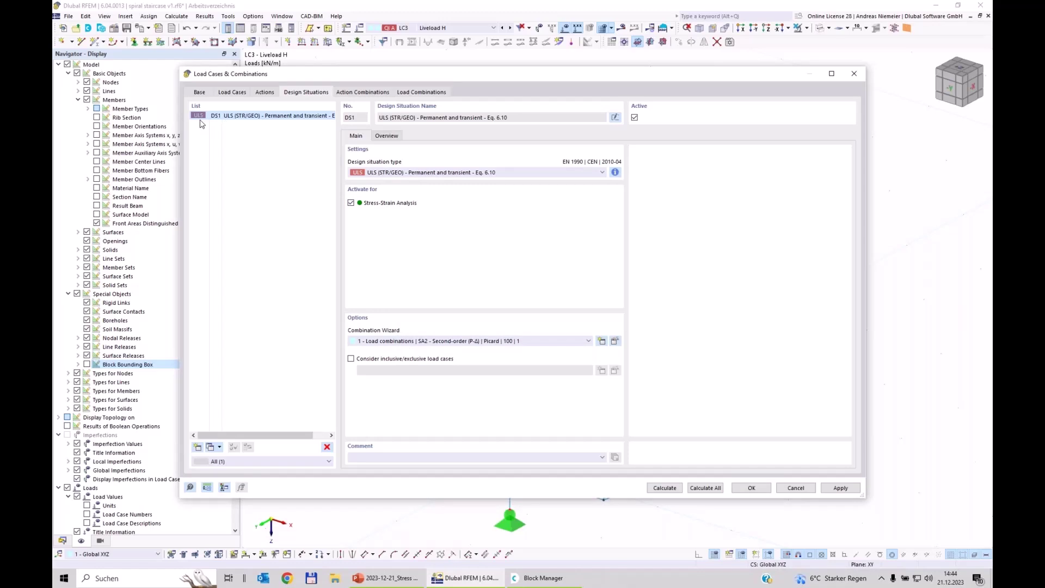
pyautogui.click(351, 204)
pyautogui.click(351, 204)
# Set the static analysis settings of DS1's combination wizard to SA1 - Geometrically linear | Newton-Raphson.
pyautogui.click(616, 341)
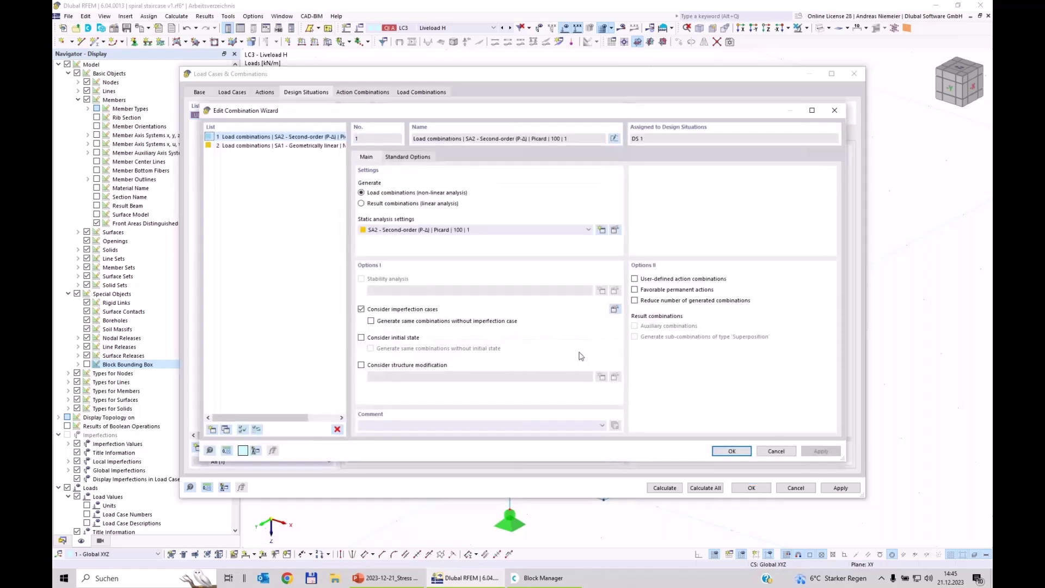
pyautogui.click(416, 233)
pyautogui.click(416, 239)
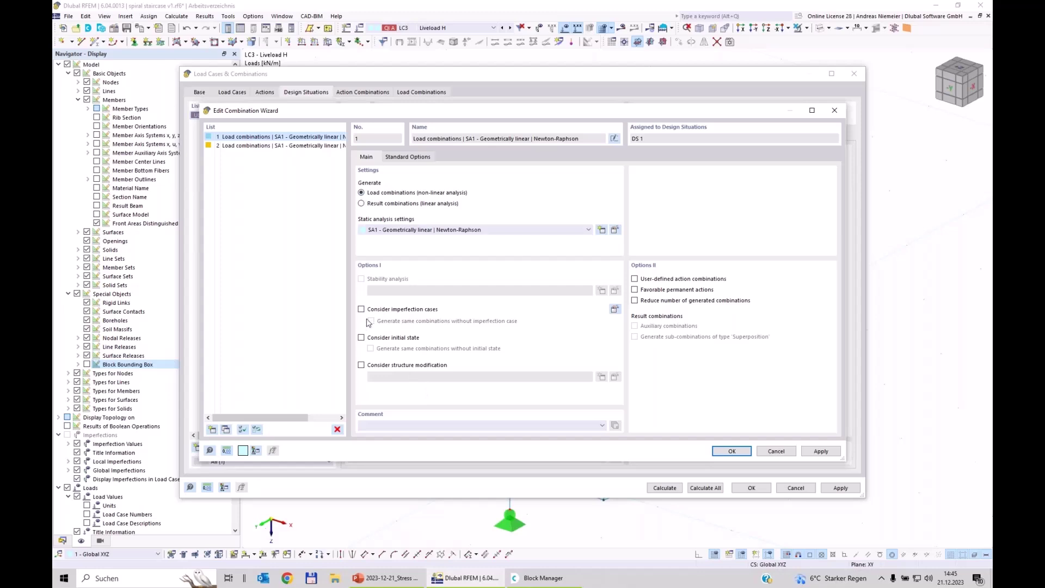
pyautogui.click(731, 451)
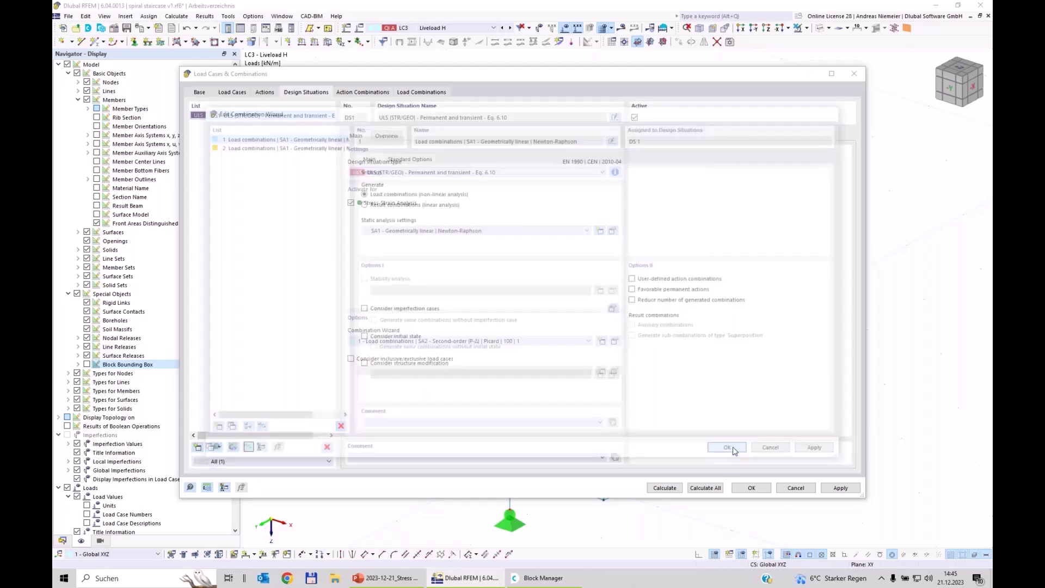
# Review the action combinations, the load combinations and the load cases assigned to CO4, and calculate all.
pyautogui.click(380, 93)
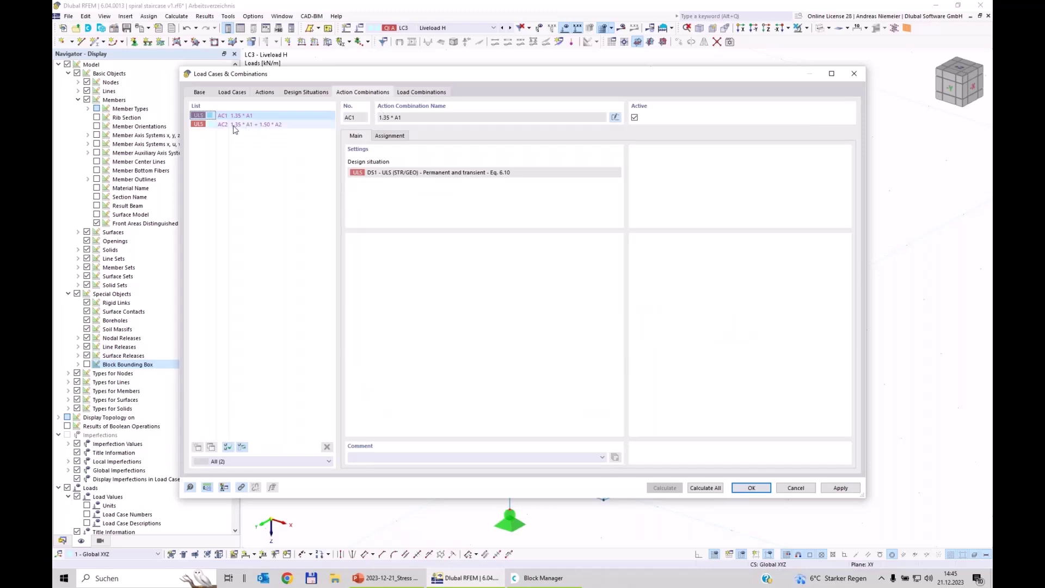
pyautogui.click(421, 93)
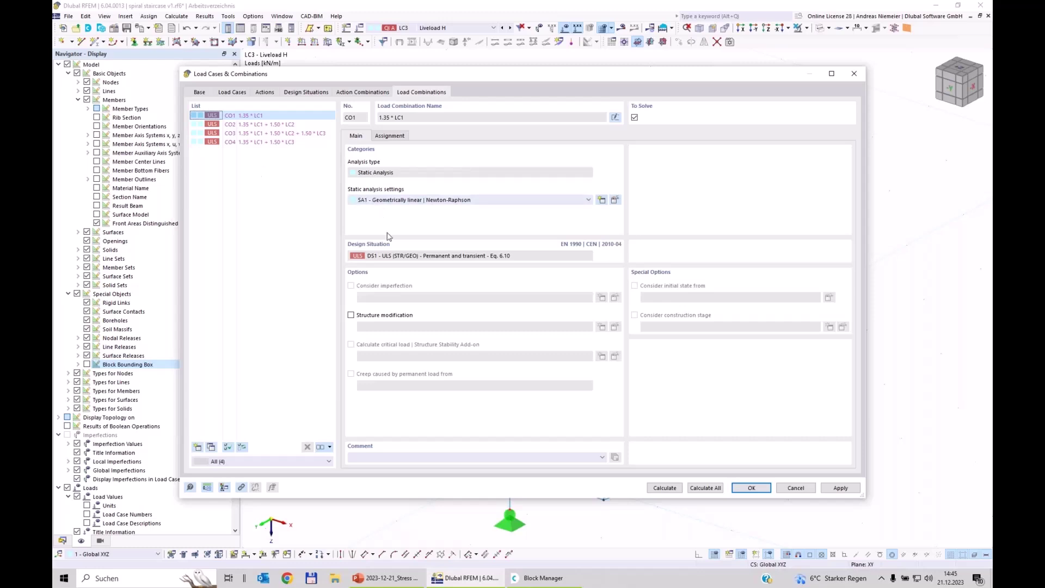
pyautogui.click(259, 142)
pyautogui.click(390, 136)
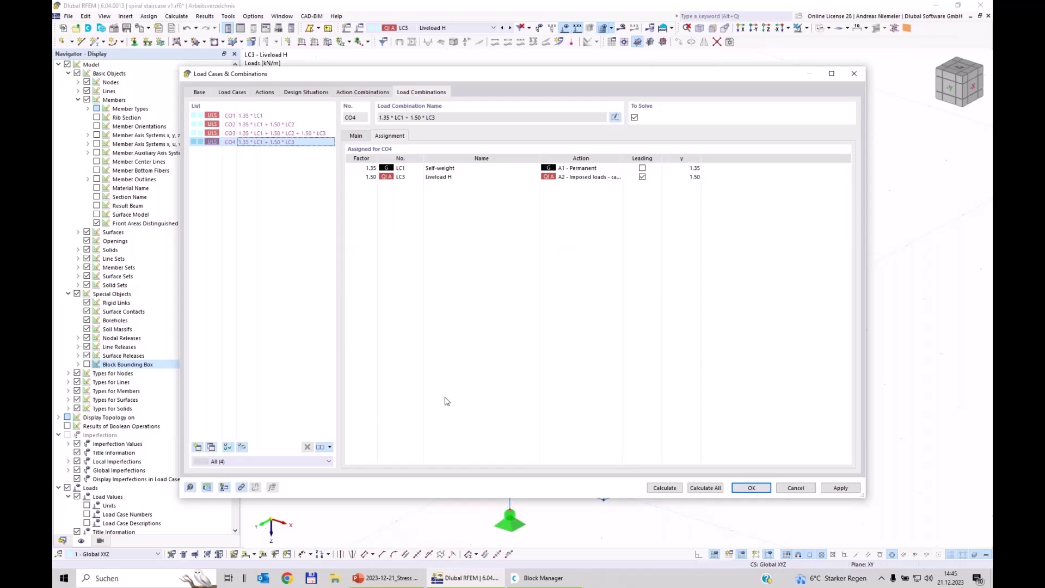
pyautogui.click(706, 488)
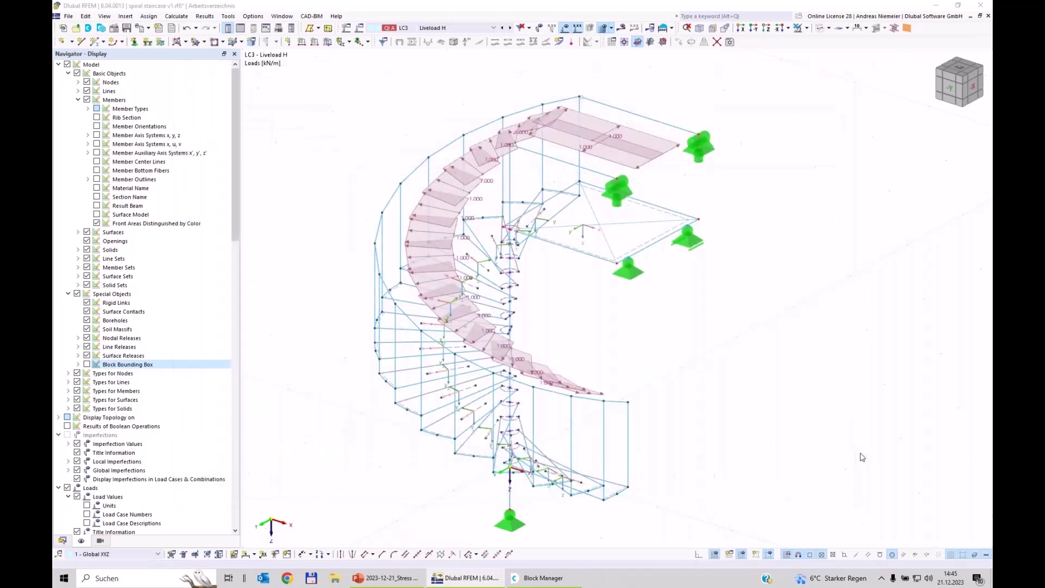
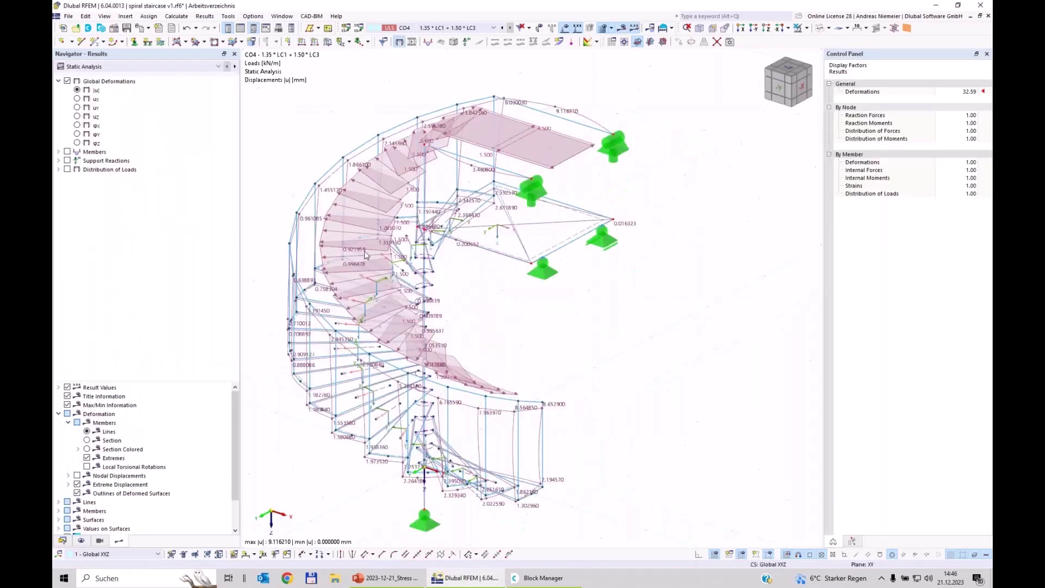
# Examine the staircase deformations for CO4, and display the normal stress σx on the members.
pyautogui.scroll(-1, 564, 124)
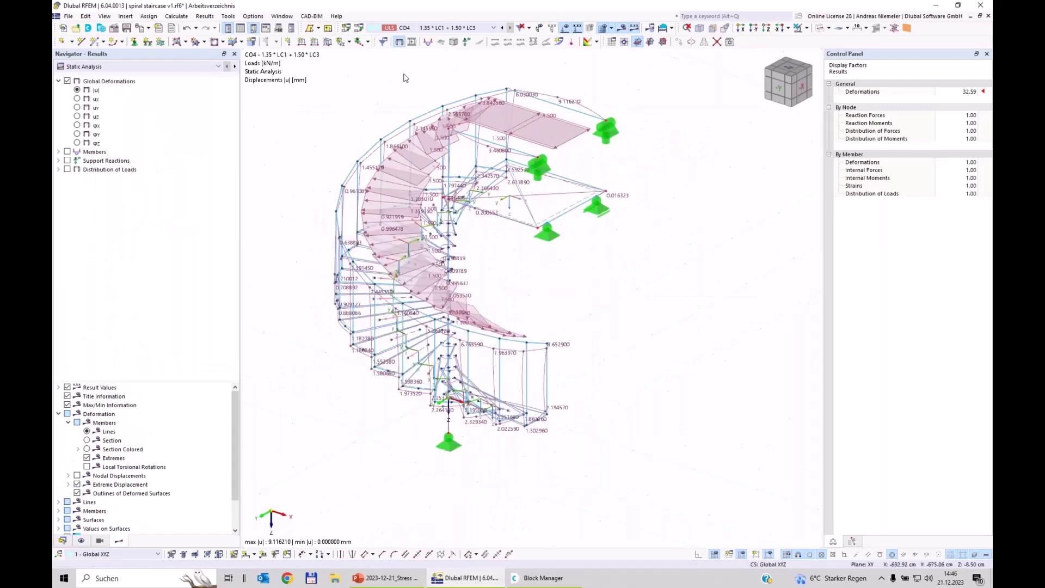
pyautogui.moveTo(618, 393); pyautogui.dragTo(621, 338, button='middle')
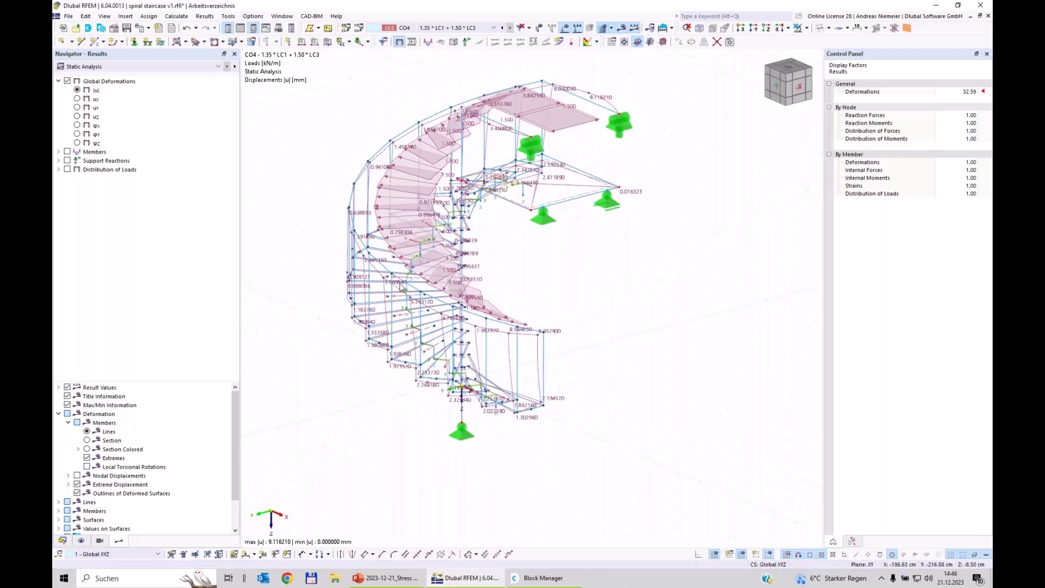
pyautogui.click(58, 152)
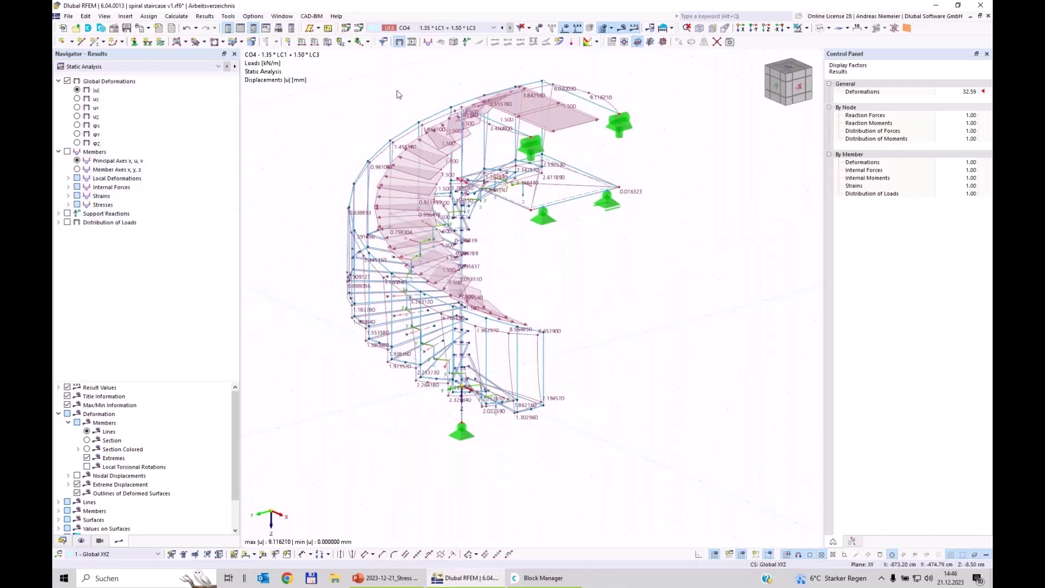
pyautogui.click(69, 206)
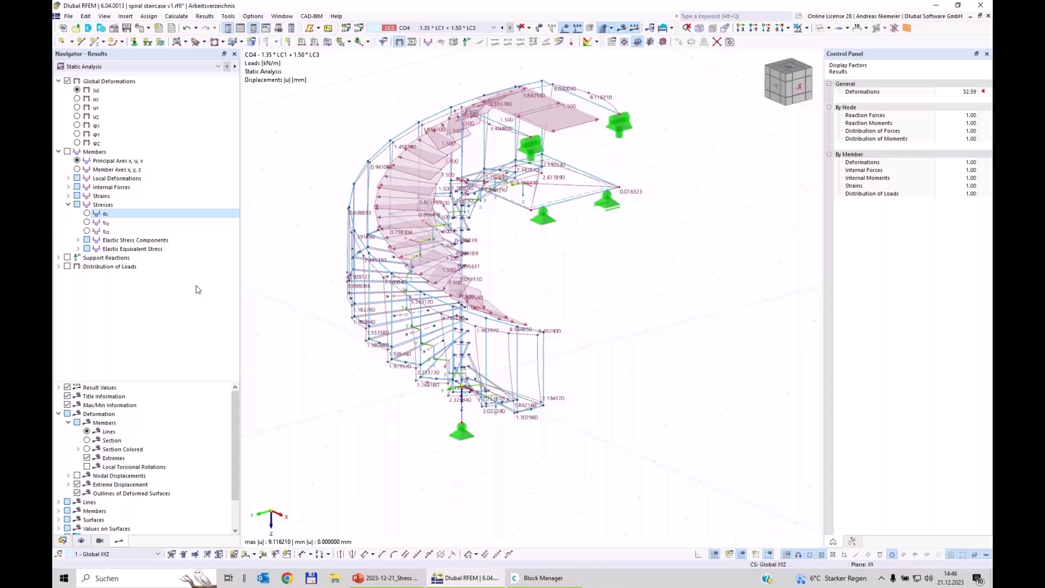
pyautogui.click(86, 214)
pyautogui.keyDown('ctrl'); pyautogui.moveTo(542, 285); pyautogui.dragTo(460, 285, button='middle'); pyautogui.keyUp('ctrl')
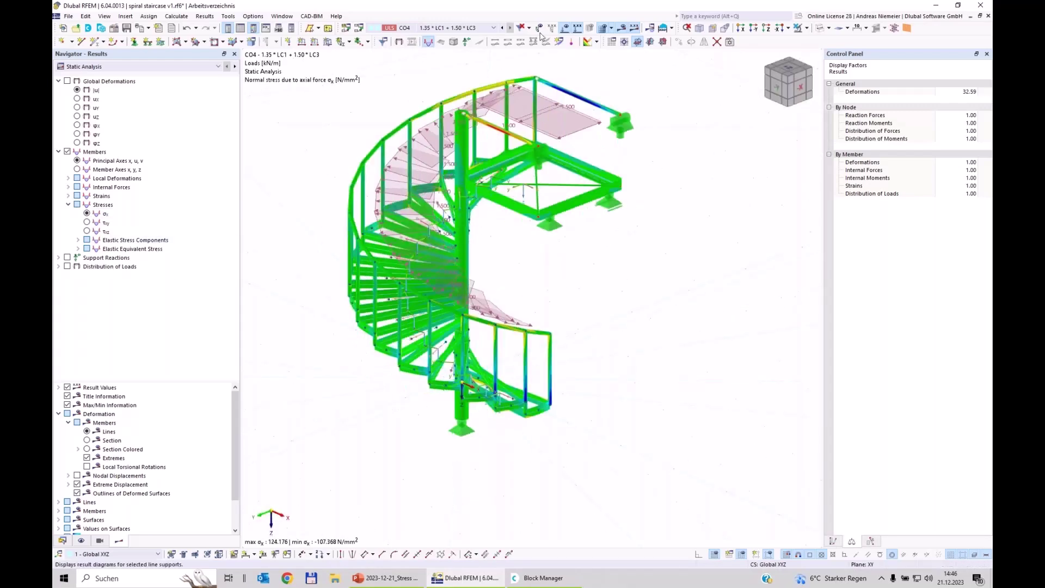
# Hide the loads, display the member stresses for load combination CO3 with the color scale, and inspect the central column.
pyautogui.click(560, 28)
pyautogui.click(493, 28)
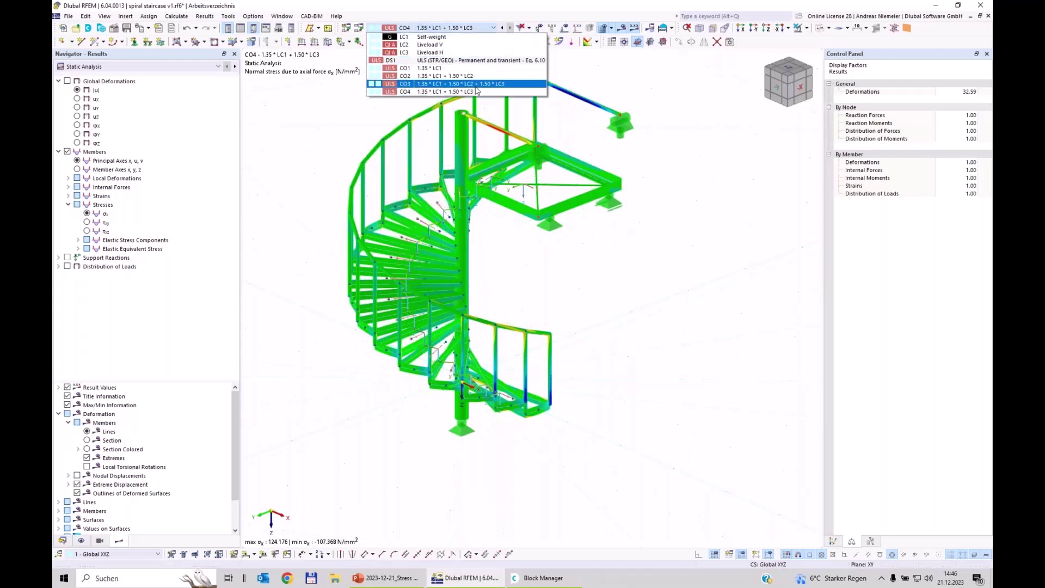
pyautogui.click(476, 88)
pyautogui.keyDown('ctrl'); pyautogui.moveTo(368, 421); pyautogui.dragTo(572, 397, button='middle'); pyautogui.keyUp('ctrl')
pyautogui.click(833, 542)
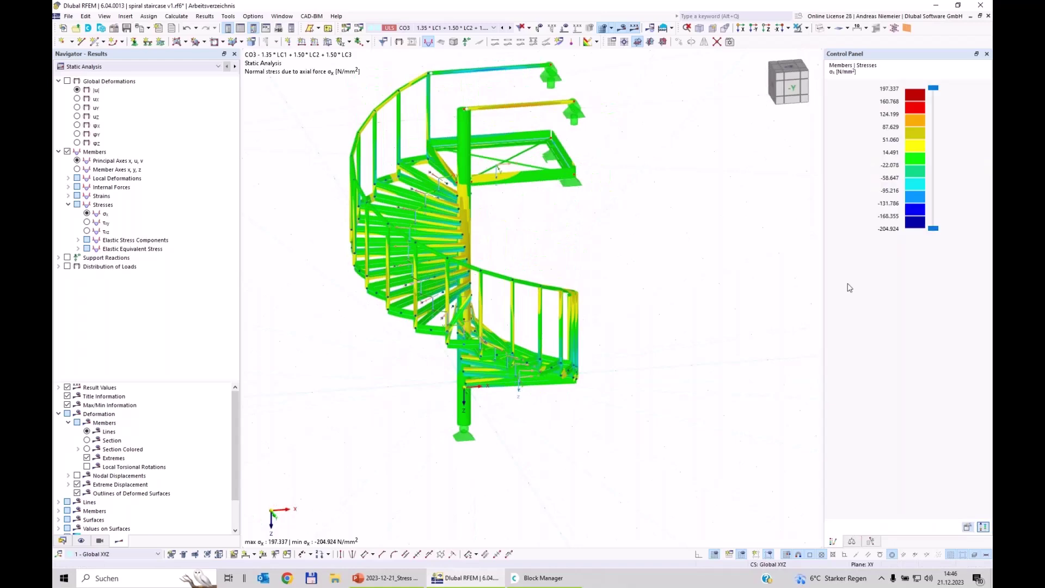
pyautogui.scroll(3, 497, 223)
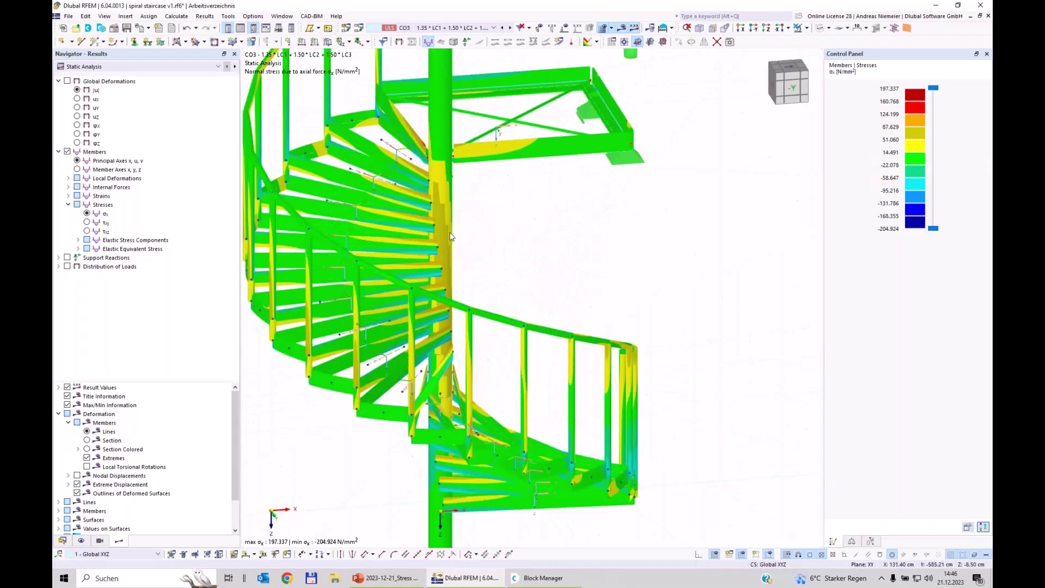
pyautogui.scroll(-3, 451, 237)
# Look through the available load combinations and the internal force results offered for members.
pyautogui.click(406, 28)
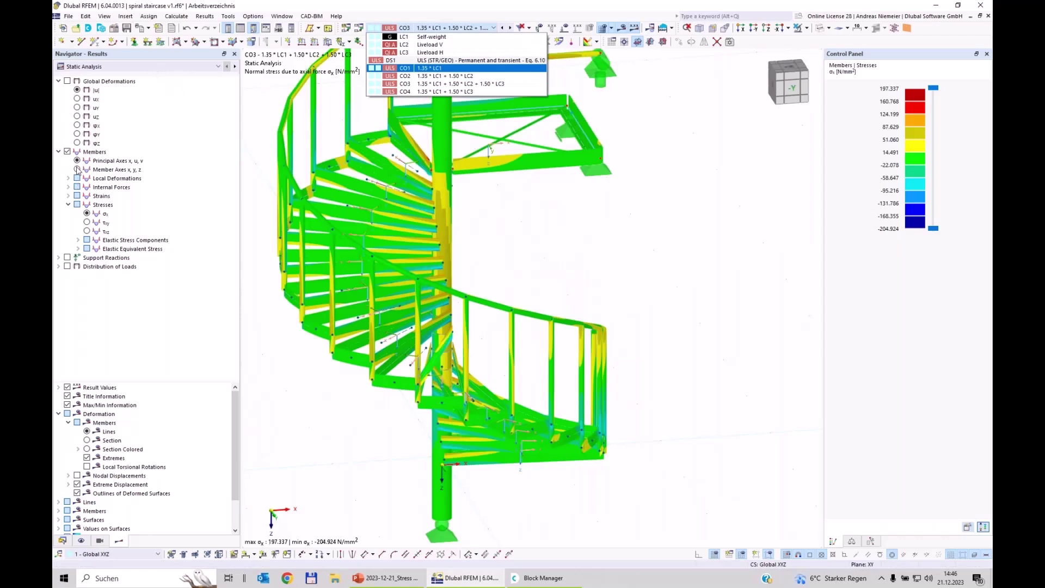
pyautogui.click(69, 187)
pyautogui.click(68, 187)
pyautogui.click(87, 195)
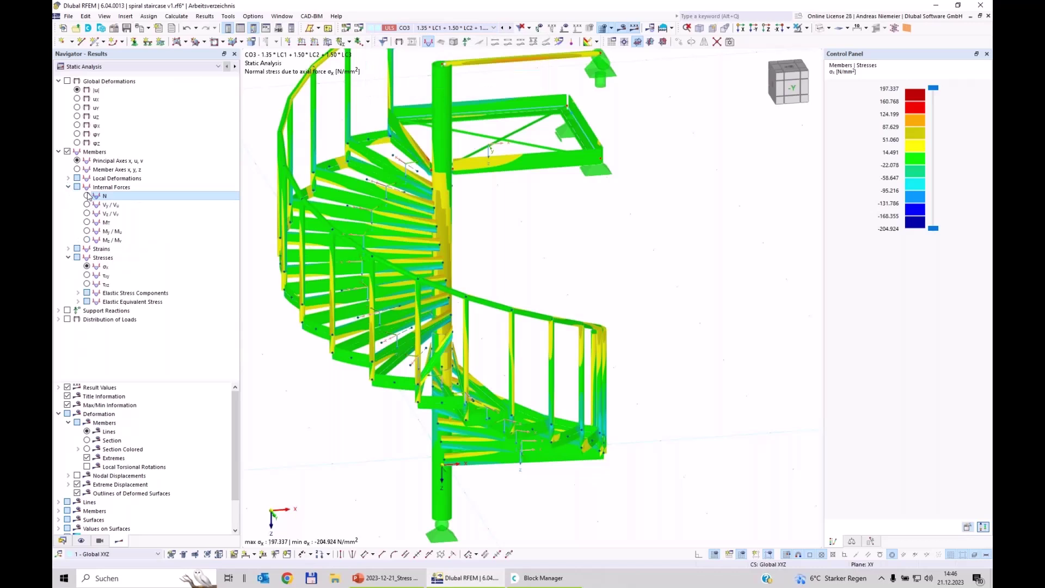
# Switch the results to Stress-Strain Analysis and view the total shear stress and the von Mises equivalent stress on the members.
pyautogui.click(80, 68)
pyautogui.click(81, 84)
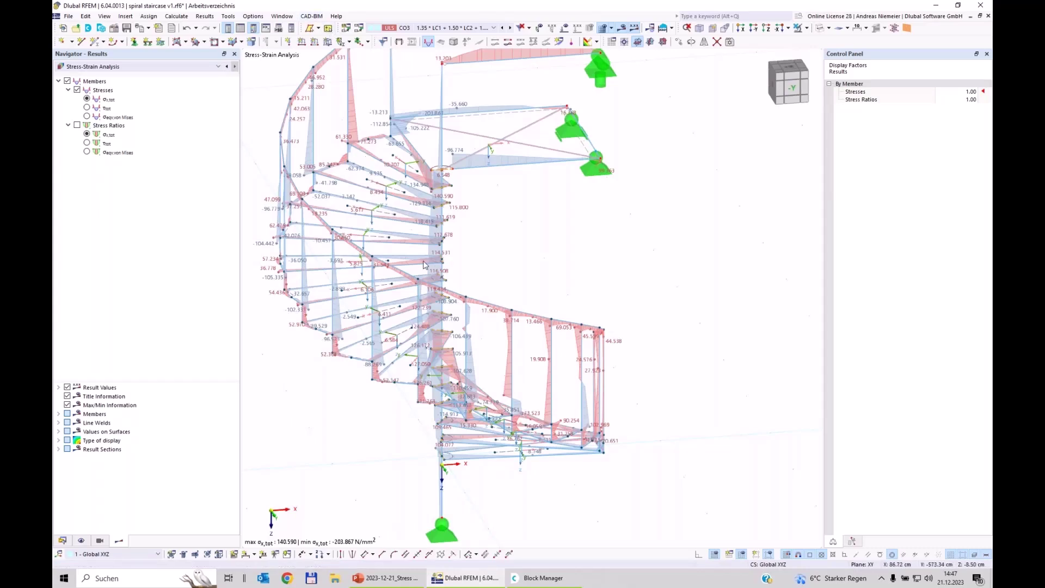
pyautogui.scroll(-2, 427, 261)
pyautogui.scroll(-1, 427, 261)
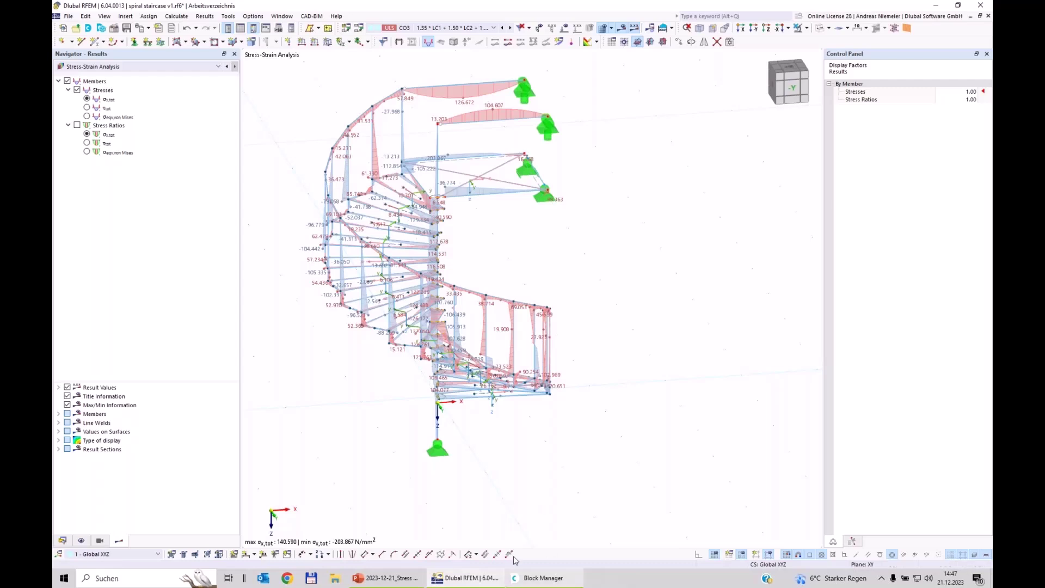
pyautogui.click(87, 108)
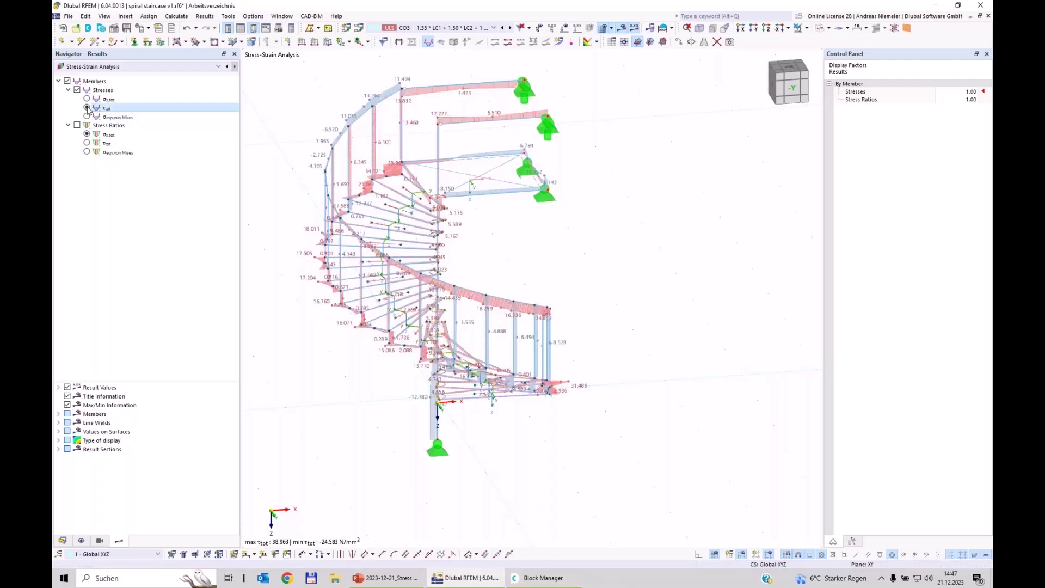
pyautogui.click(87, 117)
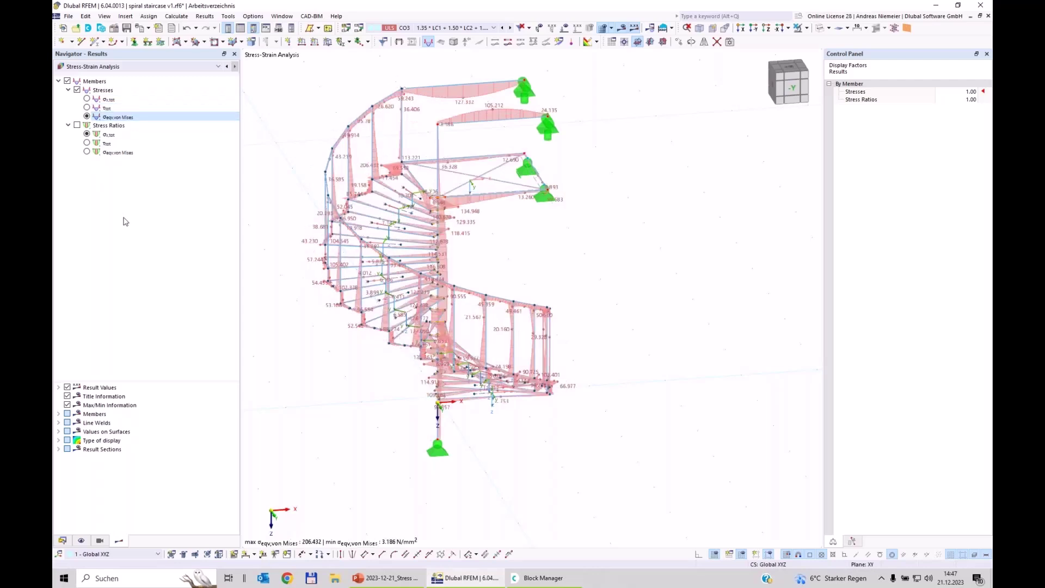
# Display the von Mises stress ratio on the members and show the results table beneath the model.
pyautogui.click(77, 125)
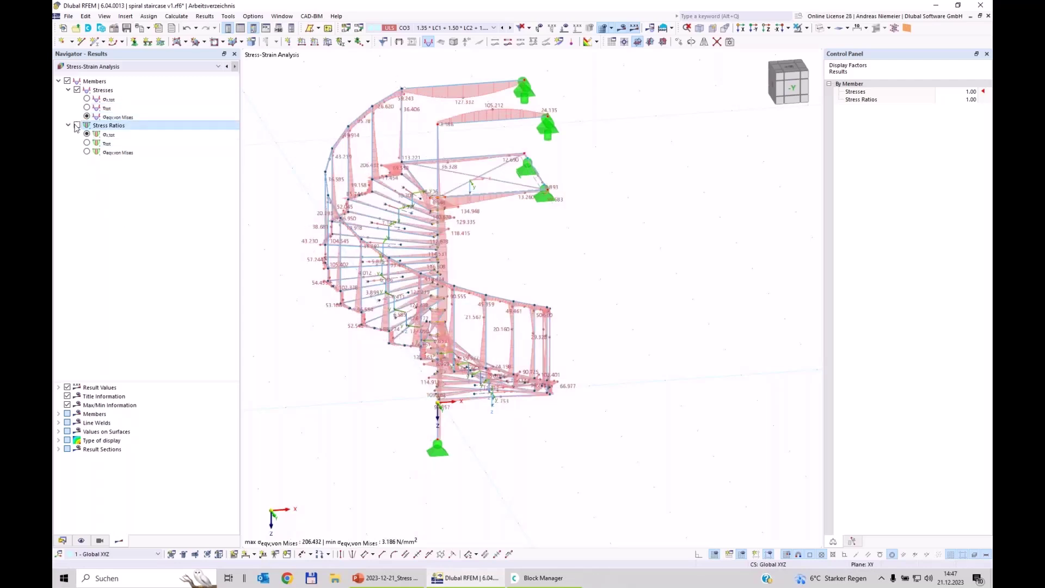
pyautogui.click(87, 152)
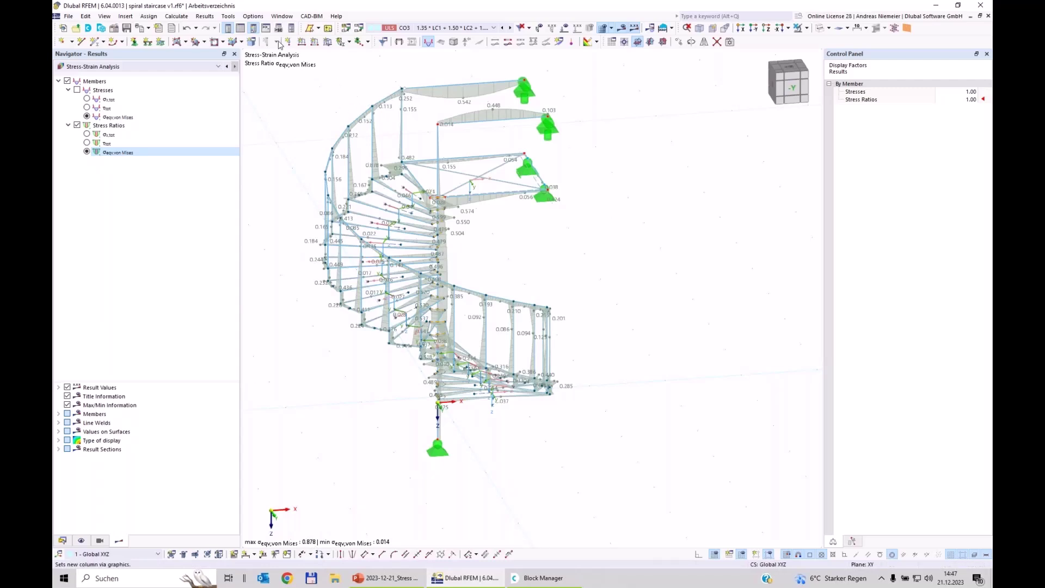
pyautogui.click(244, 29)
pyautogui.scroll(-2, 518, 199)
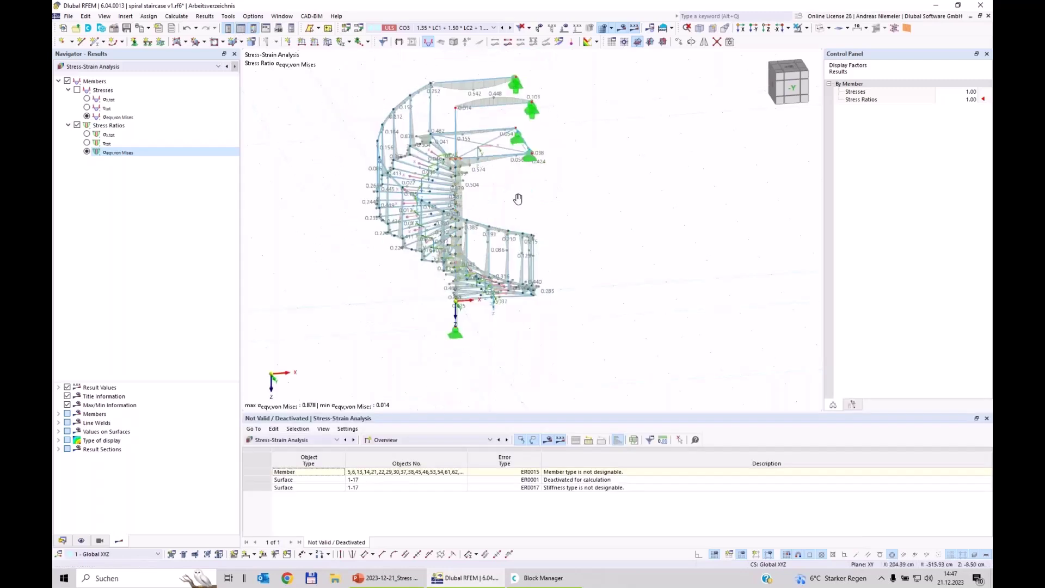
pyautogui.moveTo(518, 199); pyautogui.dragTo(530, 212, button='middle')
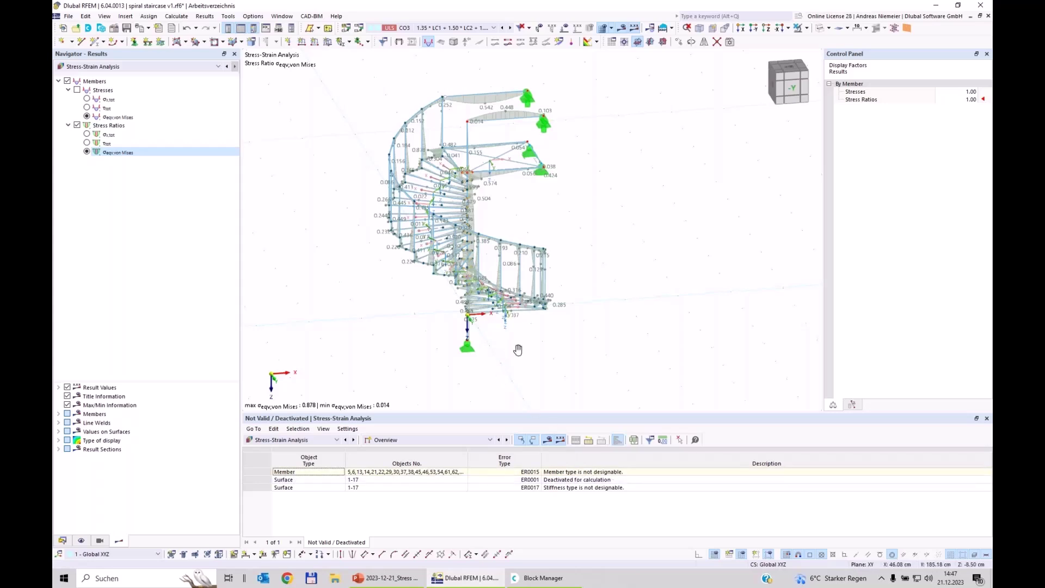
pyautogui.moveTo(512, 341); pyautogui.dragTo(543, 352, button='middle')
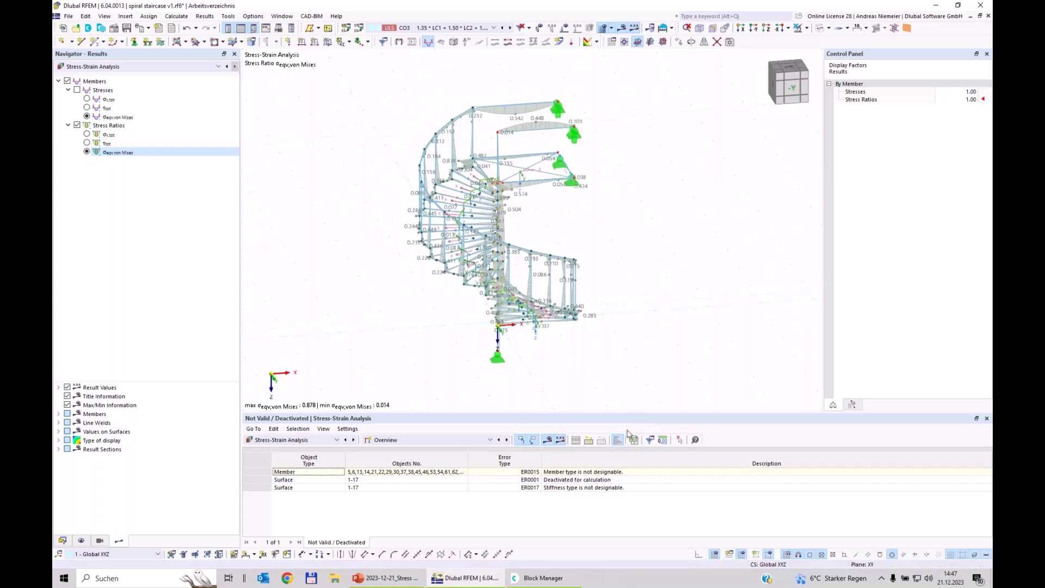
# Inspect in the model the members and surfaces listed as not valid or deactivated for the stress-strain analysis.
pyautogui.click(400, 474)
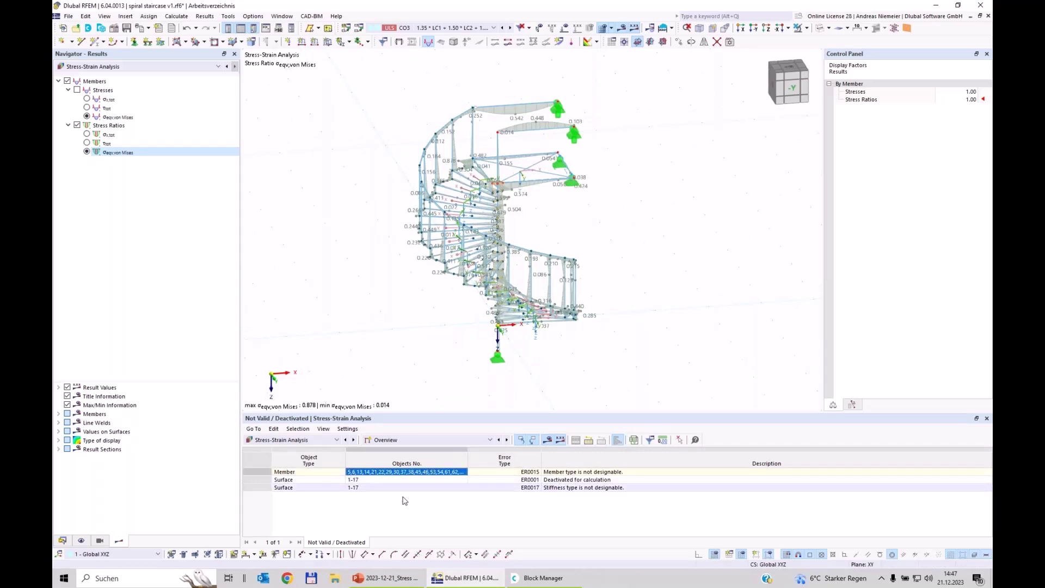
pyautogui.scroll(8, 479, 180)
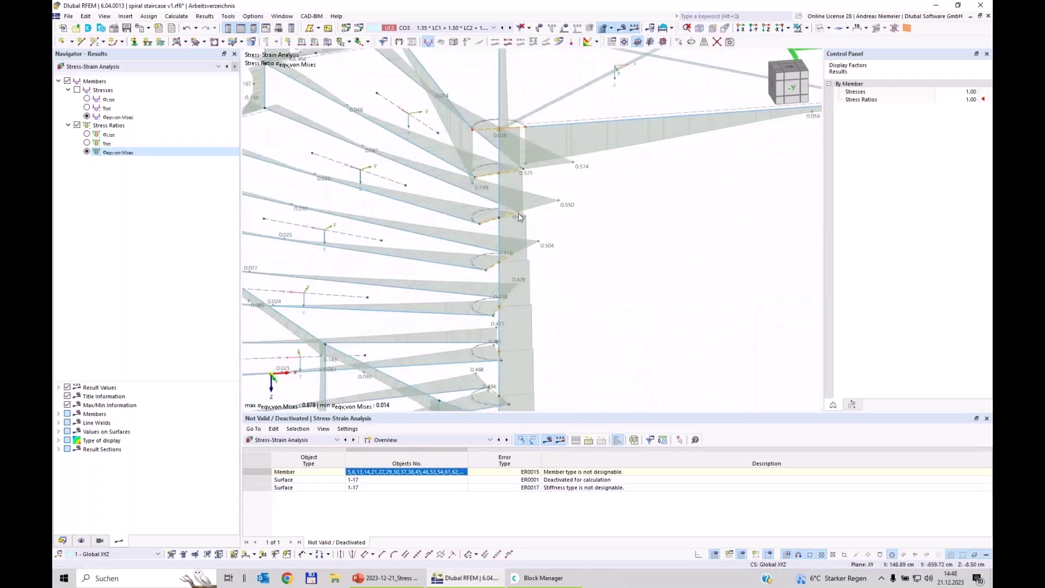
pyautogui.scroll(-3, 489, 350)
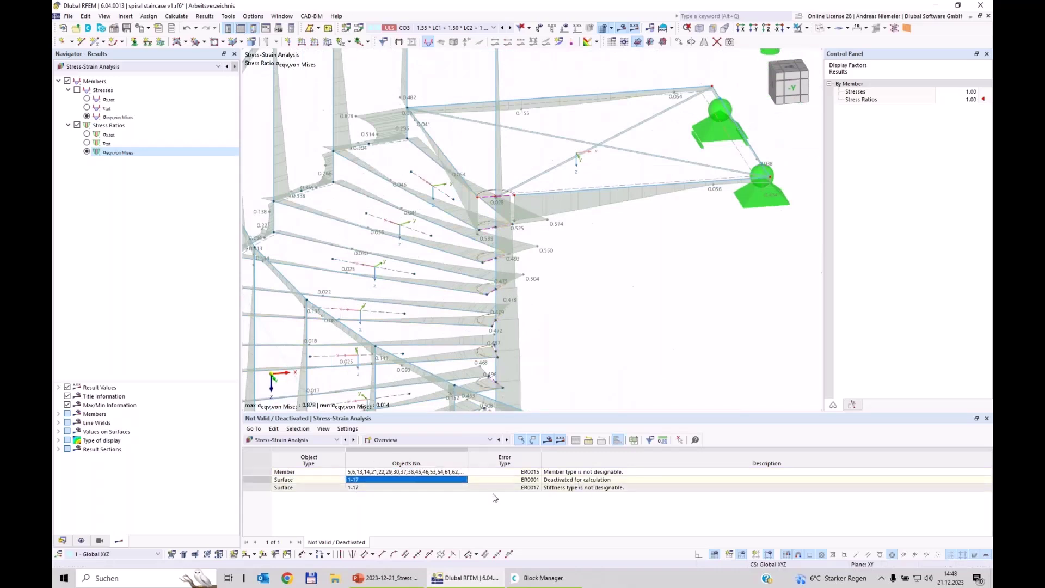
pyautogui.scroll(5, 460, 260)
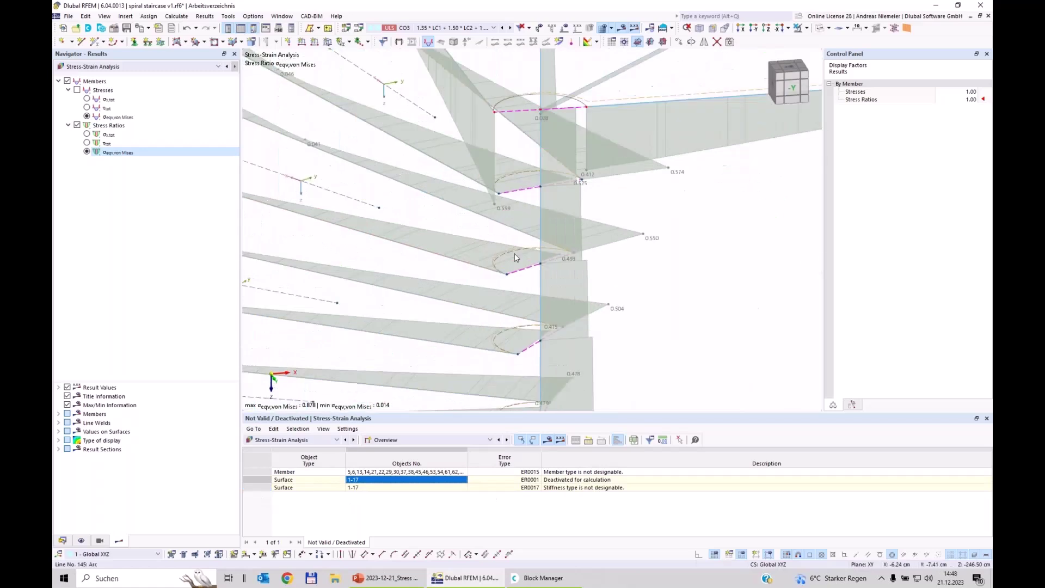
pyautogui.scroll(-2, 492, 288)
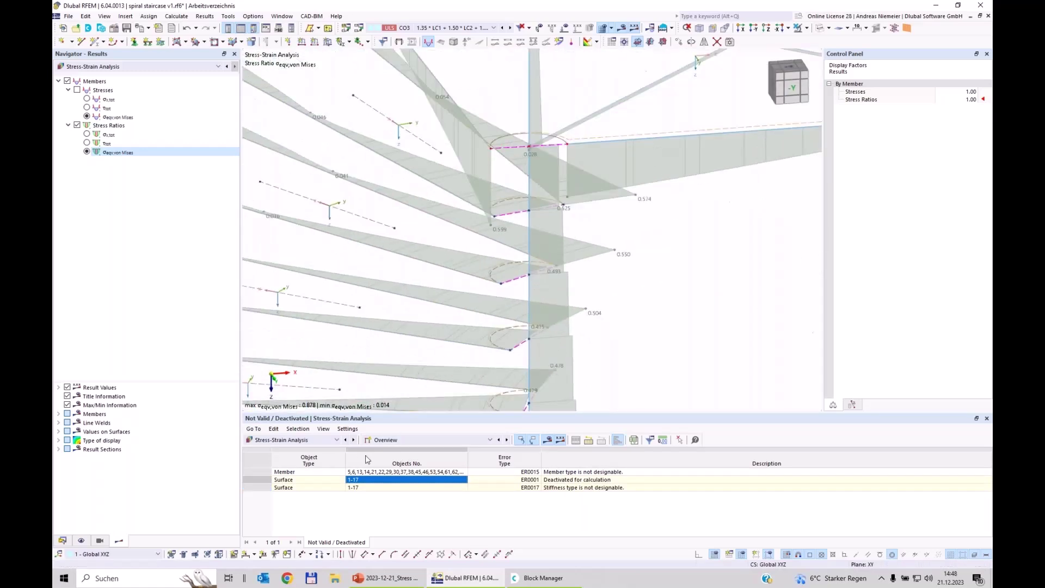
# Show the Stresses on Members results table and review the stress ratios by design situation.
pyautogui.click(393, 441)
pyautogui.click(393, 465)
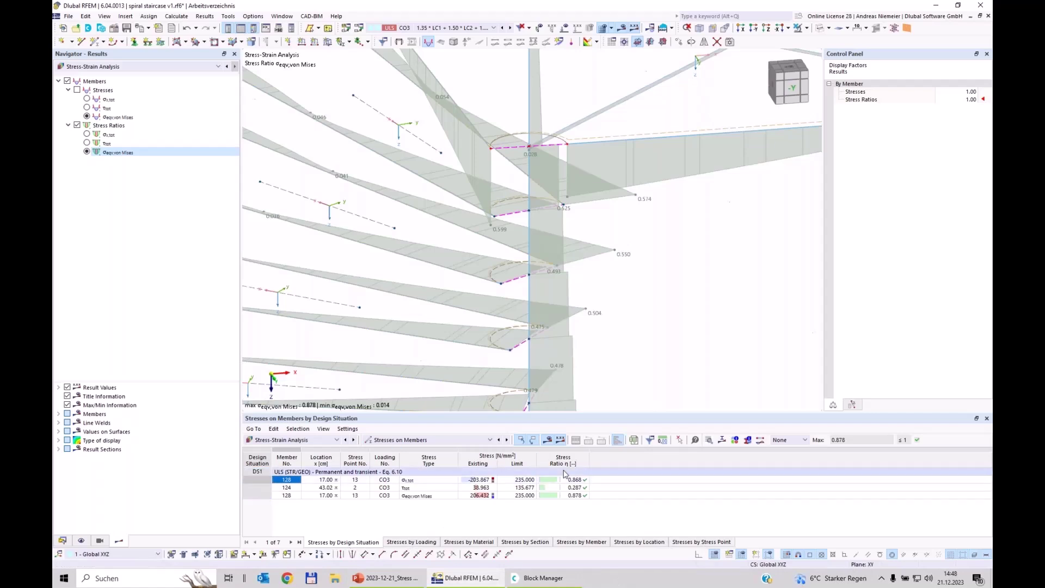
pyautogui.click(249, 473)
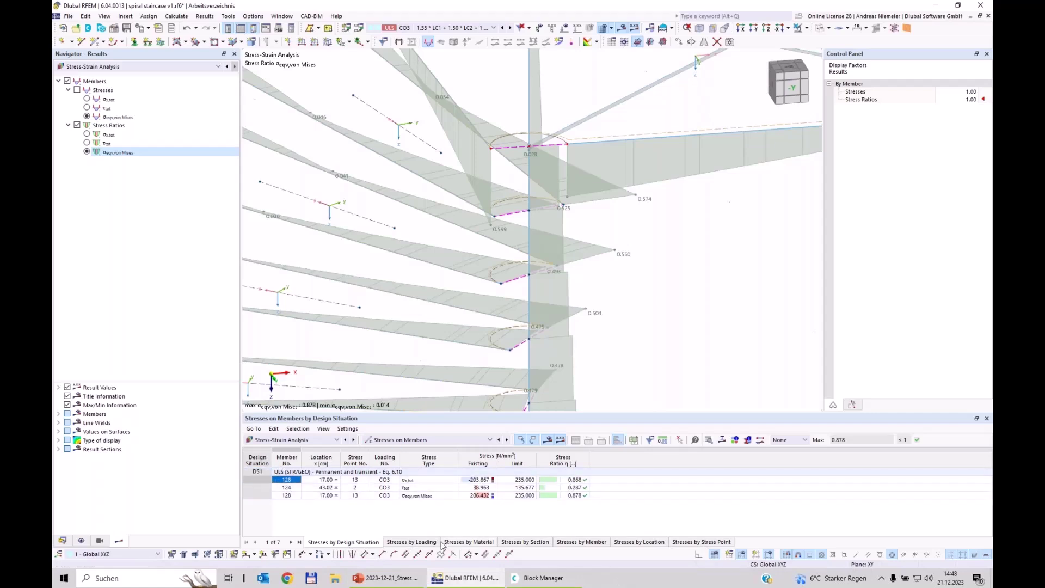
# View the member stresses by loading in an enlarged table and compare the stress ratios of CO1 to CO4.
pyautogui.click(417, 544)
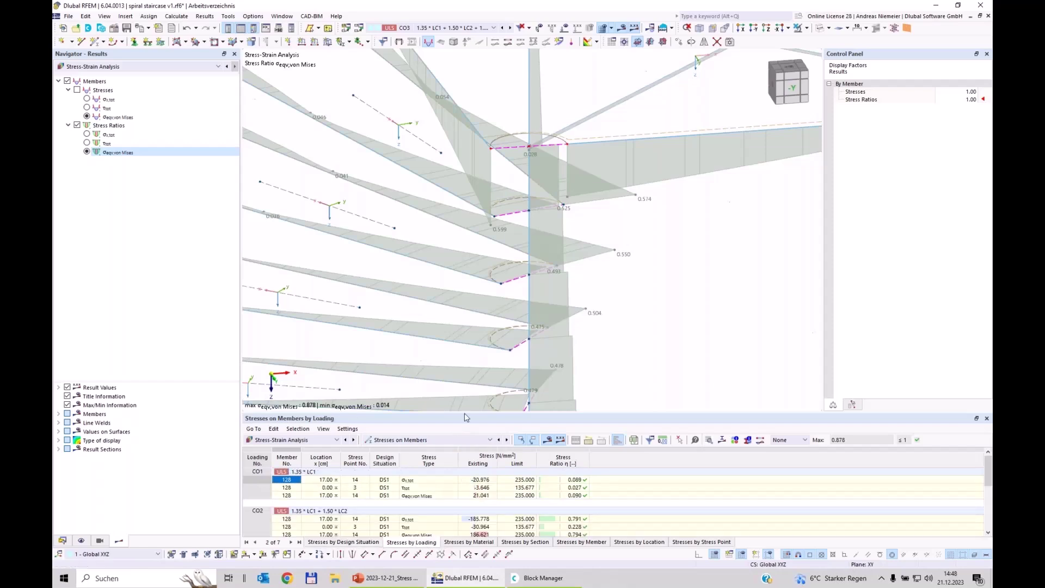
pyautogui.moveTo(463, 412); pyautogui.dragTo(464, 207)
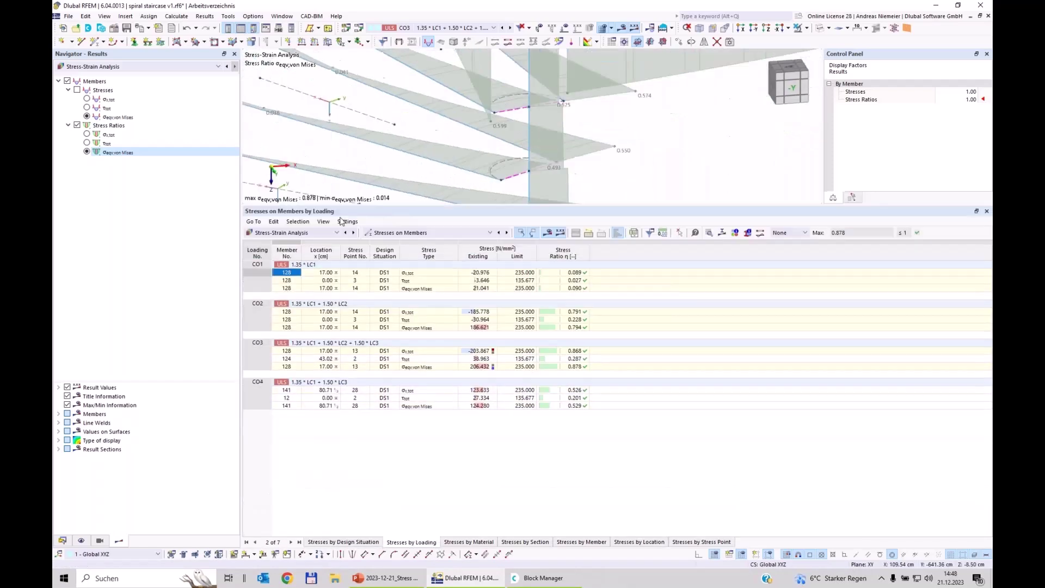
pyautogui.click(575, 281)
pyautogui.click(576, 320)
pyautogui.click(576, 366)
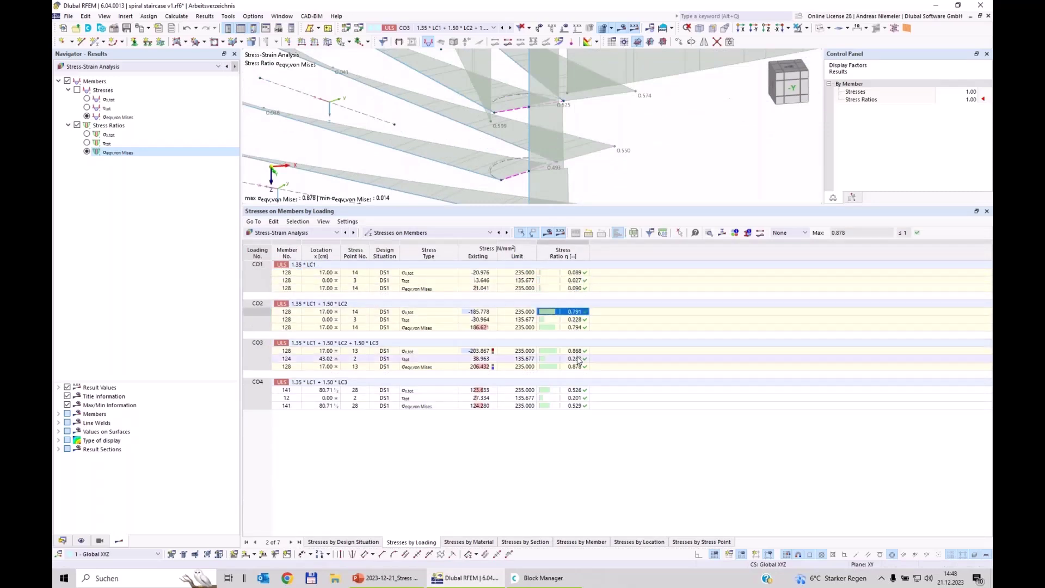
pyautogui.moveTo(576, 390); pyautogui.dragTo(576, 398)
pyautogui.click(575, 390)
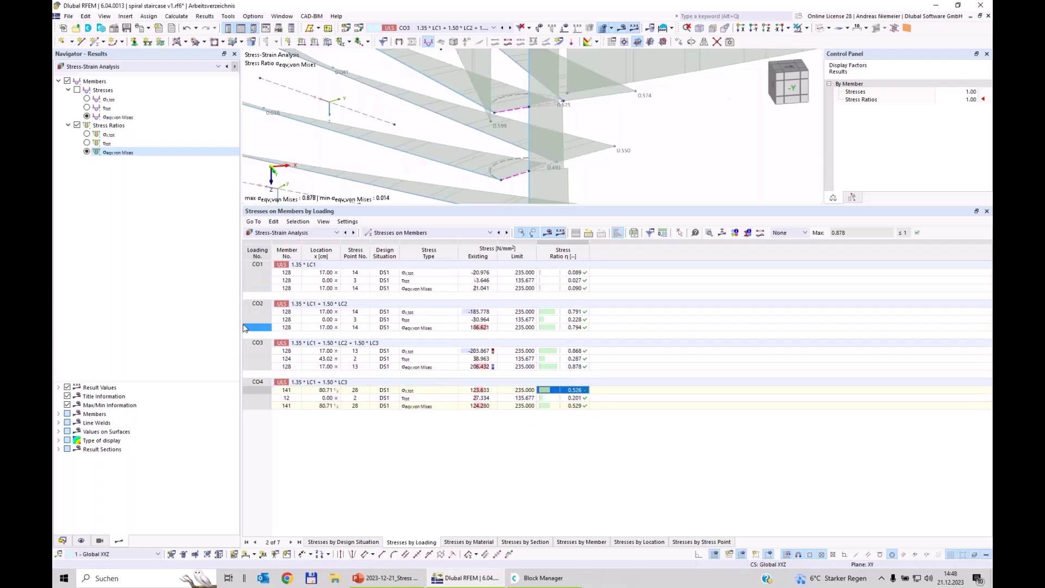
# Review the member stresses by material, by section and by member through the full member list, and shrink the table again.
pyautogui.click(459, 544)
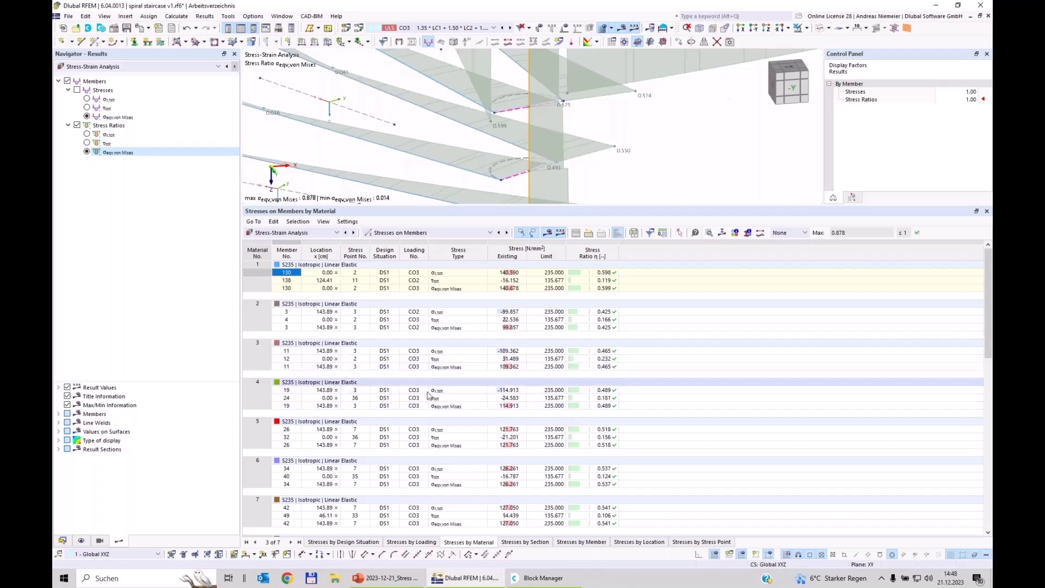
pyautogui.click(527, 543)
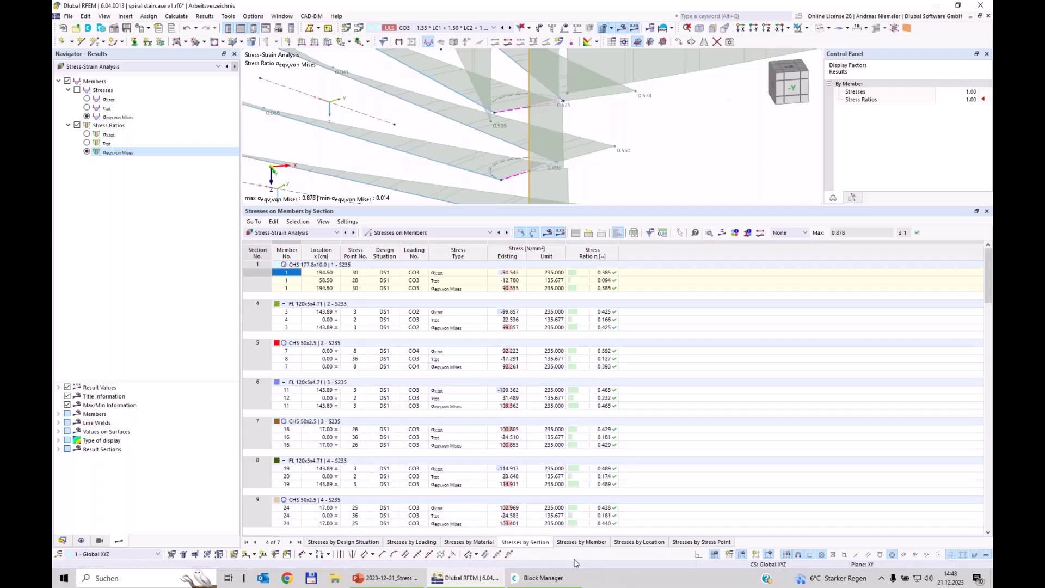
pyautogui.click(585, 542)
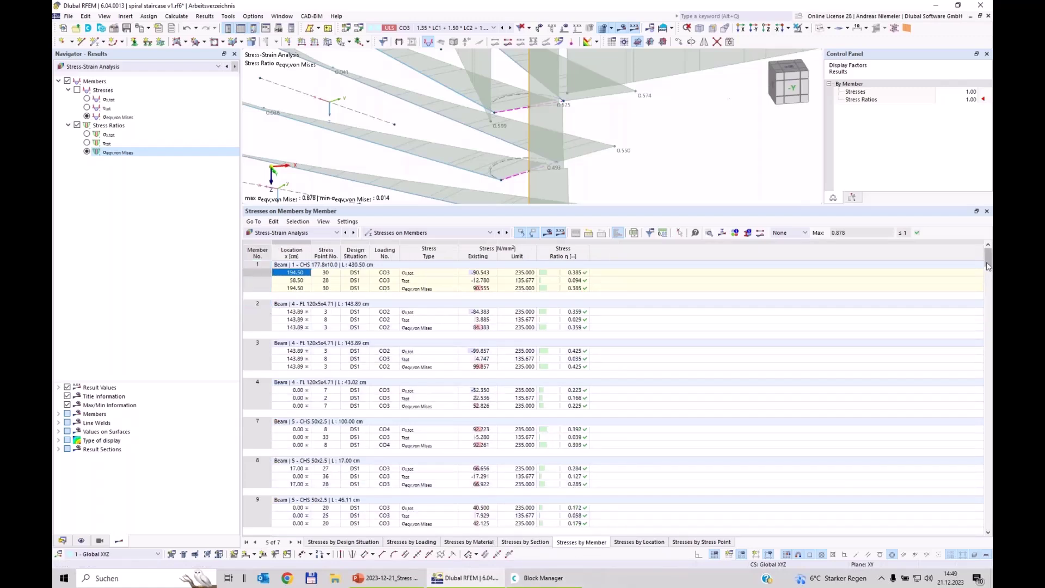
pyautogui.moveTo(989, 271); pyautogui.dragTo(989, 519)
pyautogui.click(262, 511)
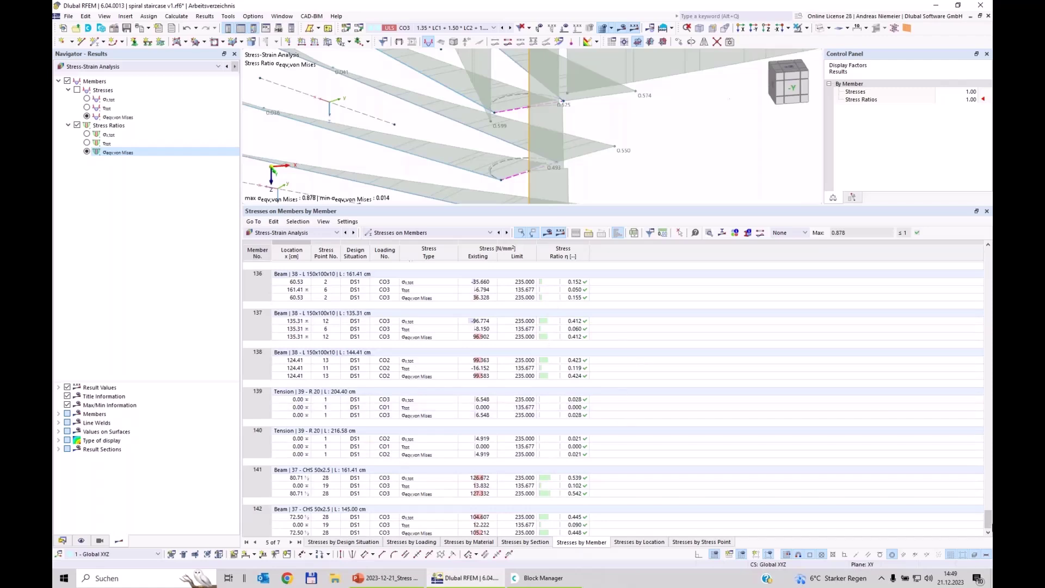
pyautogui.moveTo(989, 522); pyautogui.dragTo(989, 335)
pyautogui.hotkey('ctrl', 'Home')
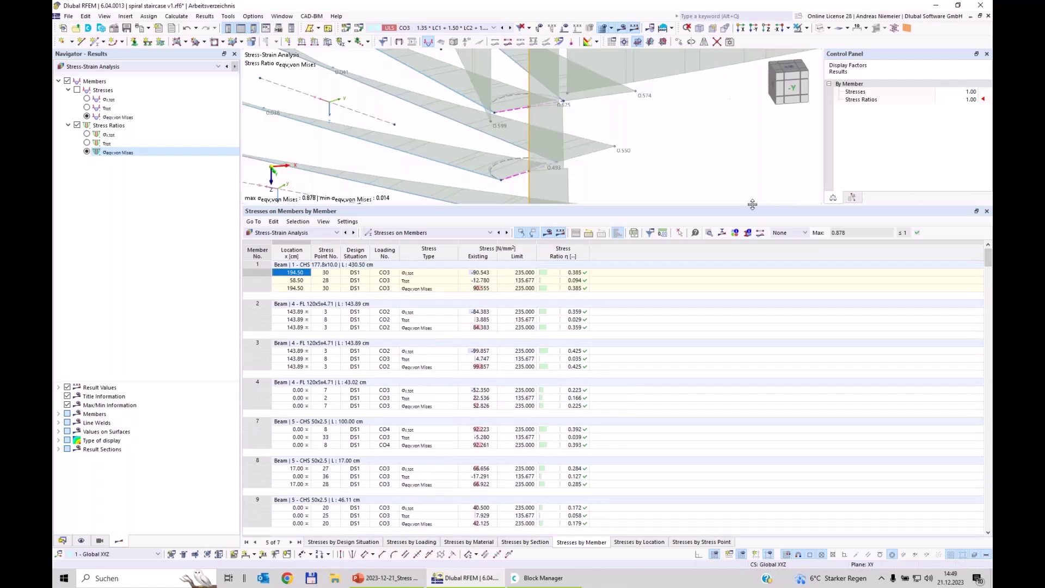
pyautogui.moveTo(752, 208); pyautogui.dragTo(753, 325)
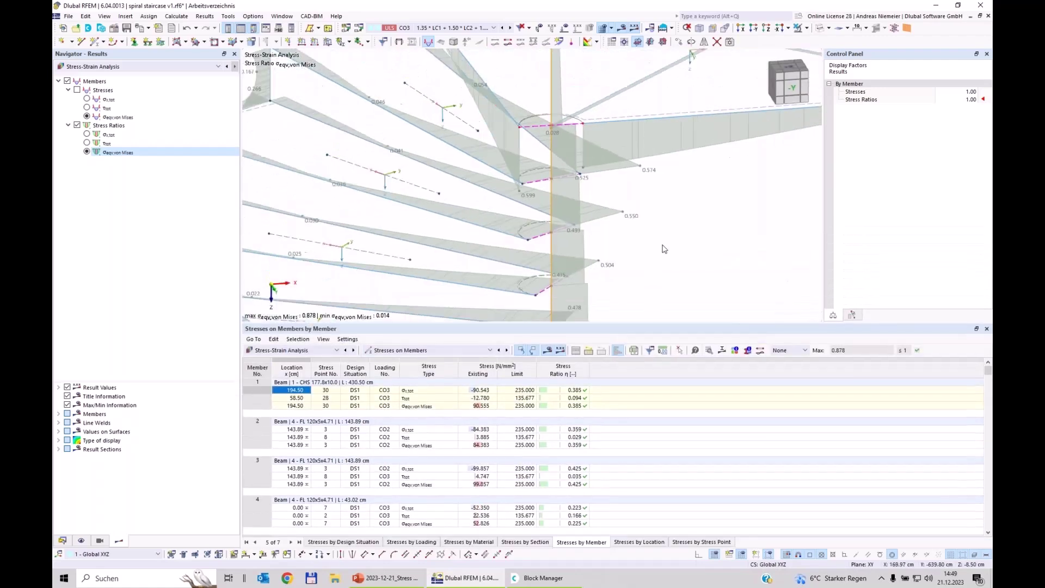
# Activate Member Representatives in the model's base data and accept the deletion of all results.
pyautogui.click(62, 541)
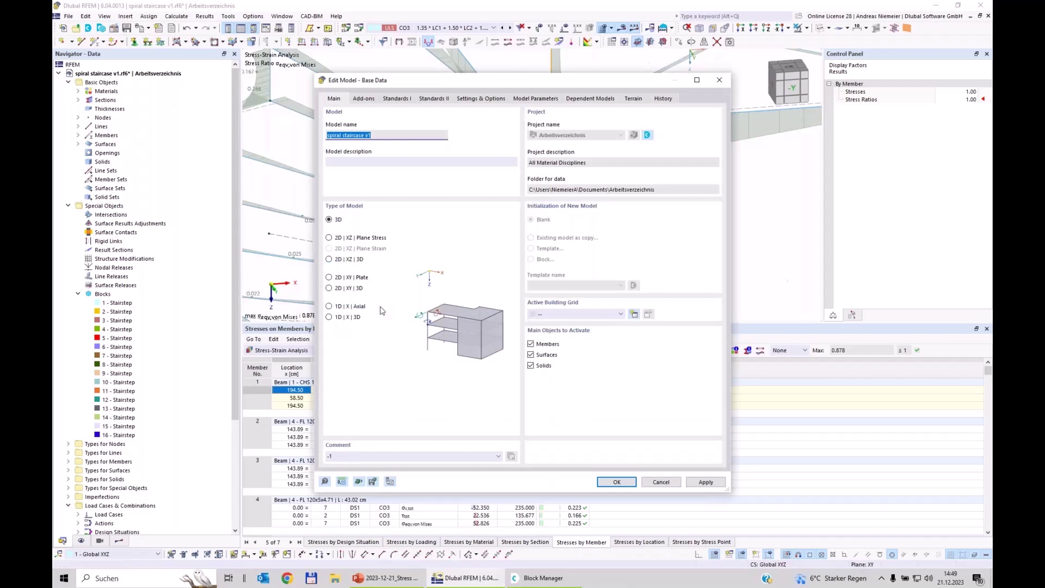
pyautogui.click(485, 98)
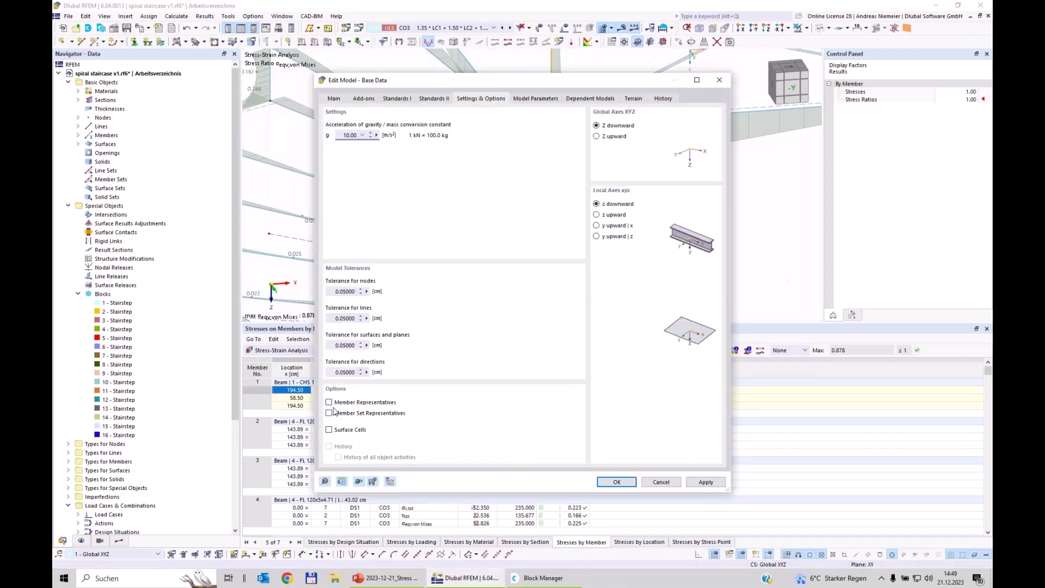
pyautogui.click(329, 403)
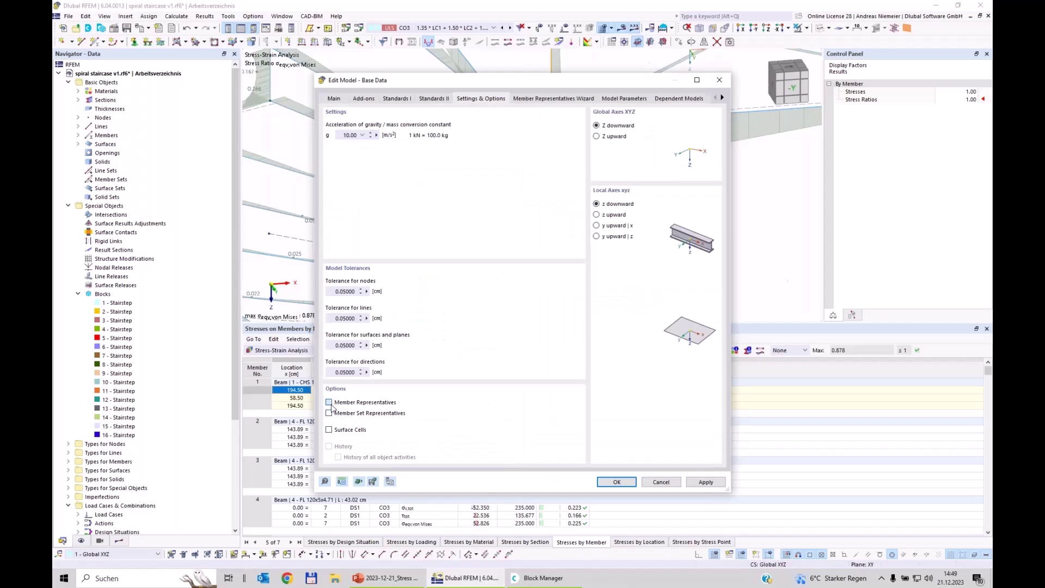
pyautogui.click(617, 484)
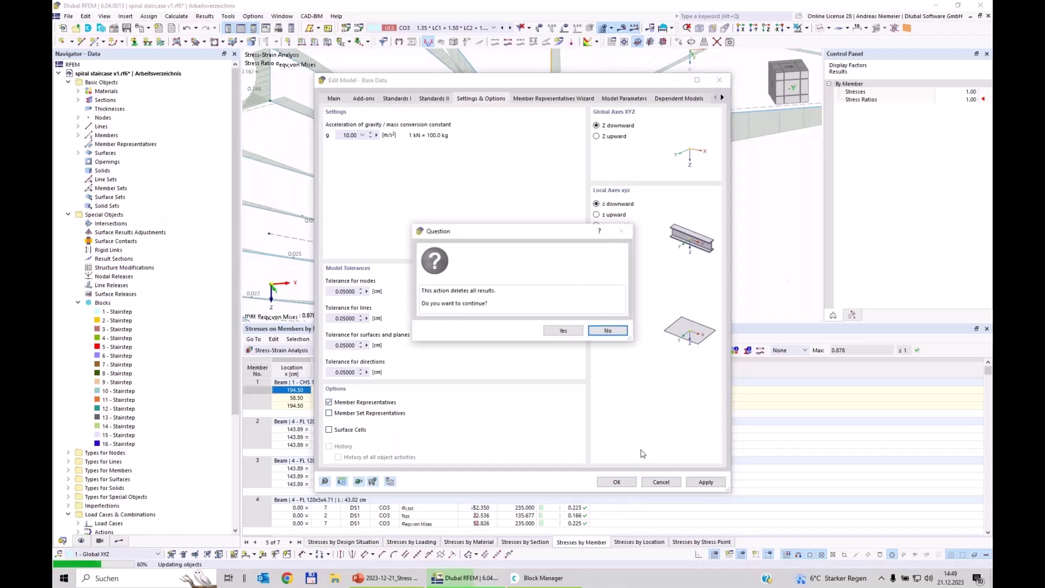
pyautogui.click(561, 331)
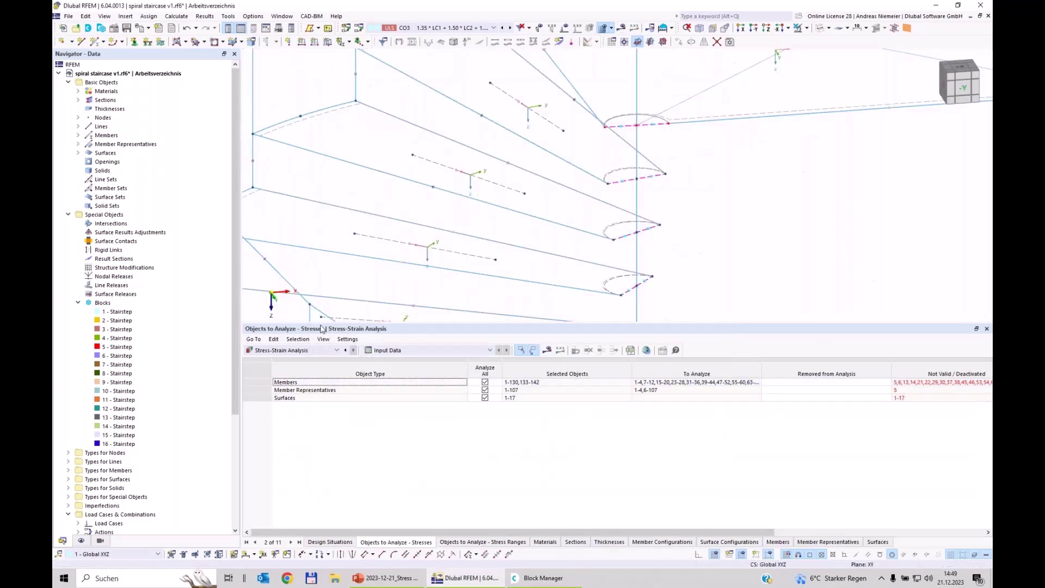
# Look through the list of member representatives and collapse it again.
pyautogui.moveTo(330, 324); pyautogui.dragTo(330, 411)
pyautogui.click(107, 146)
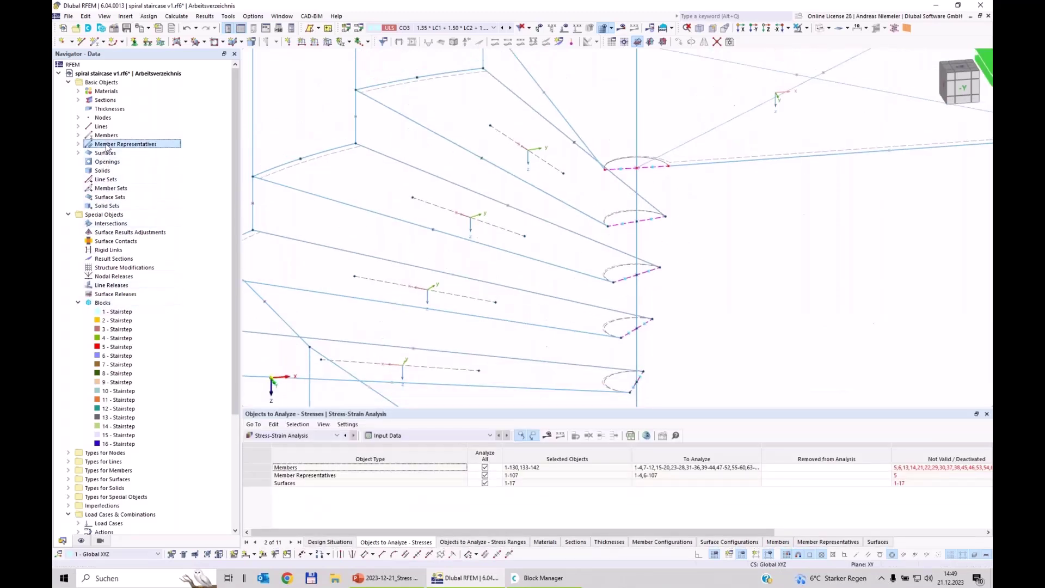
pyautogui.click(78, 144)
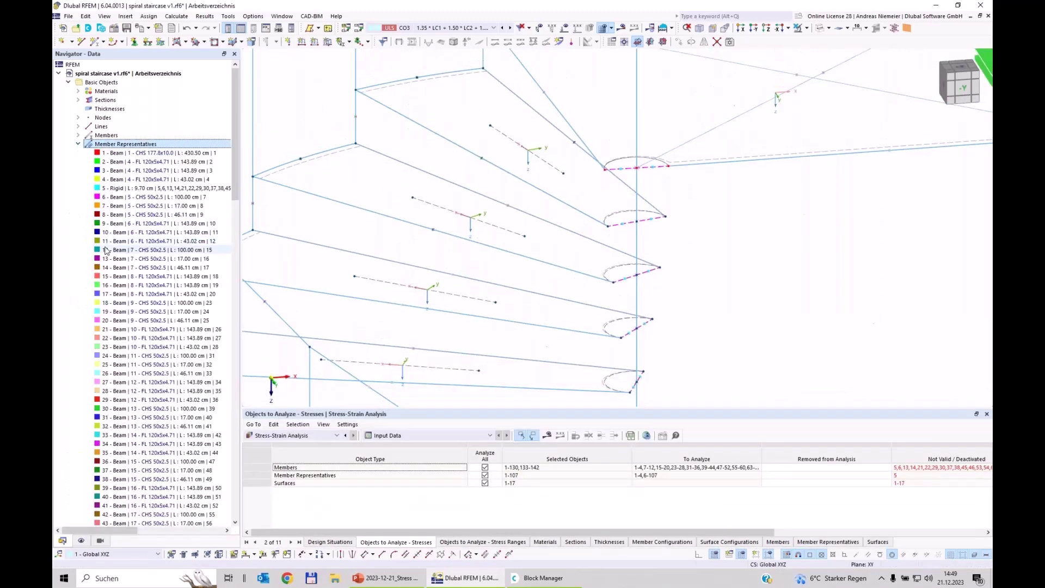
pyautogui.scroll(-14, 105, 166)
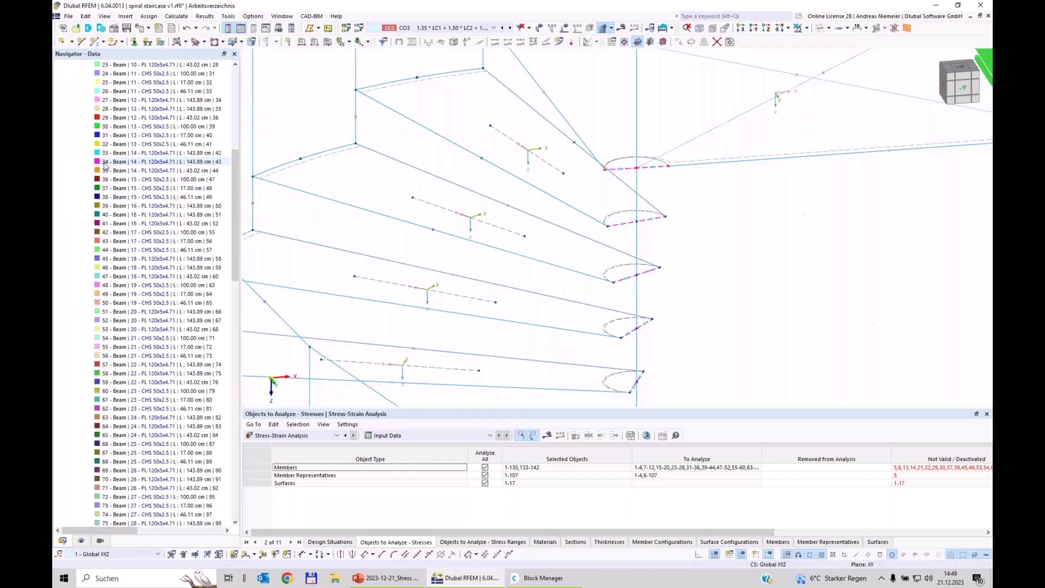
pyautogui.scroll(-11, 105, 166)
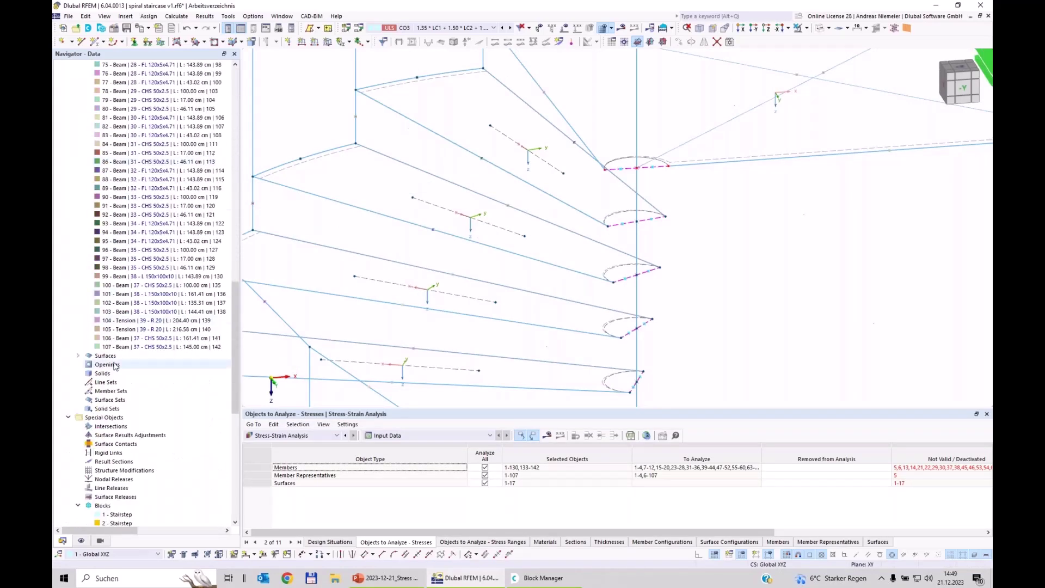
pyautogui.scroll(20, 111, 307)
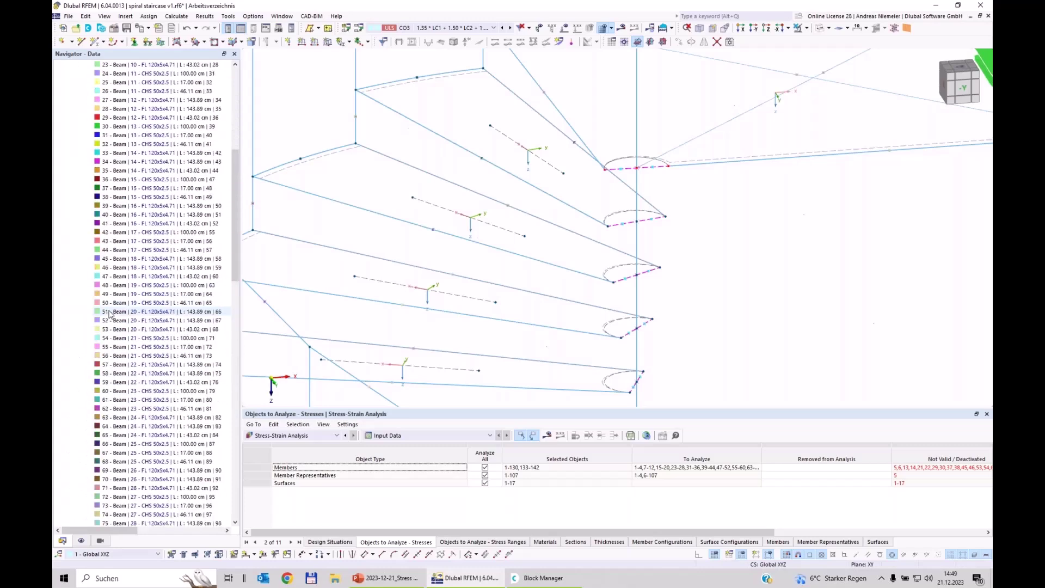
pyautogui.click(78, 144)
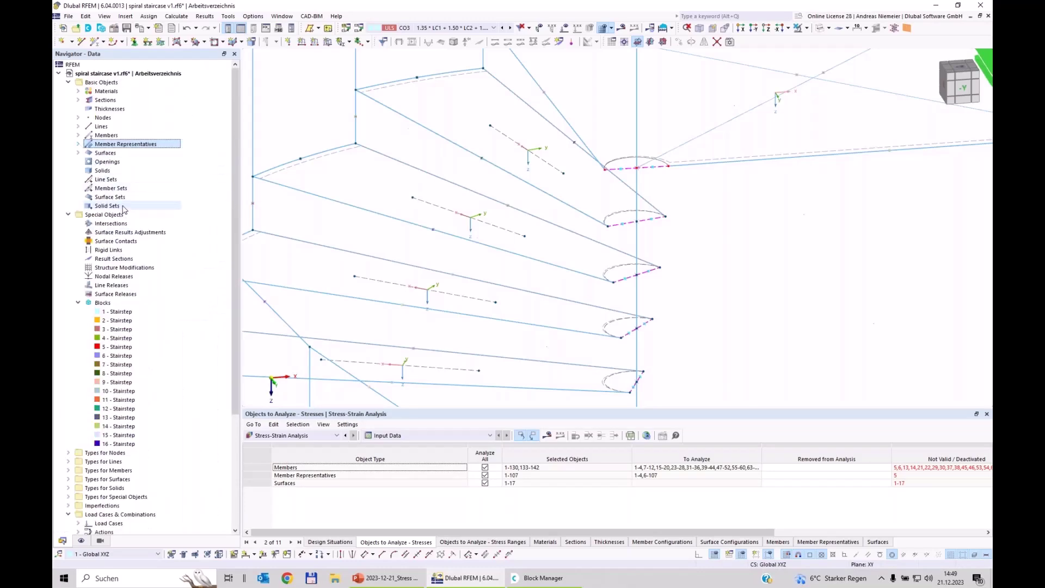
# Review the member properties considered by the Member Representatives Wizard in the model's base data, and leave the settings without changes.
pyautogui.rightClick(128, 73)
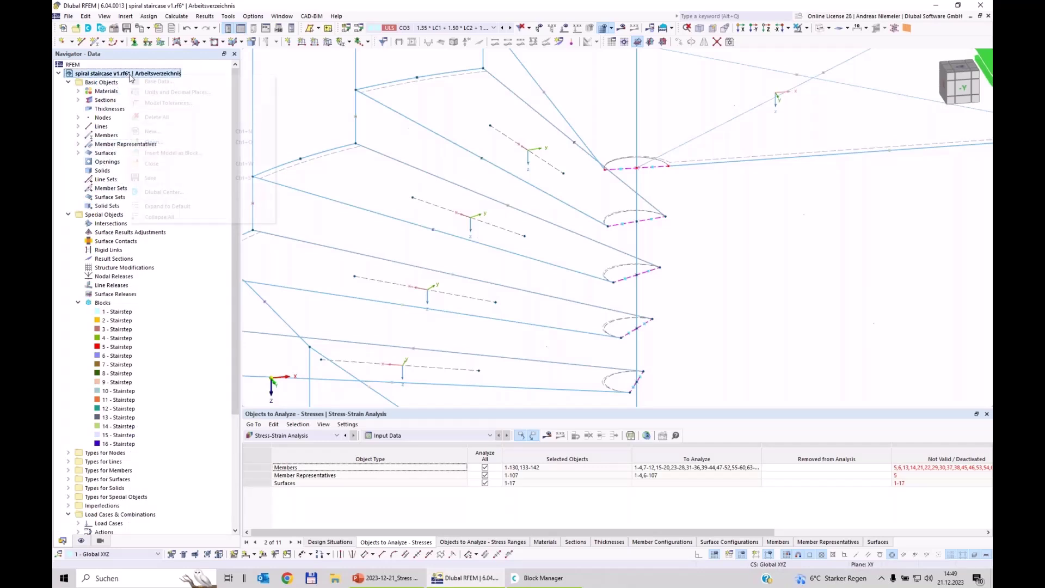
pyautogui.press('Escape')
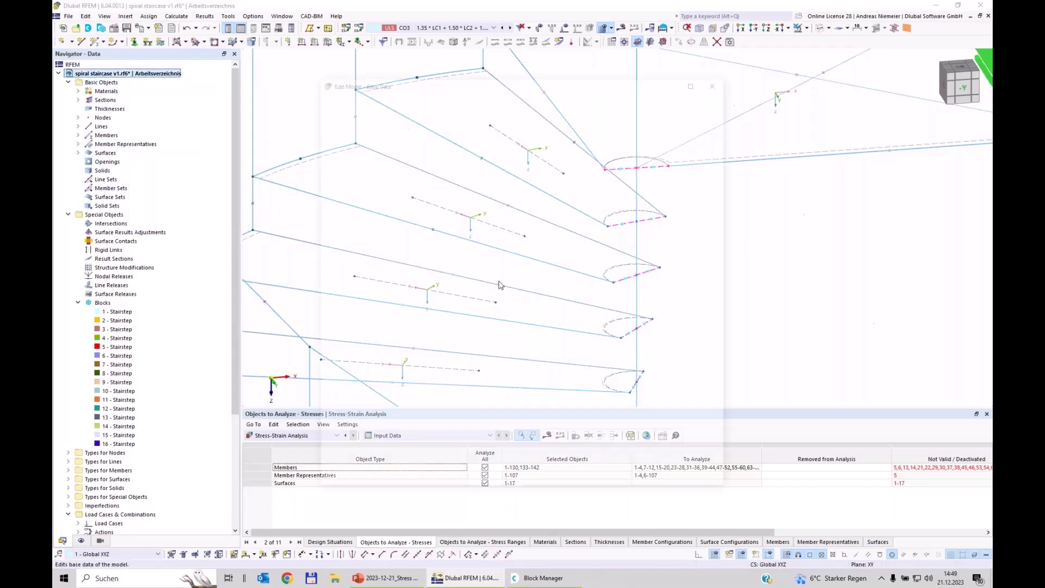
pyautogui.click(566, 99)
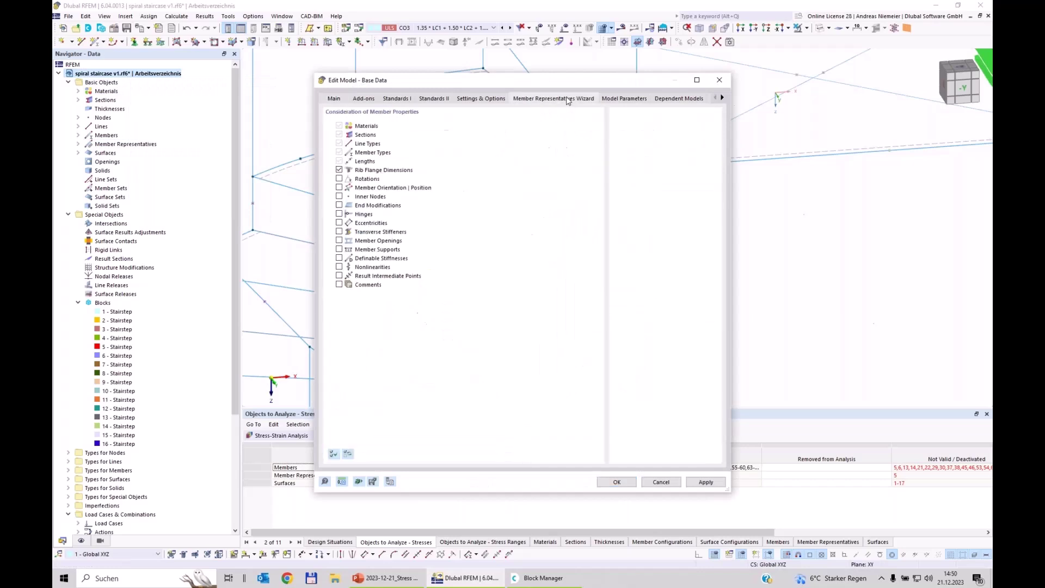
pyautogui.click(355, 127)
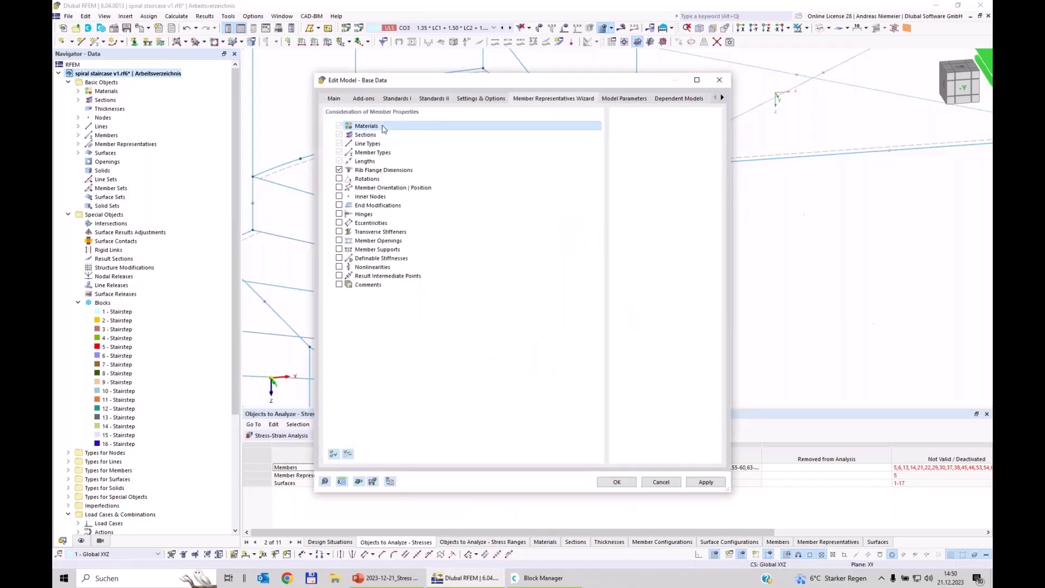
pyautogui.click(362, 136)
pyautogui.click(368, 144)
pyautogui.click(378, 153)
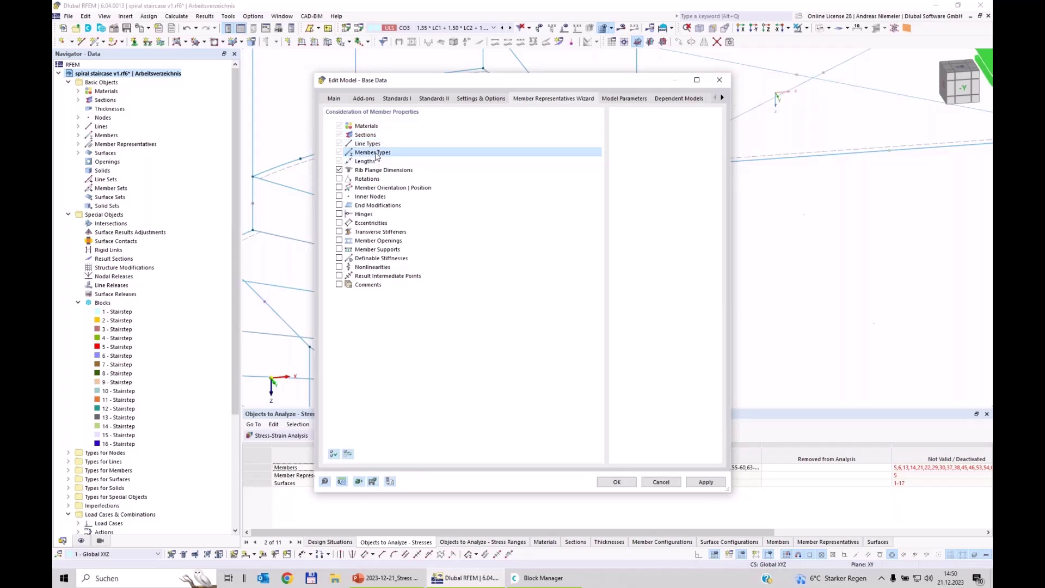
pyautogui.click(367, 162)
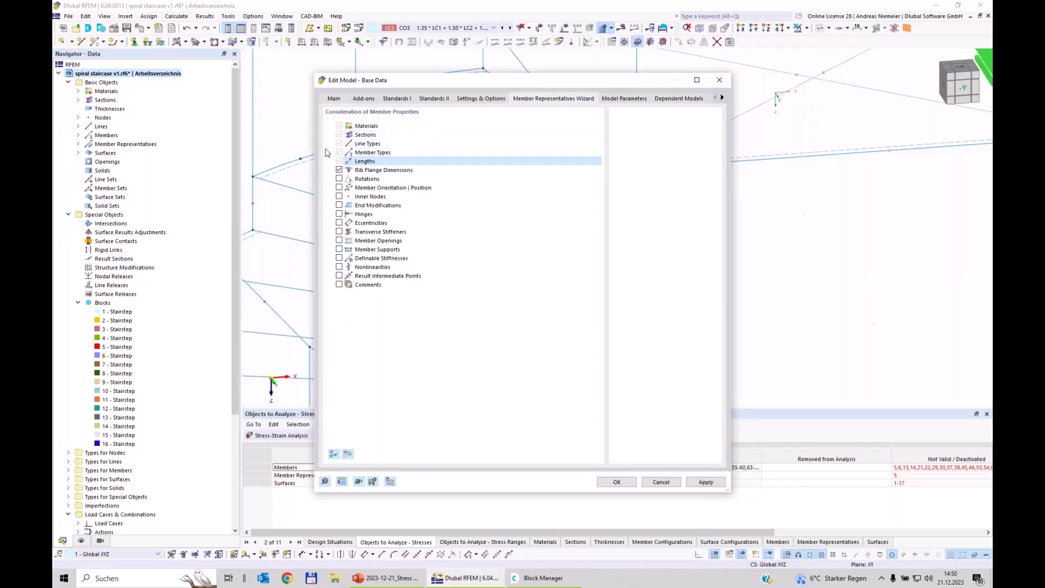
pyautogui.click(662, 483)
# Look through the full list of member representatives once more, collapse it and show the whole staircase.
pyautogui.click(78, 144)
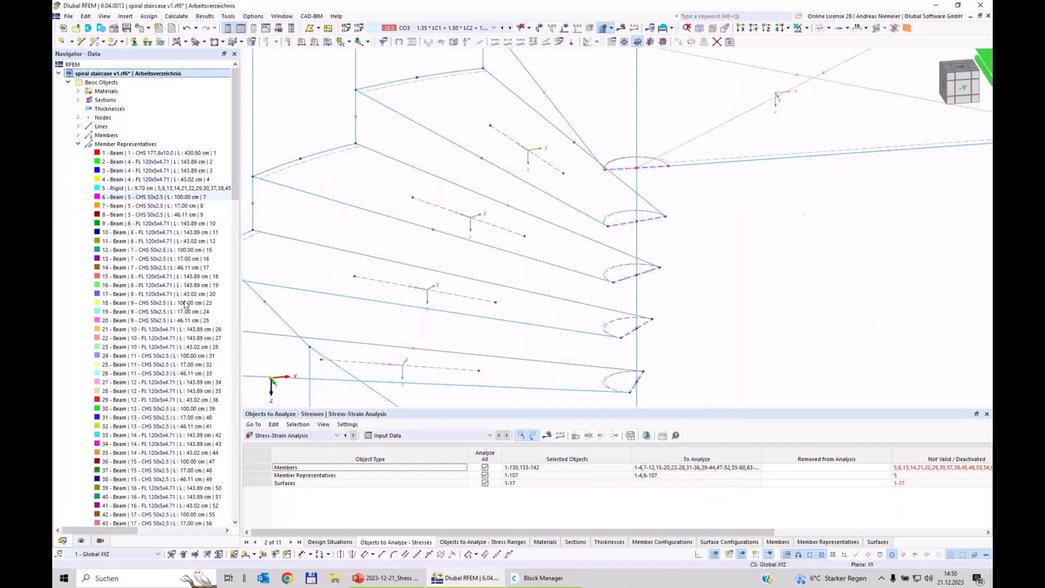
pyautogui.scroll(-10, 186, 307)
pyautogui.scroll(-3, 187, 307)
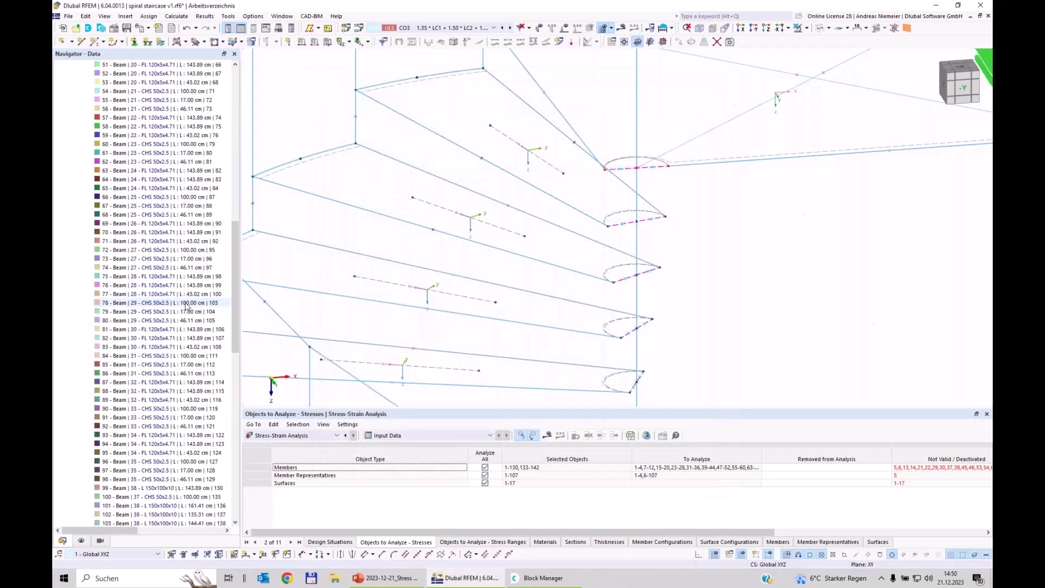
pyautogui.scroll(5, 182, 299)
pyautogui.scroll(15, 182, 298)
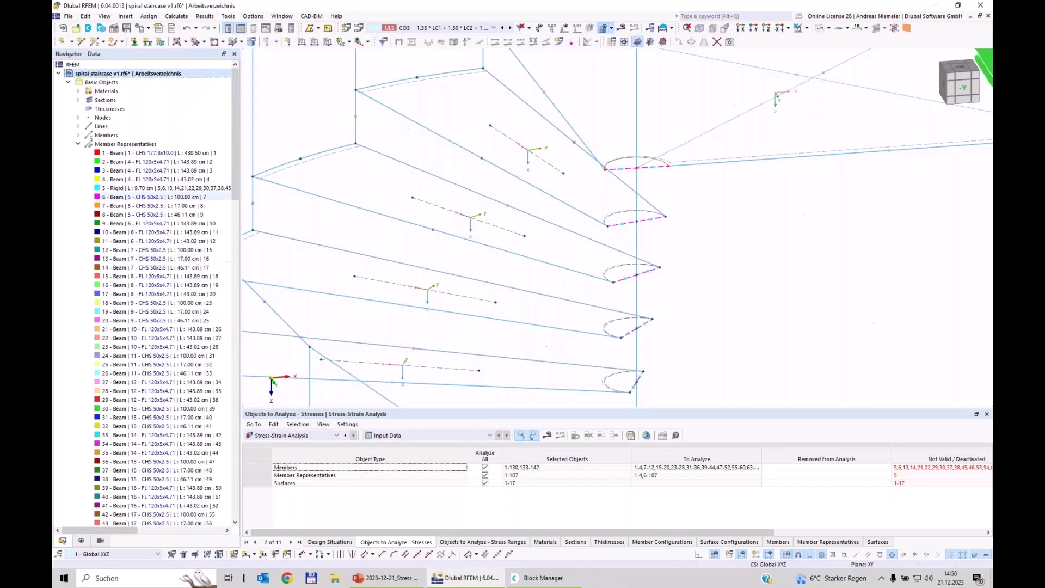
pyautogui.click(78, 144)
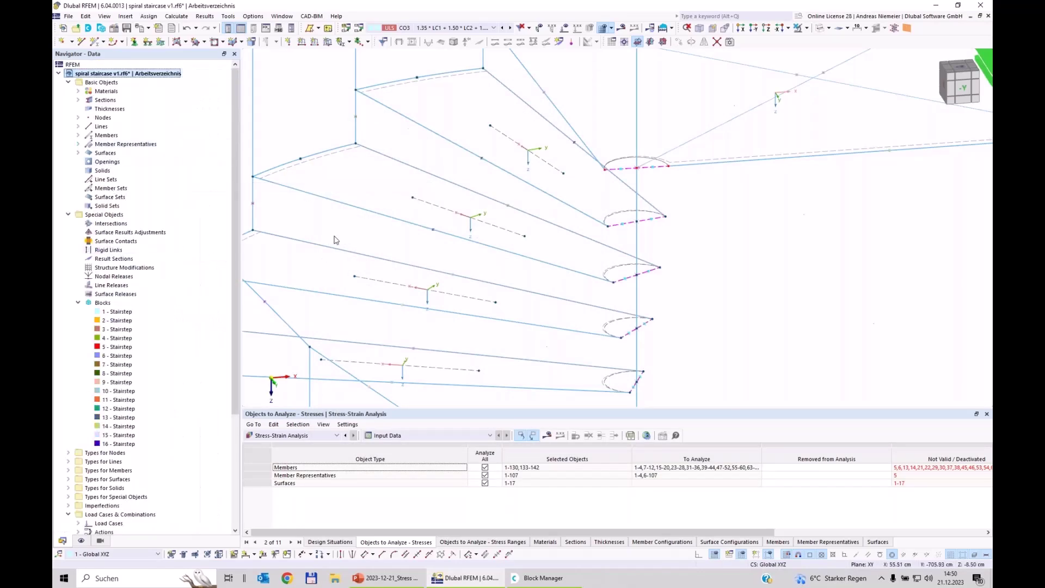
pyautogui.scroll(-2, 340, 238)
pyautogui.scroll(-5, 340, 238)
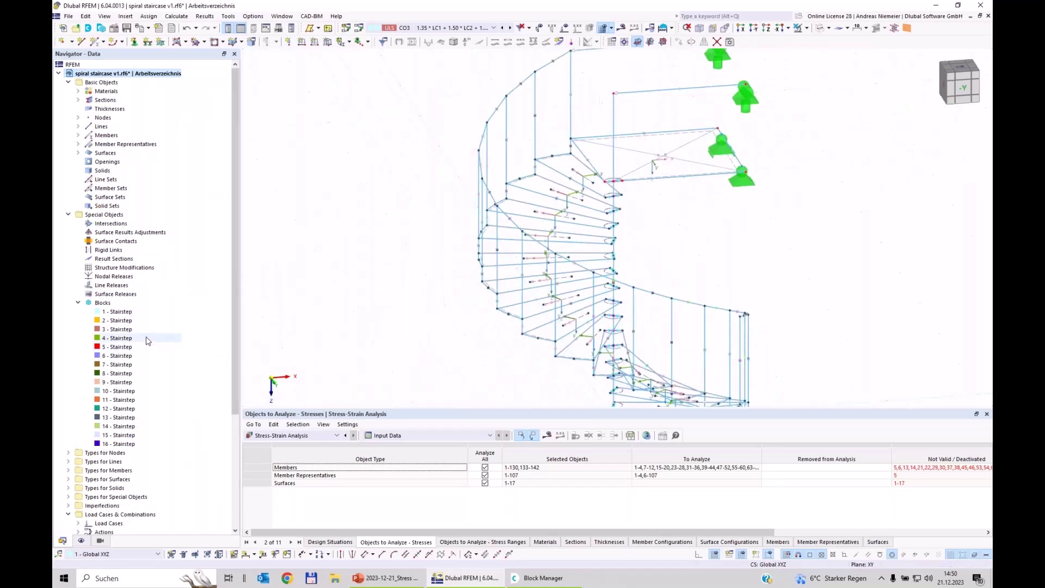
# Edit Stairstep blocks 2 to 16 together and assign block 1 - Stairstep as their reference block.
pyautogui.doubleClick(122, 312)
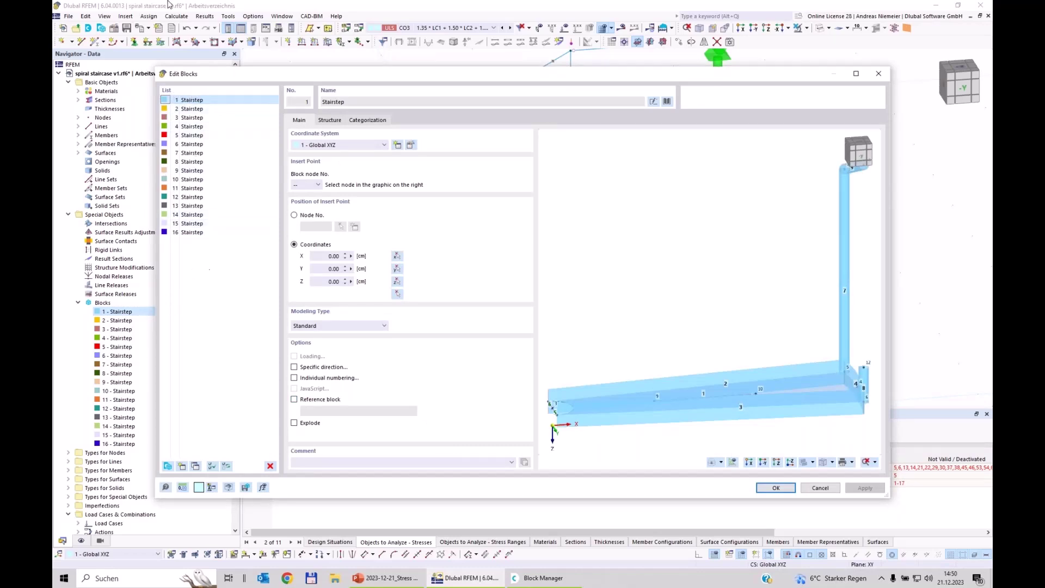
pyautogui.click(190, 109)
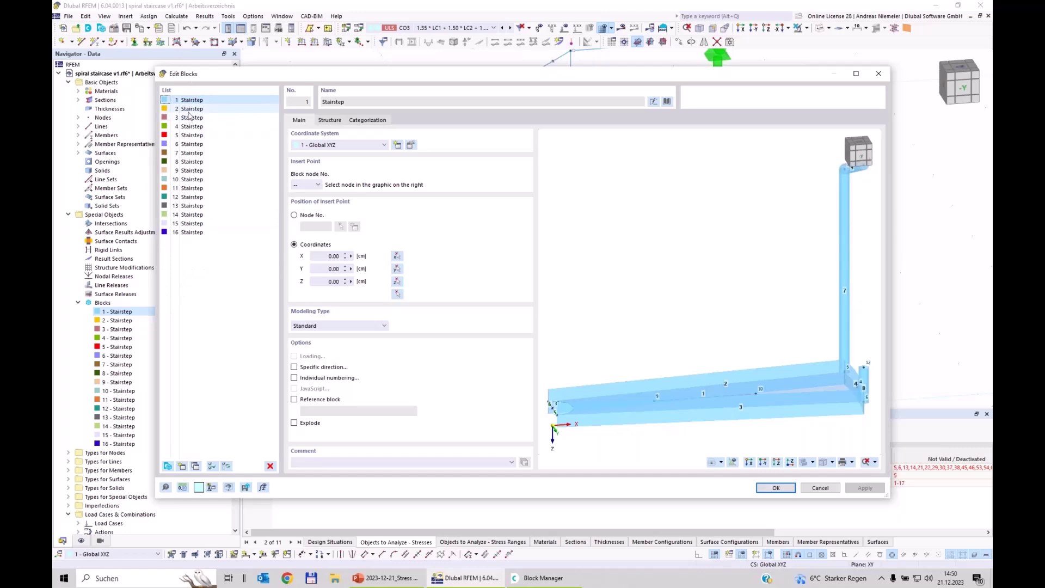
pyautogui.keyDown('shift'); pyautogui.click(188, 233); pyautogui.keyUp('shift')
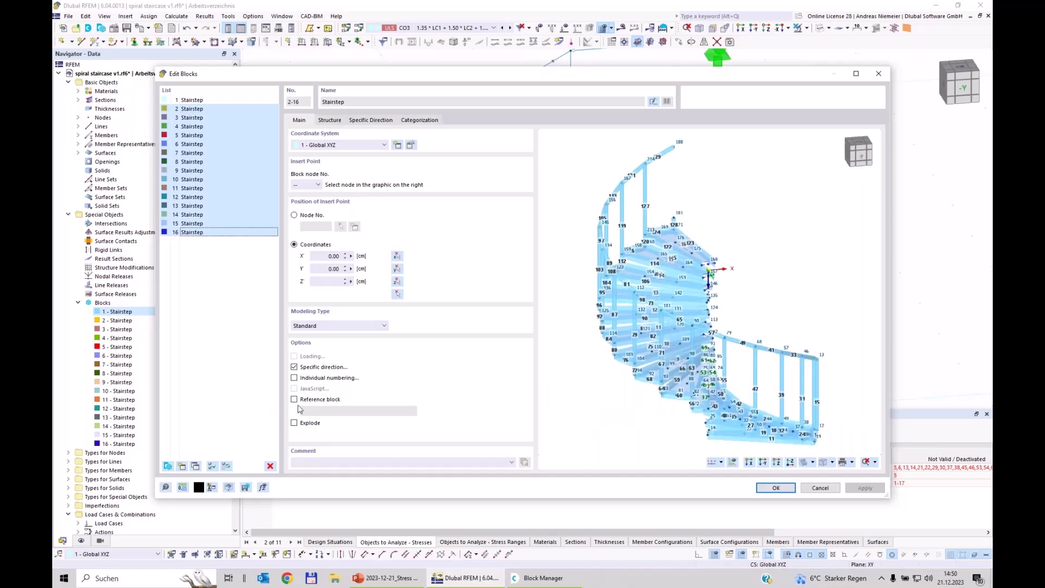
pyautogui.click(320, 399)
pyautogui.click(363, 411)
pyautogui.click(362, 428)
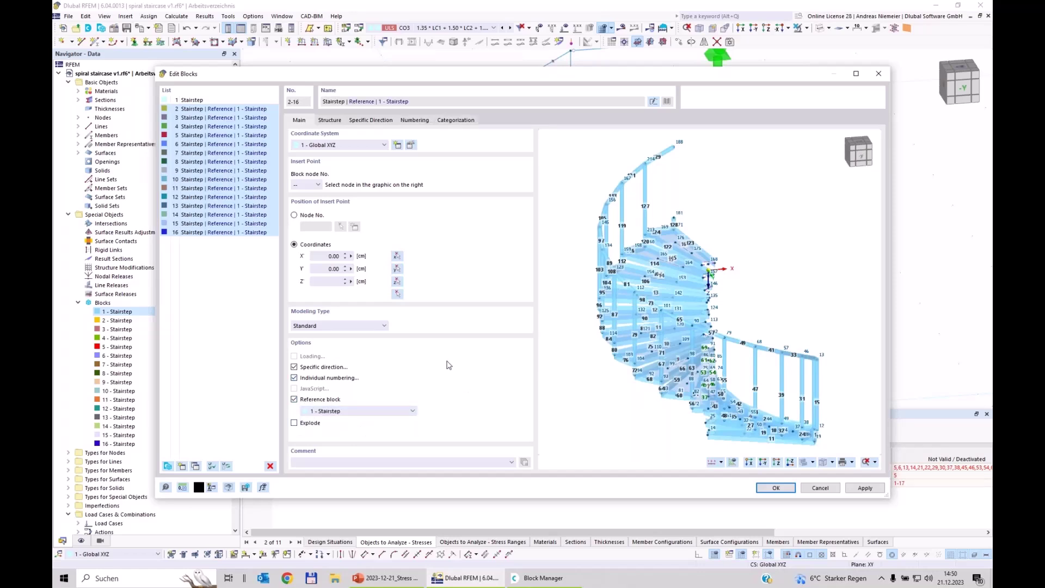
# In the structure parameters of Stairstep block 1, set Material 1 to 1 - S235 and Section 1 to 2 - FL 120x5x4.71.
pyautogui.click(192, 101)
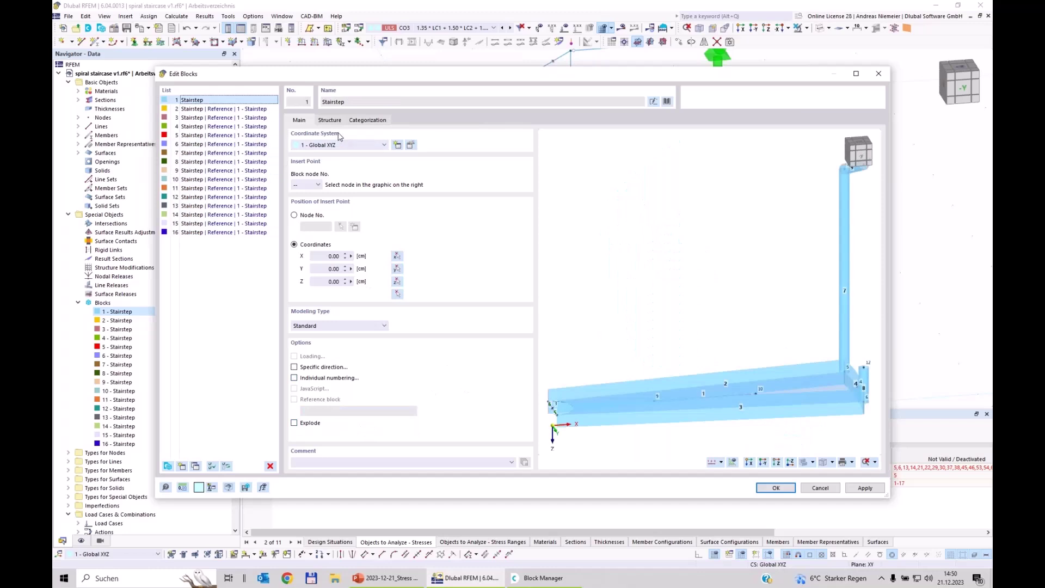
pyautogui.click(329, 120)
pyautogui.click(454, 150)
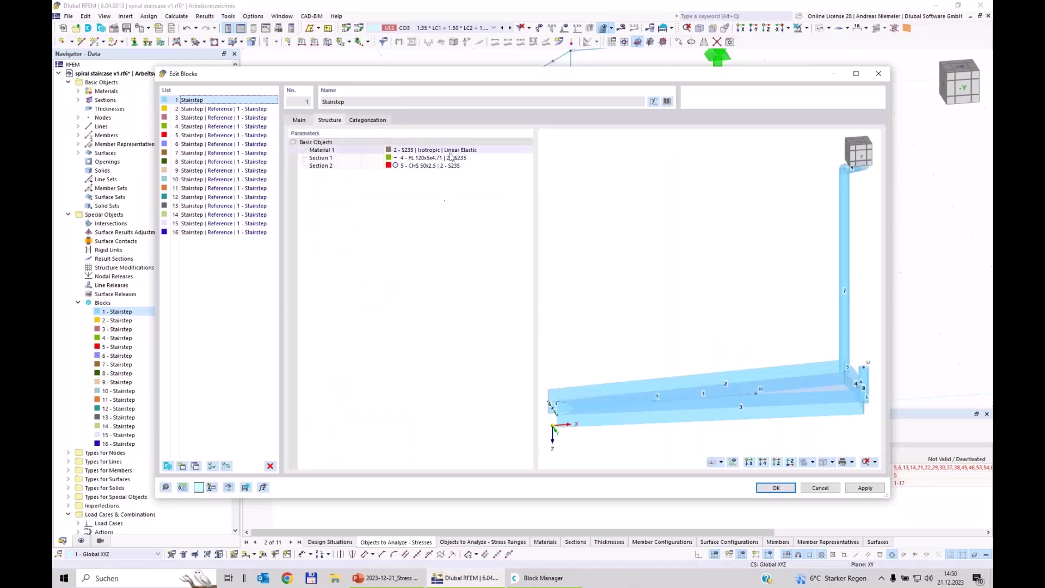
pyautogui.click(480, 150)
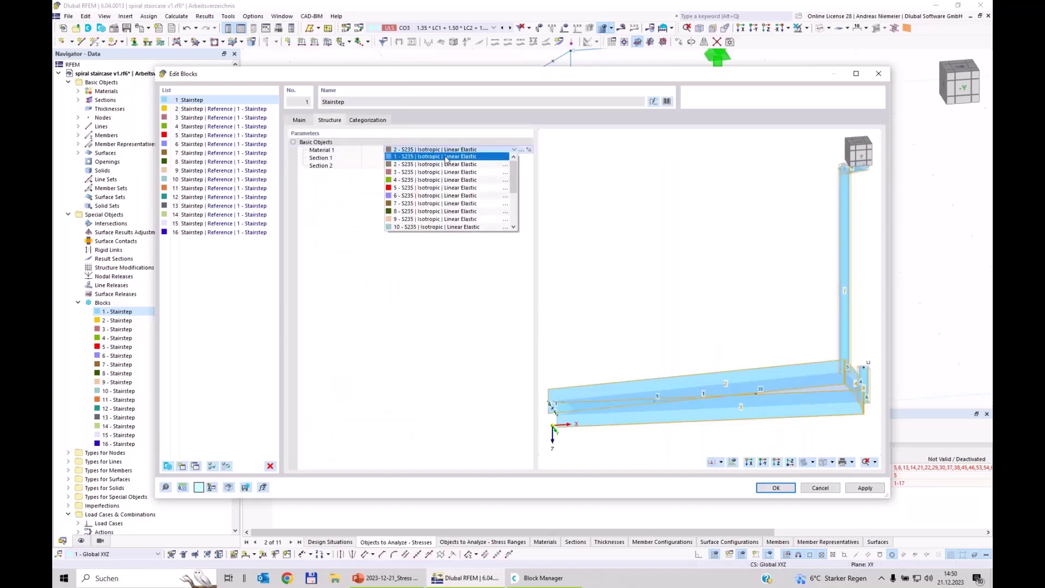
pyautogui.click(445, 158)
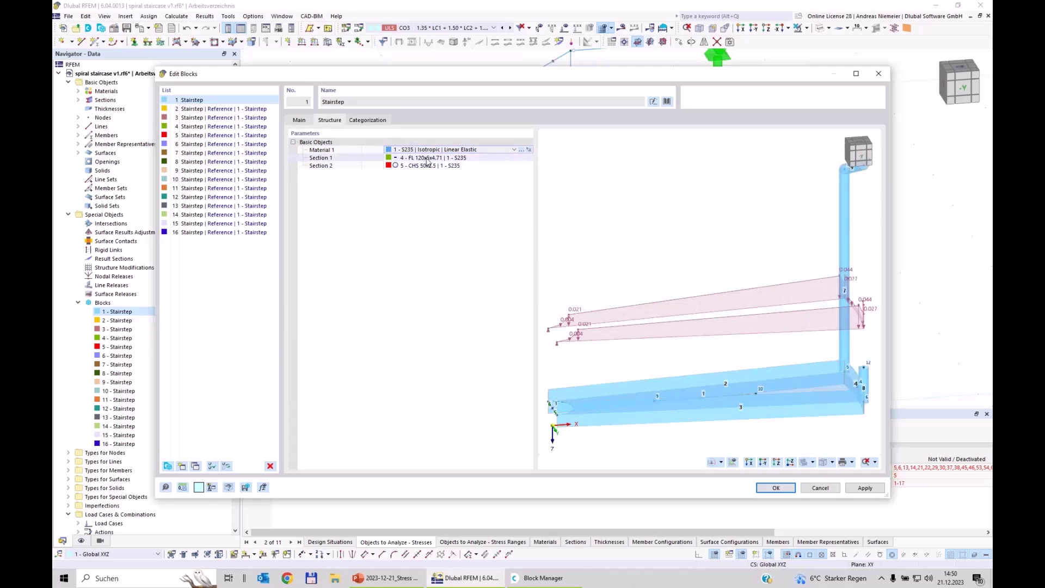
pyautogui.click(428, 159)
pyautogui.click(438, 159)
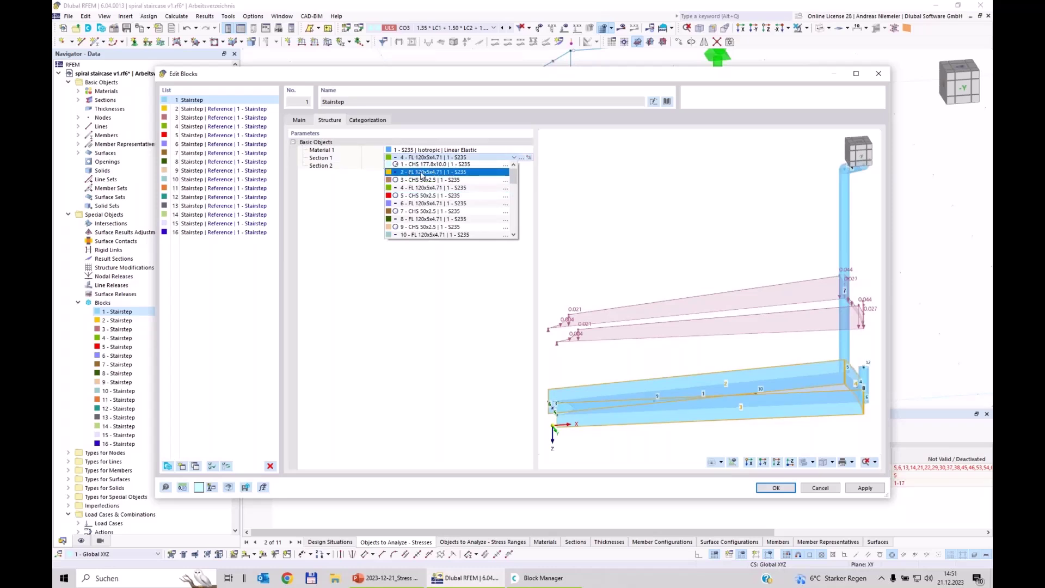
pyautogui.click(422, 173)
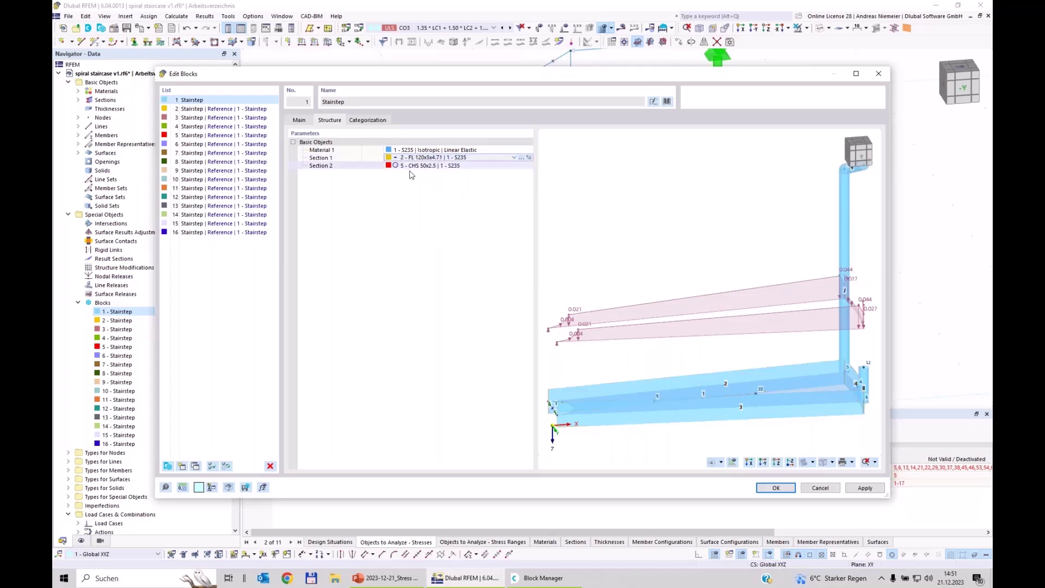
# Set Section 2 of block 1 to 37 - CHS 50x2.5 and save the block changes, accepting the deletion of the mesh.
pyautogui.click(504, 167)
pyautogui.click(514, 165)
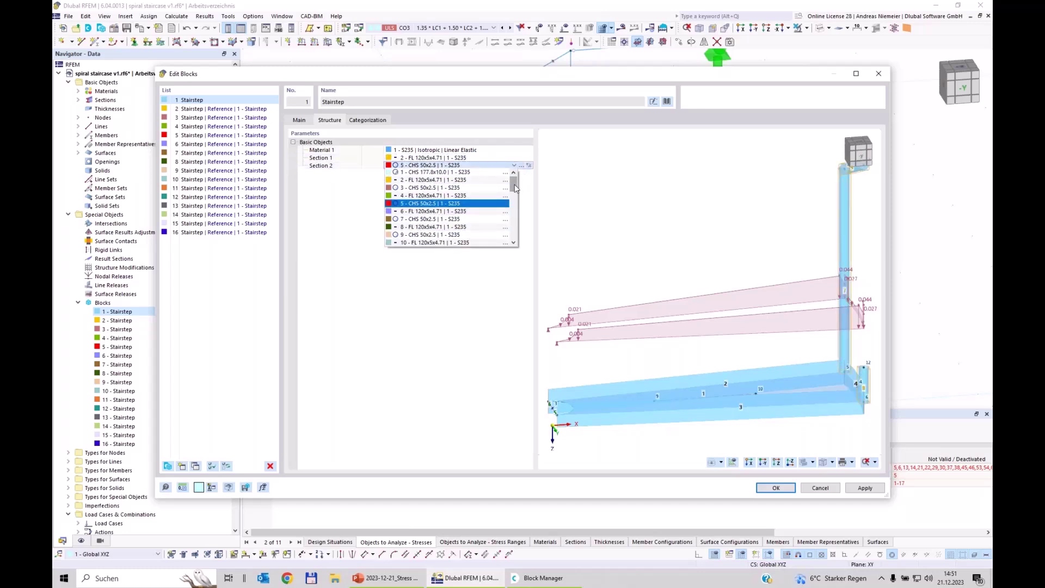
pyautogui.scroll(-3, 436, 229)
pyautogui.click(438, 219)
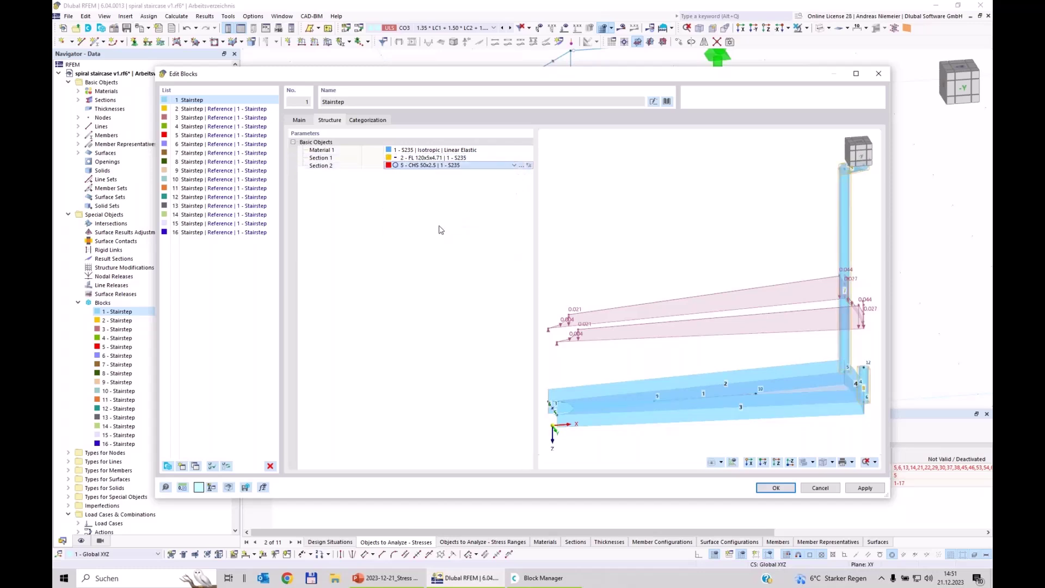
pyautogui.click(776, 488)
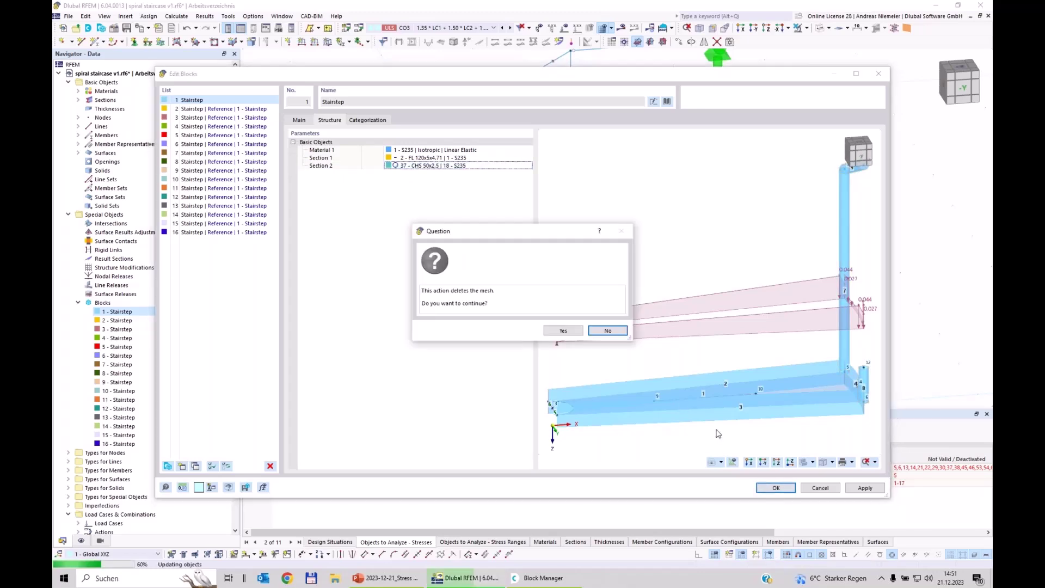
pyautogui.click(558, 330)
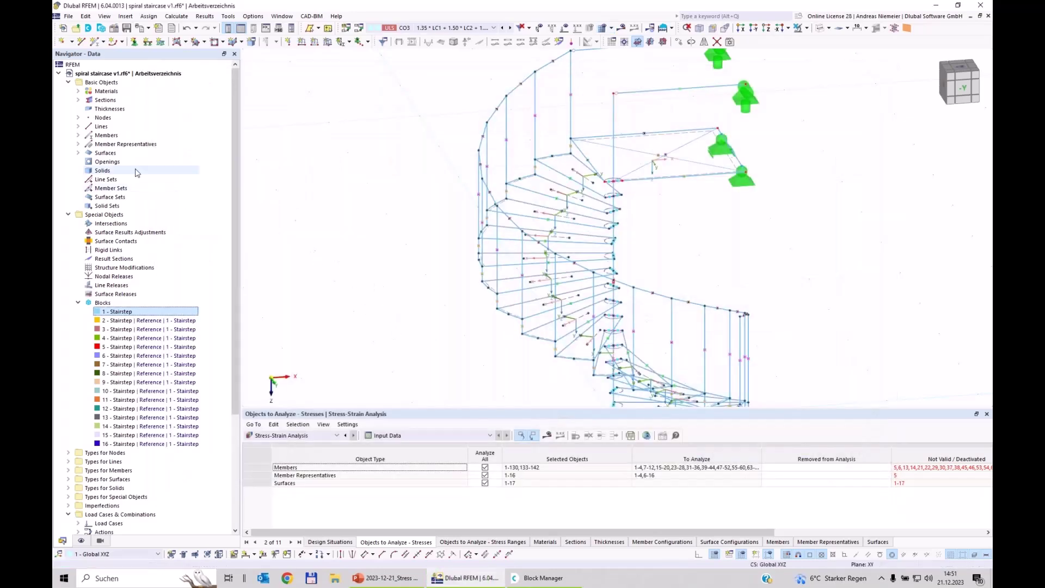
# List the member representatives and highlight numbers 1 to 6 one by one to examine which staircase members each covers.
pyautogui.click(79, 145)
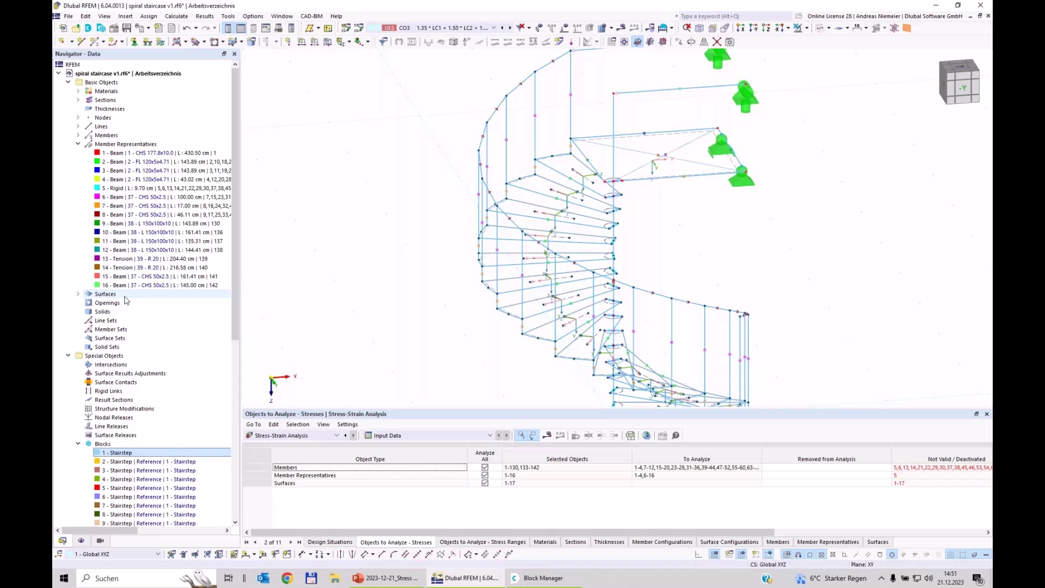
pyautogui.scroll(-3, 731, 220)
pyautogui.moveTo(738, 255); pyautogui.dragTo(688, 227, button='middle')
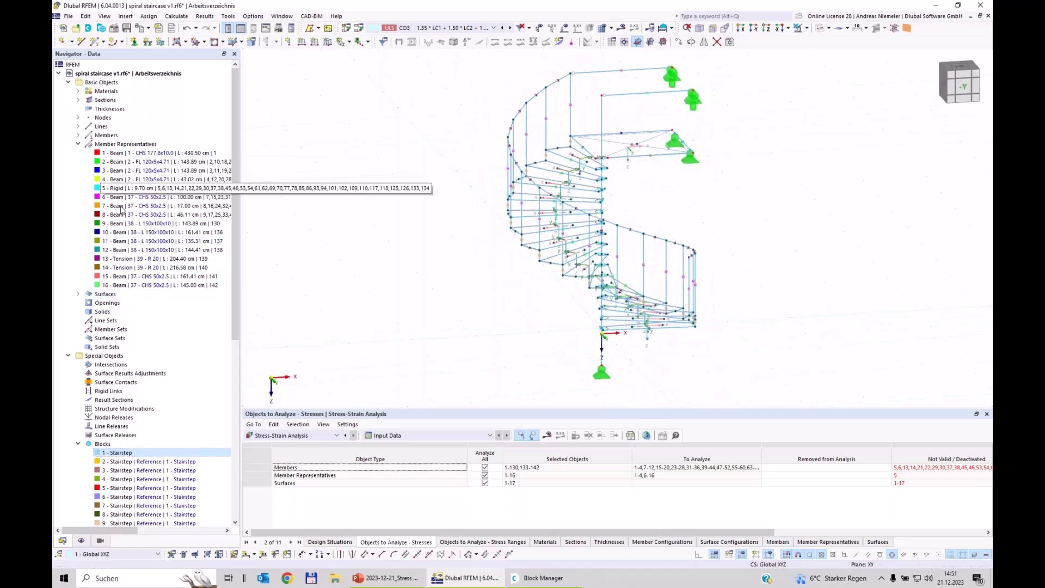
pyautogui.click(117, 153)
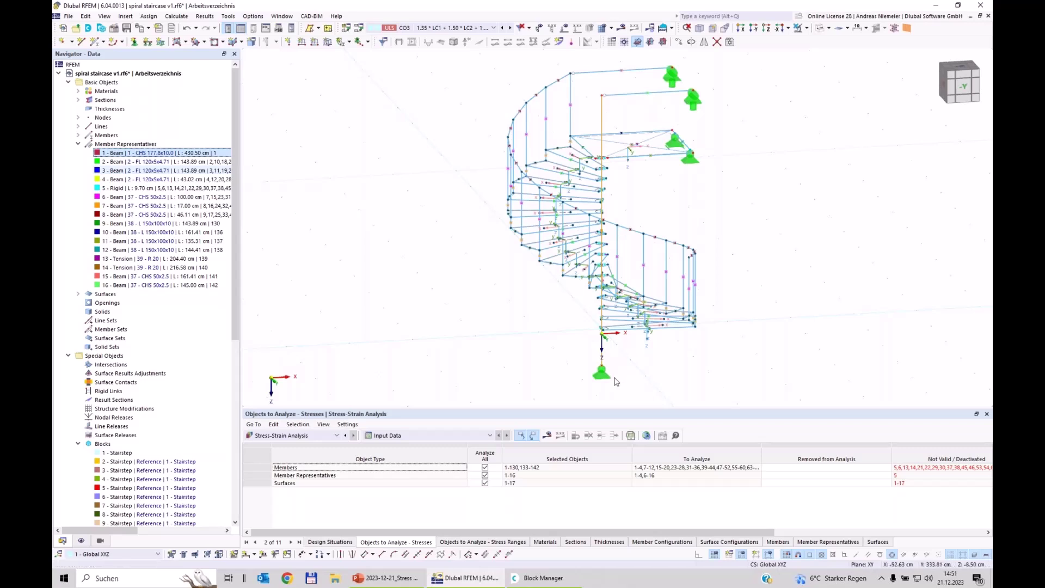
pyautogui.click(112, 164)
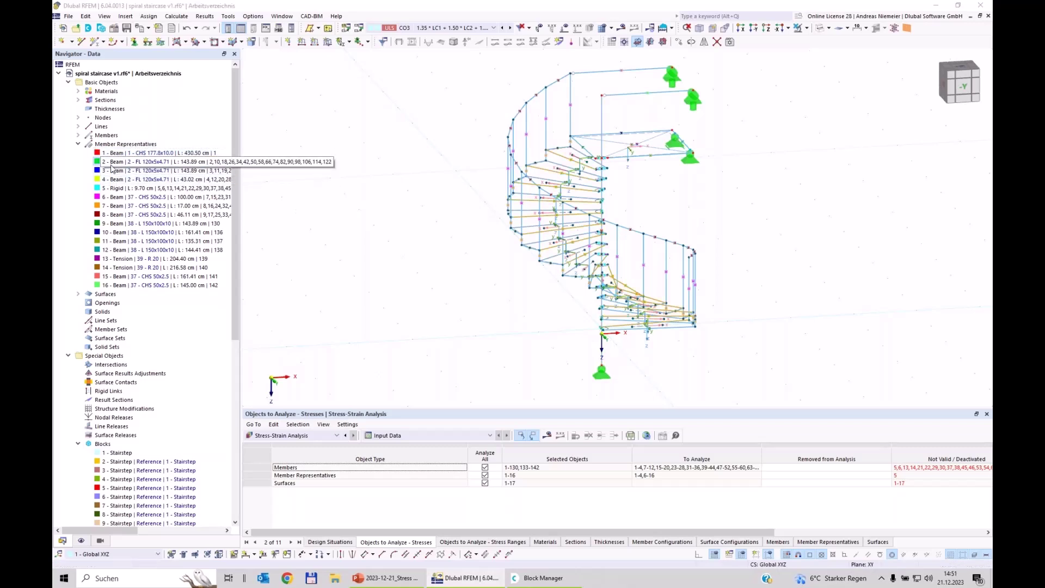
pyautogui.scroll(2, 534, 163)
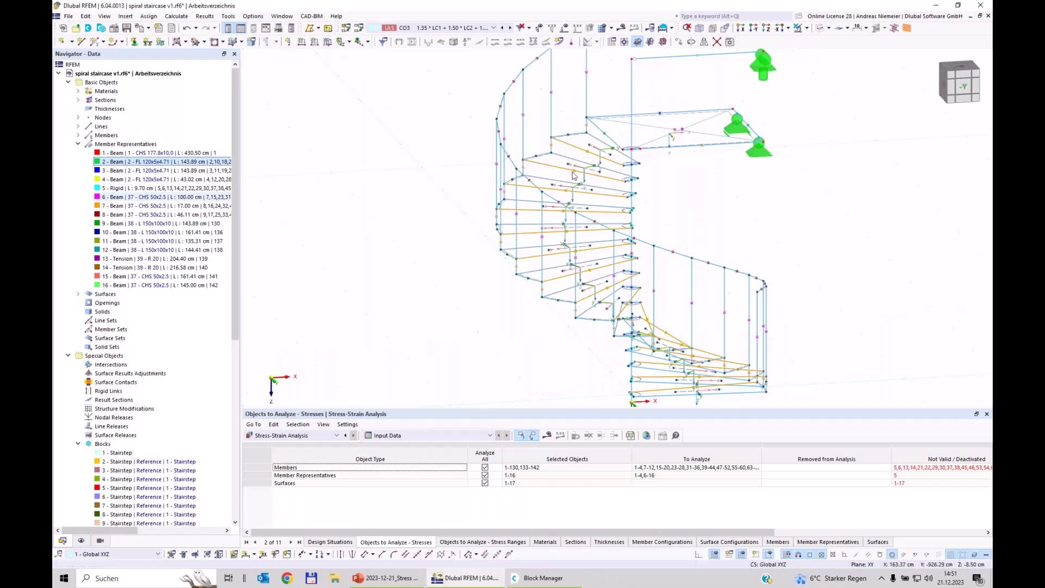
pyautogui.click(113, 172)
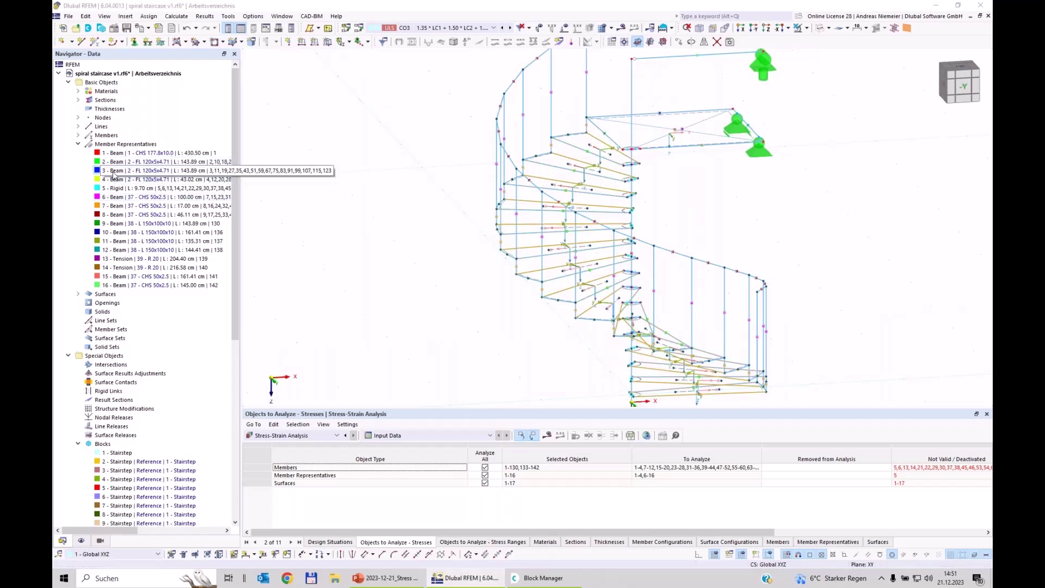
pyautogui.click(113, 179)
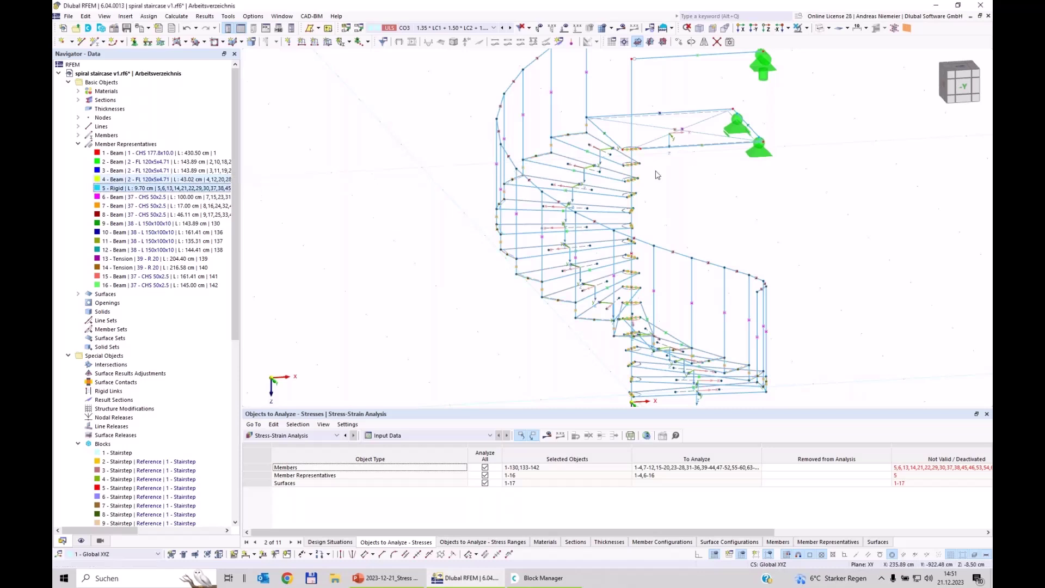
pyautogui.scroll(3, 654, 174)
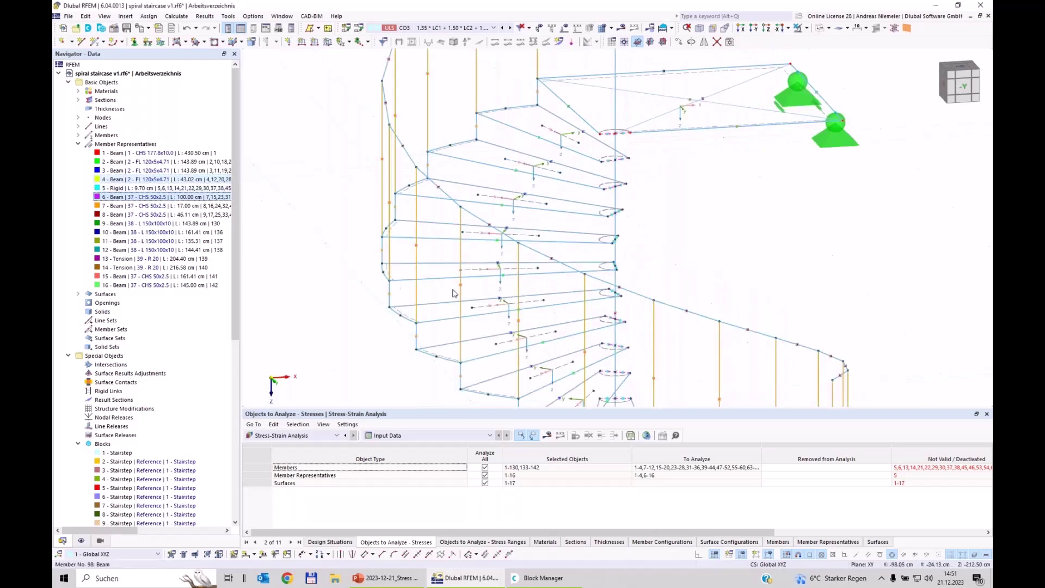
pyautogui.scroll(-4, 469, 246)
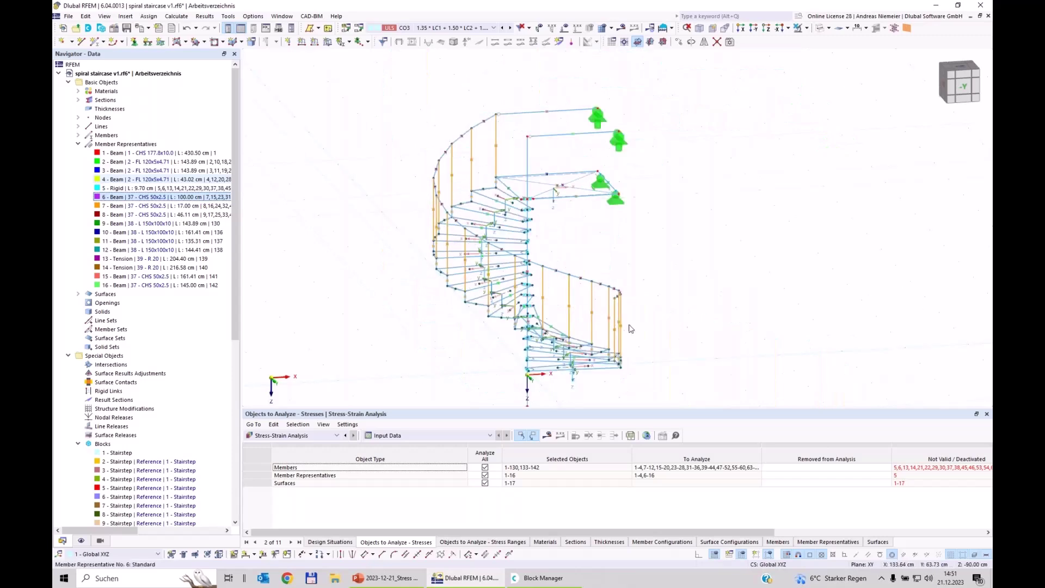
# Highlight member representatives 7 to 9 in turn and examine where their members lie on the staircase.
pyautogui.press('Down')
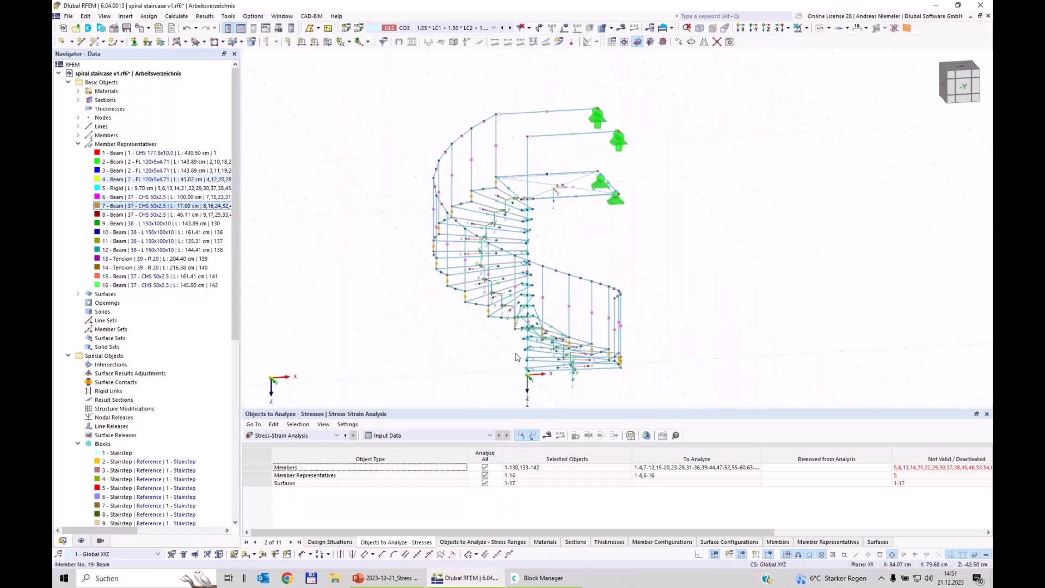
pyautogui.scroll(4, 434, 316)
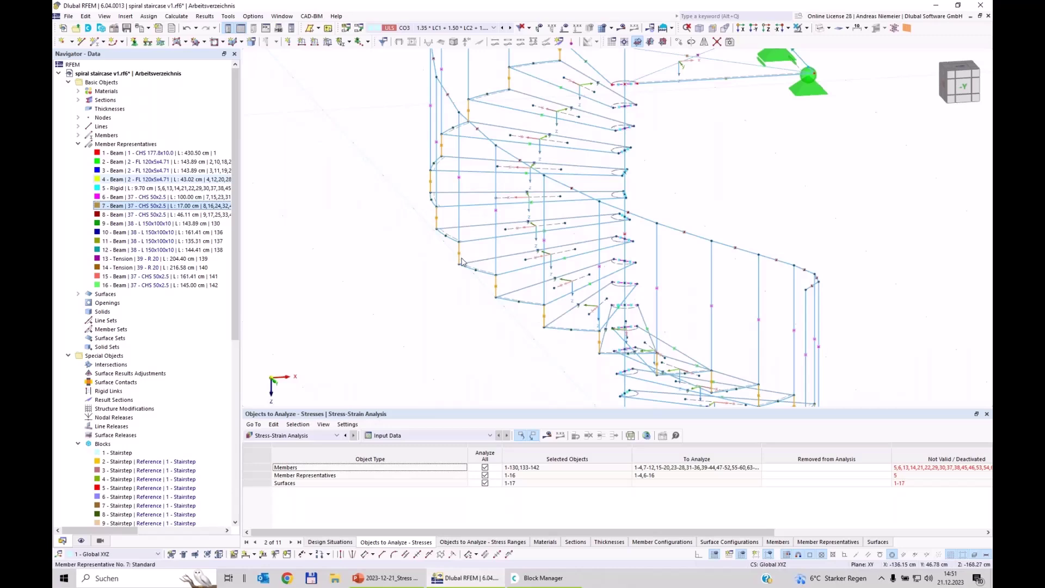
pyautogui.press('Down')
pyautogui.scroll(-3, 435, 76)
pyautogui.scroll(-3, 433, 65)
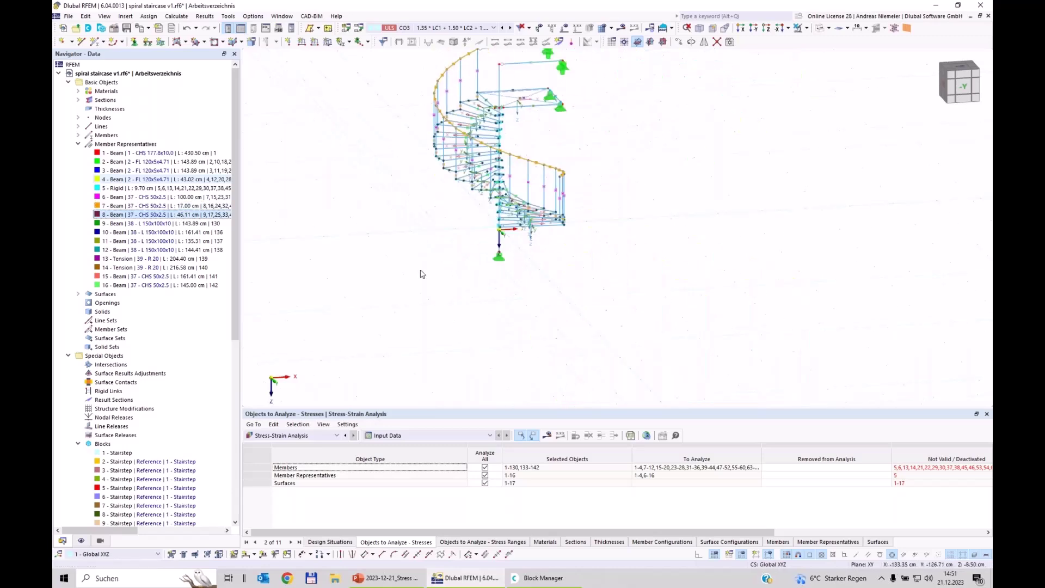
pyautogui.press('Down')
pyautogui.scroll(-2, 436, 109)
pyautogui.scroll(4, 494, 210)
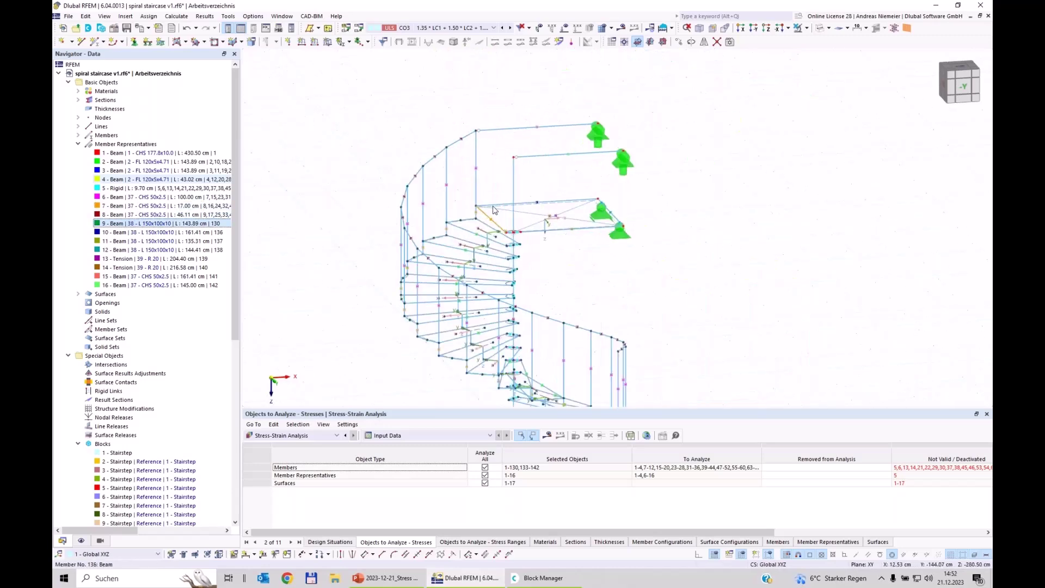
# Go through member representatives 10 to 16 one by one and examine the highlighted member of each.
pyautogui.press('Down')
pyautogui.press('Down')
pyautogui.press('Down')
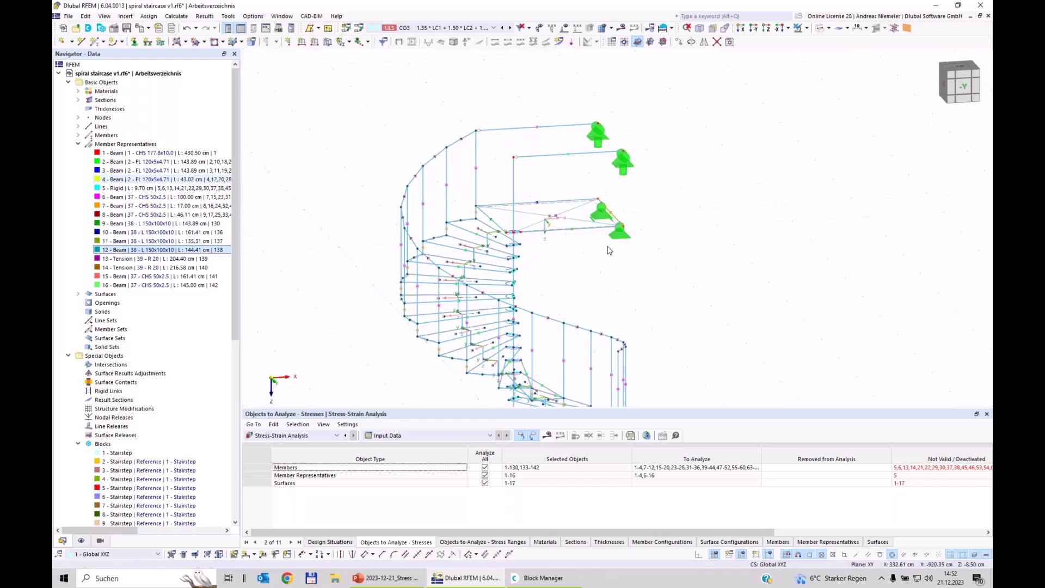
pyautogui.press('Down')
pyautogui.press('Down')
pyautogui.press('Down')
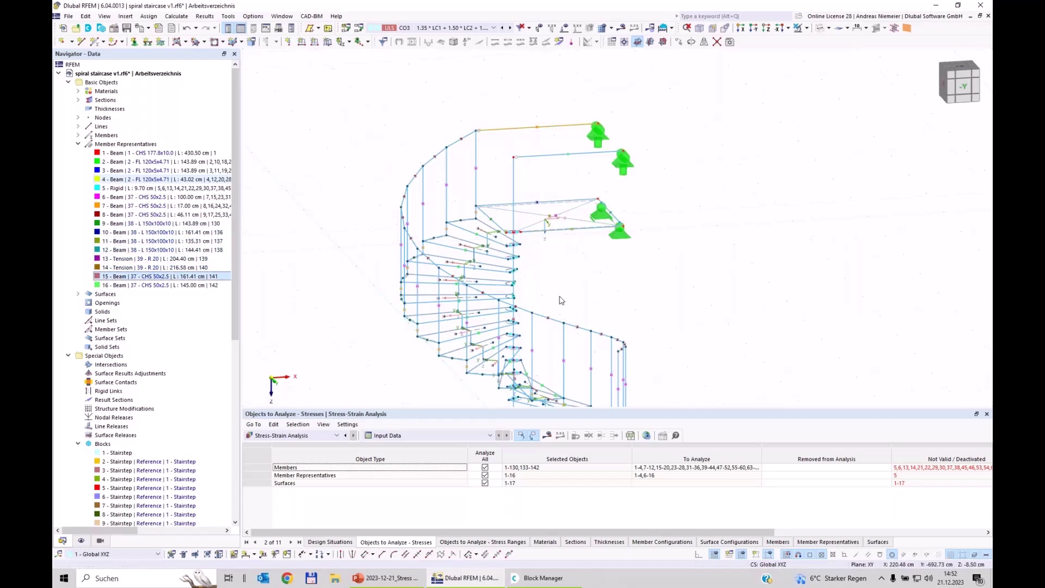
pyautogui.press('Down')
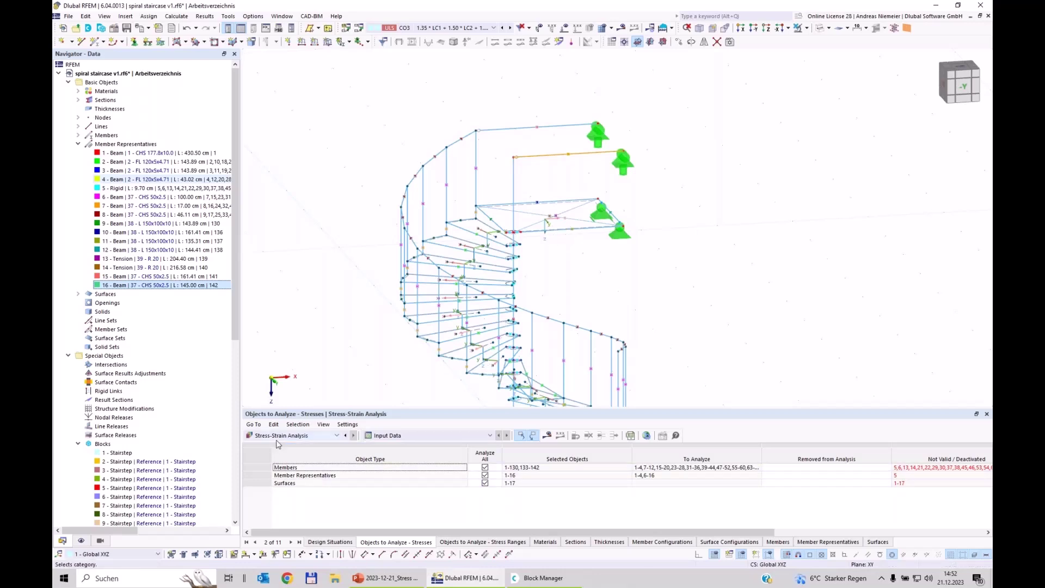
# Exclude members and surfaces from the stress analysis, keeping only member representatives, and run the calculation.
pyautogui.moveTo(396, 408); pyautogui.dragTo(326, 366)
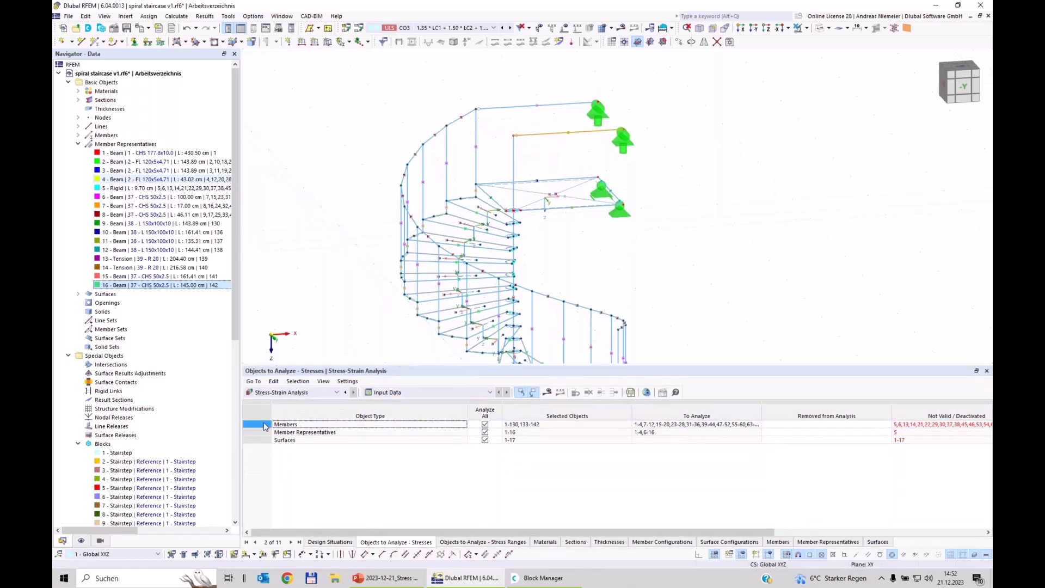
pyautogui.click(485, 424)
pyautogui.click(485, 440)
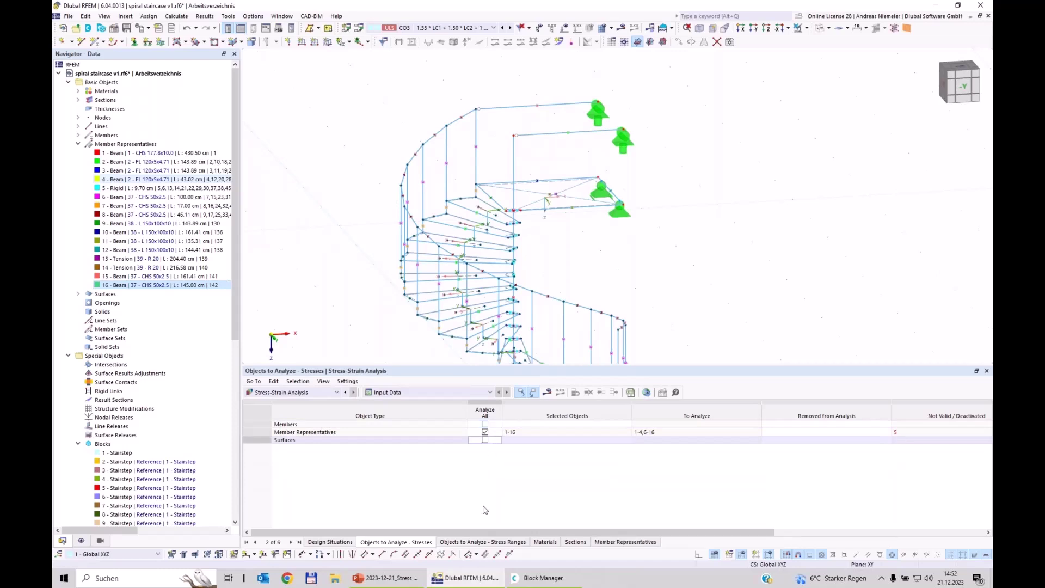
pyautogui.click(416, 433)
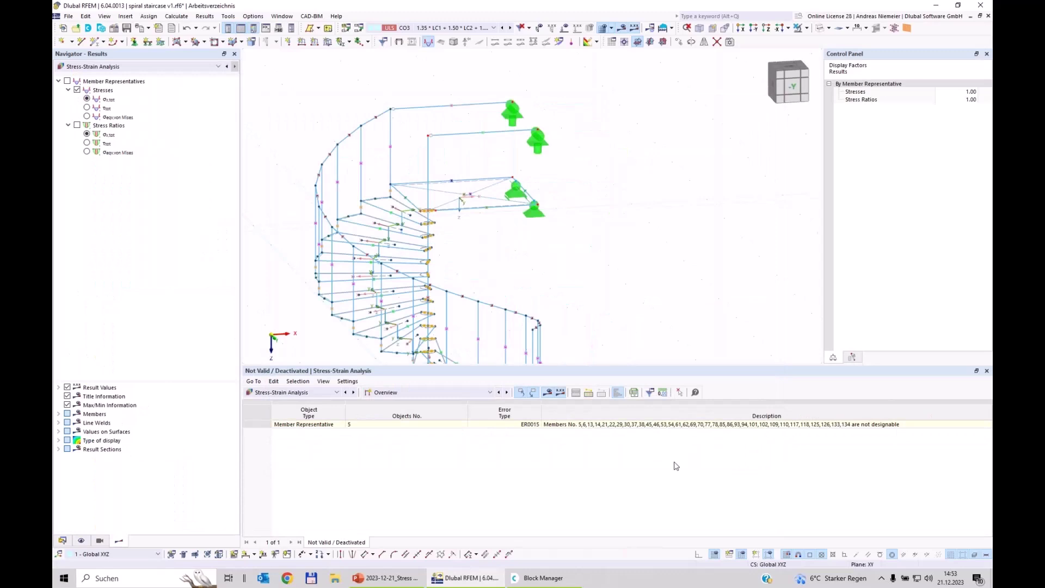
# Show the Stresses on Member Representatives results listed by member representative.
pyautogui.click(395, 393)
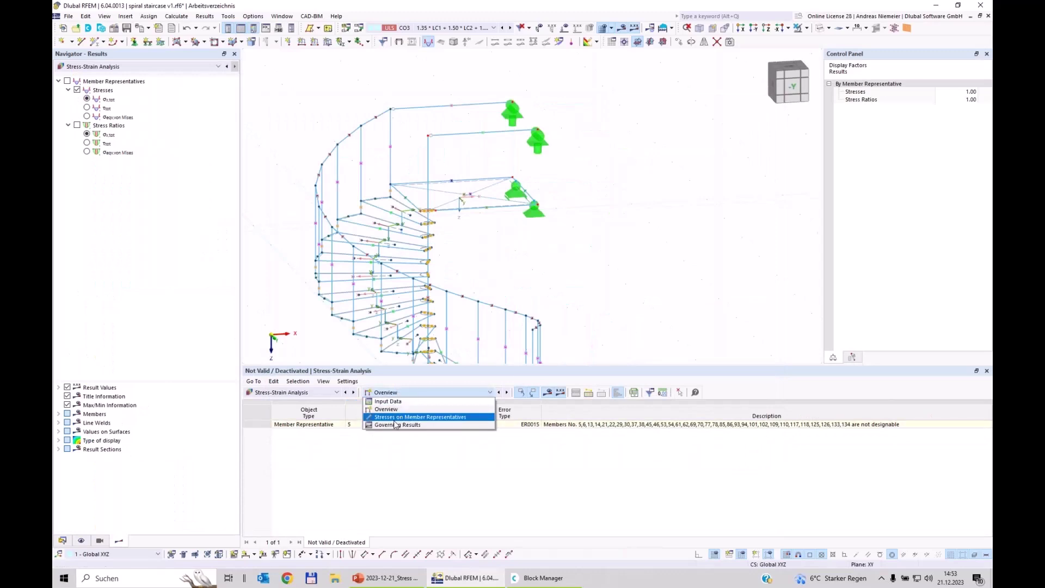
pyautogui.click(383, 418)
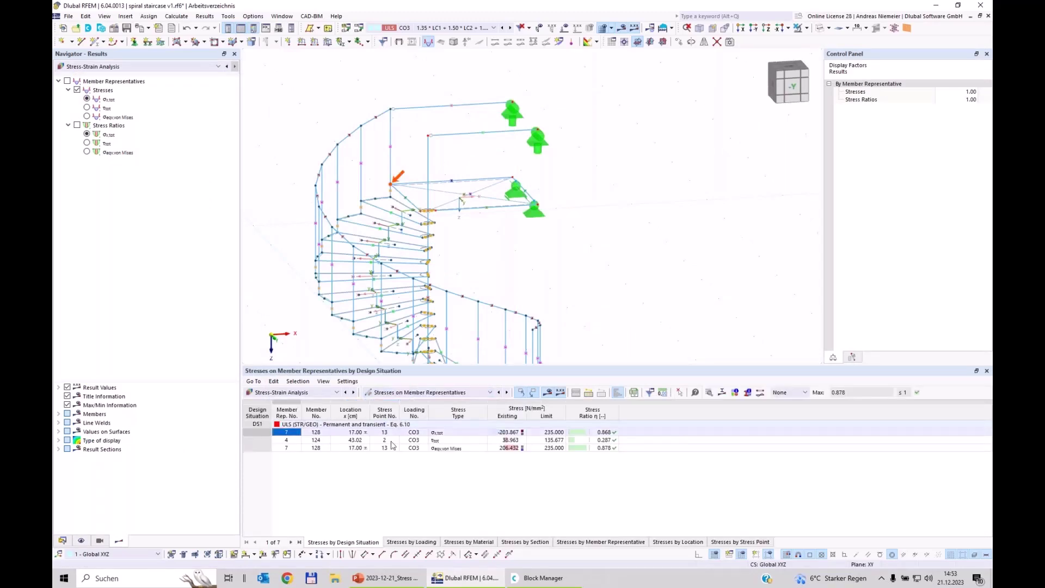
pyautogui.click(595, 543)
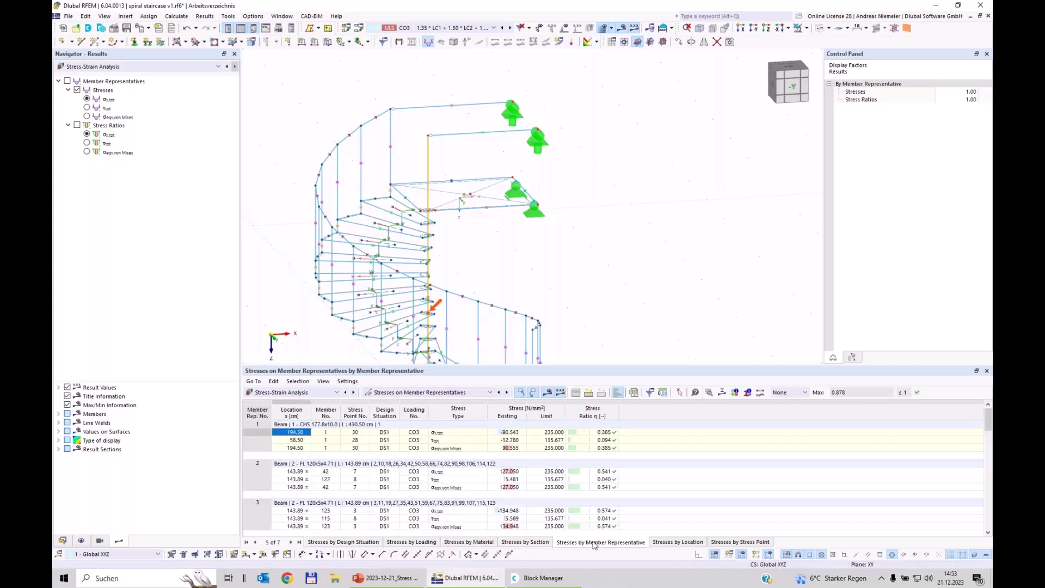
# Examine the stress ratios of all member representatives in an enlarged table, checking numbers 3 and 4, and restore the table's height.
pyautogui.moveTo(593, 365); pyautogui.dragTo(593, 207)
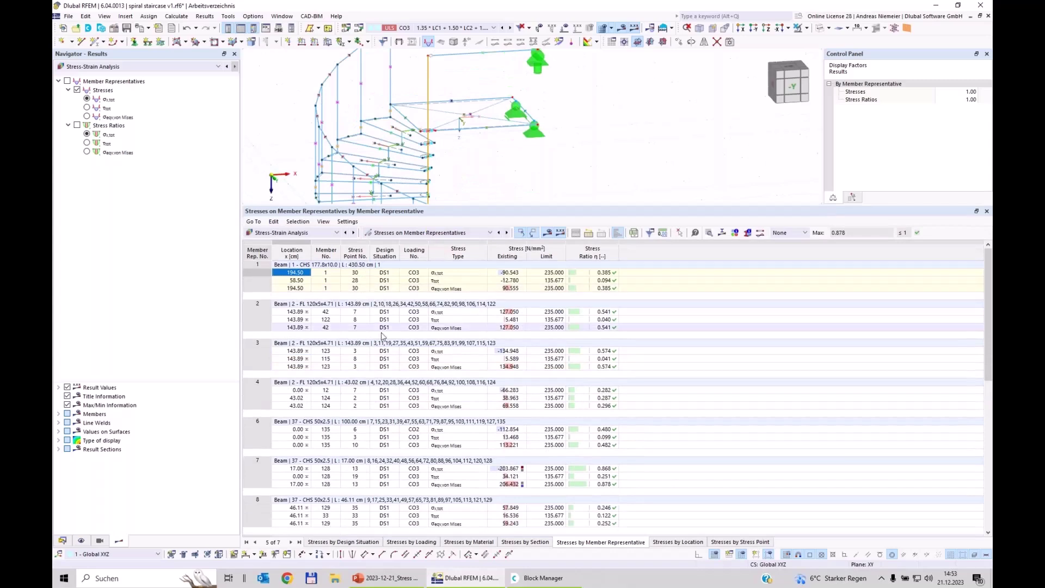
pyautogui.scroll(-12, 265, 308)
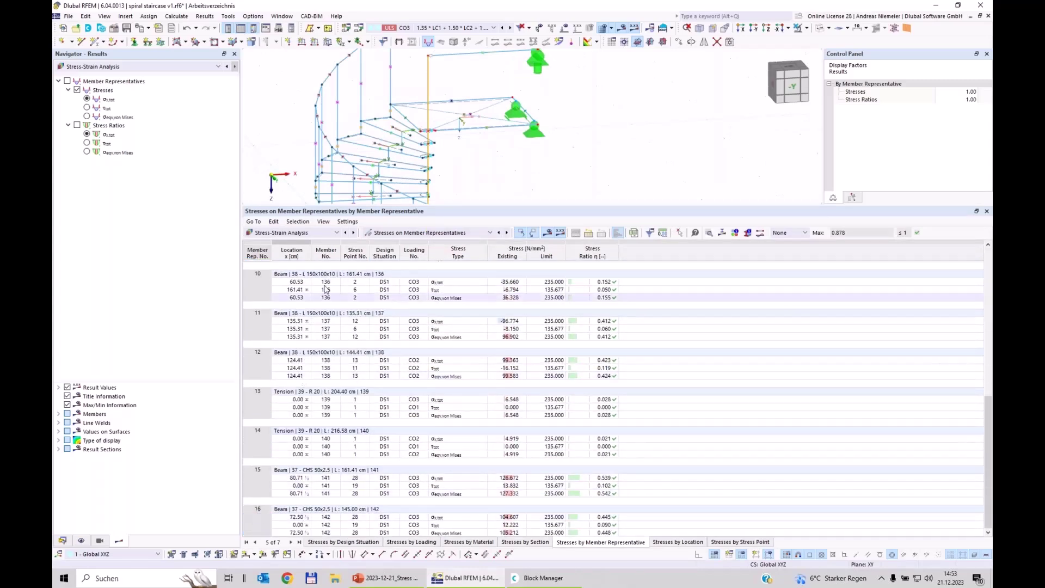
pyautogui.scroll(12, 290, 286)
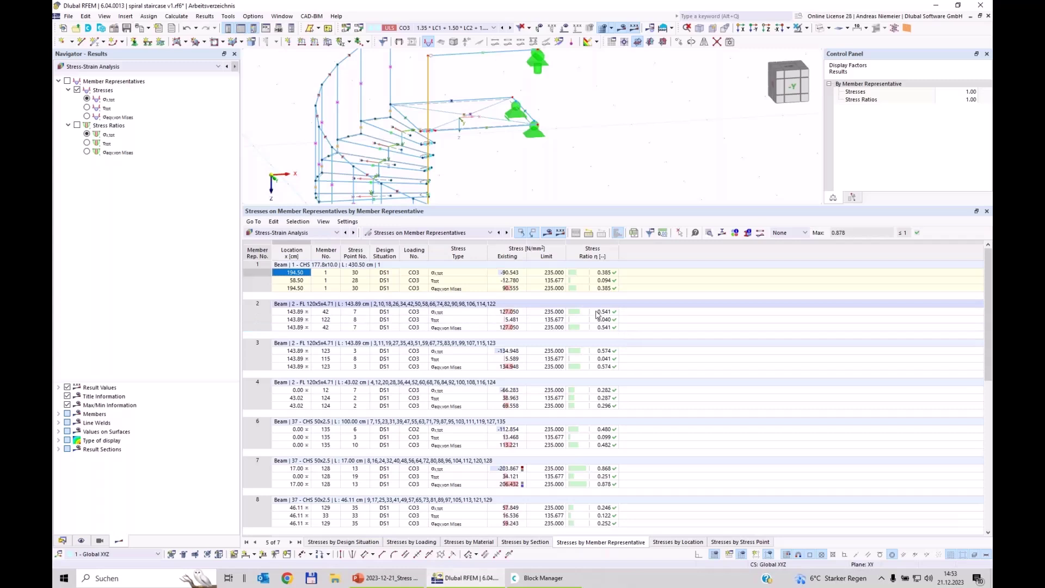
pyautogui.click(598, 359)
pyautogui.click(599, 406)
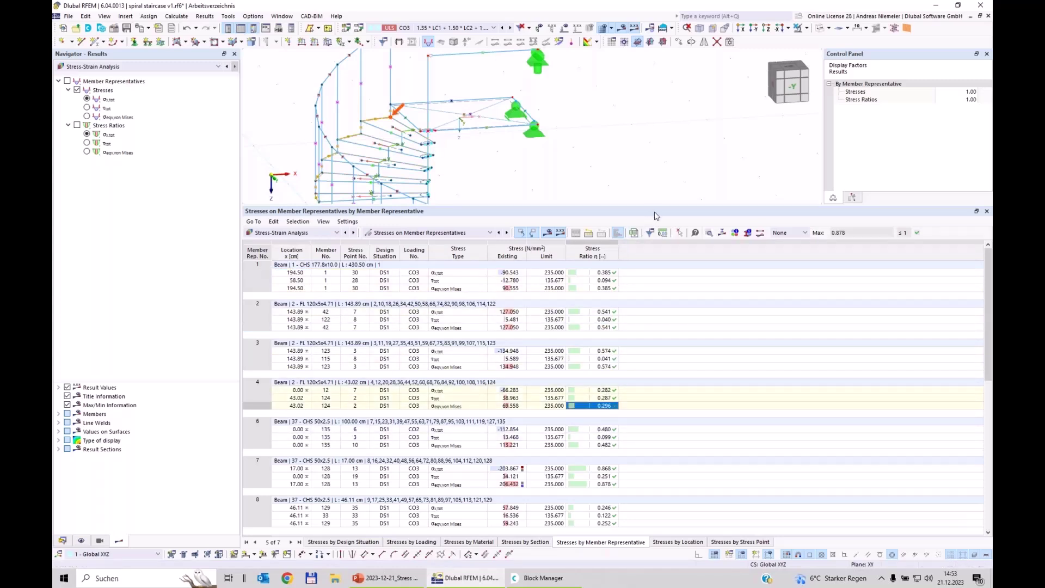
pyautogui.moveTo(659, 211); pyautogui.dragTo(660, 363)
# Create a new printout report for the spiral staircase model.
pyautogui.click(62, 541)
pyautogui.scroll(-10, 103, 490)
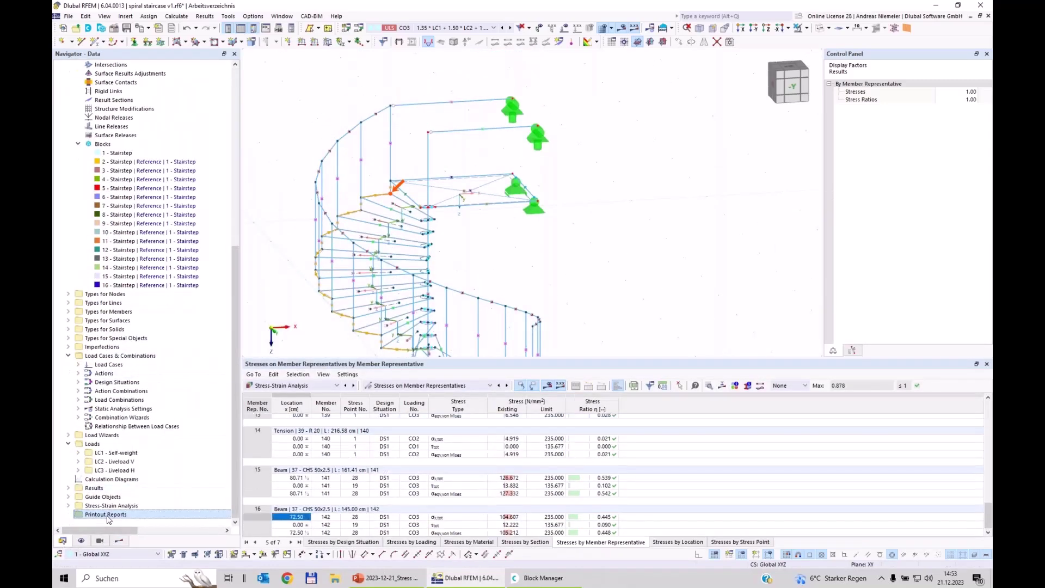
pyautogui.rightClick(106, 514)
pyautogui.click(158, 523)
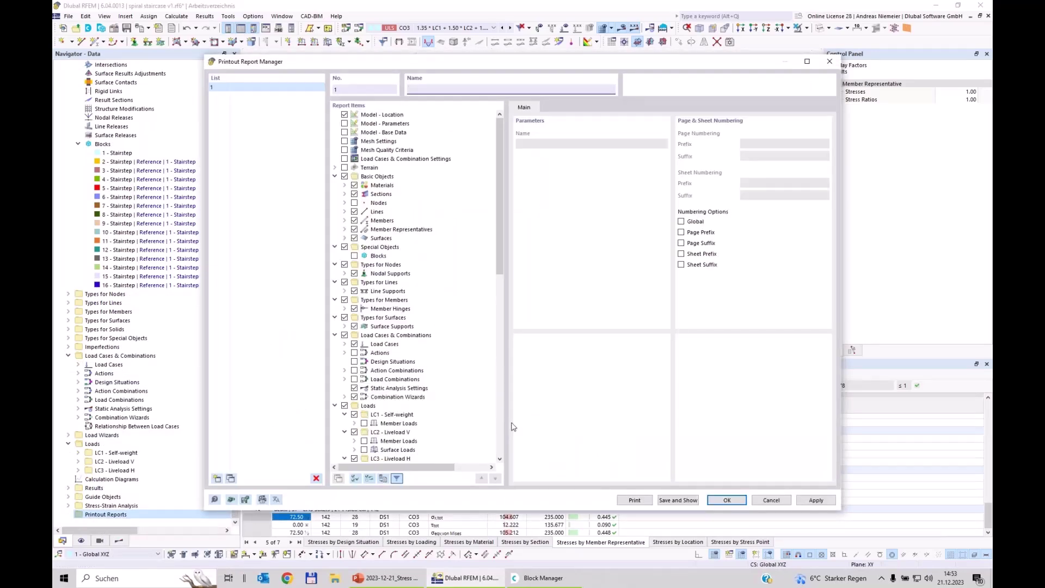
# Collapse all report items and include Nodes under Basic Objects and Blocks under Special Objects in the report.
pyautogui.rightClick(449, 264)
pyautogui.click(480, 342)
pyautogui.click(335, 176)
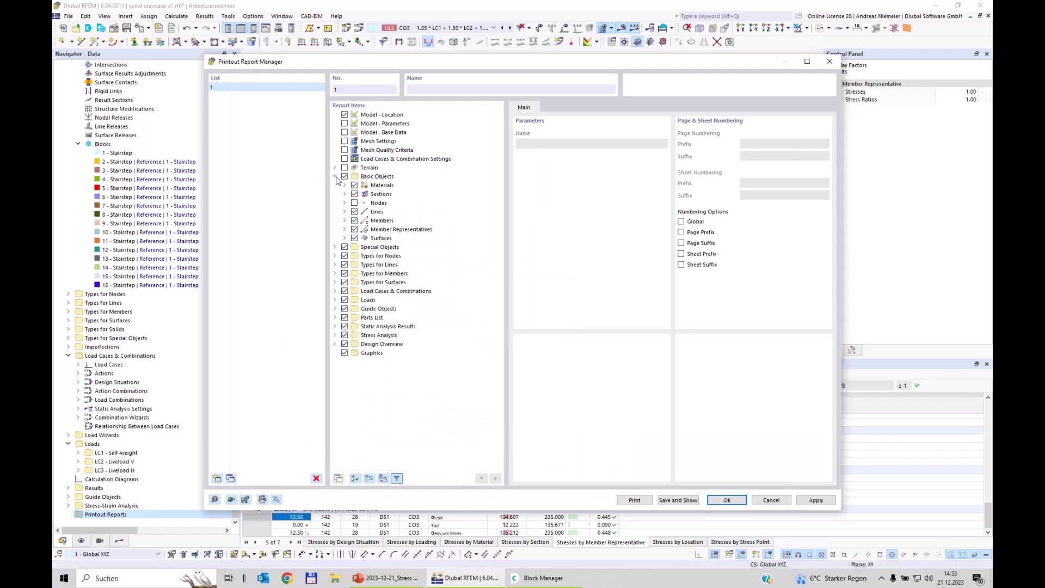
pyautogui.click(378, 203)
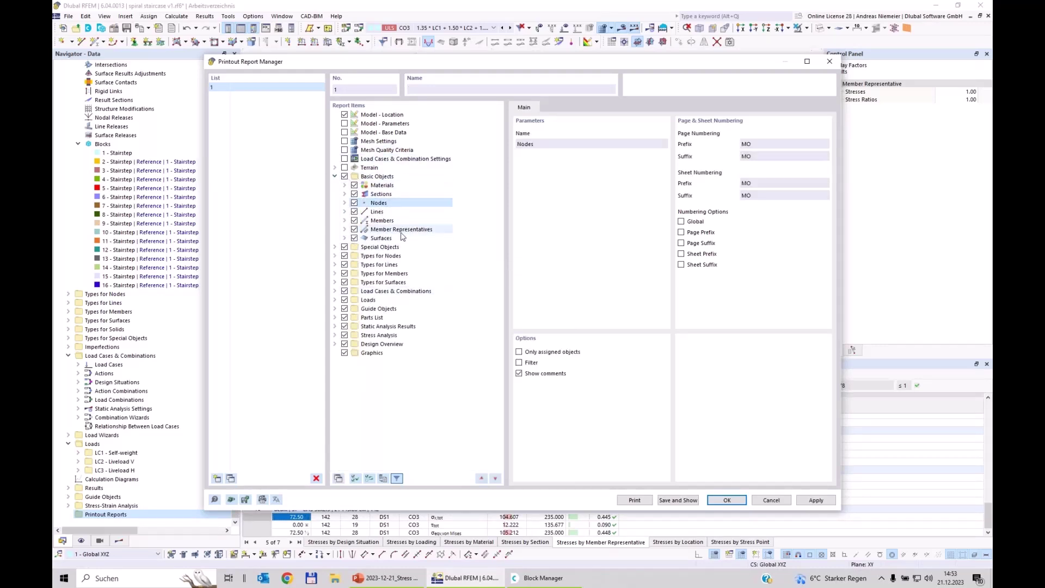
pyautogui.click(335, 247)
pyautogui.click(355, 256)
# Review the types for nodes, lines, members and surfaces, excluding Types for Lines and Types for Surfaces from the report.
pyautogui.click(334, 265)
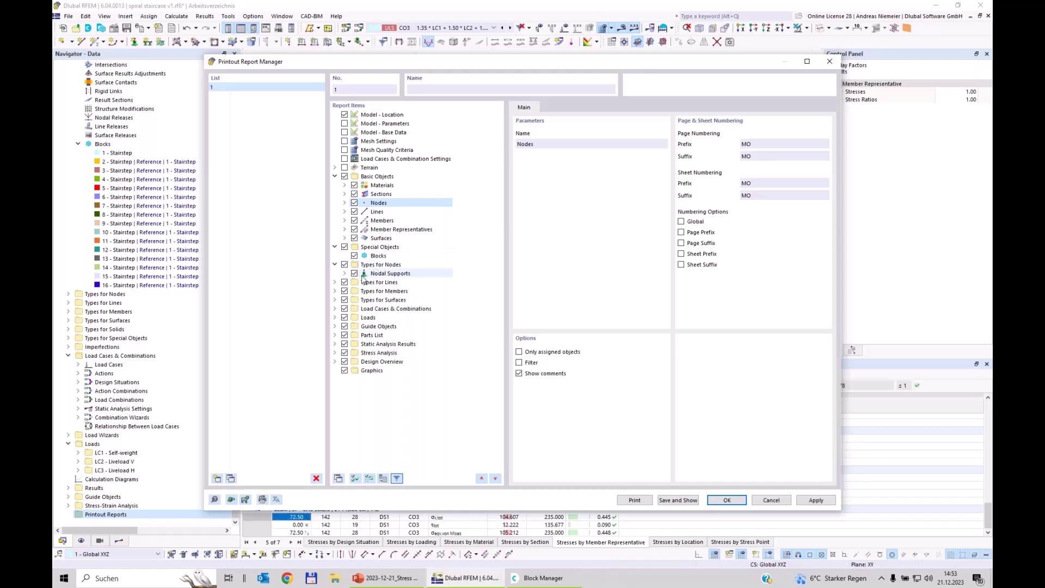
pyautogui.click(335, 282)
pyautogui.click(344, 282)
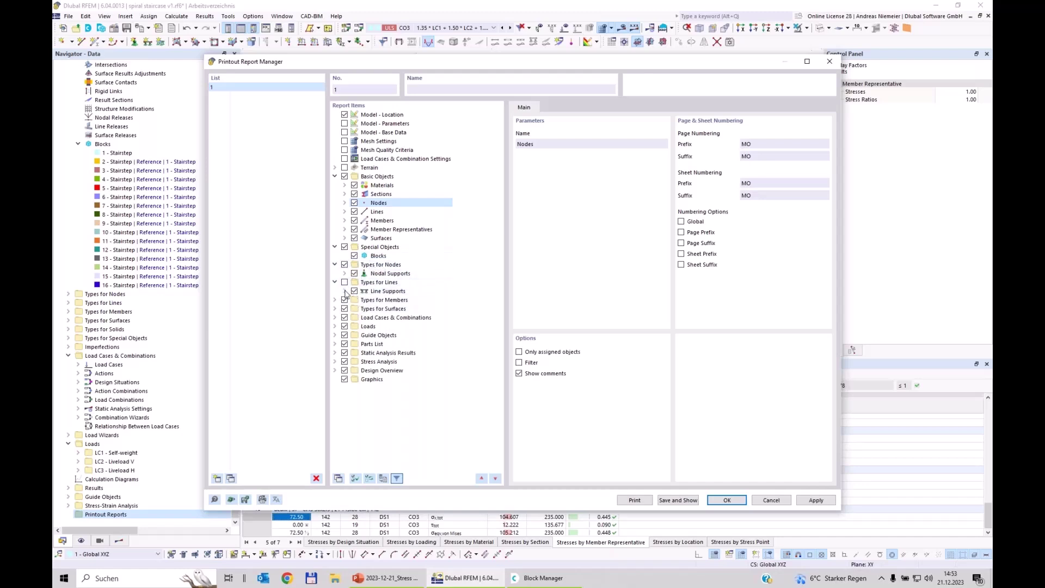
pyautogui.click(335, 300)
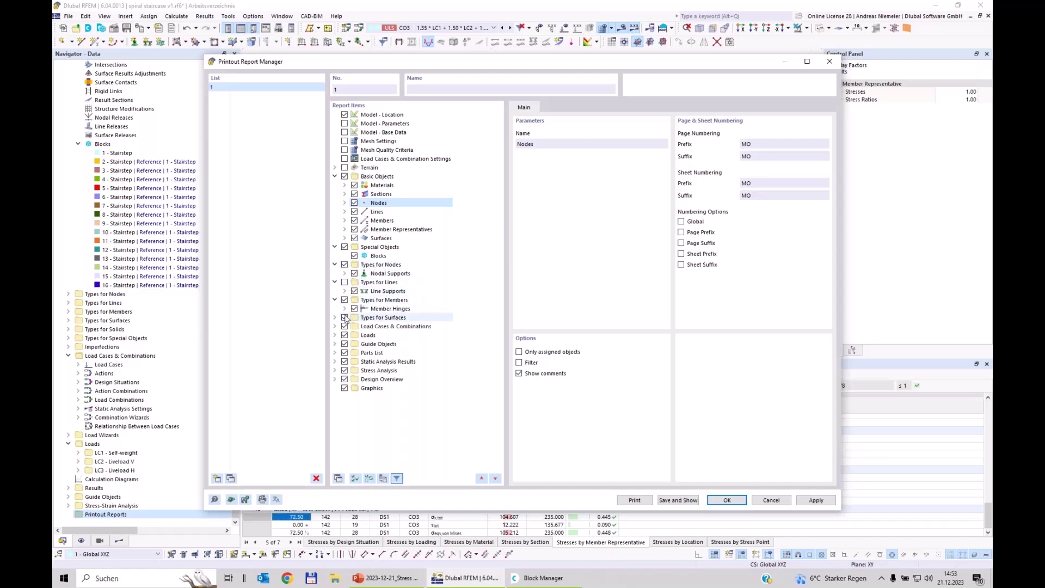
pyautogui.click(335, 318)
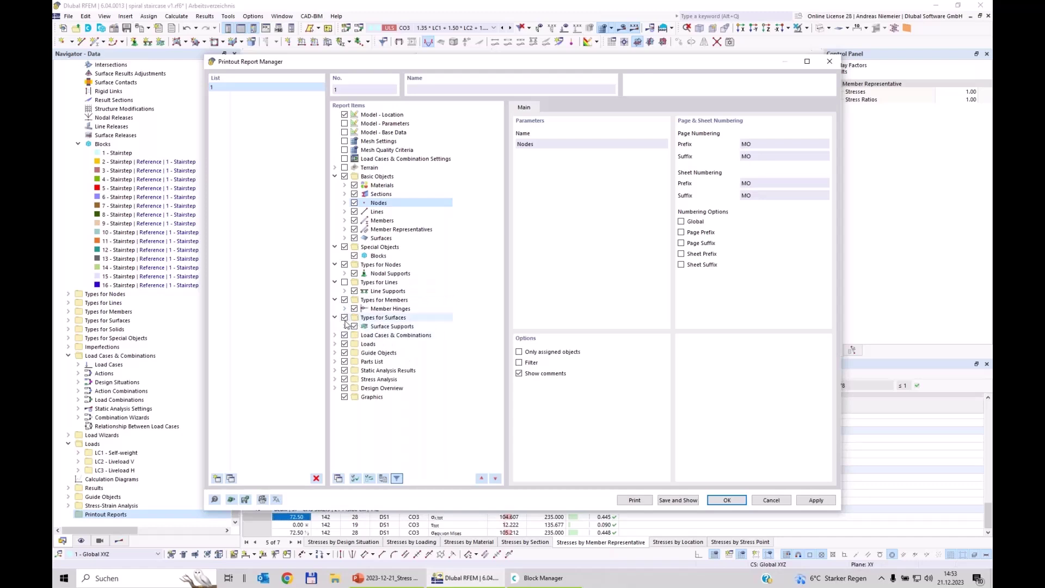
pyautogui.click(344, 318)
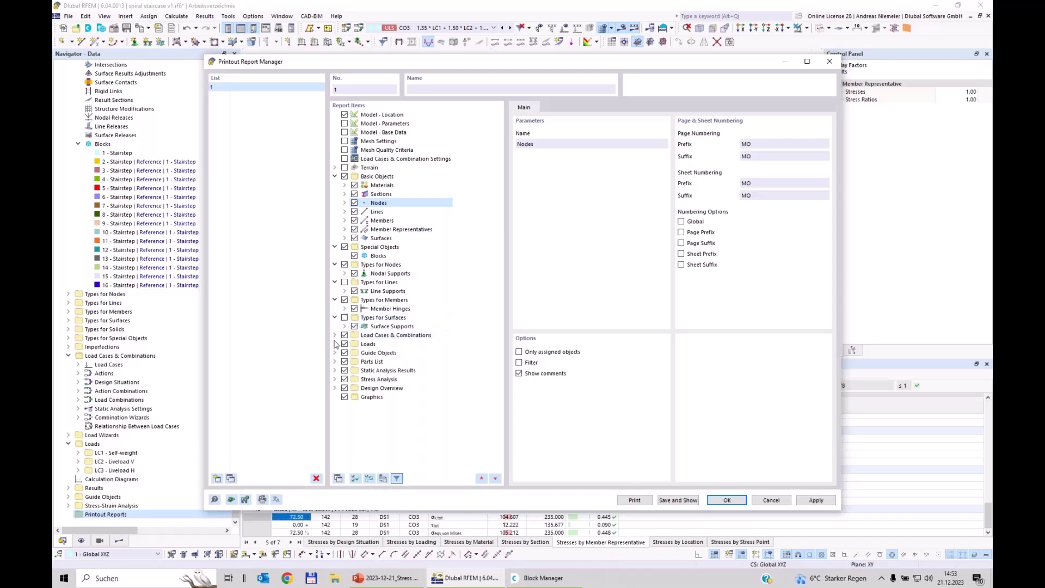
# Include Load Combinations with reduced description in the report, excluding Actions, Static Analysis Settings and Combination Wizards.
pyautogui.click(335, 335)
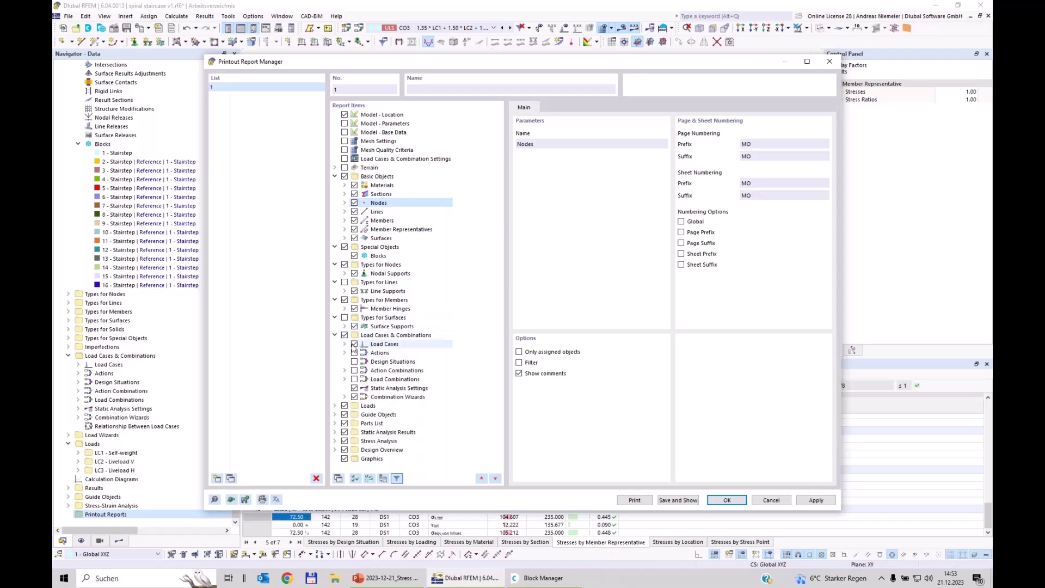
pyautogui.click(354, 388)
pyautogui.click(354, 379)
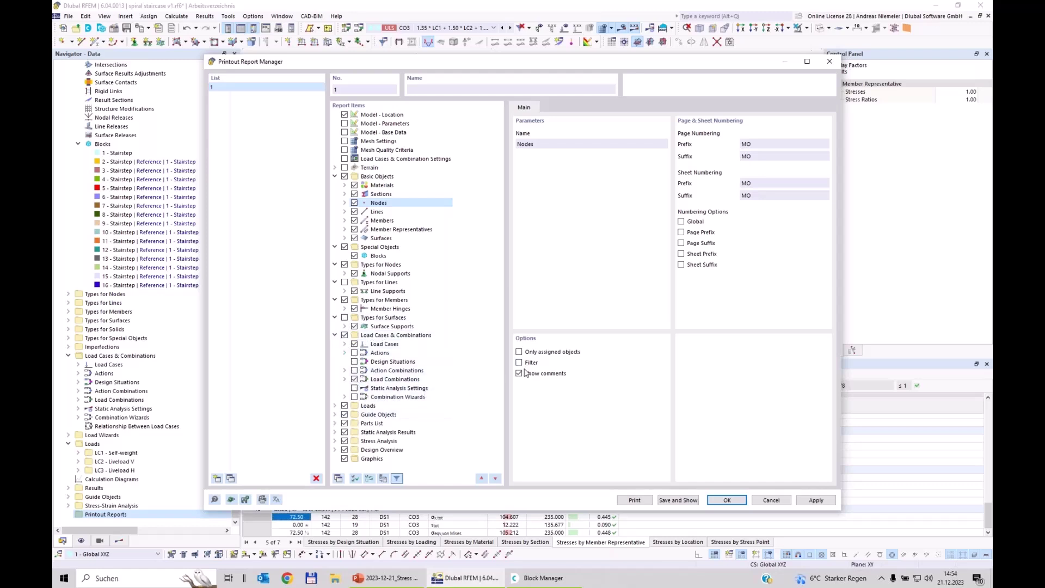
pyautogui.click(399, 380)
pyautogui.click(541, 376)
# Review the Loads, Guide Objects and Parts List items, excluding Guide Objects and Parts List from the report.
pyautogui.click(335, 406)
pyautogui.scroll(-1, 421, 323)
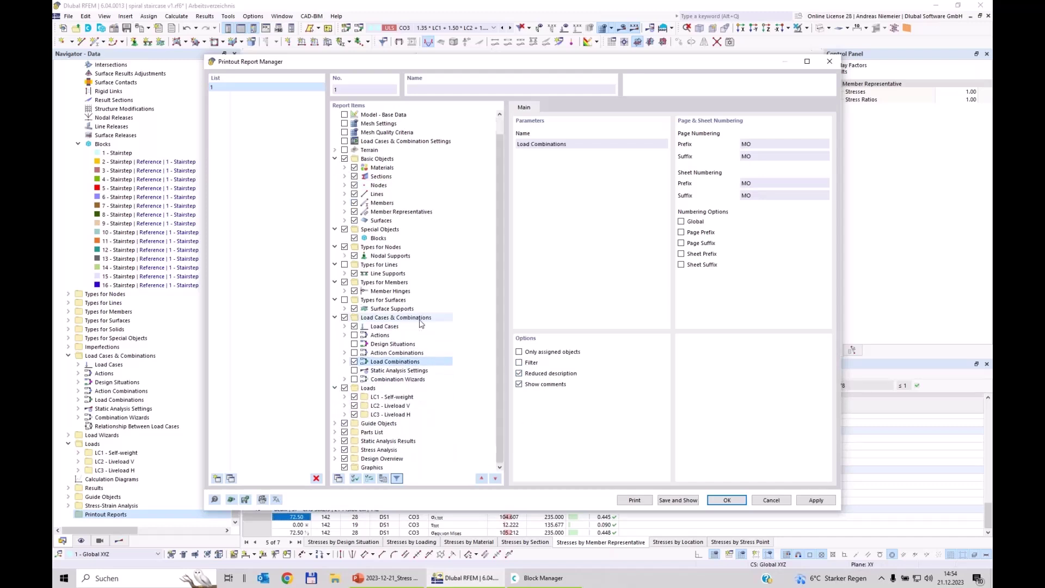
pyautogui.click(335, 423)
pyautogui.scroll(-1, 387, 384)
pyautogui.click(344, 414)
pyautogui.click(335, 432)
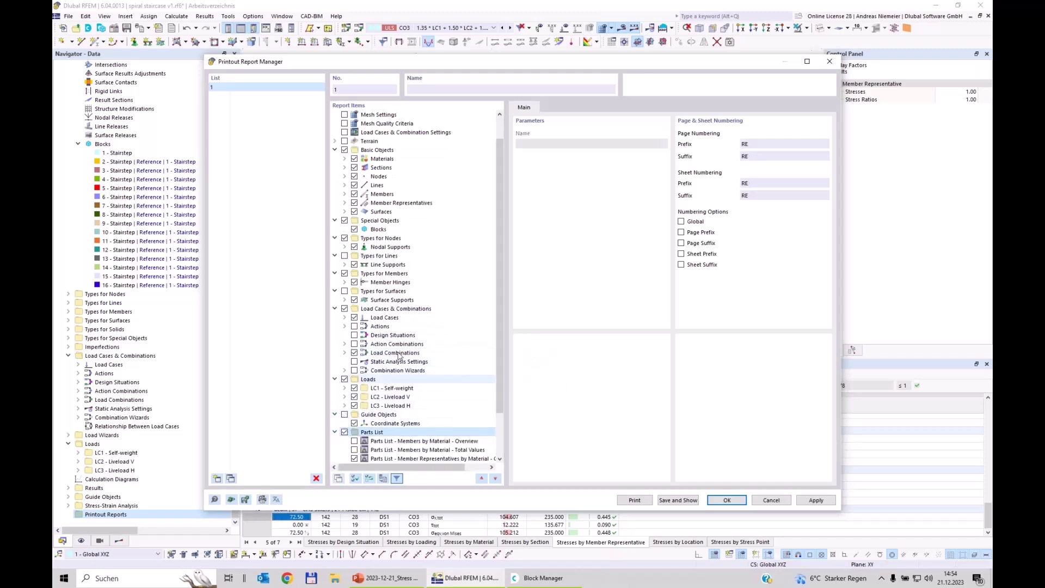
pyautogui.scroll(-2, 399, 355)
pyautogui.click(345, 379)
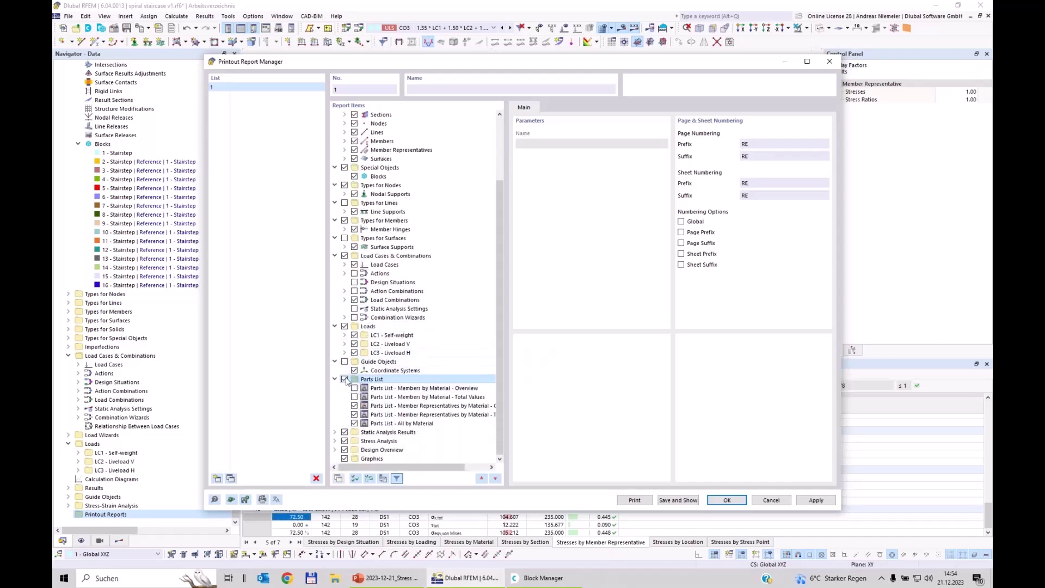
# Exclude Nodes - Support Forces and Members - Internal Forces by Section from the report's Static Analysis Results.
pyautogui.click(335, 431)
pyautogui.scroll(-4, 364, 376)
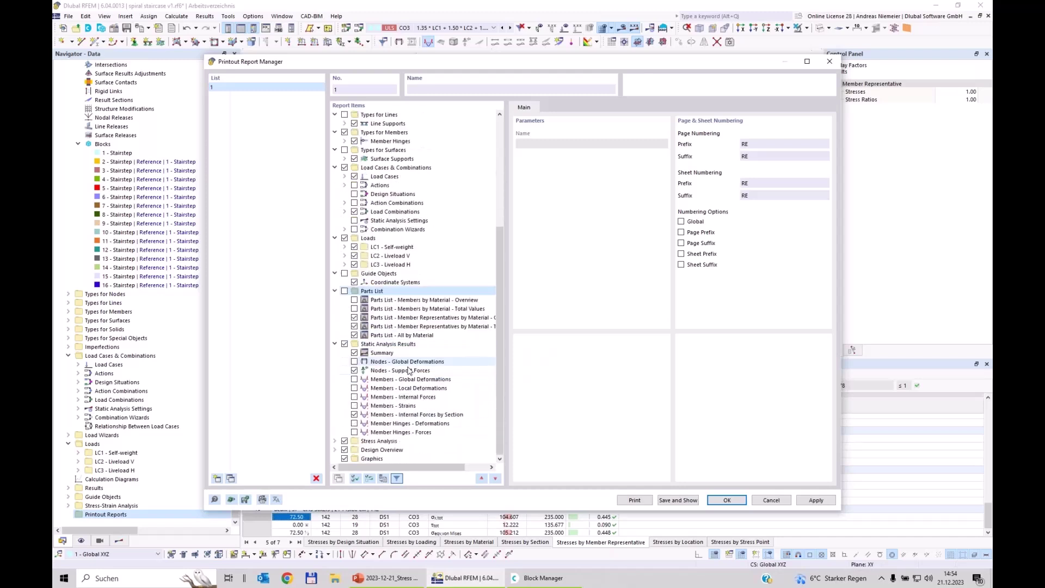
pyautogui.click(355, 370)
pyautogui.click(355, 415)
# Exclude the objects to analyze, design situations, materials, sections, and surface and solid configurations under Stress Analysis from the report.
pyautogui.click(335, 441)
pyautogui.scroll(-4, 348, 431)
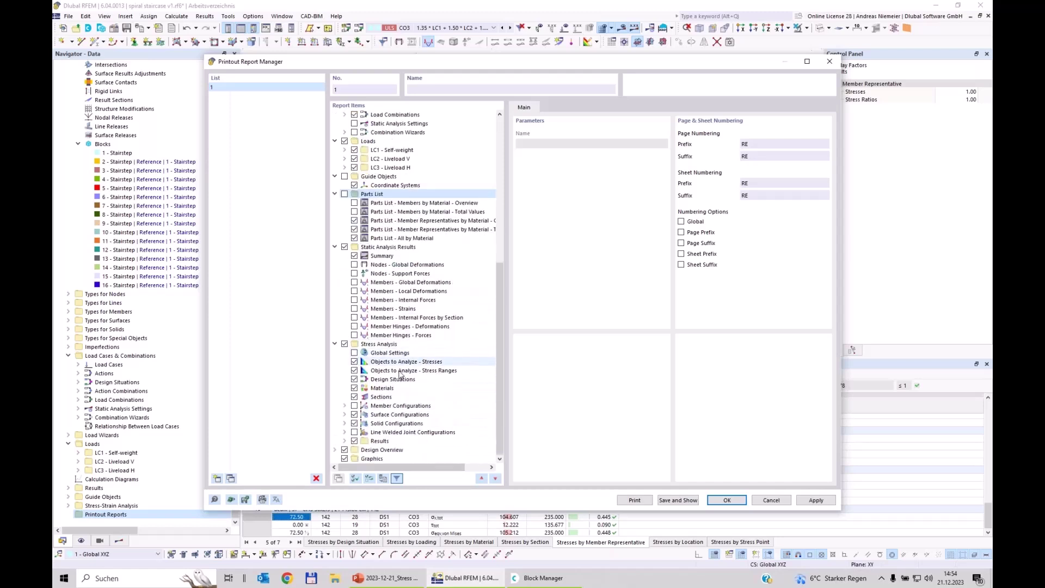
pyautogui.click(354, 423)
pyautogui.click(355, 414)
pyautogui.click(354, 397)
pyautogui.click(354, 388)
pyautogui.click(354, 380)
pyautogui.click(355, 371)
pyautogui.click(354, 361)
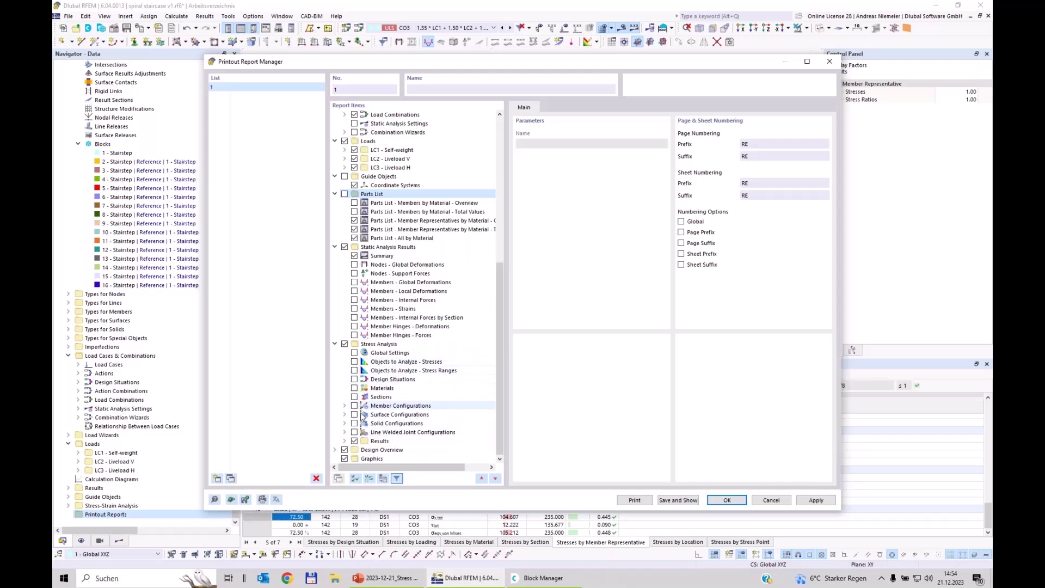
# Limit the report's stress analysis results to Stresses on Member Representatives by Member Representative, excluding all other result tables.
pyautogui.click(345, 441)
pyautogui.scroll(-4, 404, 379)
pyautogui.click(364, 432)
pyautogui.click(364, 423)
pyautogui.click(365, 415)
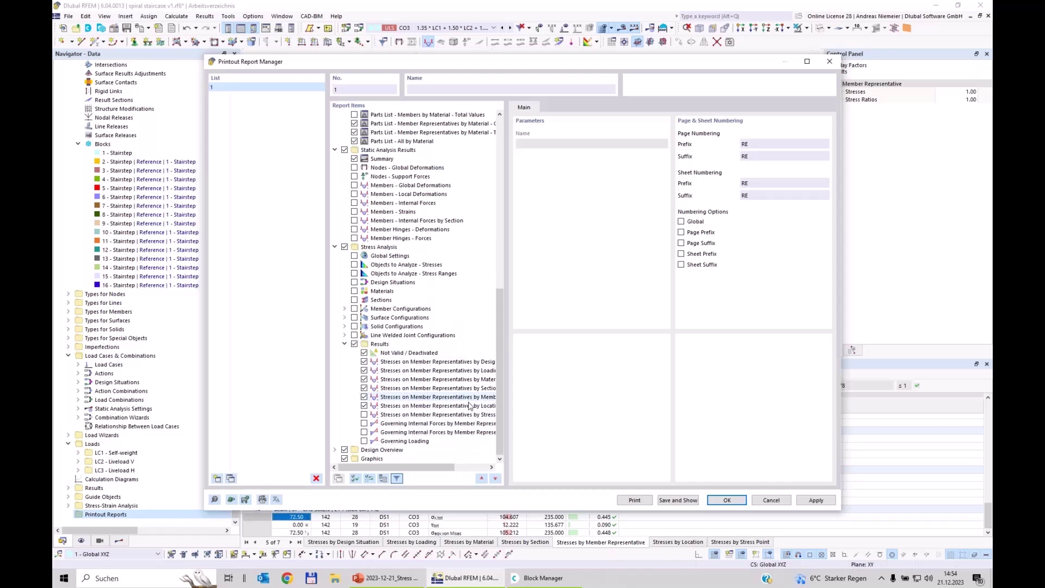
pyautogui.click(364, 406)
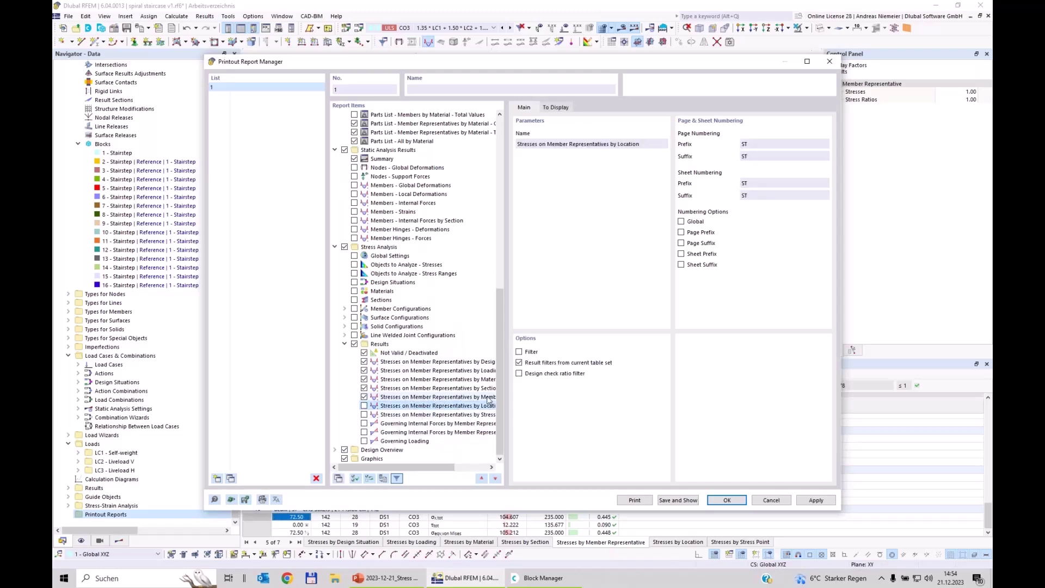
pyautogui.click(364, 388)
pyautogui.click(364, 380)
pyautogui.click(364, 370)
pyautogui.click(364, 362)
pyautogui.click(364, 354)
# Exclude Design Overview from the report, and save and show the printout report.
pyautogui.click(344, 450)
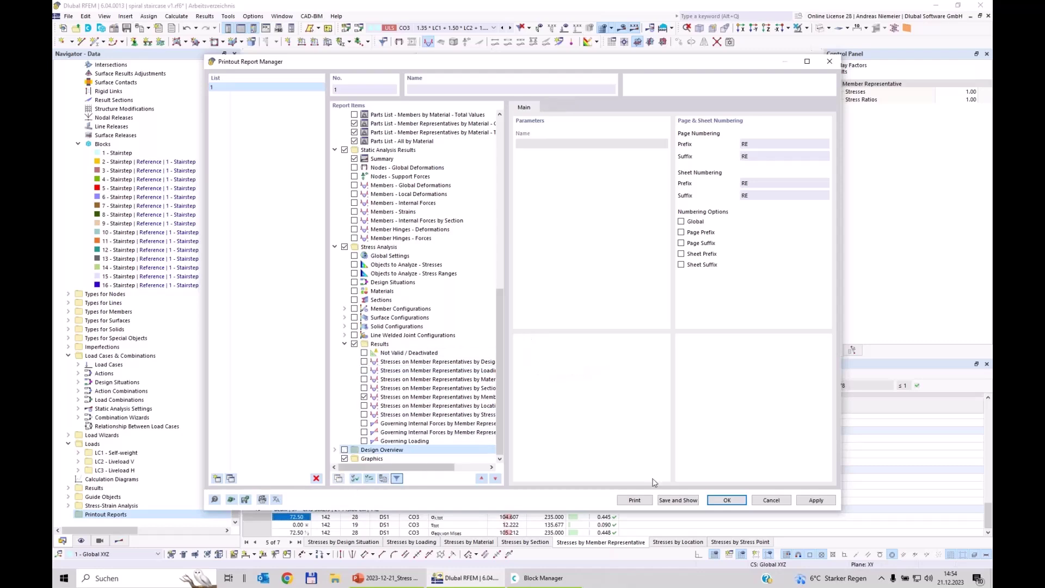
pyautogui.click(759, 501)
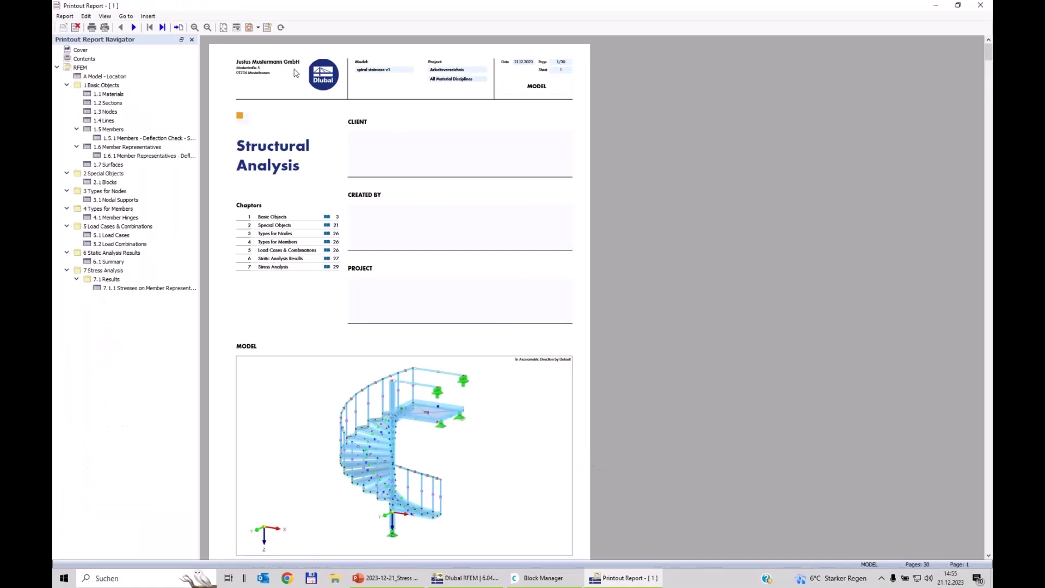
# Examine the printout report from the cover through sections, member representatives, blocks and analysis summary to the stresses by member representative.
pyautogui.scroll(-1, 284, 248)
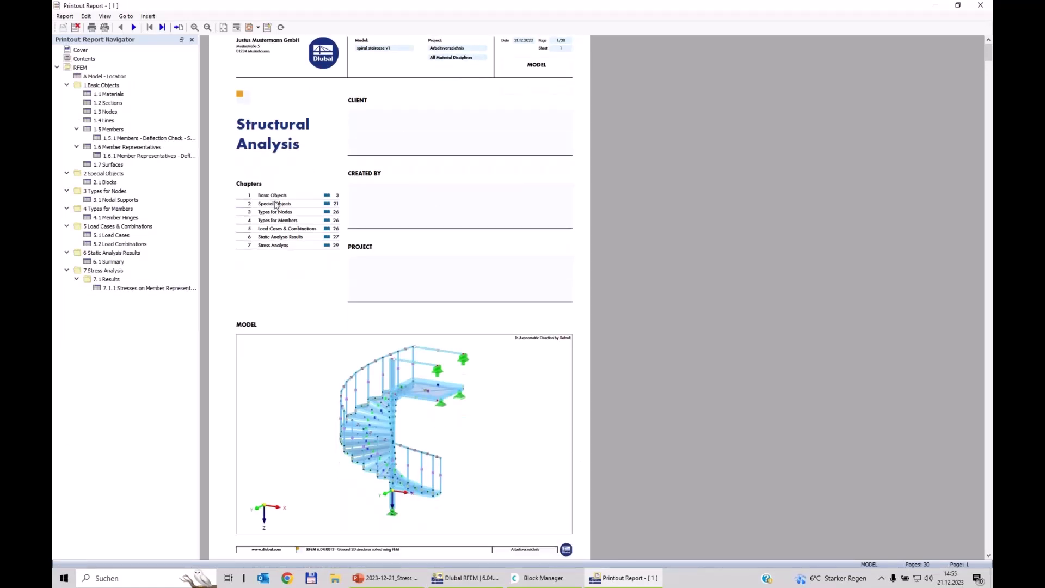
pyautogui.scroll(-10, 387, 297)
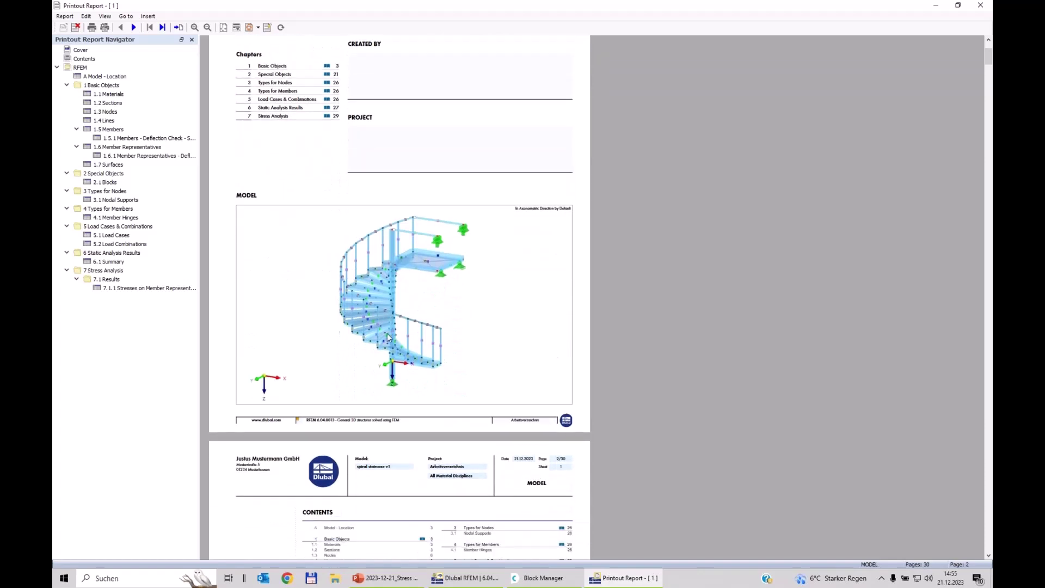
pyautogui.scroll(-20, 390, 338)
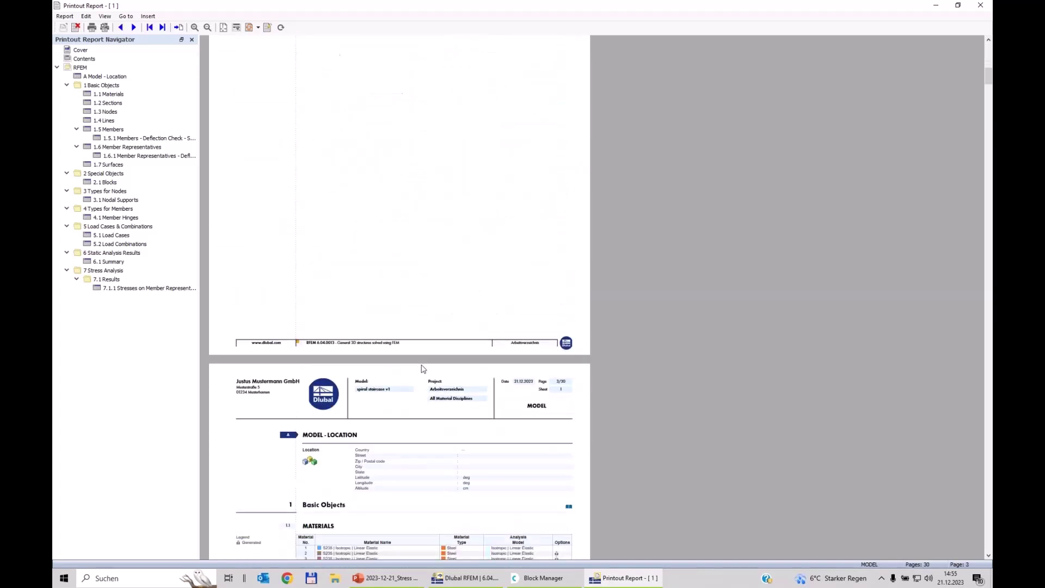
pyautogui.scroll(-20, 426, 369)
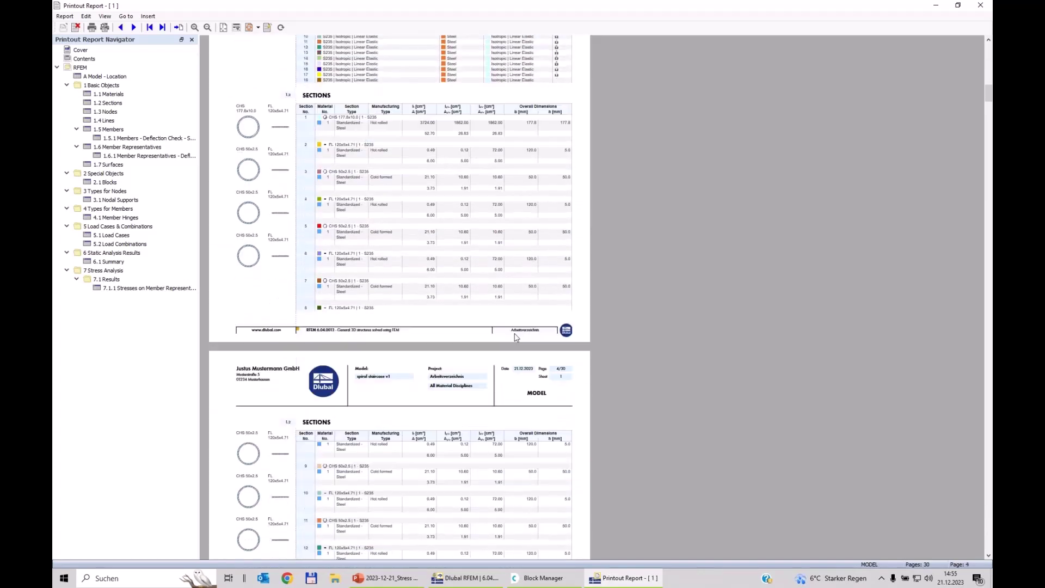
pyautogui.moveTo(988, 102); pyautogui.dragTo(988, 375)
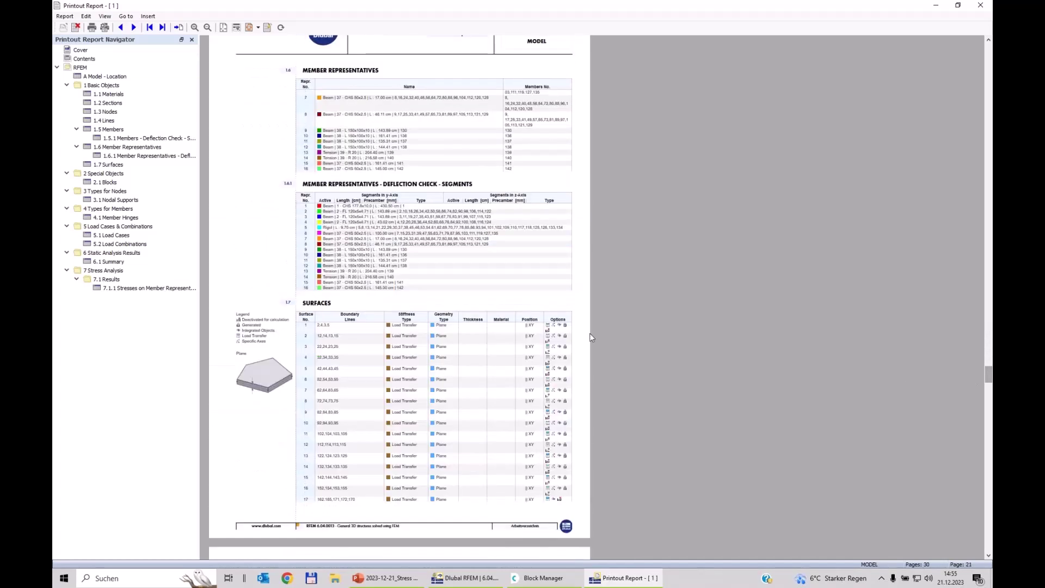
pyautogui.scroll(-10, 413, 364)
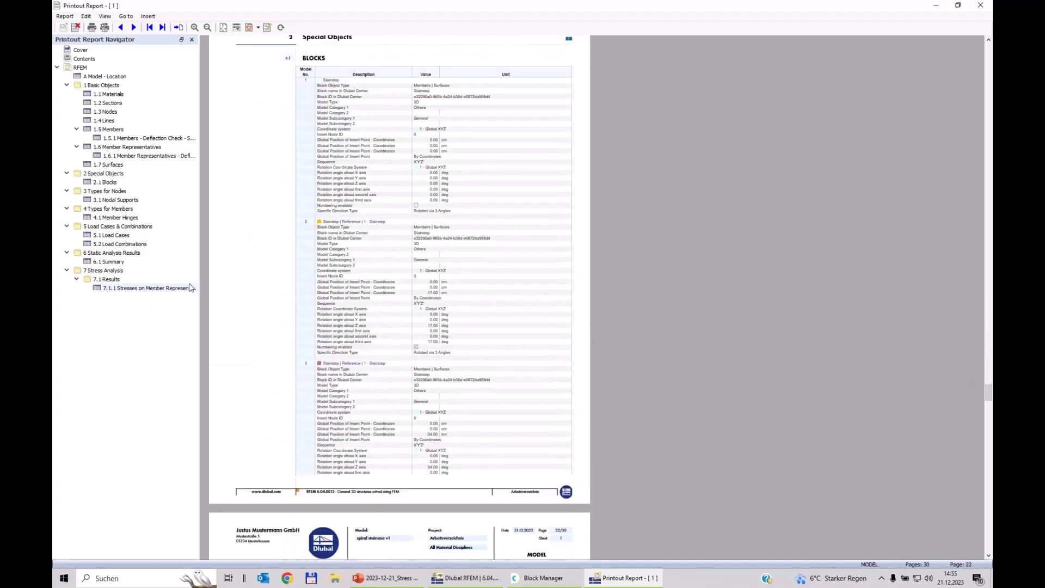
pyautogui.moveTo(990, 396); pyautogui.dragTo(989, 499)
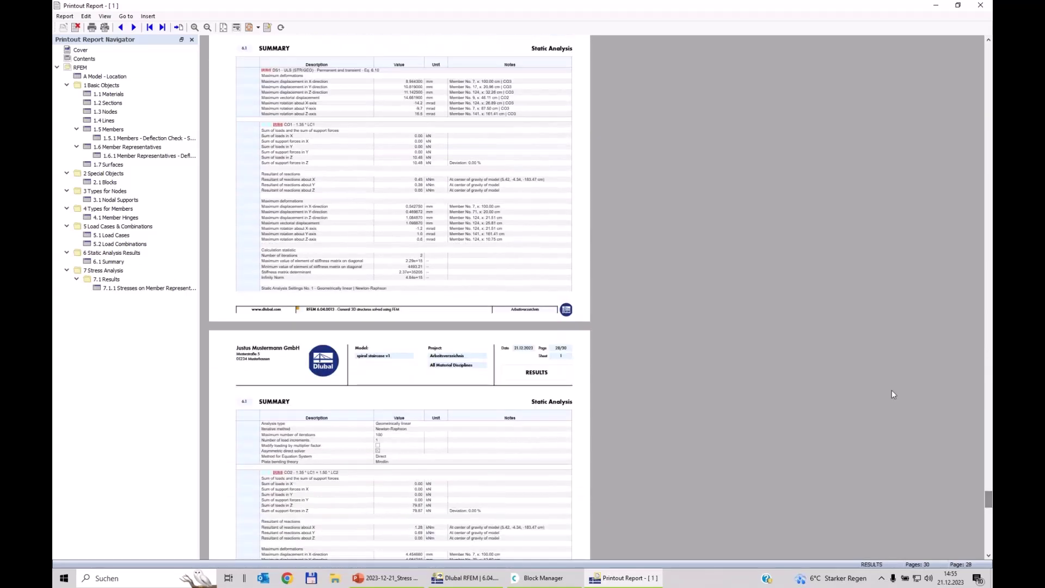
pyautogui.scroll(-5, 457, 176)
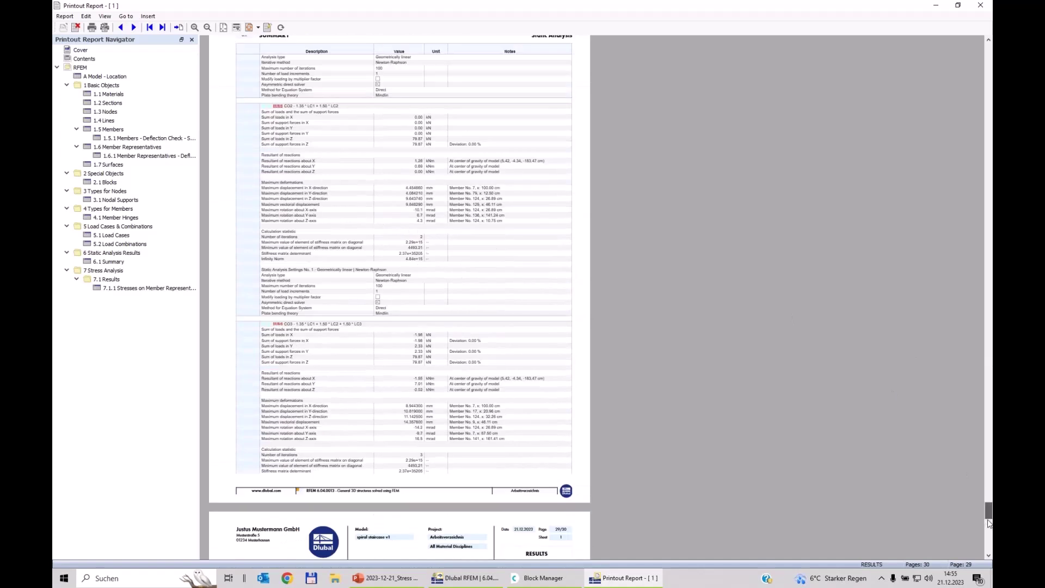
pyautogui.scroll(-7, 396, 100)
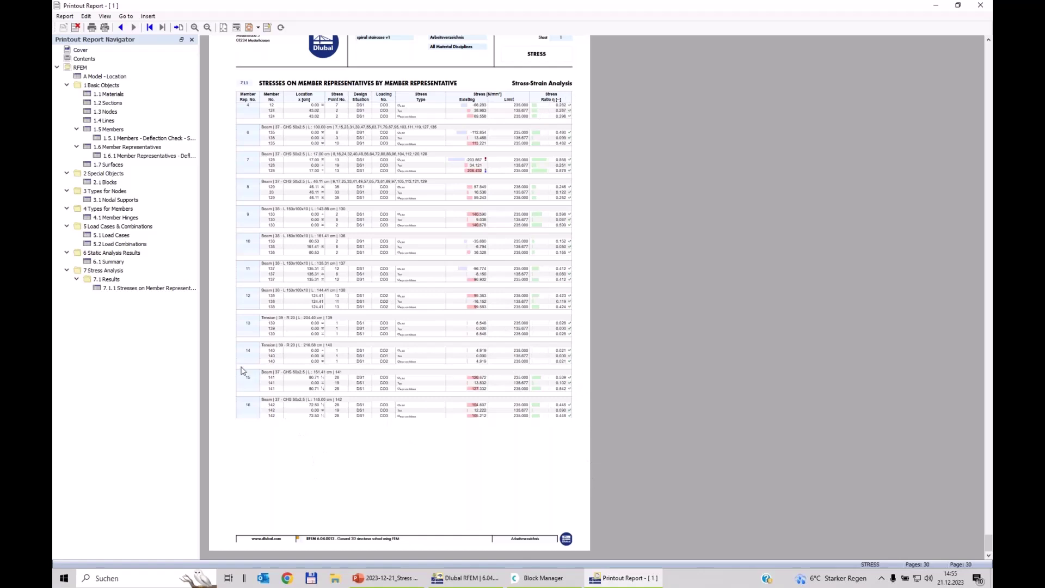
pyautogui.scroll(5, 243, 371)
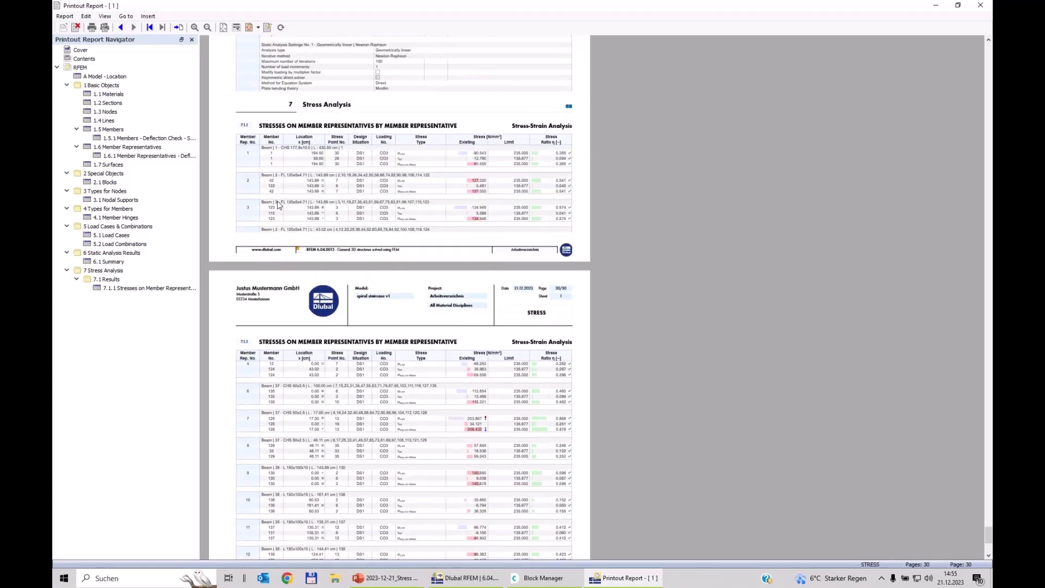
pyautogui.scroll(-3, 277, 204)
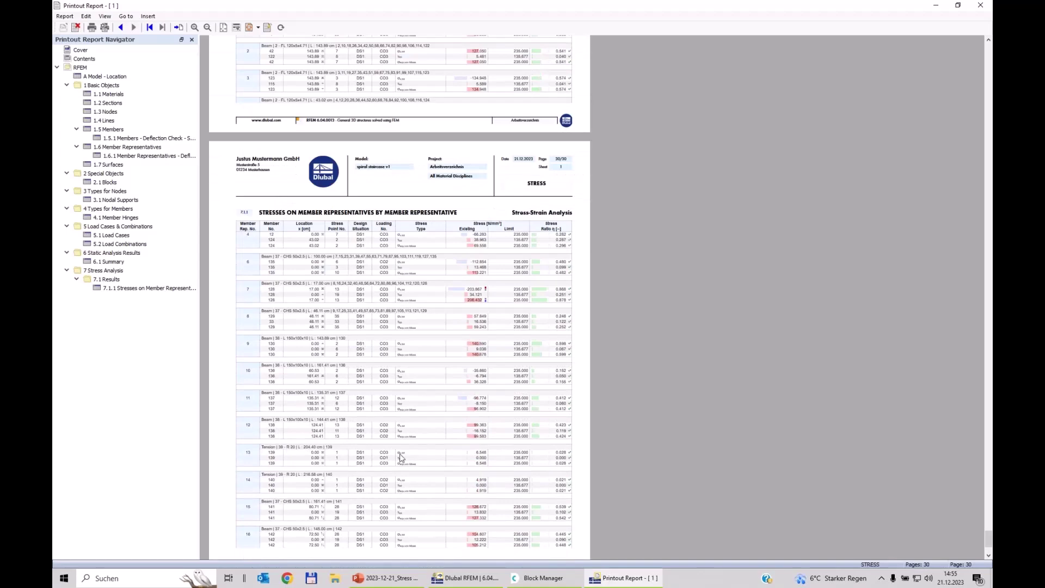
# Switch back to the RFEM model and limit the visible objects to member representative 1, the CHS 177.8x10.0 beam.
pyautogui.click(450, 579)
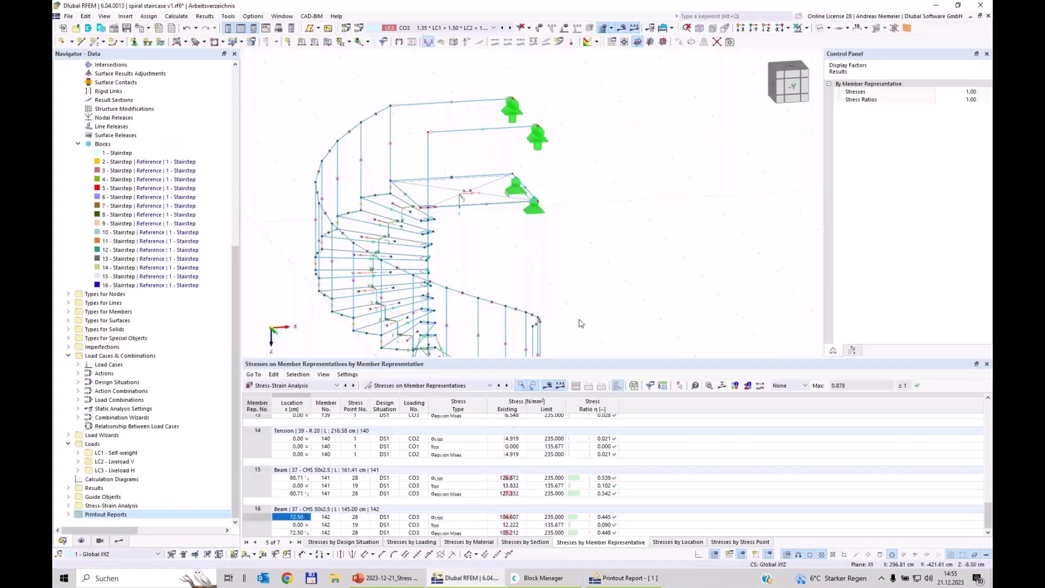
pyautogui.scroll(-5, 616, 228)
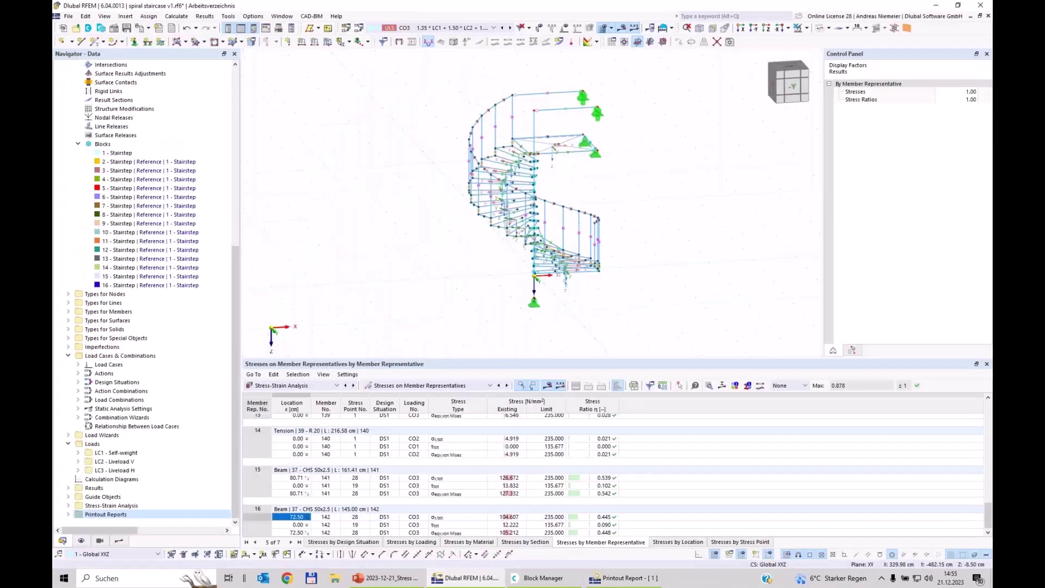
pyautogui.keyDown('ctrl'); pyautogui.moveTo(572, 222); pyautogui.dragTo(610, 224, button='middle'); pyautogui.keyUp('ctrl')
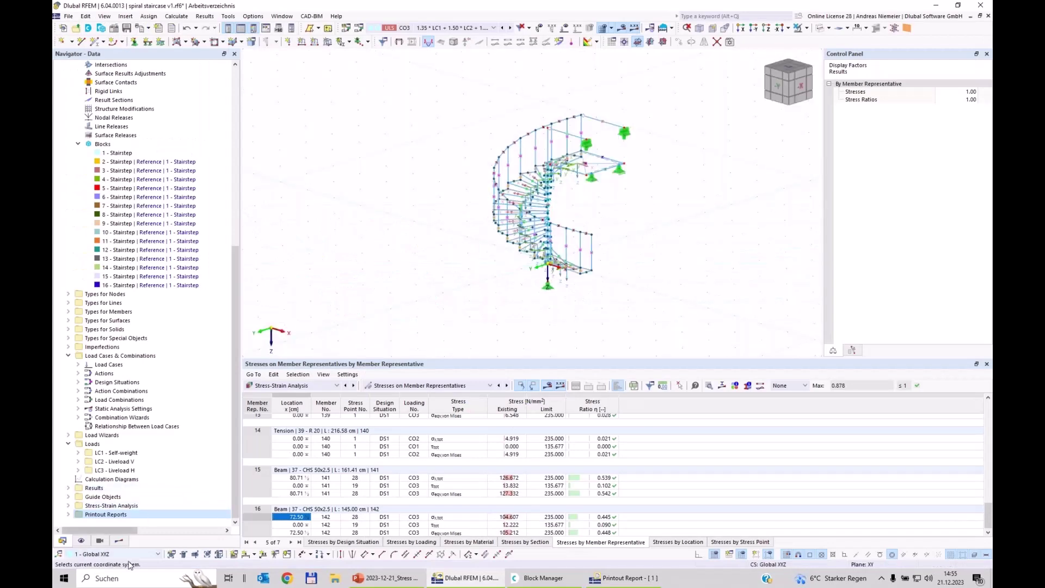
pyautogui.click(100, 541)
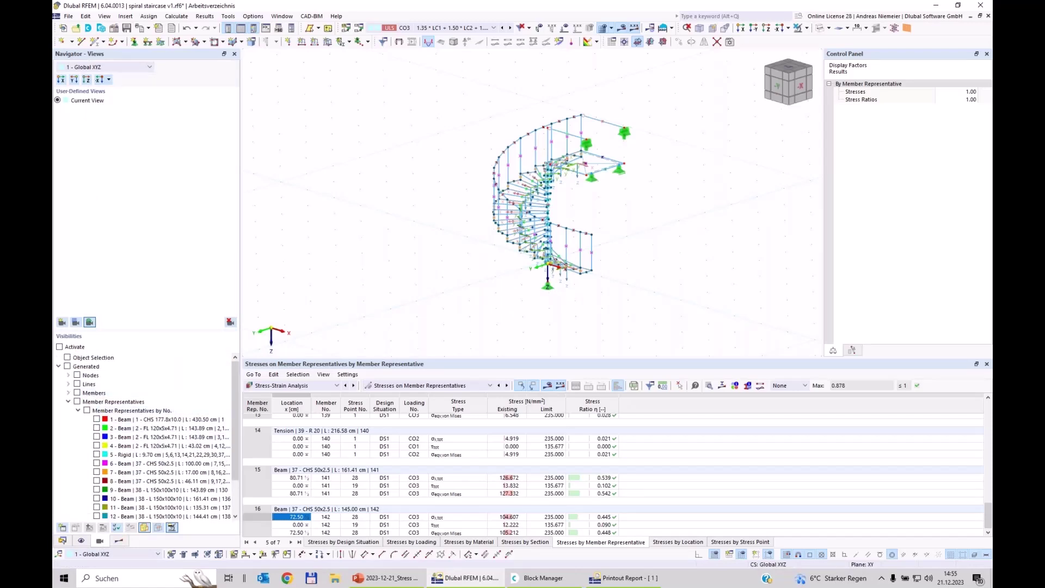
pyautogui.click(96, 420)
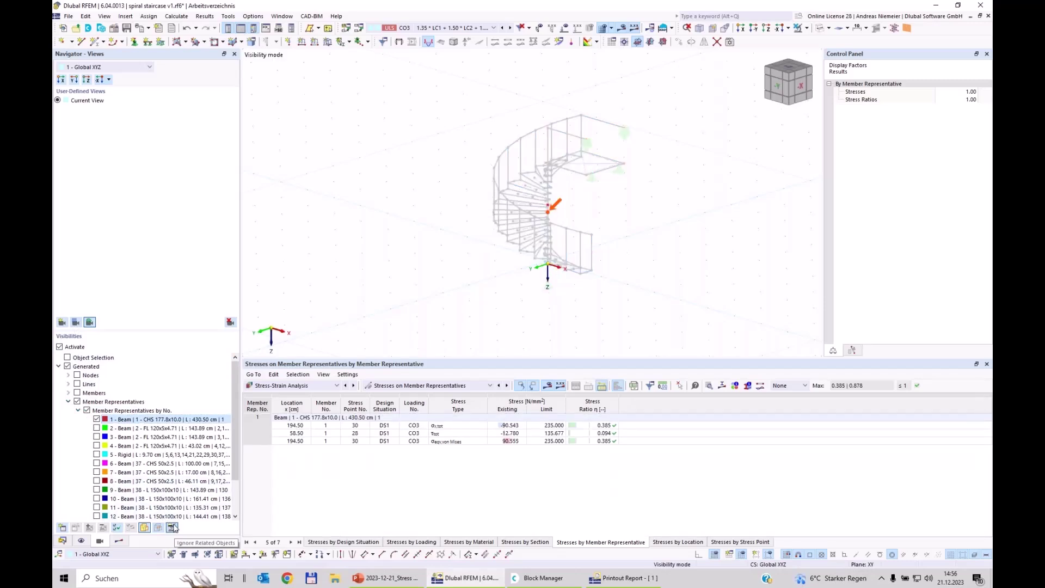
# Display the stress ratios of the member representatives for the equivalent von Mises stress.
pyautogui.click(119, 541)
pyautogui.click(78, 126)
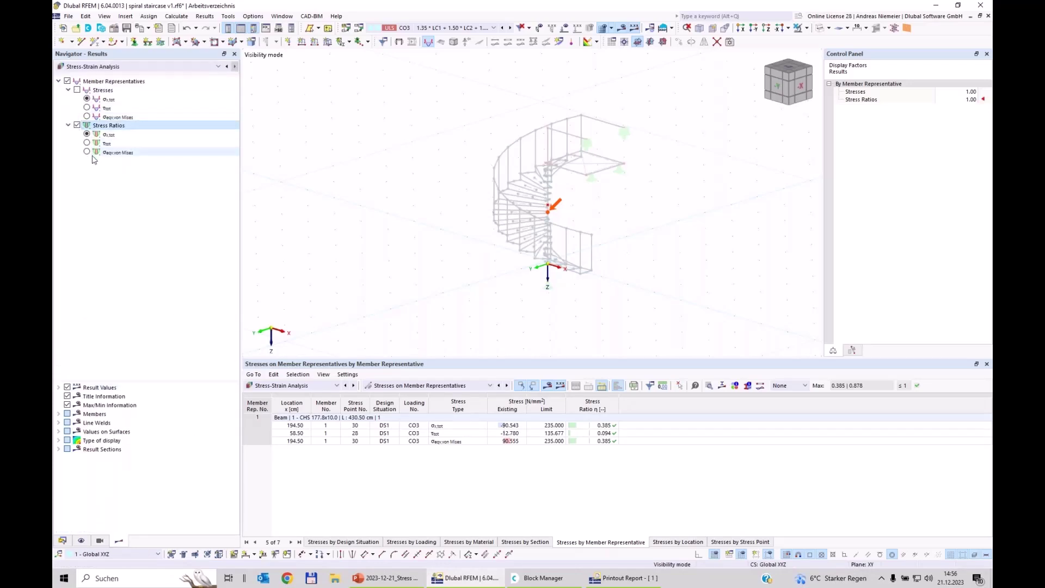
pyautogui.click(87, 152)
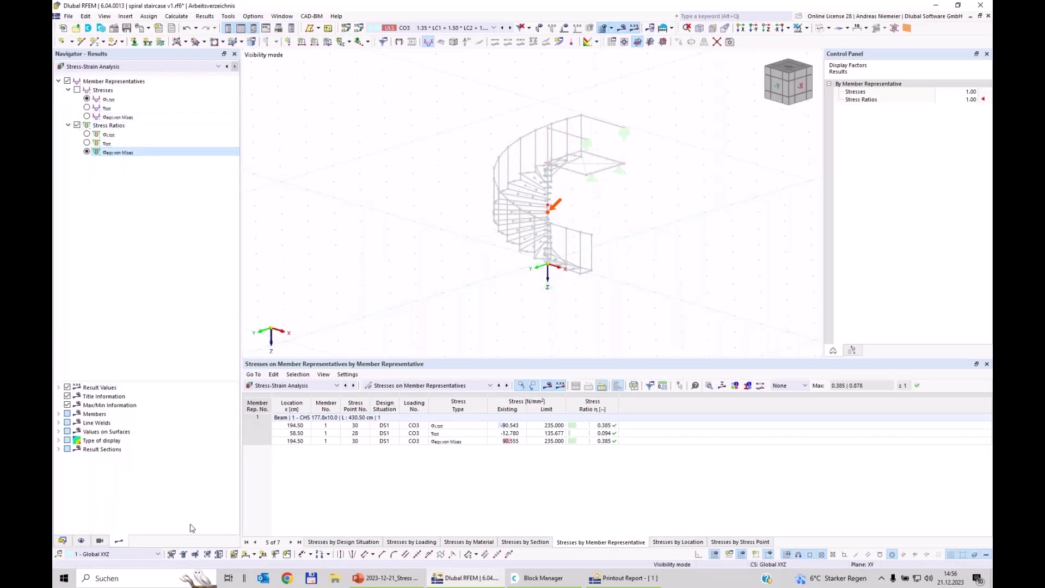
# Reapply the visibility of member representative 1 to show its stress ratio diagram along the staircase's central column.
pyautogui.click(100, 541)
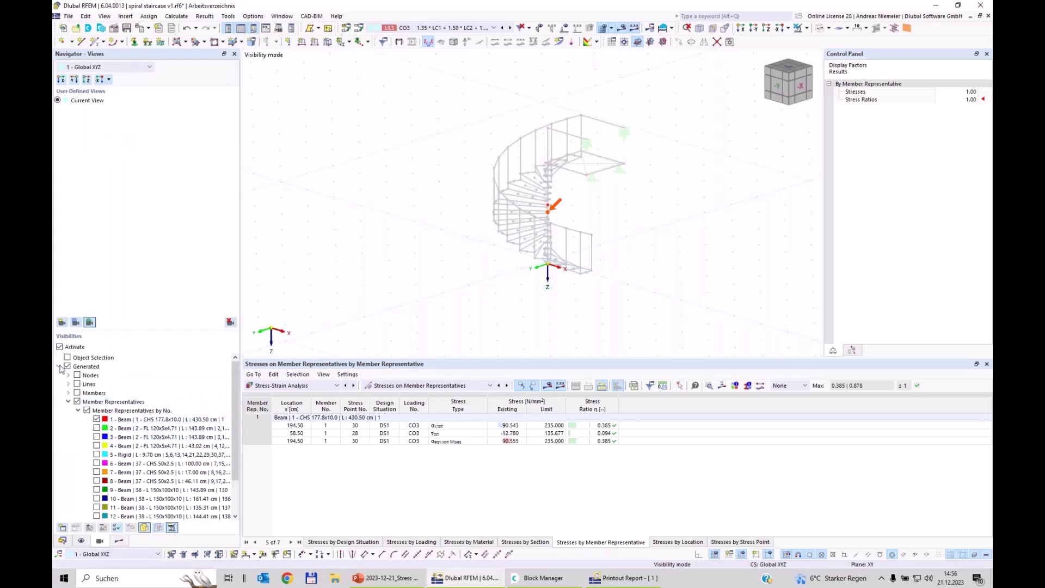
pyautogui.scroll(-2, 146, 391)
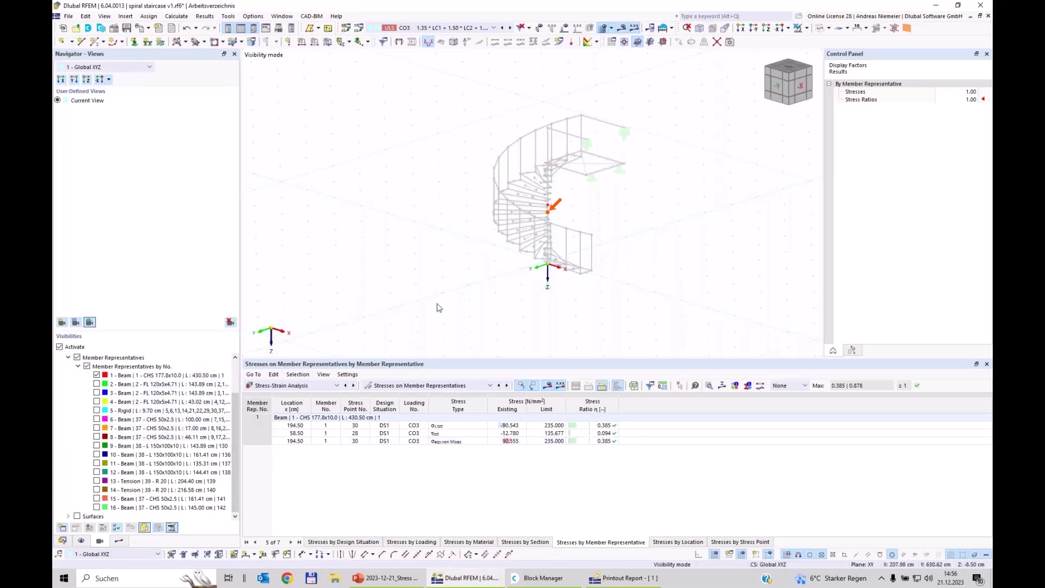
pyautogui.scroll(2, 538, 188)
pyautogui.scroll(3, 538, 188)
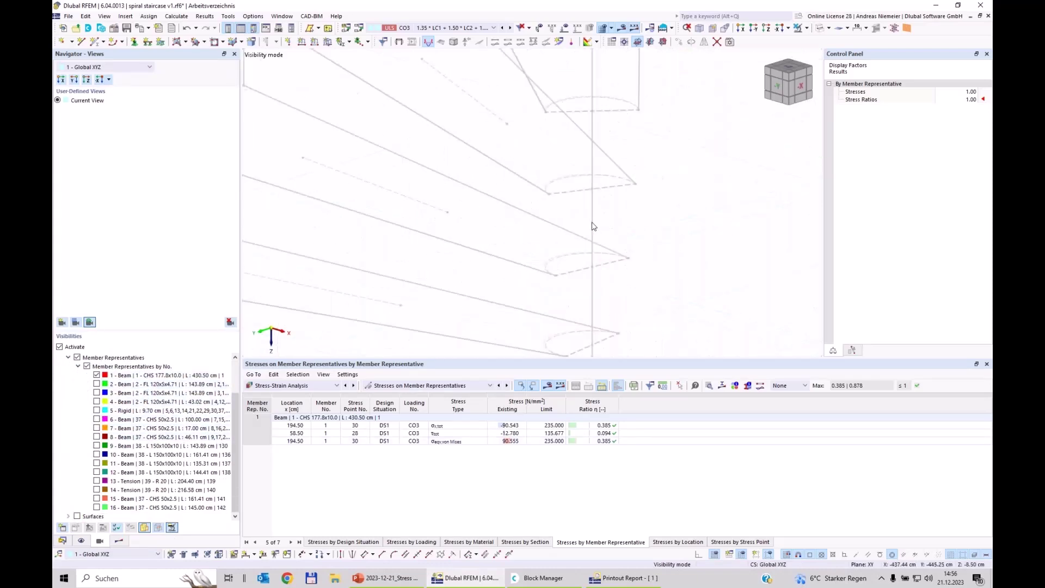
pyautogui.click(97, 375)
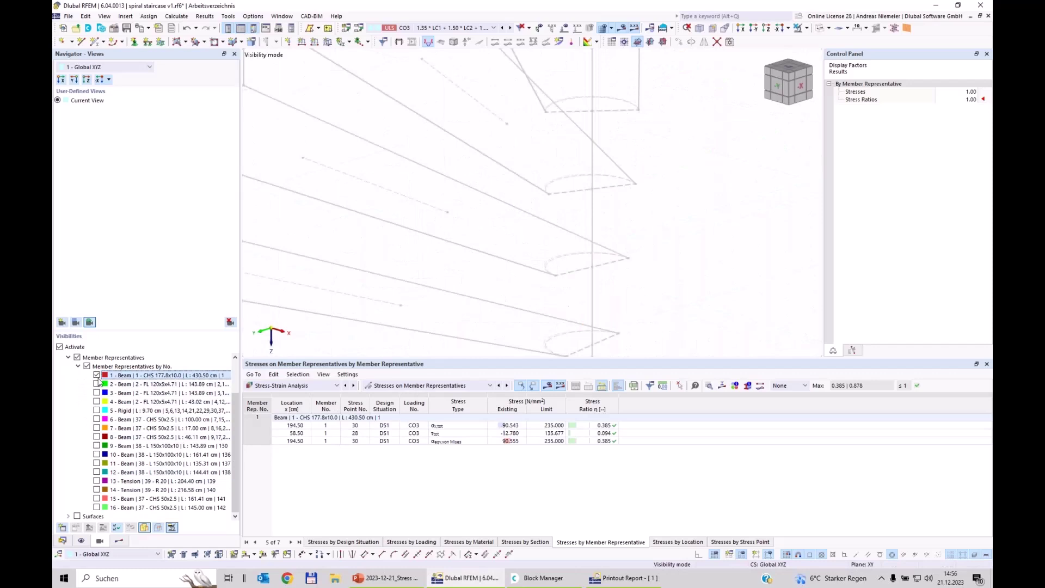
pyautogui.click(96, 375)
pyautogui.scroll(-6, 484, 226)
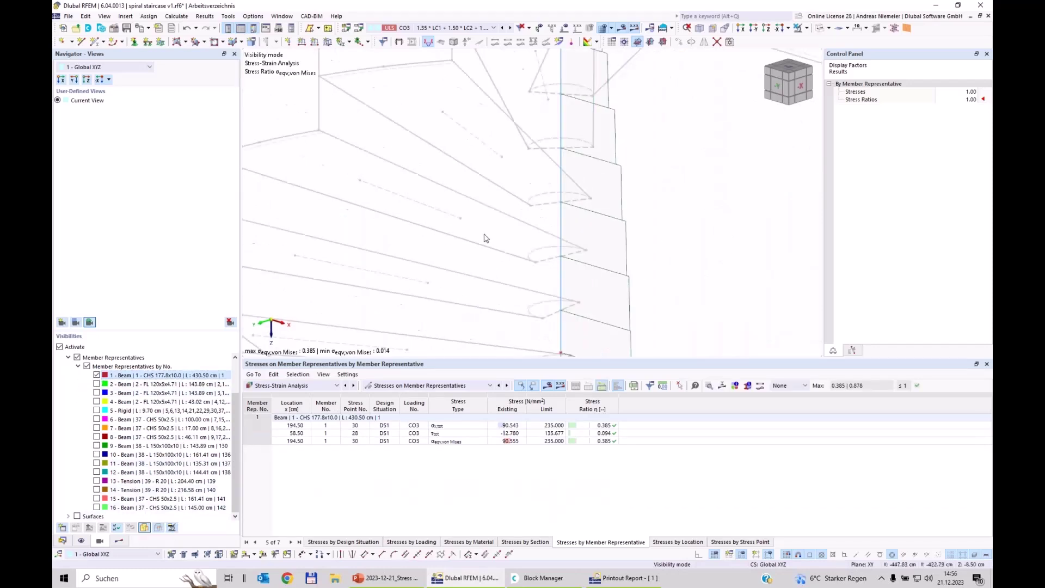
# Set the member results to be shown without diagram, so the stress ratio of the central column appears as colours on the member.
pyautogui.keyDown('ctrl'); pyautogui.moveTo(495, 221); pyautogui.dragTo(517, 111, button='middle'); pyautogui.keyUp('ctrl')
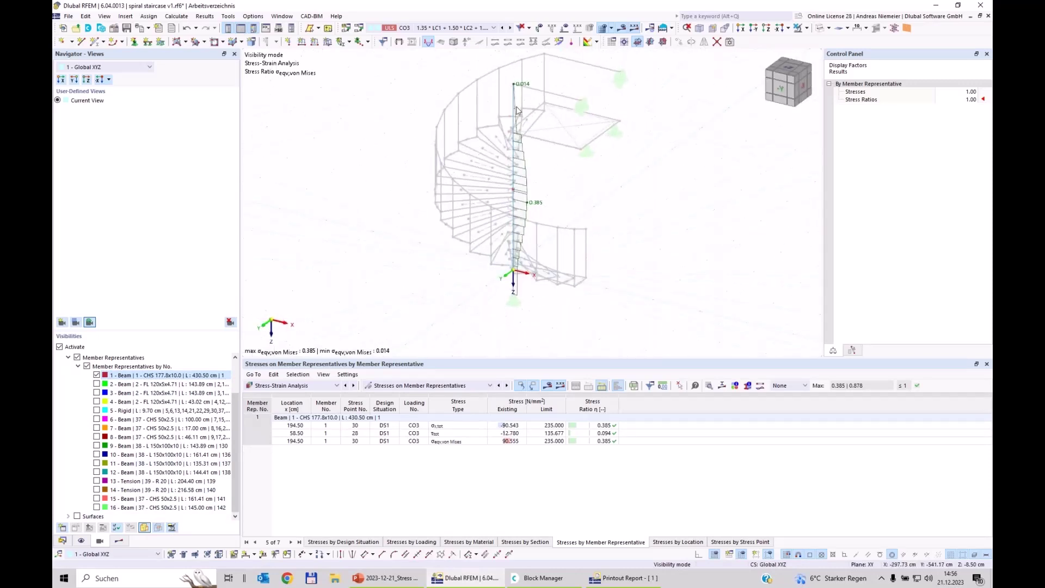
pyautogui.click(82, 541)
pyautogui.scroll(-10, 147, 272)
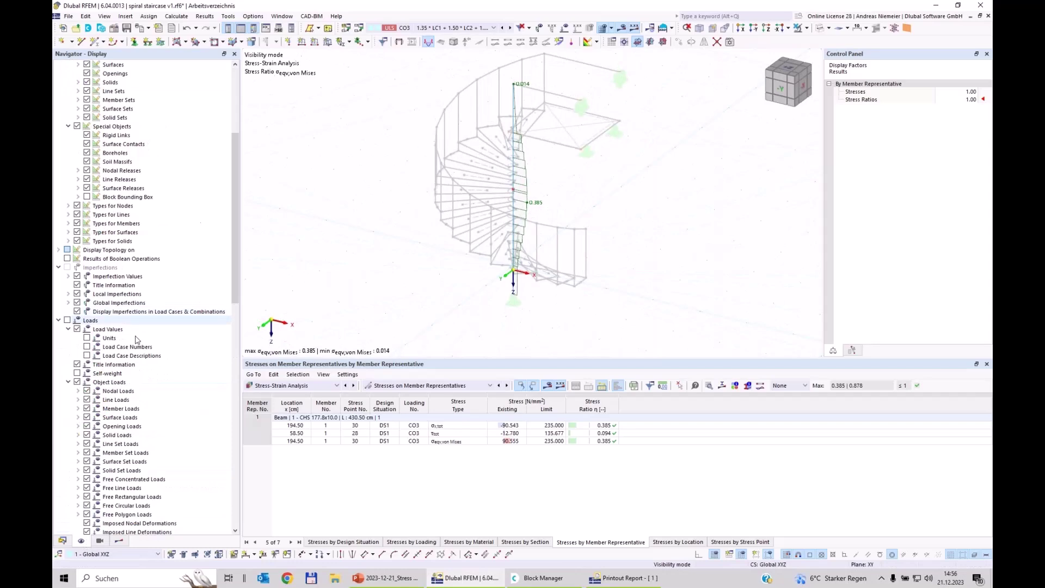
pyautogui.click(119, 540)
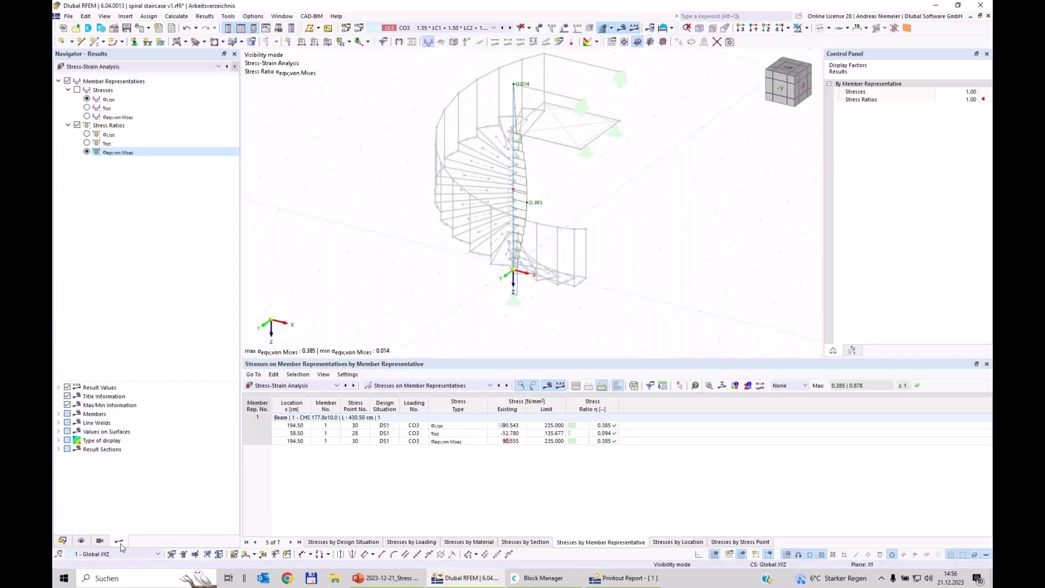
pyautogui.click(58, 414)
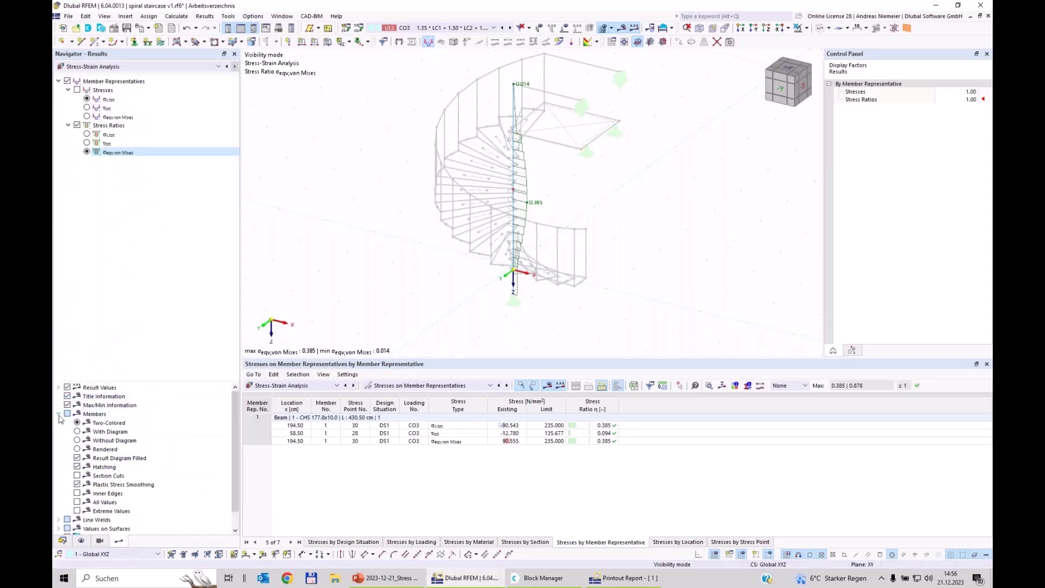
pyautogui.click(77, 440)
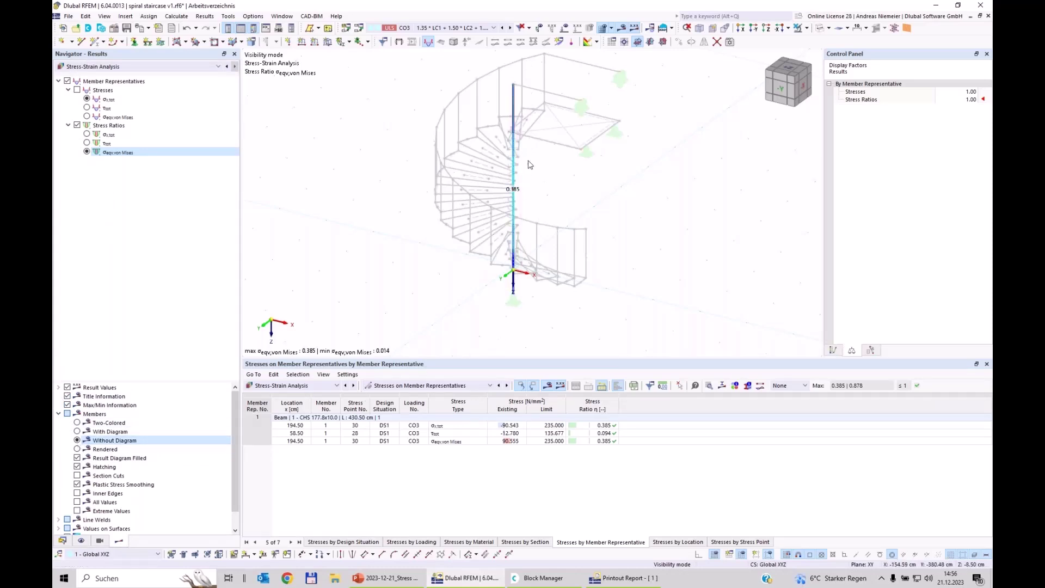
# Send the column's stress ratio view to the printout report as a window-filling picture with a height ratio of 50 %.
pyautogui.click(62, 541)
pyautogui.click(699, 28)
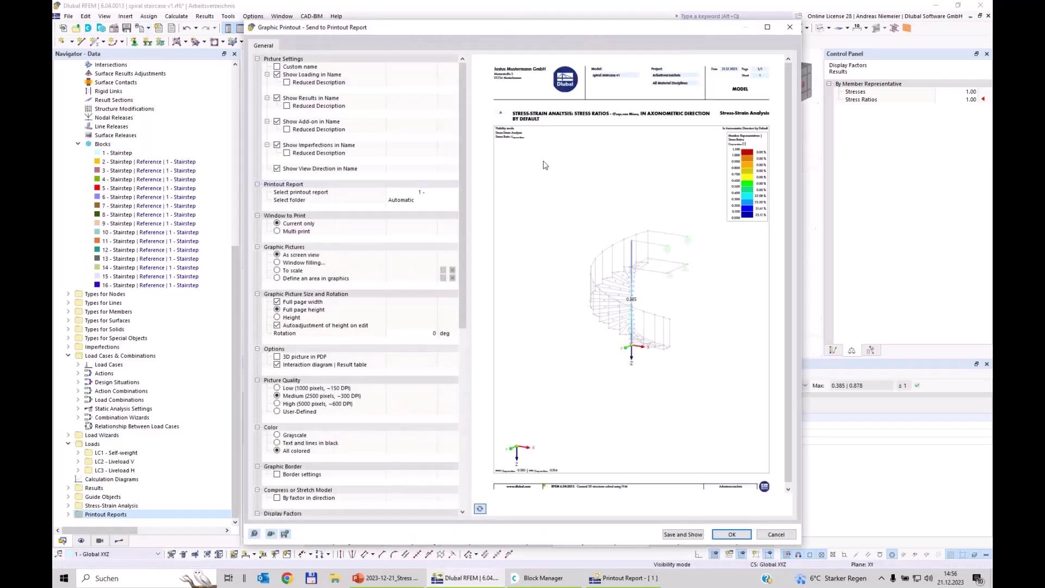
pyautogui.click(278, 263)
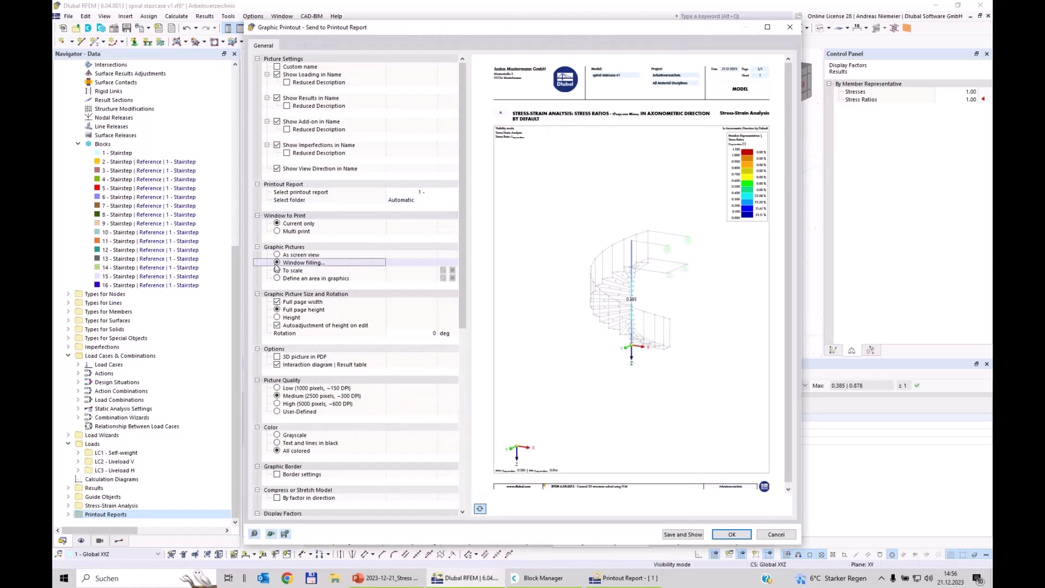
pyautogui.click(277, 317)
pyautogui.click(419, 325)
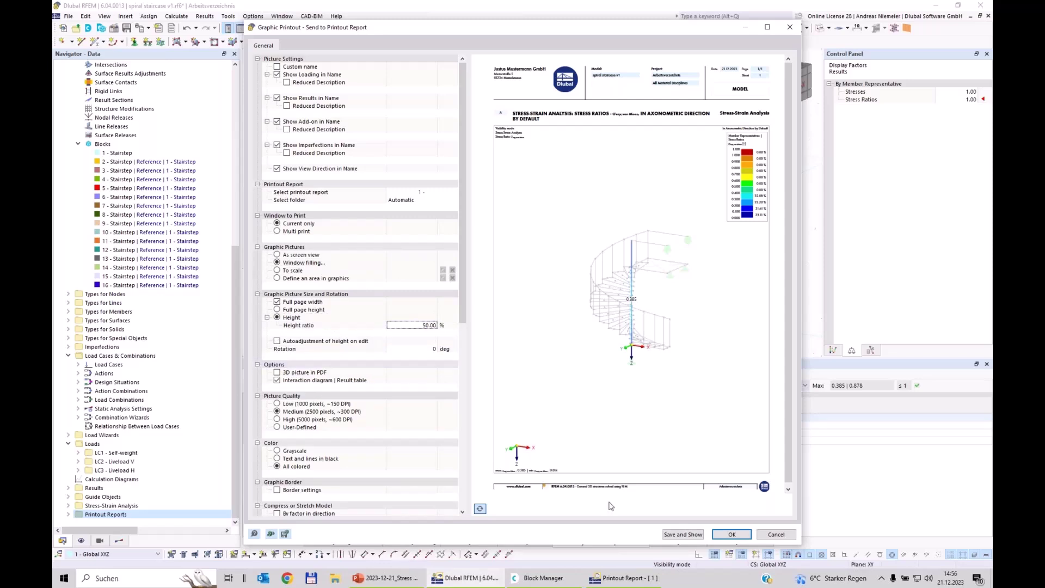
pyautogui.click(728, 539)
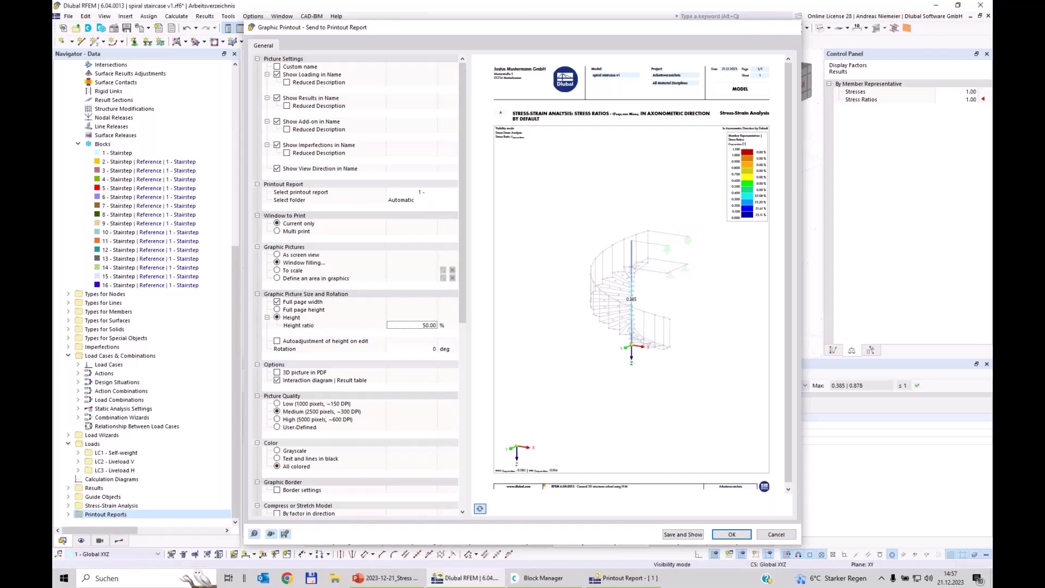
# Limit the visible objects to member representatives 2, 3 and 4, the FL 120x5x4.71 beams, and send their stress ratio view to the printout report.
pyautogui.click(99, 541)
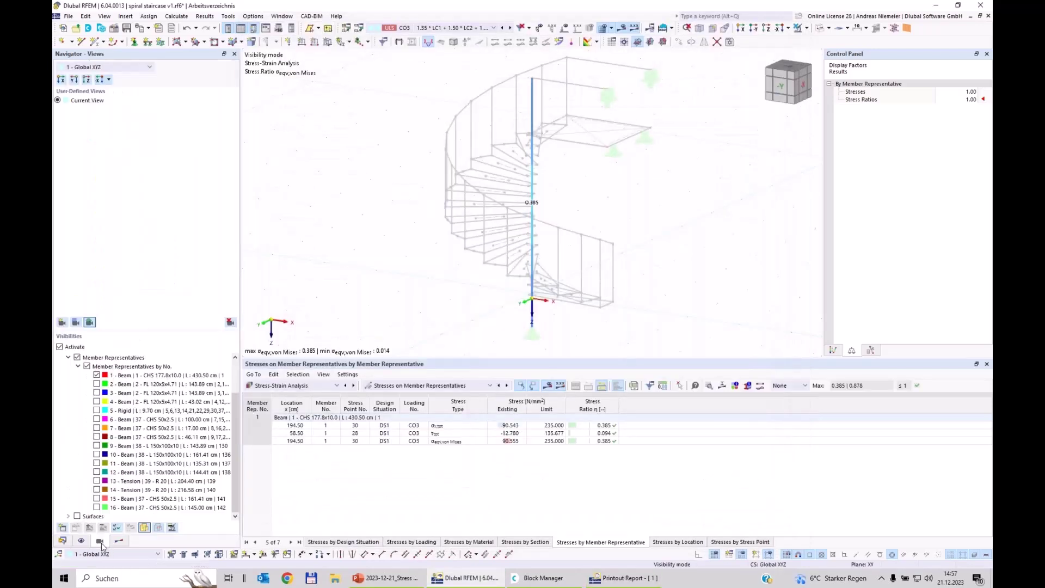
pyautogui.click(97, 384)
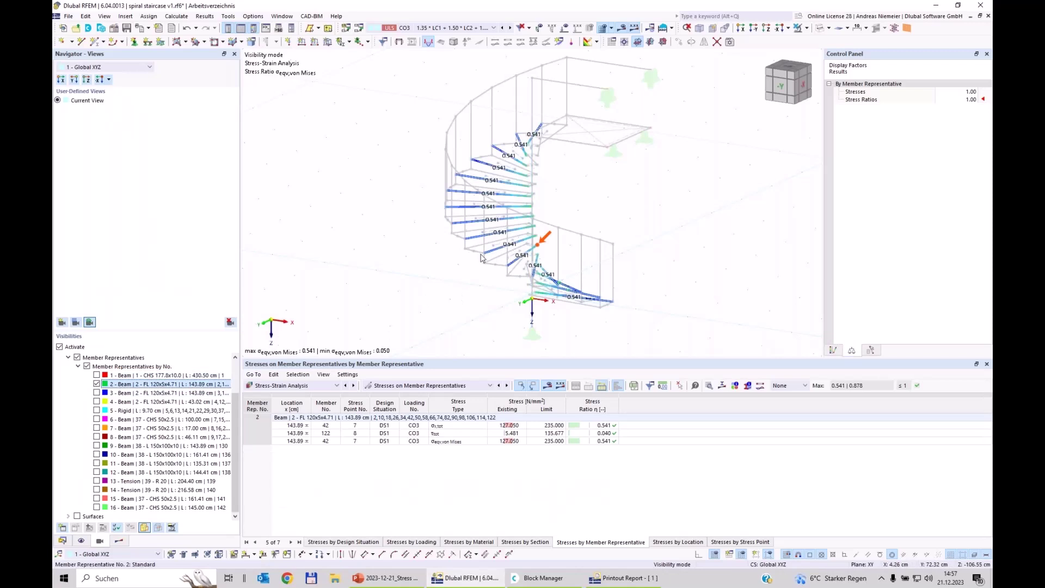
pyautogui.click(96, 393)
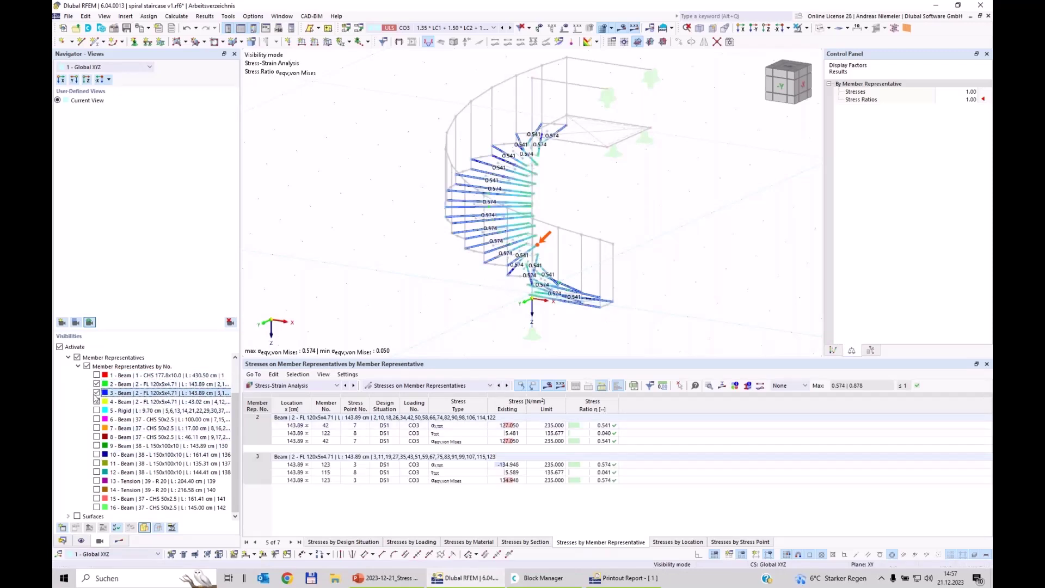
pyautogui.click(97, 402)
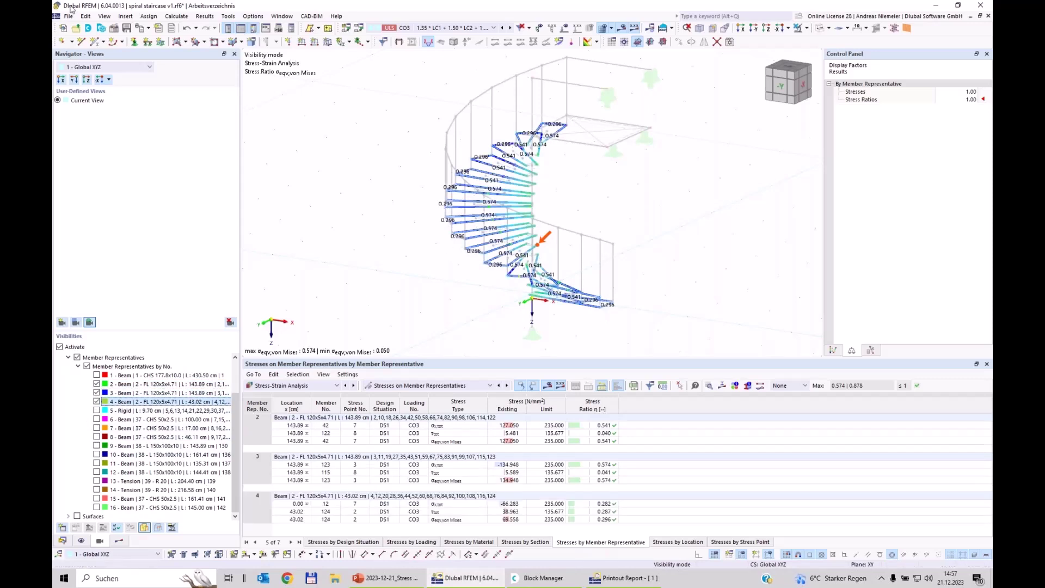
pyautogui.hotkey('ctrl', 'shift', 'z')
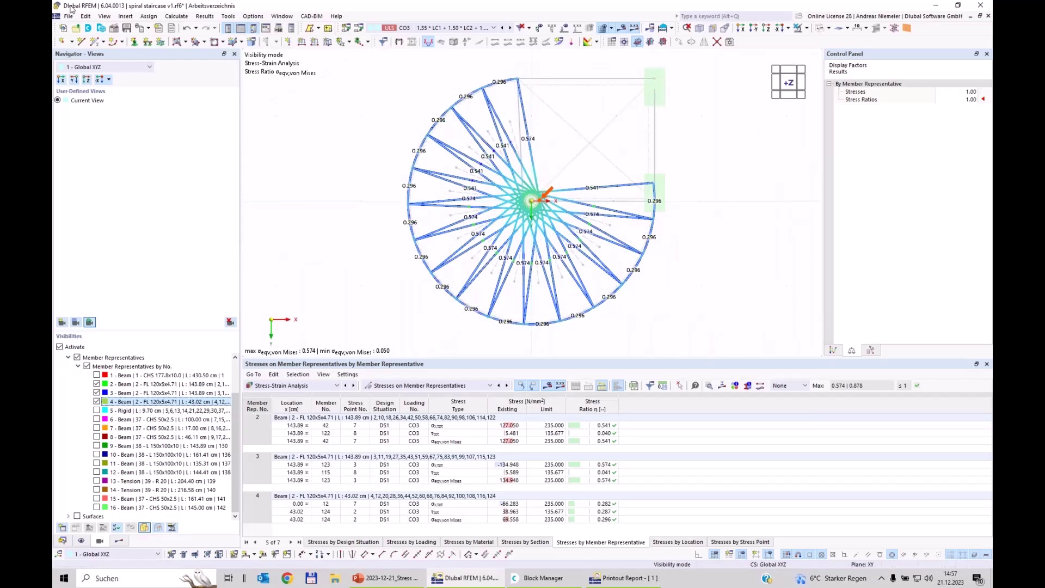
pyautogui.hotkey('ctrl', 'shift', 'y')
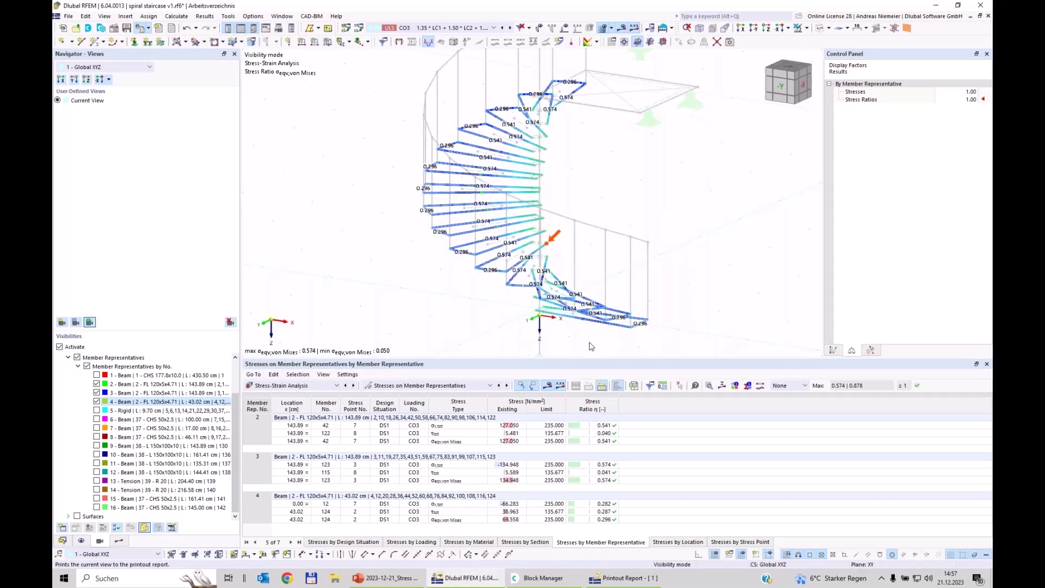
pyautogui.hotkey('ctrl', 'p')
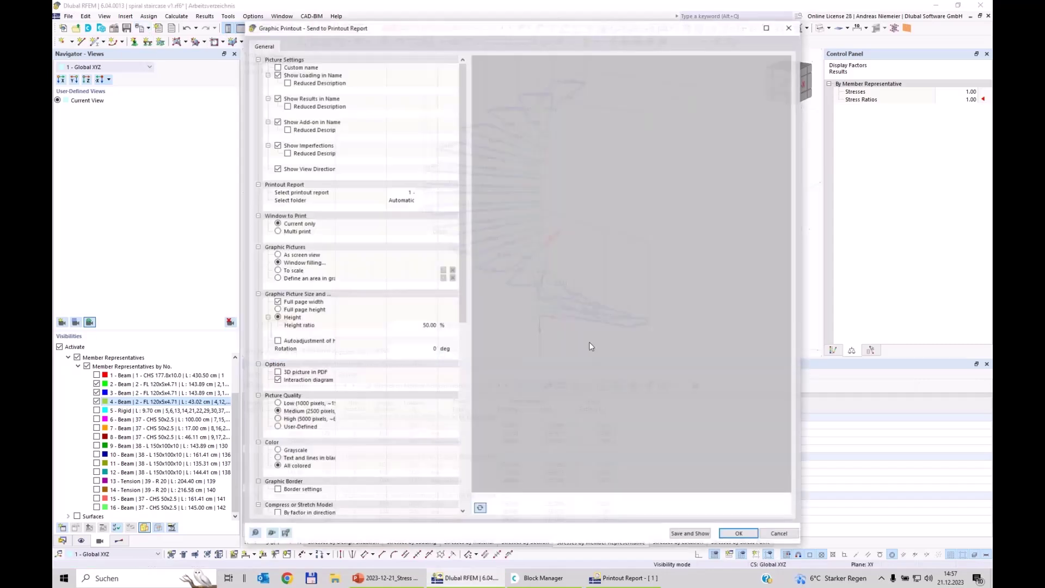
pyautogui.click(729, 536)
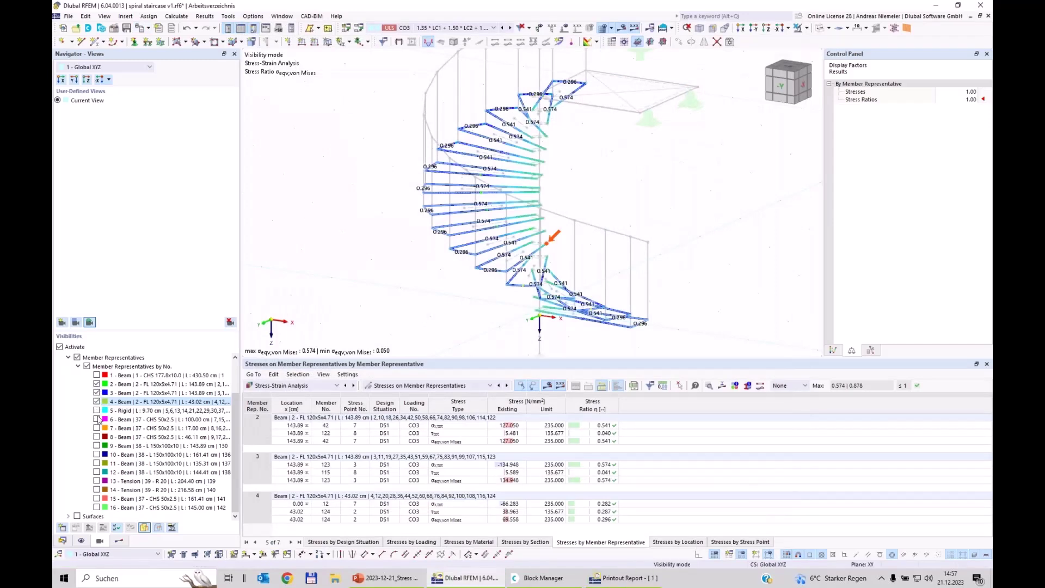
# Show only member representative 6, the CHS 50x2.5 posts, send its stress ratio view to the printout report and open the report.
pyautogui.click(97, 402)
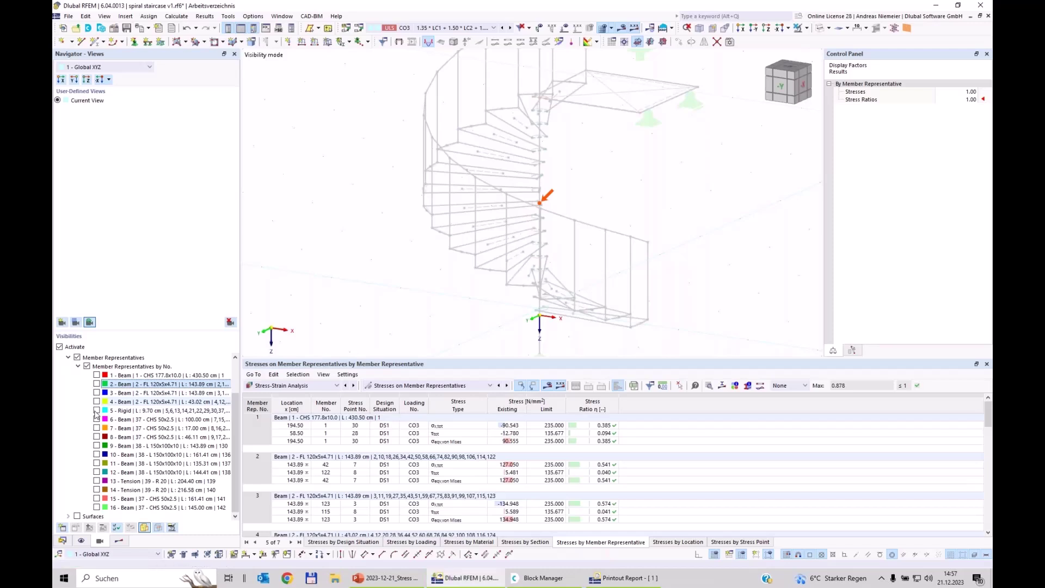
pyautogui.click(97, 411)
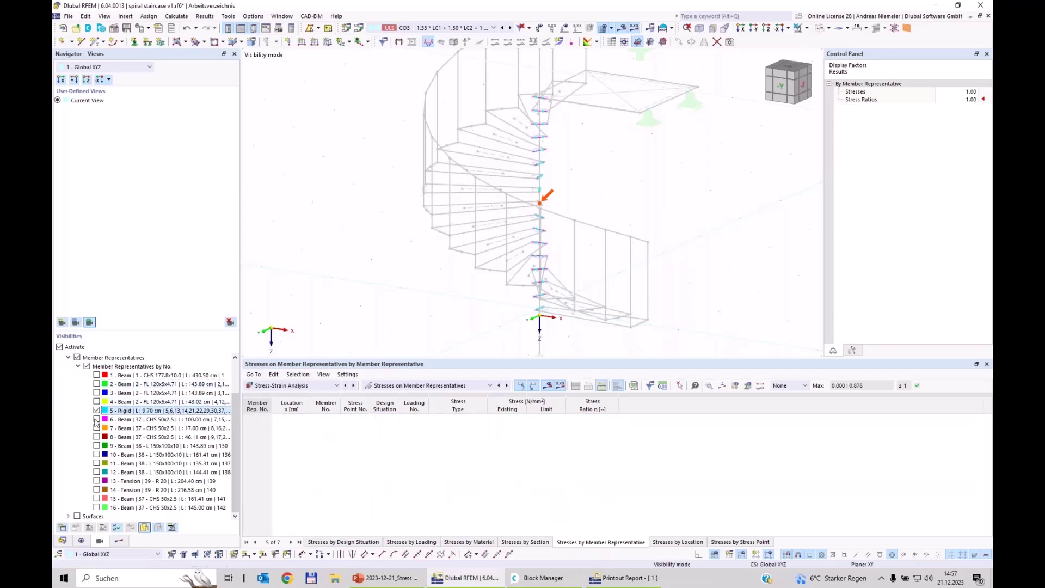
pyautogui.click(96, 420)
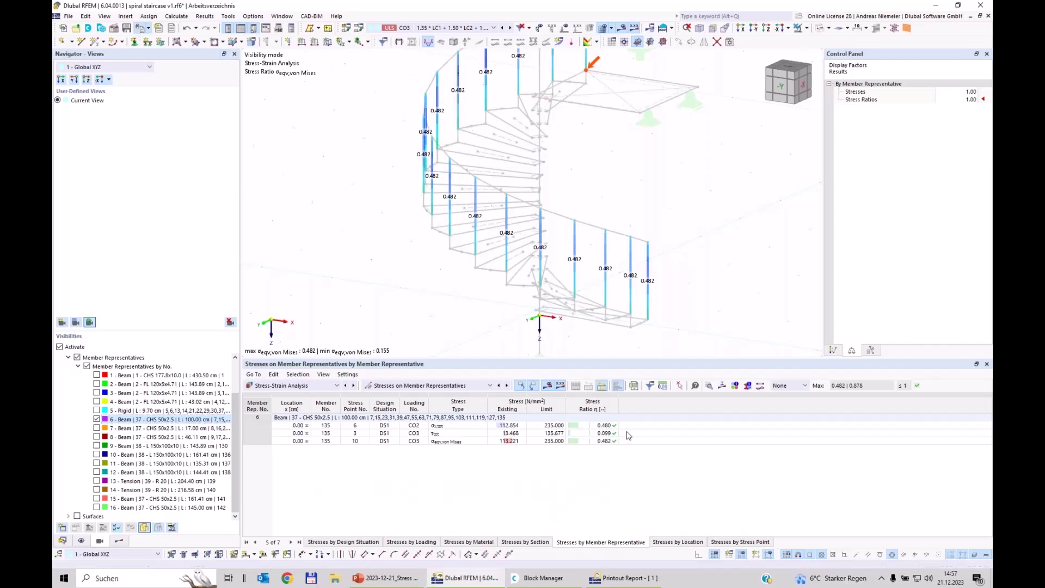
pyautogui.click(683, 534)
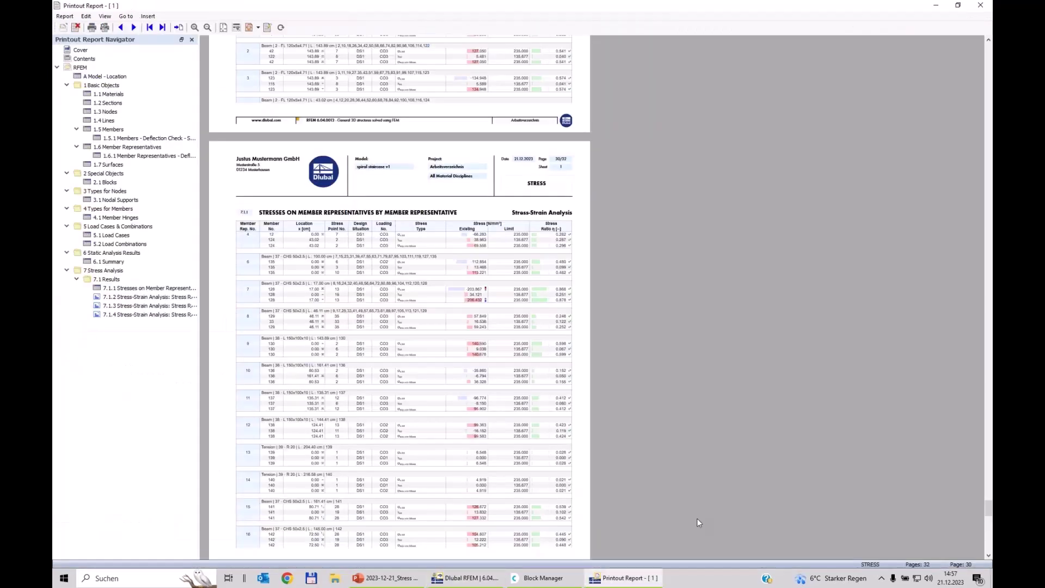
# Examine the stress ratio graphics and the stresses table by member representative in the report's stress analysis results.
pyautogui.click(144, 296)
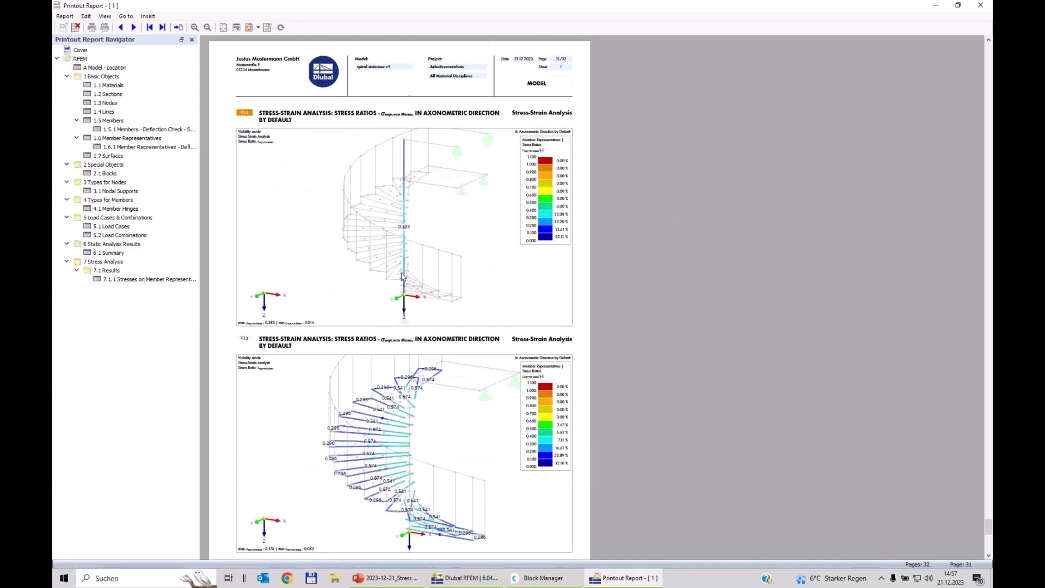
pyautogui.click(117, 314)
pyautogui.click(130, 306)
pyautogui.click(125, 296)
pyautogui.click(125, 288)
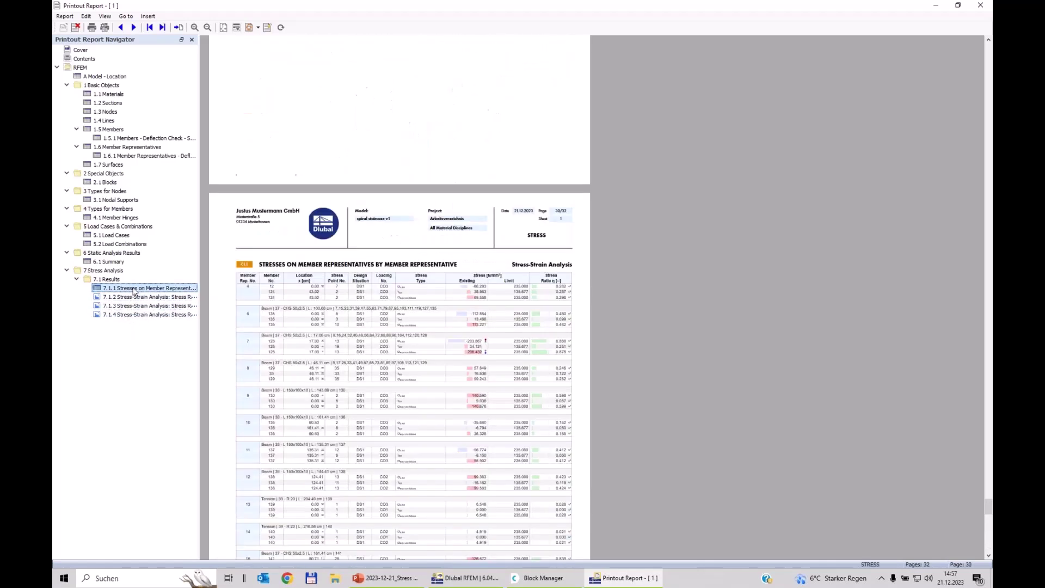
pyautogui.click(168, 305)
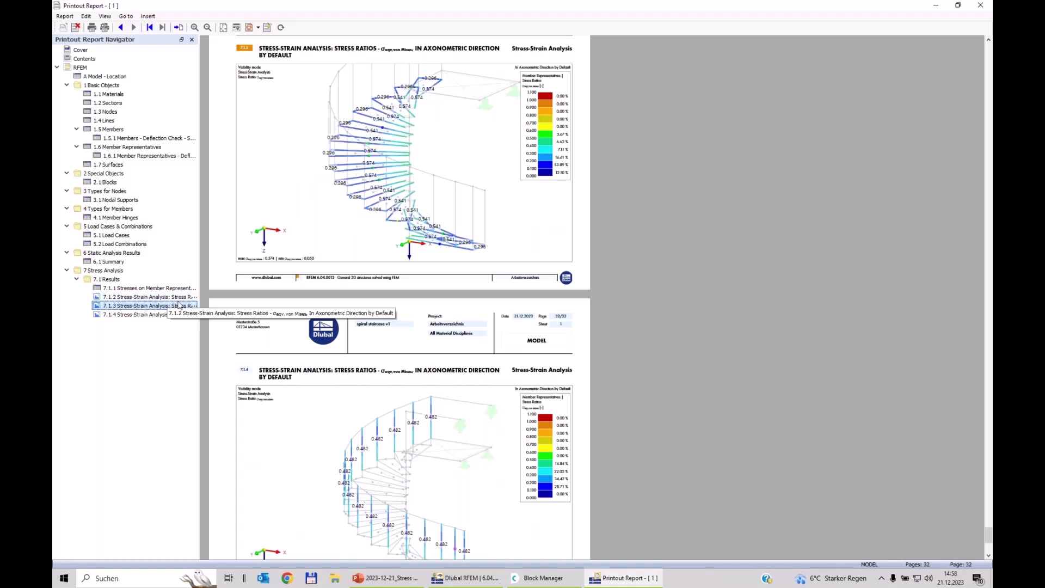
# Switch back to the RFEM model, deactivate the visibility mode to show the whole staircase, and close the results table.
pyautogui.click(465, 582)
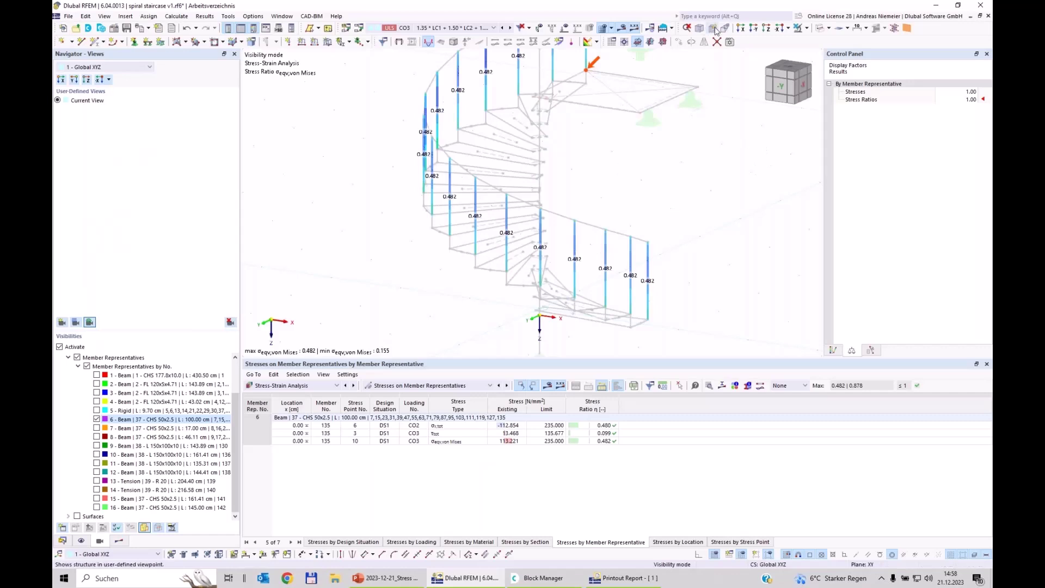
pyautogui.click(799, 28)
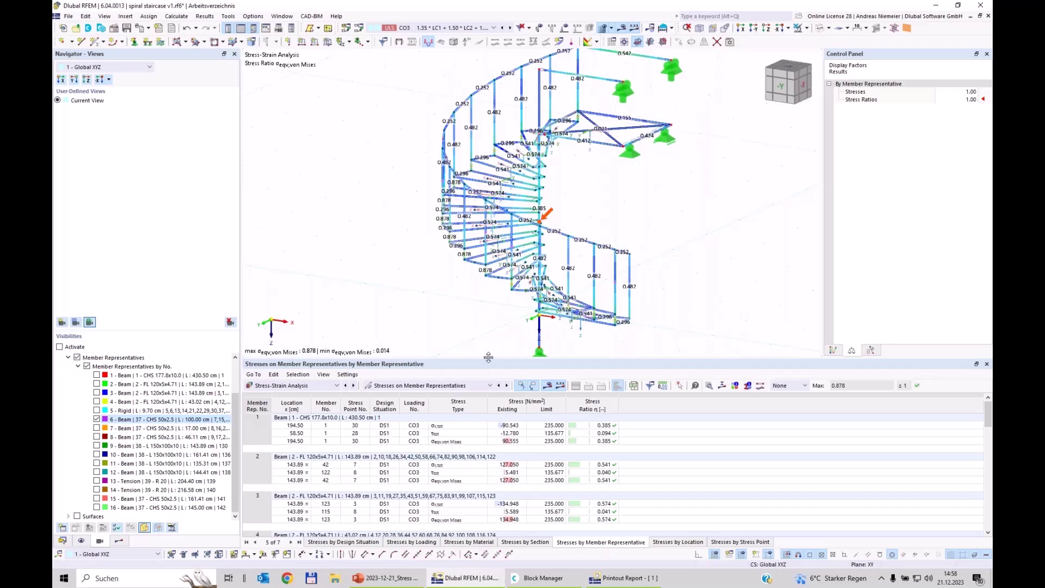
pyautogui.click(987, 364)
pyautogui.keyDown('ctrl'); pyautogui.moveTo(676, 346); pyautogui.dragTo(159, 530, button='middle'); pyautogui.keyUp('ctrl')
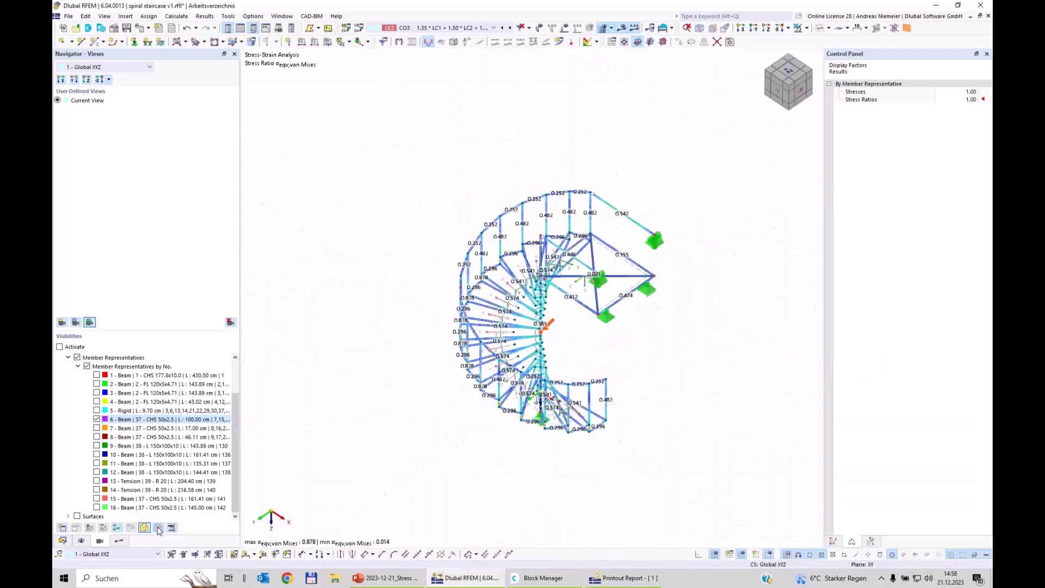
# Display the static analysis results for design situation DS1, ULS (STR/GEO) - Permanent and transient.
pyautogui.click(120, 542)
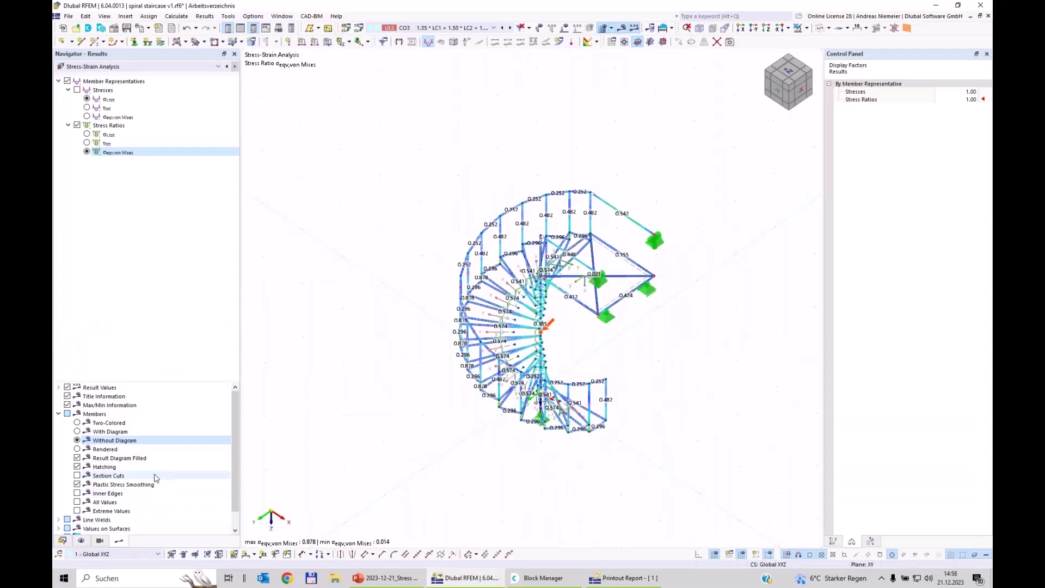
pyautogui.click(445, 27)
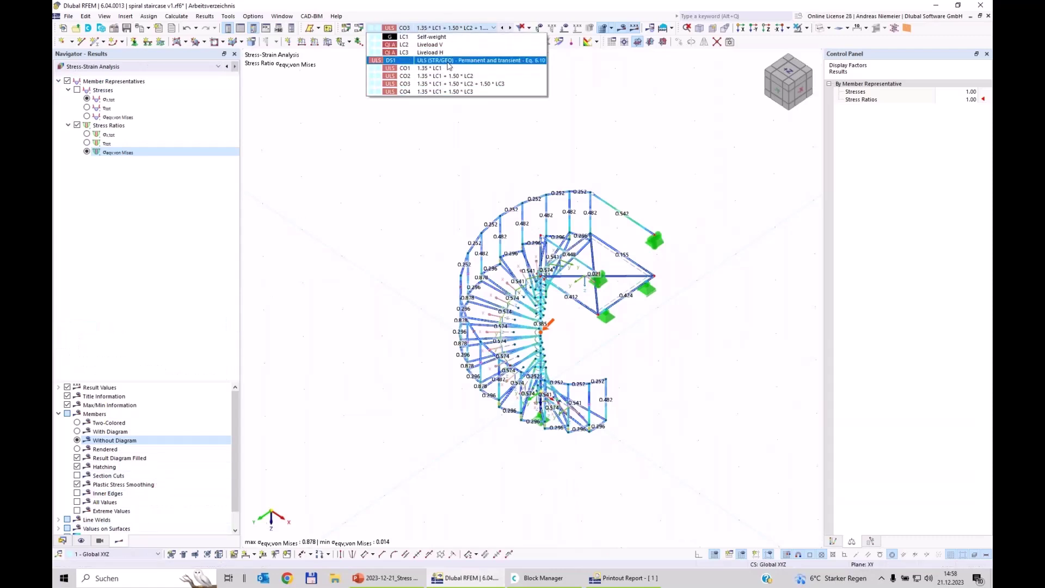
pyautogui.click(446, 61)
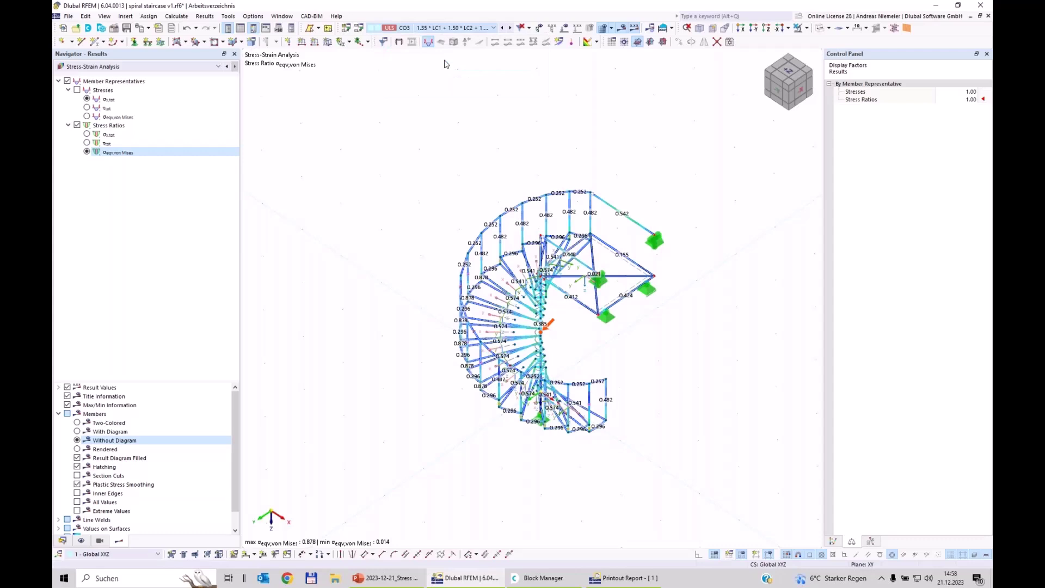
pyautogui.click(129, 66)
pyautogui.click(121, 75)
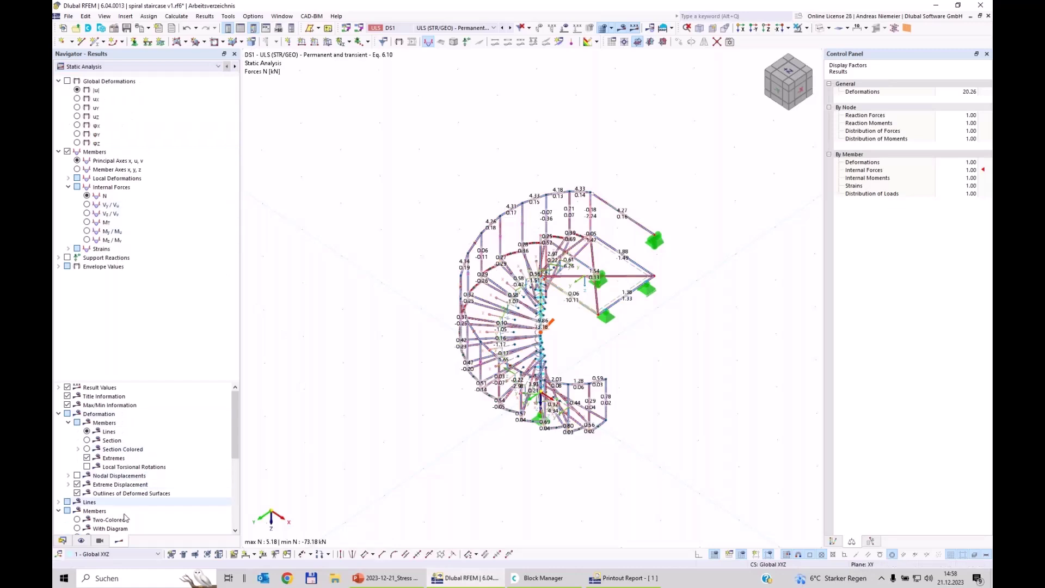
# Display the axial forces N on the members as two-coloured diagrams.
pyautogui.scroll(-3, 86, 488)
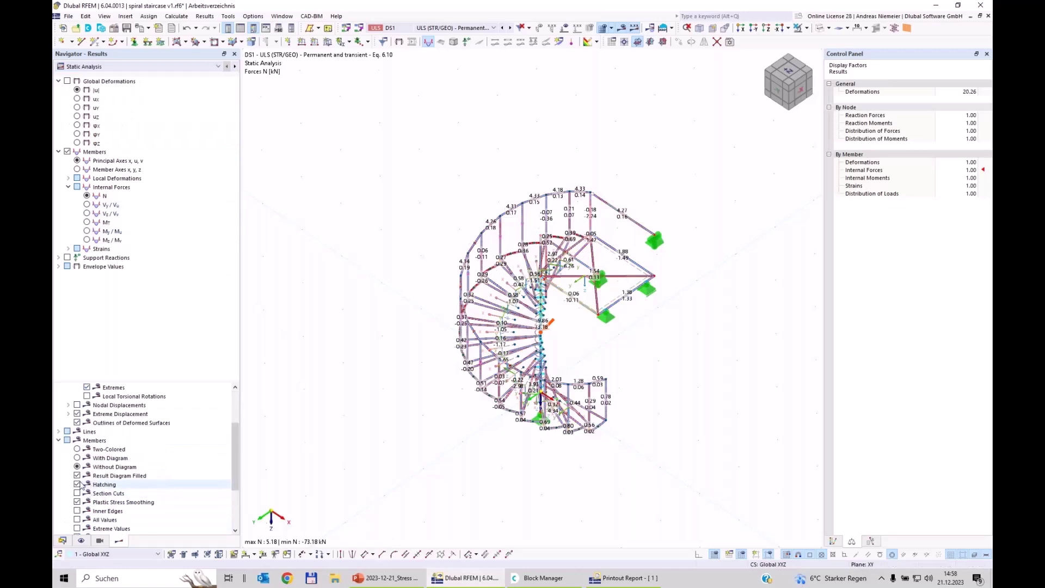
pyautogui.click(77, 450)
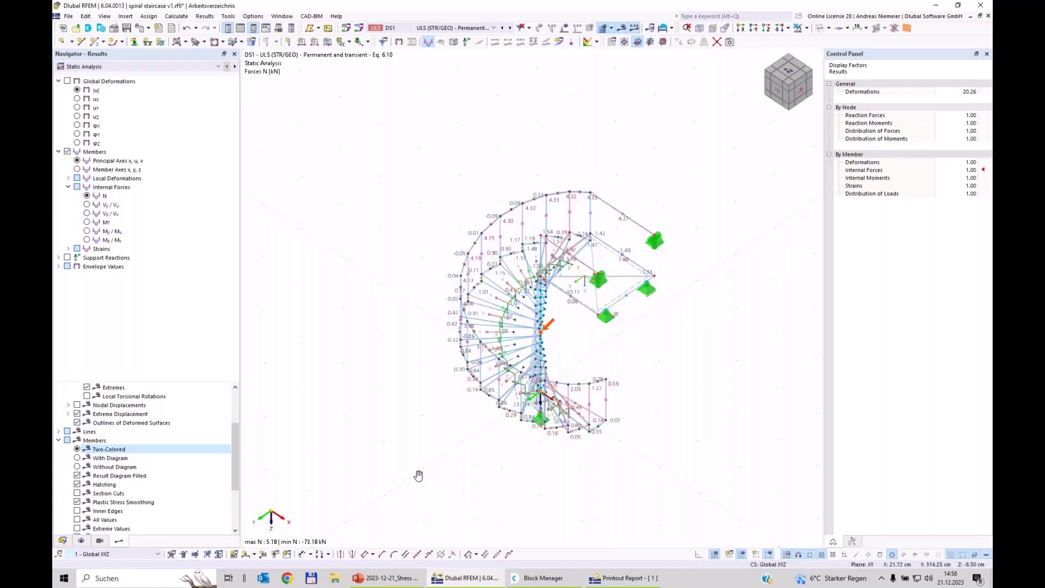
pyautogui.hotkey('ctrl', 'shift', 'y')
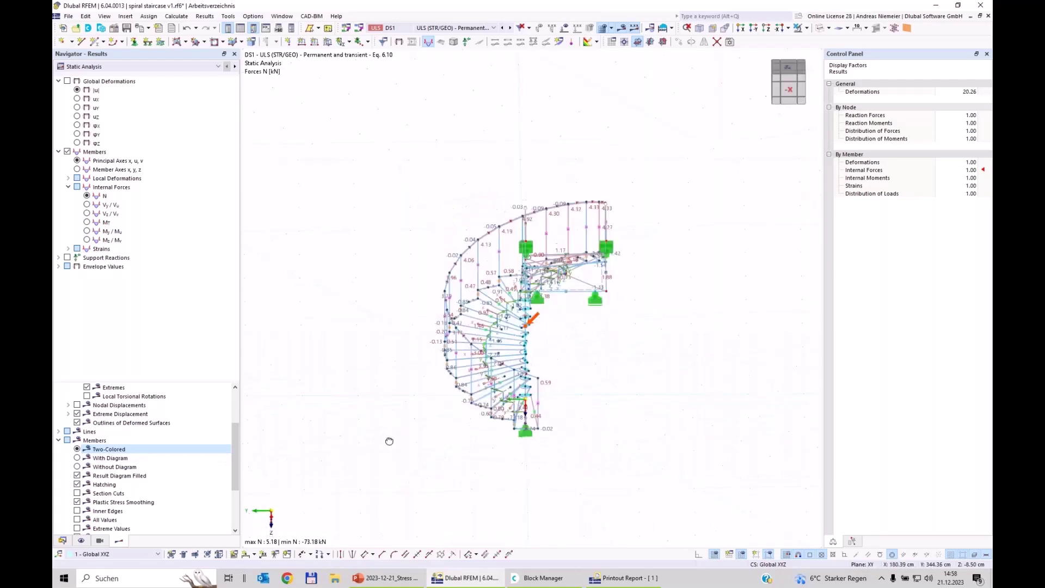
pyautogui.scroll(-2, 147, 457)
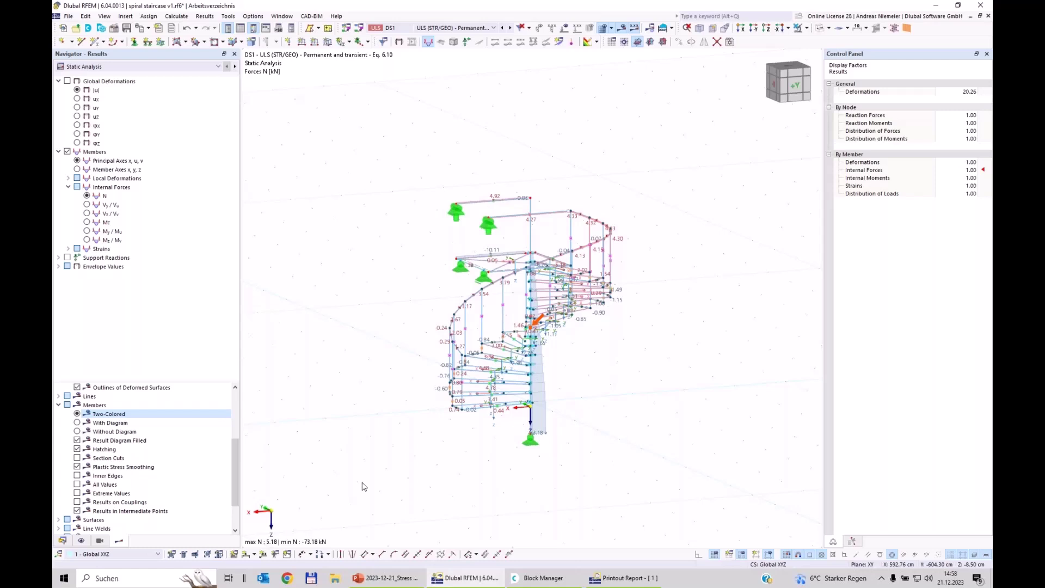
# Activate the Steel Design add-on in the model's base data.
pyautogui.scroll(3, 495, 376)
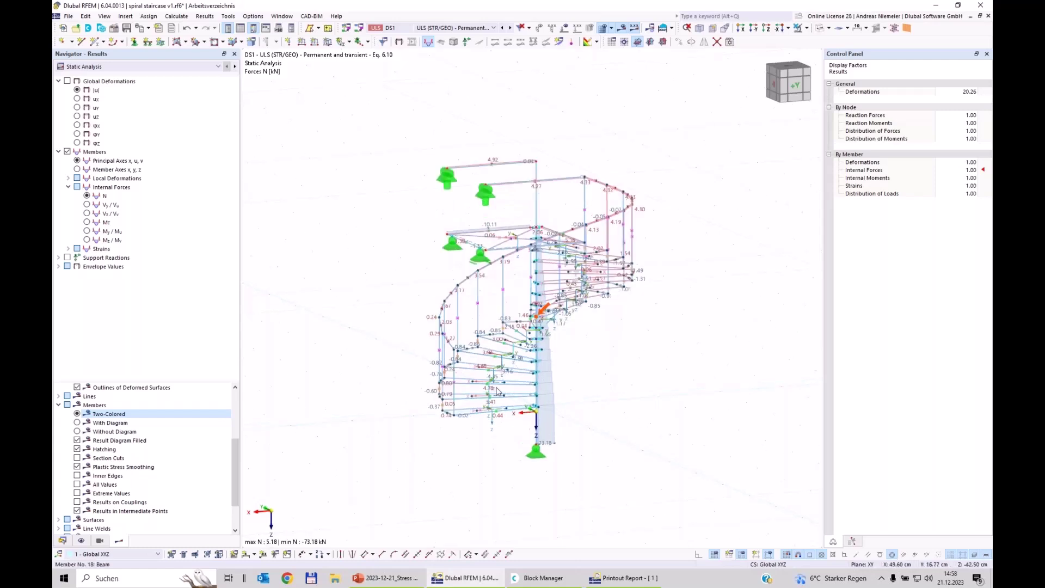
pyautogui.keyDown('ctrl'); pyautogui.moveTo(493, 374); pyautogui.dragTo(473, 123, button='middle'); pyautogui.keyUp('ctrl')
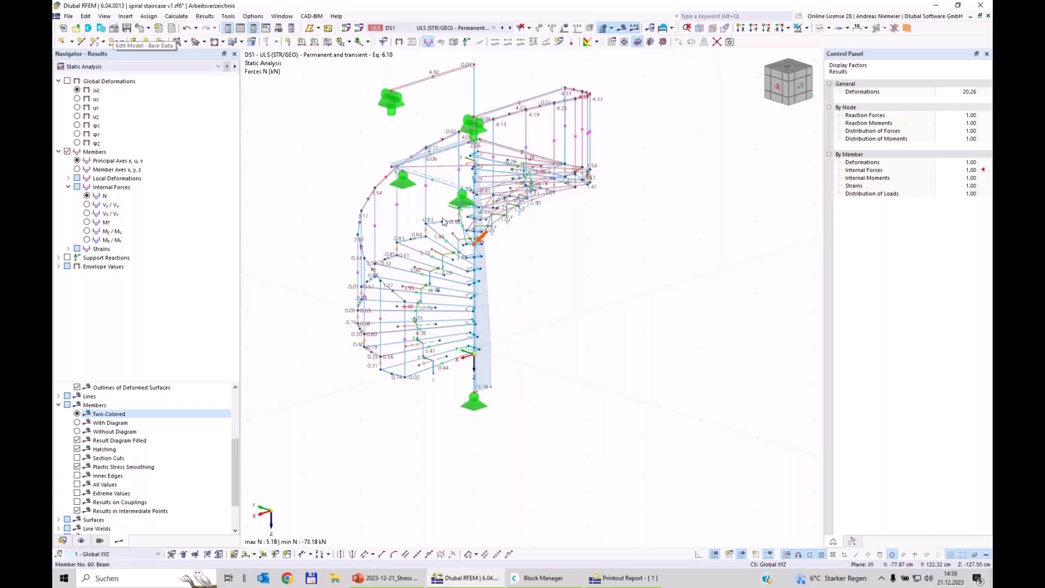
pyautogui.click(114, 29)
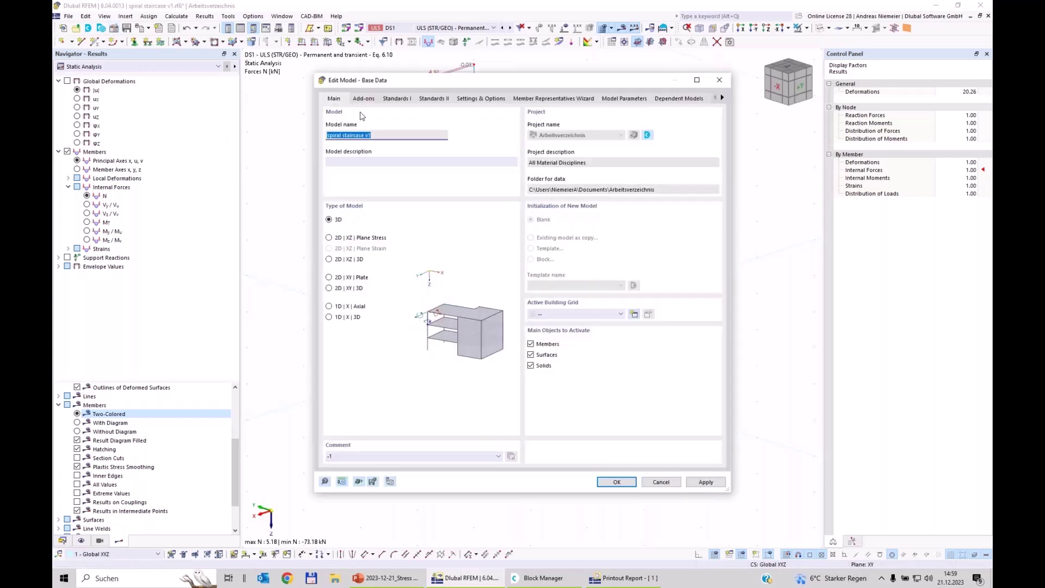
pyautogui.click(364, 98)
pyautogui.click(531, 193)
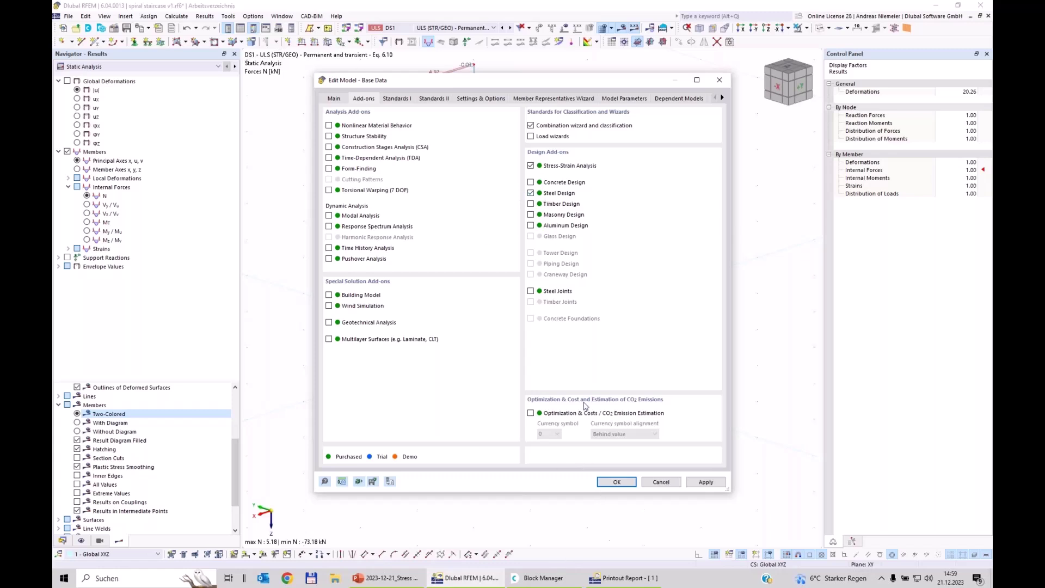
pyautogui.click(633, 485)
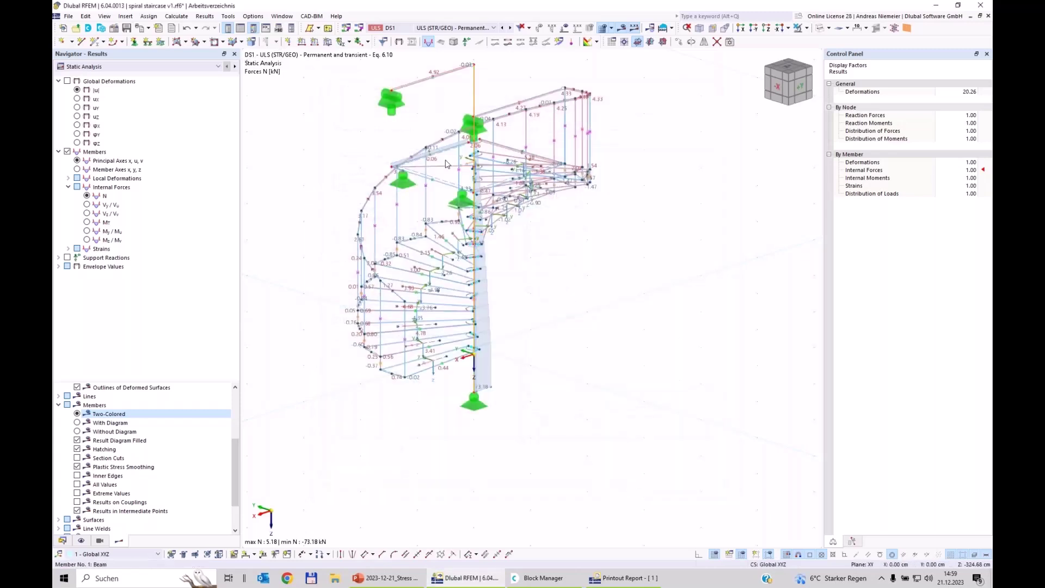
# Change the node where the landing meets the central column to type On Member, assigned to member 1.
pyautogui.hotkey('ctrl', 'shift', 'y')
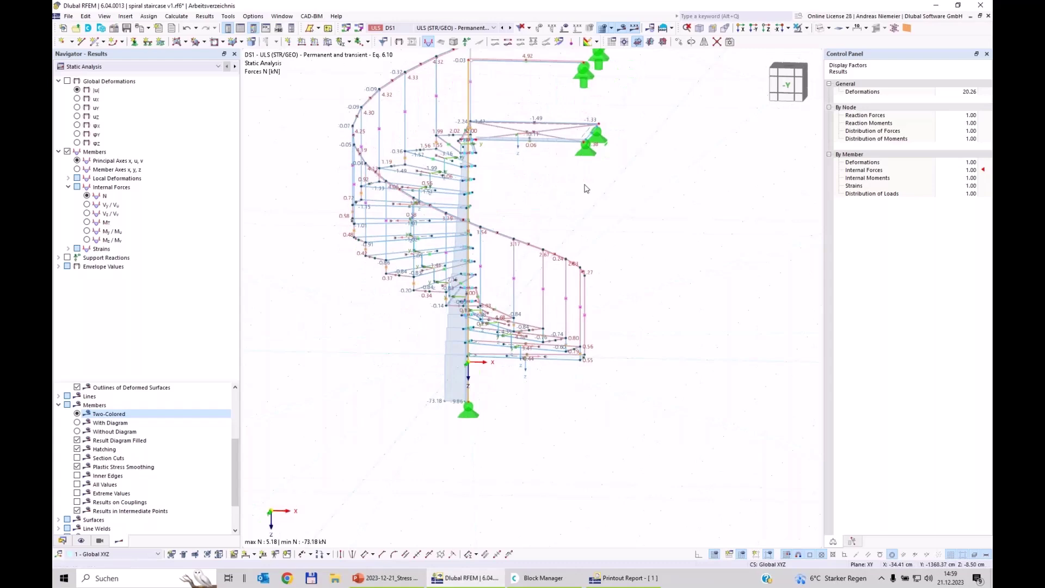
pyautogui.keyDown('ctrl'); pyautogui.moveTo(692, 398); pyautogui.dragTo(704, 372, button='middle'); pyautogui.keyUp('ctrl')
pyautogui.hotkey('ctrl', 'shift', 'y')
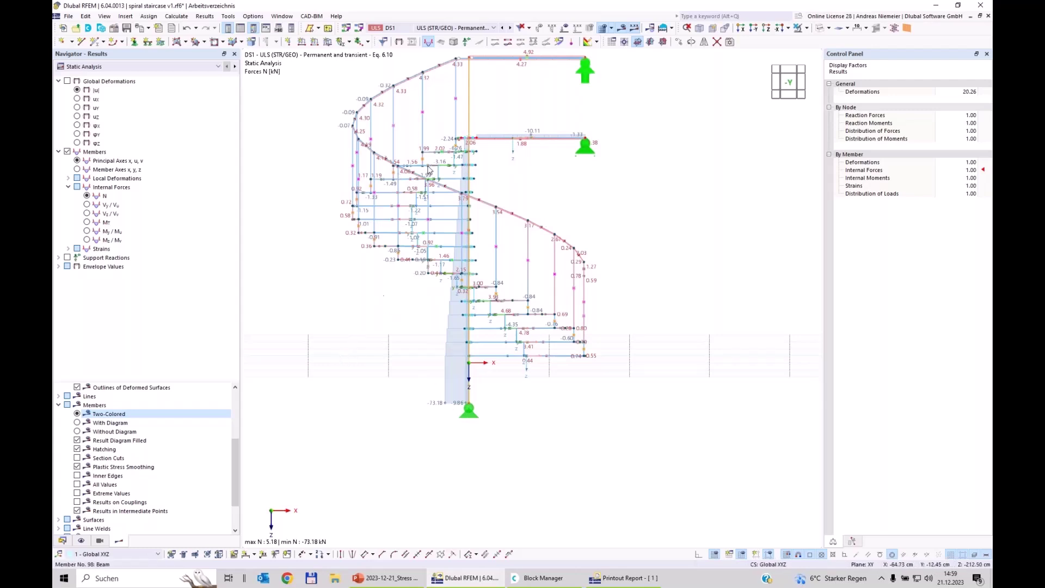
pyautogui.keyDown('ctrl'); pyautogui.moveTo(517, 189); pyautogui.dragTo(493, 162, button='middle'); pyautogui.keyUp('ctrl')
pyautogui.scroll(5, 479, 152)
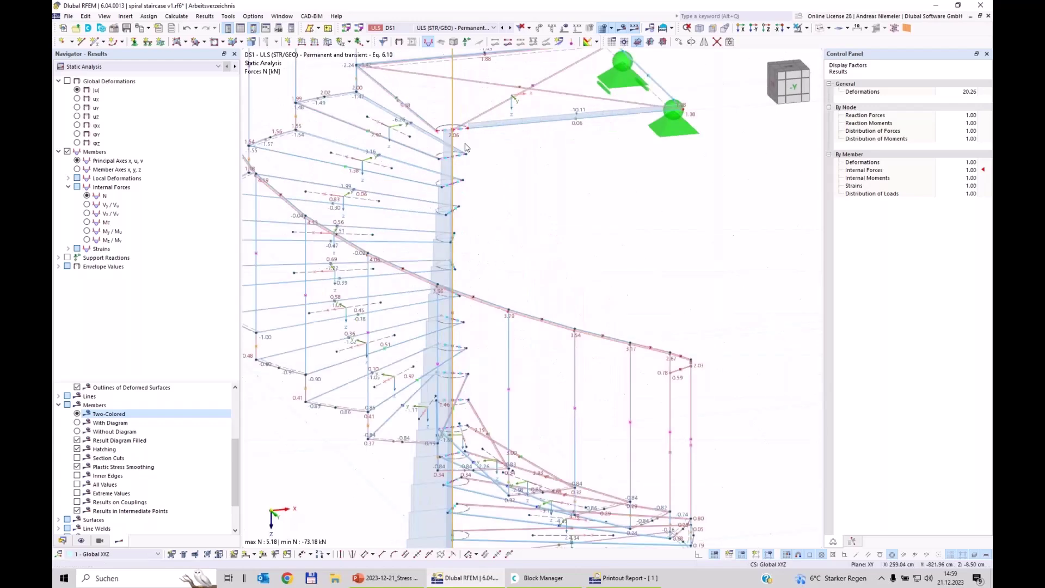
pyautogui.doubleClick(445, 124)
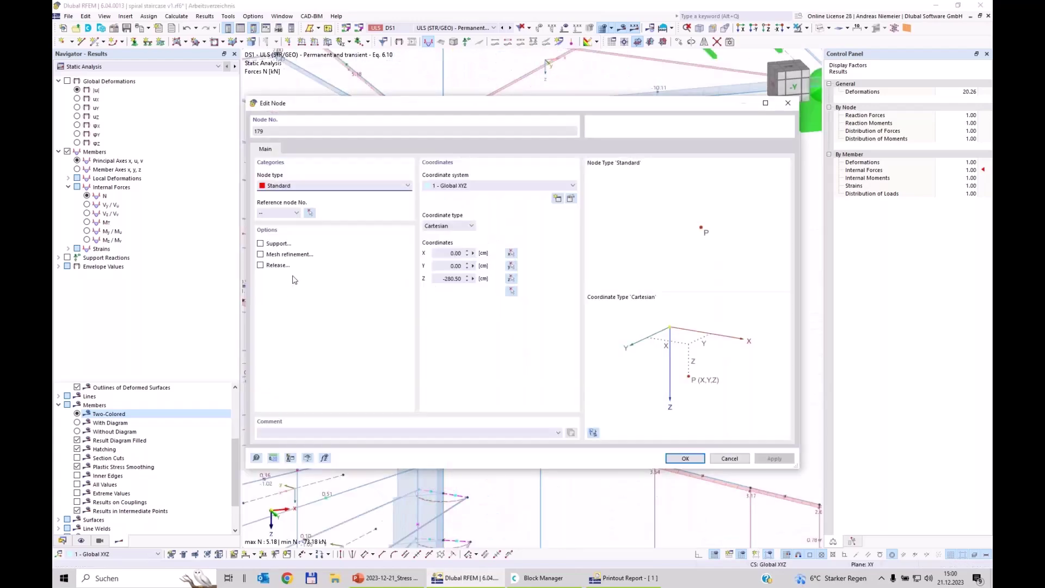
pyautogui.click(312, 185)
pyautogui.click(309, 235)
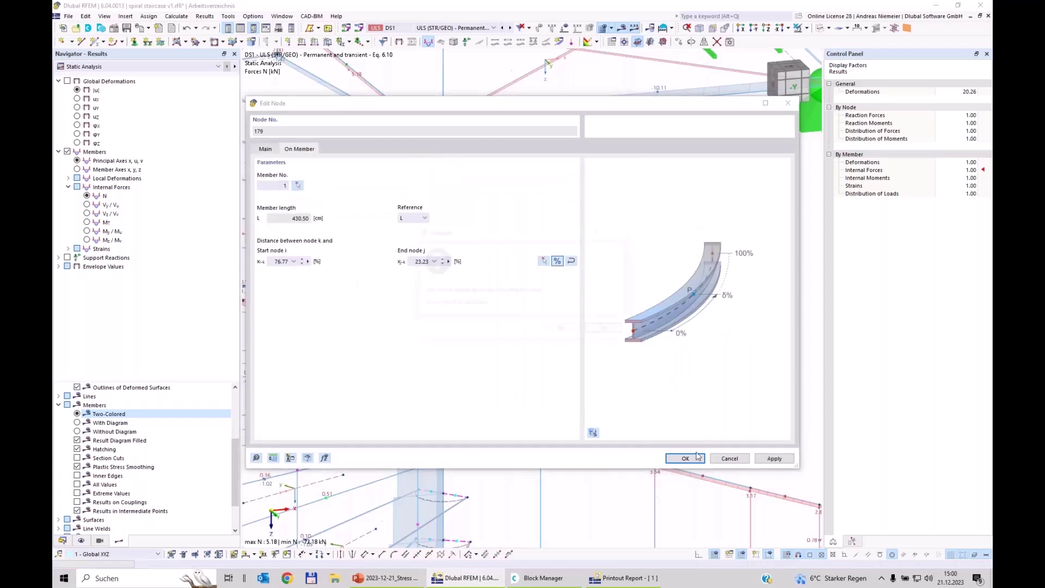
pyautogui.click(565, 330)
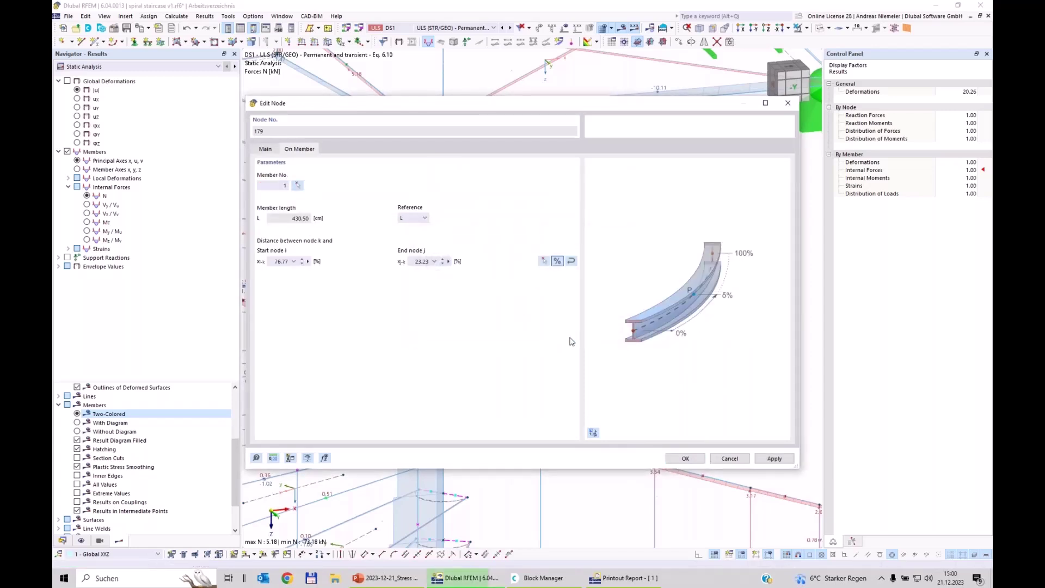
pyautogui.scroll(-5, 605, 326)
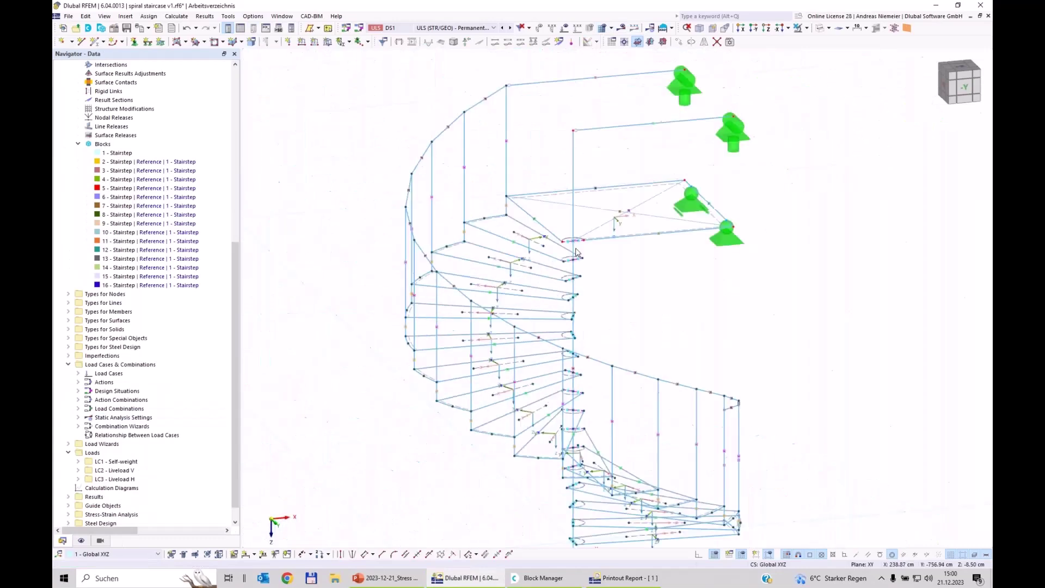
# Create new steel design effective lengths for the central column, member 1, and add node 179 as an intermediate node.
pyautogui.doubleClick(671, 375)
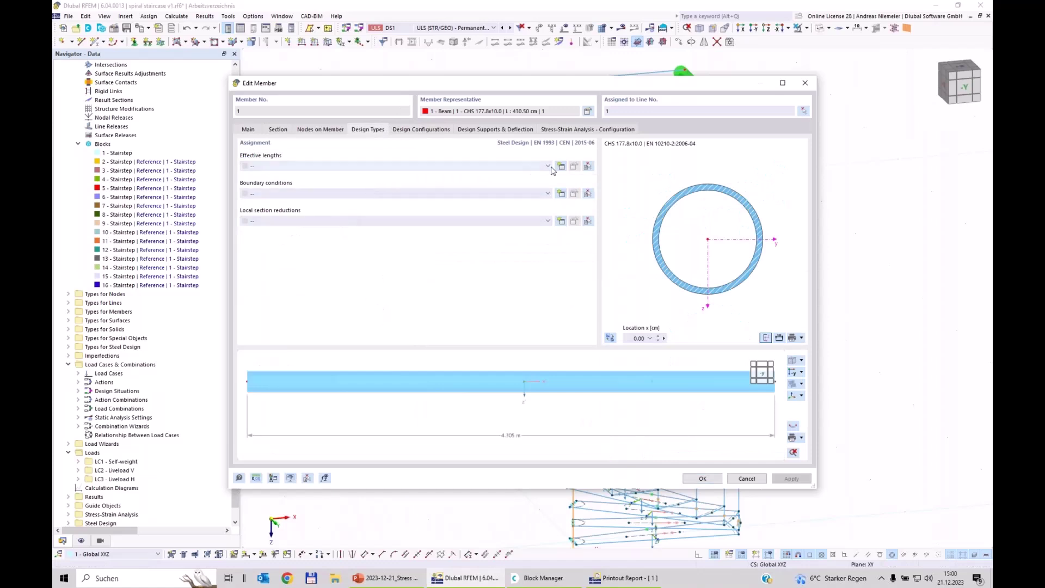
pyautogui.click(561, 166)
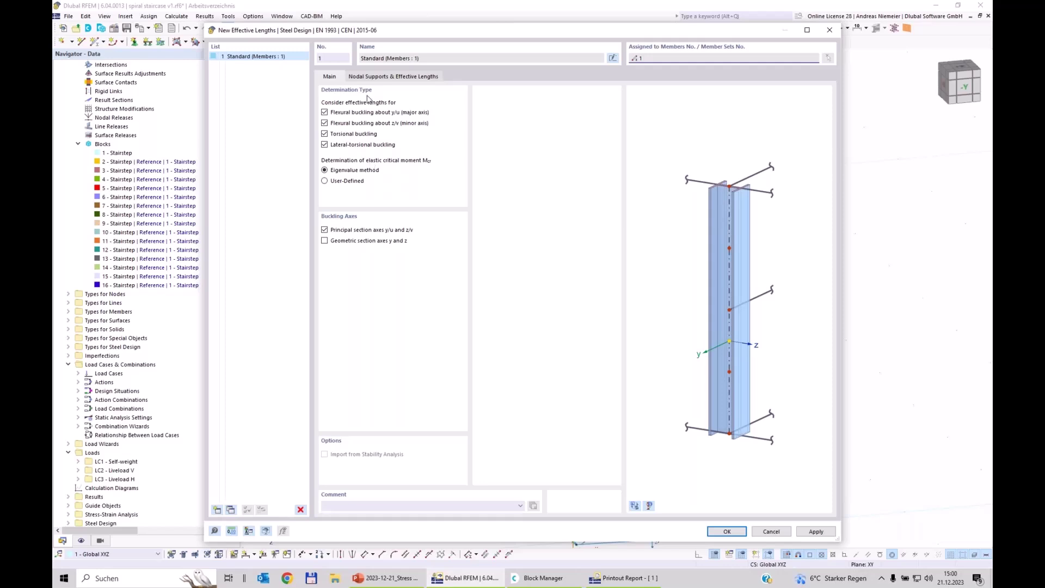
pyautogui.click(390, 80)
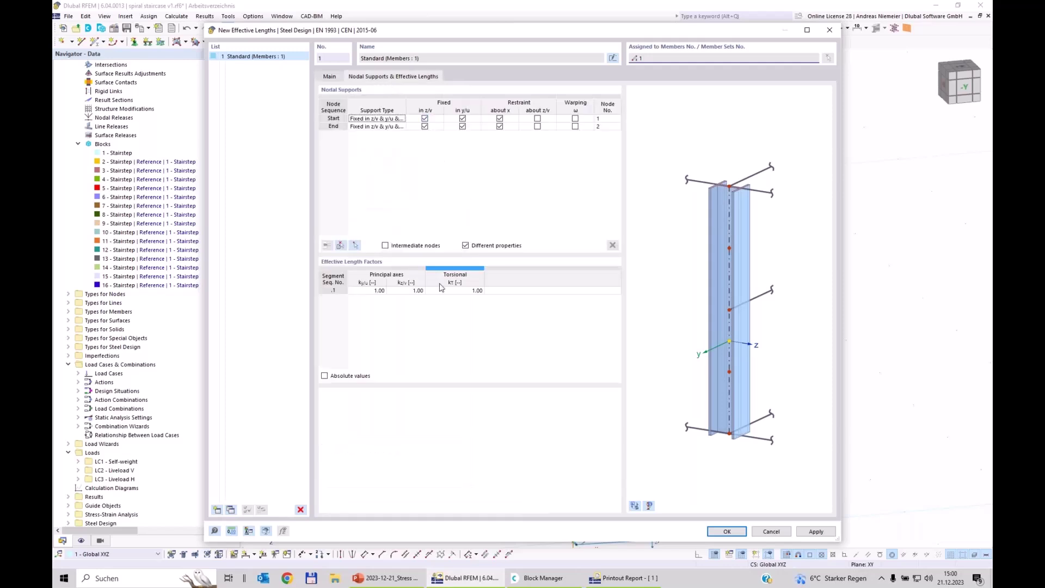
pyautogui.click(341, 246)
pyautogui.click(573, 174)
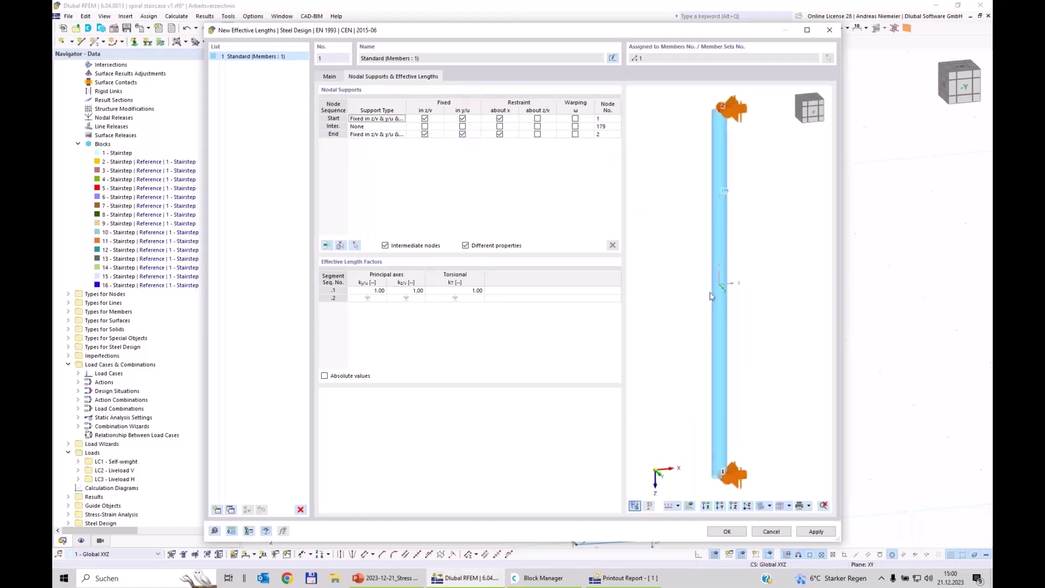
# Fix intermediate node 179 in z/v and y/u, remove all supports at end node 2, and accept the effective lengths and member.
pyautogui.click(425, 126)
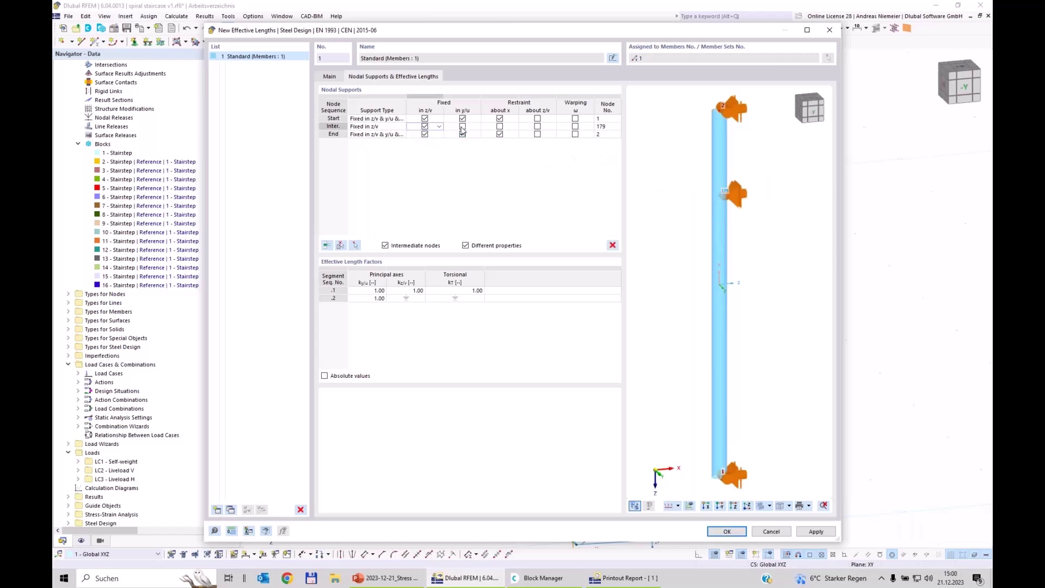
pyautogui.click(462, 127)
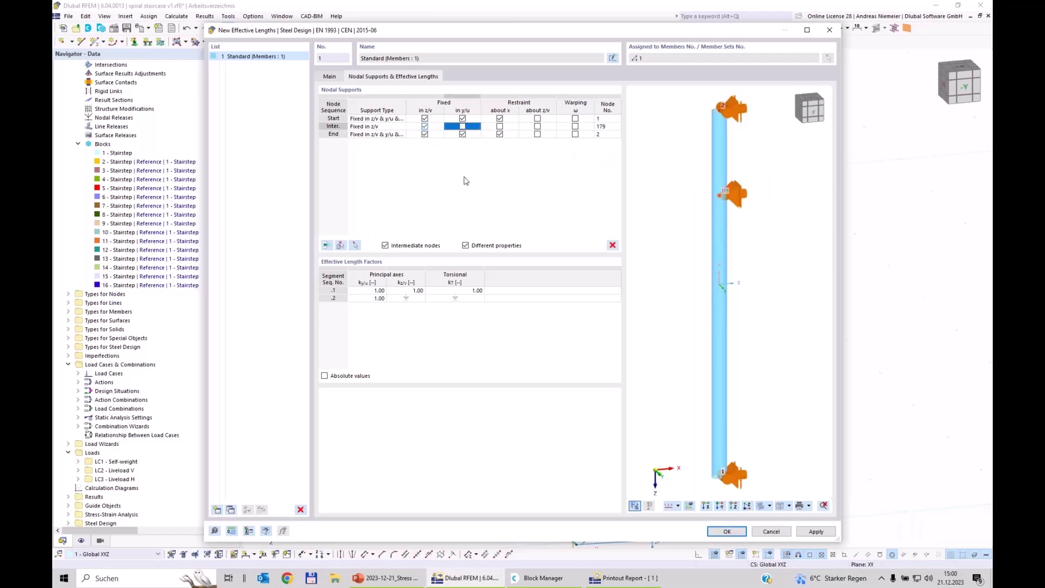
pyautogui.click(424, 134)
pyautogui.click(462, 134)
pyautogui.click(506, 134)
pyautogui.press('space')
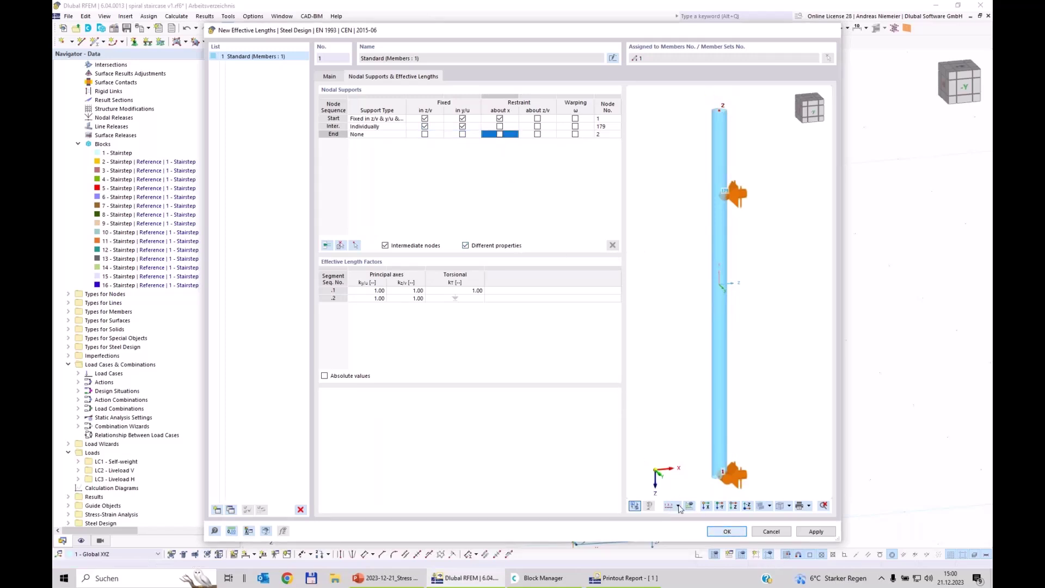
pyautogui.click(727, 532)
pyautogui.click(703, 479)
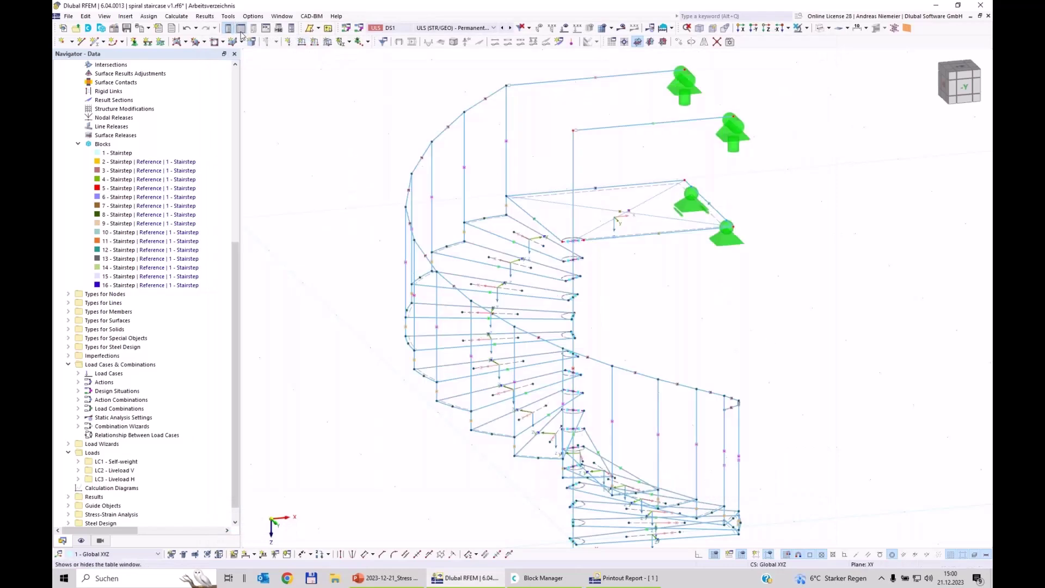
# Show the Steel Design objects to design and disable Design All for members and member representatives.
pyautogui.click(282, 42)
pyautogui.click(291, 385)
pyautogui.click(271, 441)
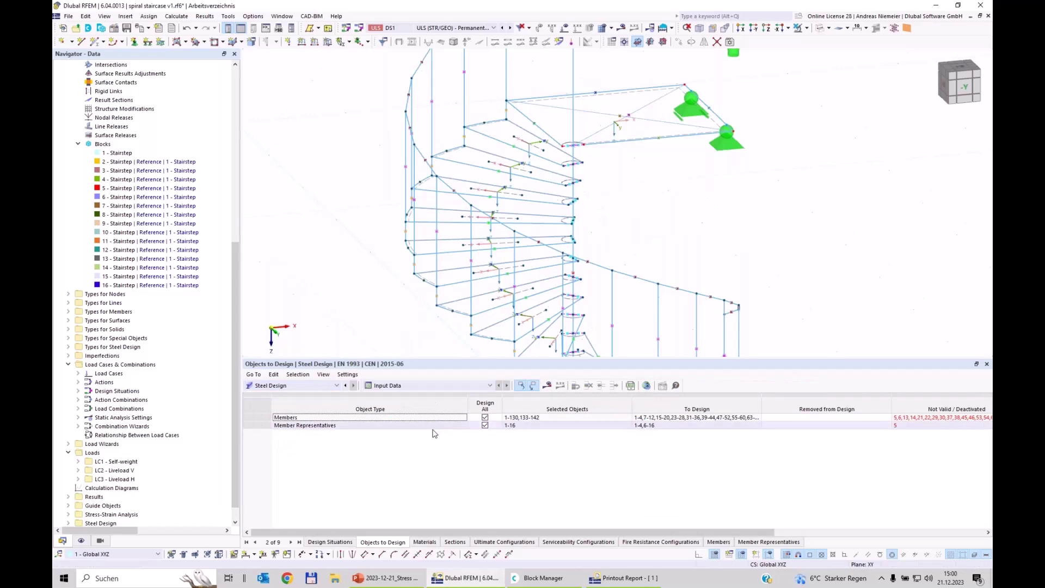
pyautogui.click(484, 425)
pyautogui.click(484, 417)
# Assign only the central column, member 1, as the member for steel design.
pyautogui.click(625, 418)
pyautogui.click(627, 418)
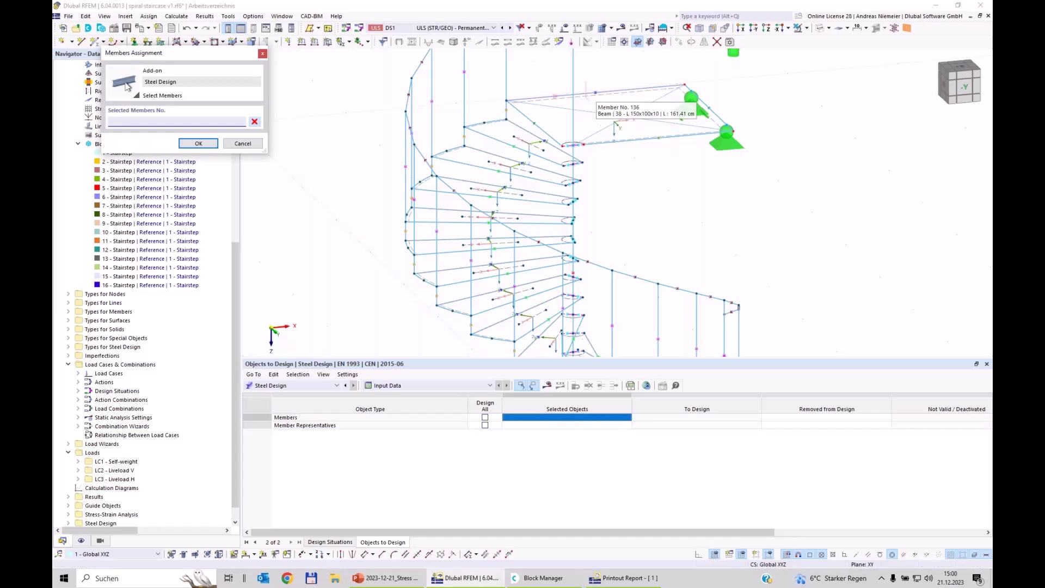
pyautogui.click(573, 294)
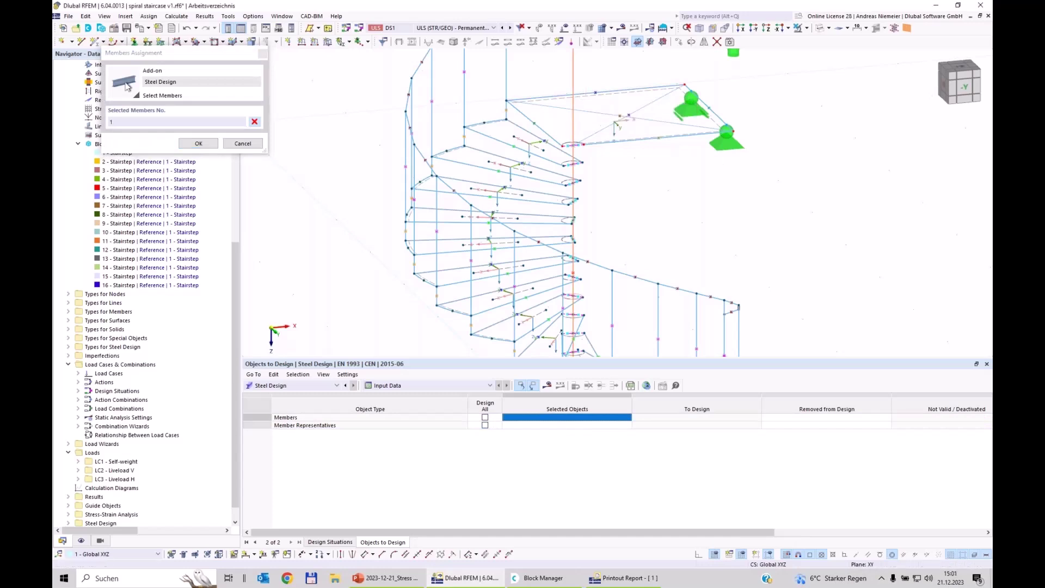
pyautogui.click(199, 143)
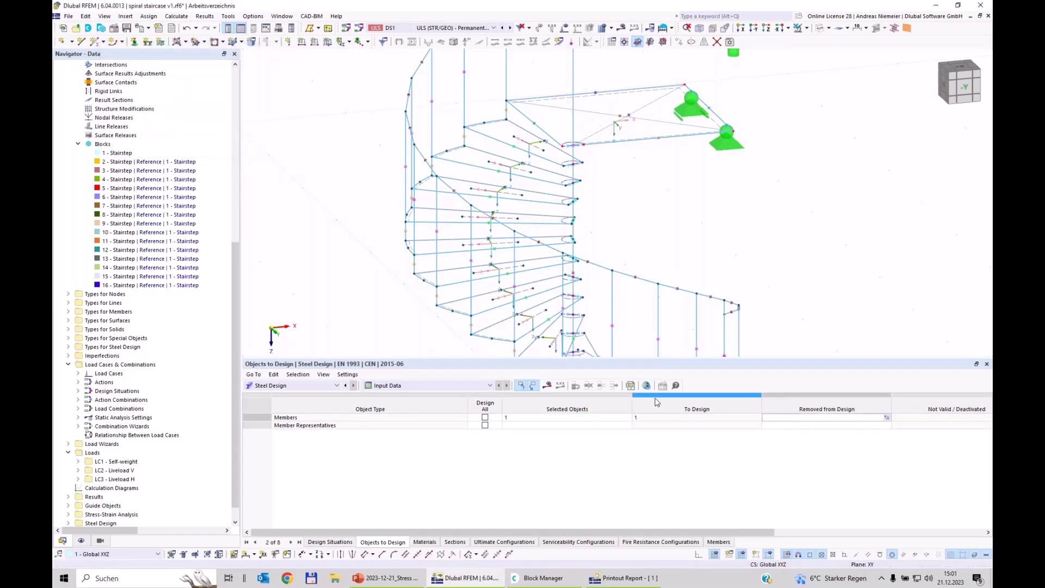
# Calculate the steel design and view the design check ratio diagram along the central column.
pyautogui.press('F5')
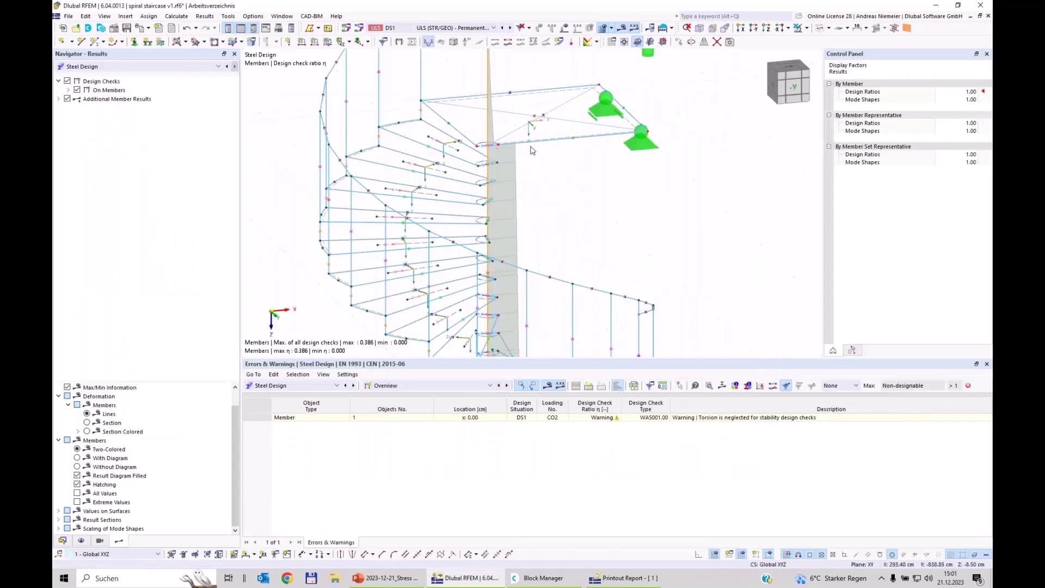
pyautogui.scroll(2, 537, 168)
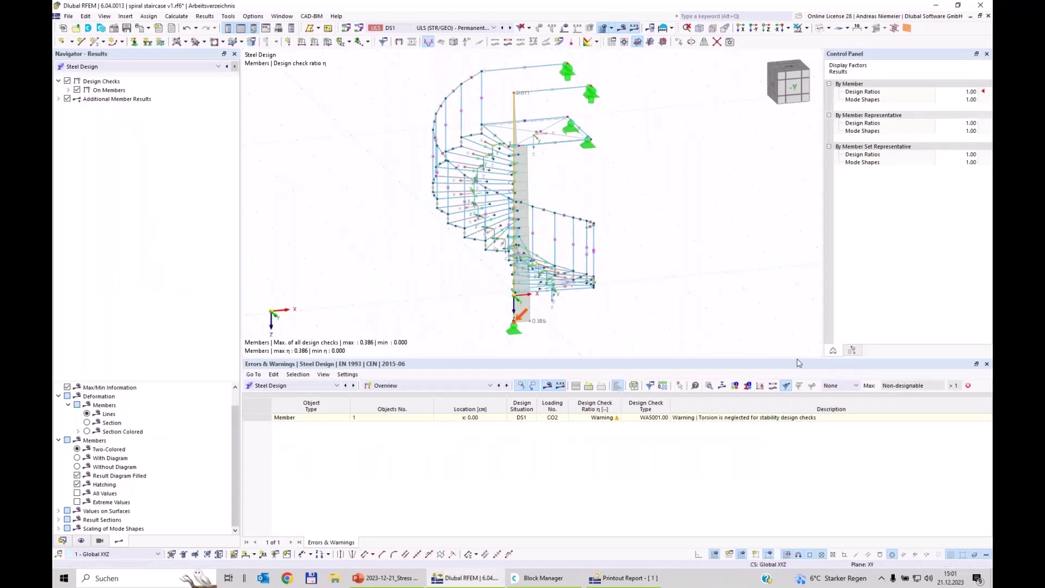
pyautogui.moveTo(799, 363); pyautogui.dragTo(724, 434)
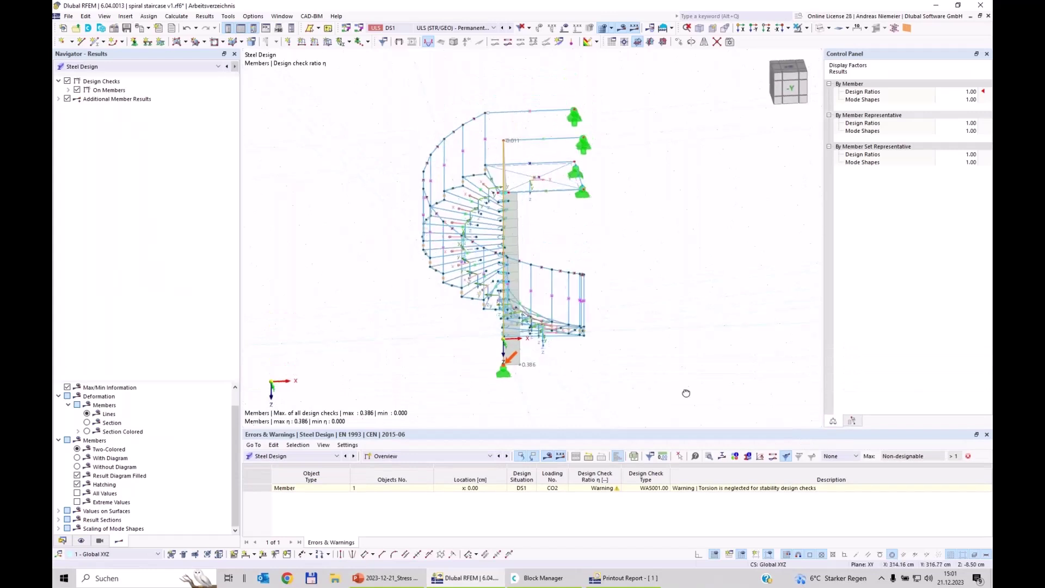
pyautogui.scroll(2, 439, 405)
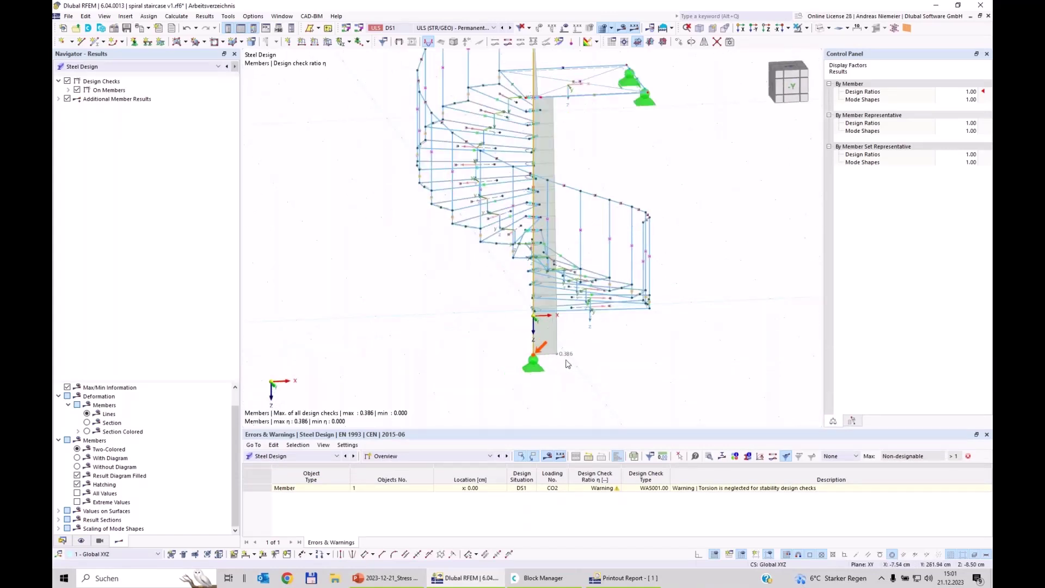
pyautogui.scroll(-1, 566, 362)
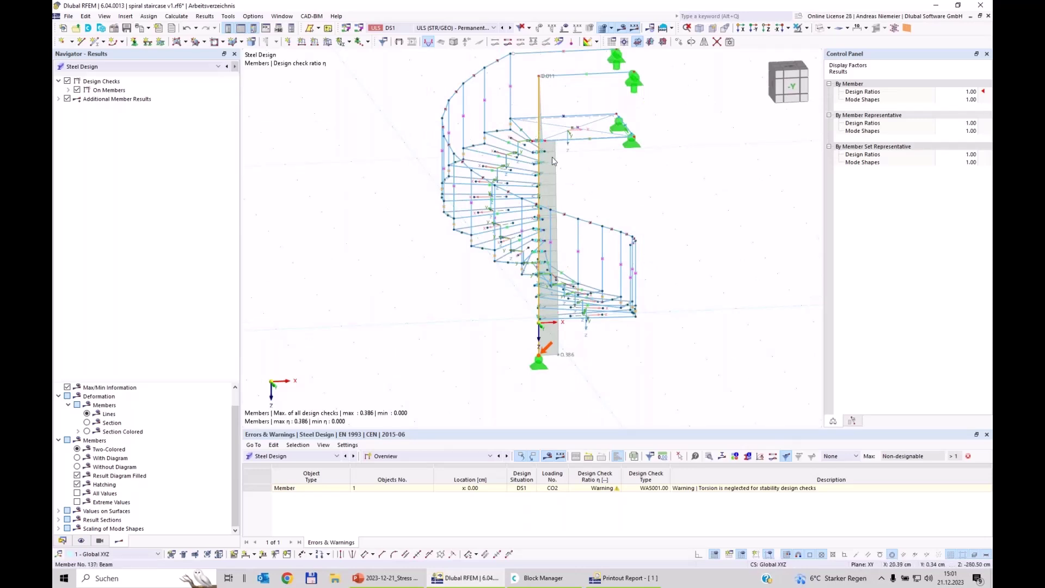
# Examine the design ratios listed by member, including stability checks ST1100 (flexural buckling about the y-axis) and ST3100 (bending and buckling).
pyautogui.click(410, 456)
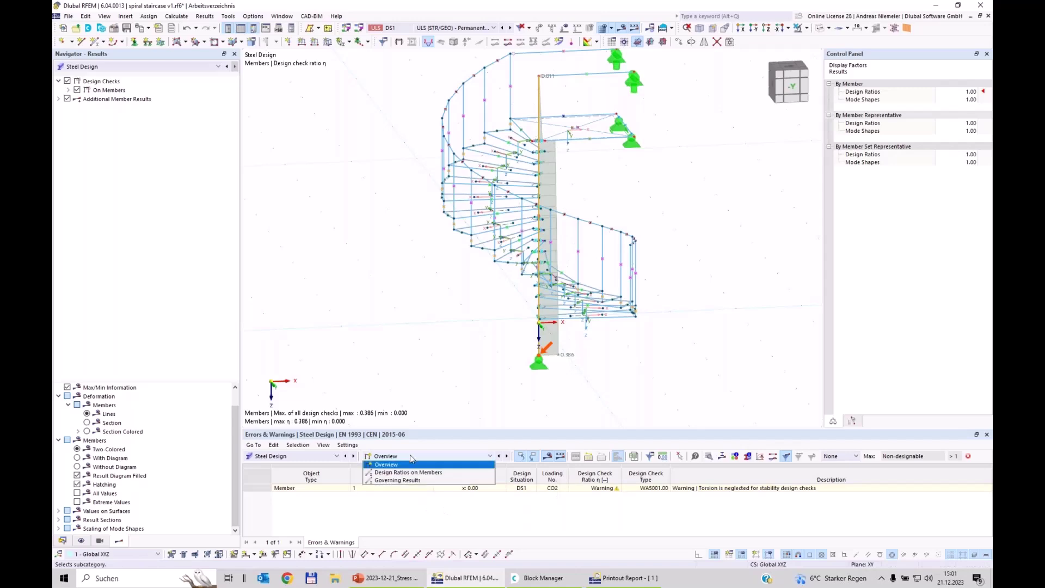
pyautogui.click(408, 481)
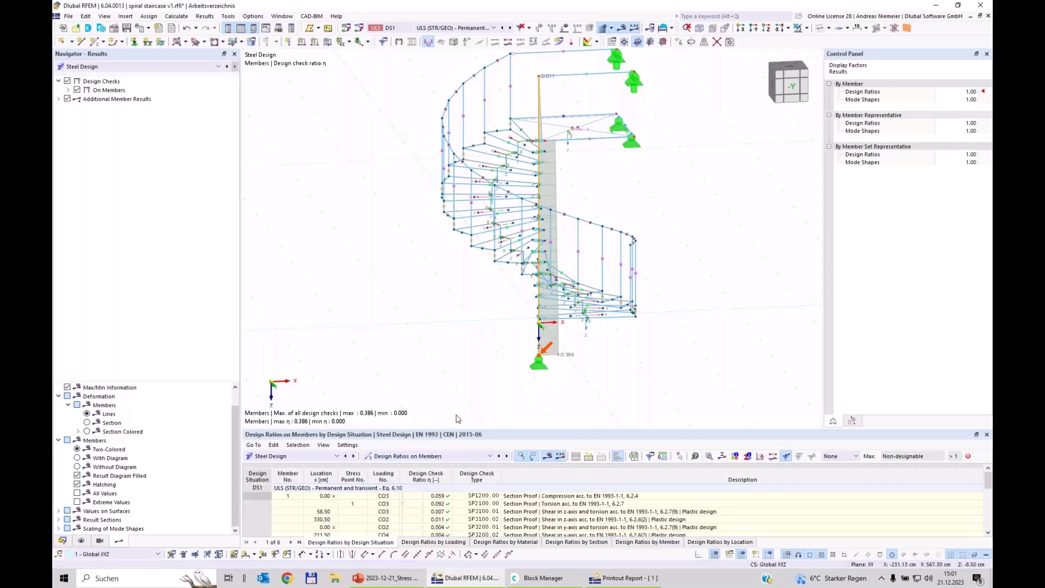
pyautogui.moveTo(457, 430); pyautogui.dragTo(460, 293)
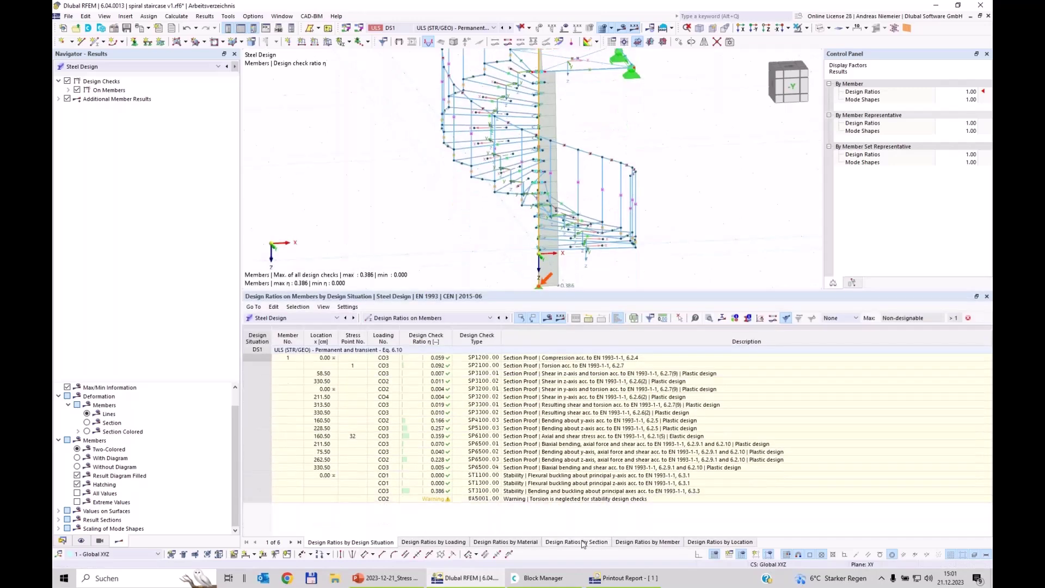
pyautogui.click(644, 543)
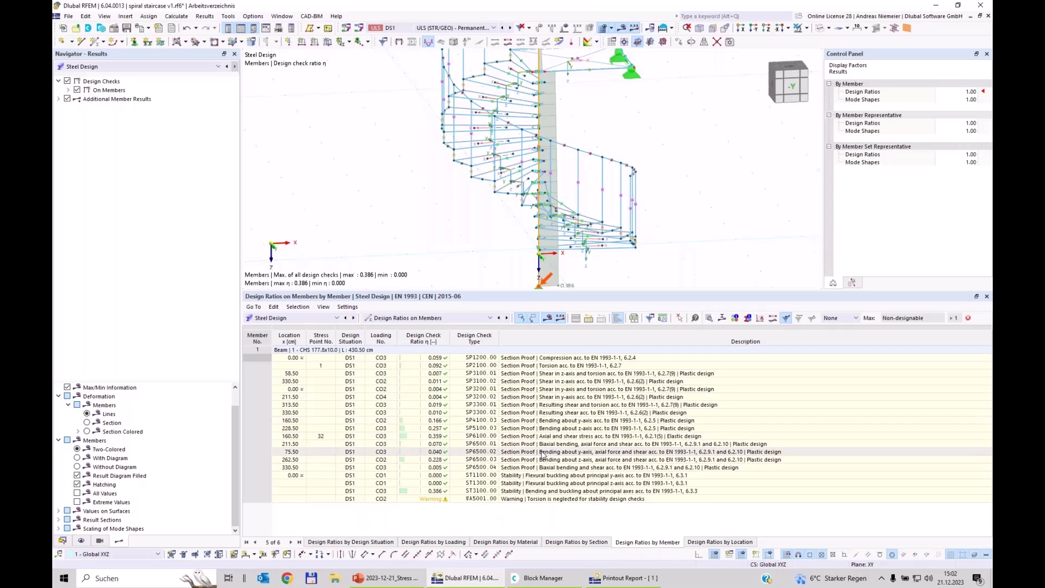
pyautogui.click(528, 483)
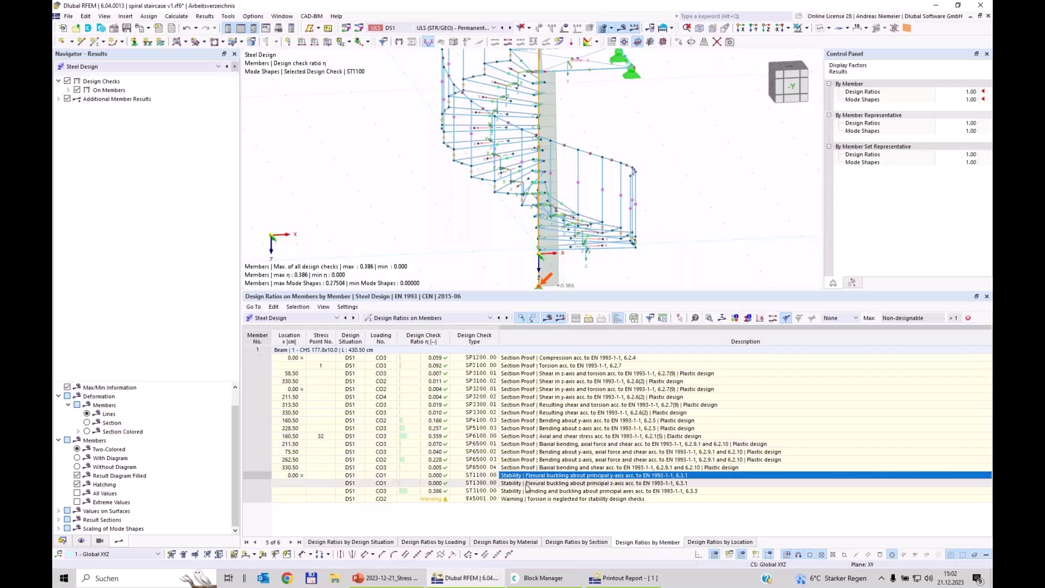
pyautogui.click(613, 492)
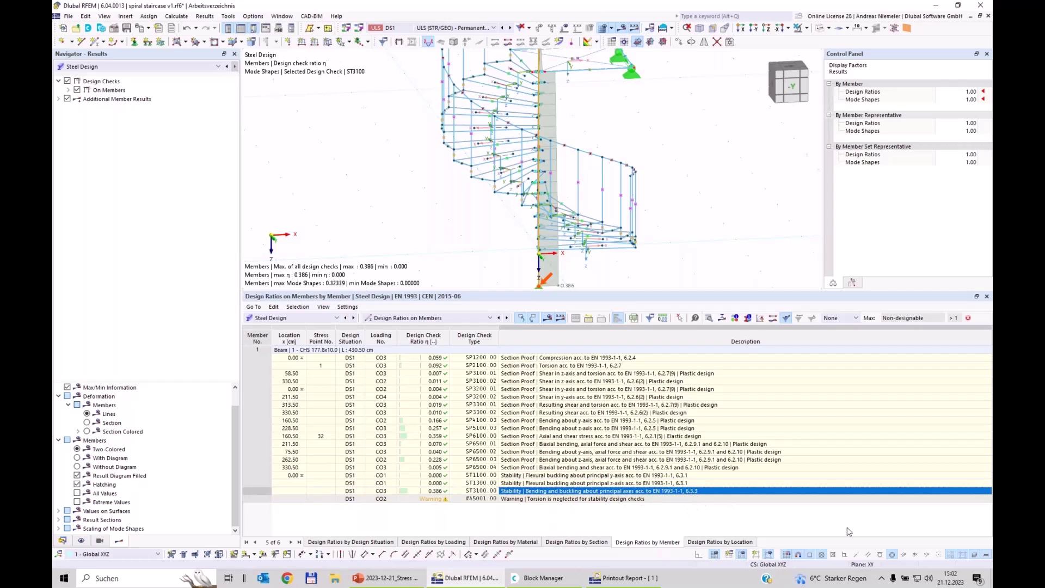
# Examine the design check details and formulas of the ST3100 bending and buckling stability check for the central column.
pyautogui.click(433, 492)
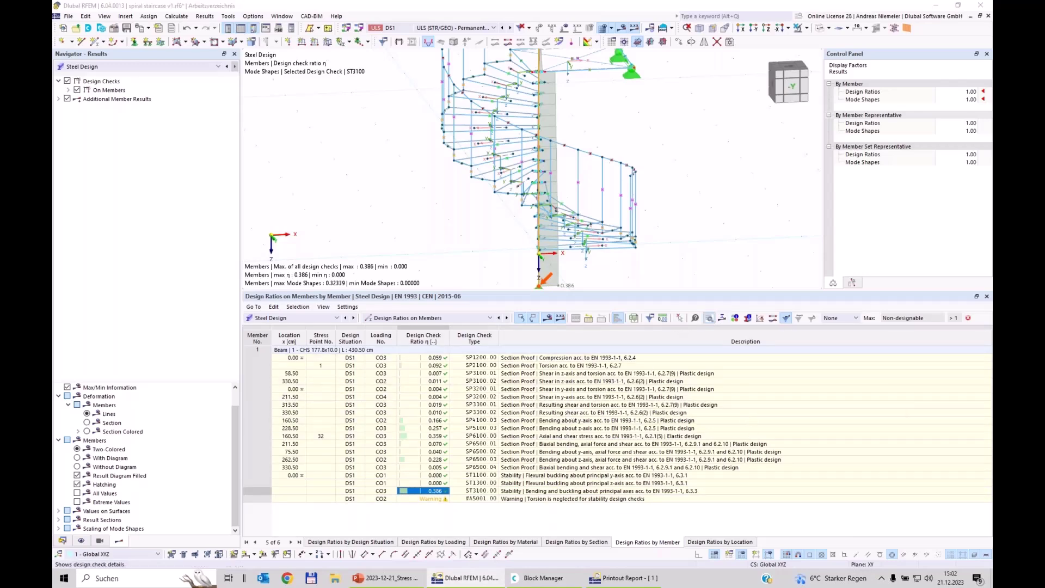
pyautogui.click(710, 318)
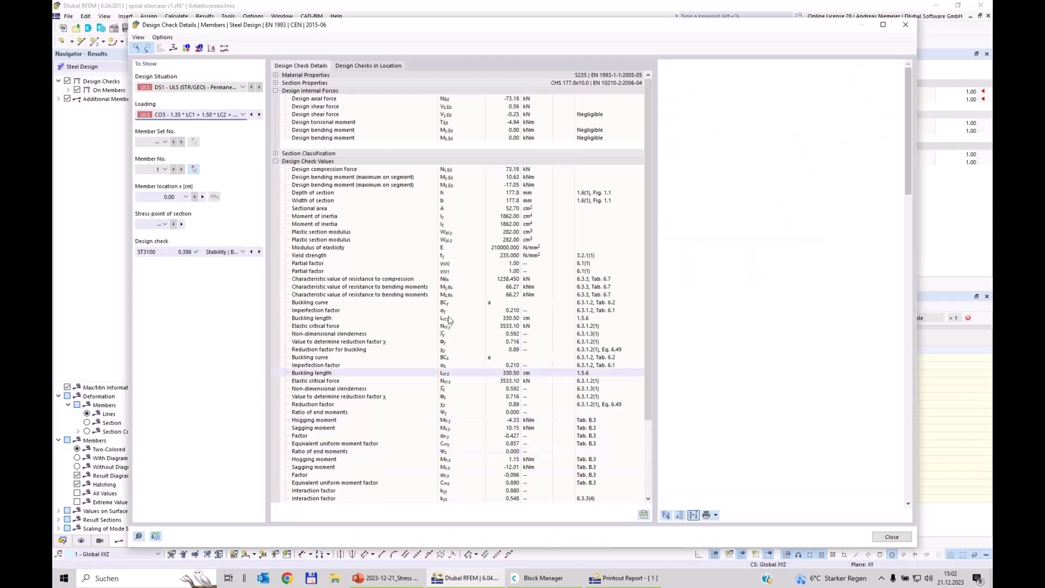
pyautogui.scroll(-8, 719, 168)
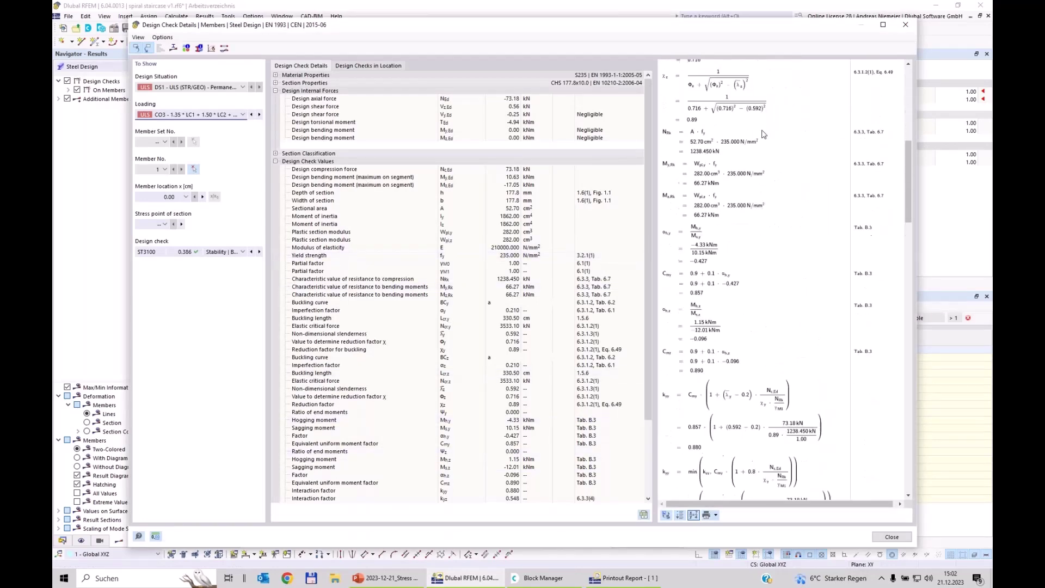
pyautogui.click(908, 26)
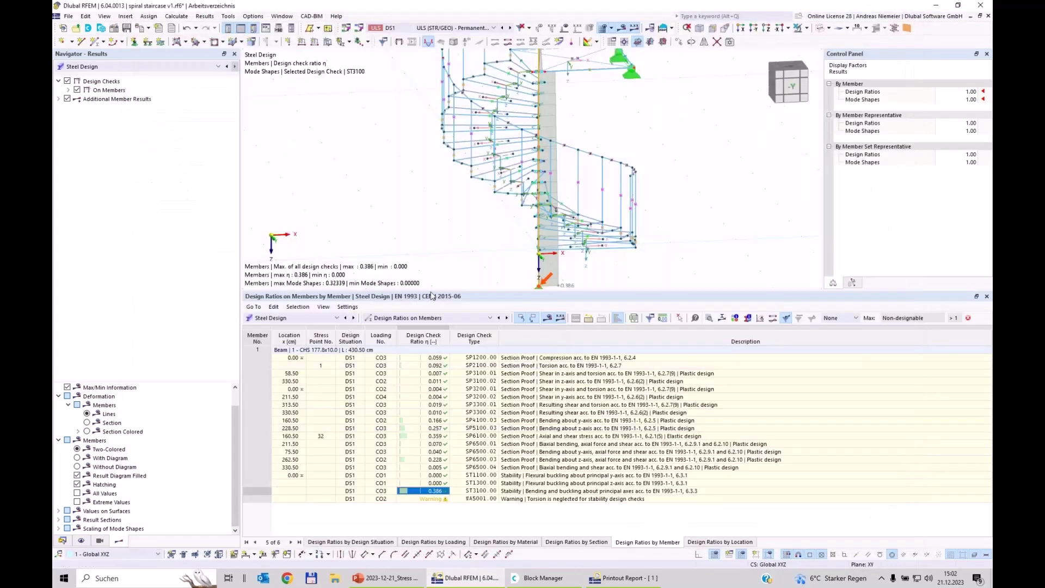
# Shrink the results table to enlarge the model view and inspect the whole staircase with the column's design ratio diagram at an angle.
pyautogui.moveTo(432, 294); pyautogui.dragTo(431, 354)
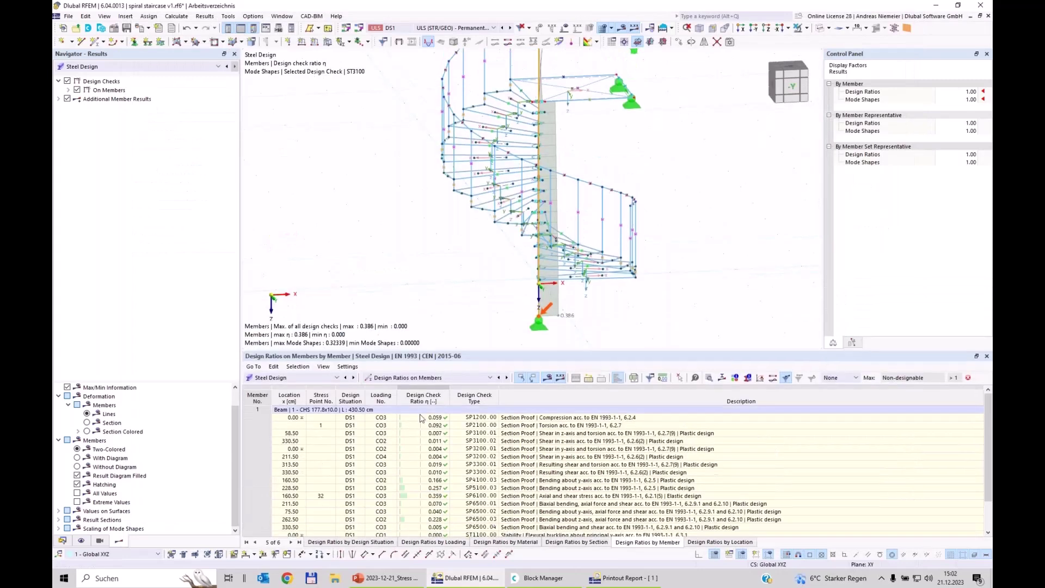
pyautogui.scroll(-1, 421, 418)
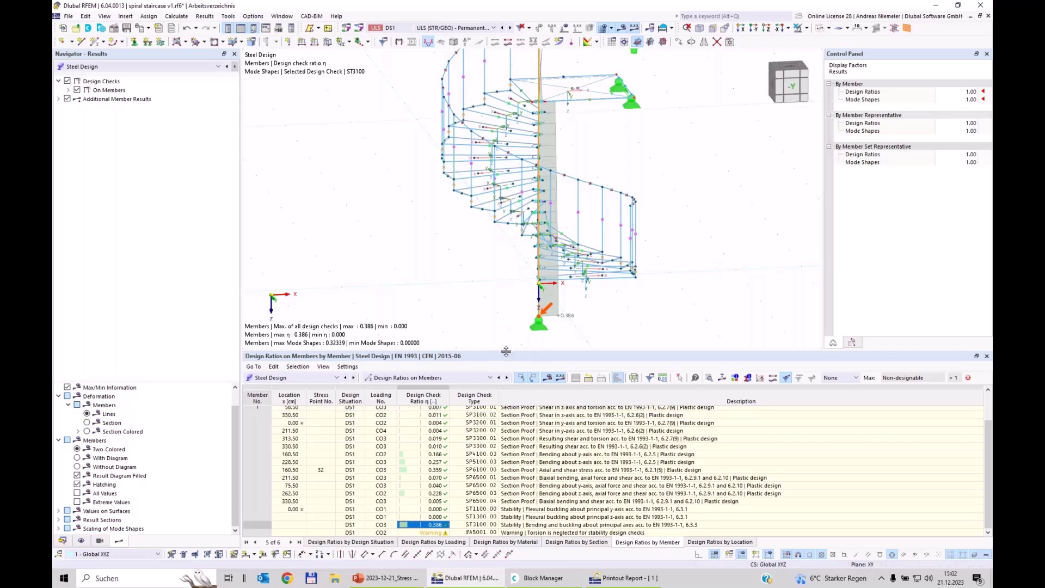
pyautogui.moveTo(506, 351); pyautogui.dragTo(506, 437)
pyautogui.keyDown('ctrl'); pyautogui.moveTo(626, 305); pyautogui.dragTo(670, 384, button='middle'); pyautogui.keyUp('ctrl')
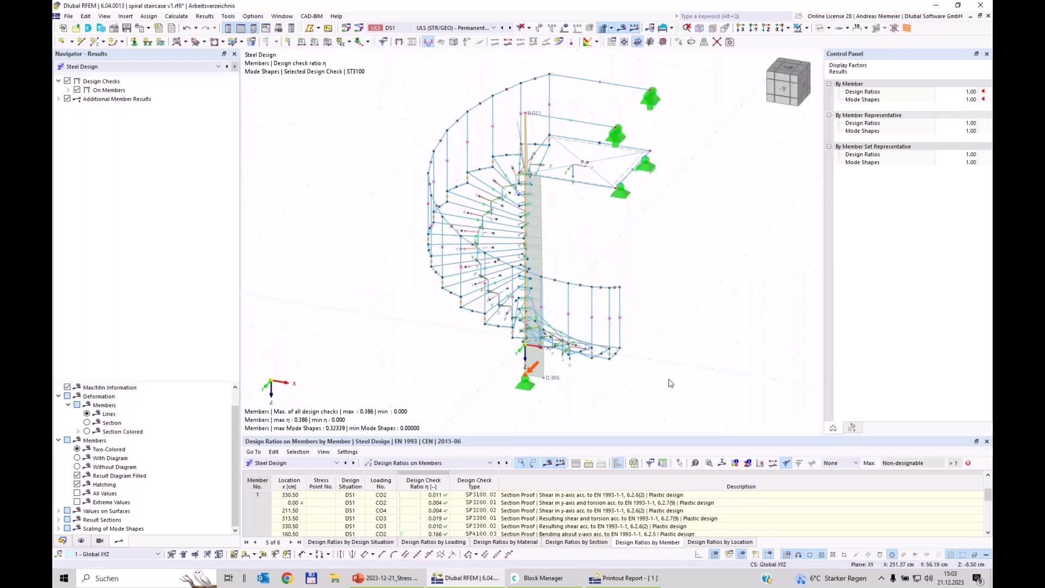